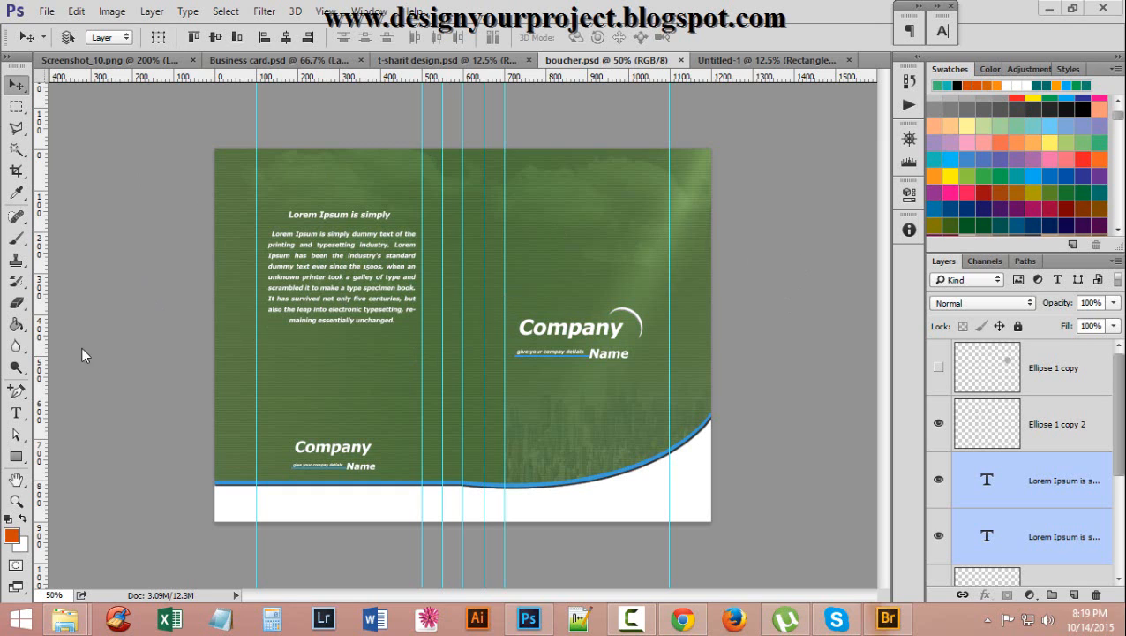
Look over the three-panel layout in Untitled-1, then check the image size of boucher.psd
left_click(706, 60)
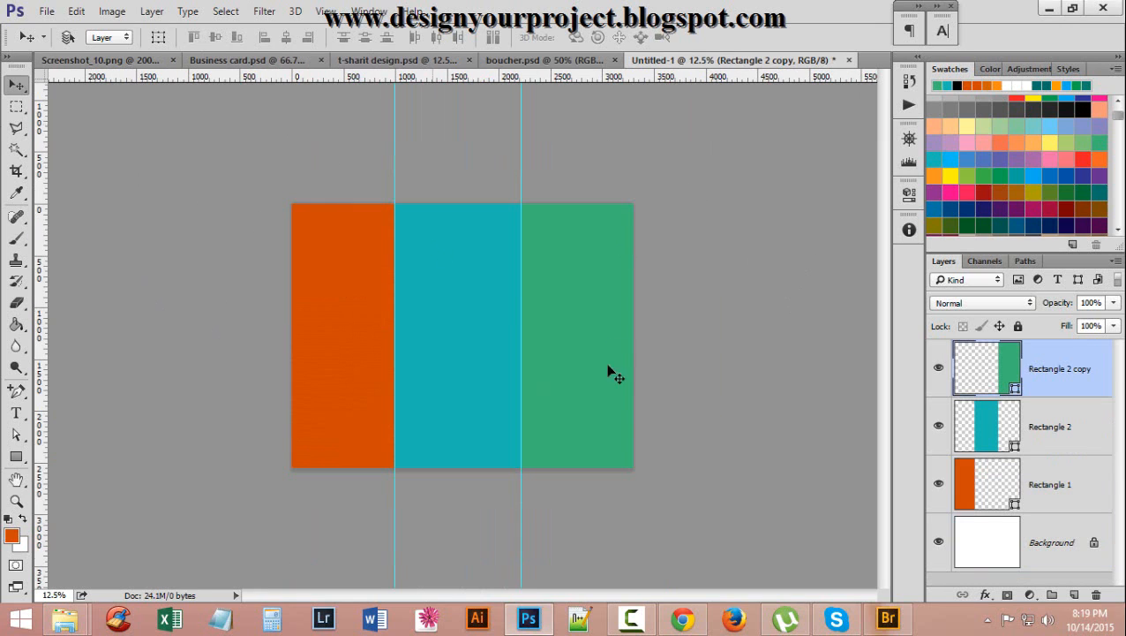
key("ctrl+plus")
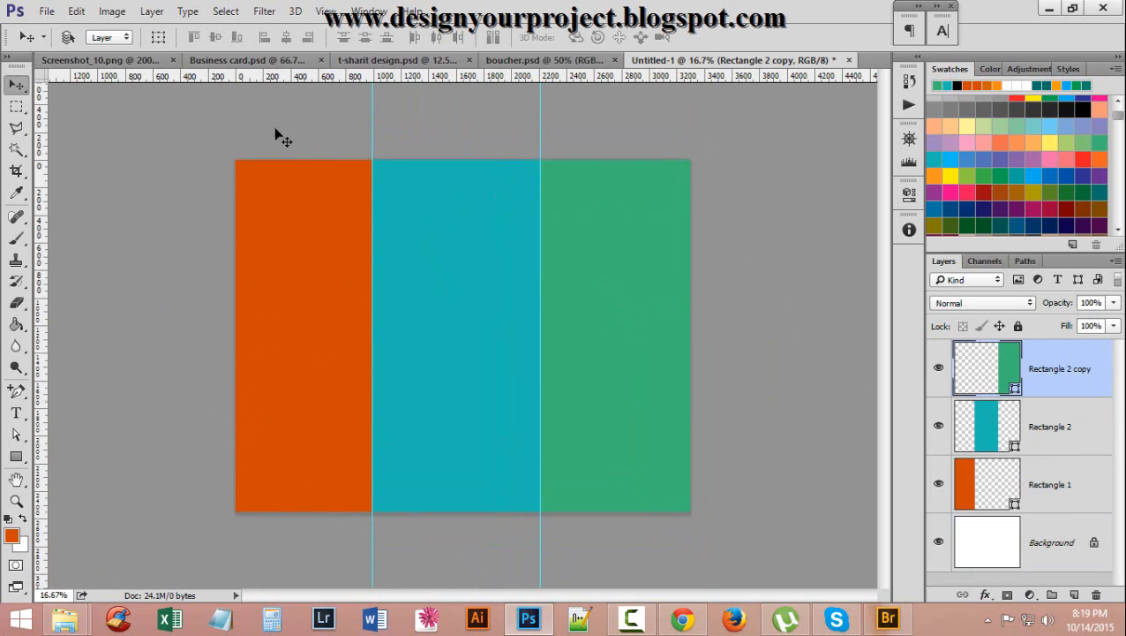
left_click(552, 59)
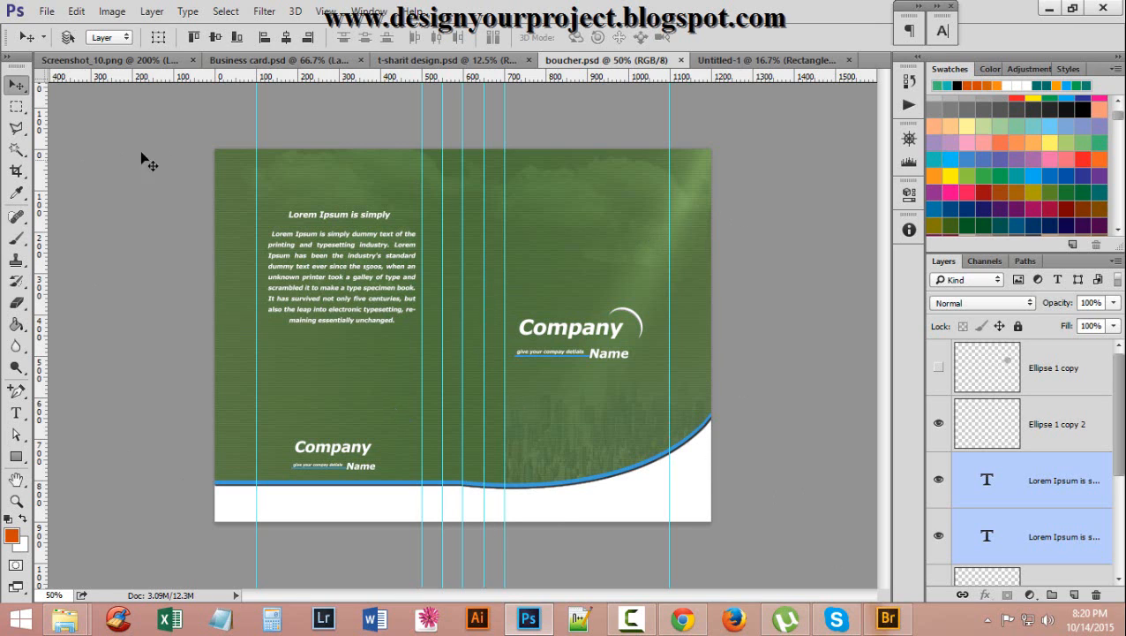
left_click(112, 11)
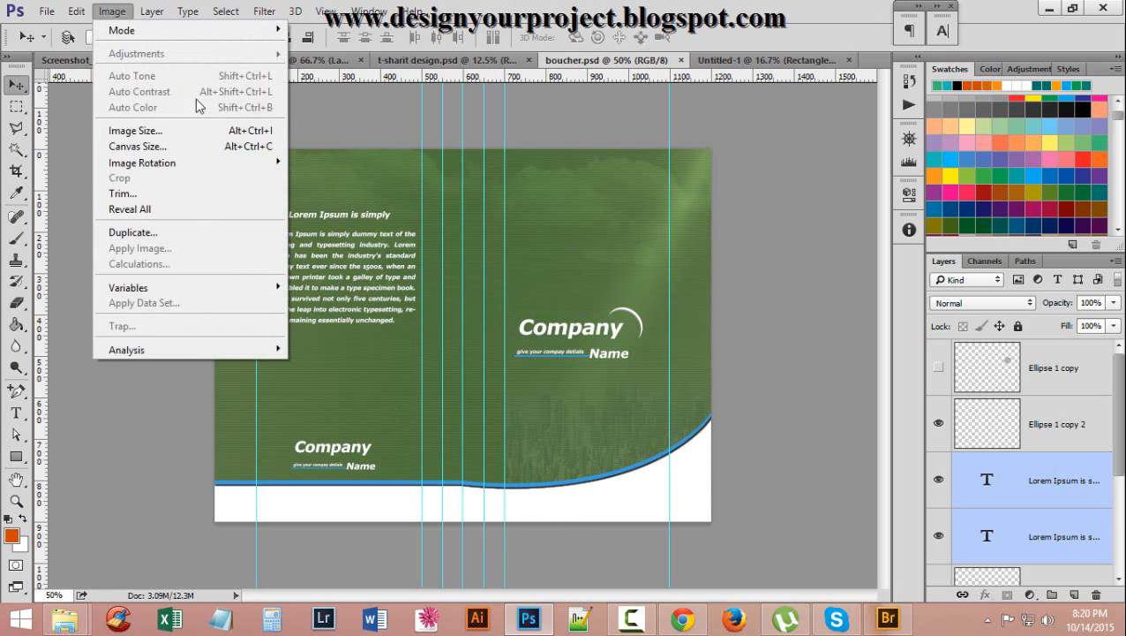
left_click(257, 131)
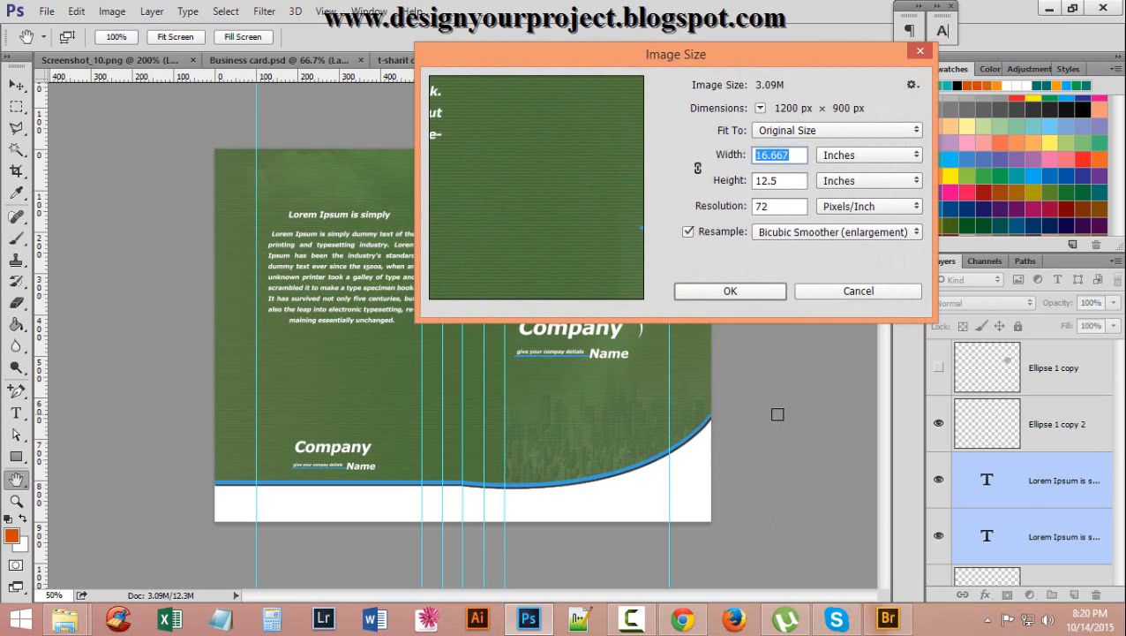
left_click(856, 291)
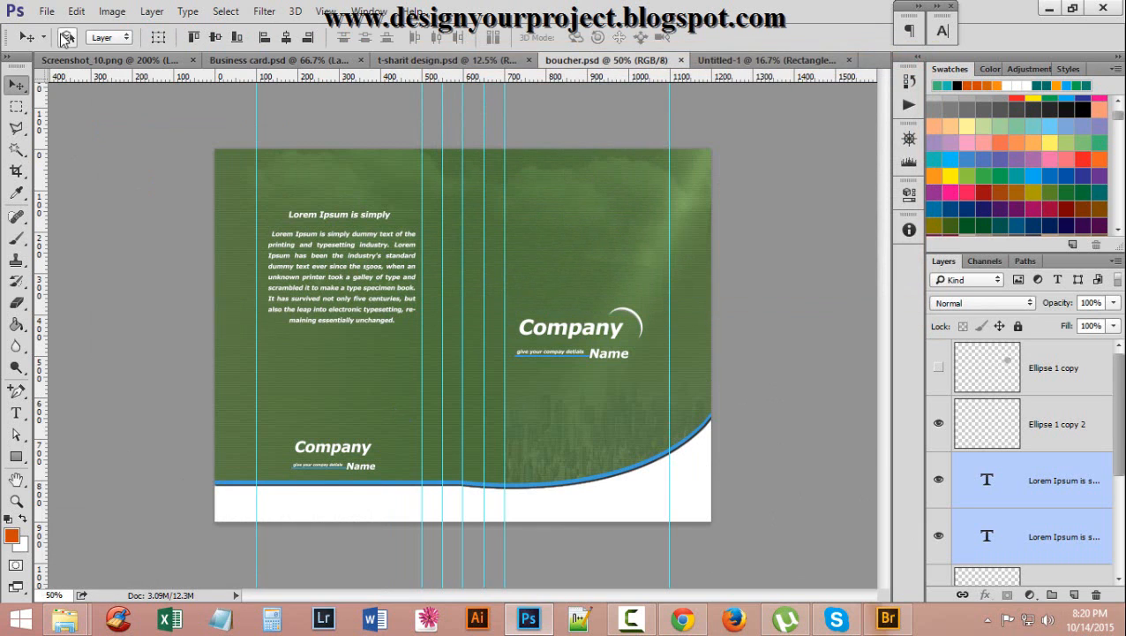
Set up a new document 16.667 inches wide and 12.5 inches high at a resolution of 72 pixels/inch
left_click(47, 11)
left_click(71, 26)
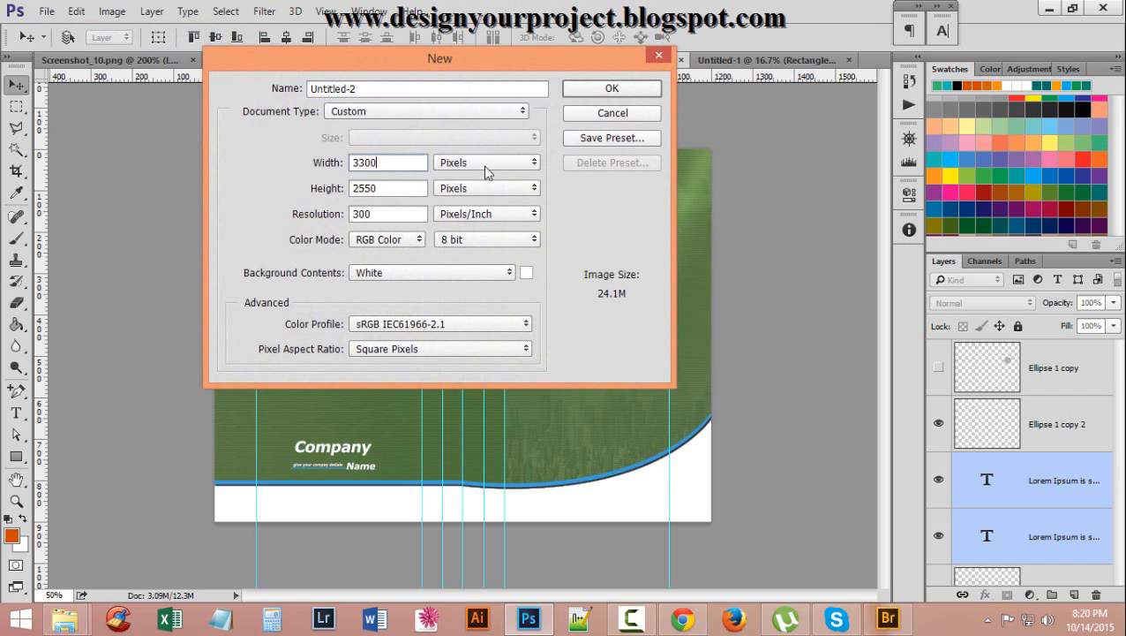
left_click(510, 168)
left_click(526, 190)
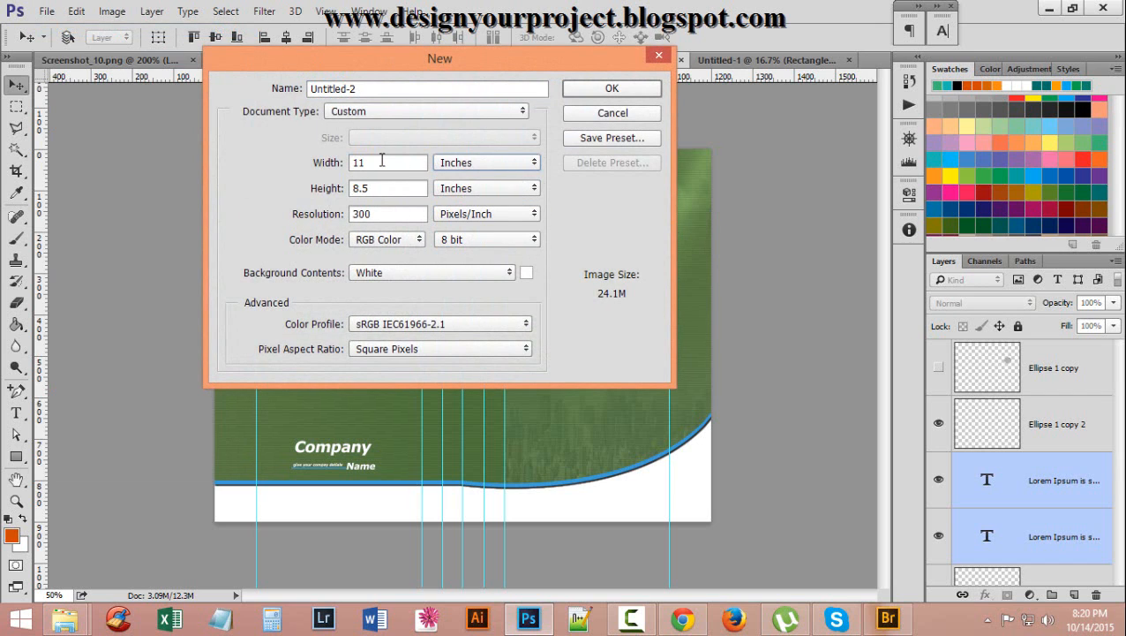
type("16.")
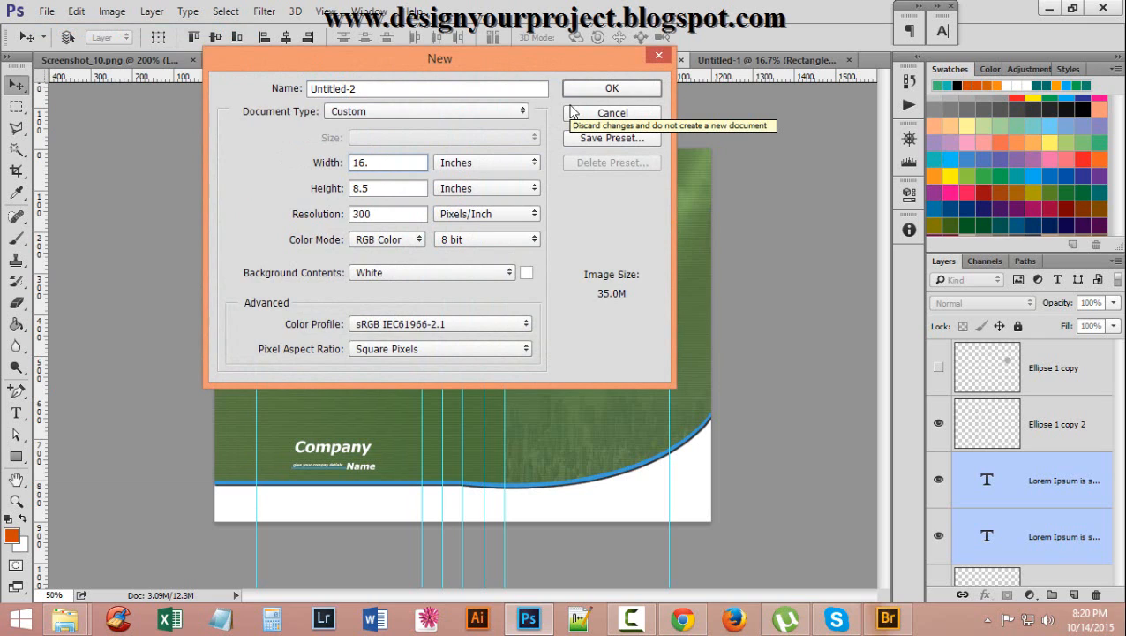
type("667")
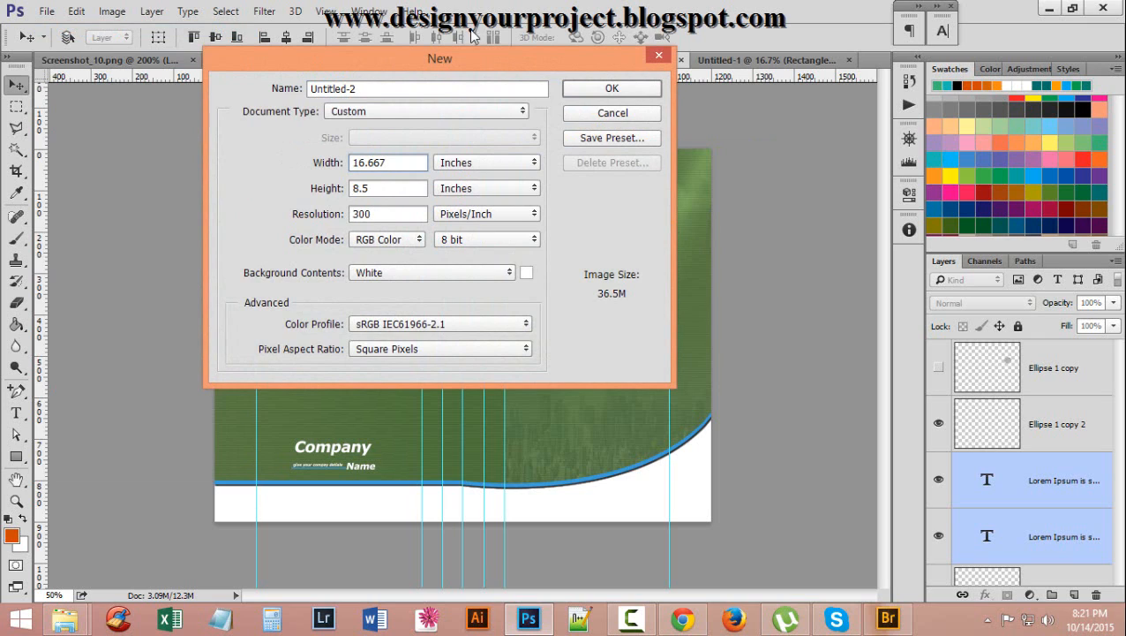
key("Tab")
type("12.5")
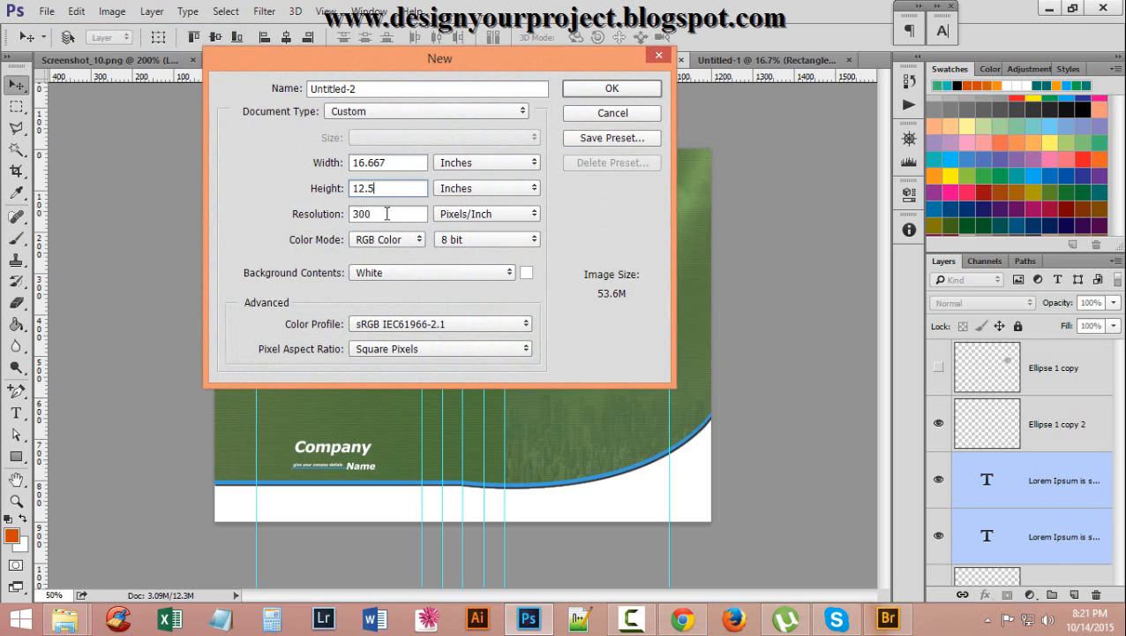
key("Tab")
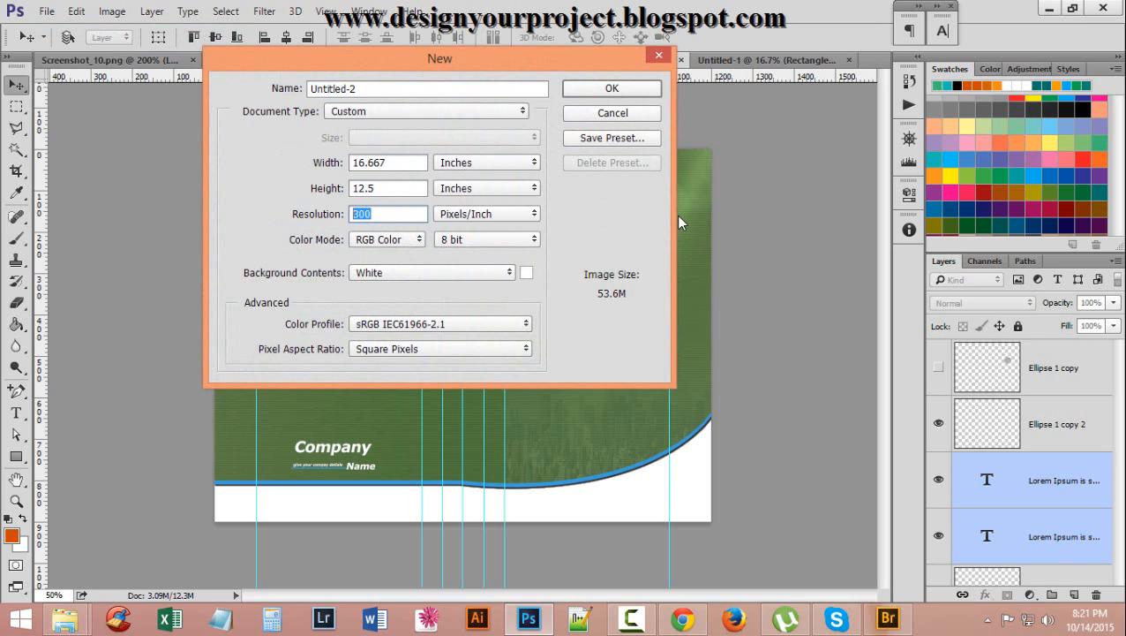
type("72")
Enter a person's first name as the new document's name and create the document
double_click(403, 92)
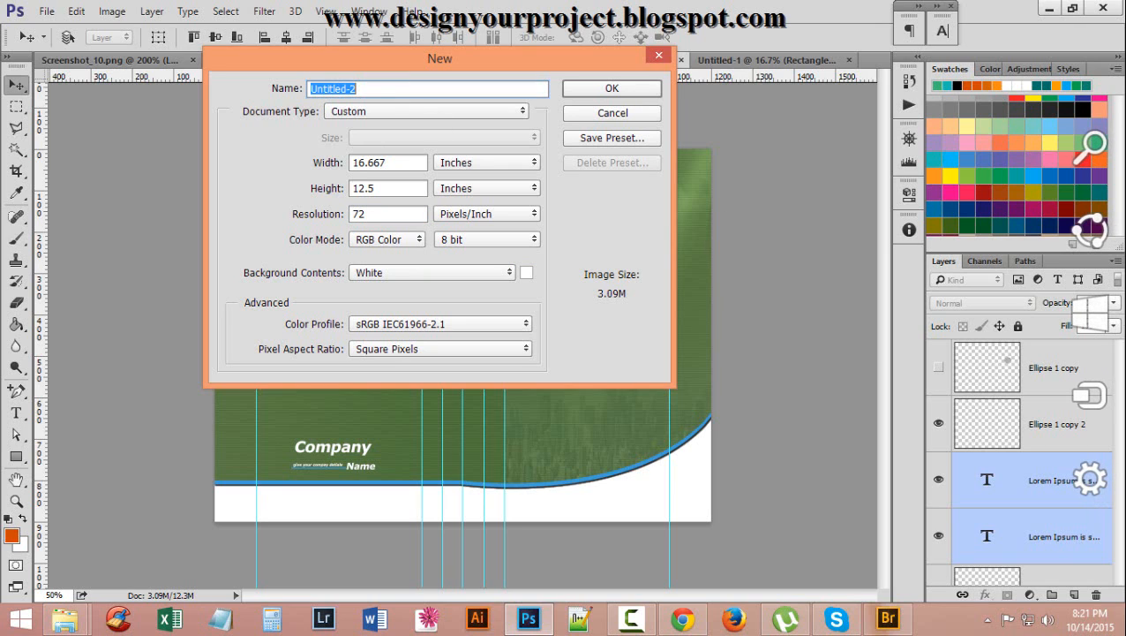
type("br")
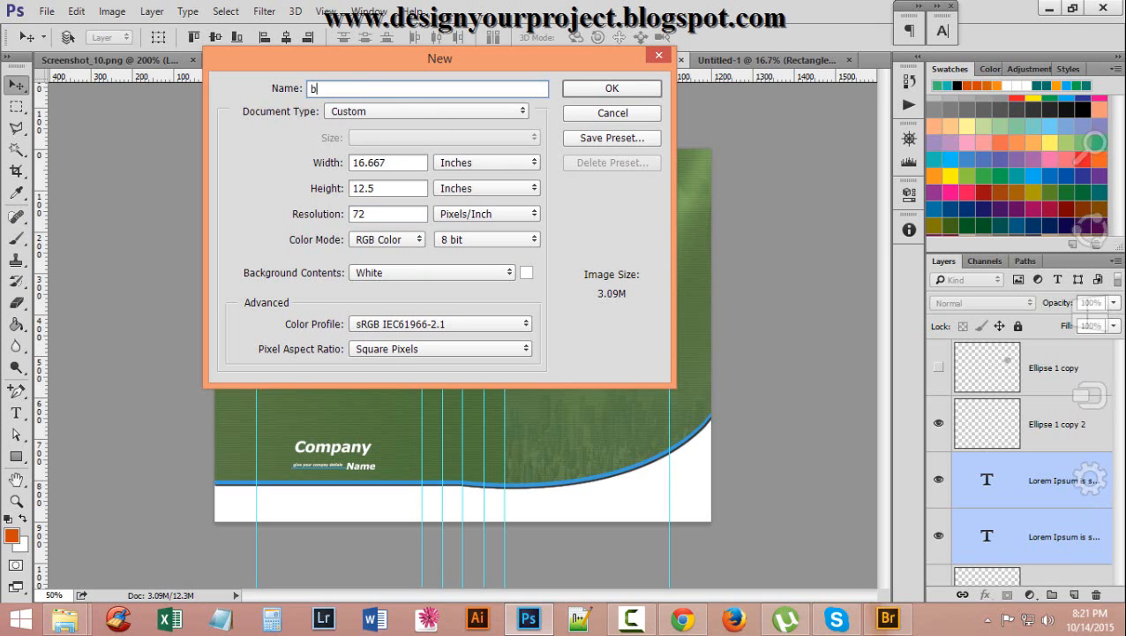
key("BackSpace")
key("BackSpace")
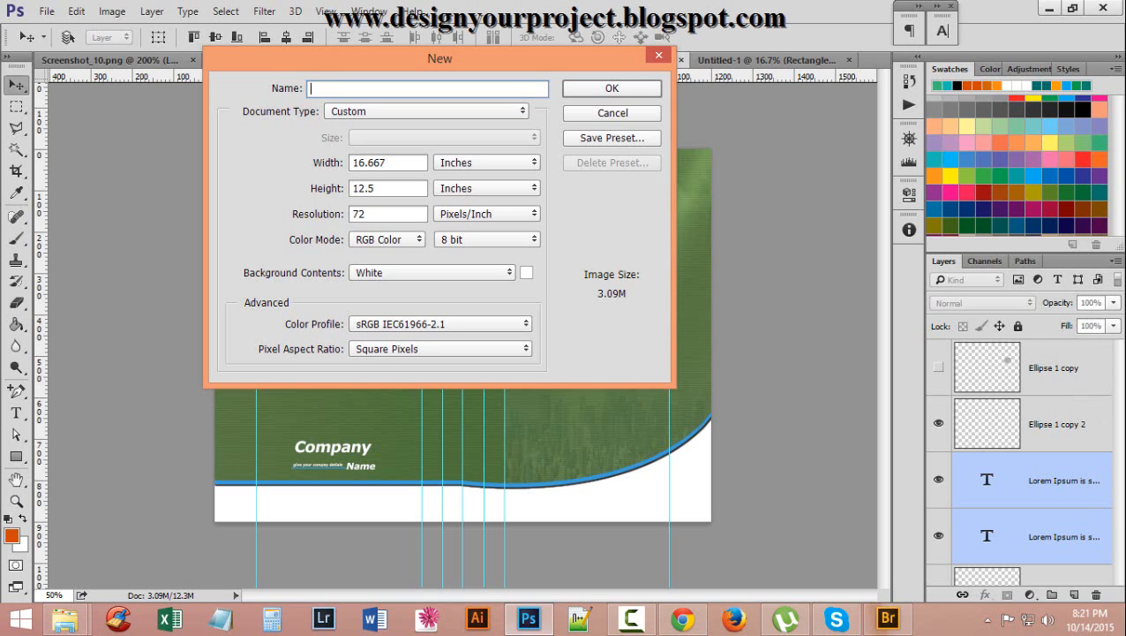
type("kamal")
key("Return")
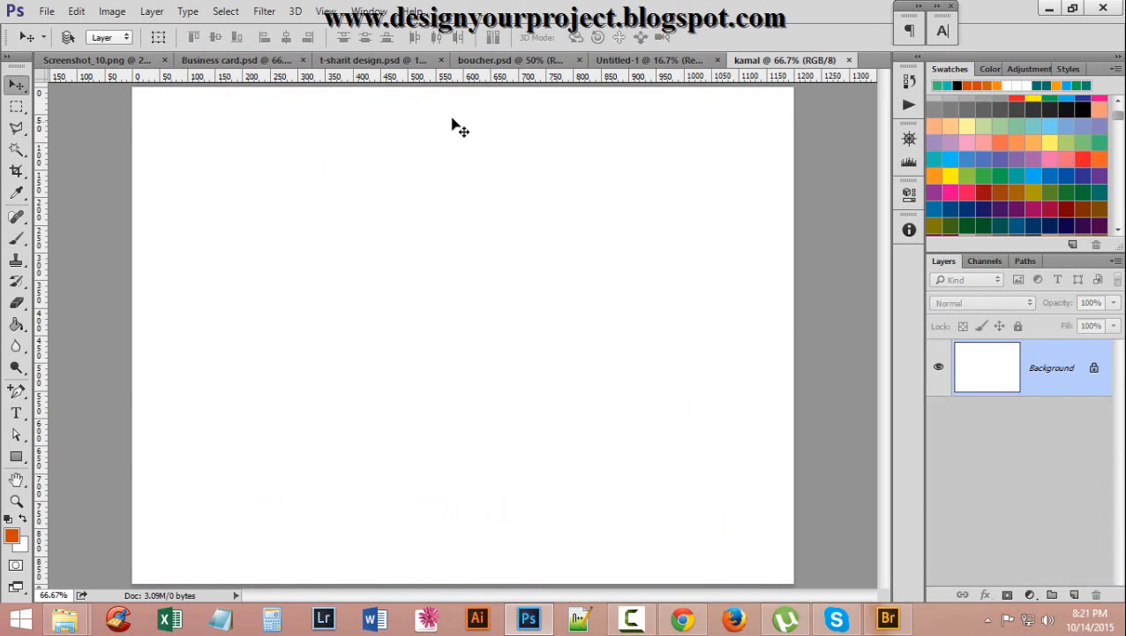
Check the ruler units and view the blank document's image size in pixels
right_click(389, 79)
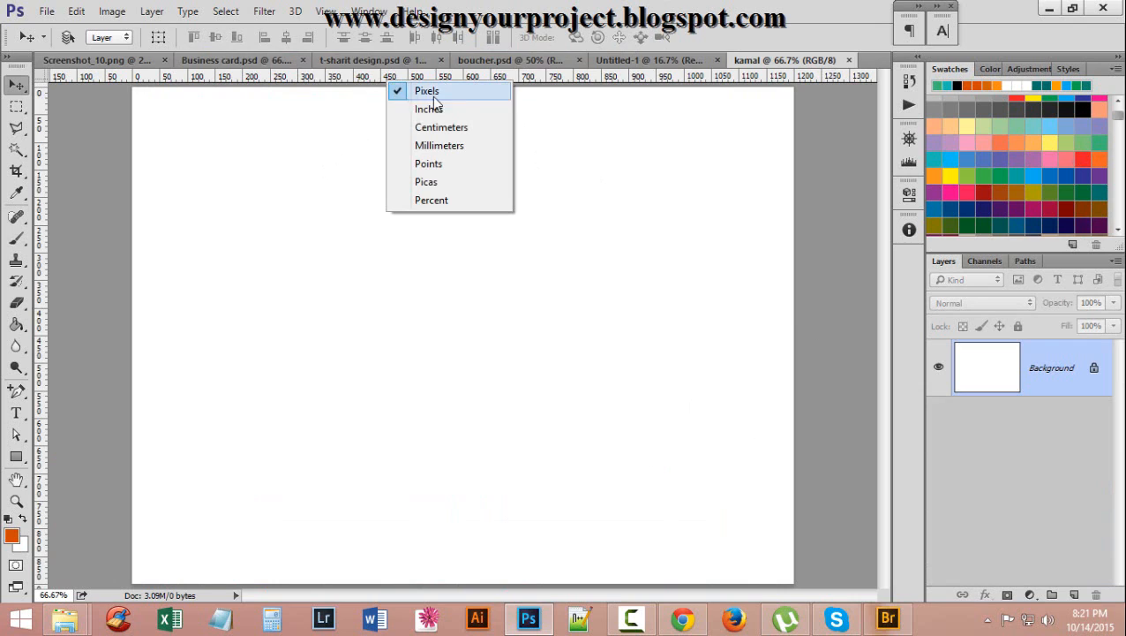
left_click(618, 241)
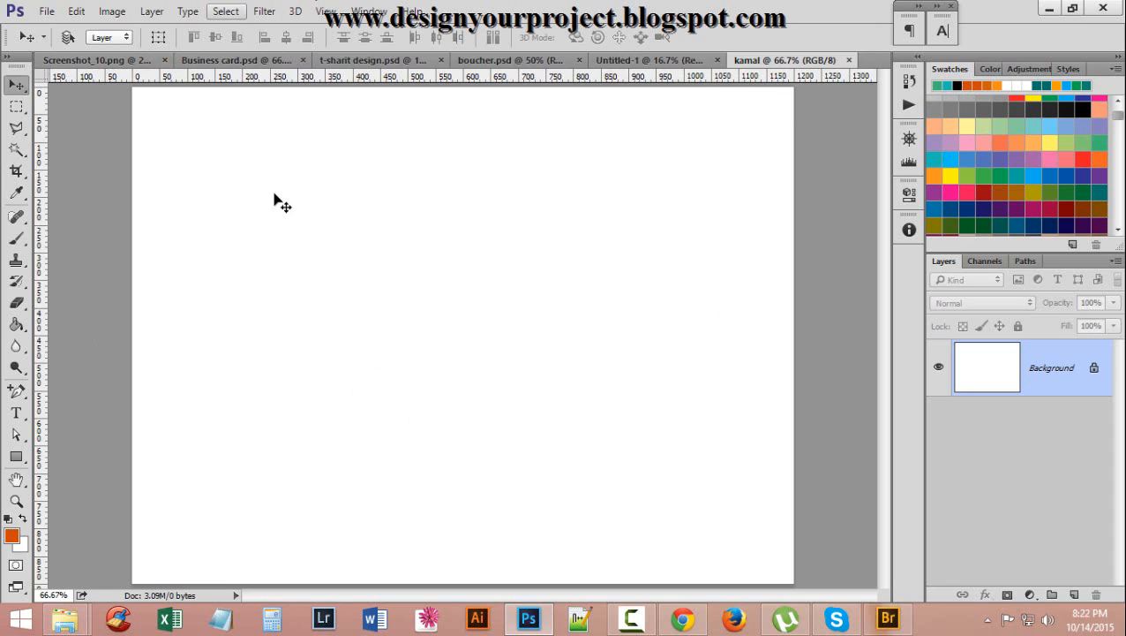
left_click(114, 10)
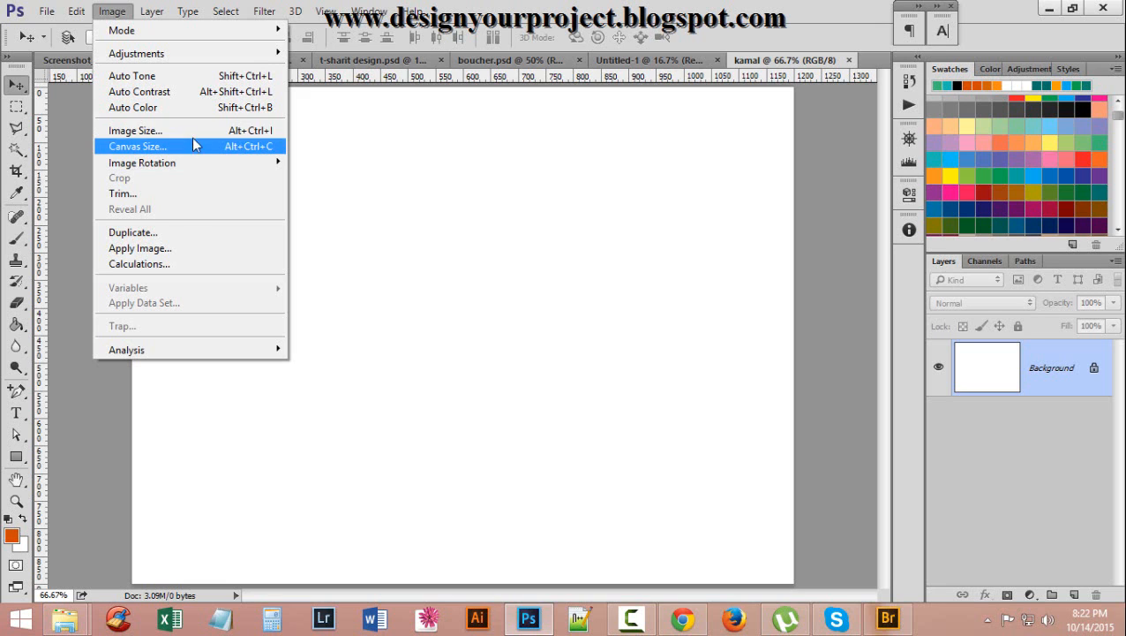
left_click(200, 134)
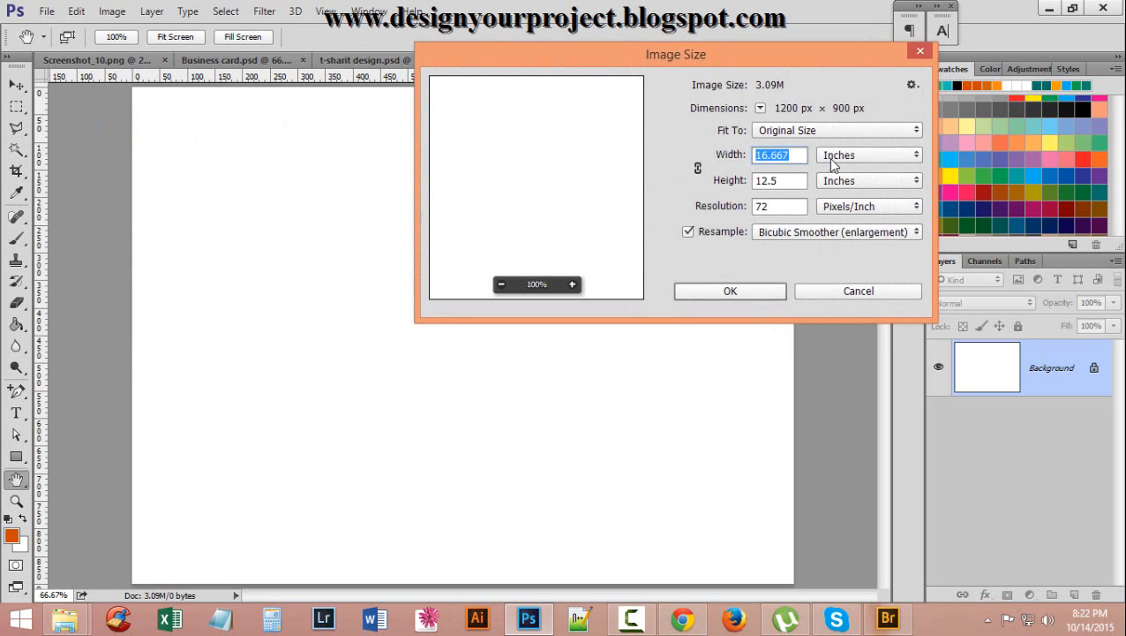
left_click(829, 157)
left_click(843, 184)
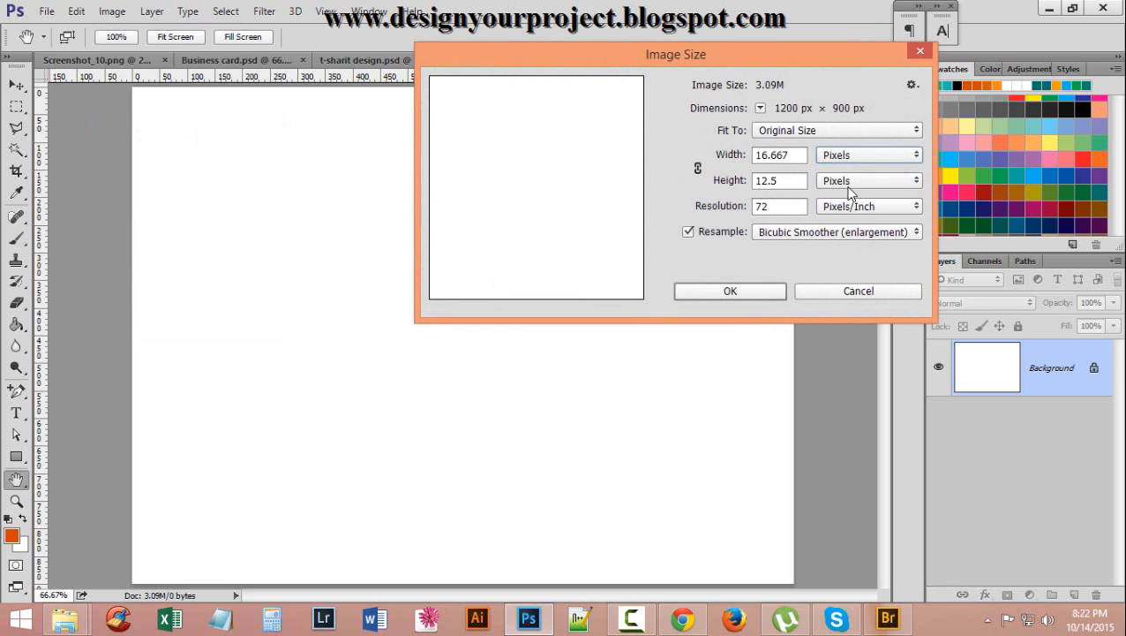
double_click(780, 181)
double_click(798, 155)
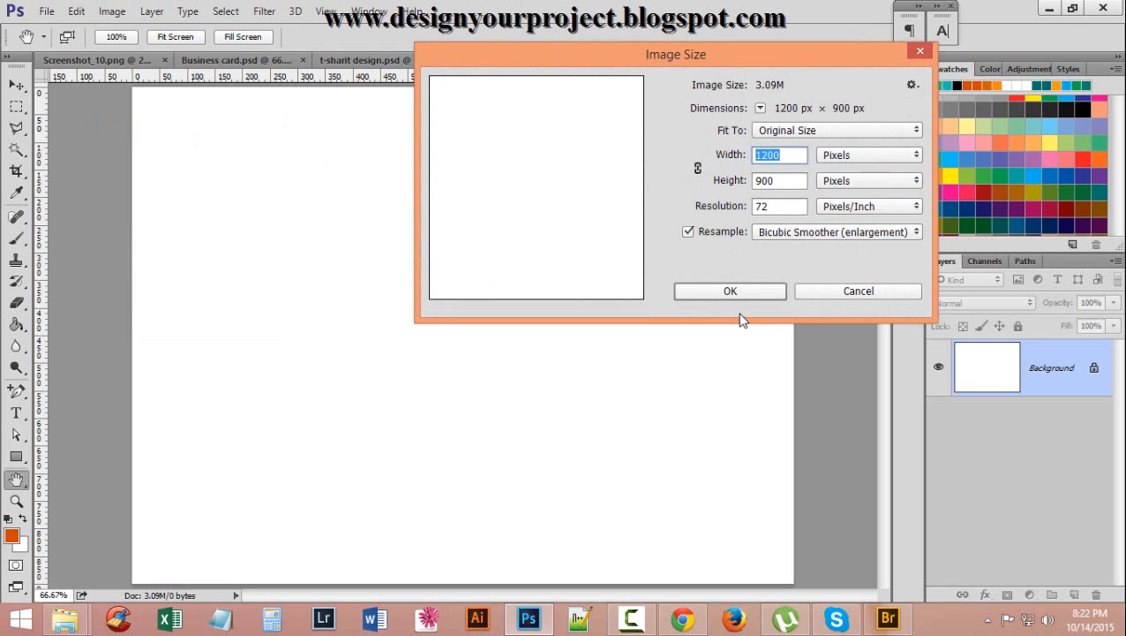
left_click(727, 289)
left_click(731, 294)
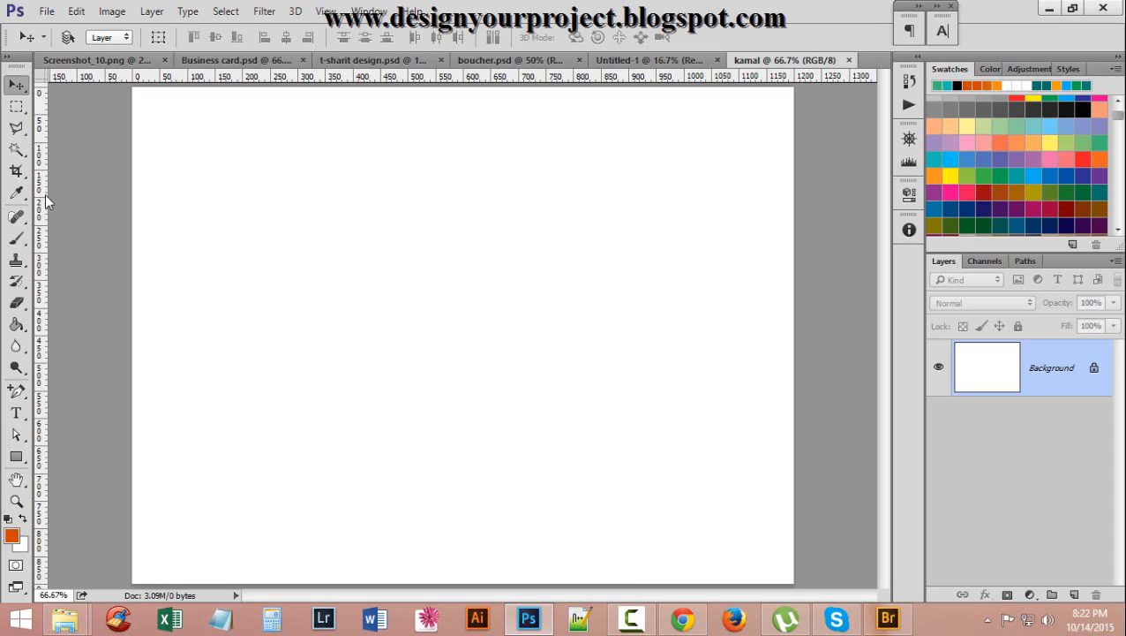
Place five vertical guides on the blank canvas at about 100, 550, 600, 650 and 1100 px
left_click_drag(53, 206, 189, 243)
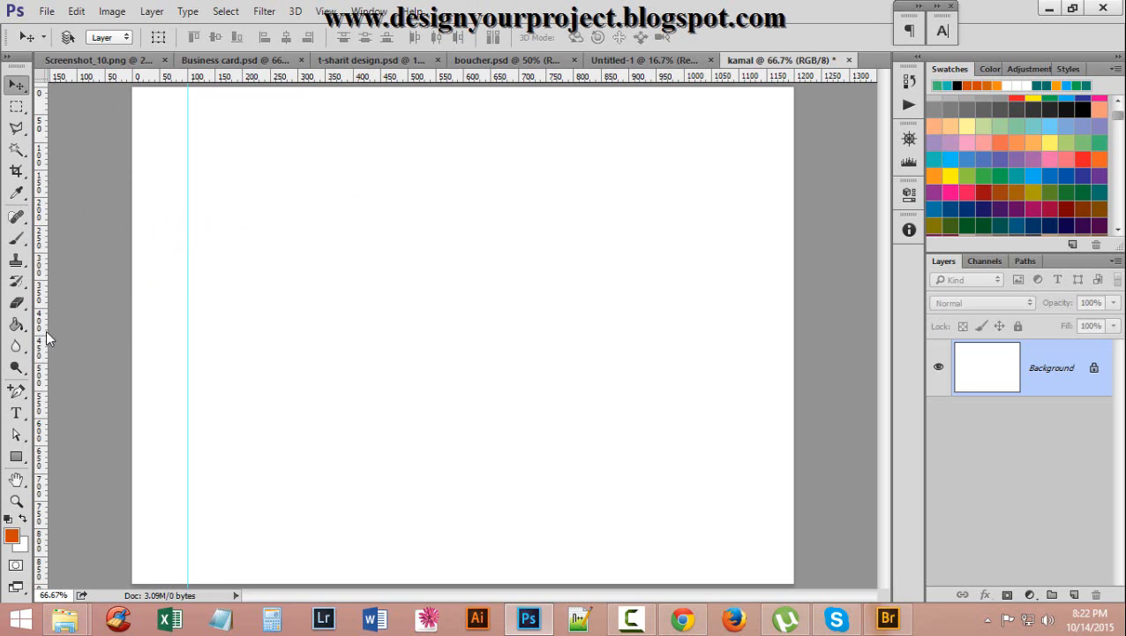
left_click_drag(46, 330, 415, 334)
left_click_drag(411, 333, 463, 335)
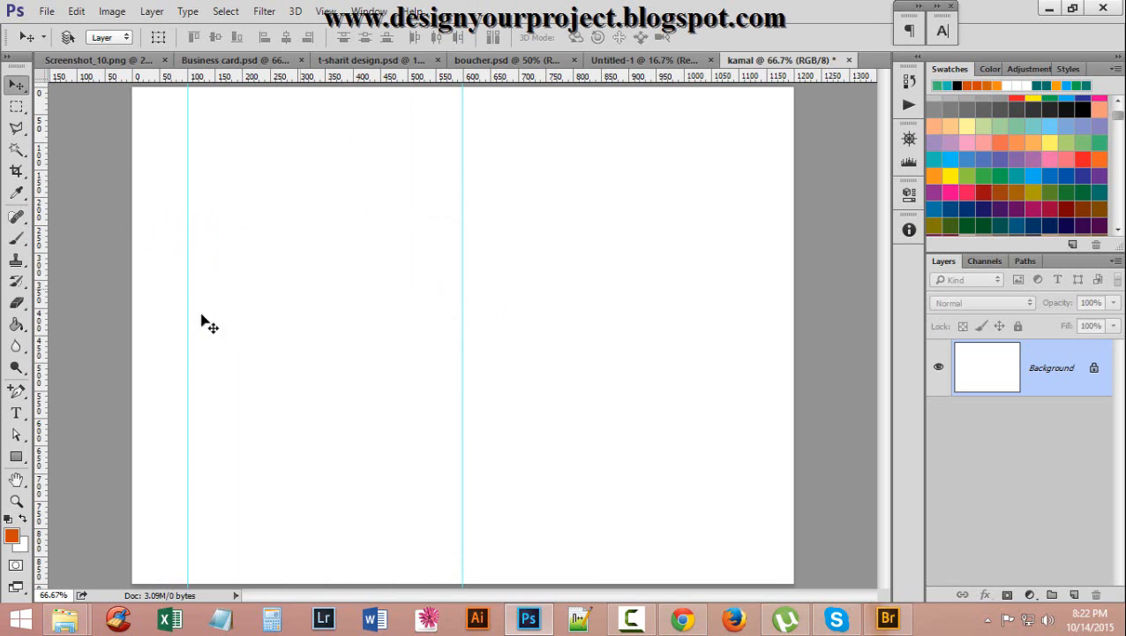
left_click_drag(48, 332, 435, 324)
left_click_drag(44, 349, 492, 334)
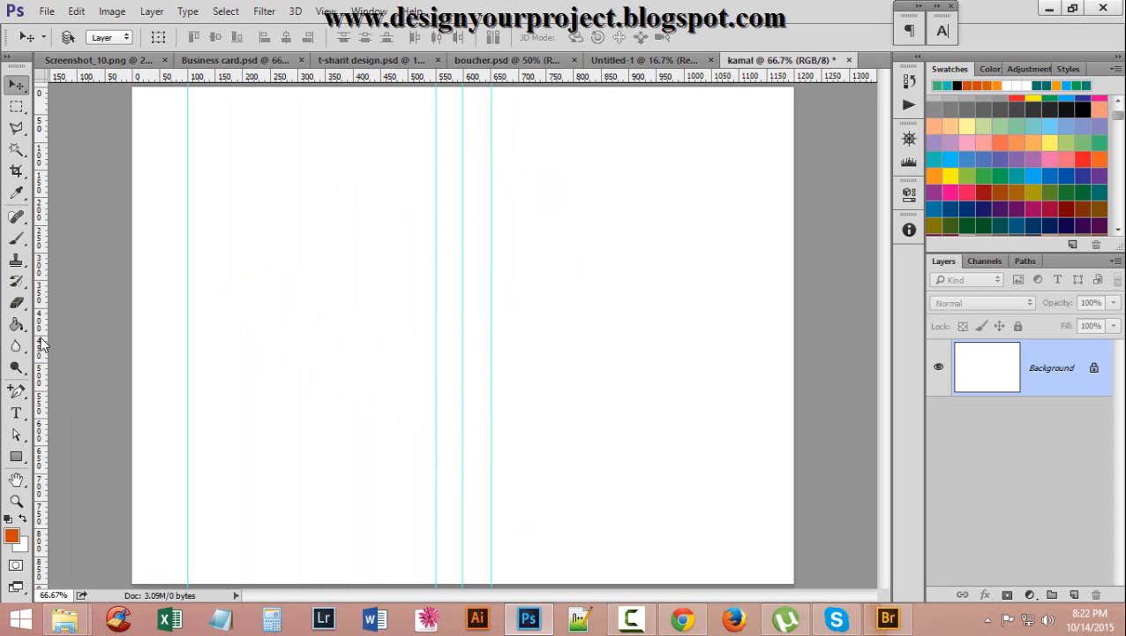
left_click_drag(40, 344, 738, 318)
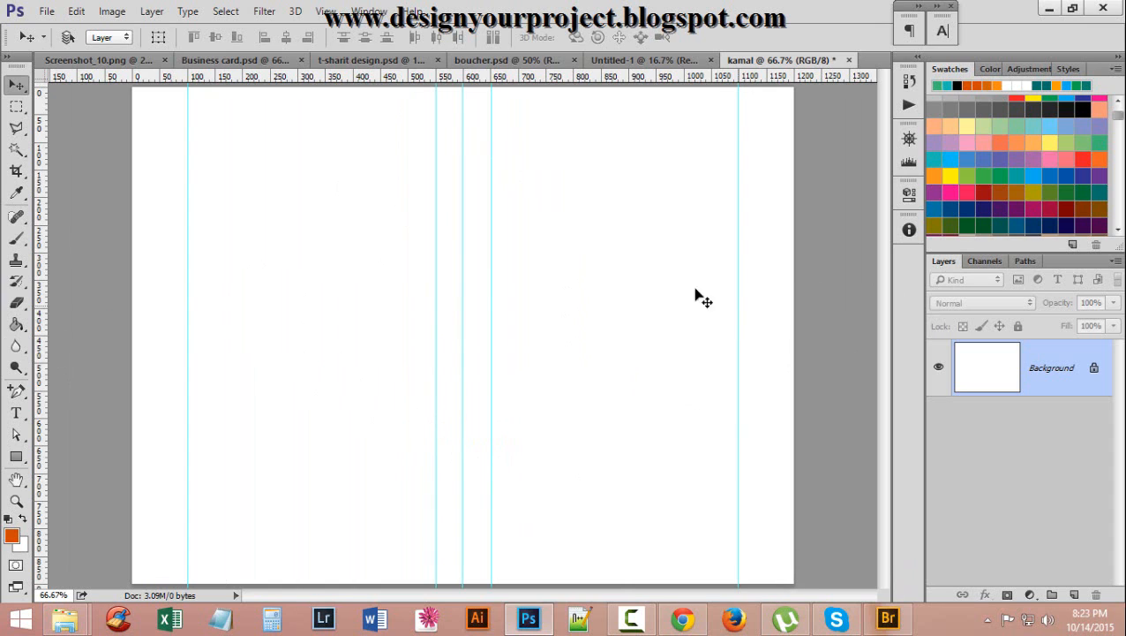
Activate the Rectangle tool and set the foreground colour to gray 838383
key("ctrl+minus")
left_click(492, 279)
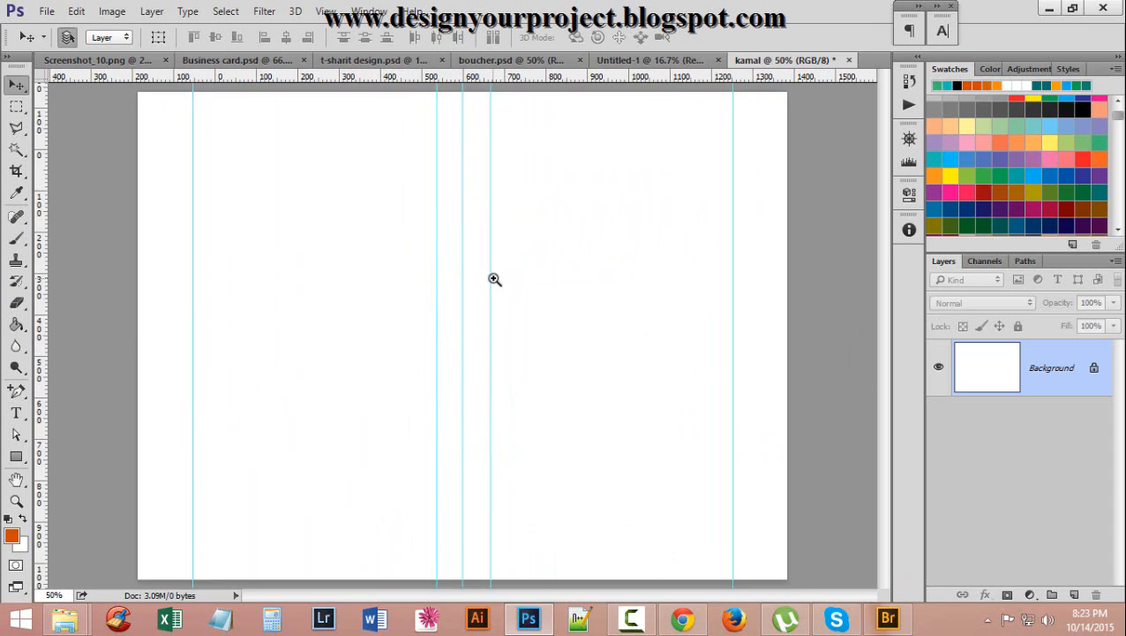
left_click_drag(16, 457, 108, 450)
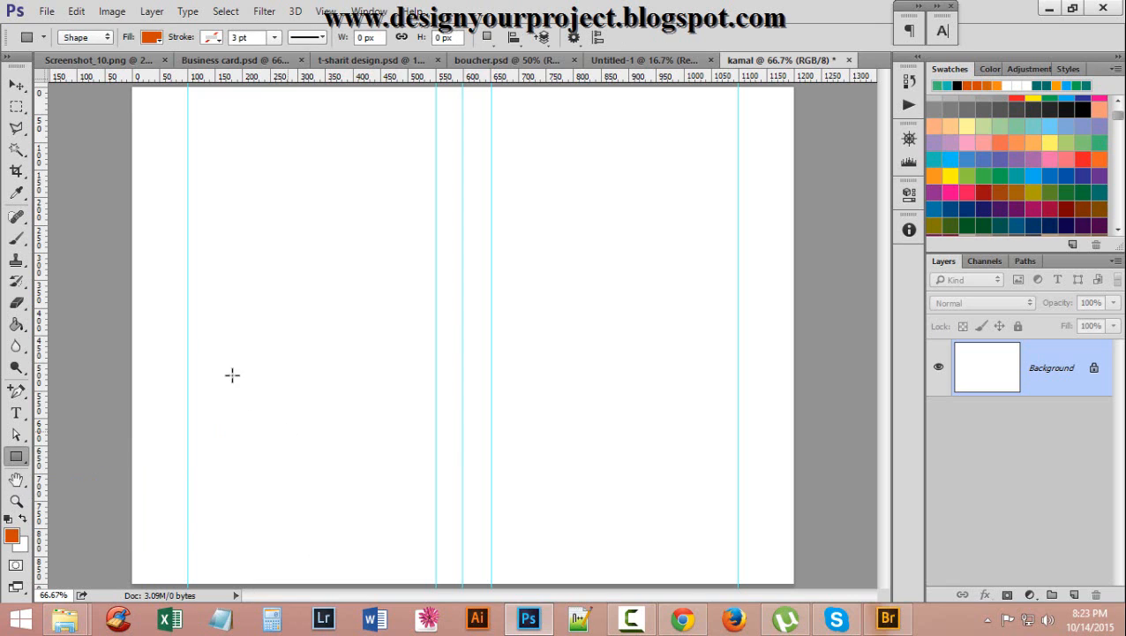
left_click(16, 540)
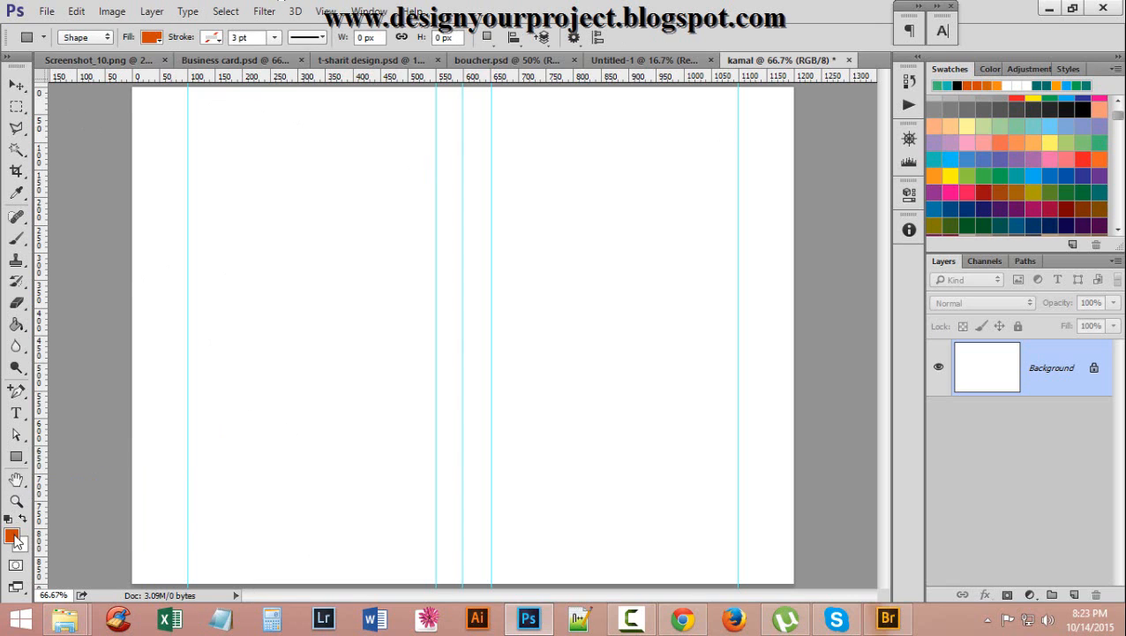
left_click_drag(597, 246, 452, 245)
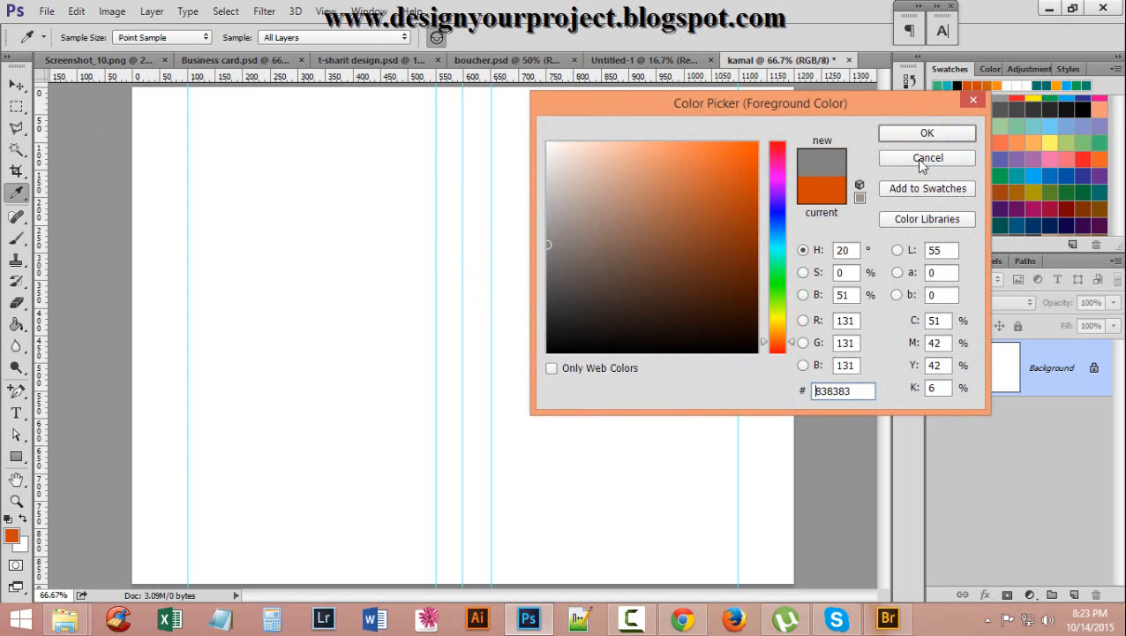
left_click(929, 134)
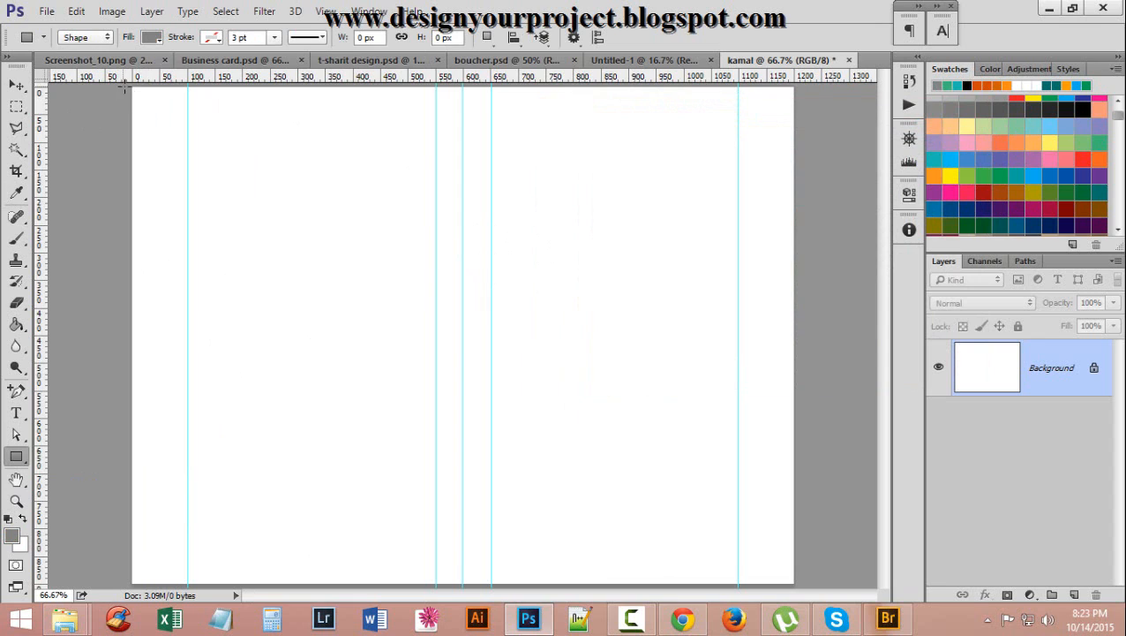
Create a gray rectangle shape 600 px wide and 700 px high on the canvas
left_click(372, 234)
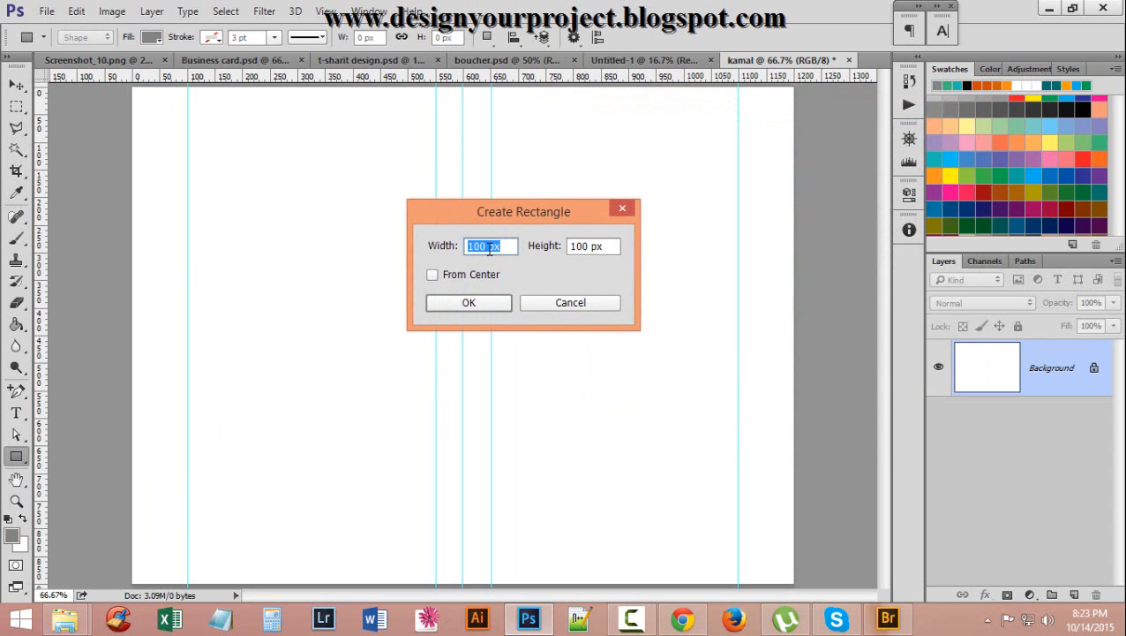
left_click_drag(490, 249, 424, 253)
type("6")
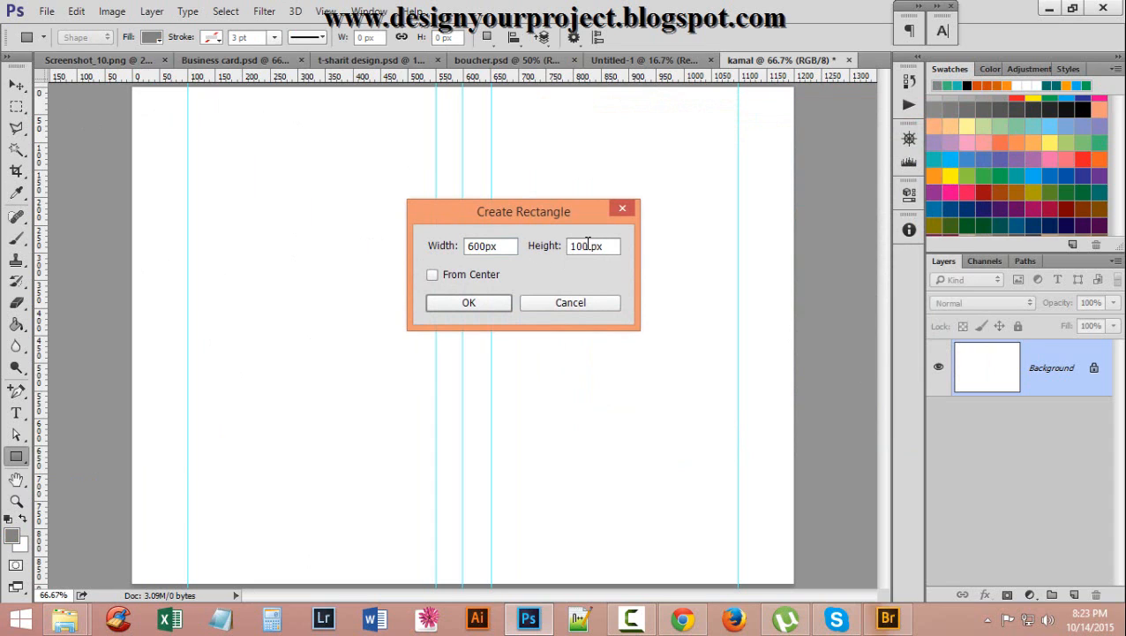
left_click_drag(588, 244, 504, 245)
type("700")
left_click(469, 303)
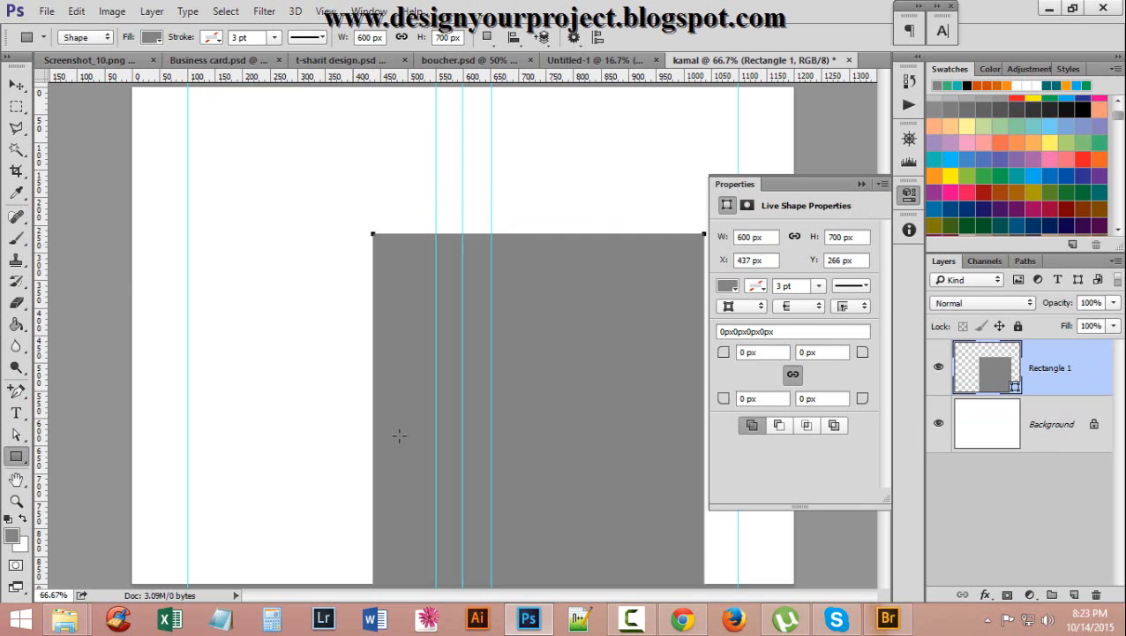
Move the gray rectangle to the canvas's top-left corner and place a duplicate flush beside it over the right half
left_click(16, 85)
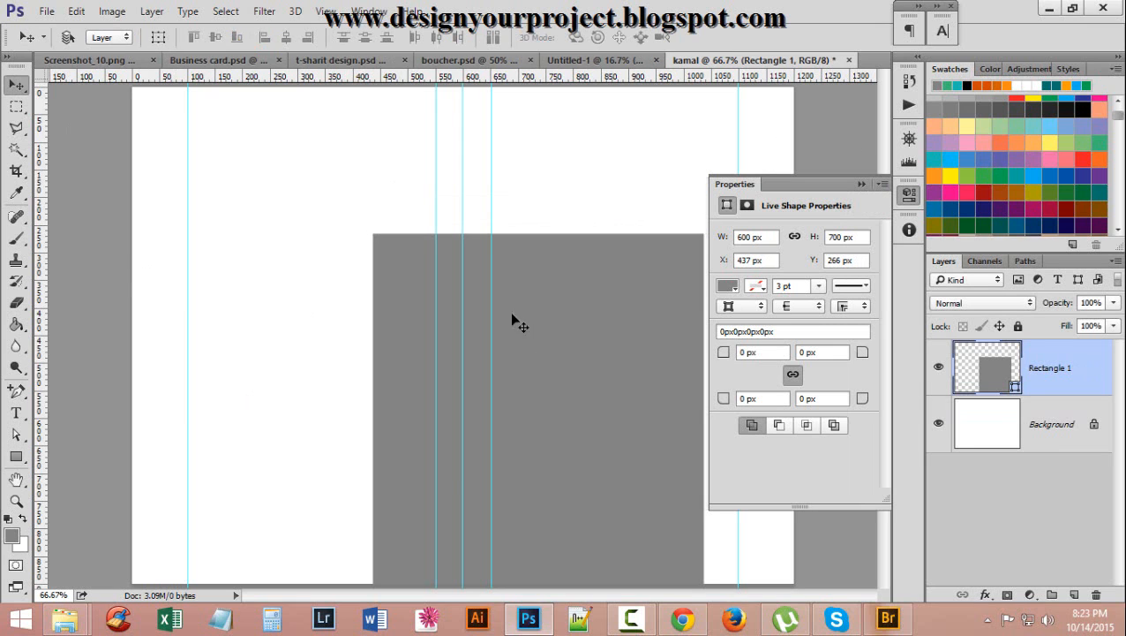
left_click_drag(536, 345, 324, 200)
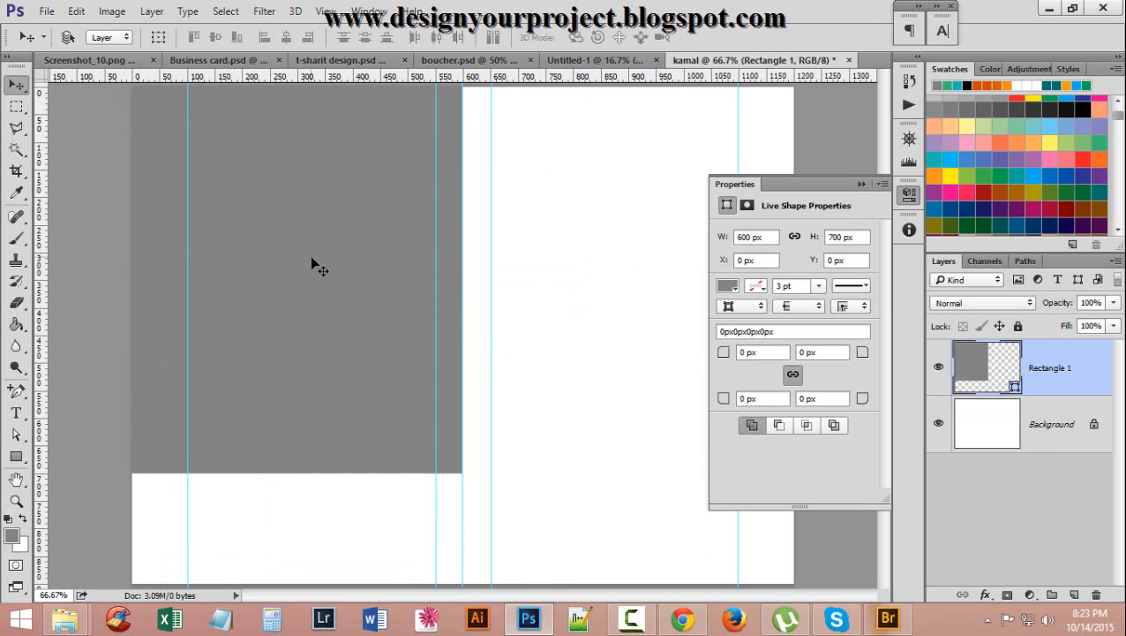
left_click(861, 184)
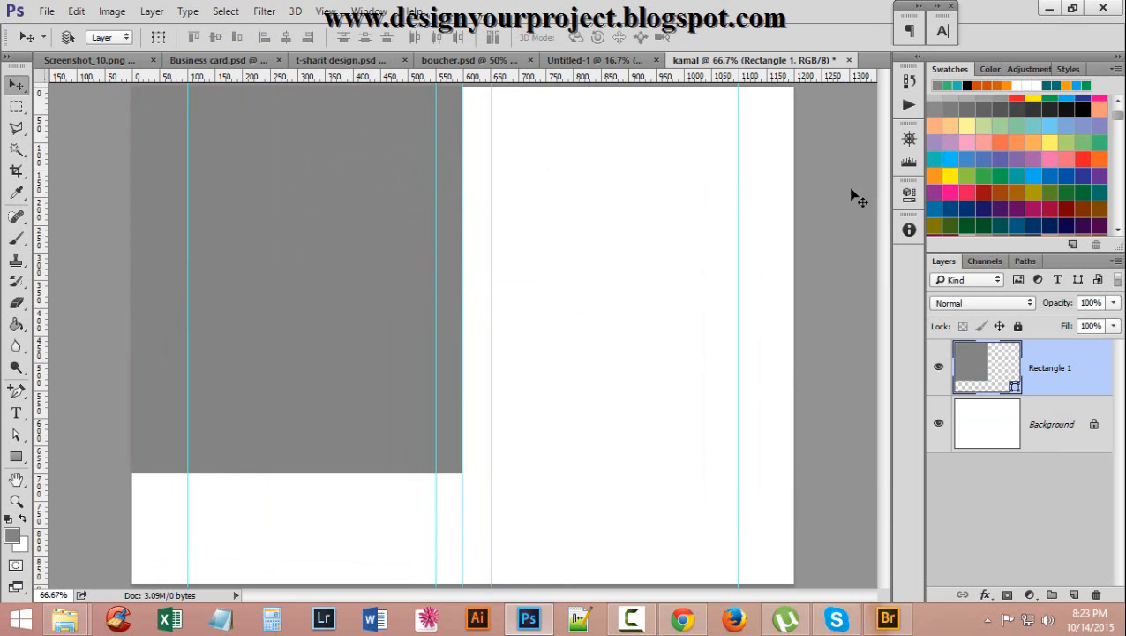
left_click_drag(346, 243, 677, 266)
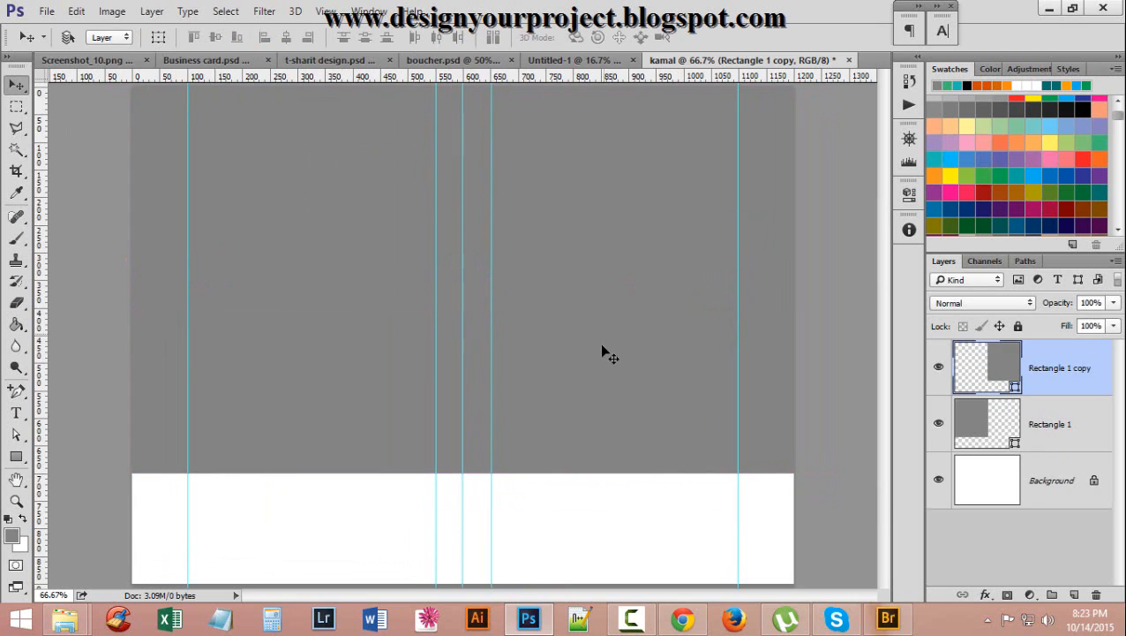
Set the fill colour of the duplicated right-hand rectangle to dark gray 636161
left_click(17, 457)
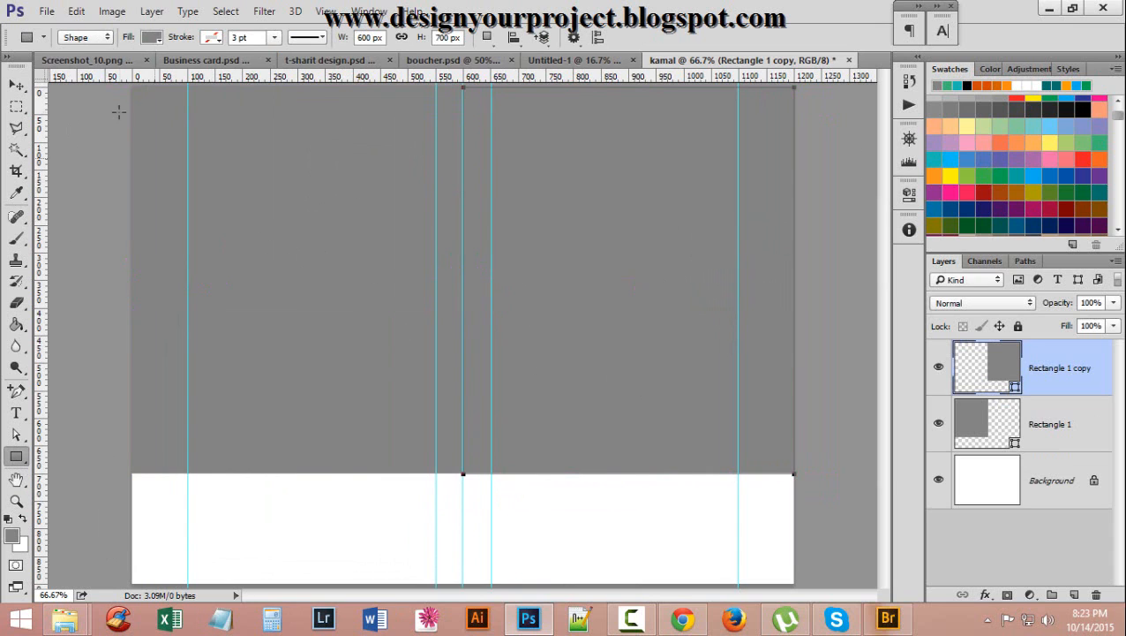
left_click(150, 38)
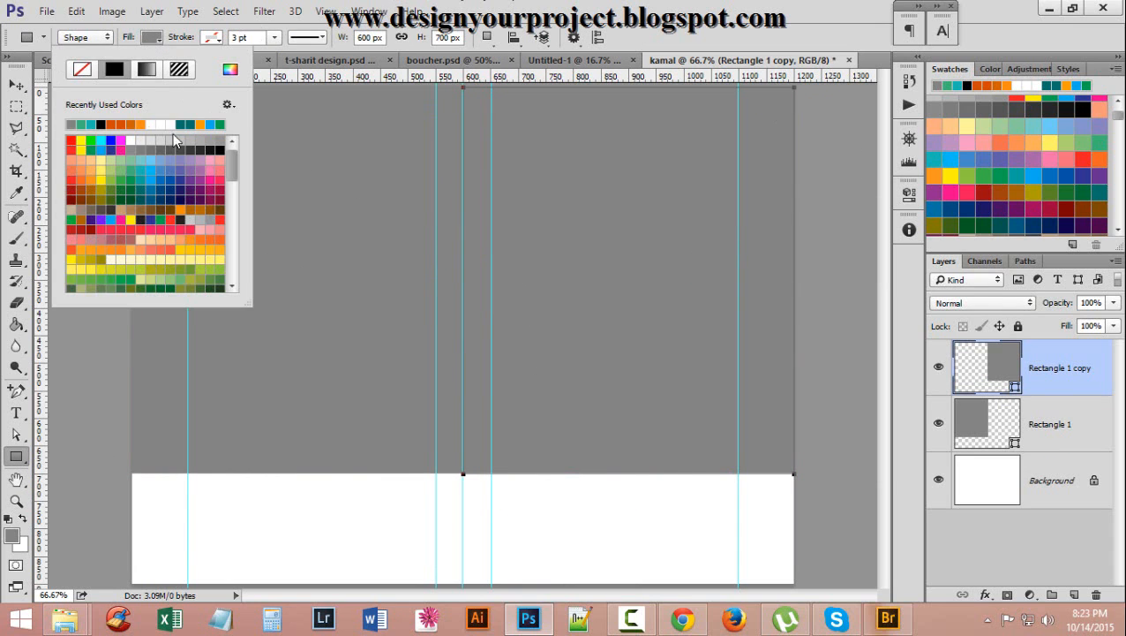
left_click(231, 71)
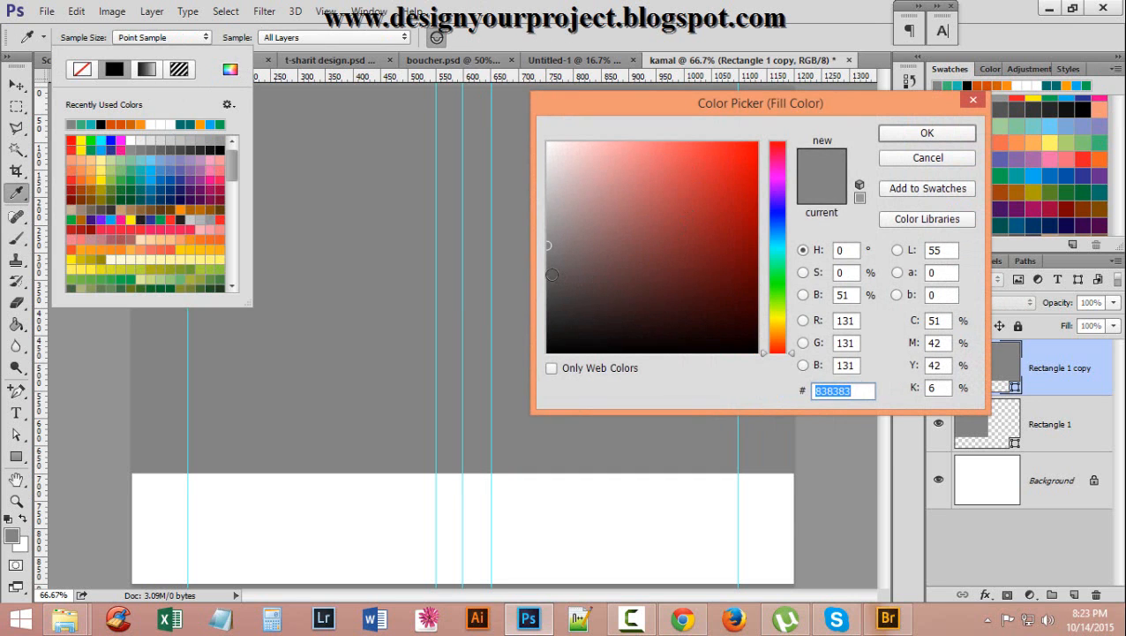
left_click(550, 271)
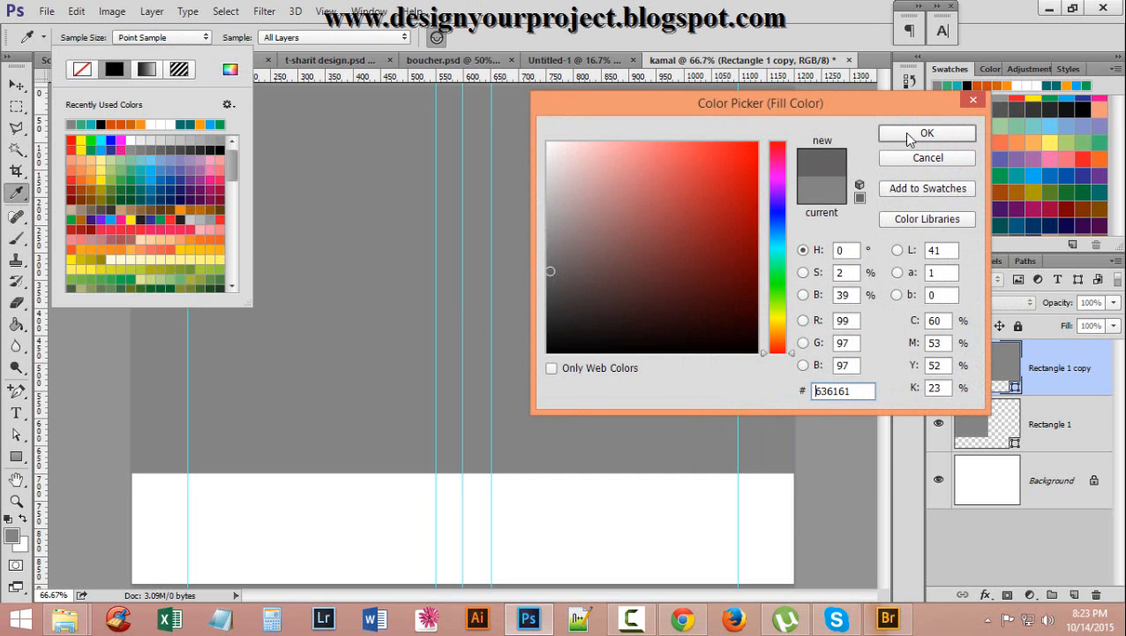
left_click(910, 136)
left_click(664, 7)
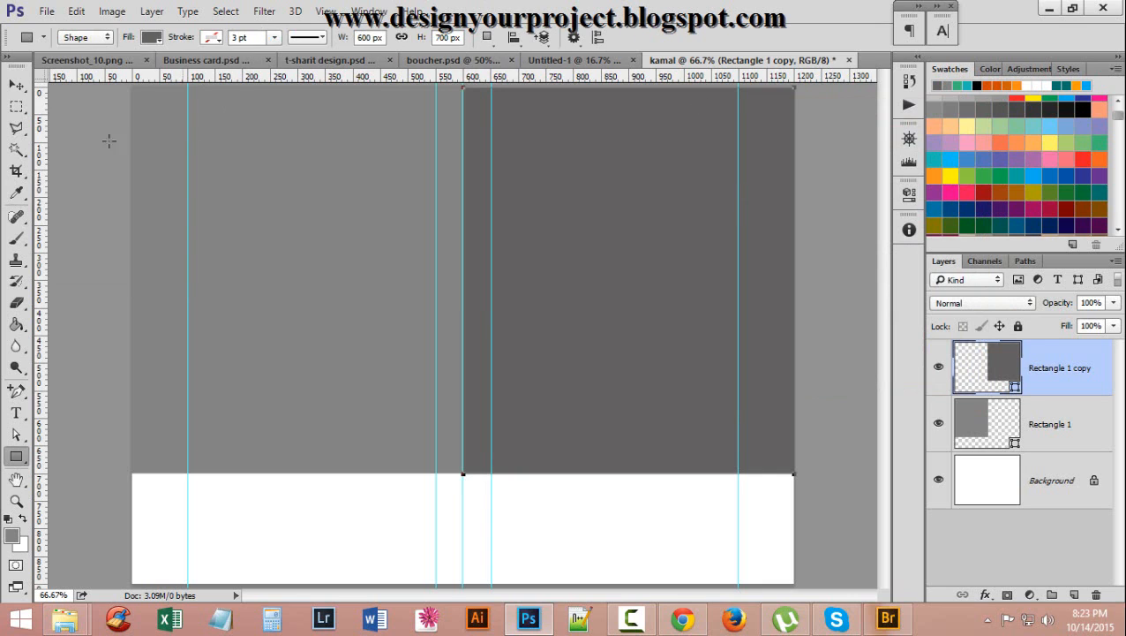
left_click(16, 85)
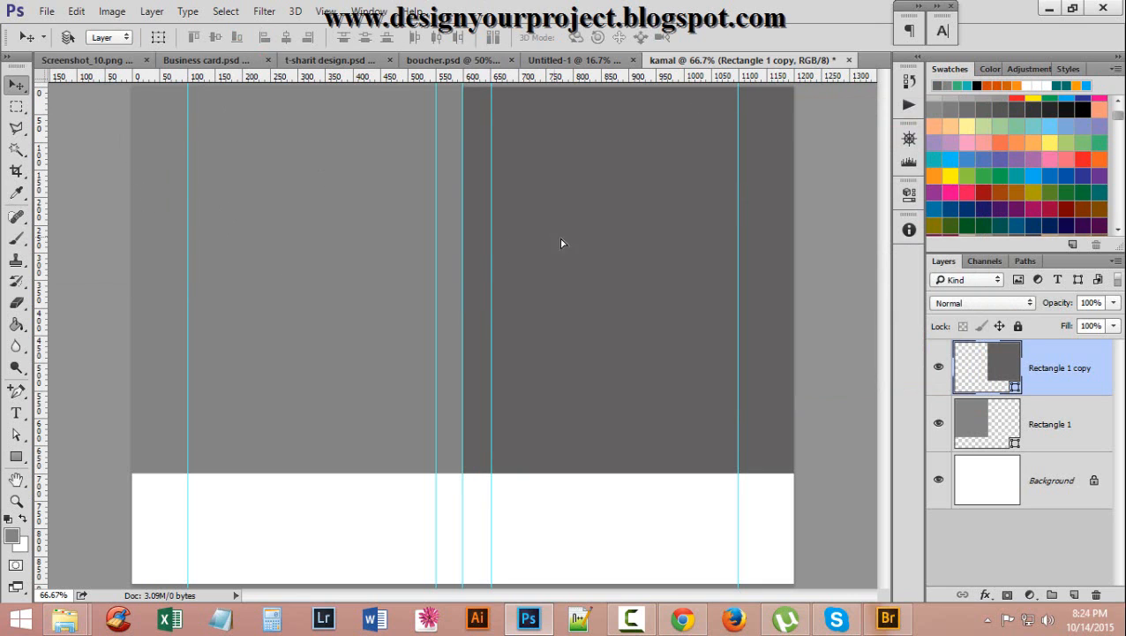
mouse_move(560, 242)
left_mouse_down()
mouse_move(573, 236)
mouse_move(558, 234)
left_mouse_up()
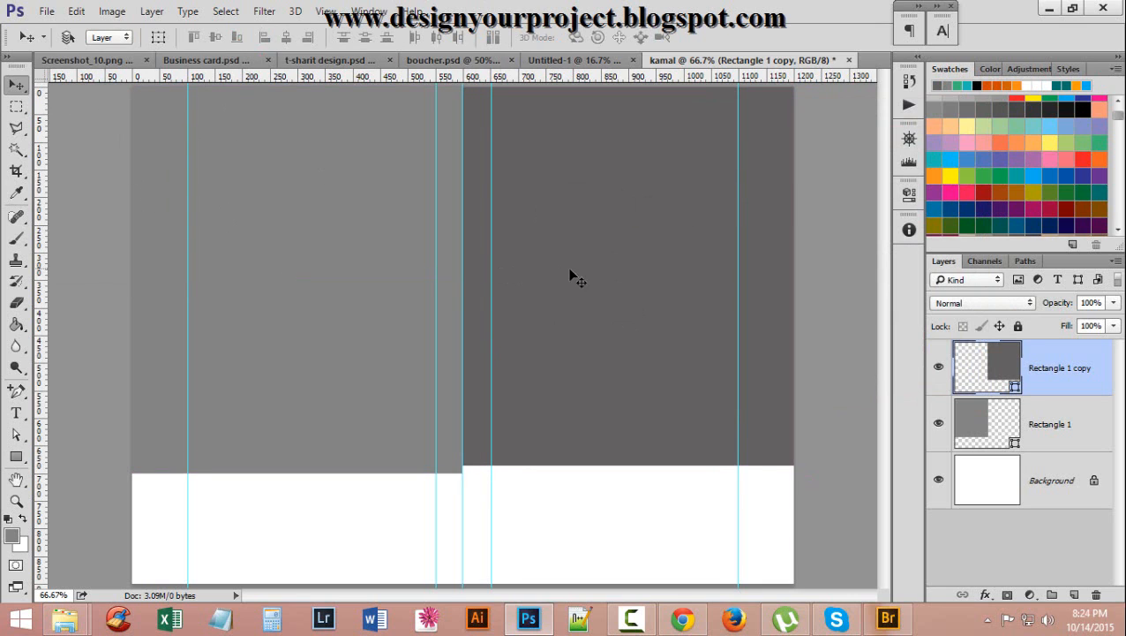
left_click_drag(570, 272, 572, 282)
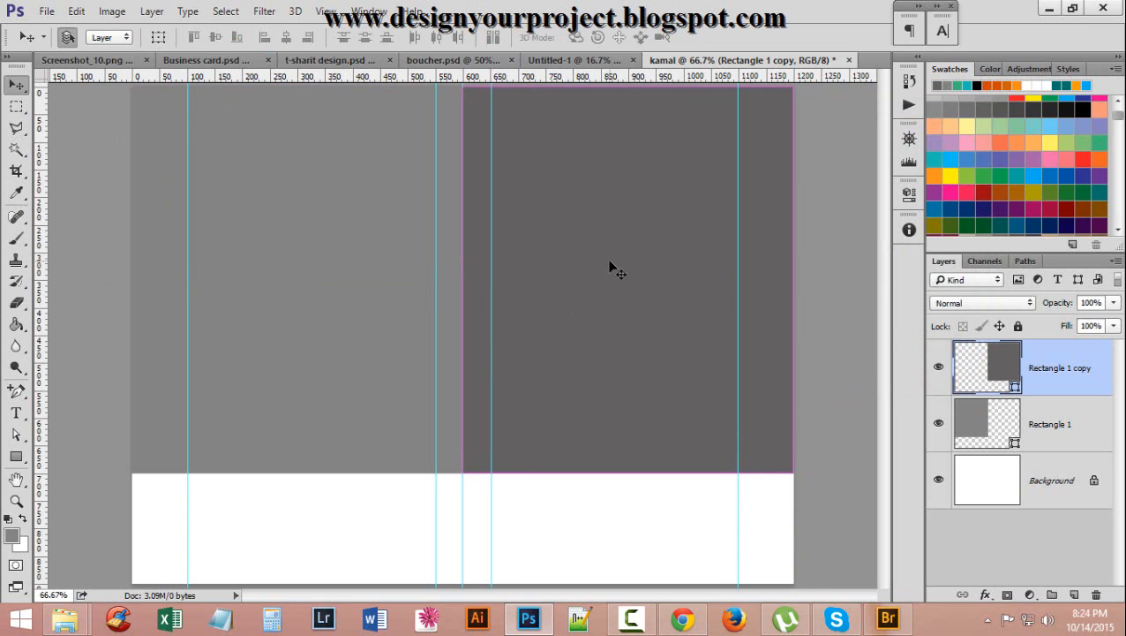
Delete the dark rectangle's lower-right anchor point, accepting conversion of the live shape to a regular path
key("ctrl+minus")
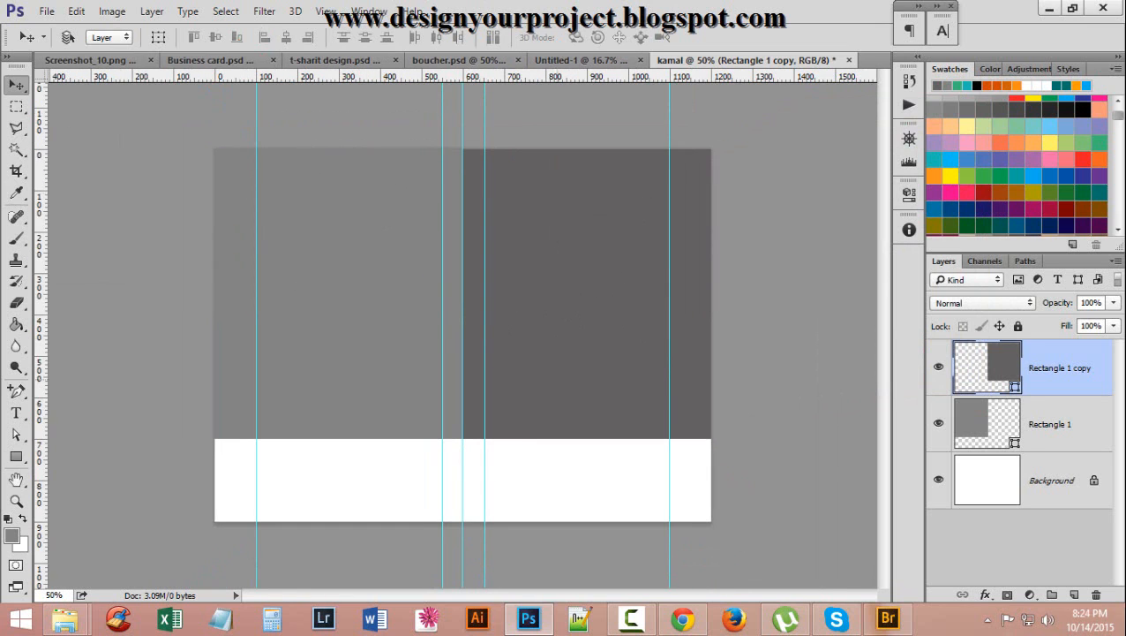
left_click(16, 455)
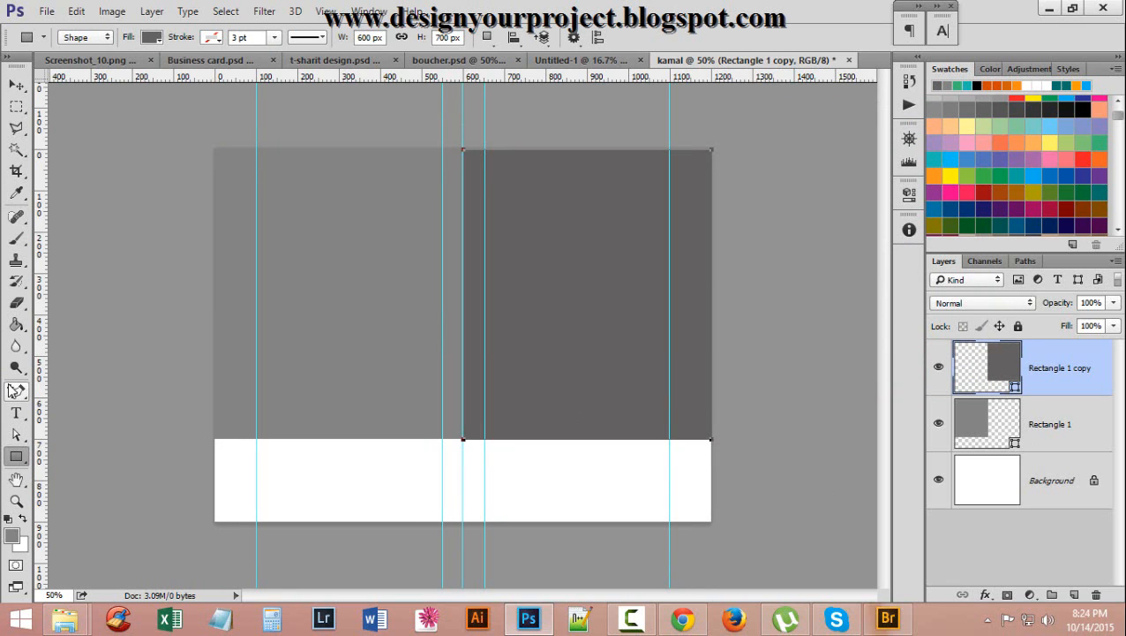
left_click_drag(16, 390, 39, 404)
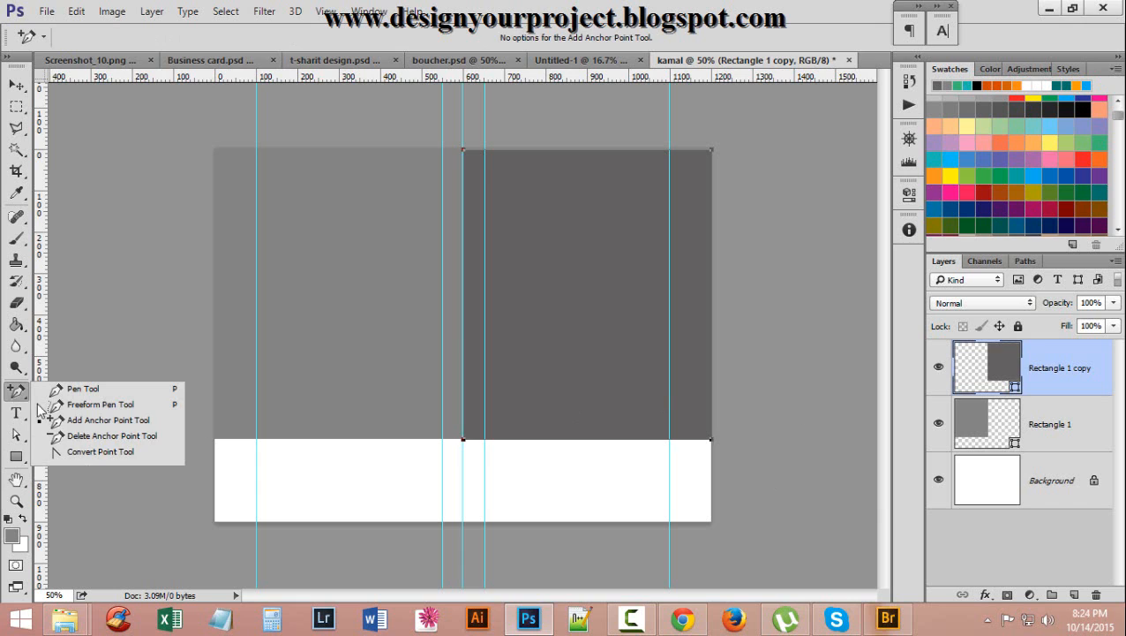
left_click(121, 436)
left_click(711, 439)
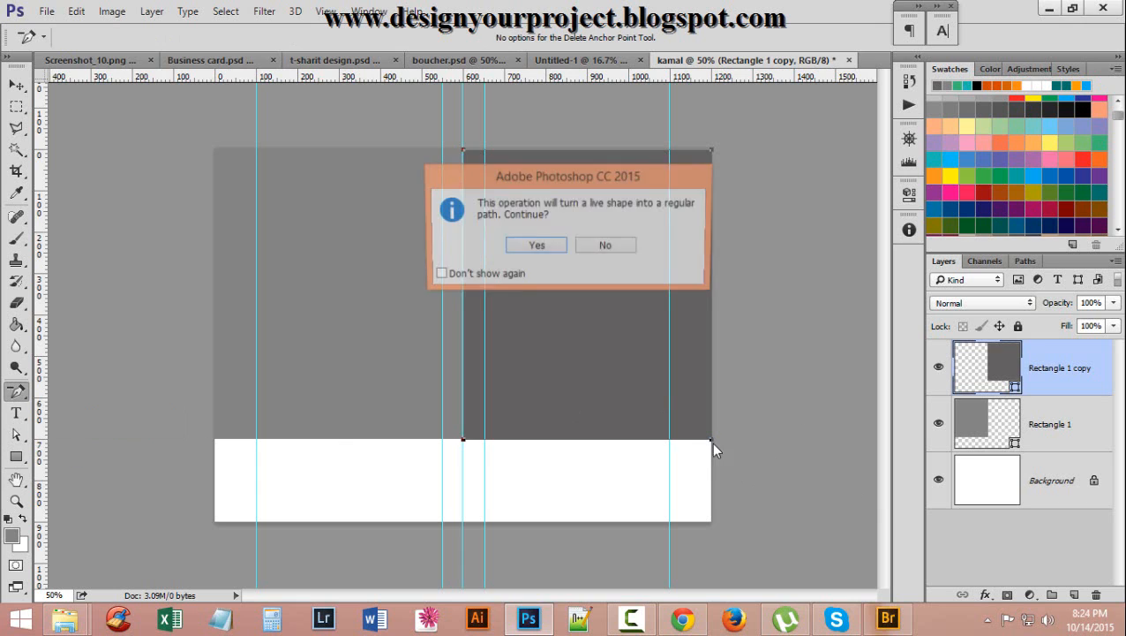
left_click(533, 248)
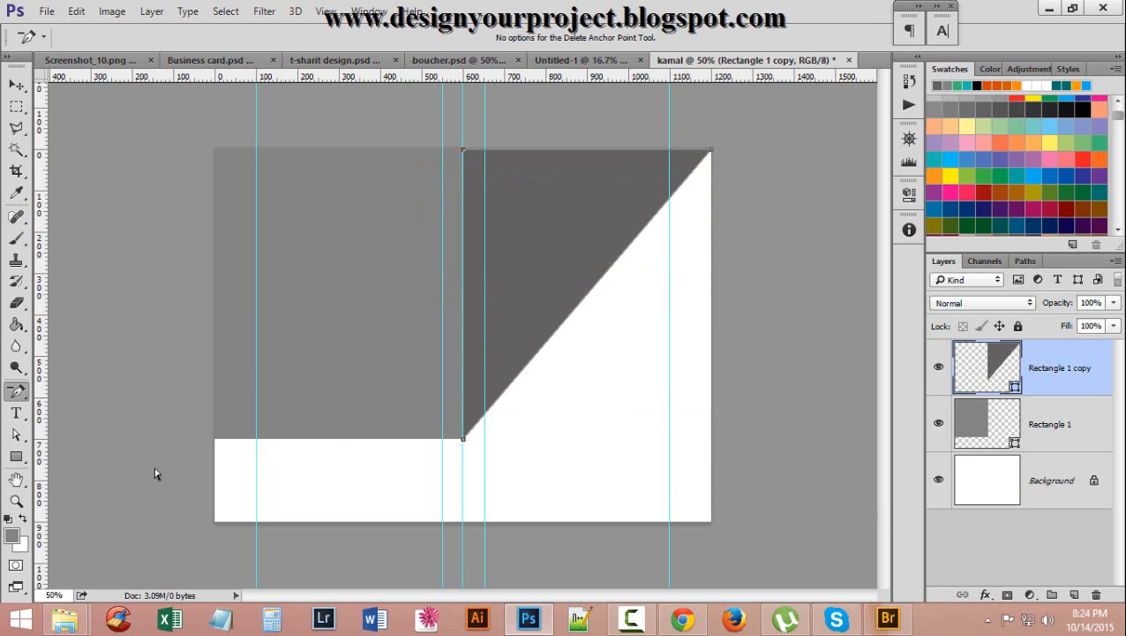
Add an anchor point near the middle of the dark triangle's diagonal edge
left_click(18, 392)
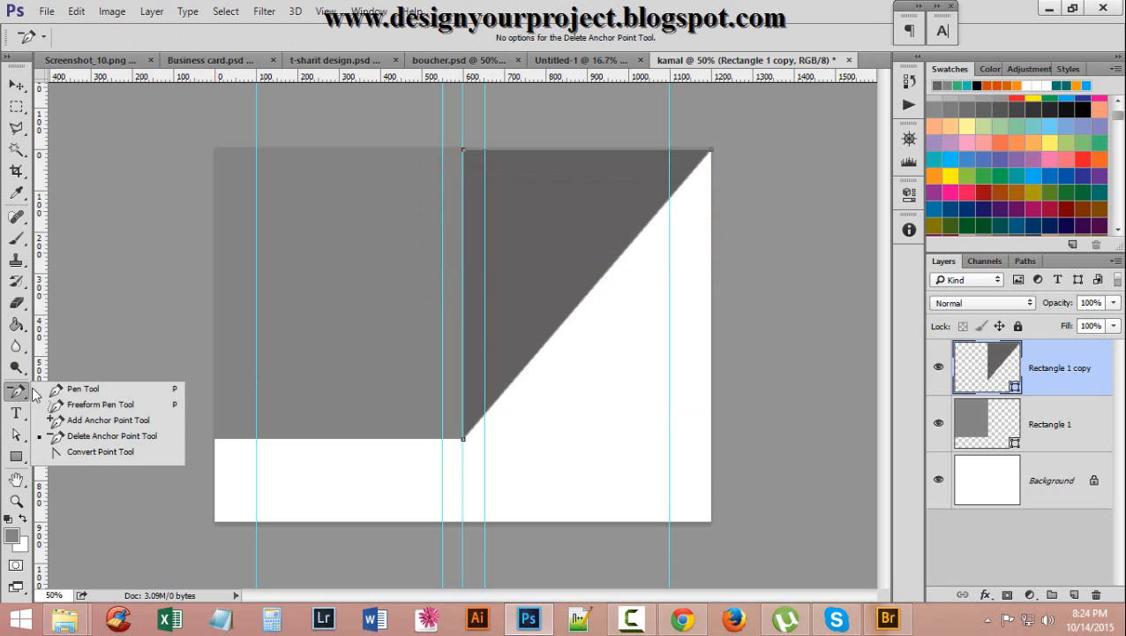
left_click(117, 421)
key("ctrl+plus")
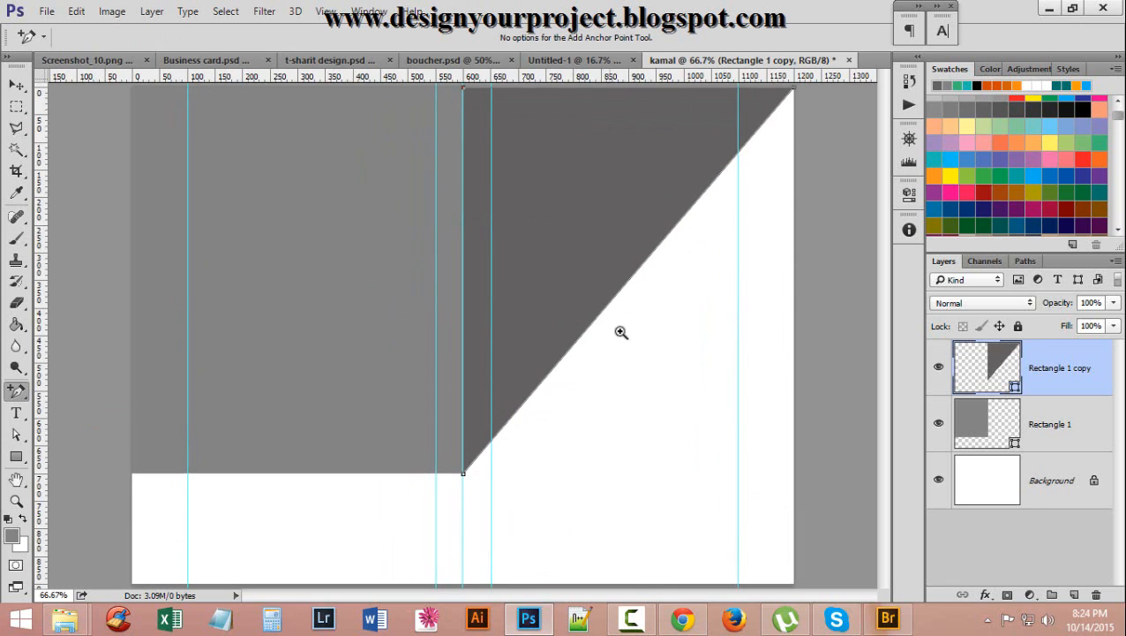
left_click(637, 272)
Pull the new anchor outward to about 1120 px across and 500 px down with Direct Selection, and steepen its upper direction handle
left_click(16, 433)
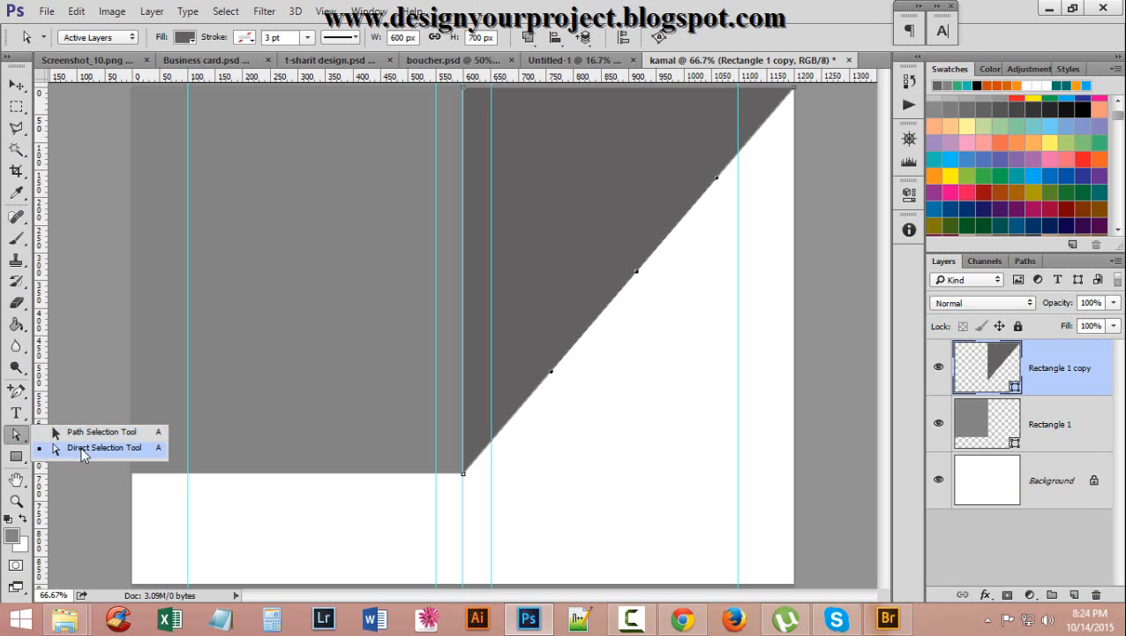
left_click(82, 450)
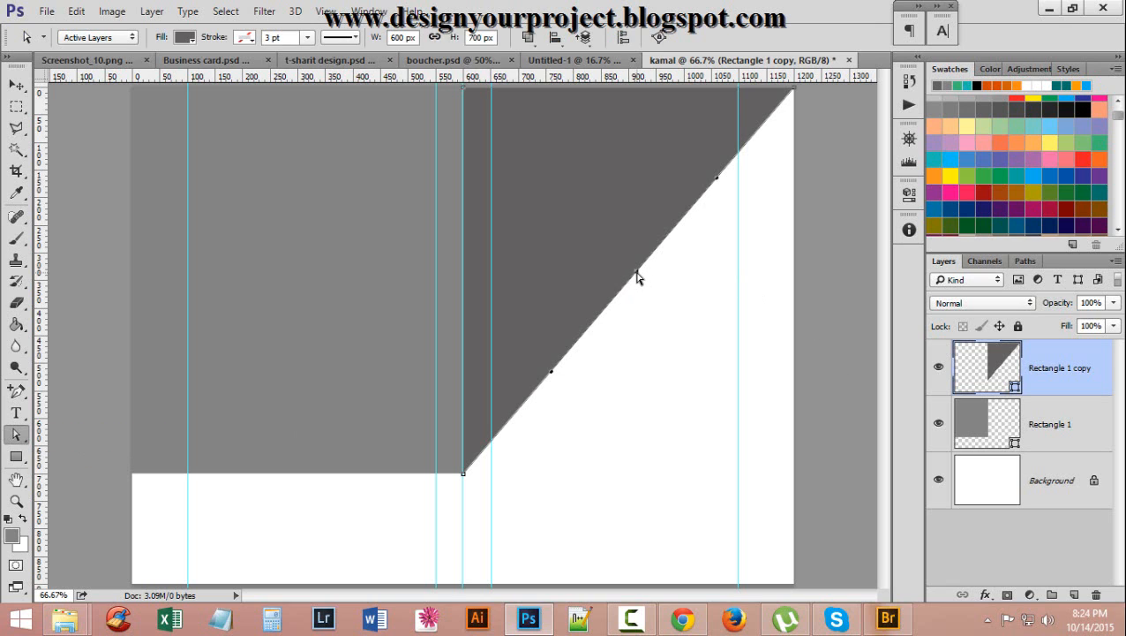
left_click_drag(637, 273, 749, 365)
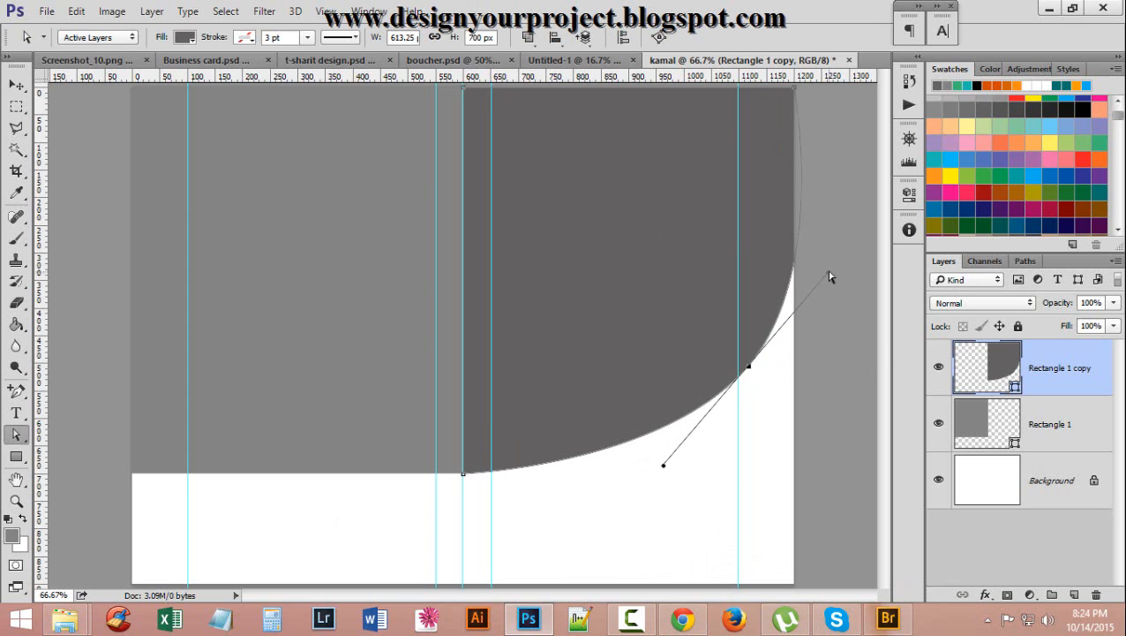
left_click_drag(830, 274, 841, 218)
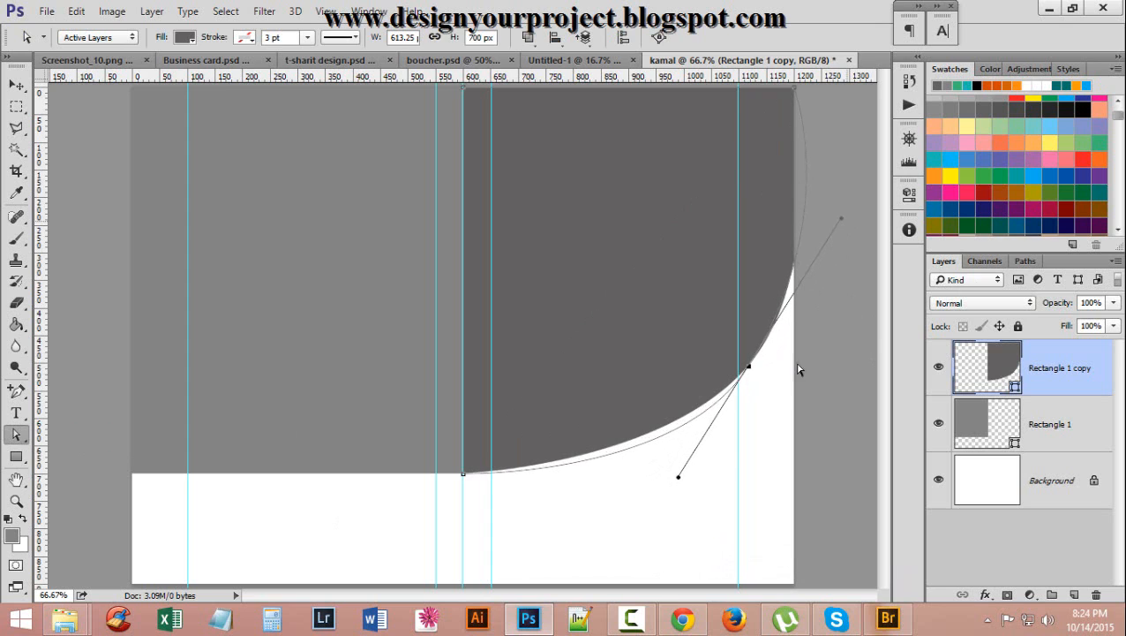
Refine the dark shape's curve by moving its anchor to about 1140 px across and 470 px down and adjusting both direction handles
left_click_drag(752, 371, 763, 367)
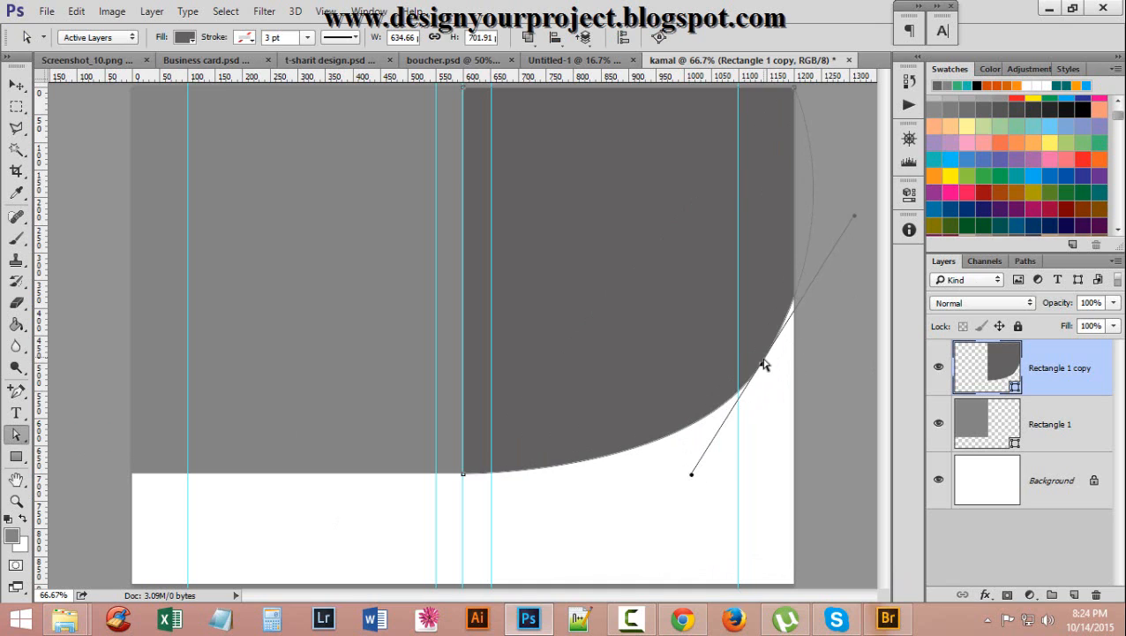
left_click_drag(763, 367, 755, 339)
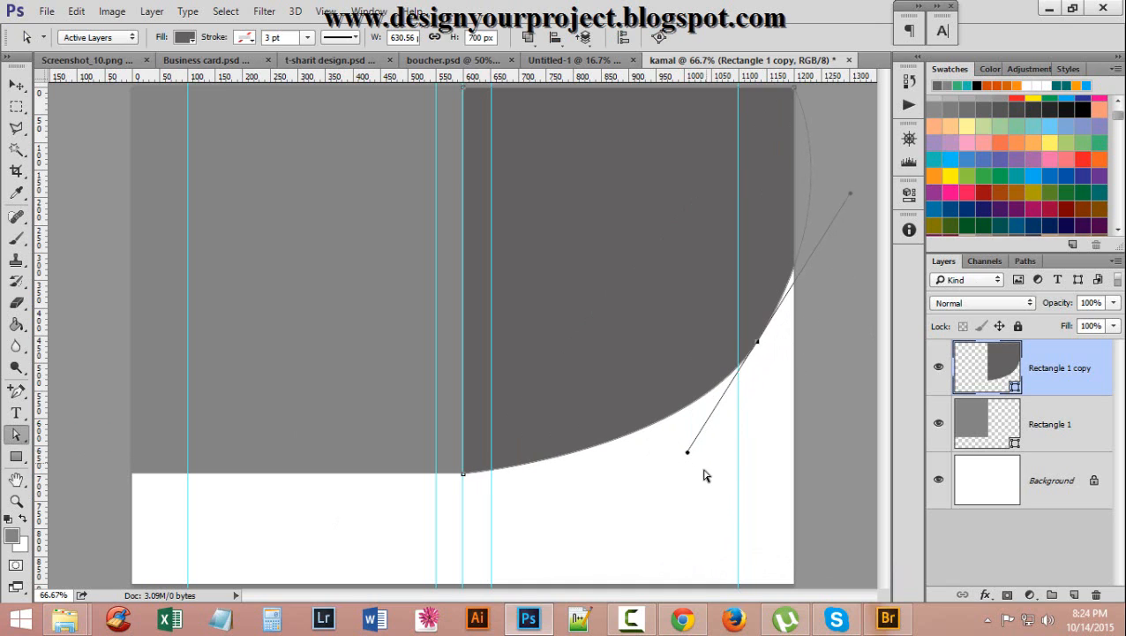
left_click_drag(690, 456, 694, 471)
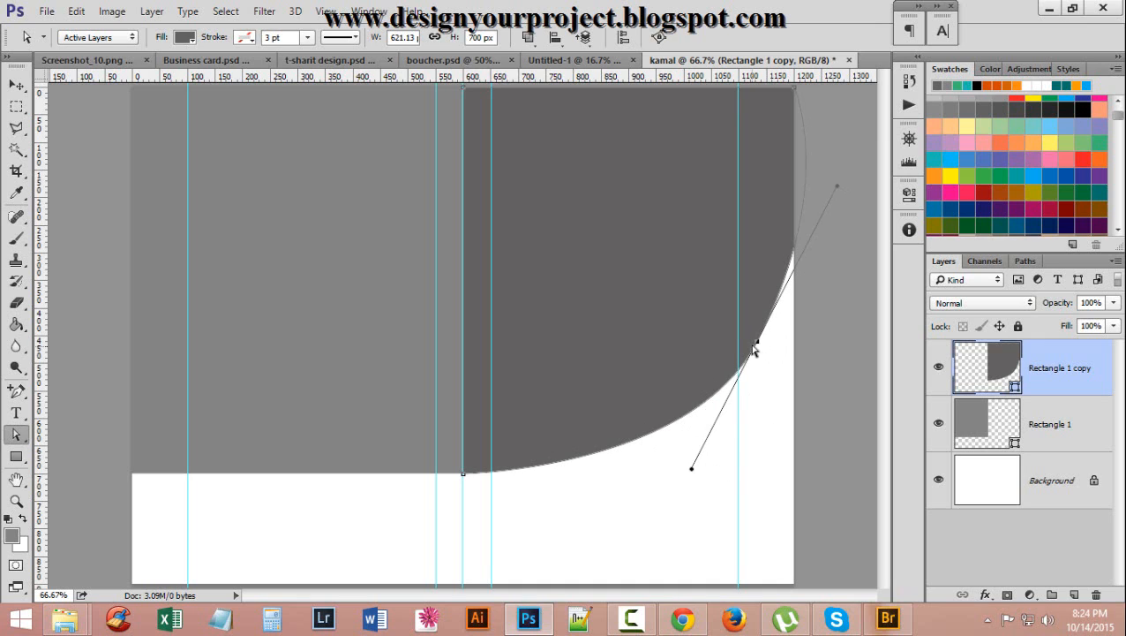
left_click_drag(759, 346, 763, 349)
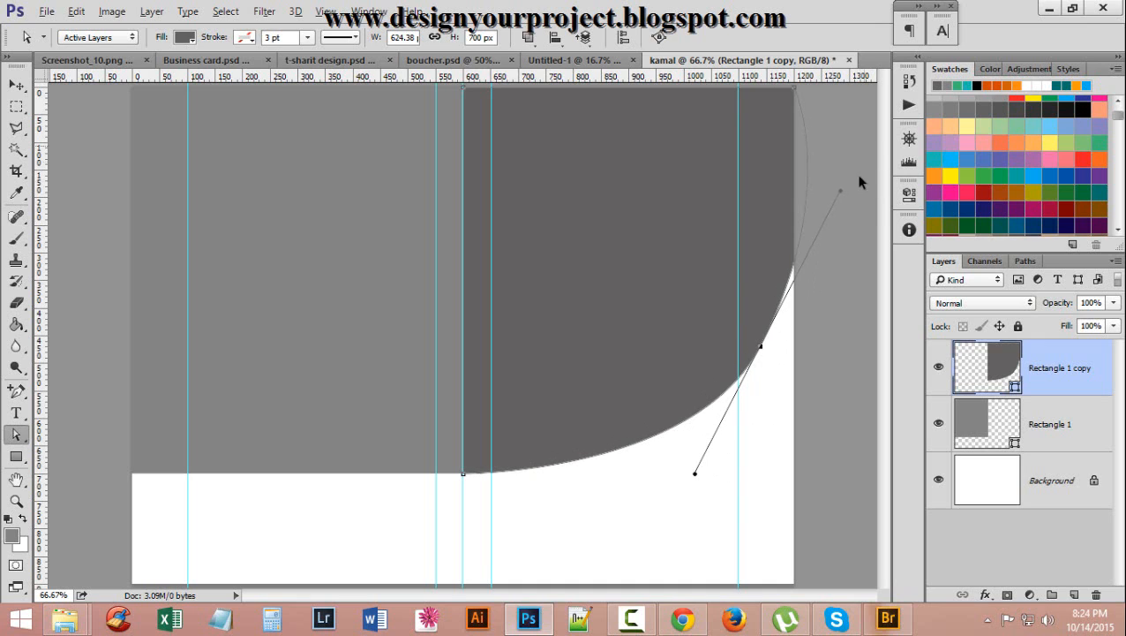
mouse_move(840, 190)
left_mouse_down()
mouse_move(827, 186)
mouse_move(854, 188)
left_mouse_up()
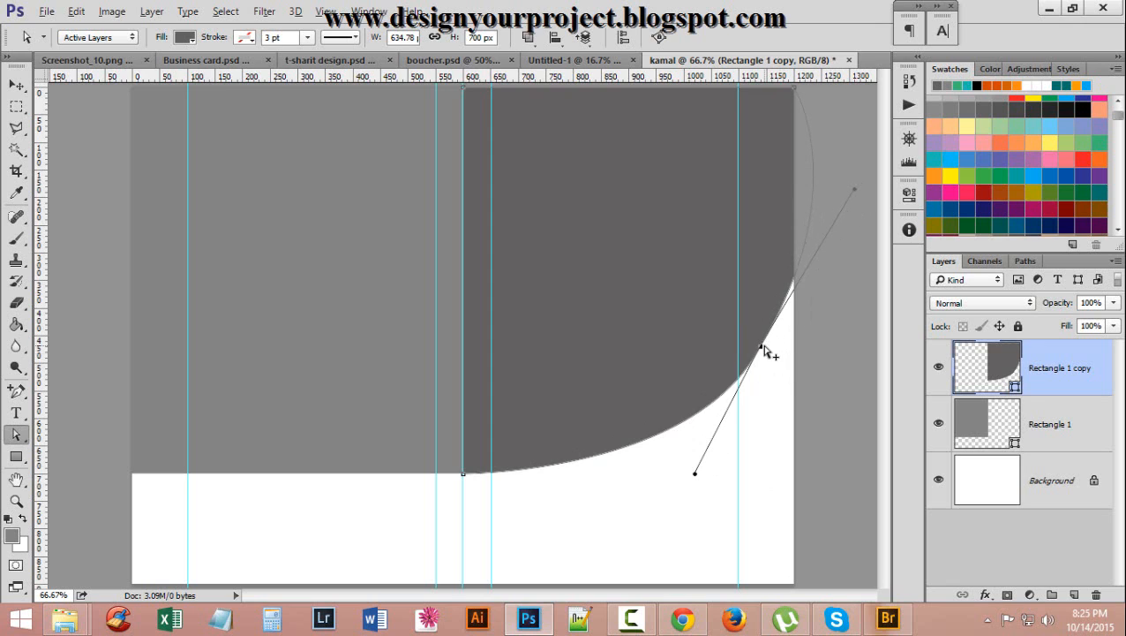
left_click_drag(763, 351, 761, 367)
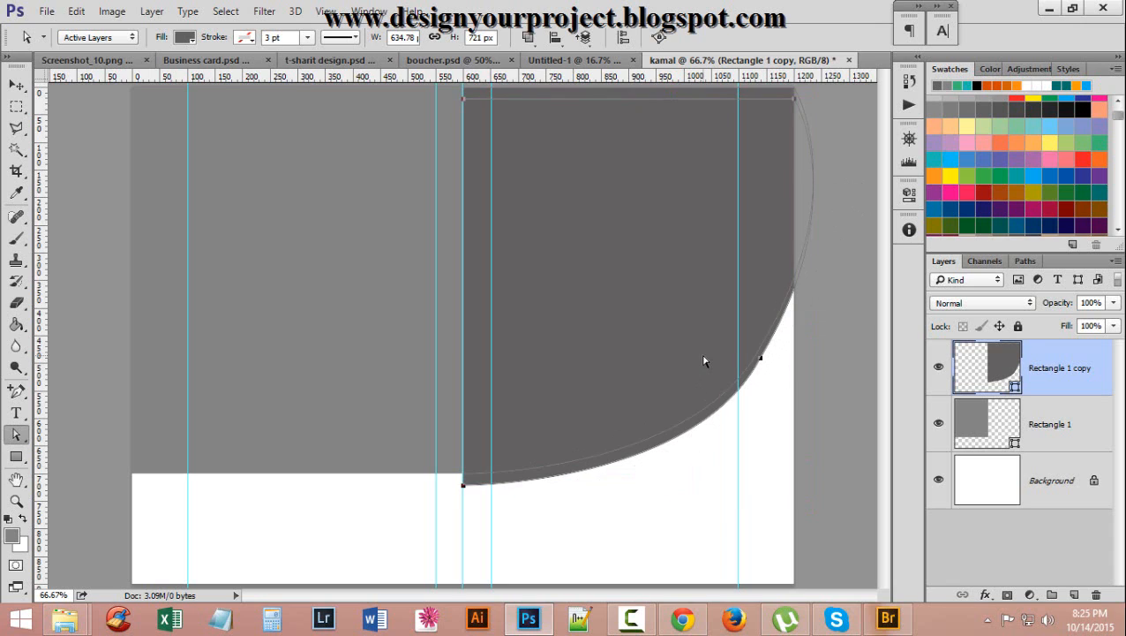
key("ctrl+z")
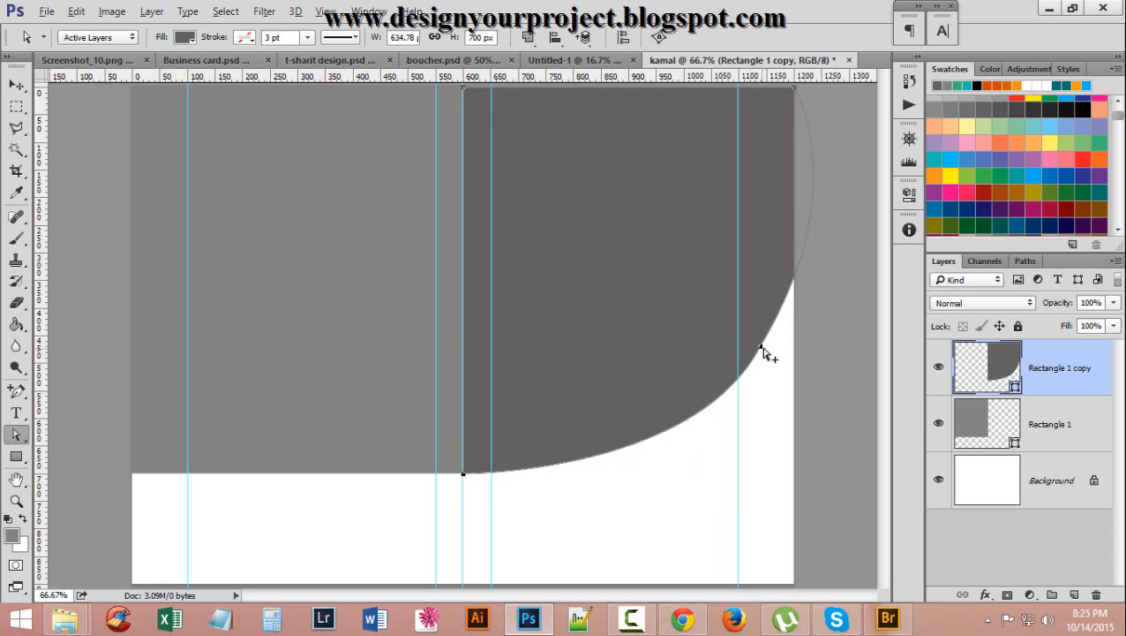
left_click_drag(767, 353, 774, 353)
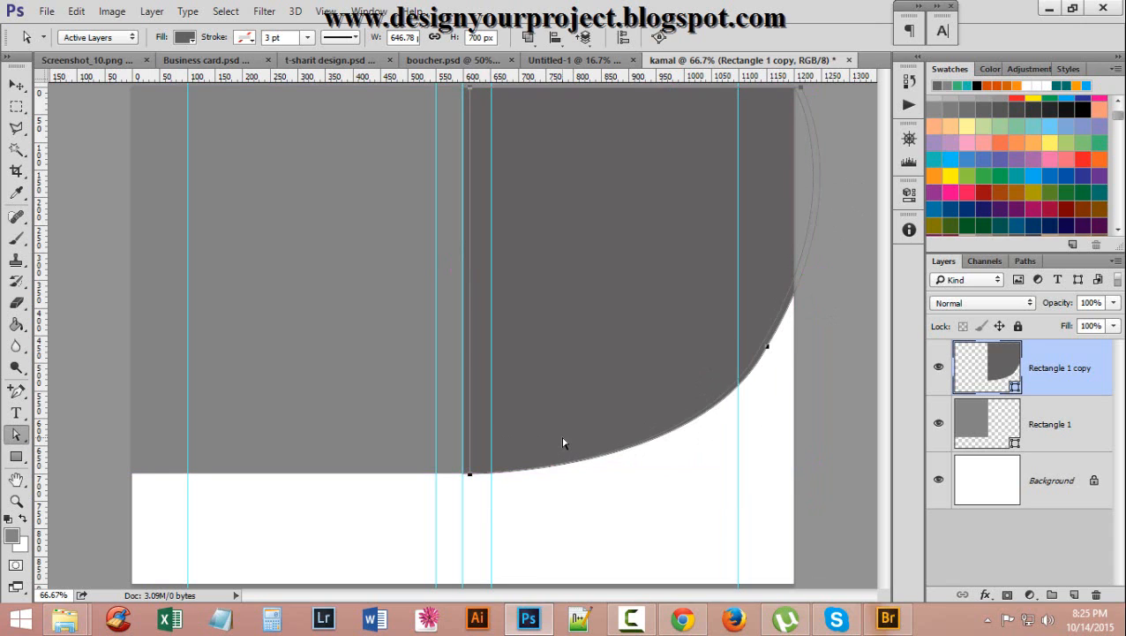
key("ctrl+z")
Refine the dark shape's curve by moving its anchor to about 1115 px across and 480 px down and pulling its upper direction handle outward
left_click(759, 351)
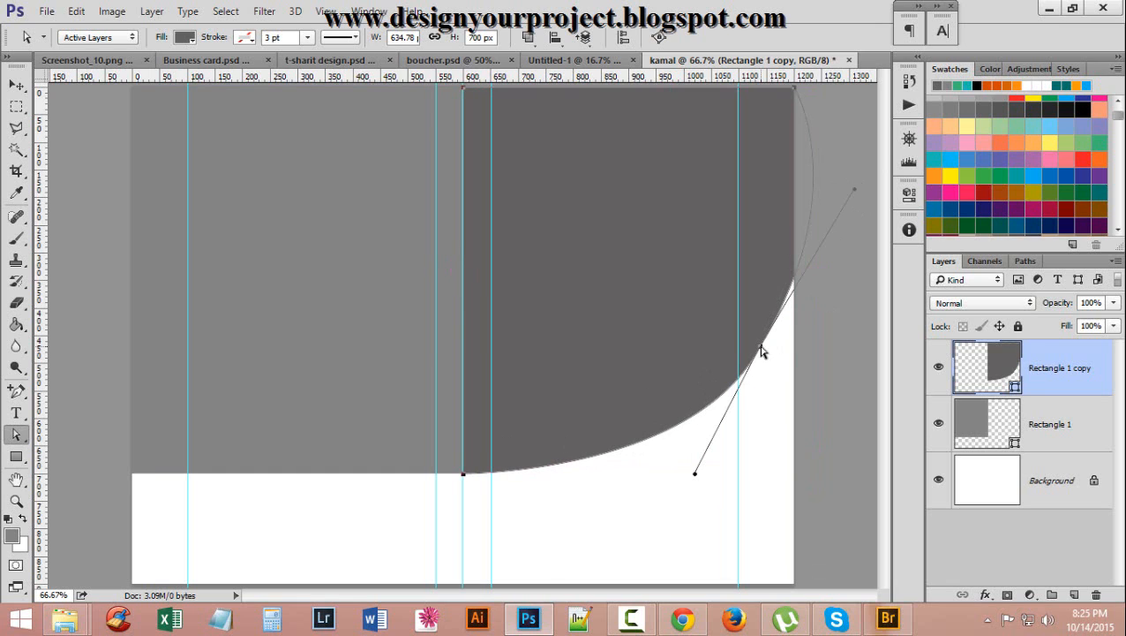
left_click_drag(762, 349, 770, 371)
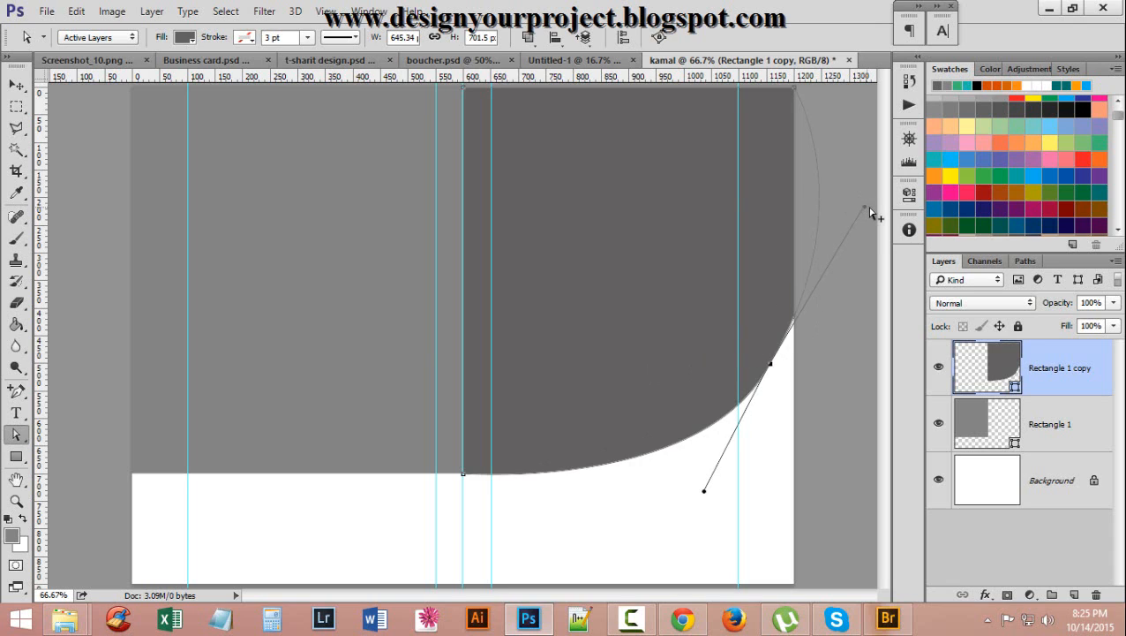
left_click_drag(869, 212, 881, 219)
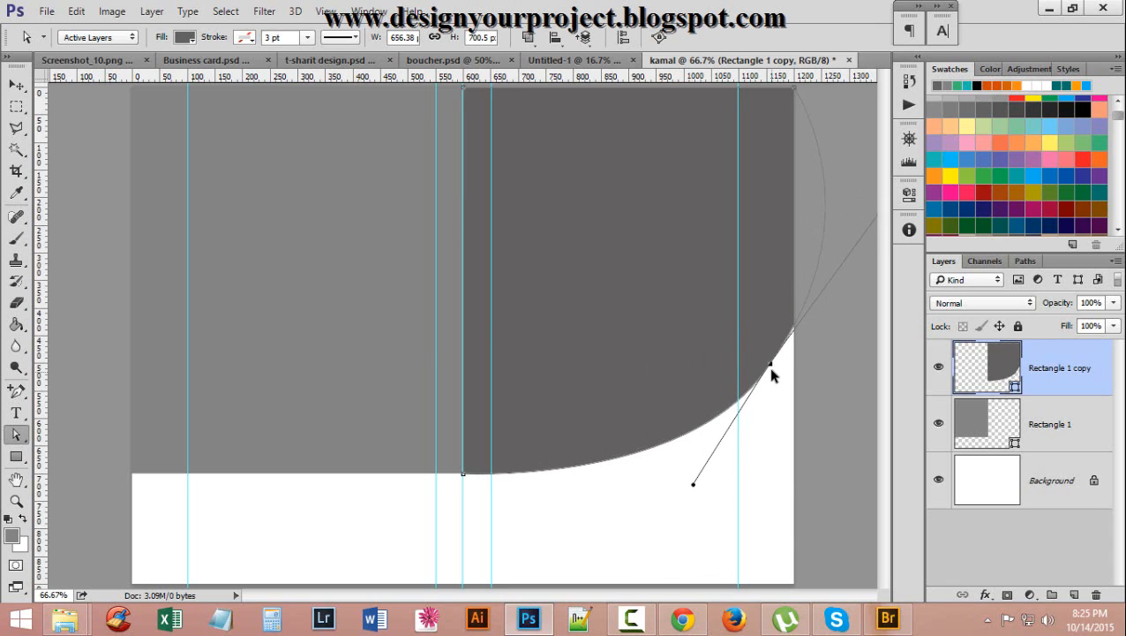
left_click_drag(770, 363, 746, 353)
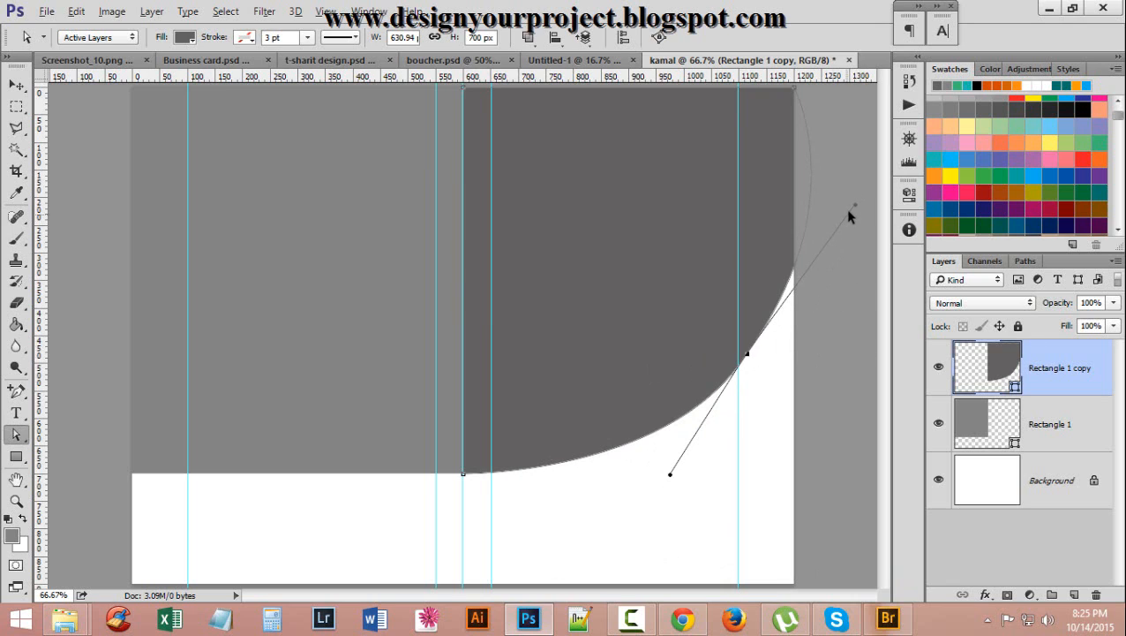
left_click_drag(856, 206, 867, 214)
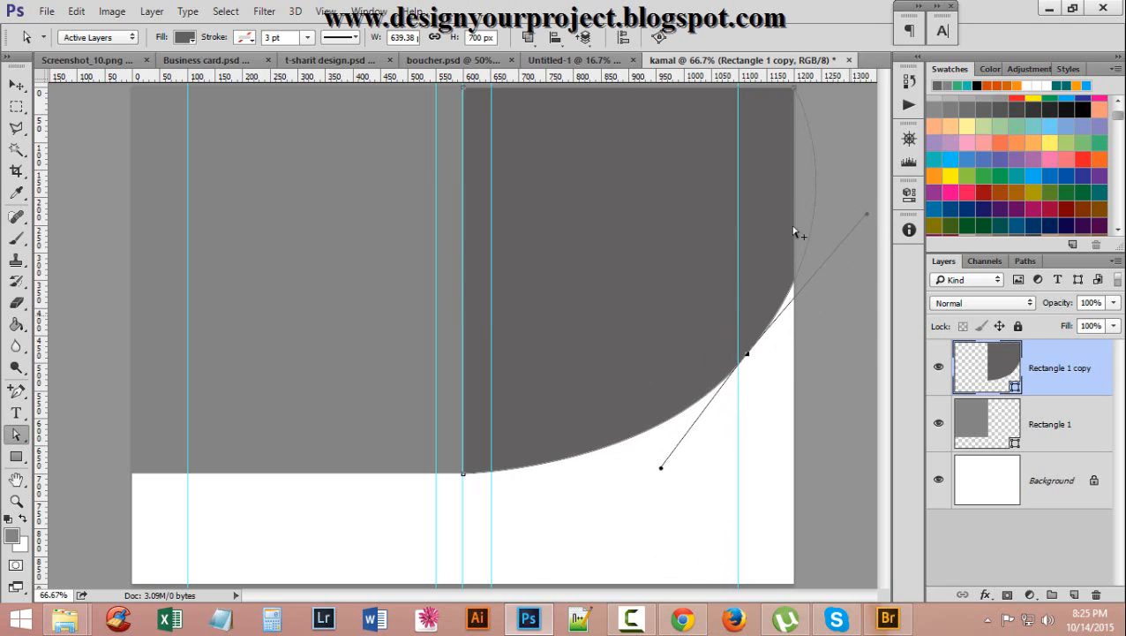
left_click(682, 244, "alt")
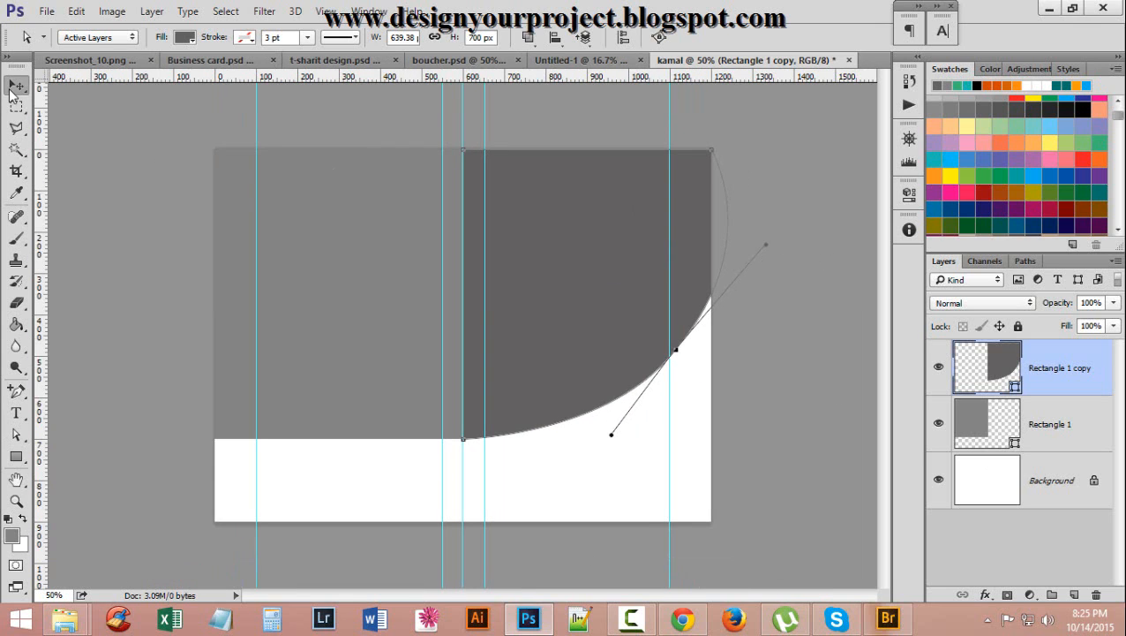
left_click(16, 86)
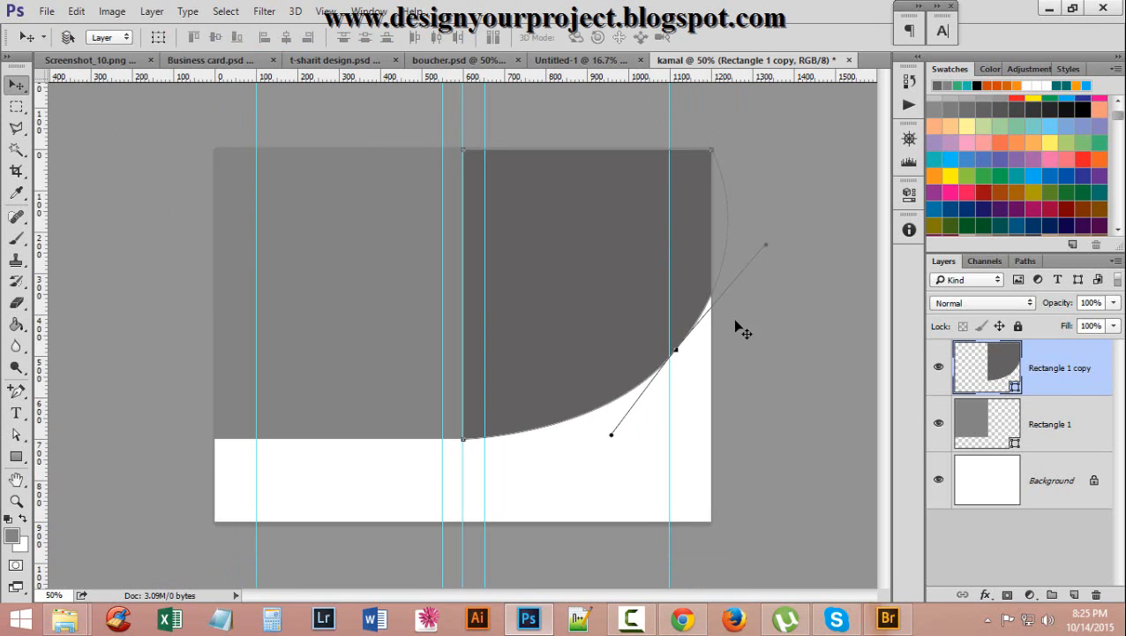
Change the curved right-hand shape's fill color to gray 7f7f7f
left_click(16, 456)
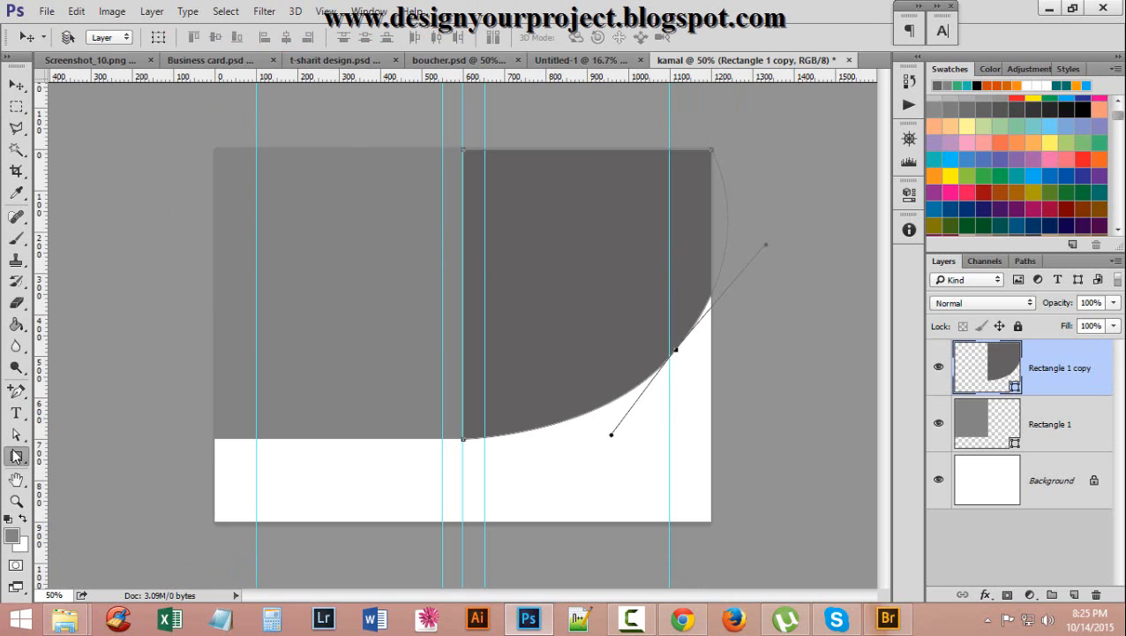
left_click(150, 38)
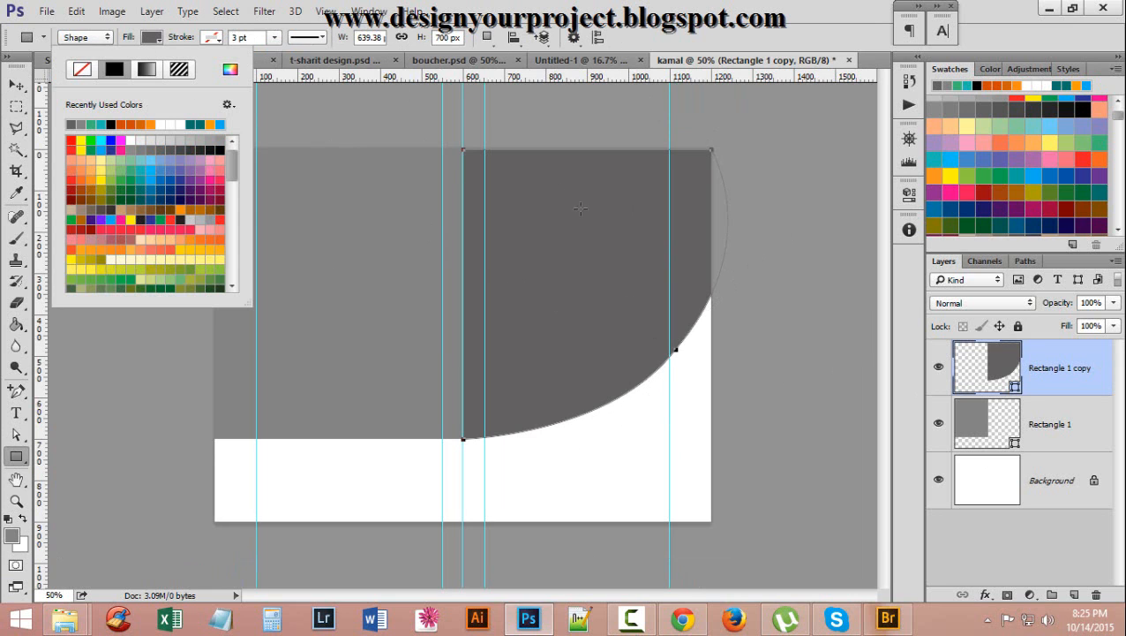
left_click(229, 69)
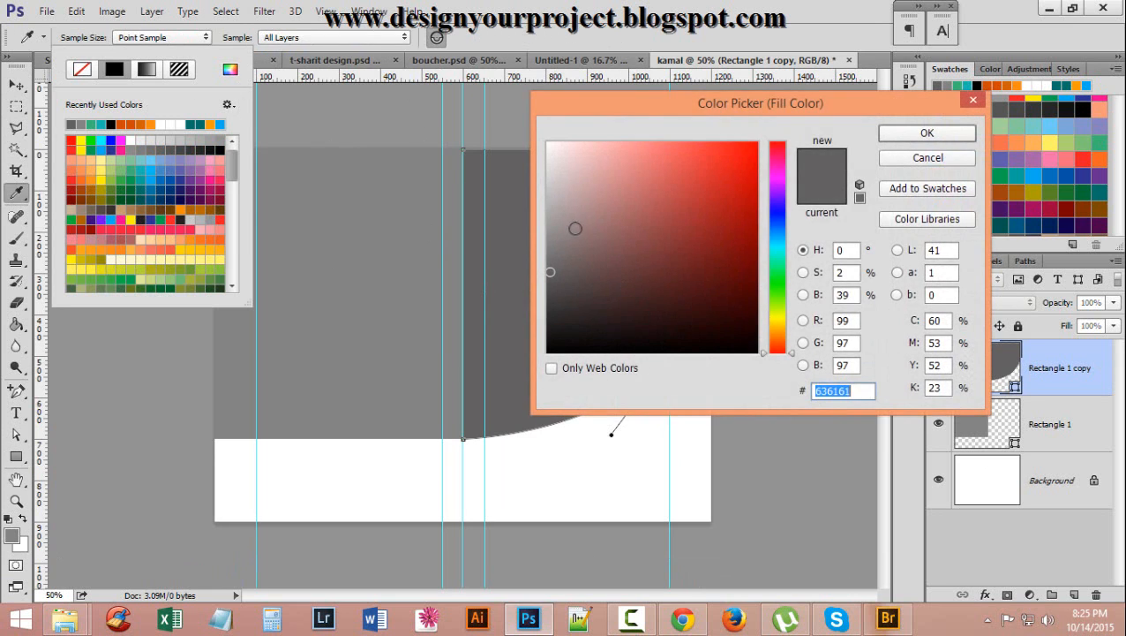
left_click_drag(549, 237, 538, 248)
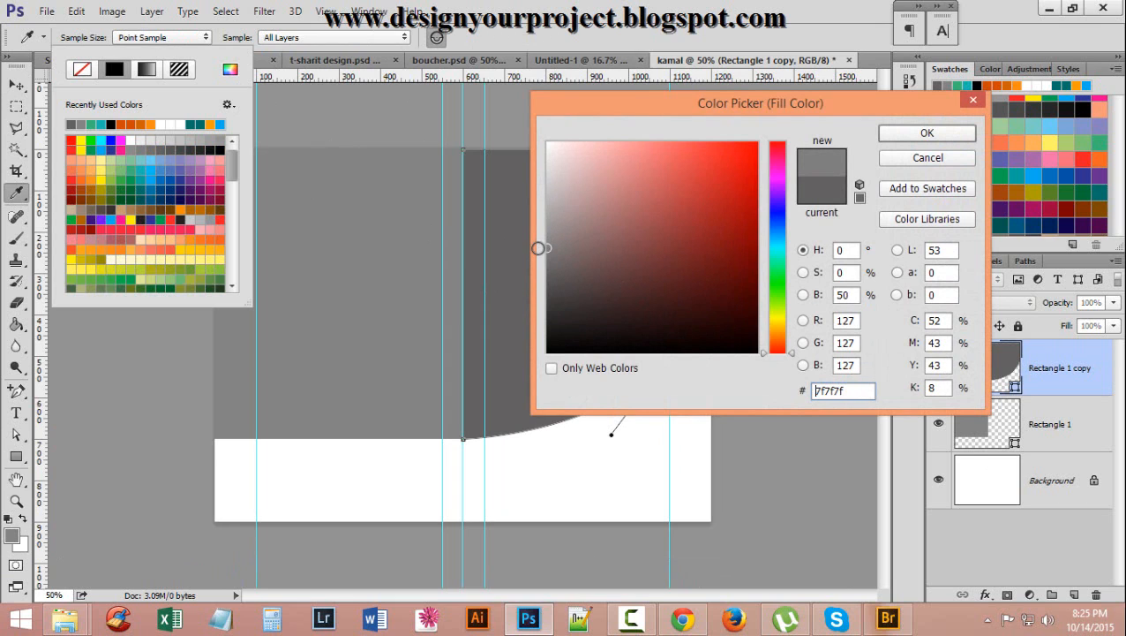
left_click(926, 137)
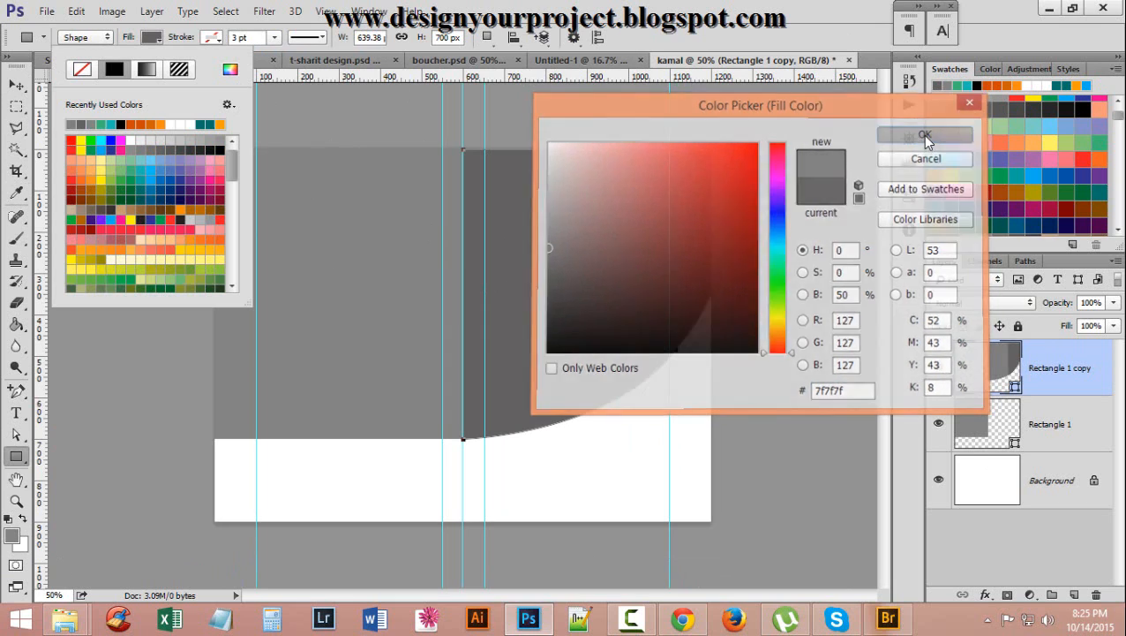
left_click(17, 87)
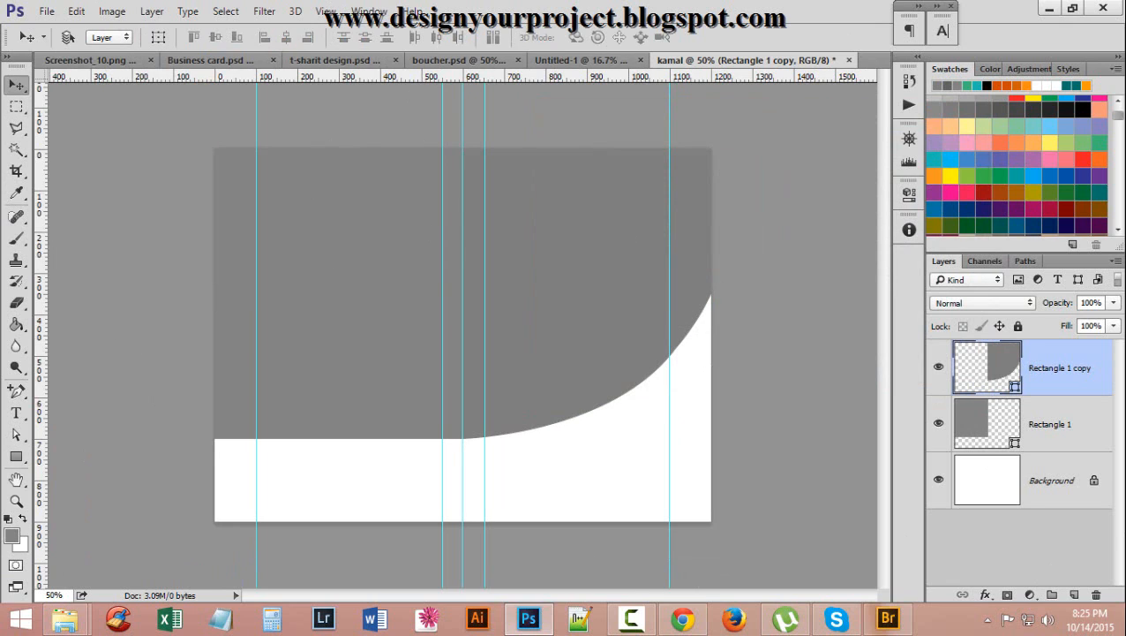
Add a Gradient Overlay effect to the Rectangle 1 copy layer
double_click(1057, 391)
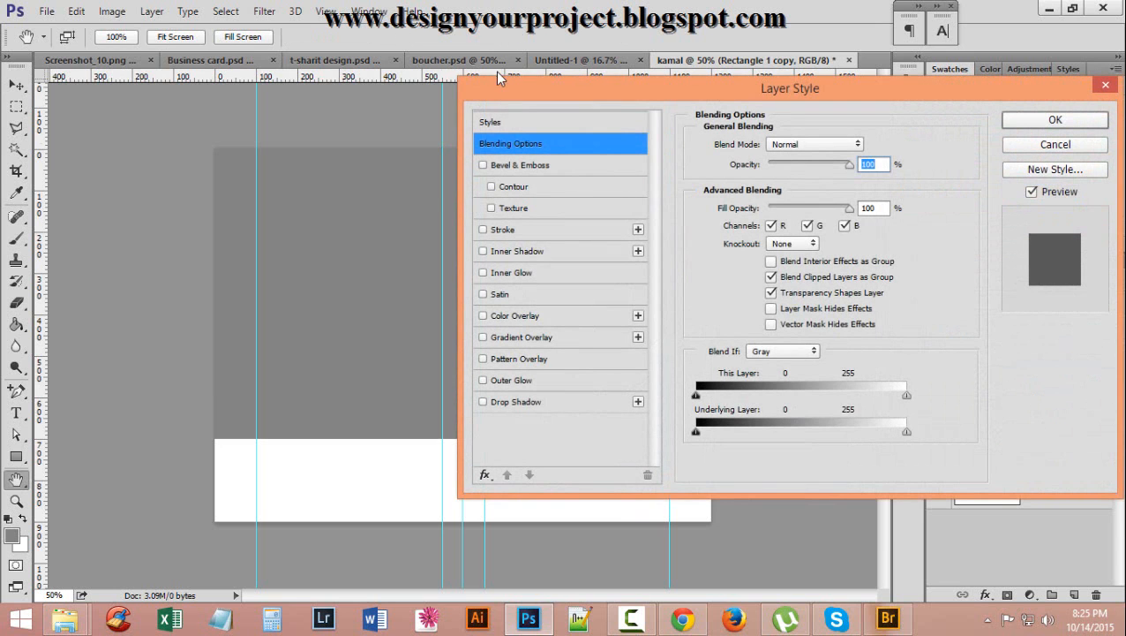
left_click_drag(592, 85, 521, 10)
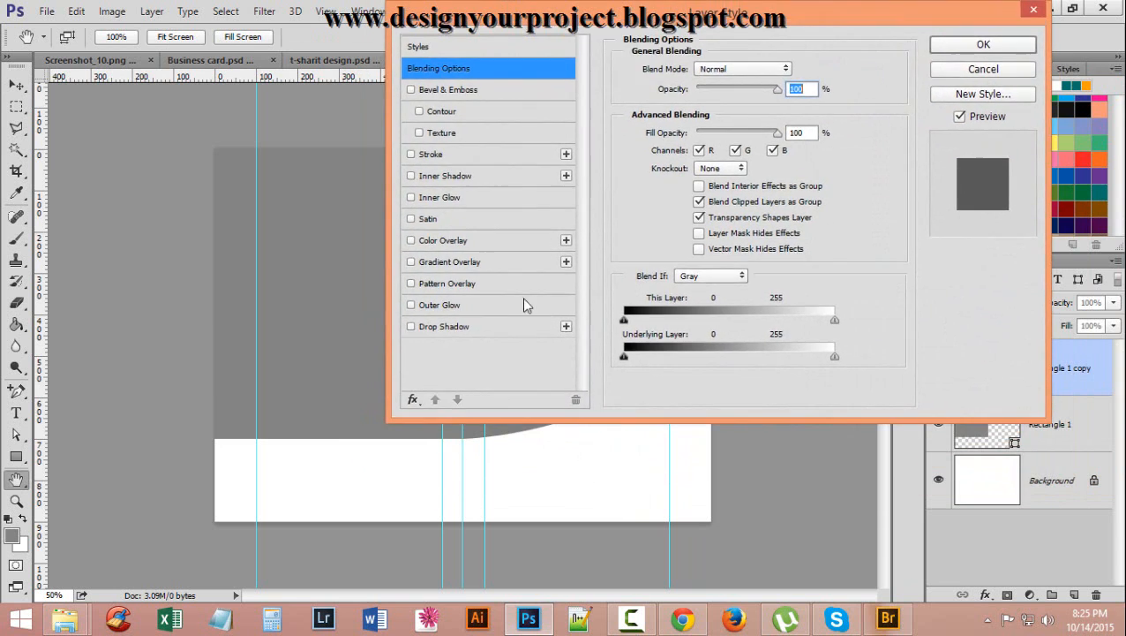
left_click(434, 264)
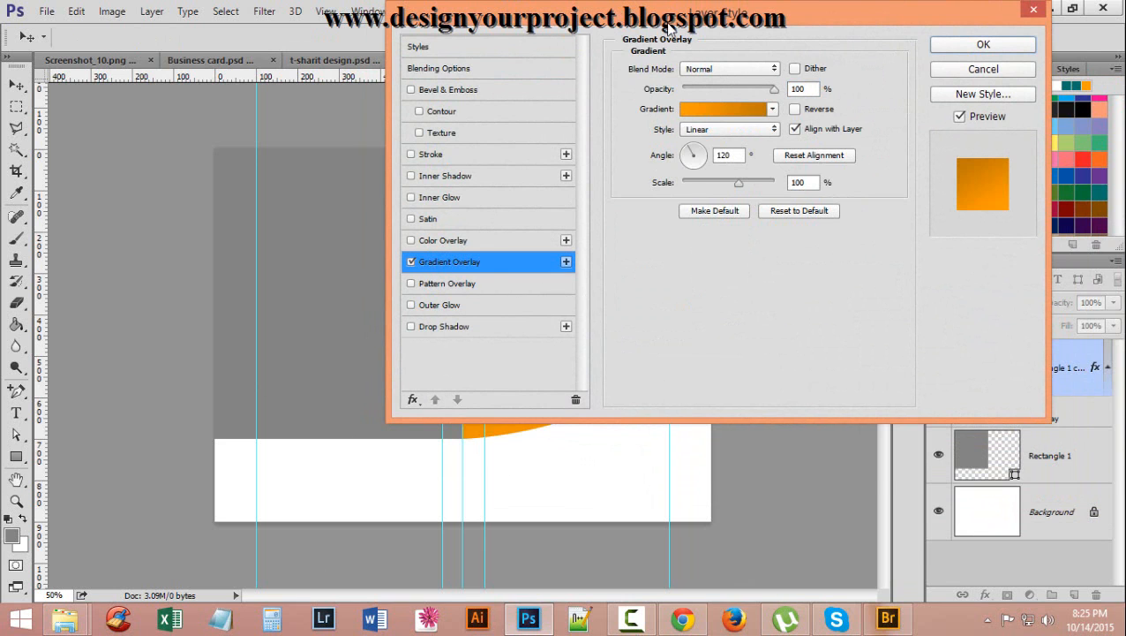
left_click_drag(668, 27, 839, 119)
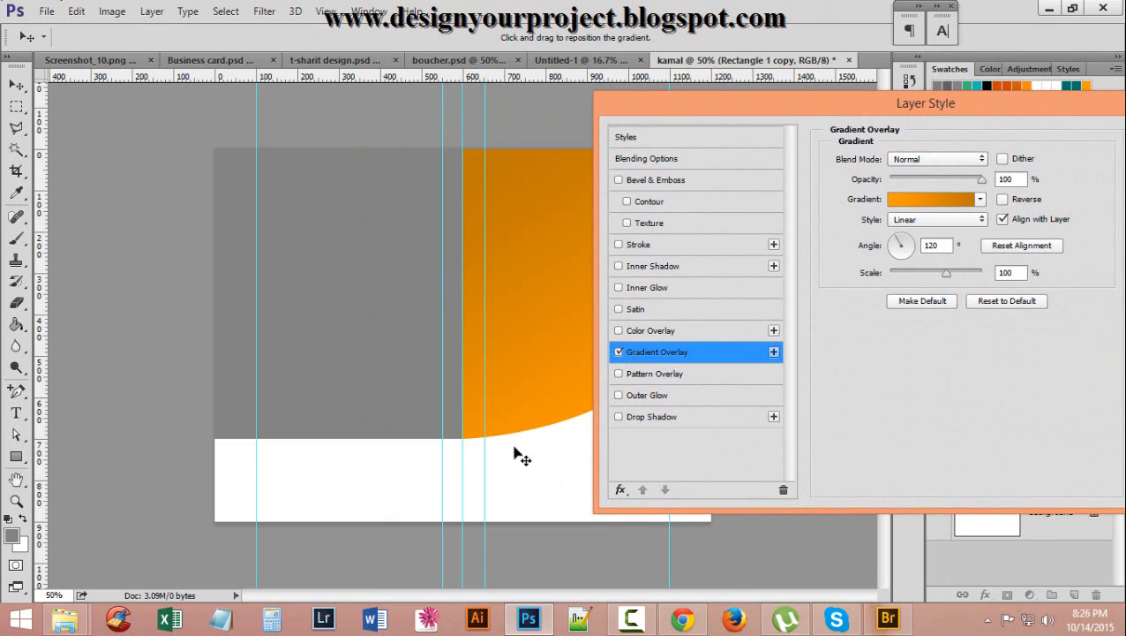
Open the overlay's gradient for editing and bring up the Color Libraries for its starting color stop
left_click(938, 206)
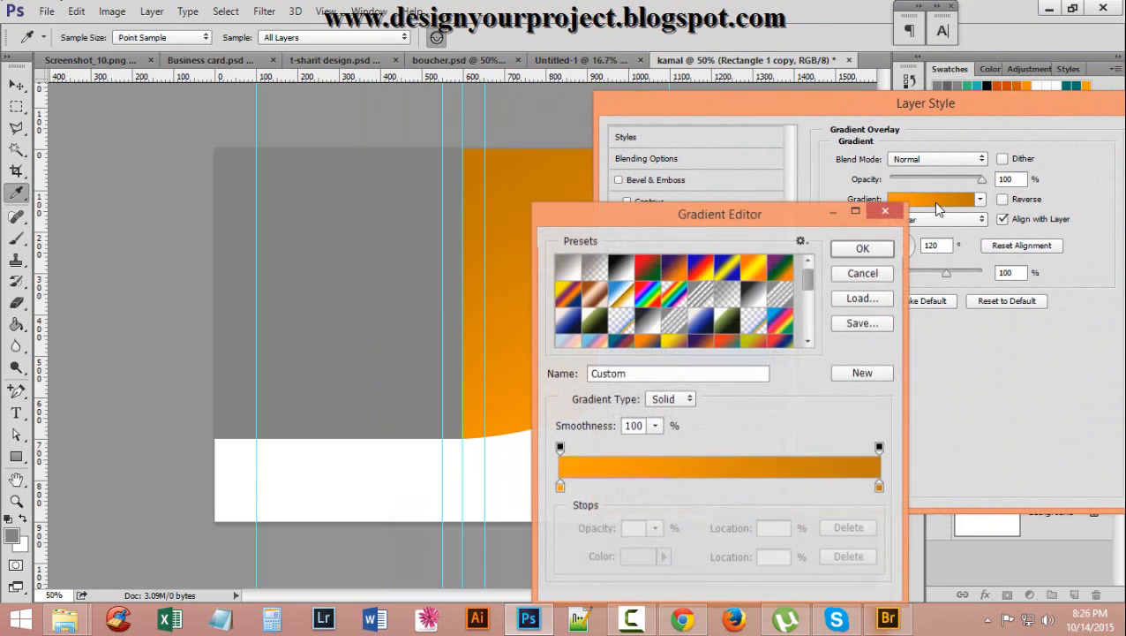
left_click(560, 488)
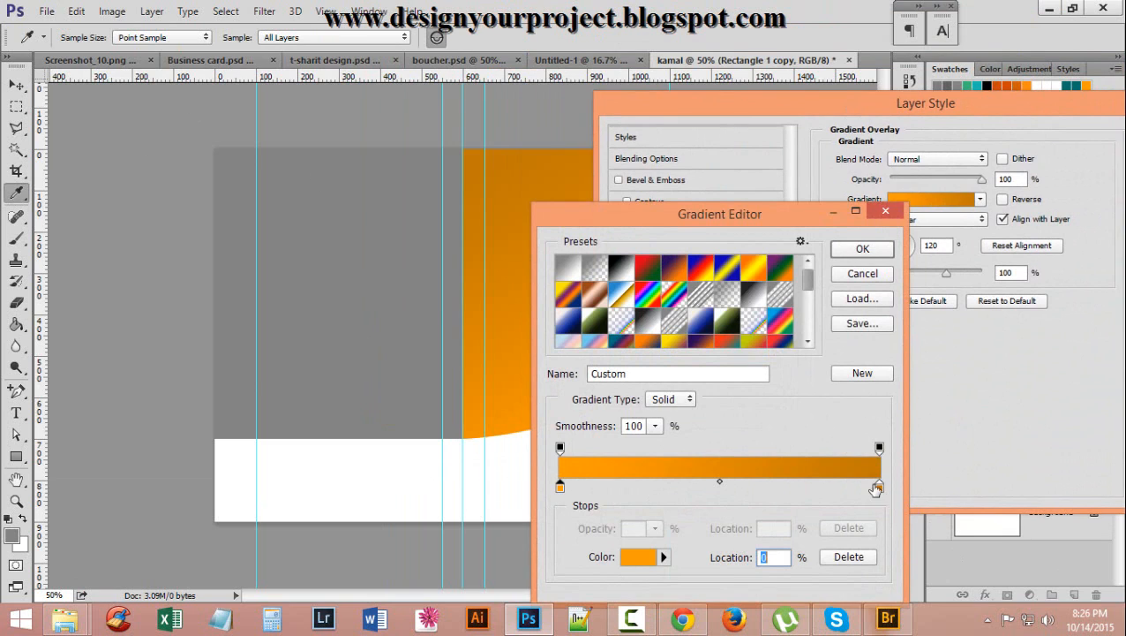
left_click(877, 487)
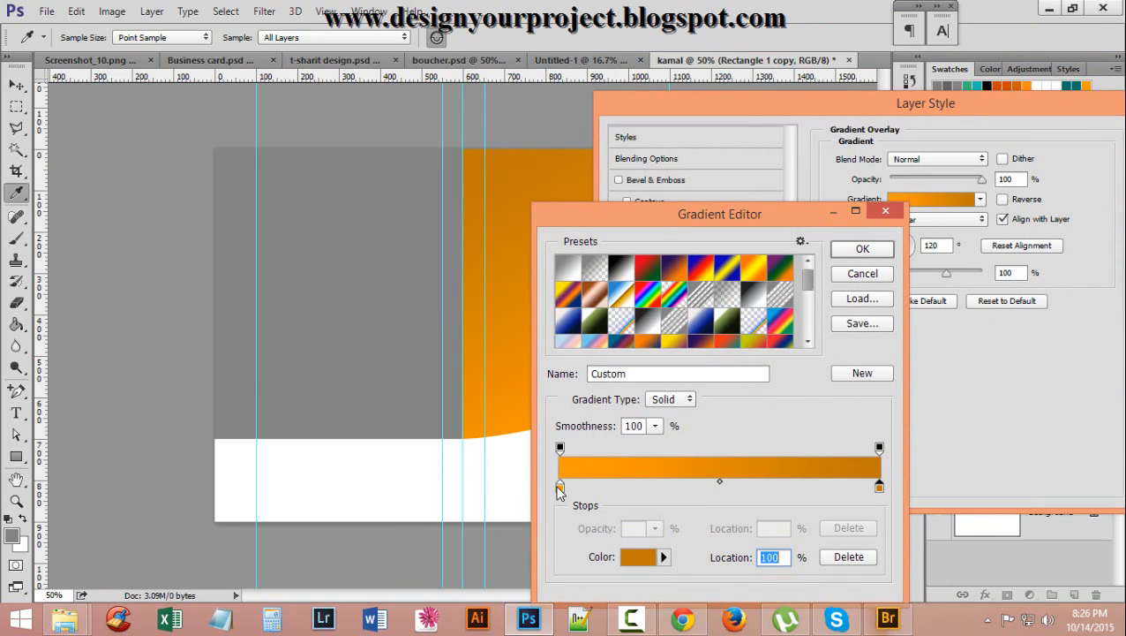
double_click(560, 487)
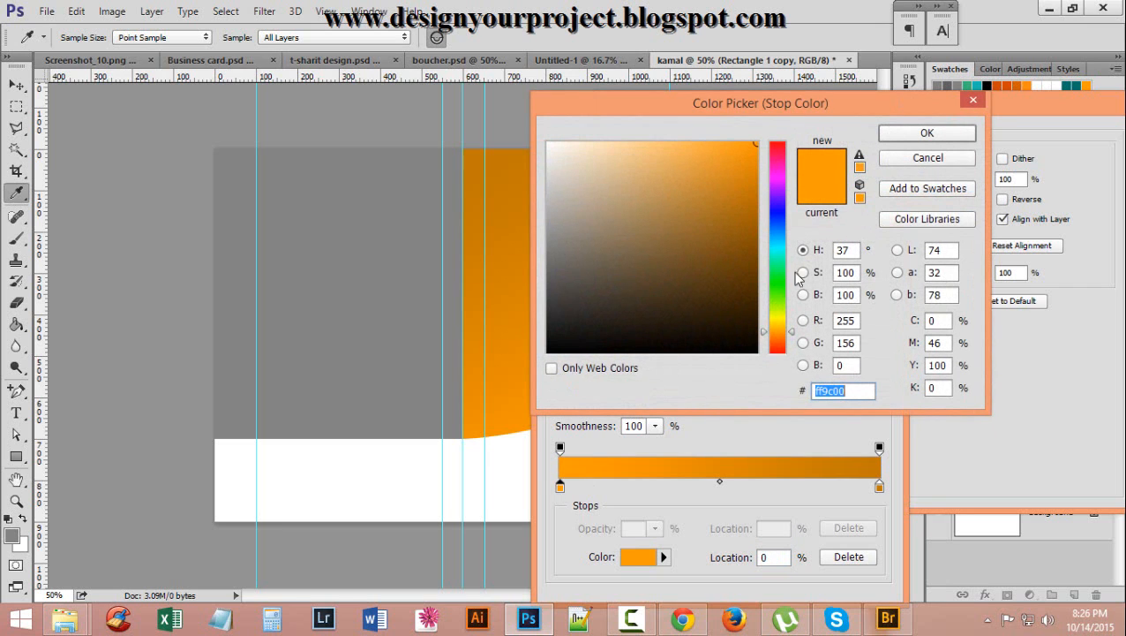
left_click(931, 222)
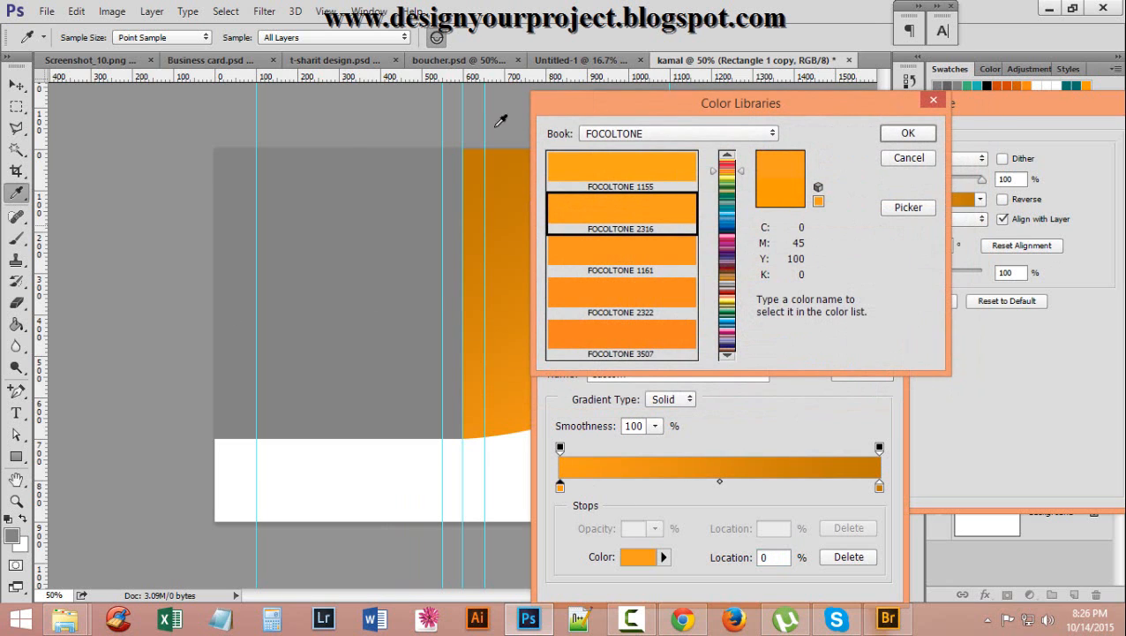
left_click_drag(642, 113, 691, 66)
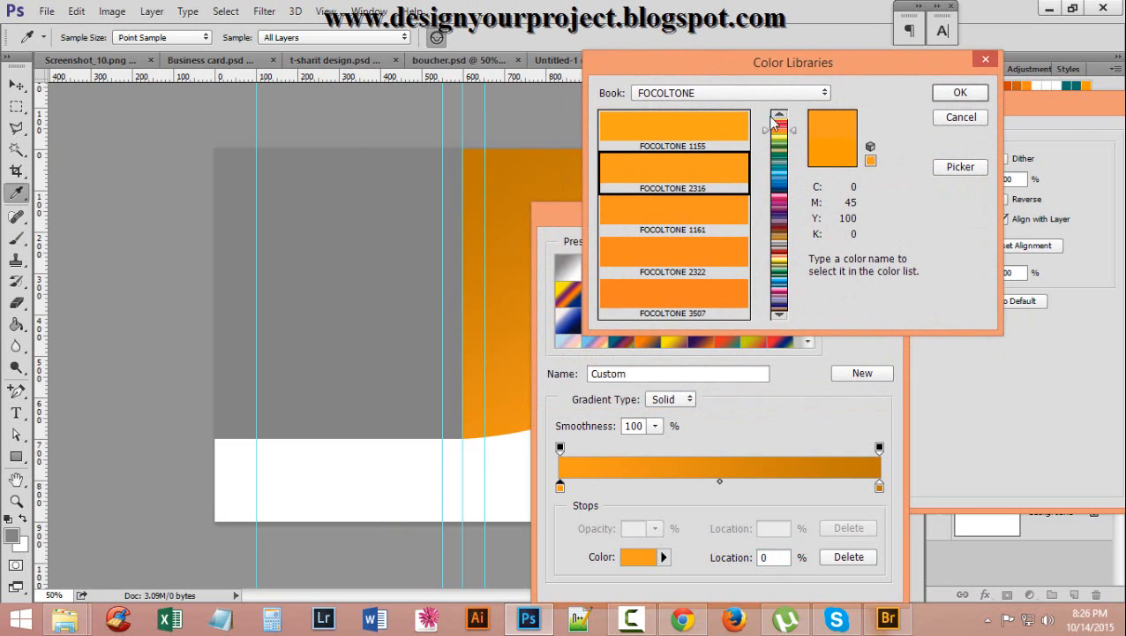
Try the green ANPA 702-8 AdPro from the ANPA Color book on the gradient's starting stop
left_click(717, 94)
left_click(712, 109)
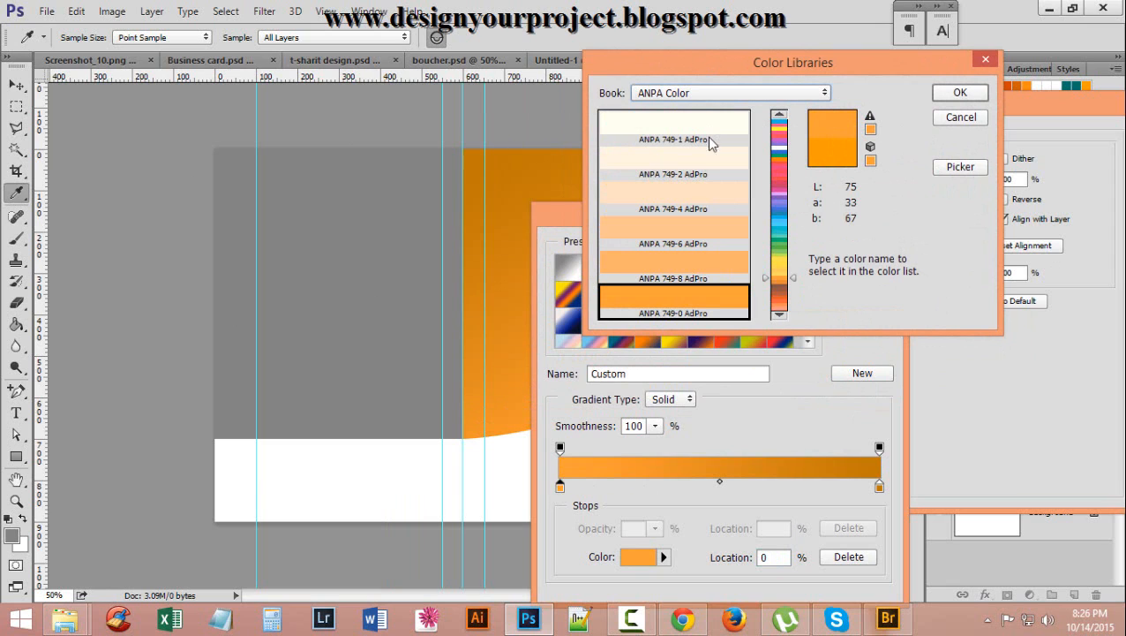
left_click(784, 153)
left_click(710, 261)
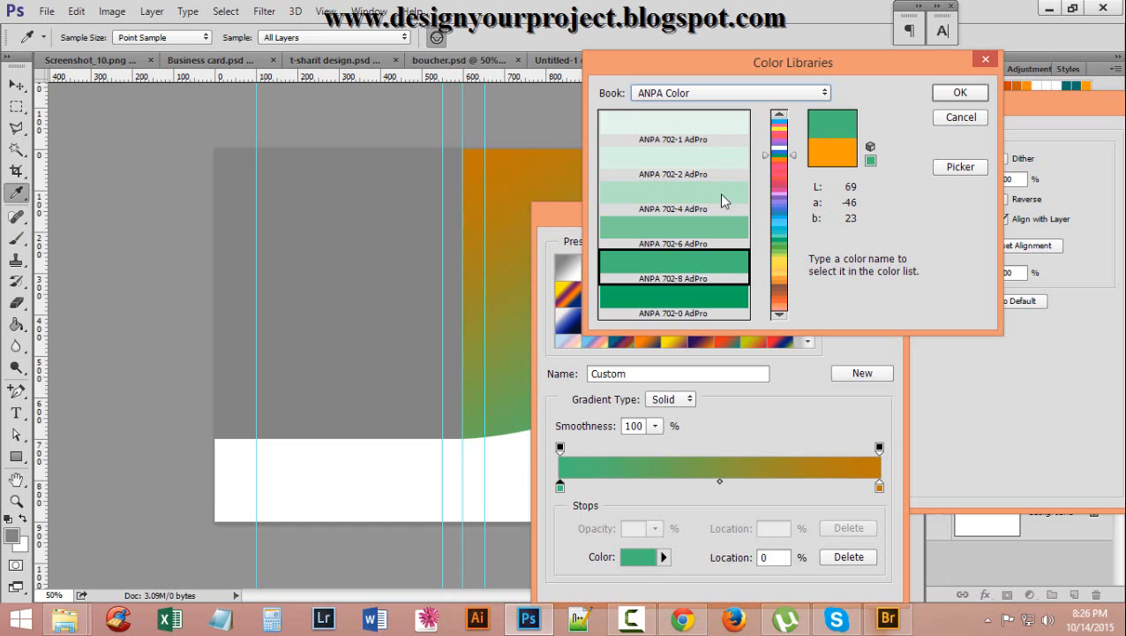
Try the HKS E, PANTONE solid coated, DIC Color Guide and FOCOLTONE color books for the gradient's starting stop
left_click(744, 94)
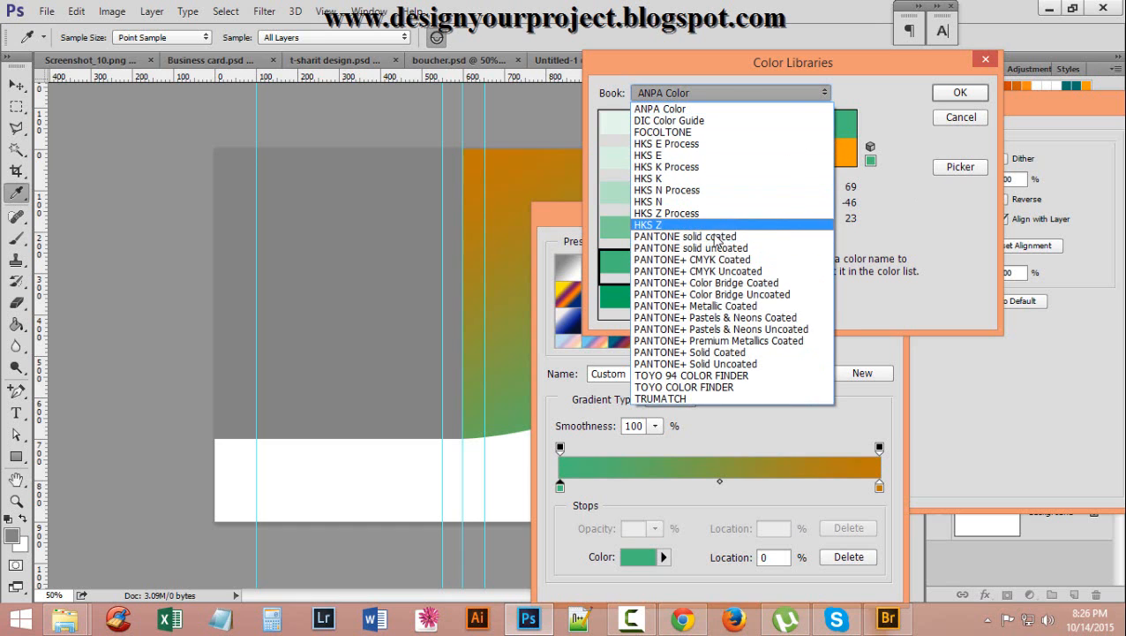
left_click(731, 156)
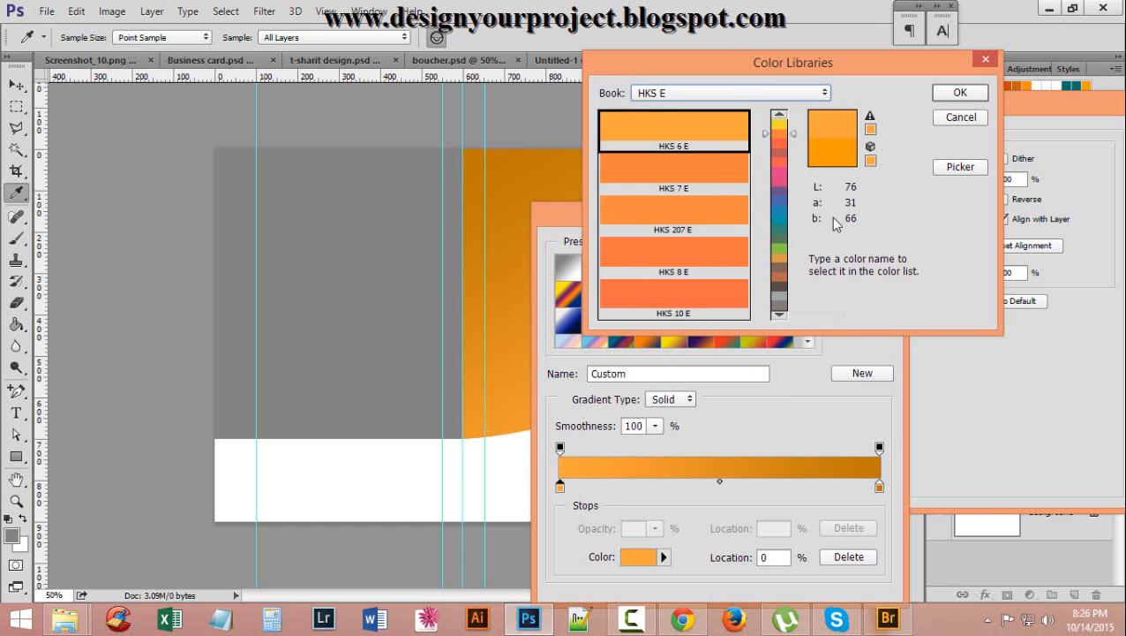
left_click(727, 95)
left_click(706, 237)
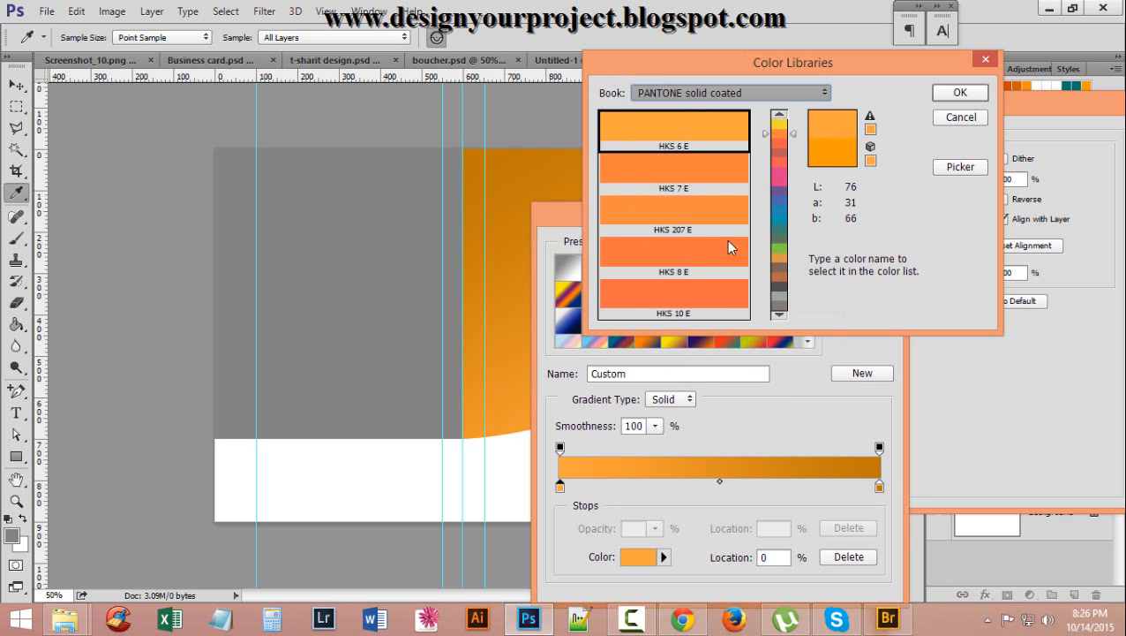
left_click(732, 94)
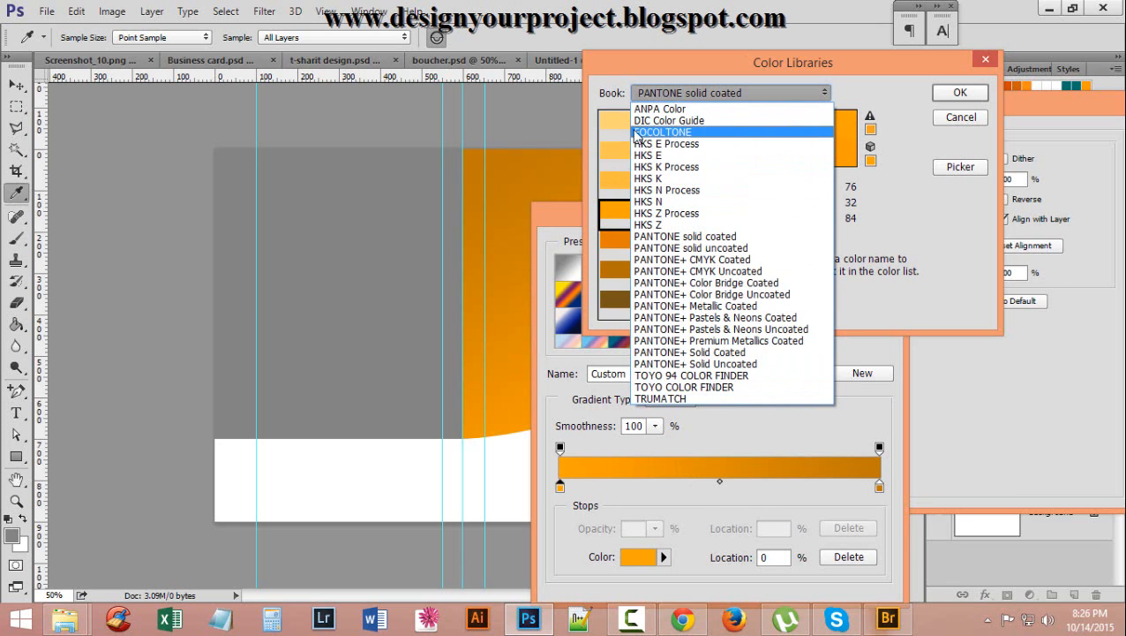
left_click(704, 120)
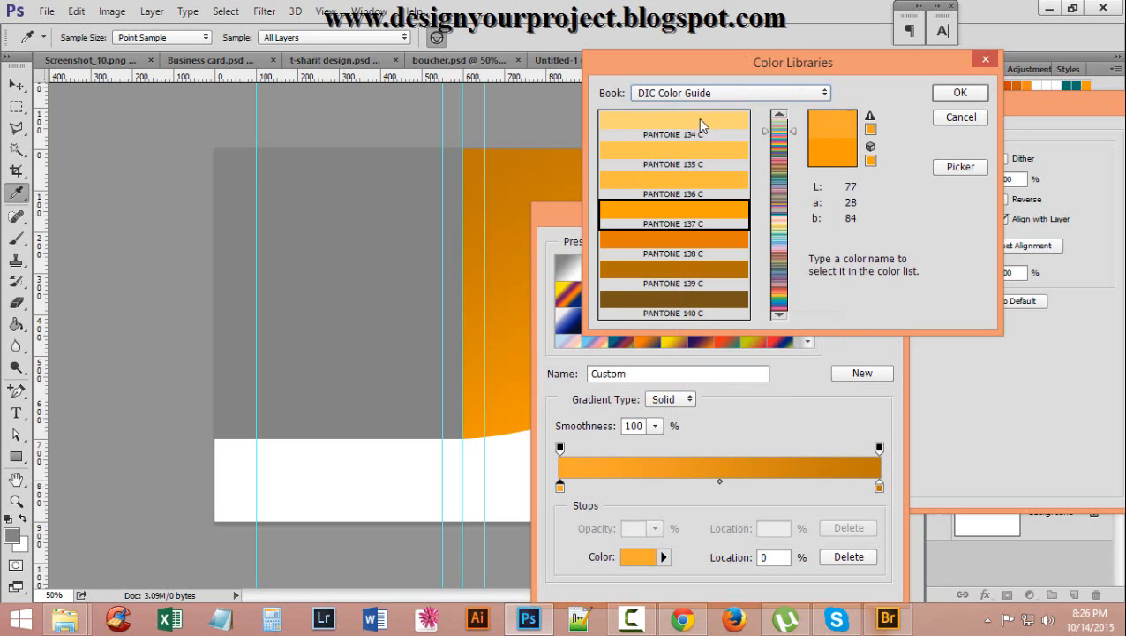
key("Down")
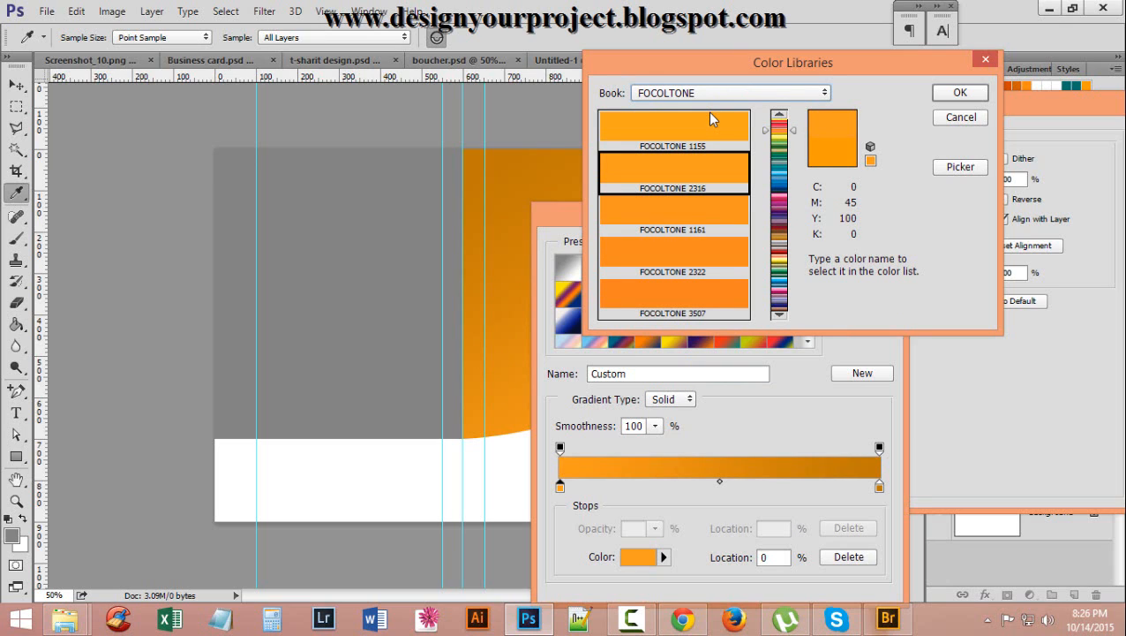
Set the gradient's starting stop to the blue HKS 42 E from the HKS E Process color book
key("Down")
key("Down")
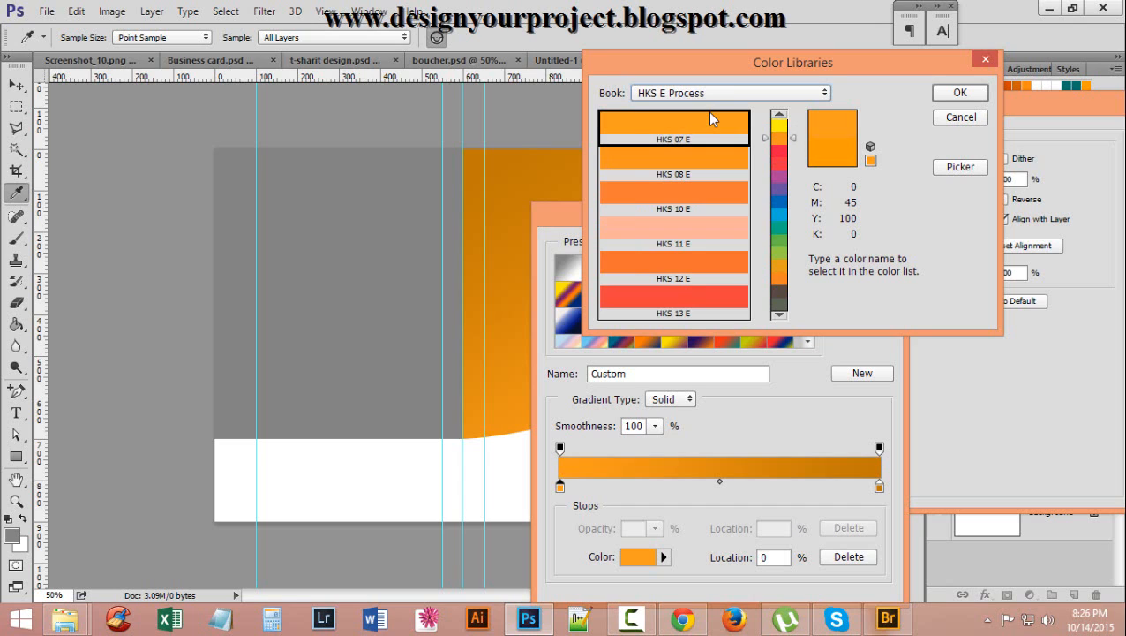
key("Up")
key("Down")
left_click(792, 176)
left_click(790, 201)
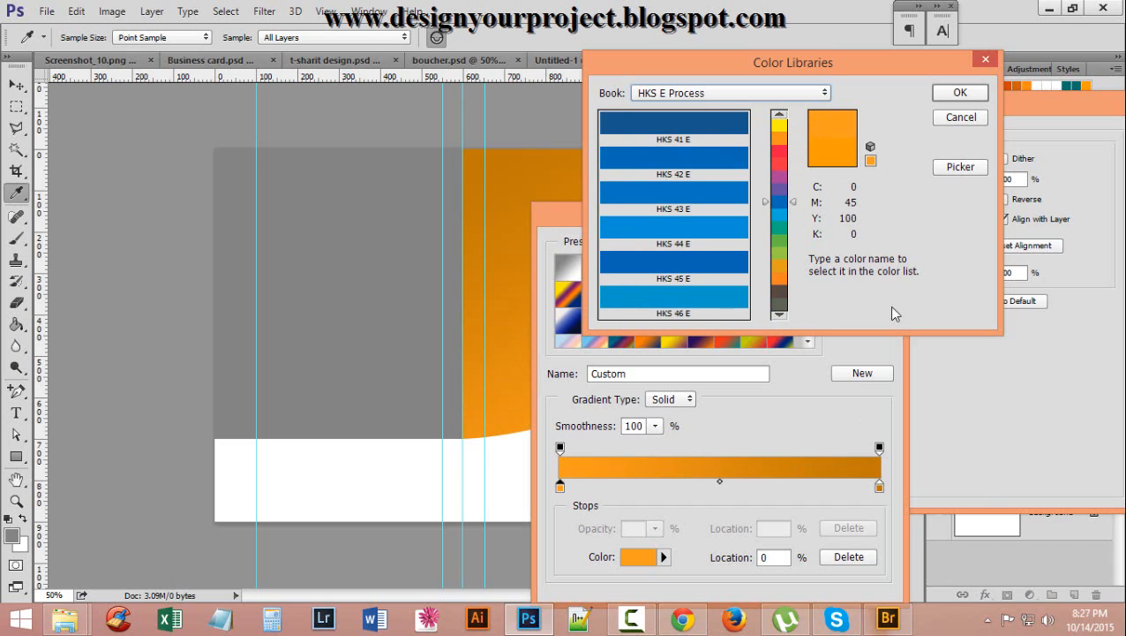
left_click(708, 163)
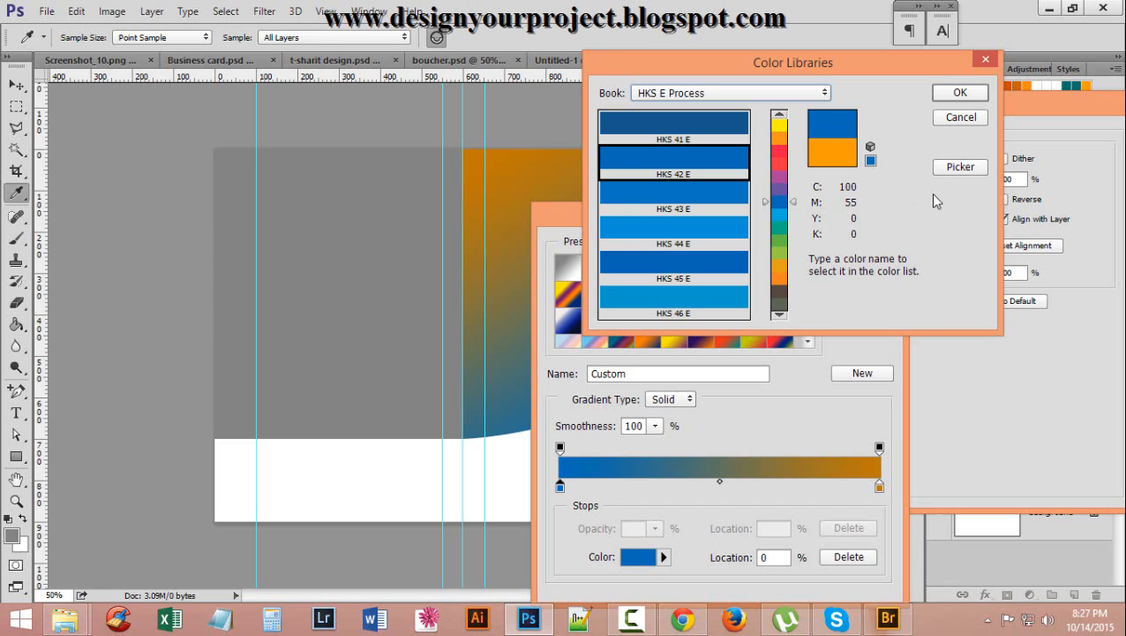
left_click(675, 196)
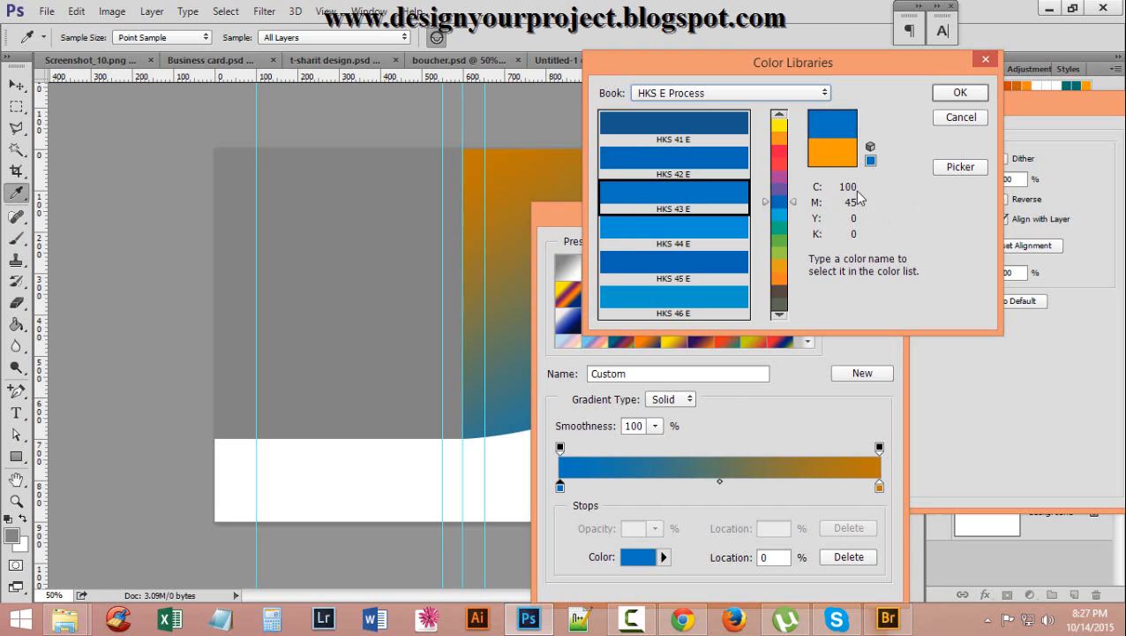
left_click(703, 164)
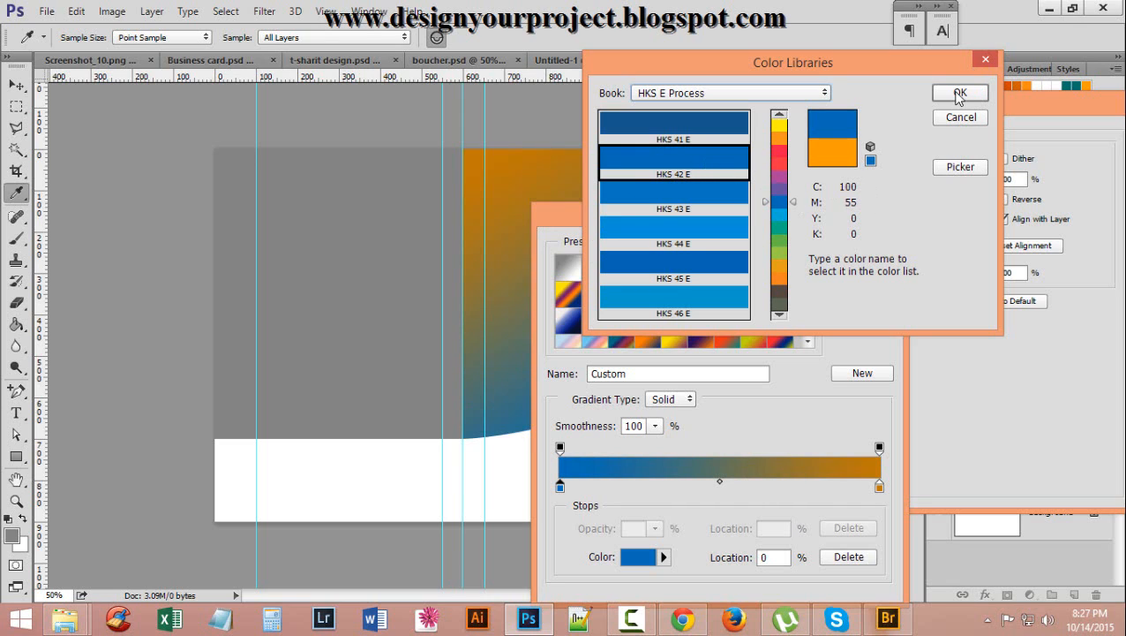
left_click(958, 94)
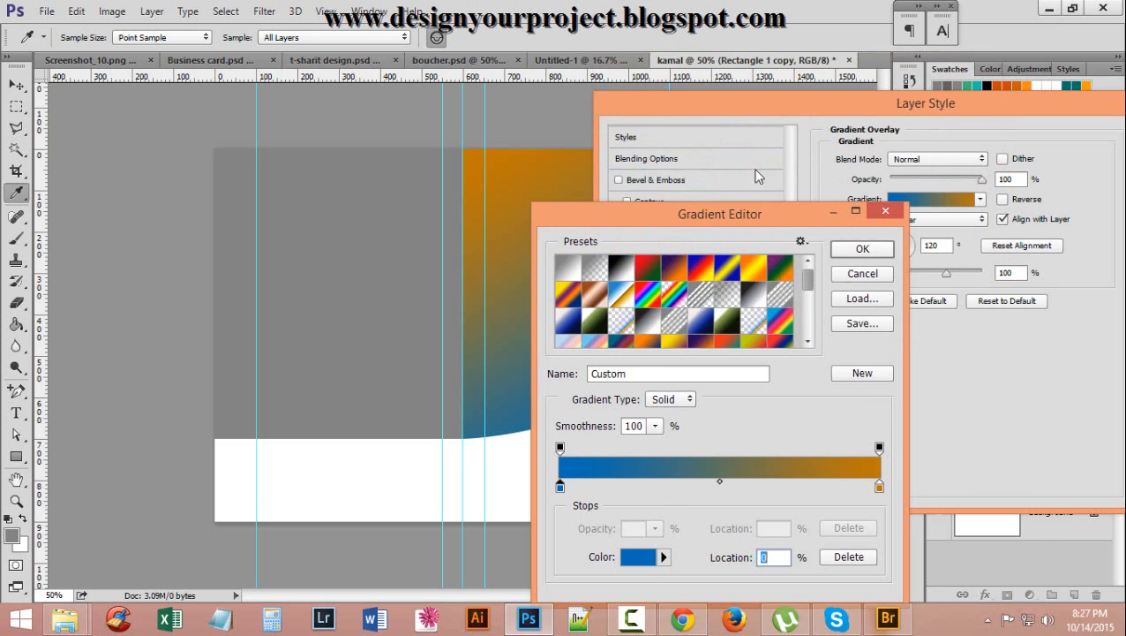
Set the gradient's ending stop to the CMYK blue C 100, M 45, Y 0, K 0
left_click_drag(756, 214, 786, 115)
double_click(910, 389)
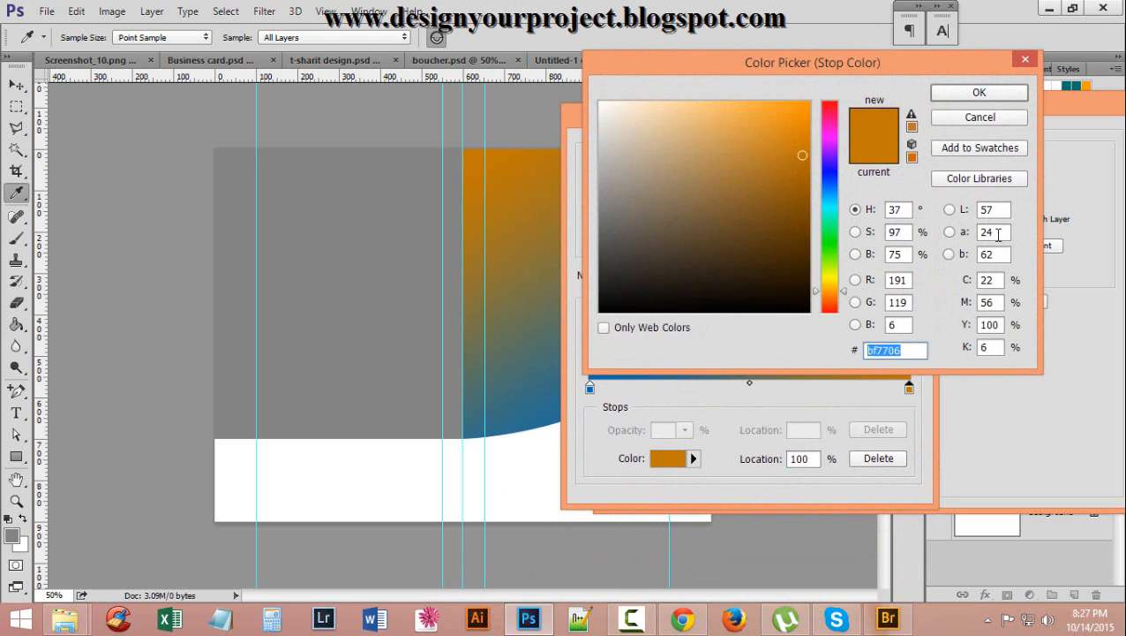
left_click(997, 281)
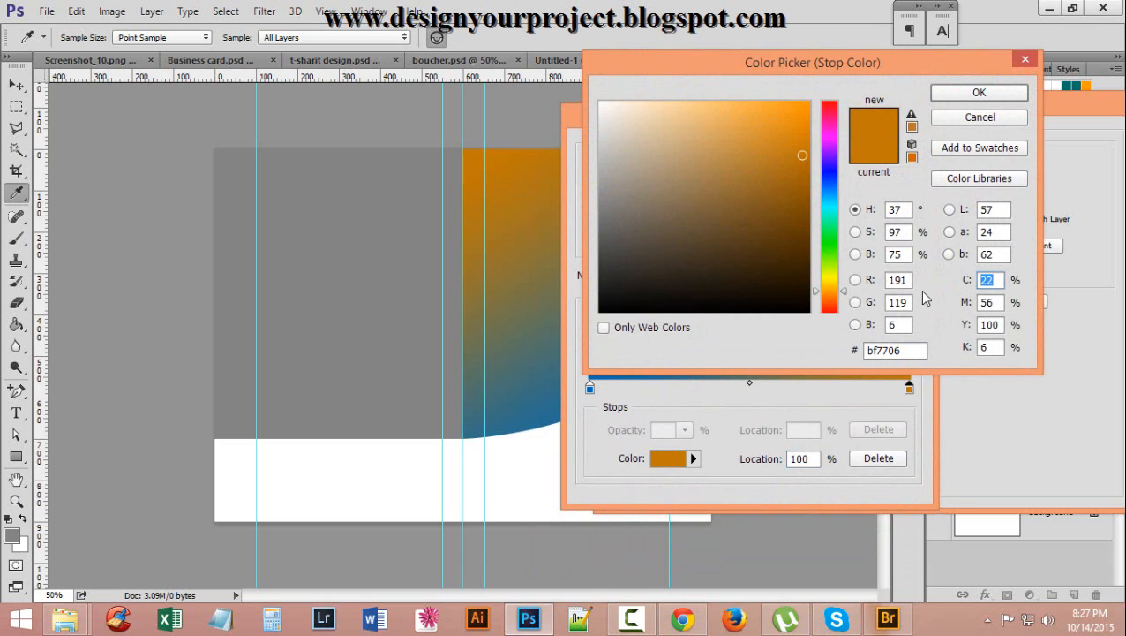
type("100")
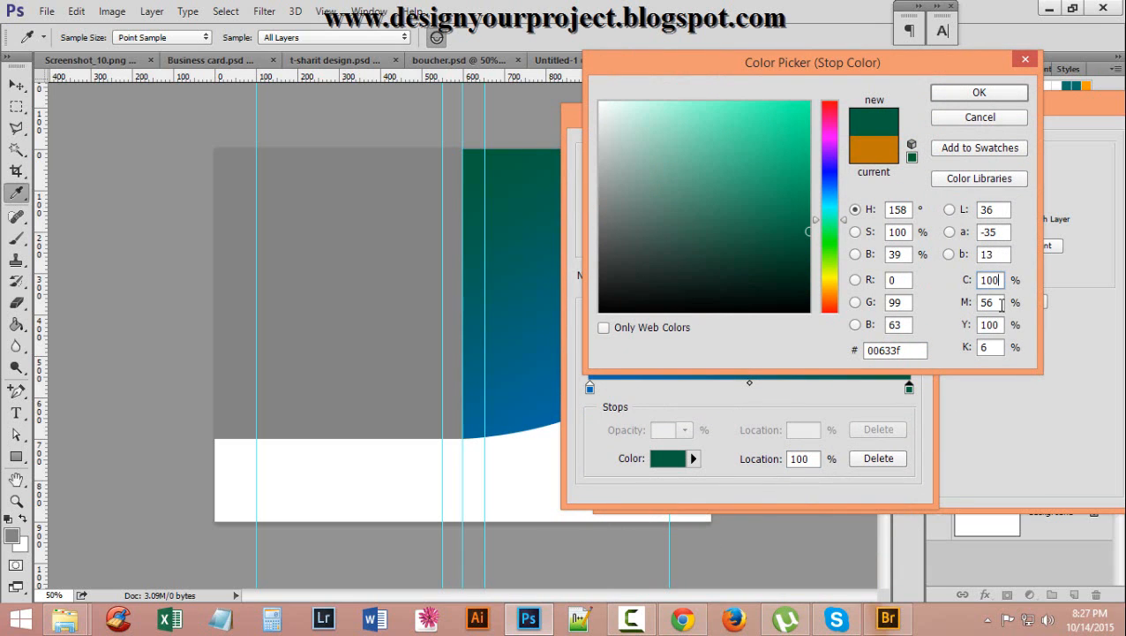
left_click(987, 303)
type("45")
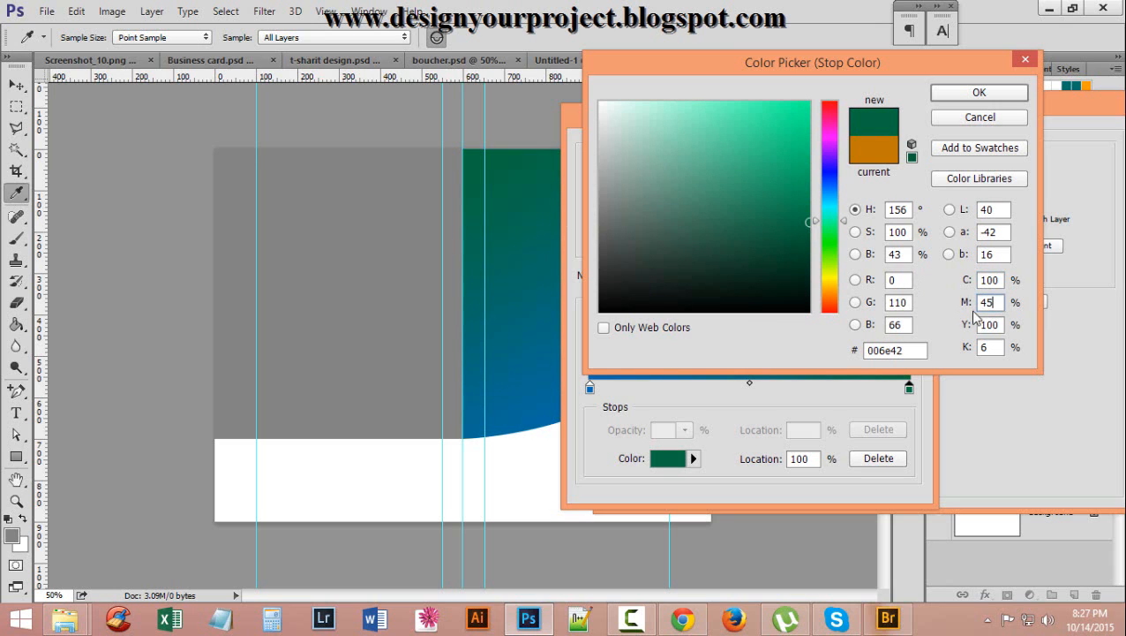
left_click(1000, 324)
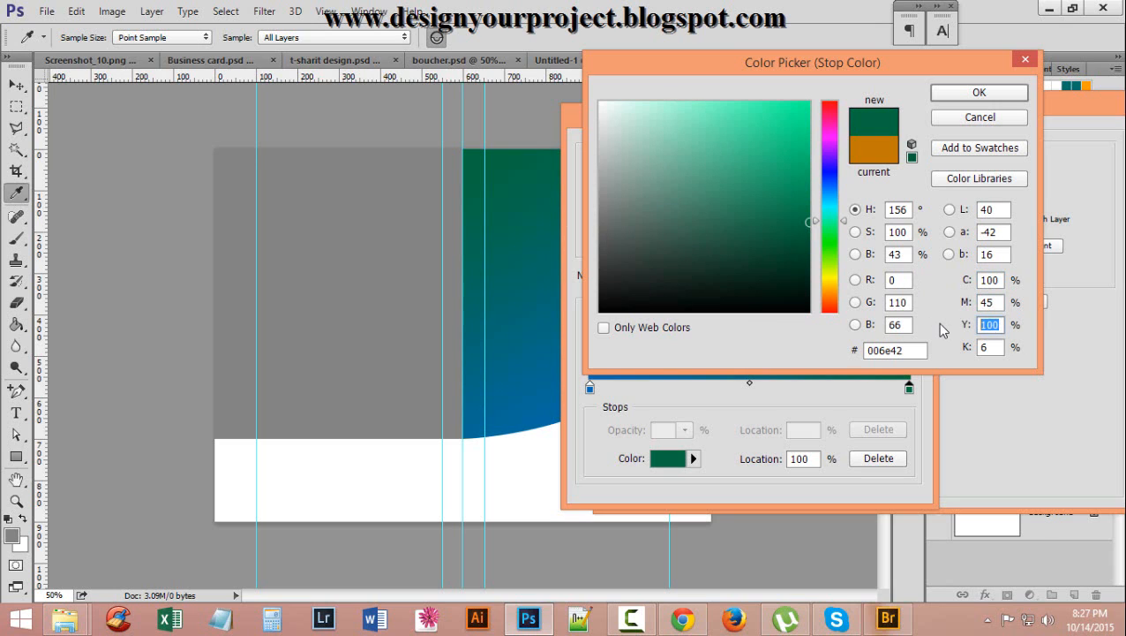
type("0")
key("Tab")
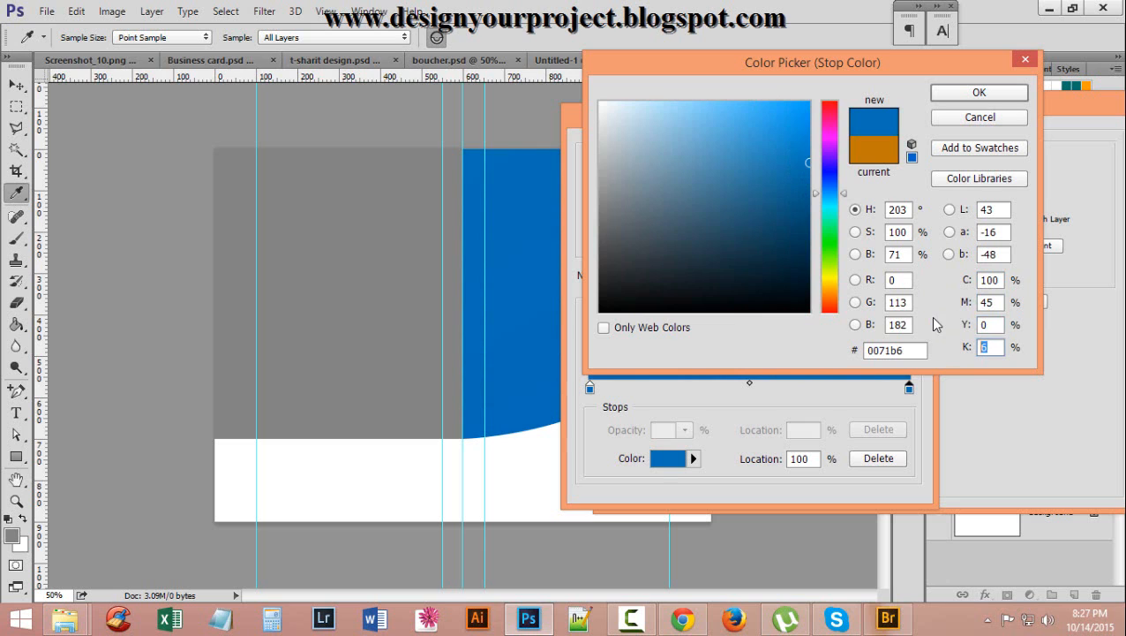
type("0")
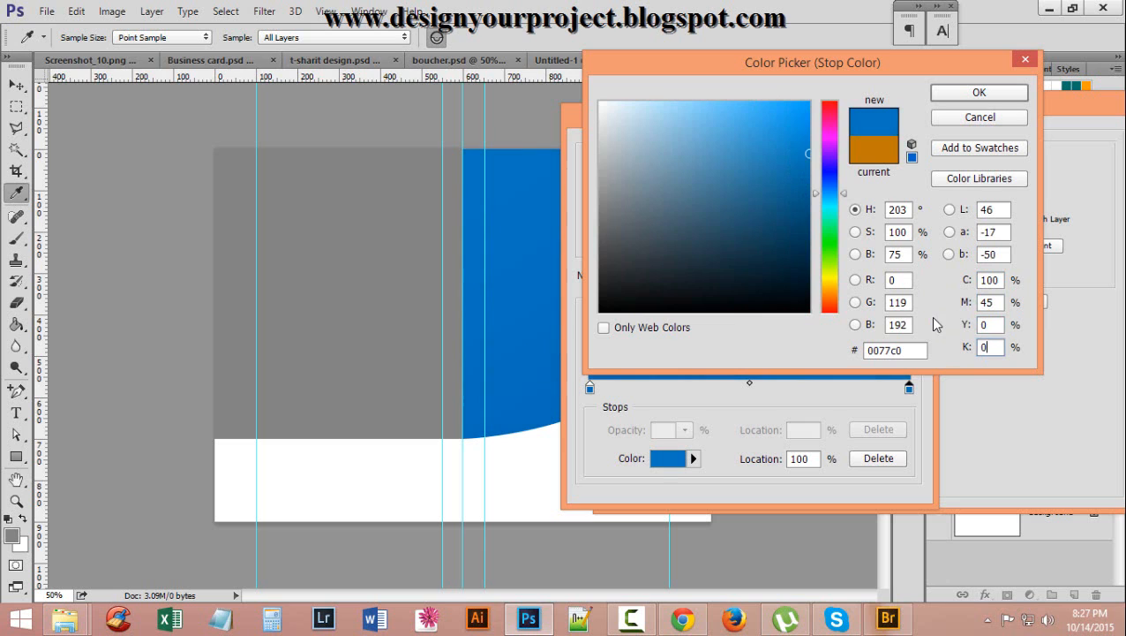
left_click(980, 93)
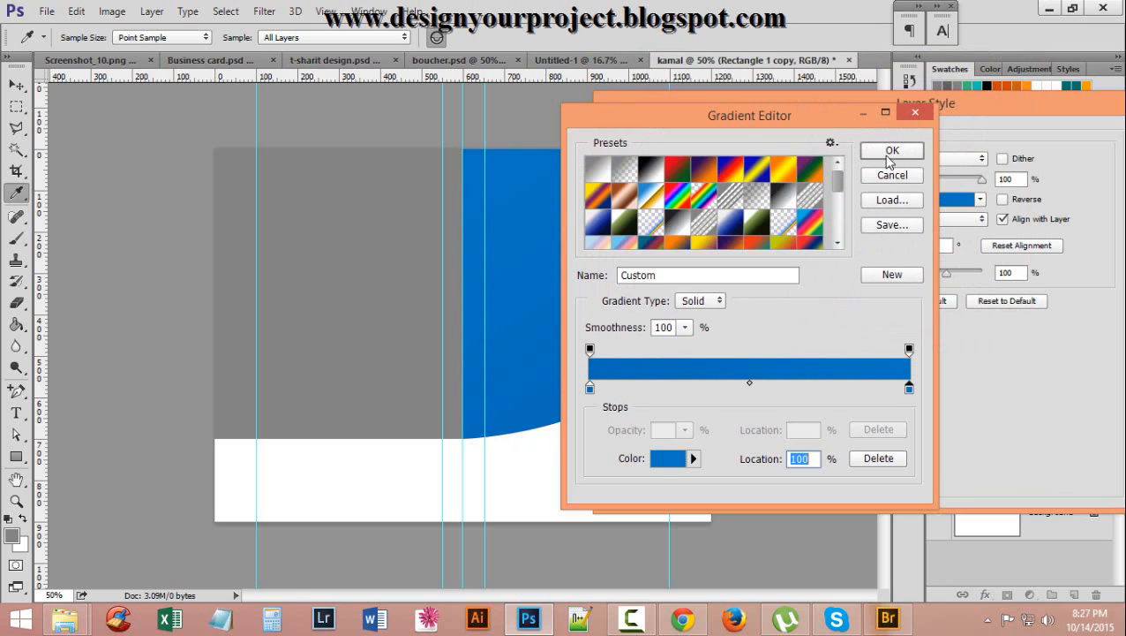
Try the HKS E and HKS K color books for the gradient's starting stop
double_click(588, 390)
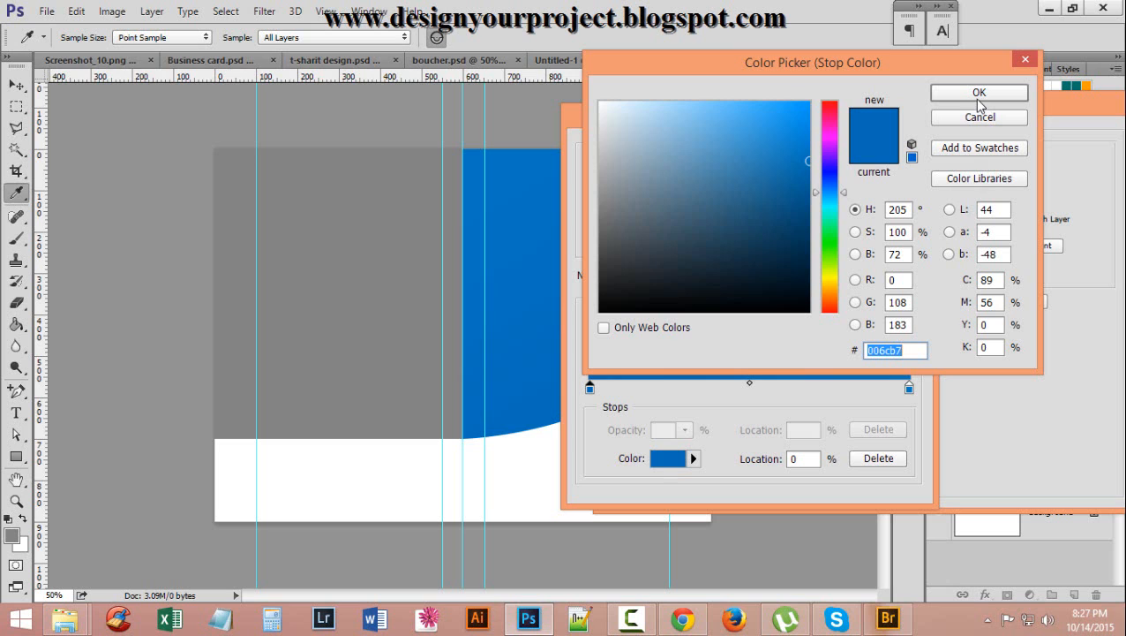
left_click(975, 179)
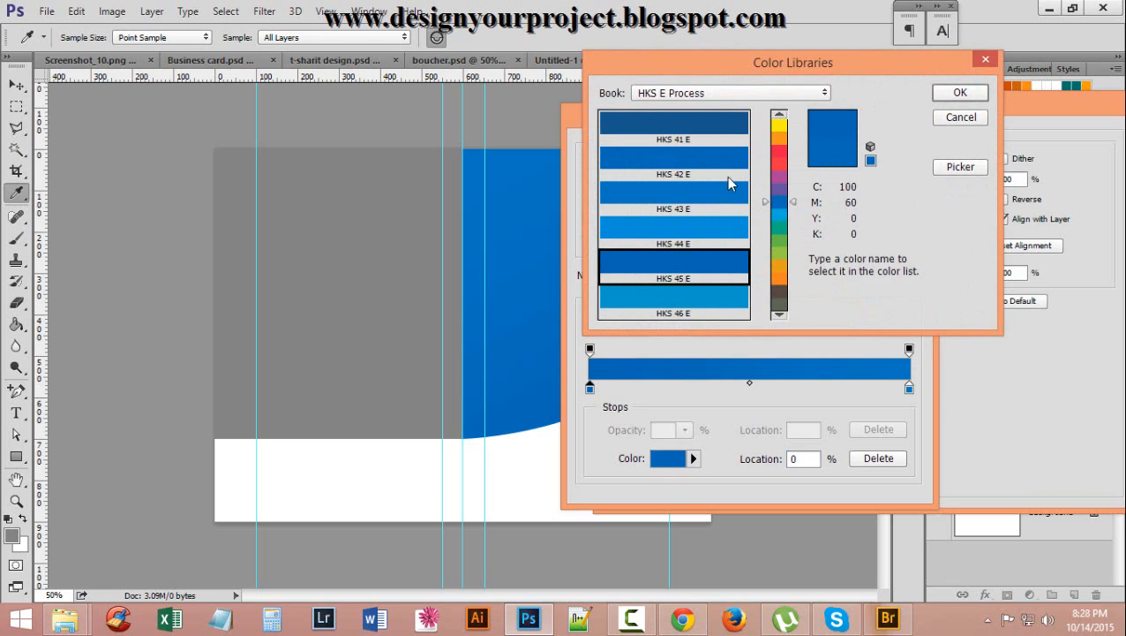
left_click(765, 95)
left_click(740, 155)
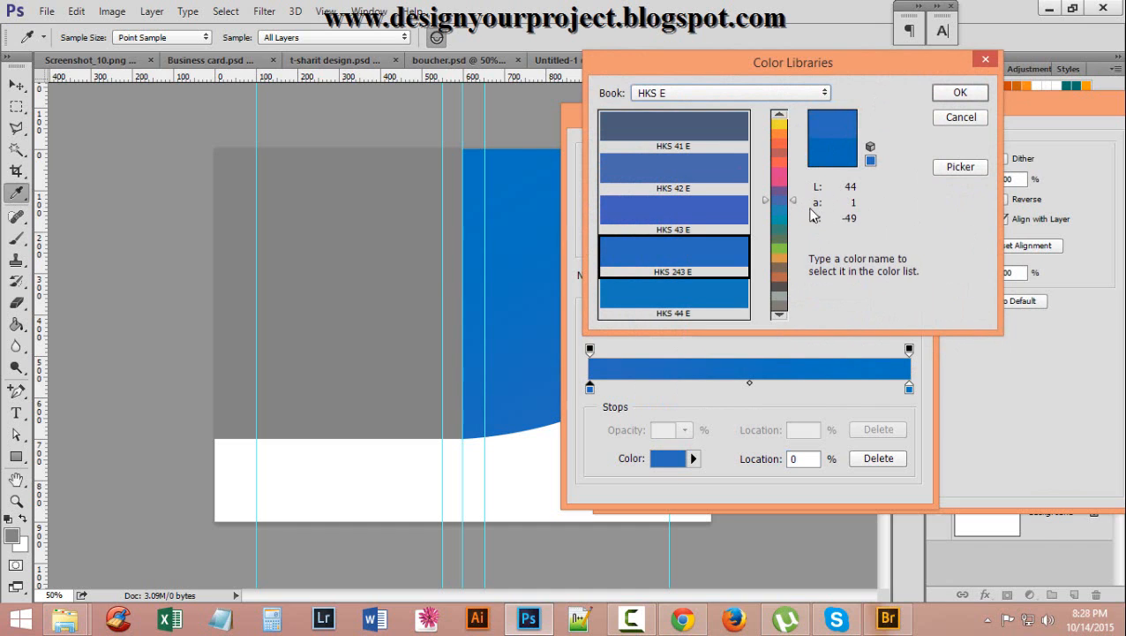
left_click(734, 93)
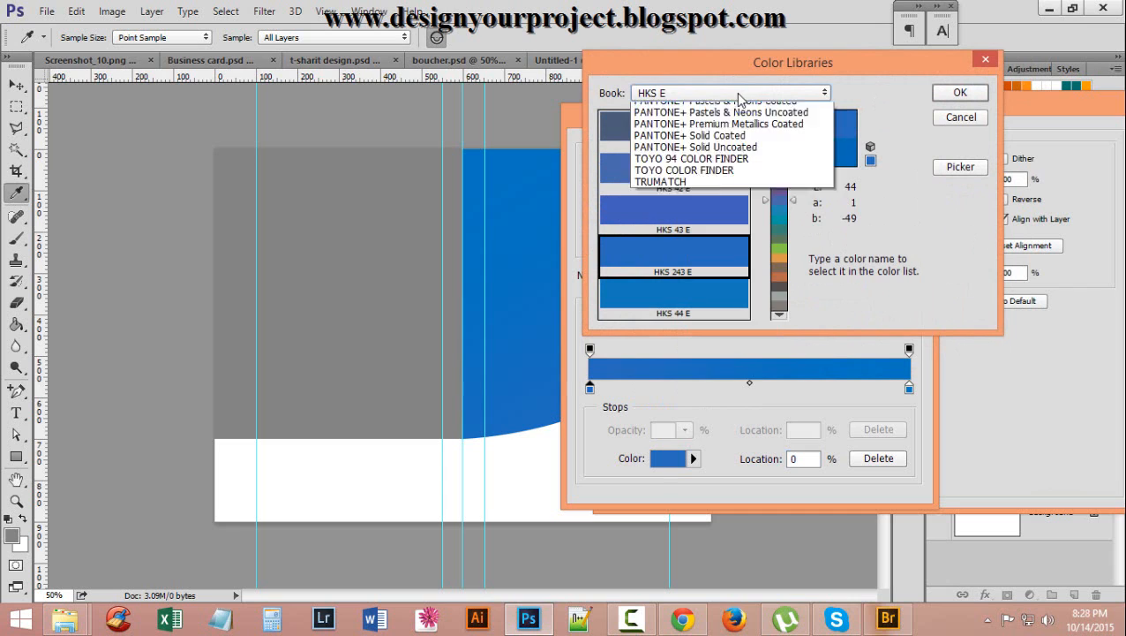
left_click(718, 178)
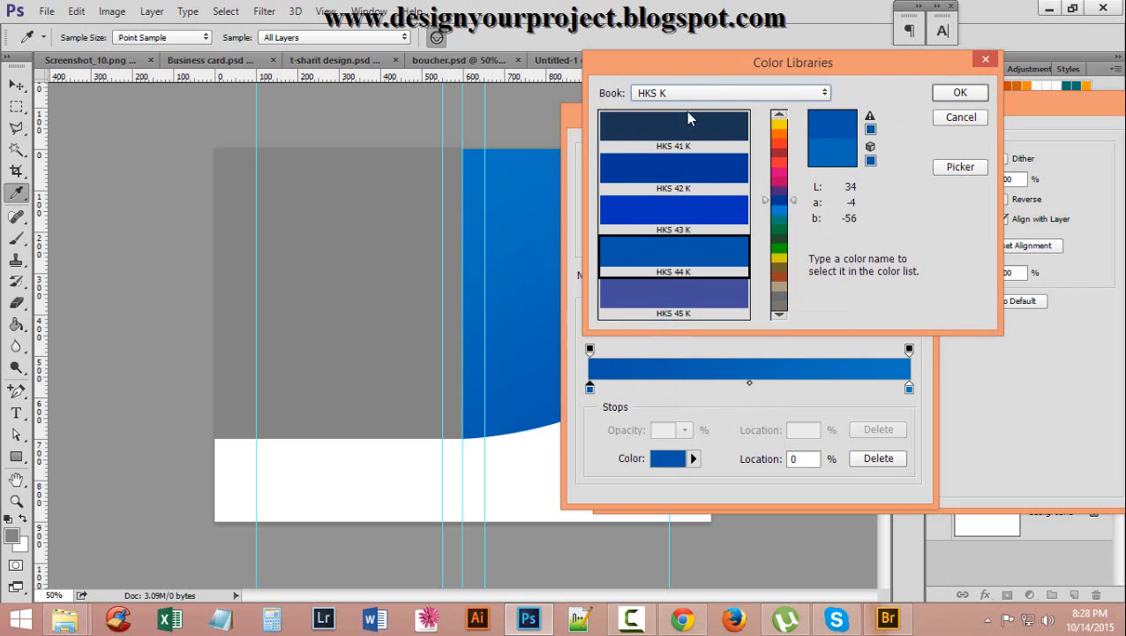
Try the color books from HKS N Process through the PANTONE+ and TOYO sets to TRUMATCH on the starting stop, then discard the color change
key("Down")
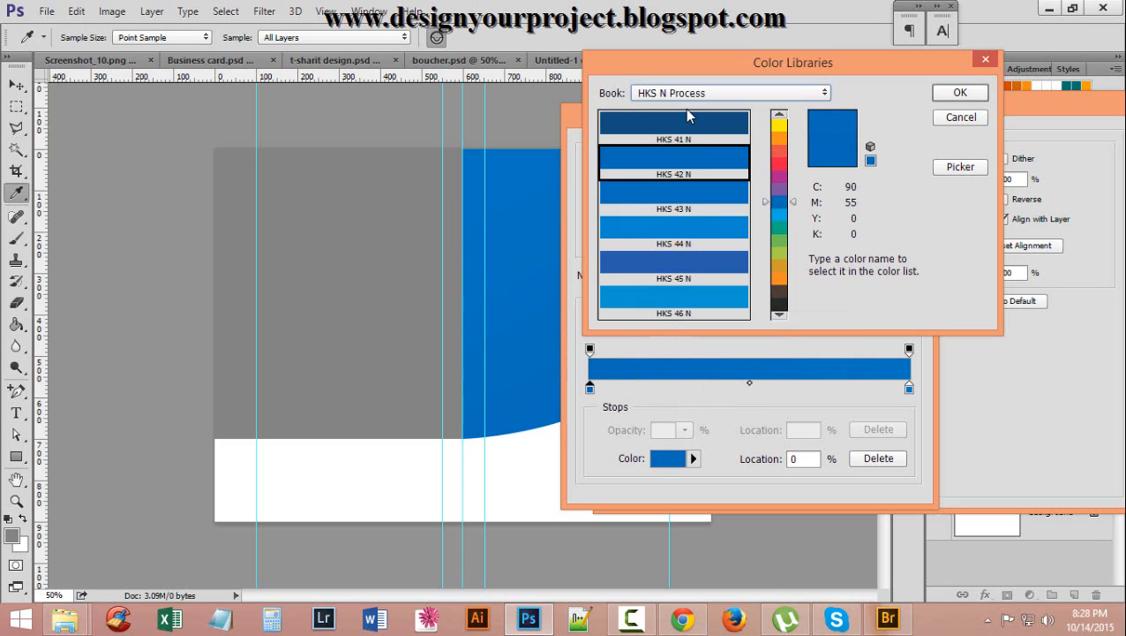
key("Up")
key("Down")
key("Down")
key("Down")
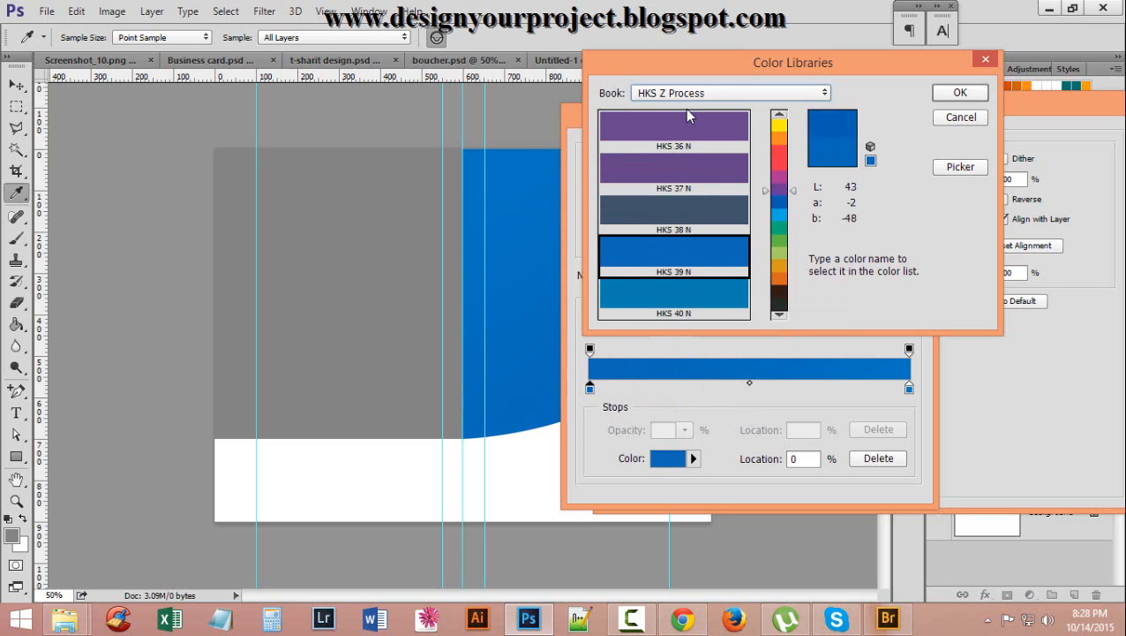
key("Down")
key("Down")
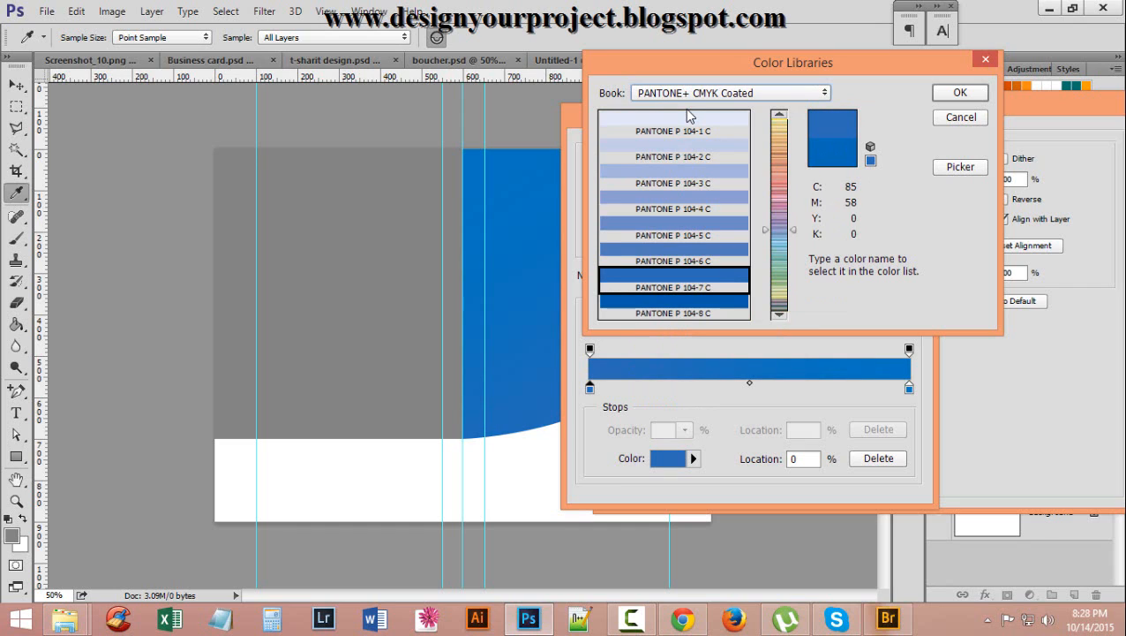
key("Down")
key("Down")
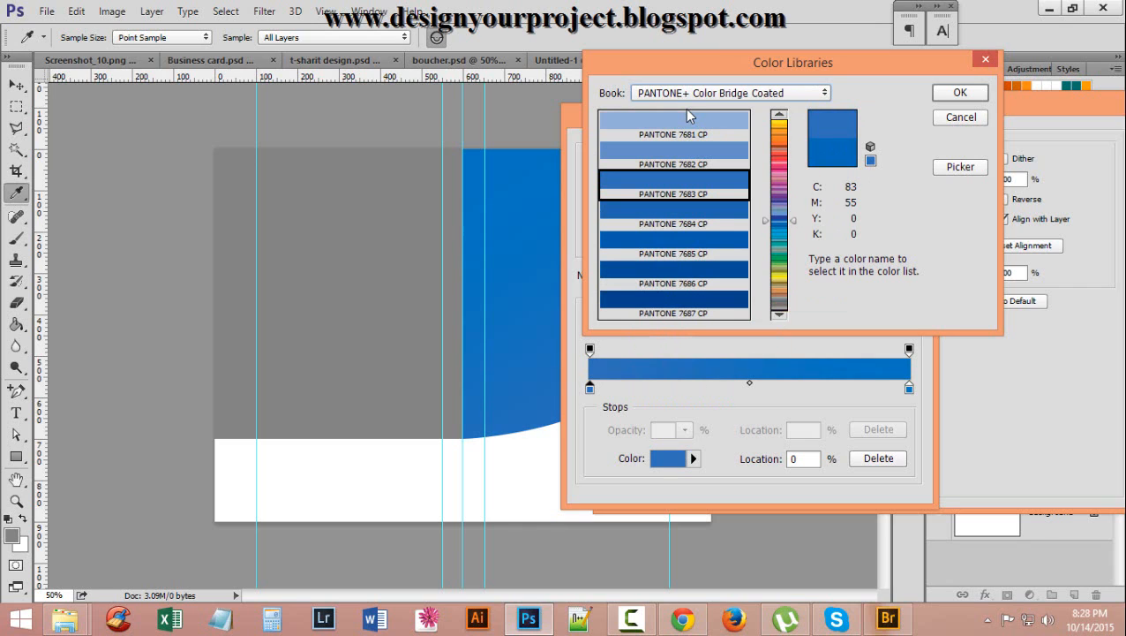
key("Down")
key("Down")
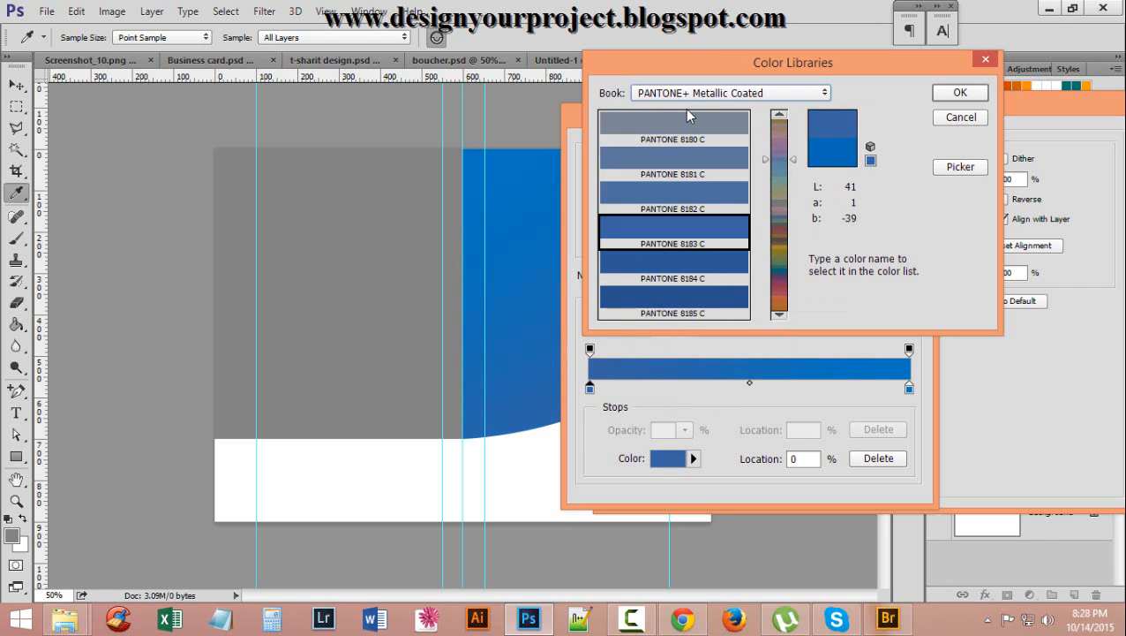
key("Down")
key("Down")
key("Down")
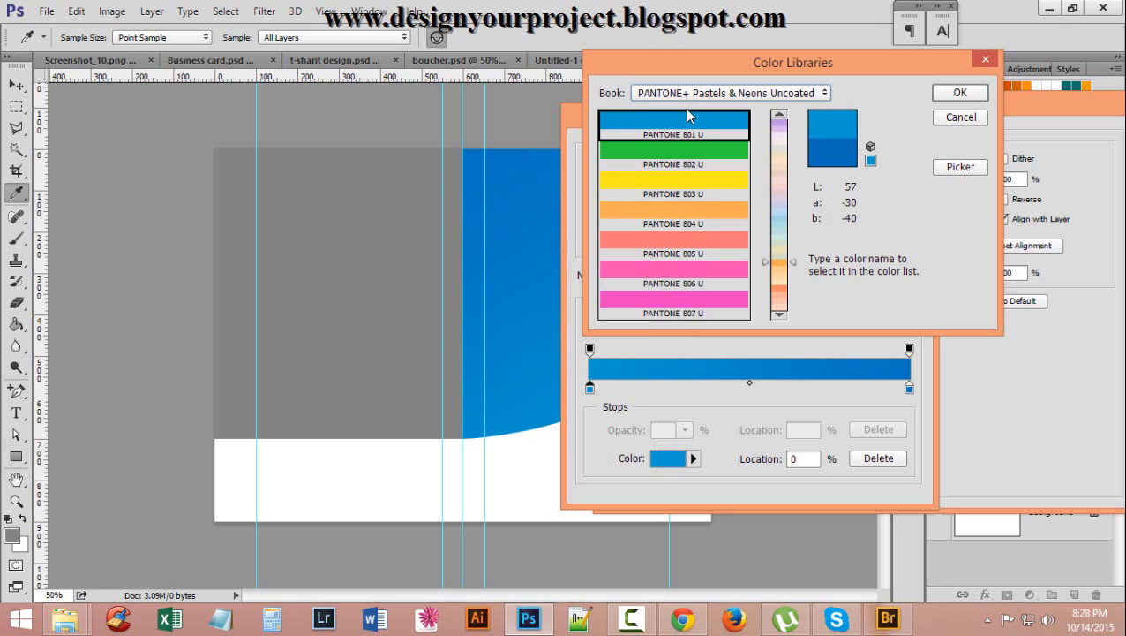
key("Down")
key("Down")
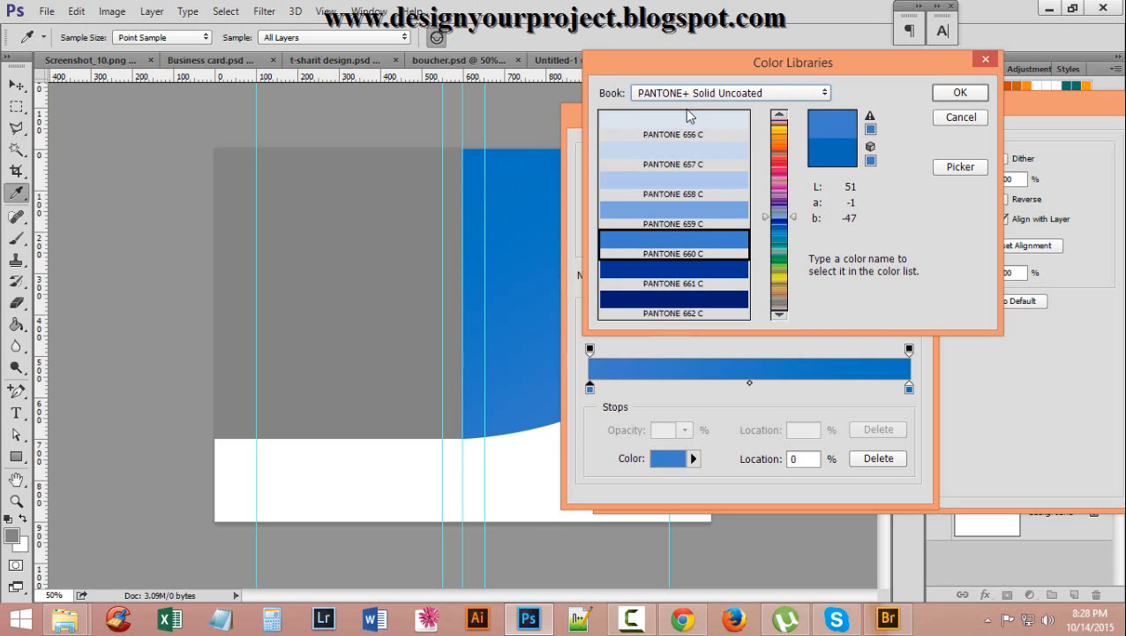
key("Down")
key("Down")
key("Down")
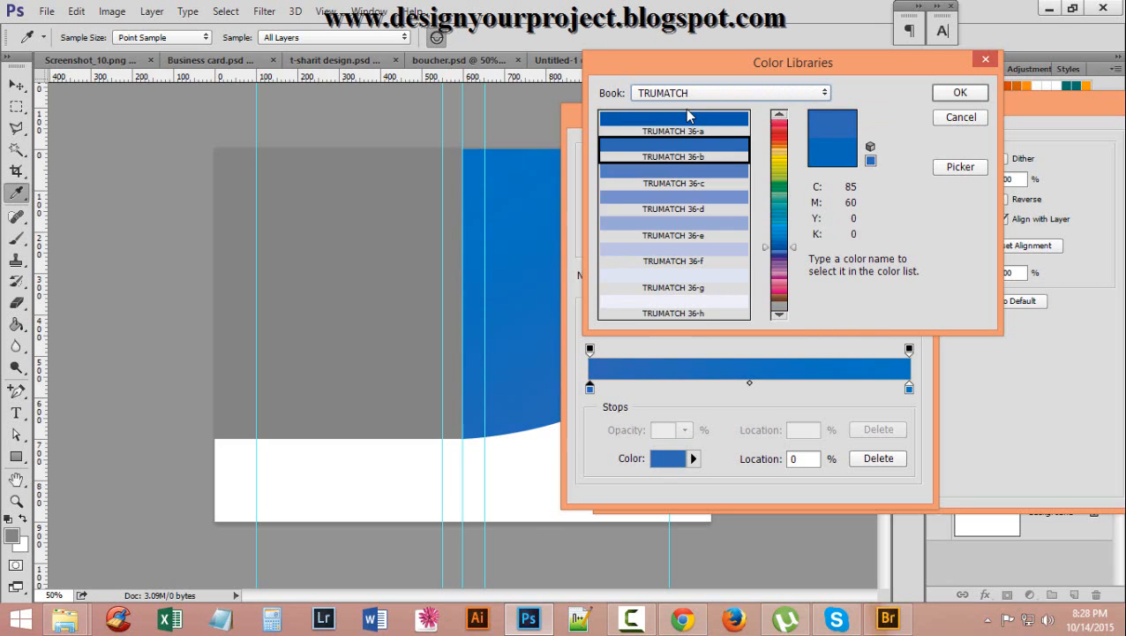
key("Up")
key("Up")
key("Up")
key("Up")
key("Up")
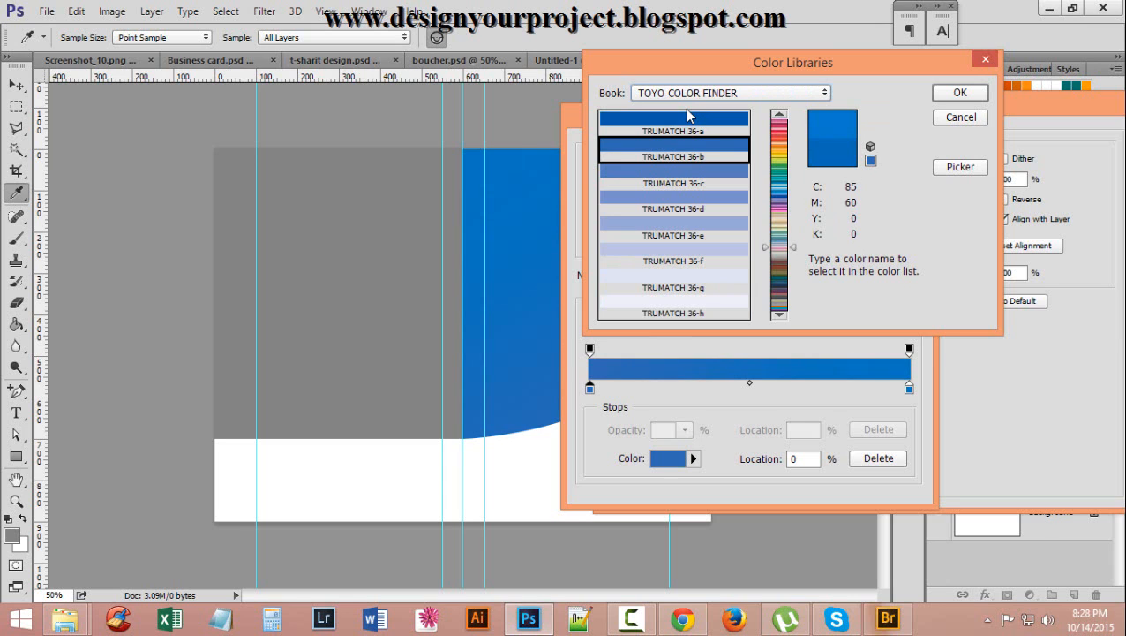
key("Up")
key("Up")
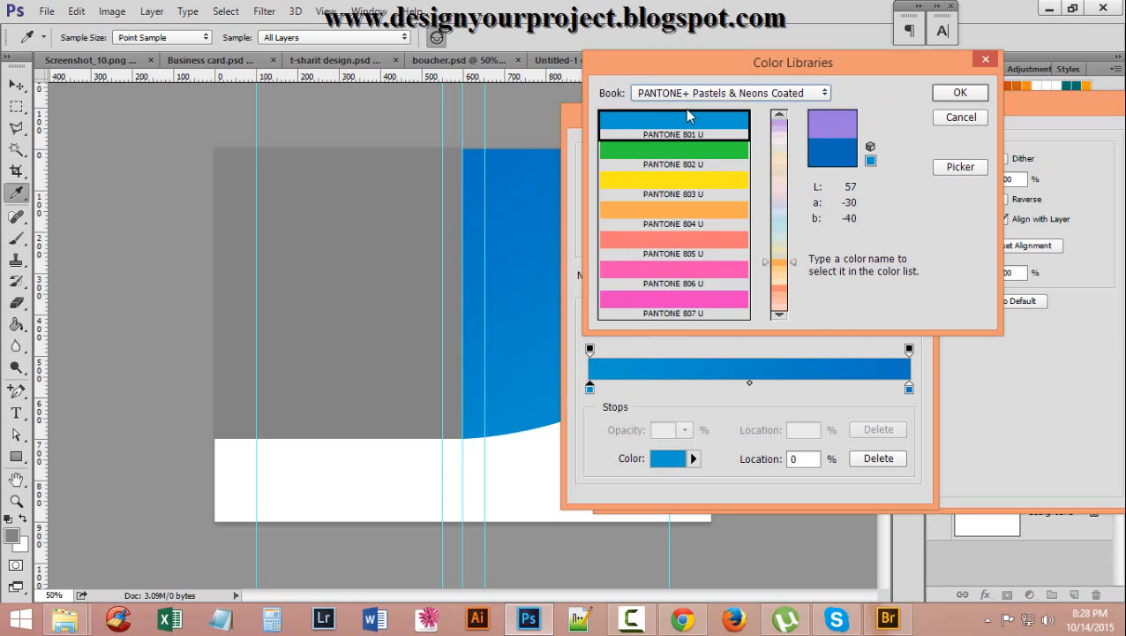
key("Down")
key("Down")
key("Down")
key("Down")
key("Down")
key("Down")
key("Down")
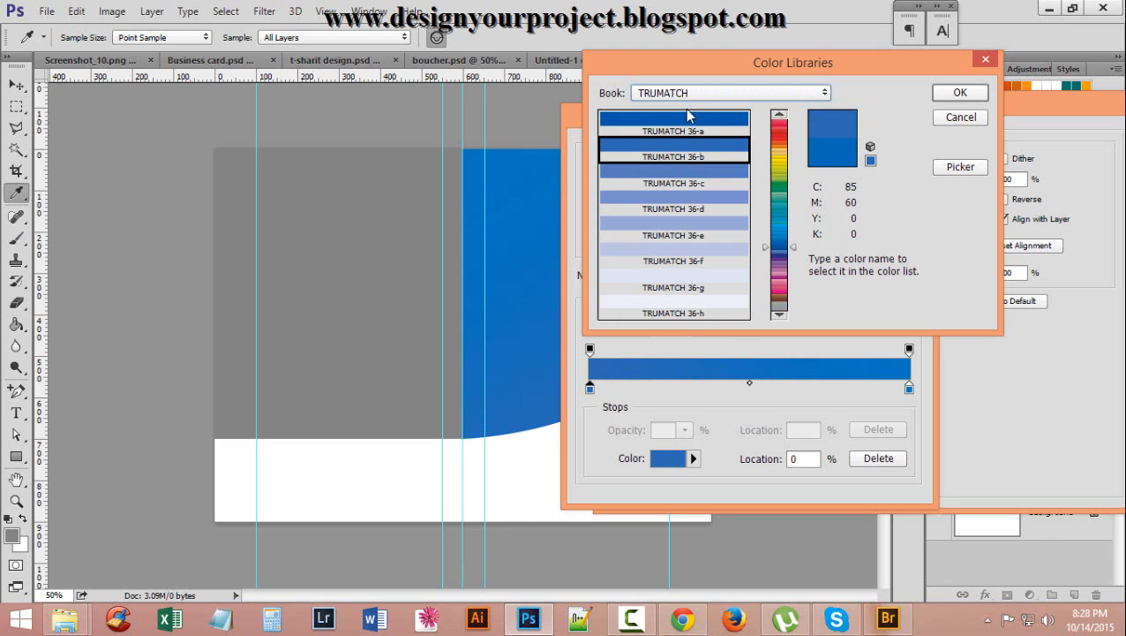
left_click(961, 117)
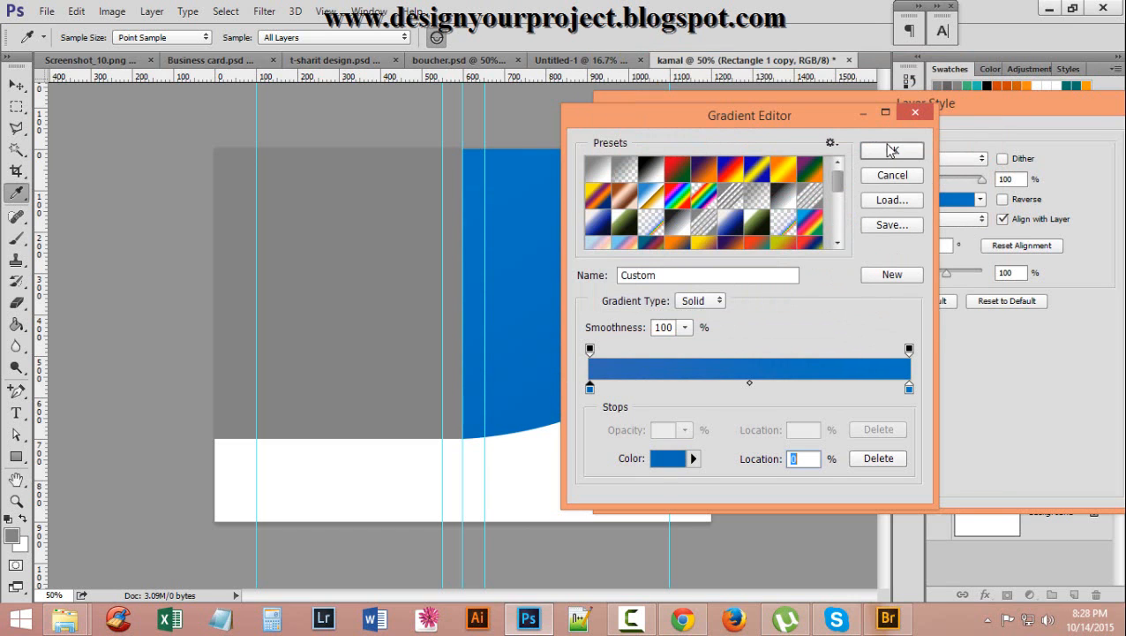
Accept the blue gradient and set the Gradient Overlay's blend mode to Multiply at 100% opacity
left_click(893, 151)
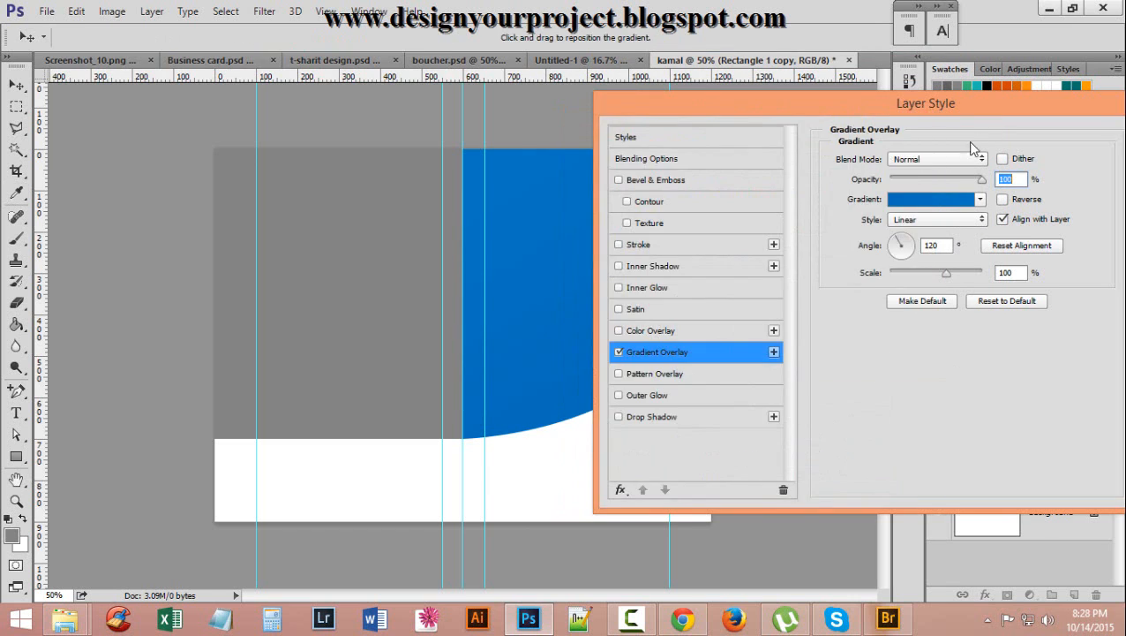
left_click_drag(803, 110, 830, 150)
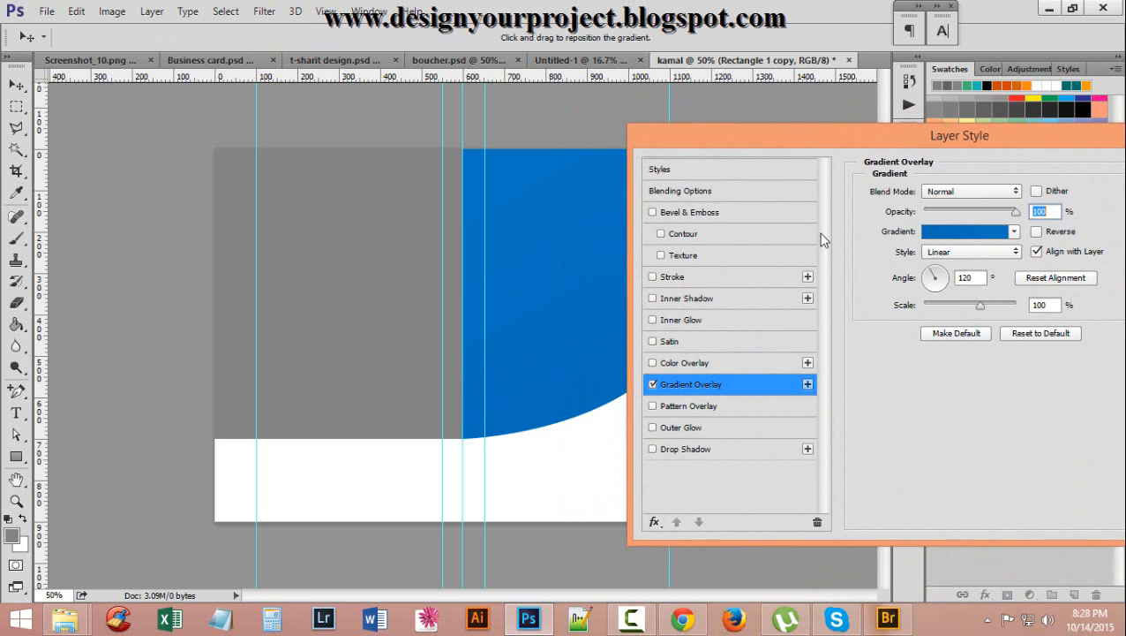
left_click(976, 190)
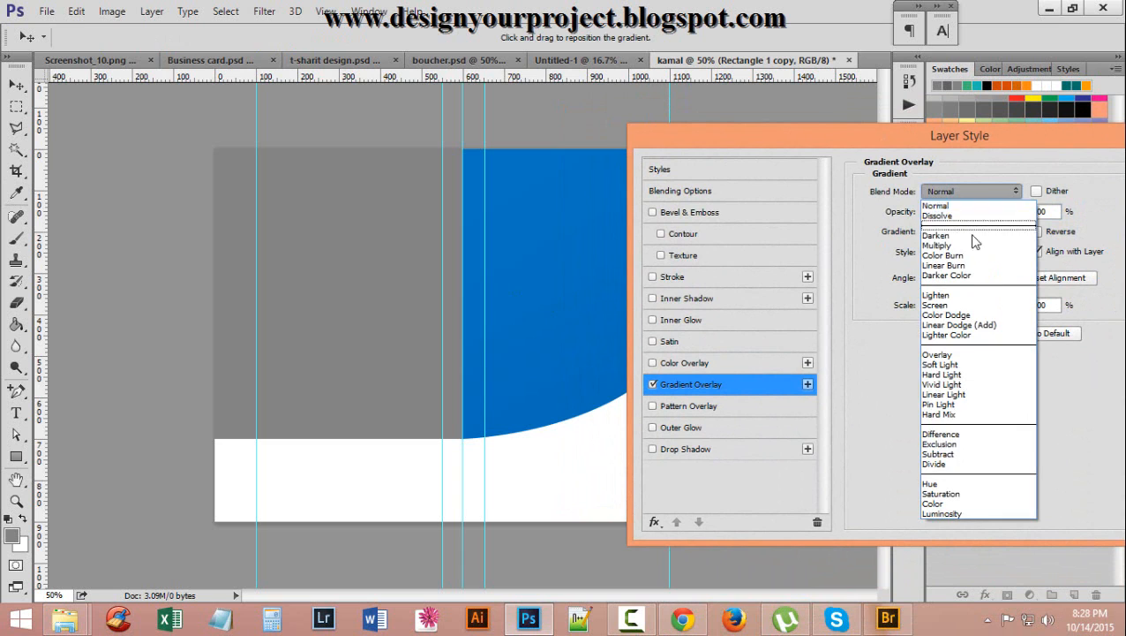
left_click(975, 248)
left_click_drag(805, 149, 838, 112)
mouse_move(1050, 189)
left_mouse_down()
mouse_move(1006, 193)
mouse_move(1052, 189)
left_mouse_up()
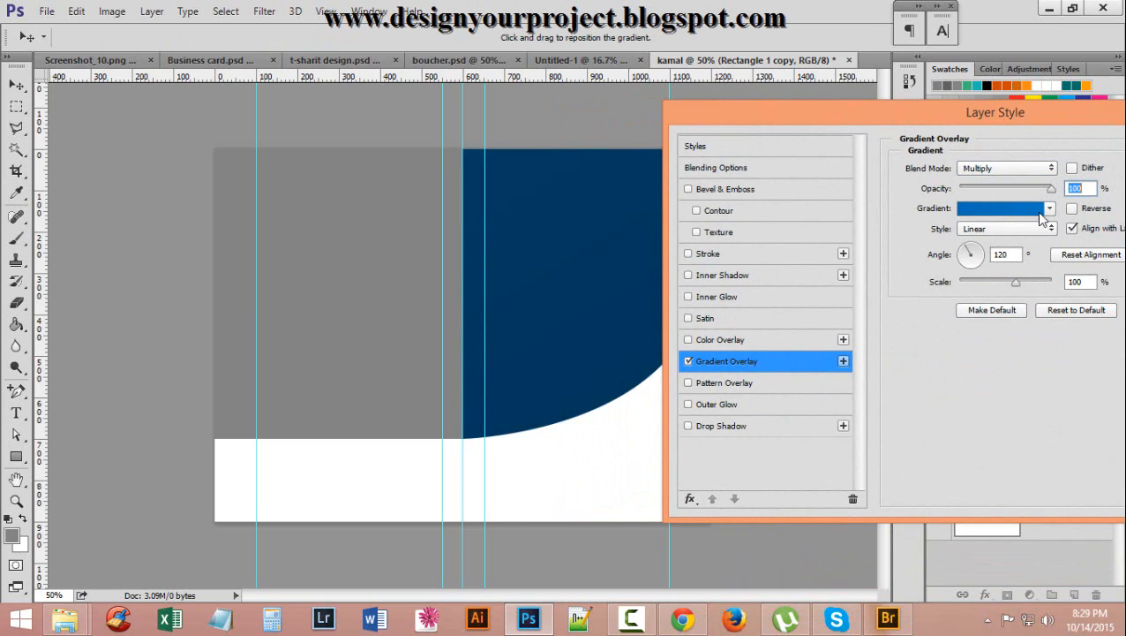
Set the Gradient Overlay's angle to 0° and its blend mode to Normal, keeping the Linear style and 100% opacity
left_click(1006, 254)
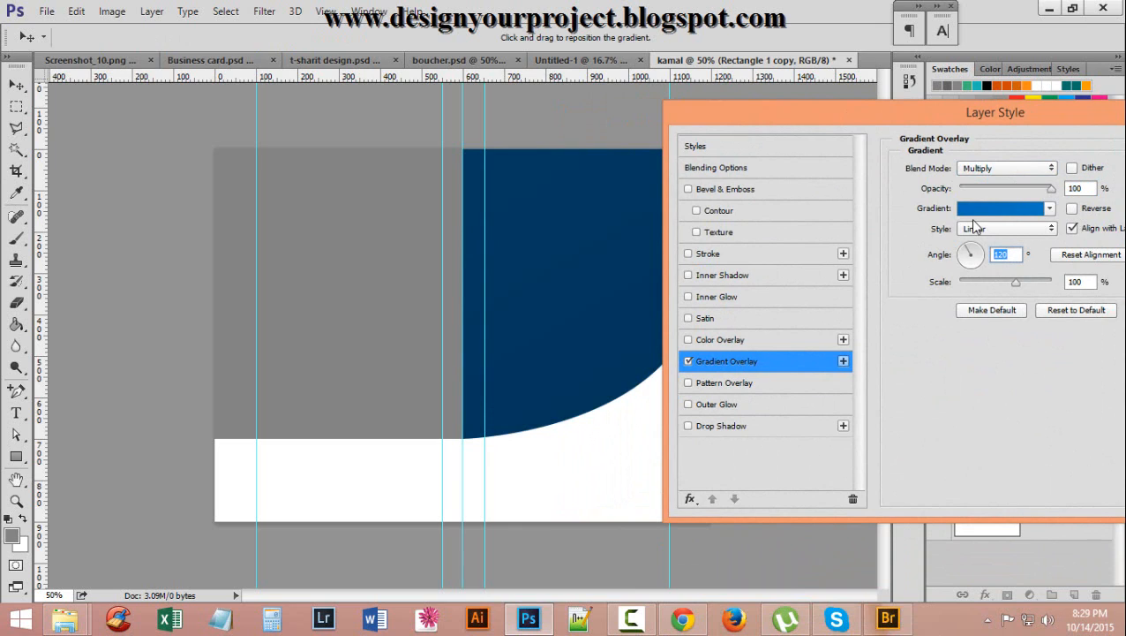
type("12")
left_click(996, 170)
left_click(984, 179)
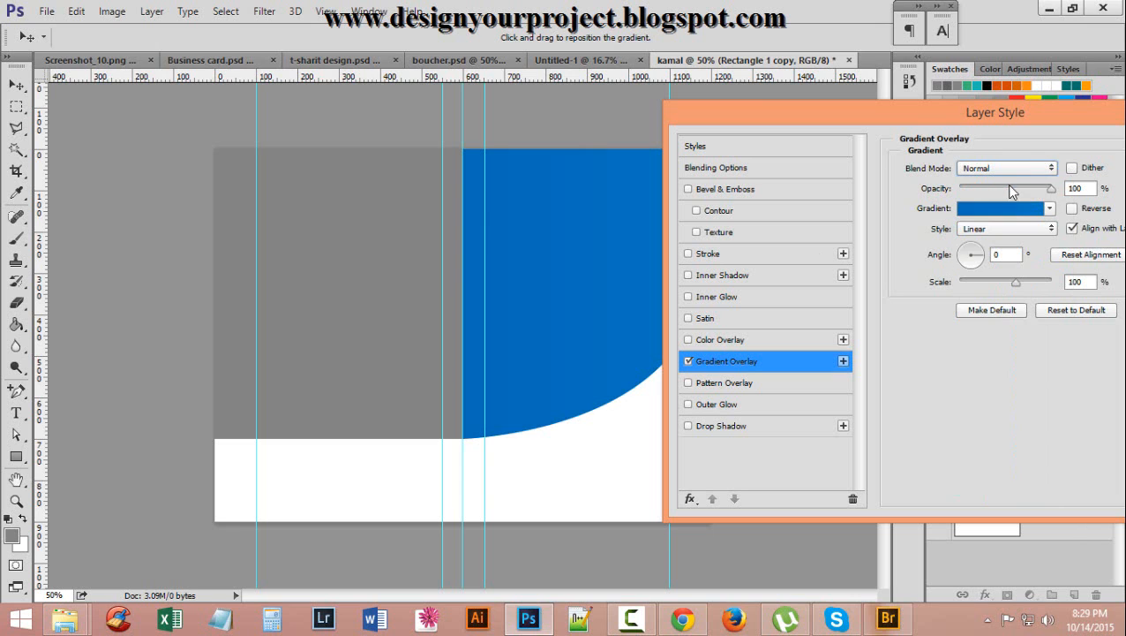
left_click_drag(960, 114, 923, 93)
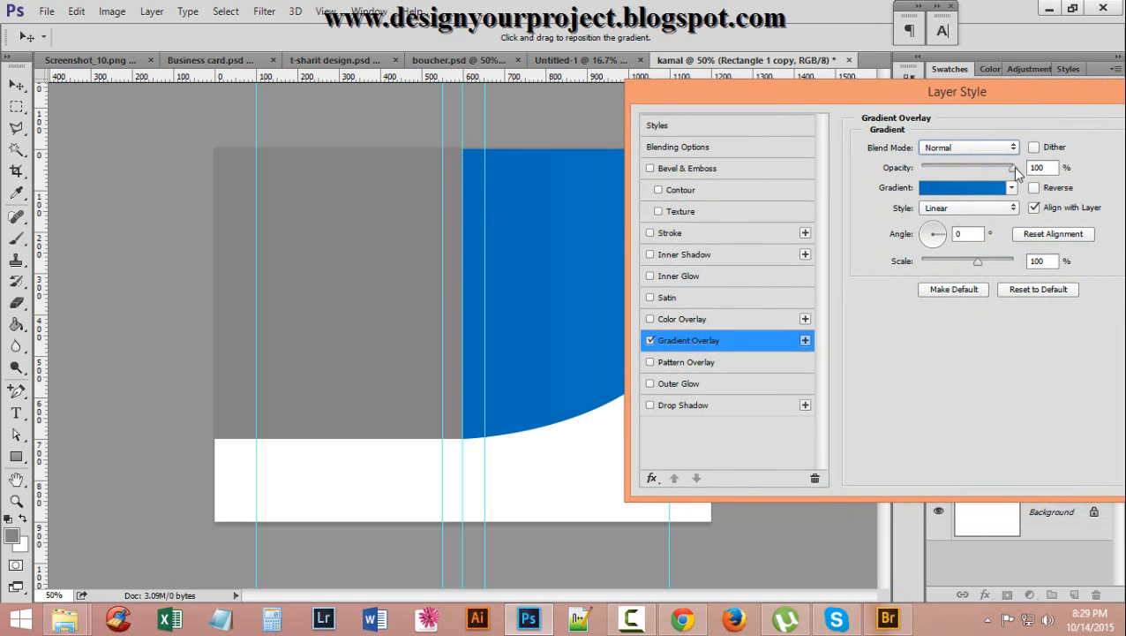
mouse_move(1013, 167)
left_mouse_down()
mouse_move(995, 172)
mouse_move(1015, 169)
left_mouse_up()
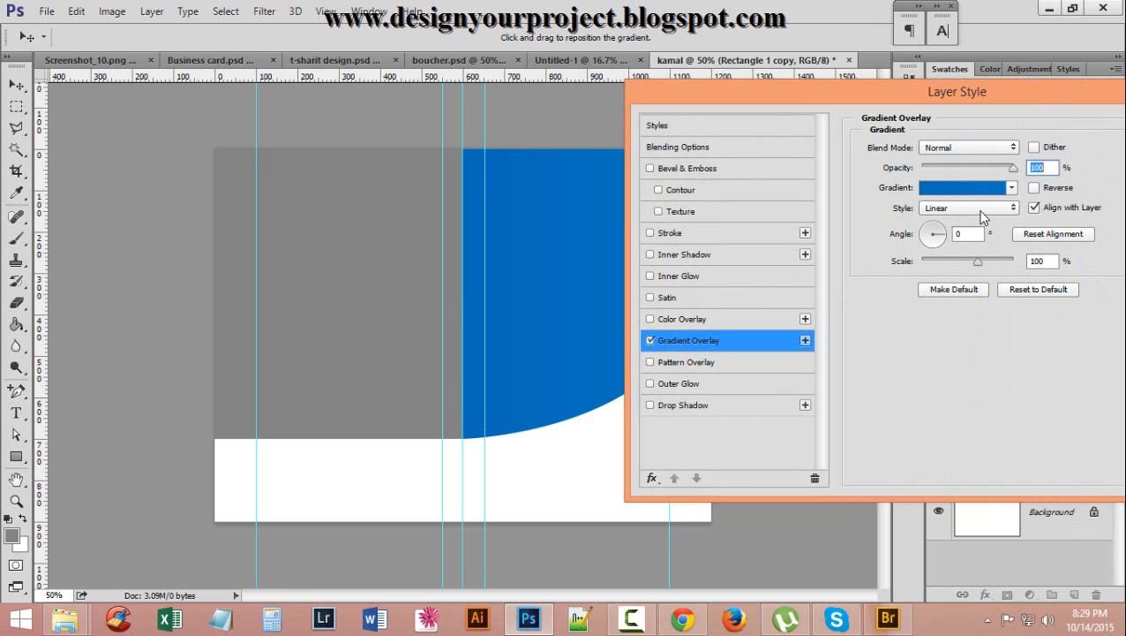
left_click(980, 212)
left_click(980, 219)
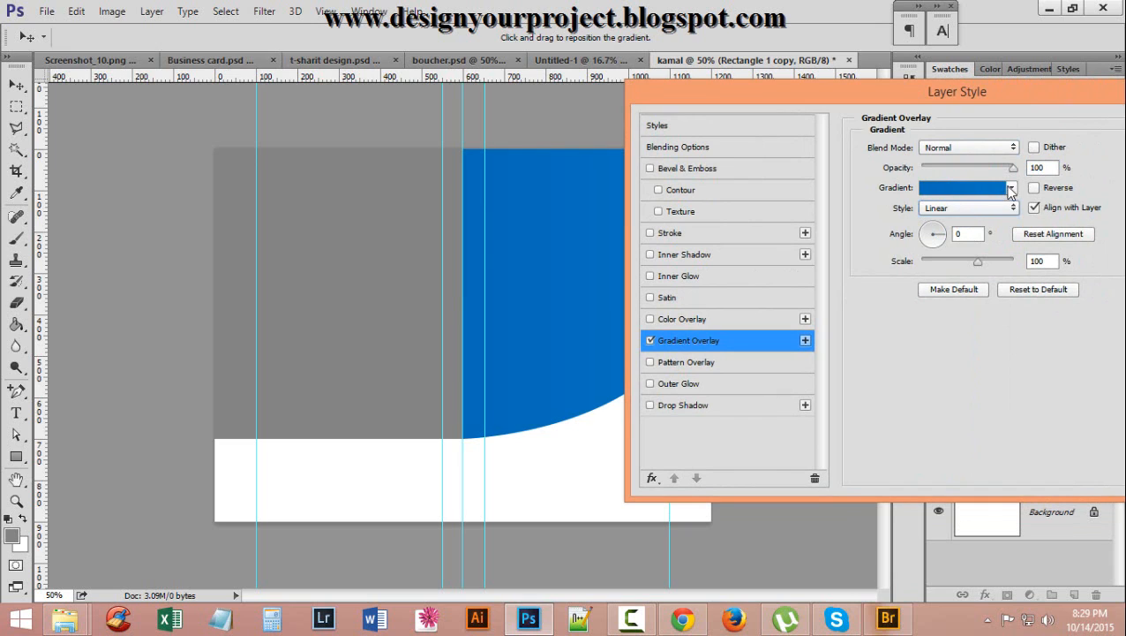
Change the Gradient Overlay's blend mode to Overlay and apply the layer style to the curved shape
left_click(969, 147)
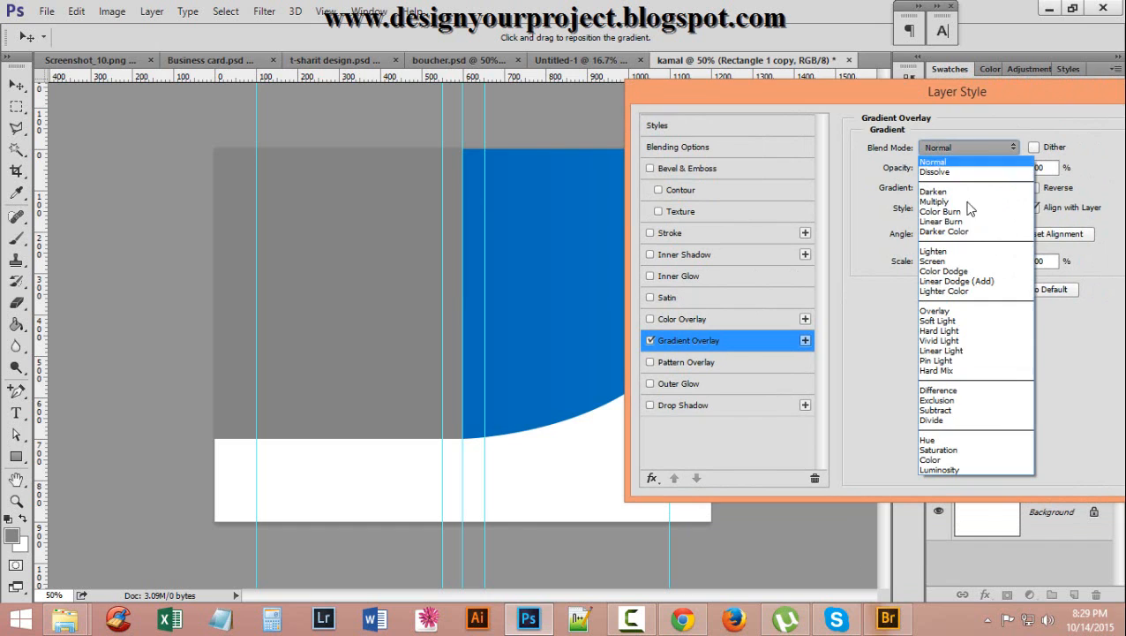
left_click(969, 314)
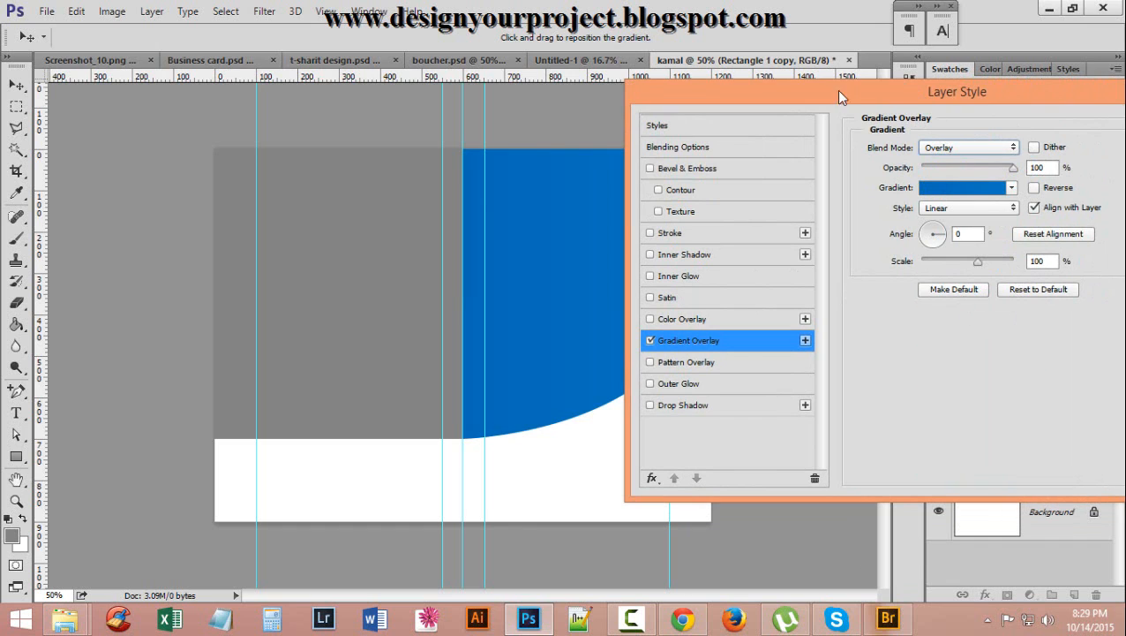
mouse_move(822, 95)
left_mouse_down()
mouse_move(869, 97)
mouse_move(825, 141)
mouse_move(844, 146)
mouse_move(831, 91)
left_mouse_up()
double_click(1059, 217)
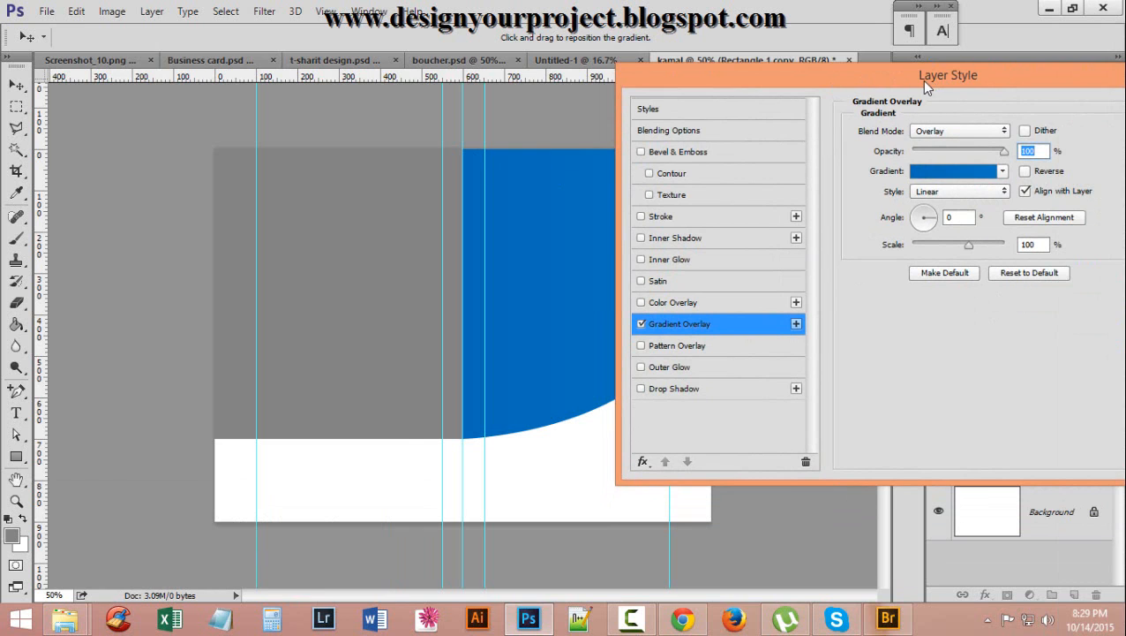
left_click_drag(923, 83, 659, 78)
left_click(949, 103)
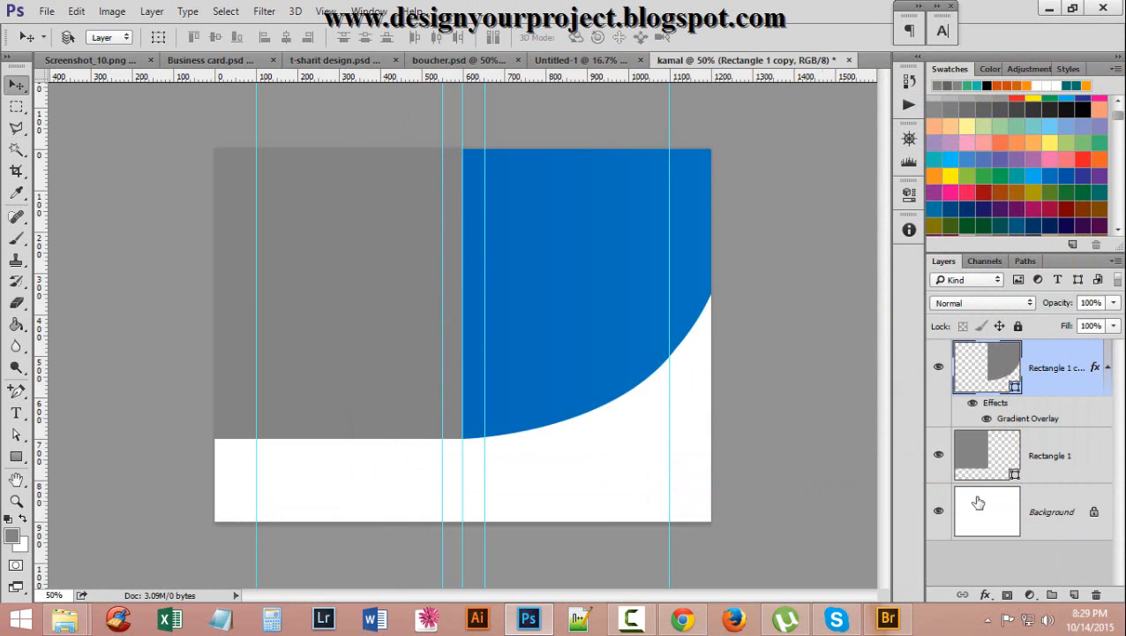
Examine the fine horizontal line texture on the boucher.psd cover at 200% zoom
left_click(571, 61)
left_click(481, 62)
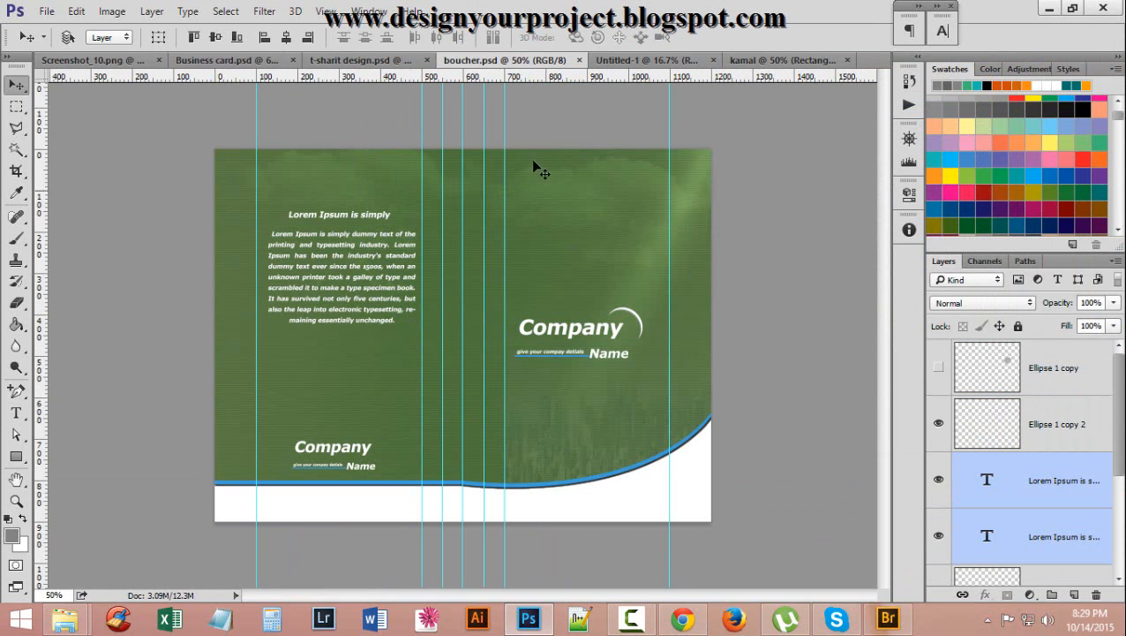
left_click(537, 232, "ctrl")
left_click(537, 231, "ctrl")
left_click(539, 232, "ctrl")
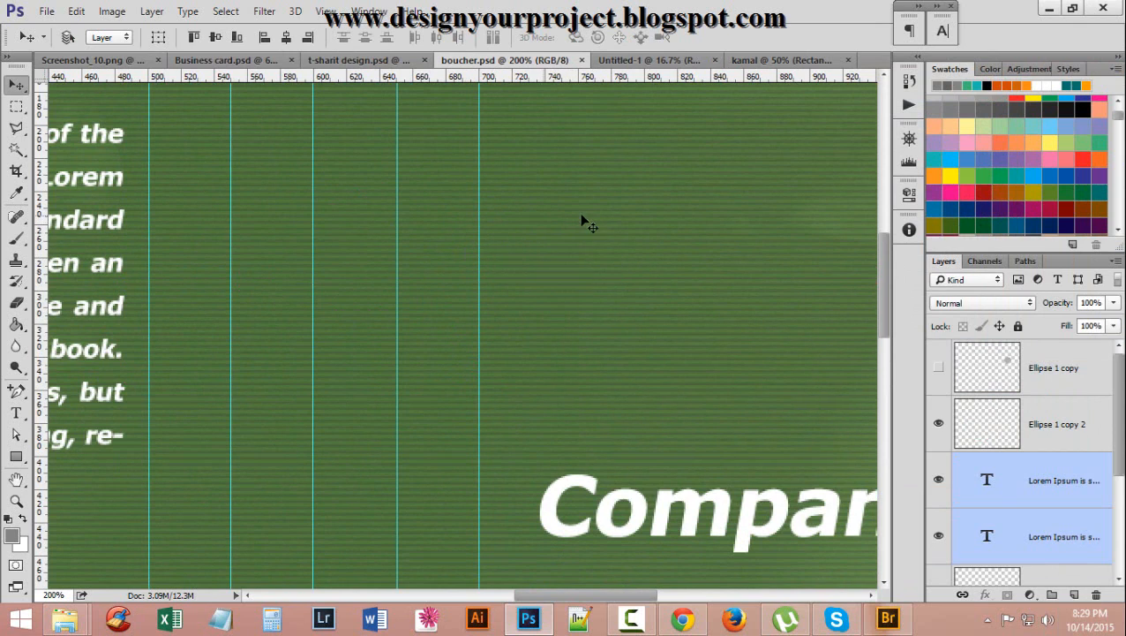
Start a new document with pixels as the unit, 15 pixels wide and 15 pixels high
left_click(647, 60)
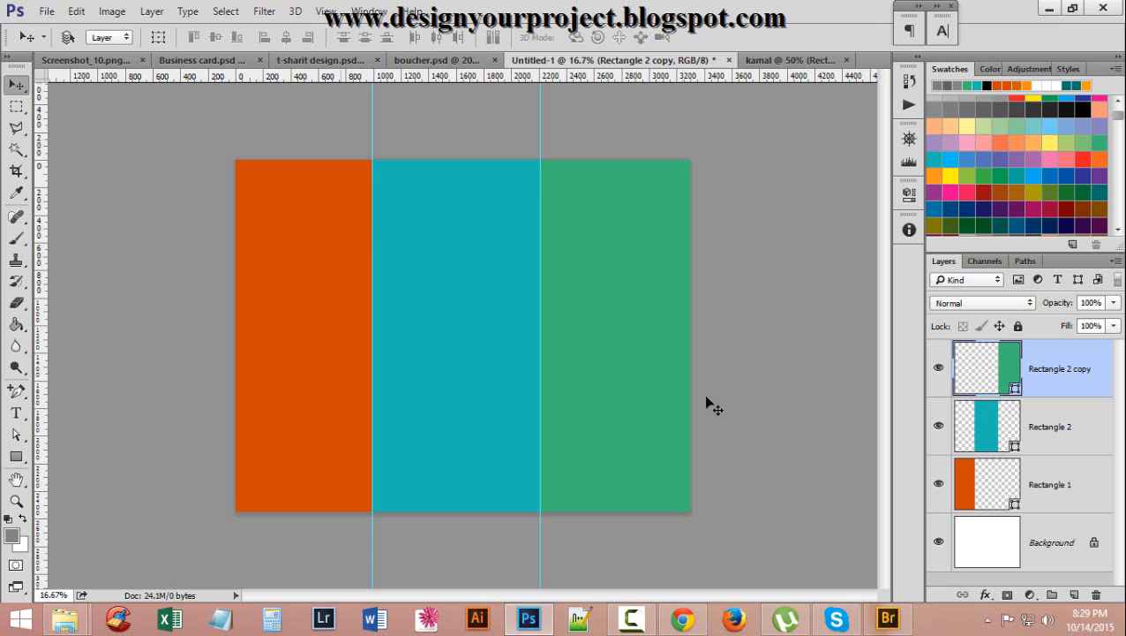
left_click(46, 12)
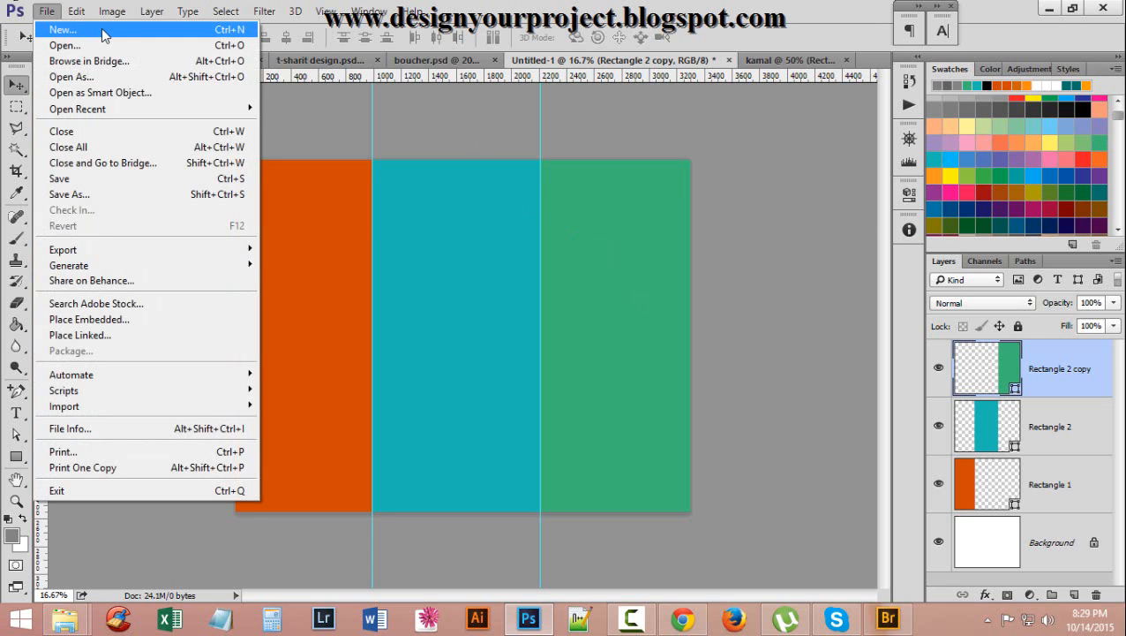
left_click(102, 32)
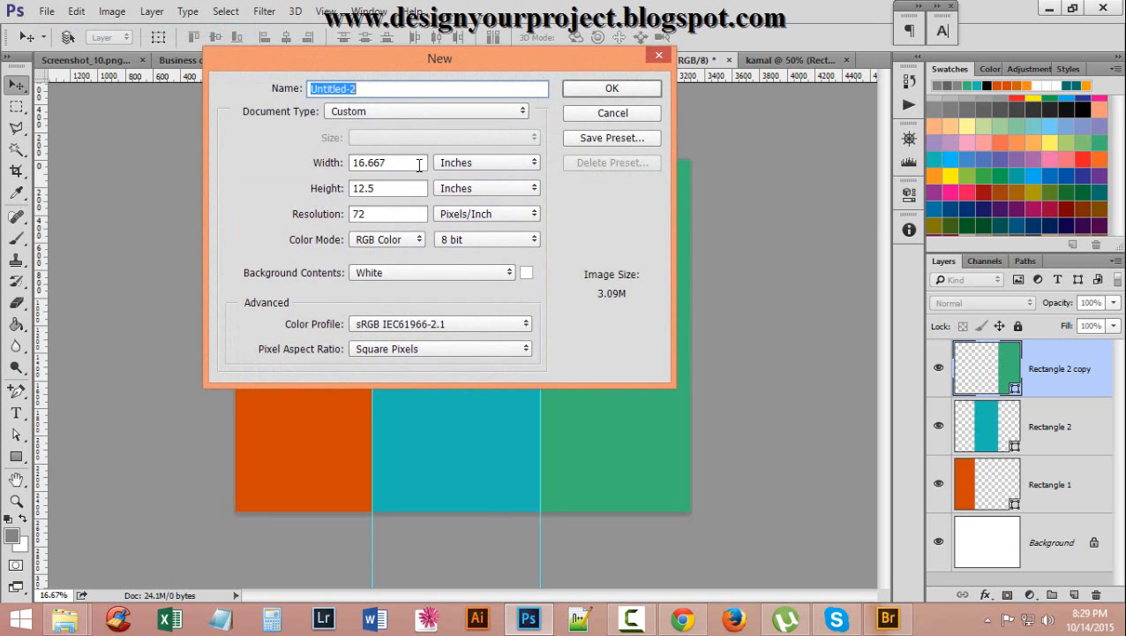
left_click_drag(419, 165, 350, 164)
left_click(501, 171)
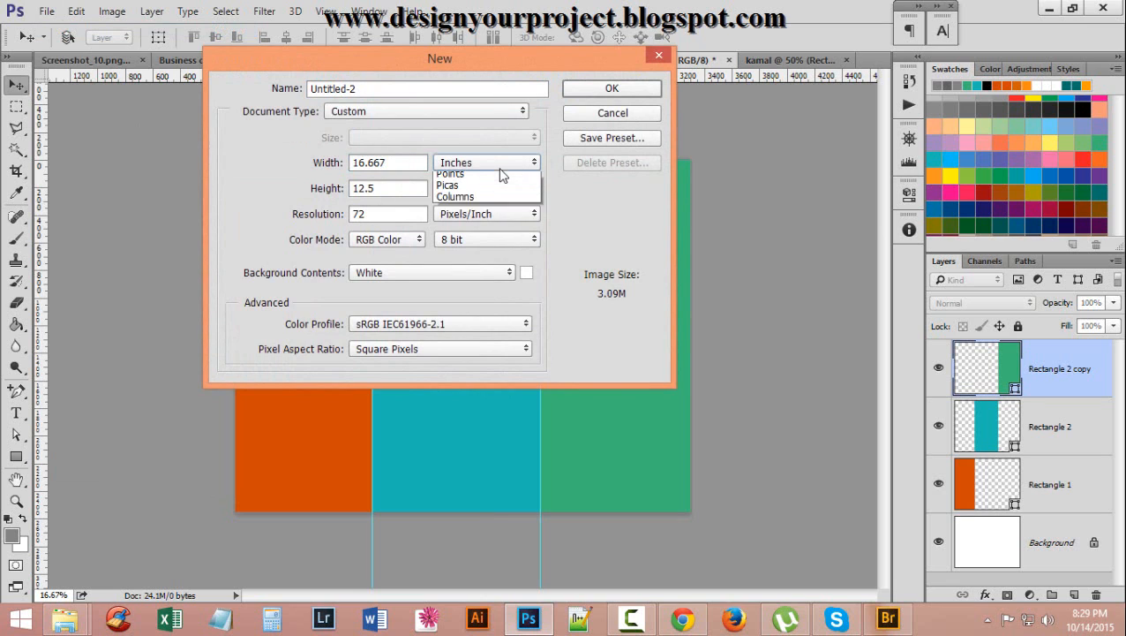
left_click(497, 172)
left_click_drag(413, 163, 326, 156)
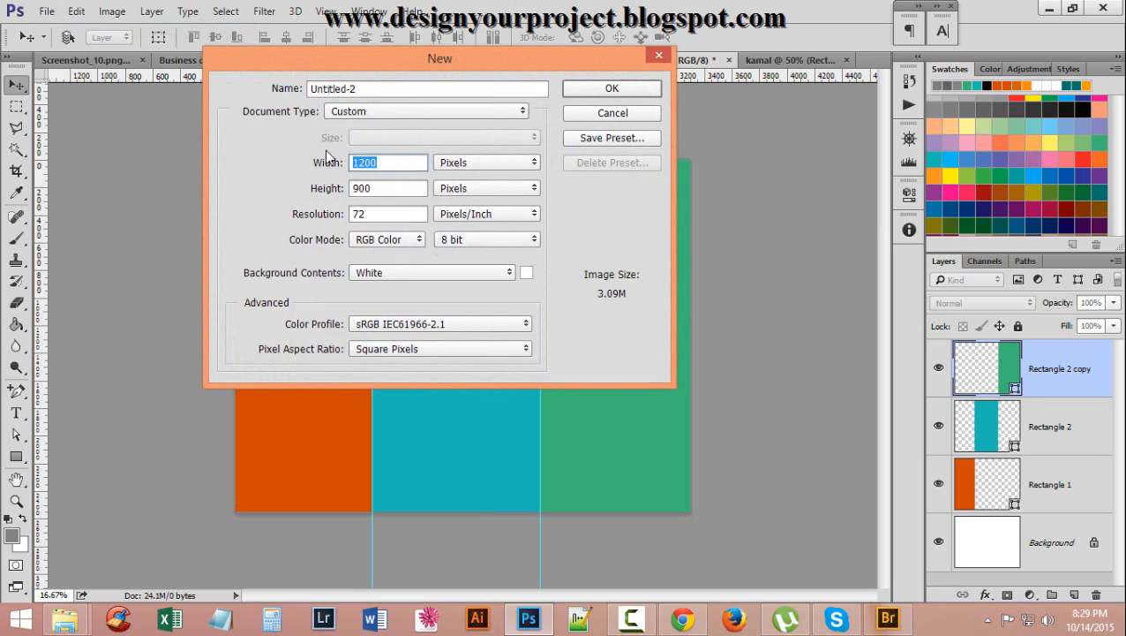
type("15")
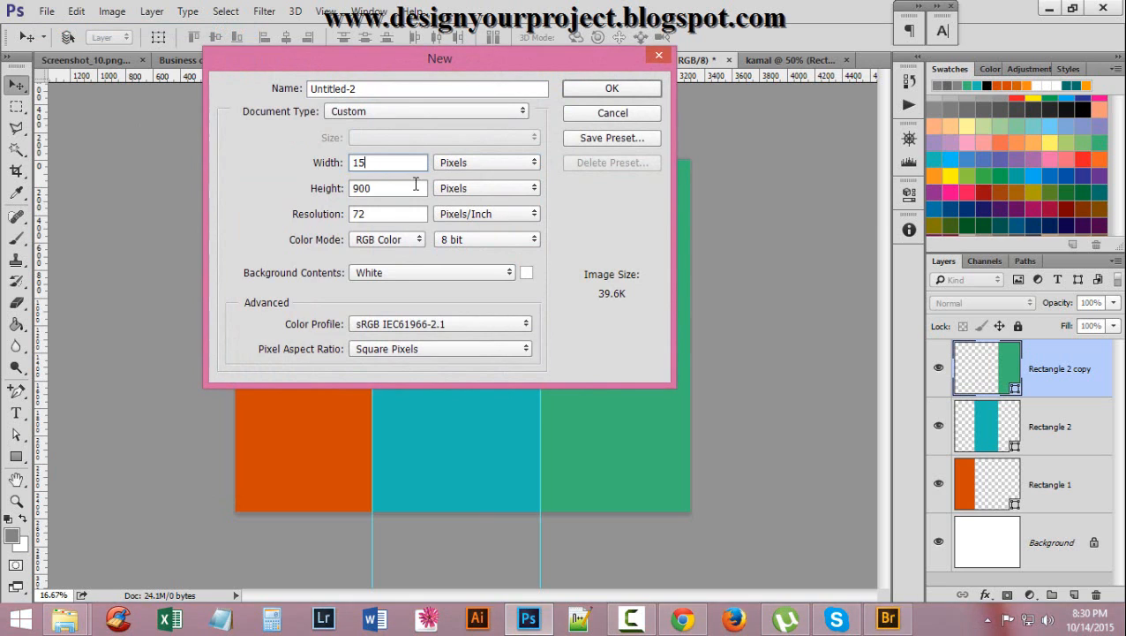
key("Tab")
type("15")
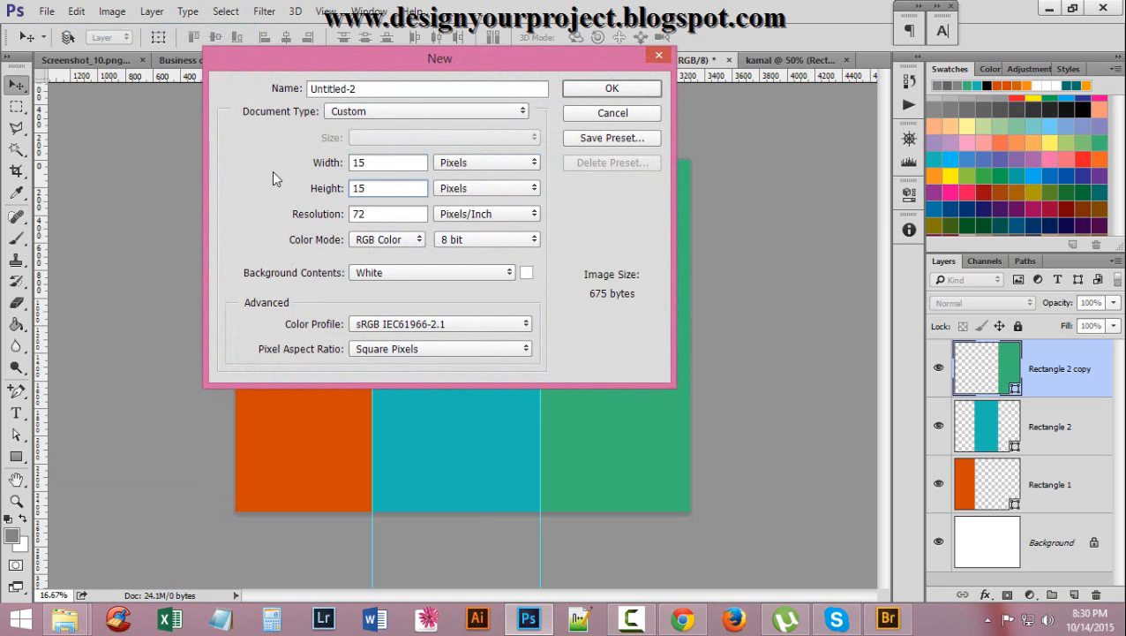
Set the new document's background contents to Transparent and create it
left_click(418, 275)
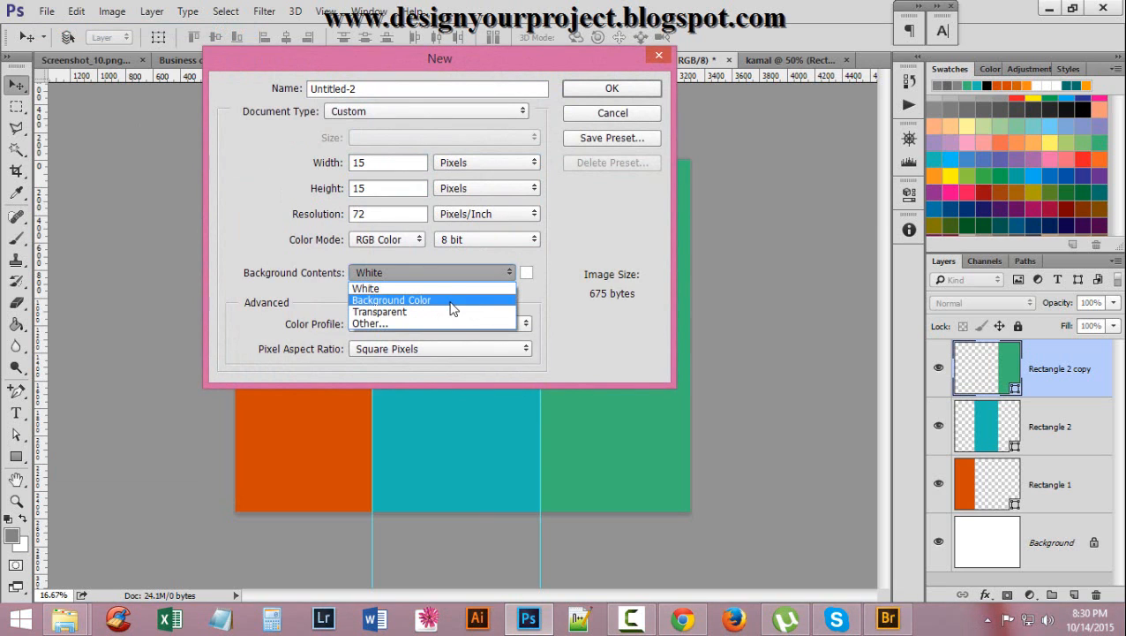
left_click(444, 311)
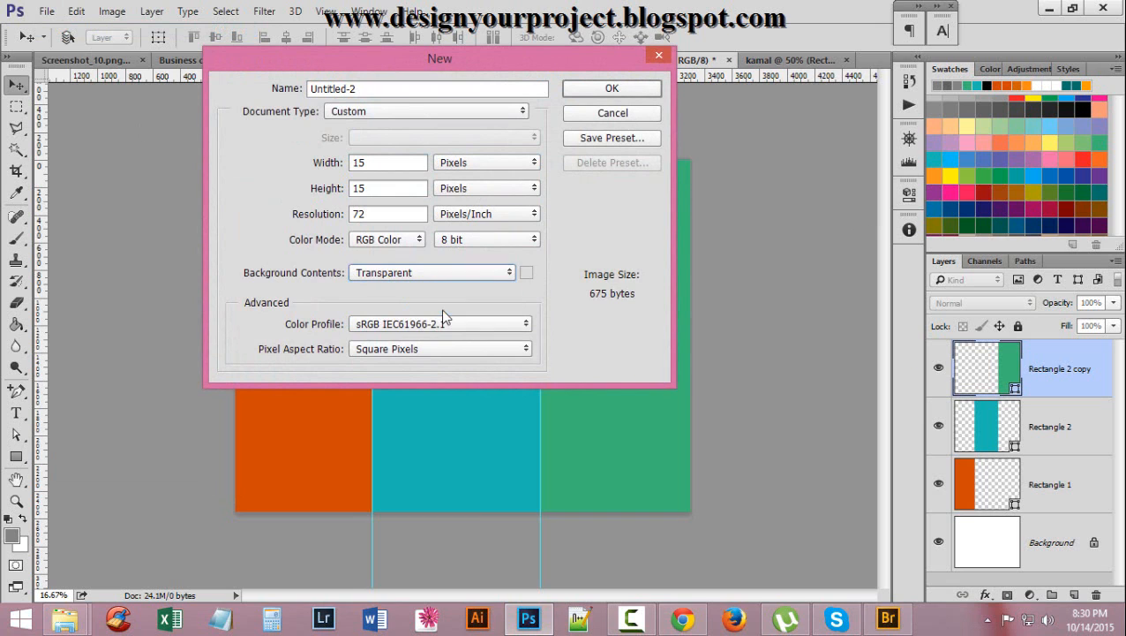
left_click(612, 89)
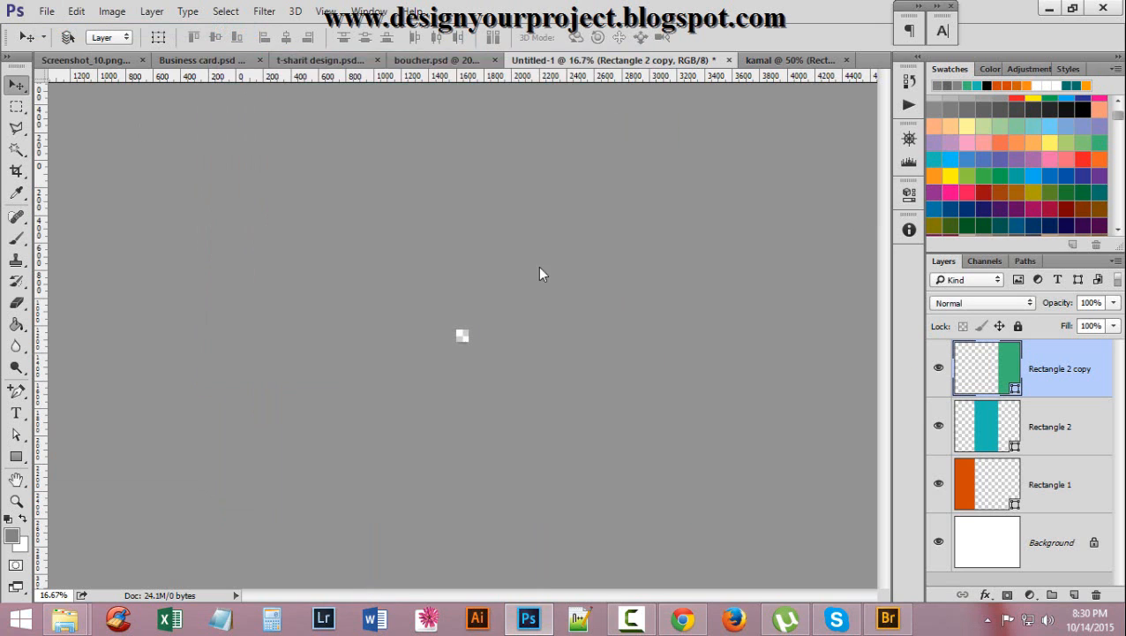
Select the upper half of the tiny transparent canvas across its full width with the Rectangular Marquee tool
left_click(461, 334, "ctrl")
left_click(461, 365)
left_click(461, 365)
left_click(460, 366)
left_click(460, 367)
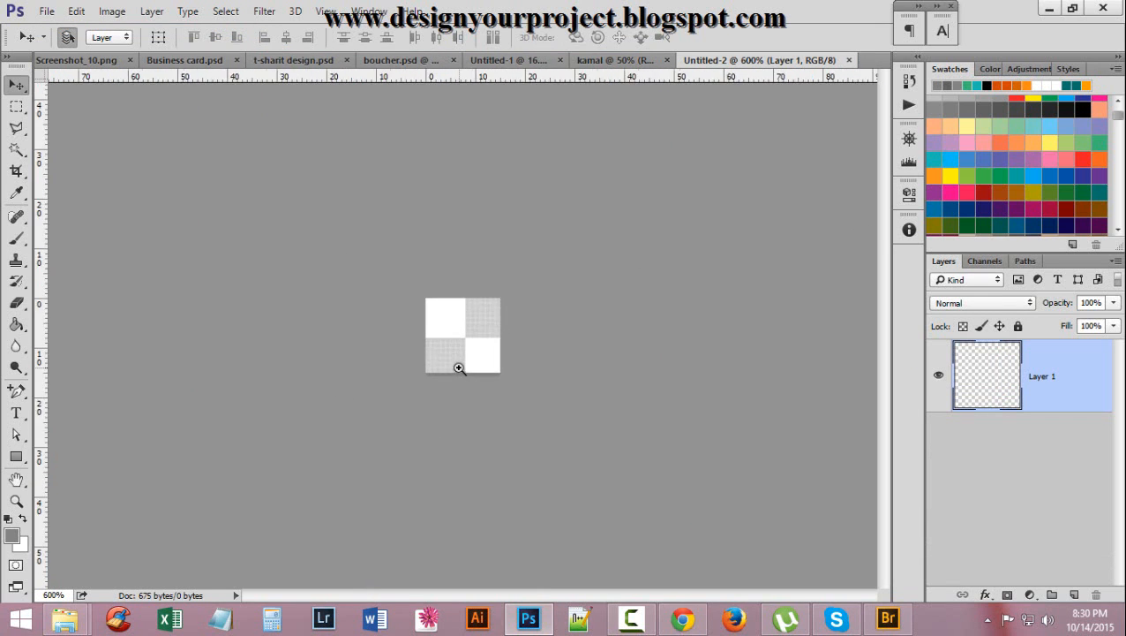
left_click(458, 371)
left_click(458, 371)
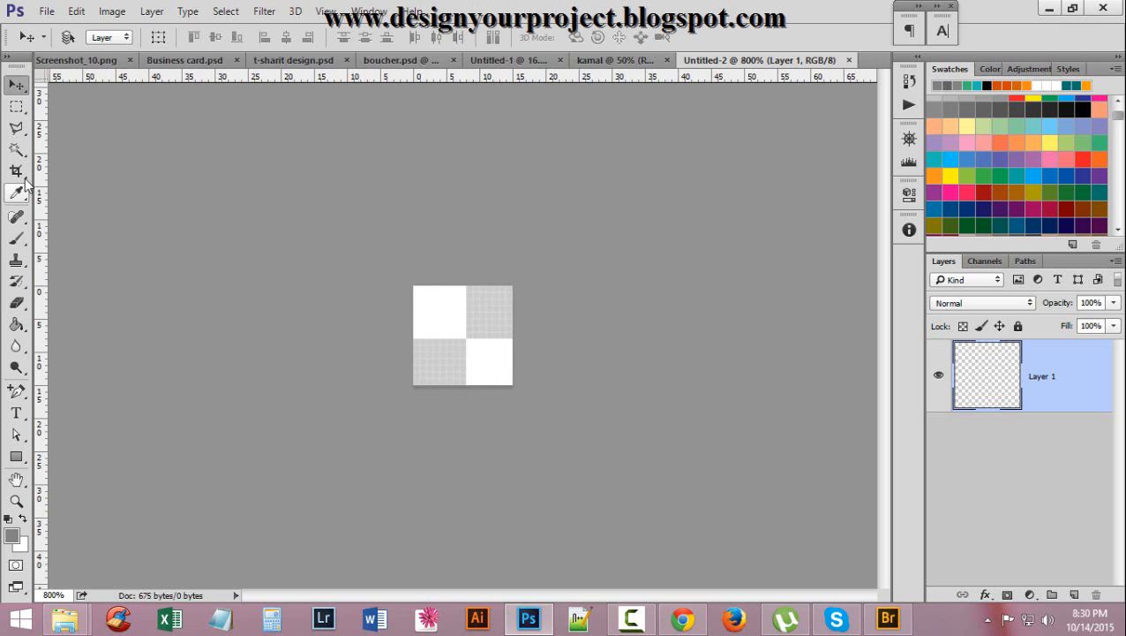
left_click(16, 106)
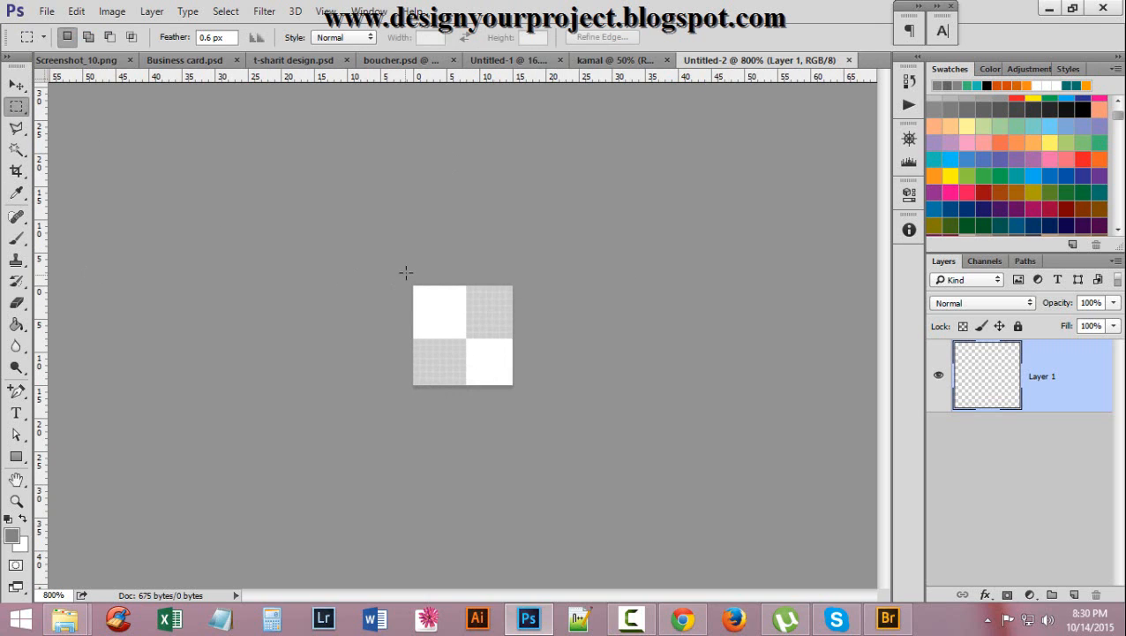
left_click_drag(481, 316, 520, 352)
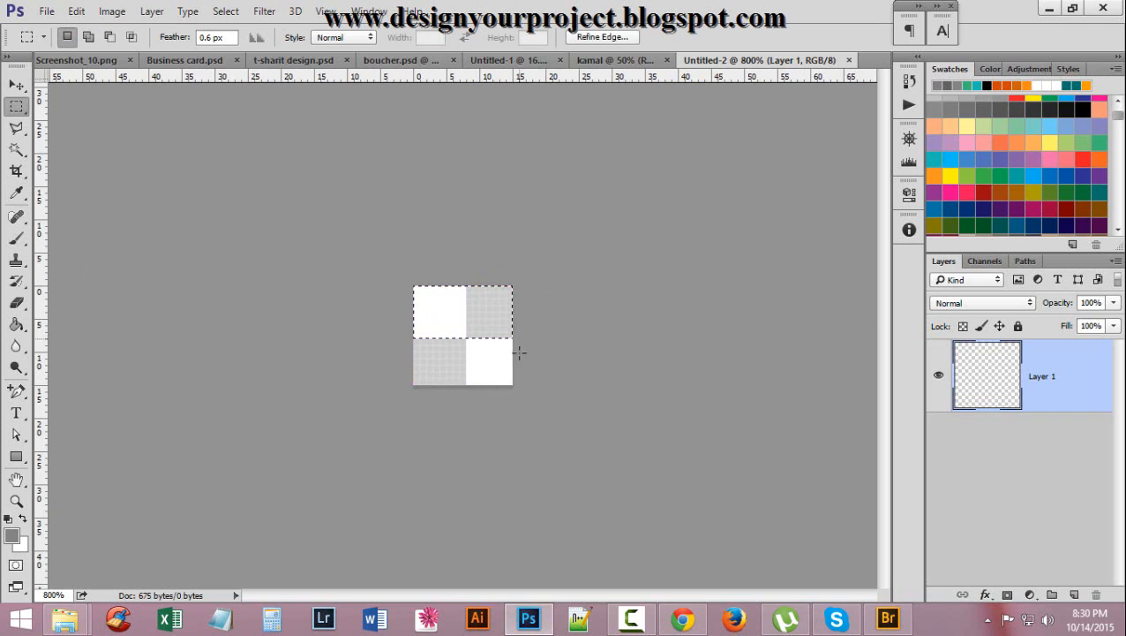
Set the foreground color to the CMYK blue C 100, M 55, Y 0, K 0
left_click(12, 535)
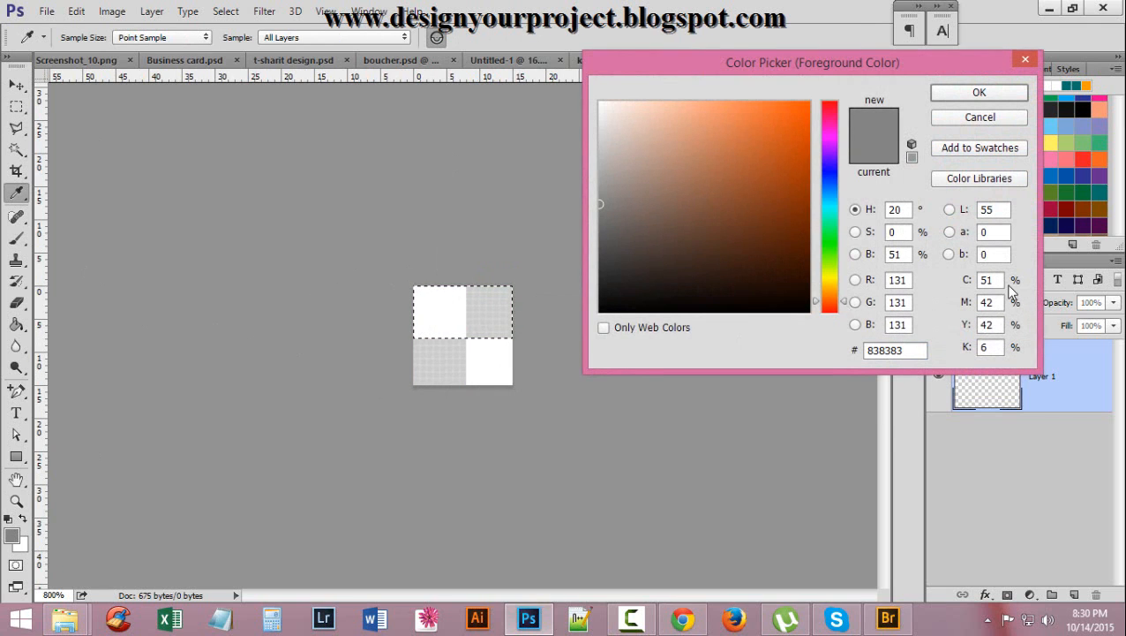
double_click(999, 280)
type("100")
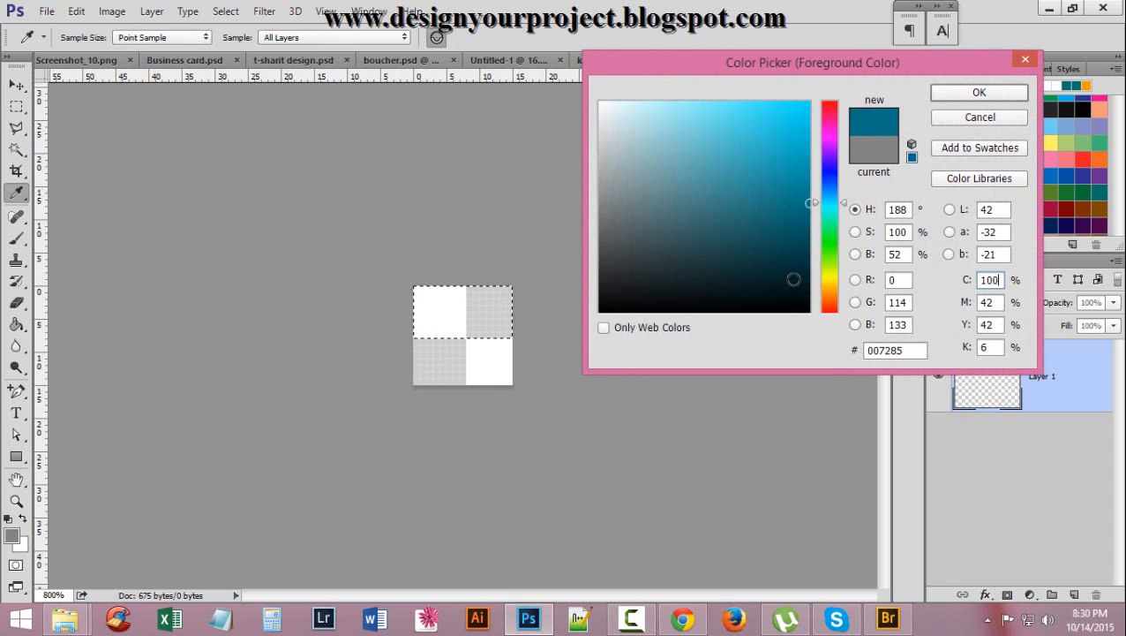
double_click(998, 303)
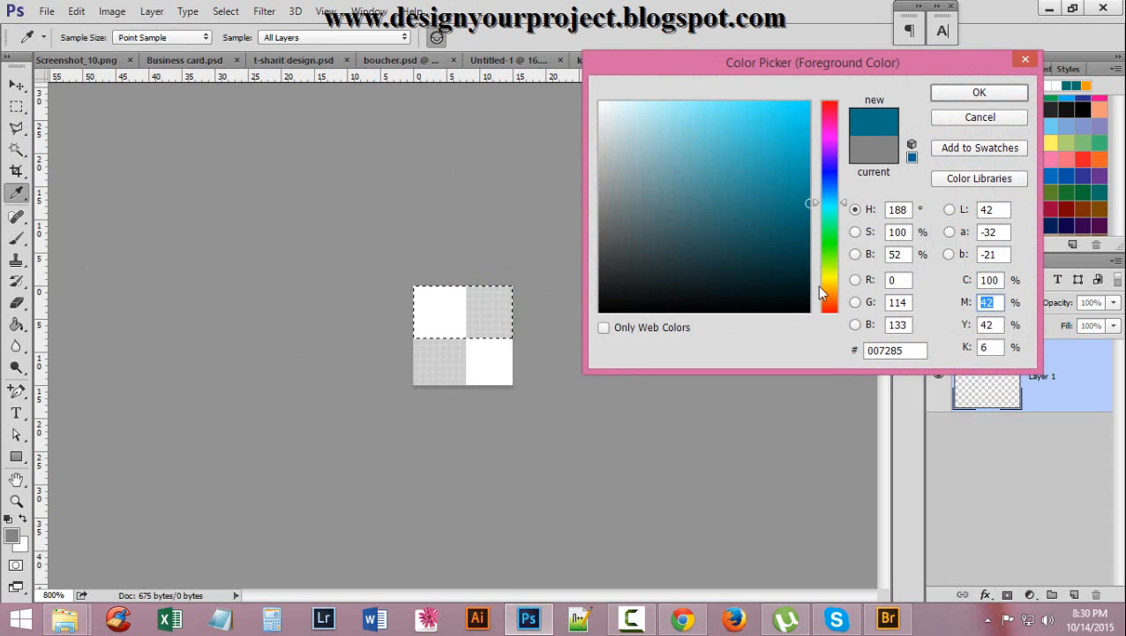
type("55")
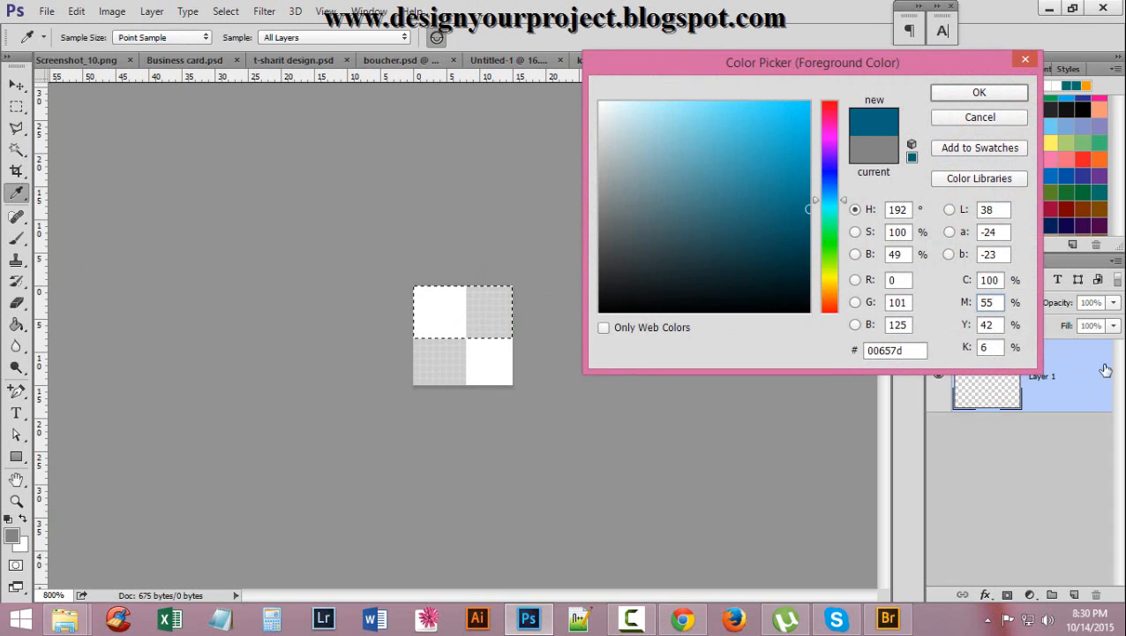
double_click(987, 325)
type("0")
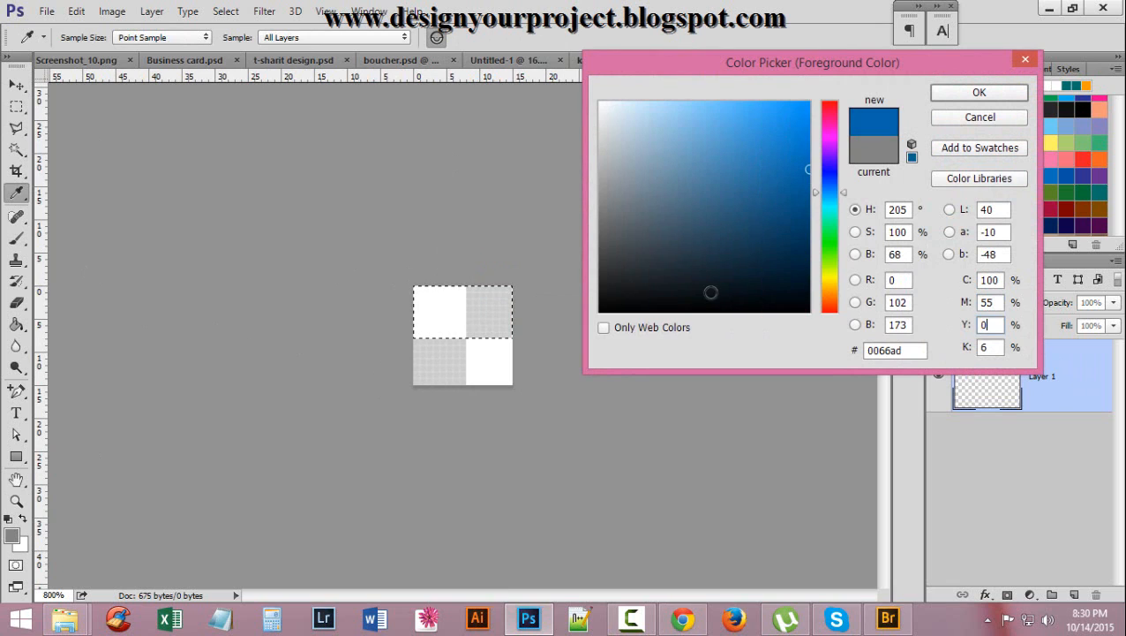
double_click(997, 346)
type("0")
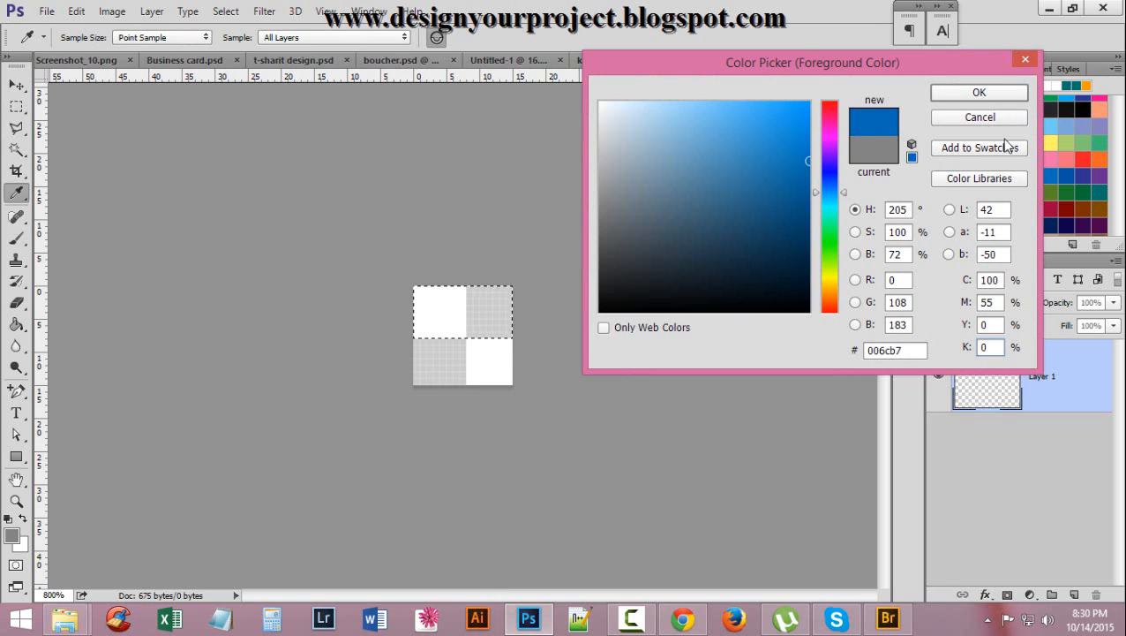
left_click(979, 92)
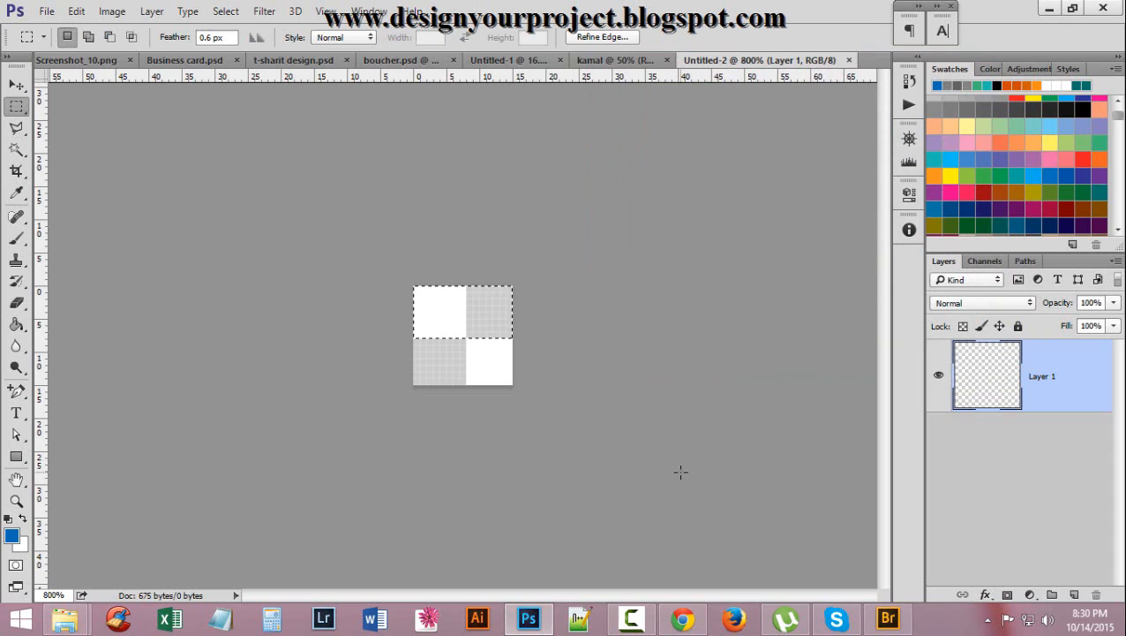
Fill the selected upper half with the blue foreground color and deselect it
key("alt+BackSpace")
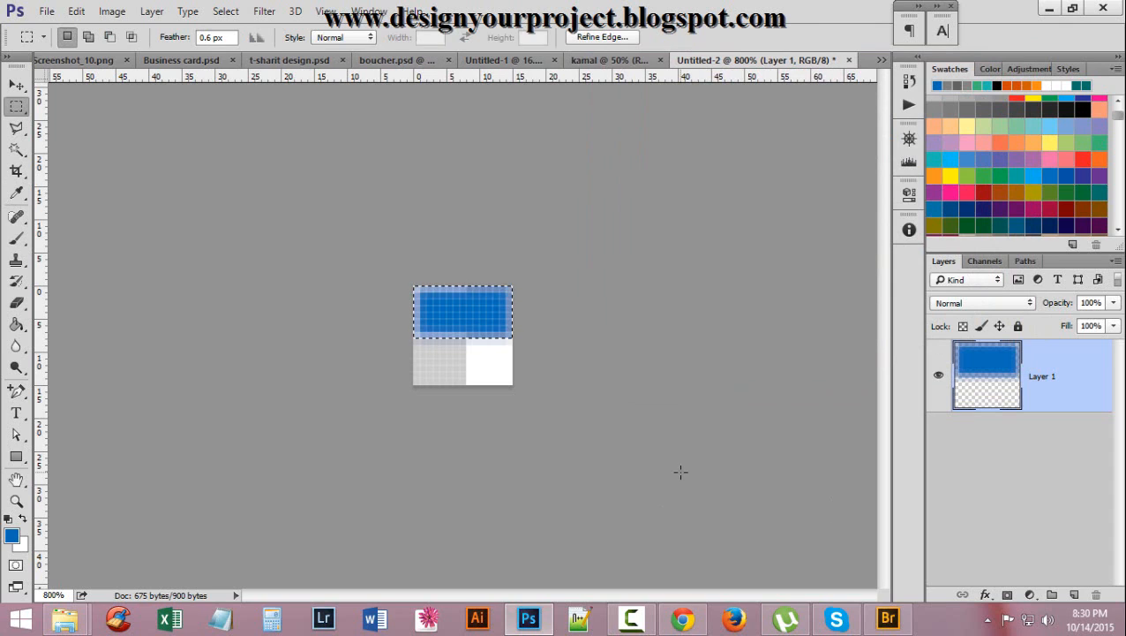
key("ctrl+d")
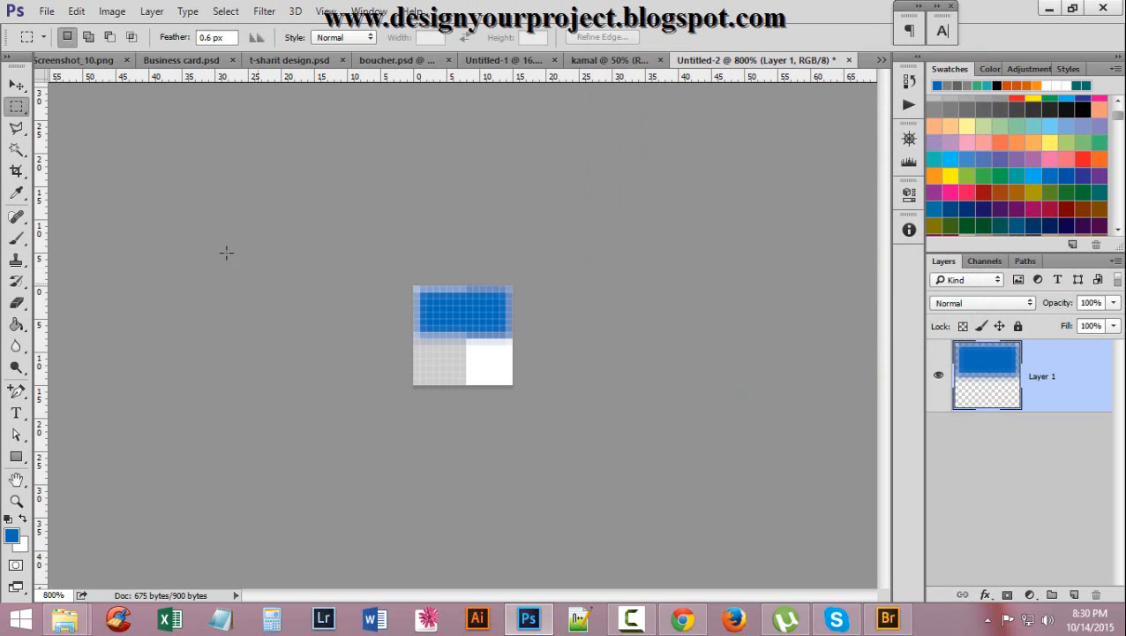
left_click(46, 11)
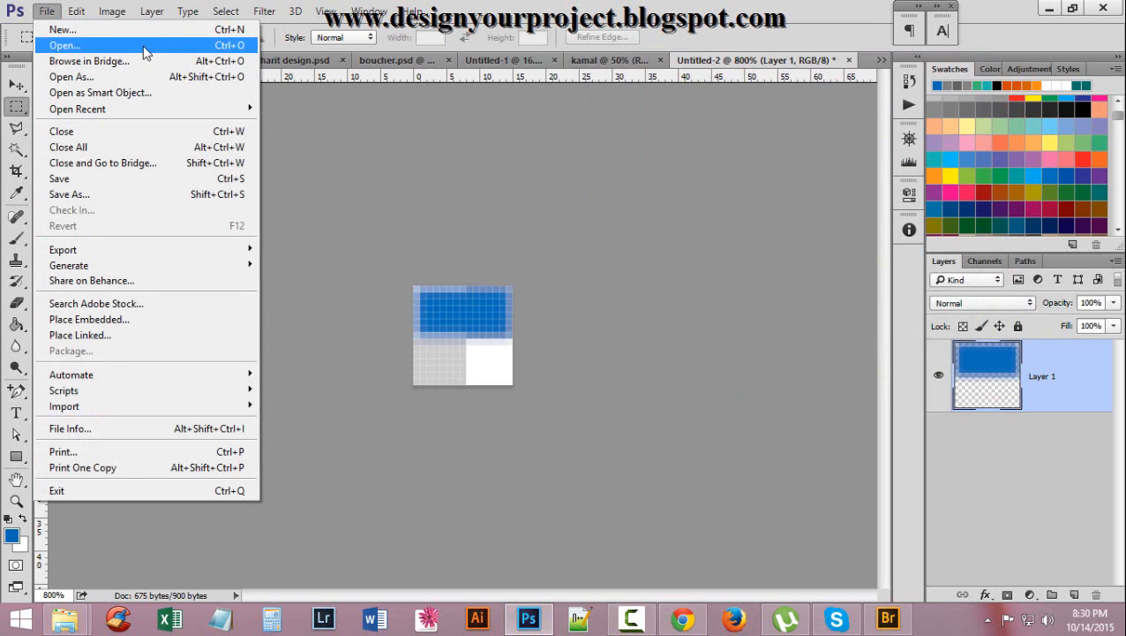
Define the blue half-filled tile as a pattern named line
mouse_move(77, 12)
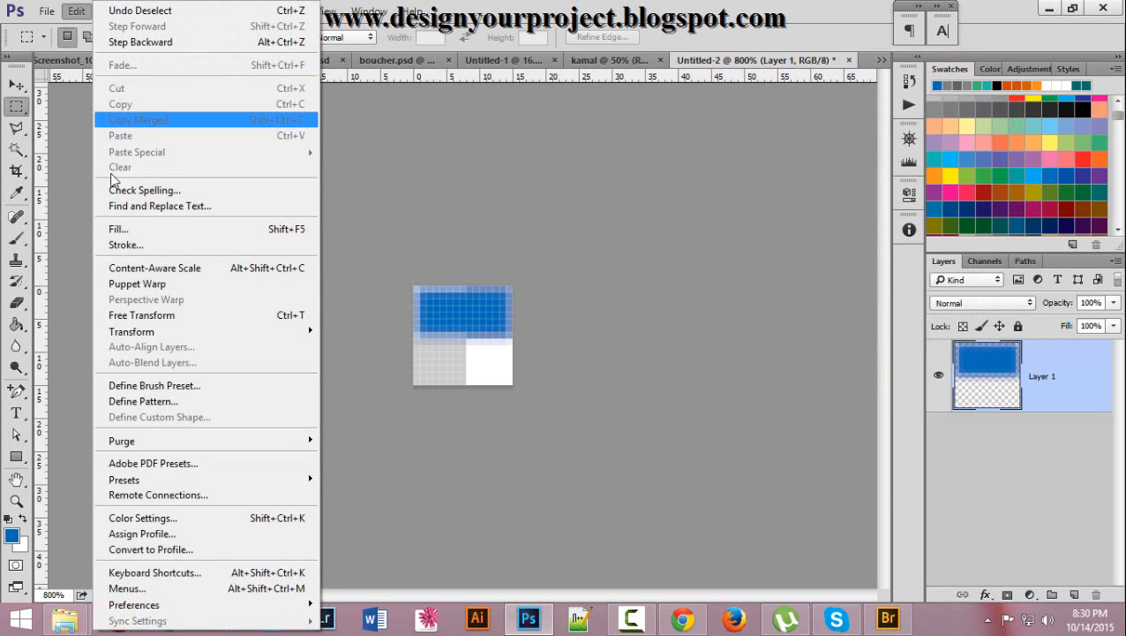
left_click(197, 400)
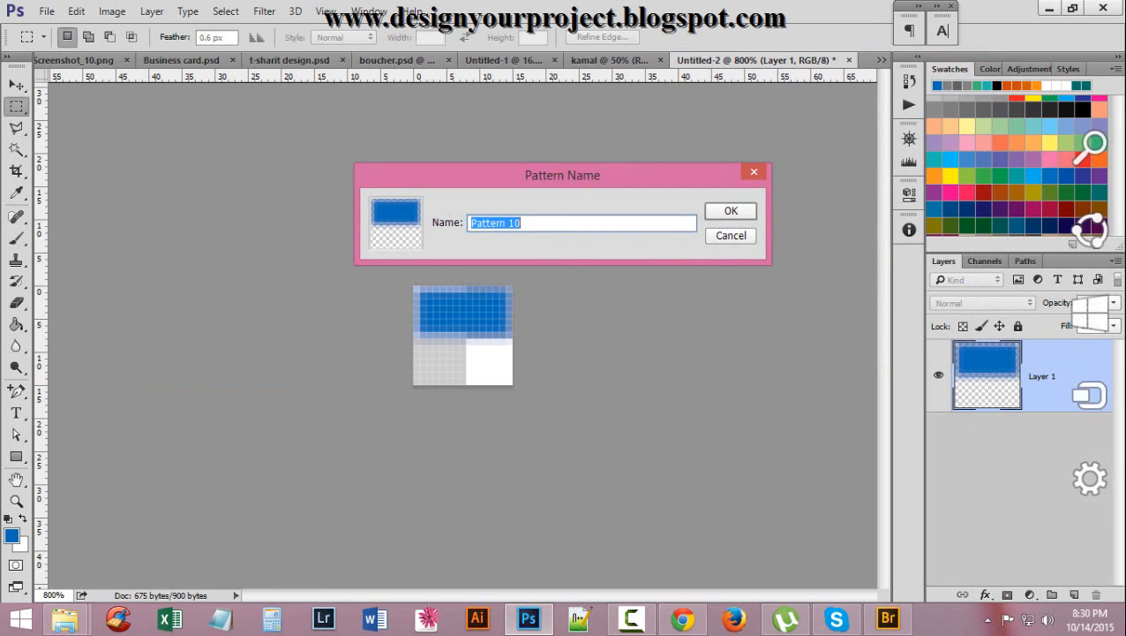
key("BackSpace")
type("ln")
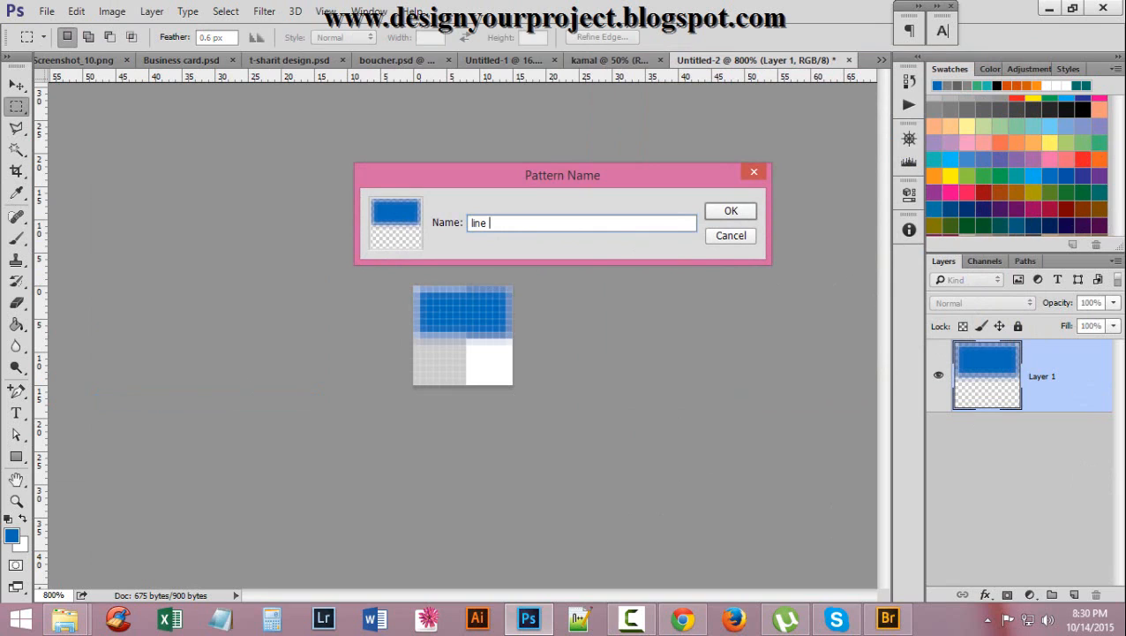
key("BackSpace")
key("BackSpace")
key("Return")
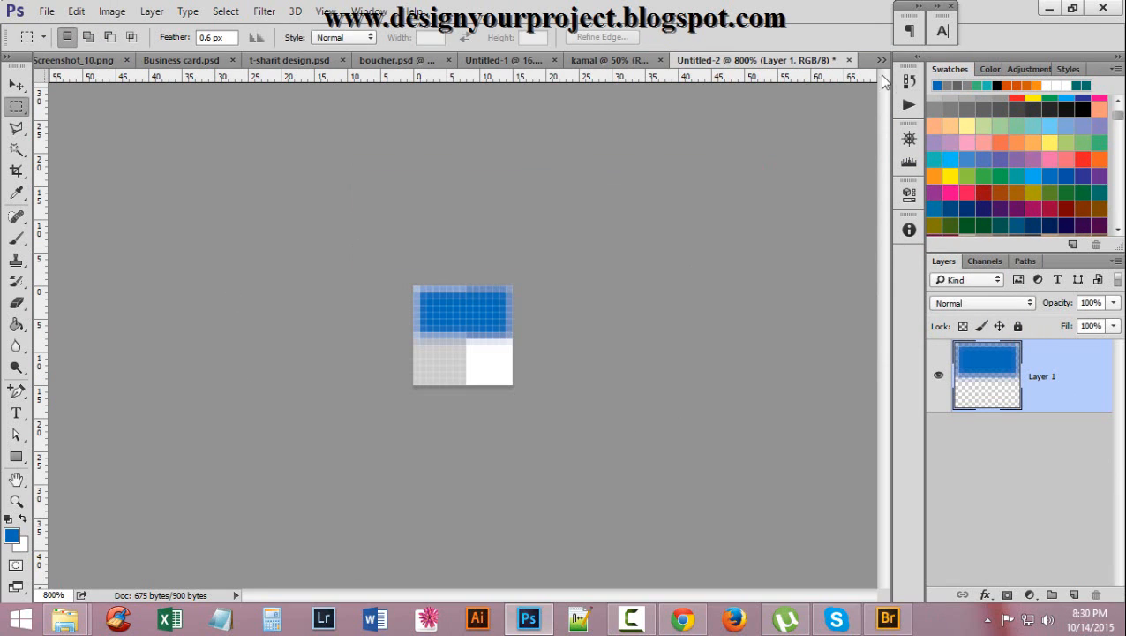
Close the tile document without saving it and switch to the brochure document with the blue curved shape
left_click(850, 60)
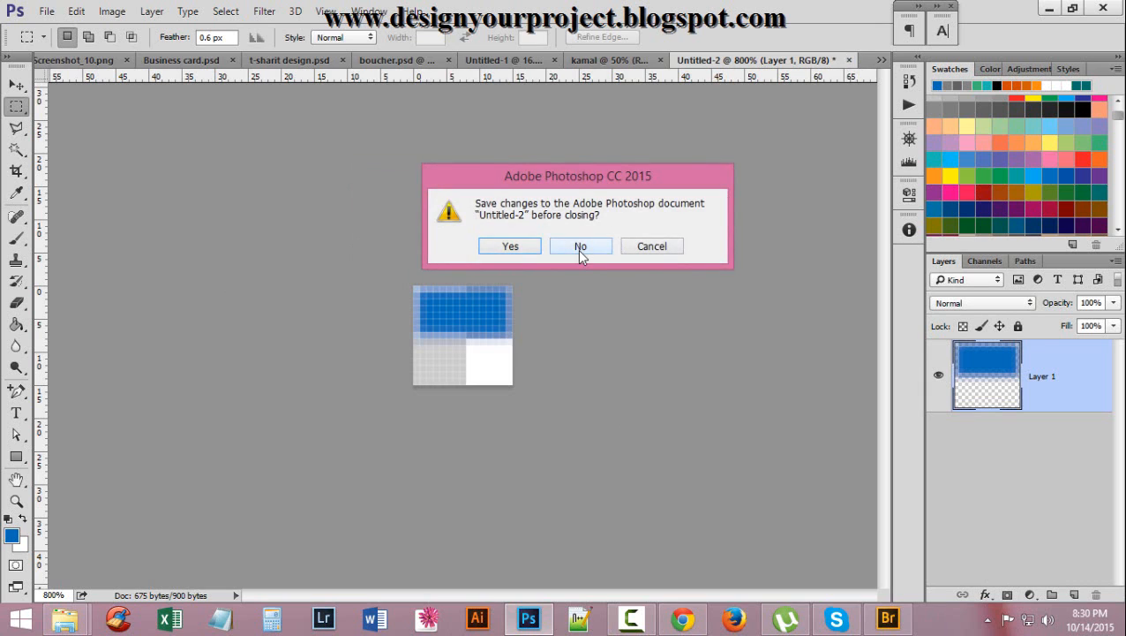
left_click(580, 247)
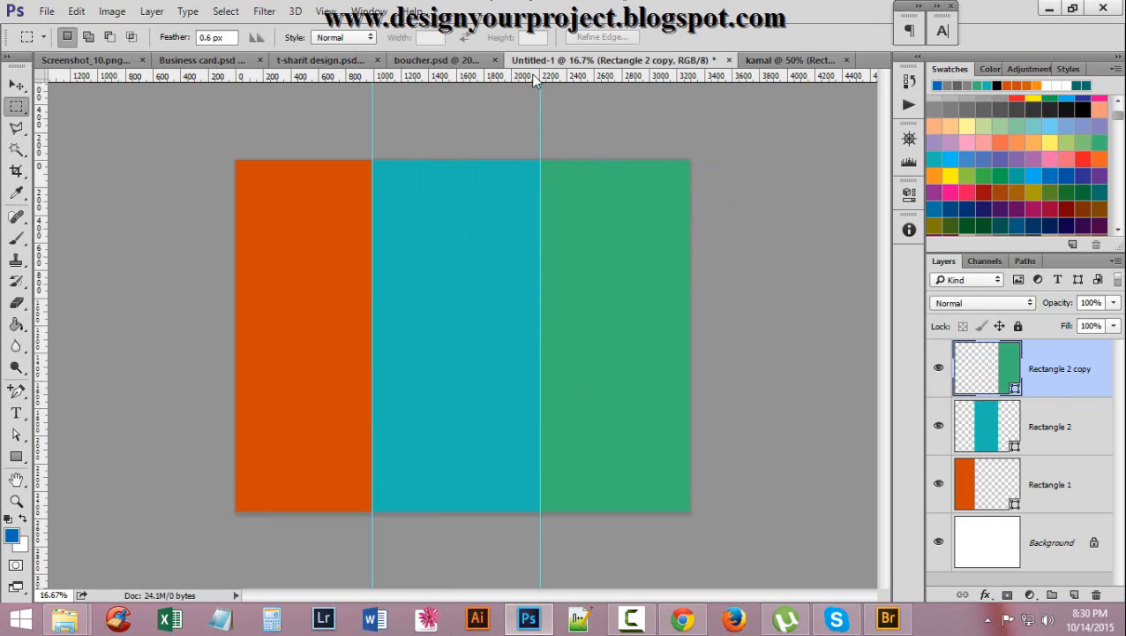
left_click(772, 62)
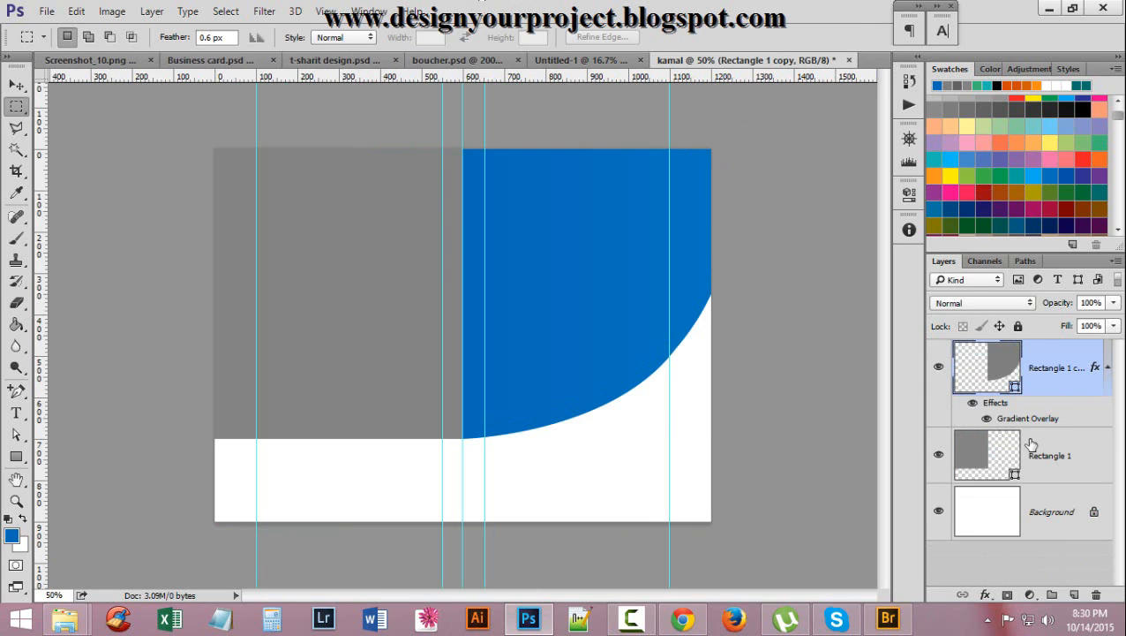
Add a Pattern Overlay to the curved shape's layer style using the newly defined bright blue stripe pattern
double_click(995, 403)
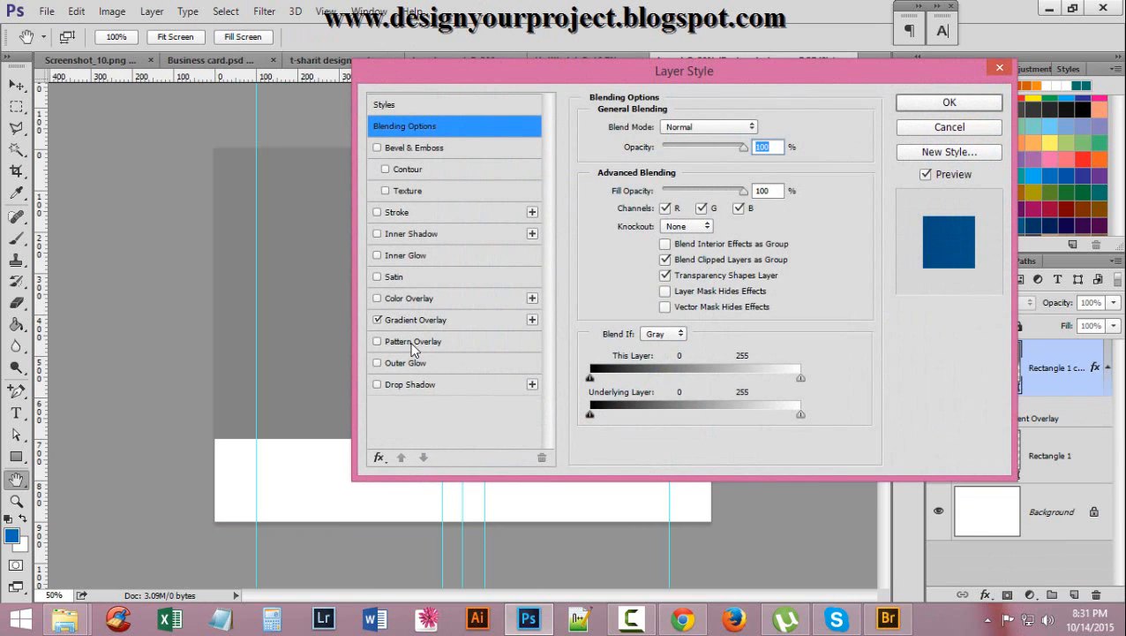
left_click(413, 343)
left_click_drag(587, 82, 966, 139)
left_click_drag(973, 96, 901, 104)
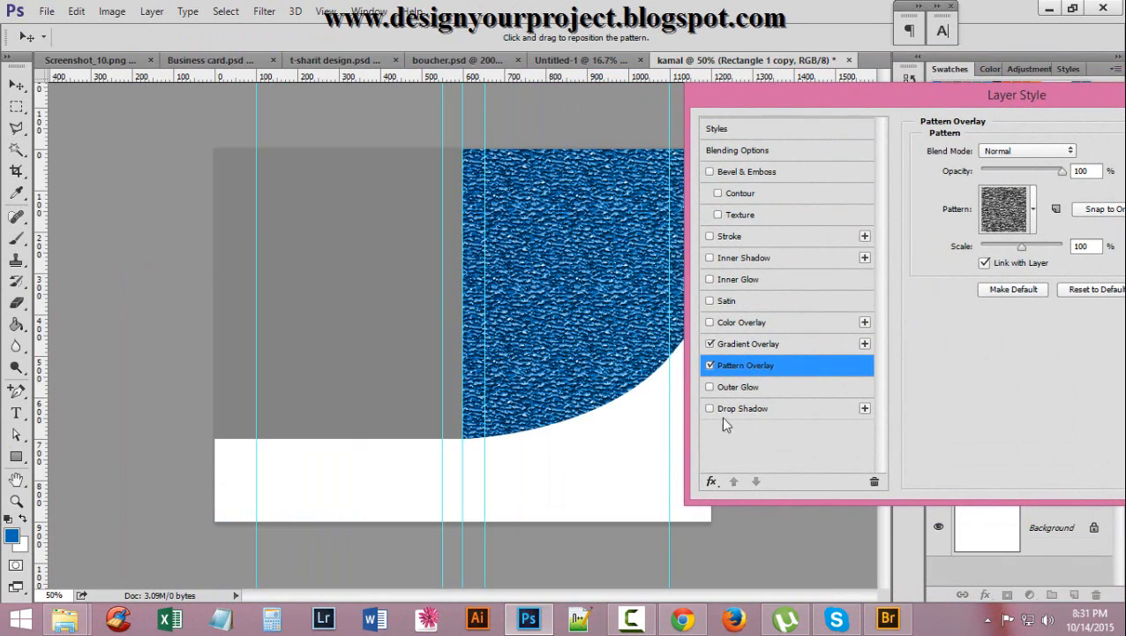
left_click(1032, 210)
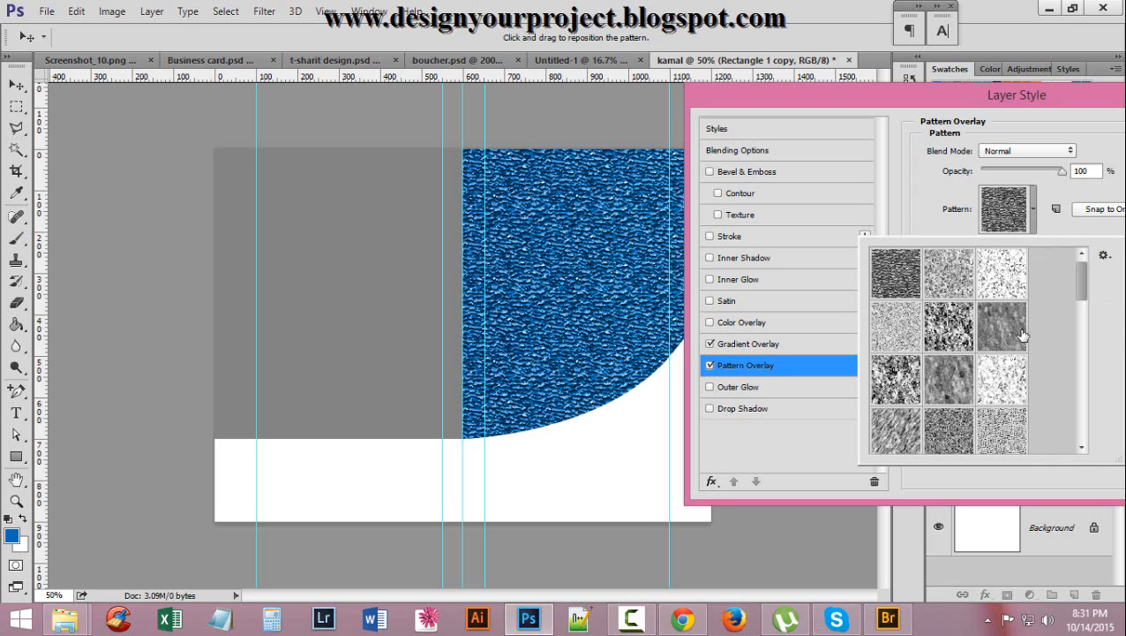
left_click_drag(1084, 292, 1078, 440)
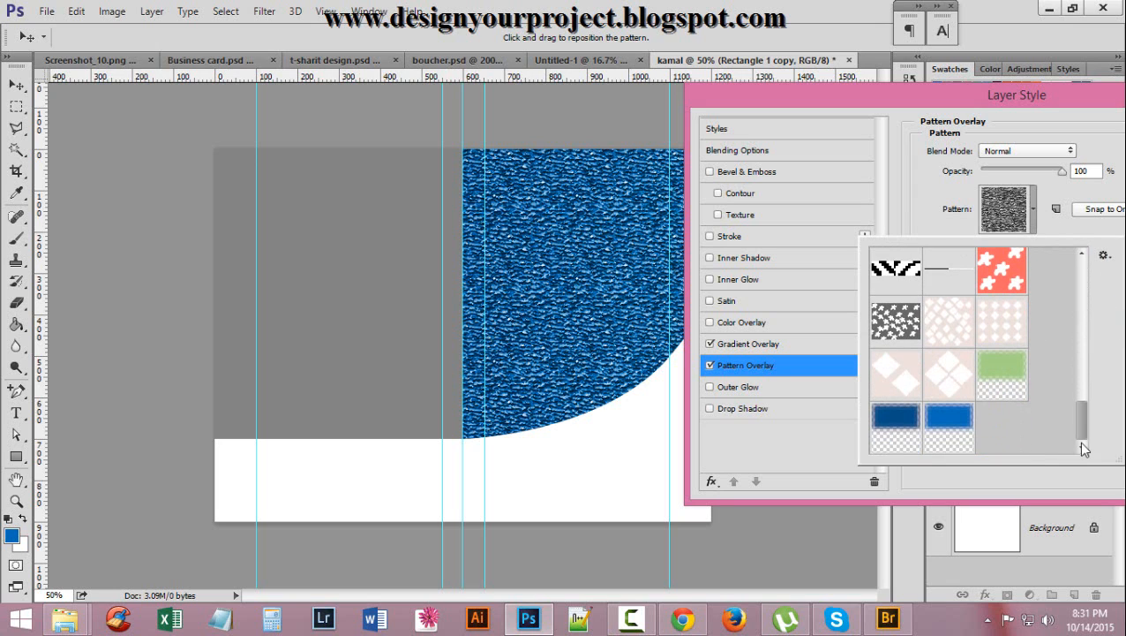
left_click(959, 422)
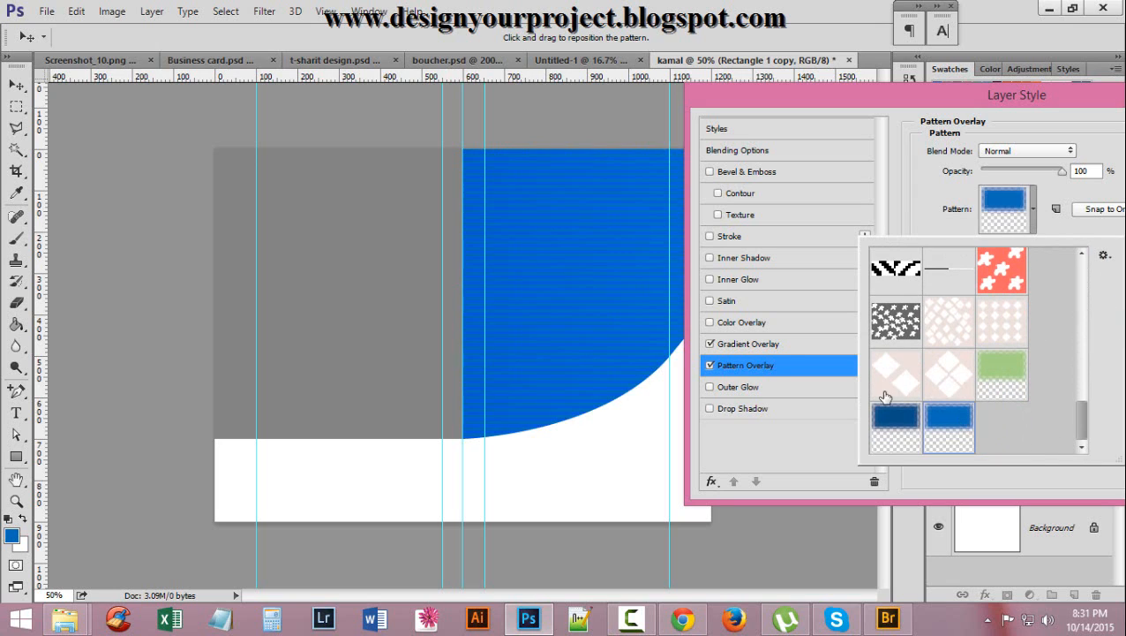
left_click_drag(889, 104, 869, 82)
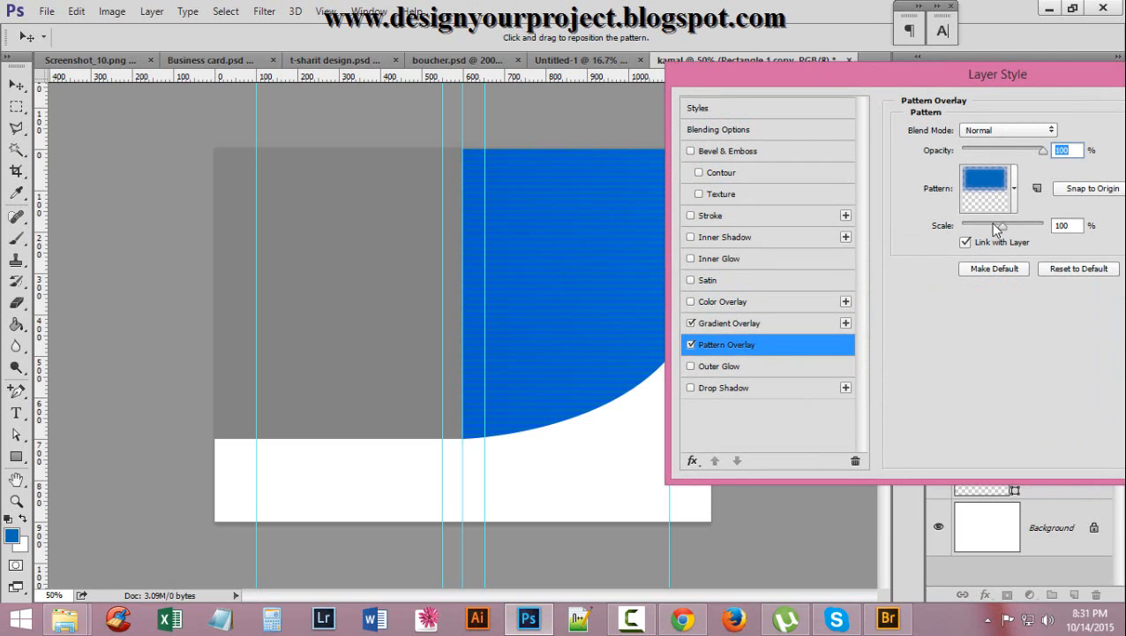
Try the Multiply, Overlay and Screen blend modes on the curved shape's pattern overlay
left_click(1024, 134)
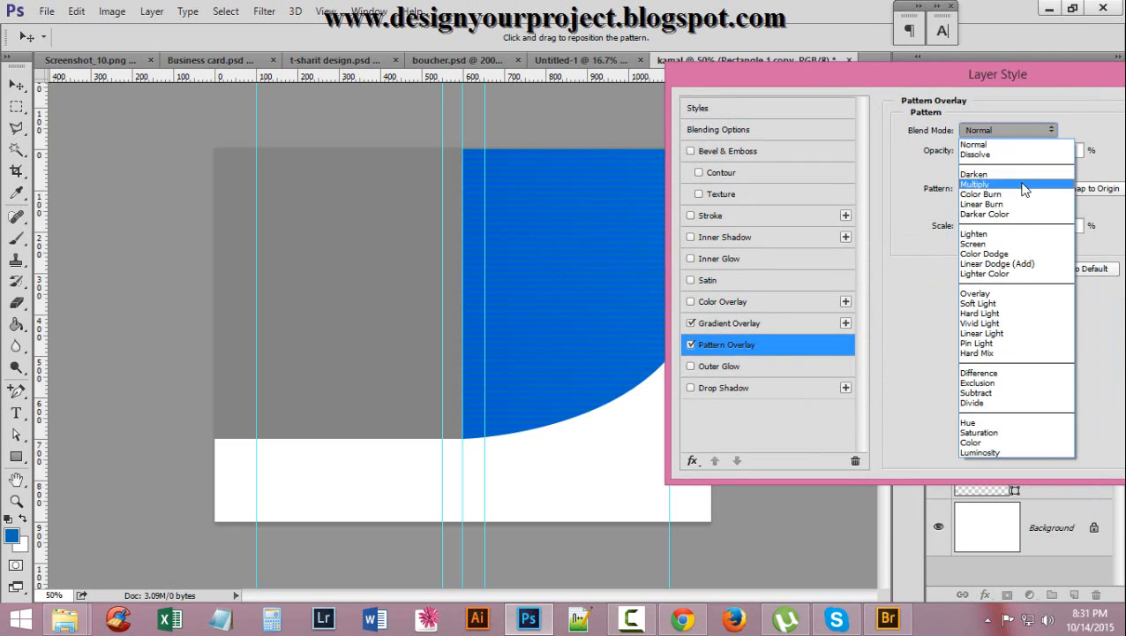
left_click(1024, 187)
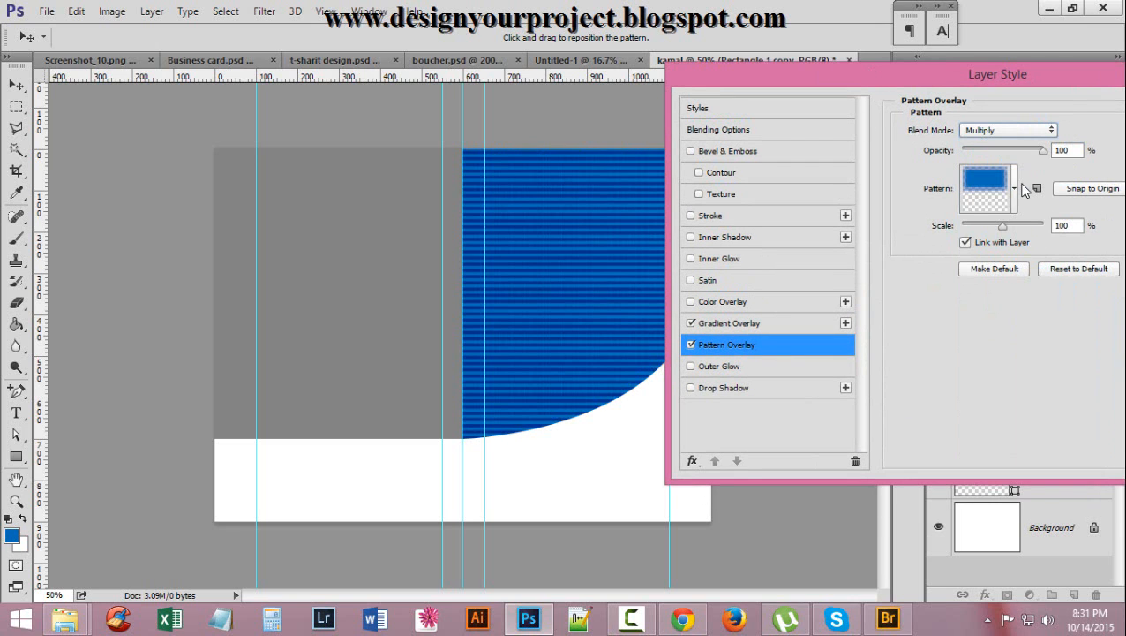
left_click(1007, 133)
left_click(986, 302)
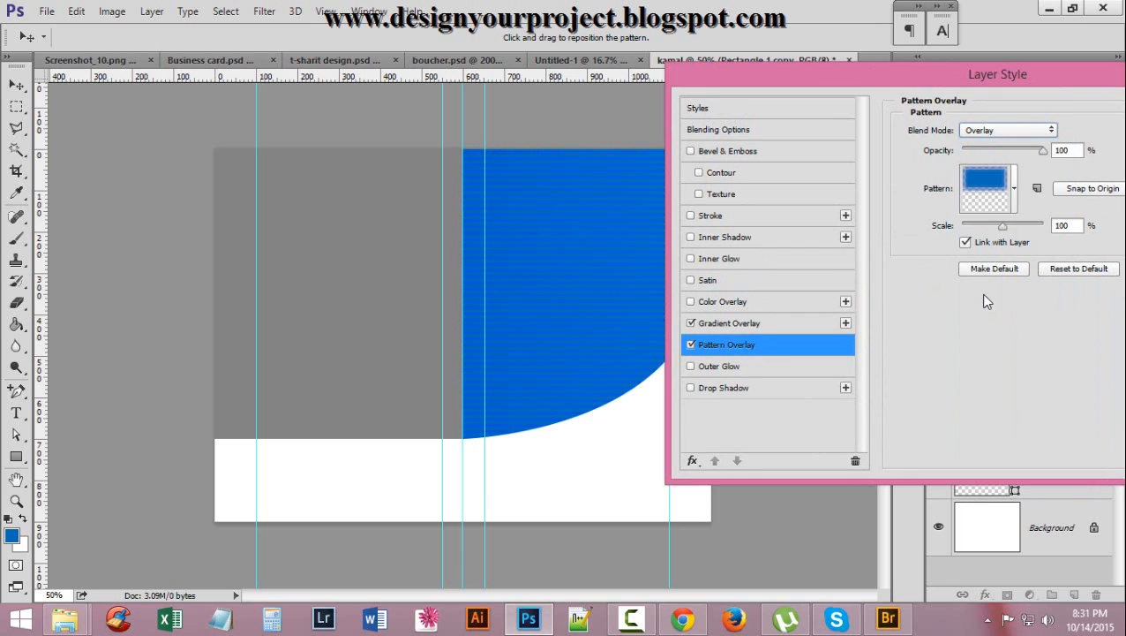
left_click(1009, 131)
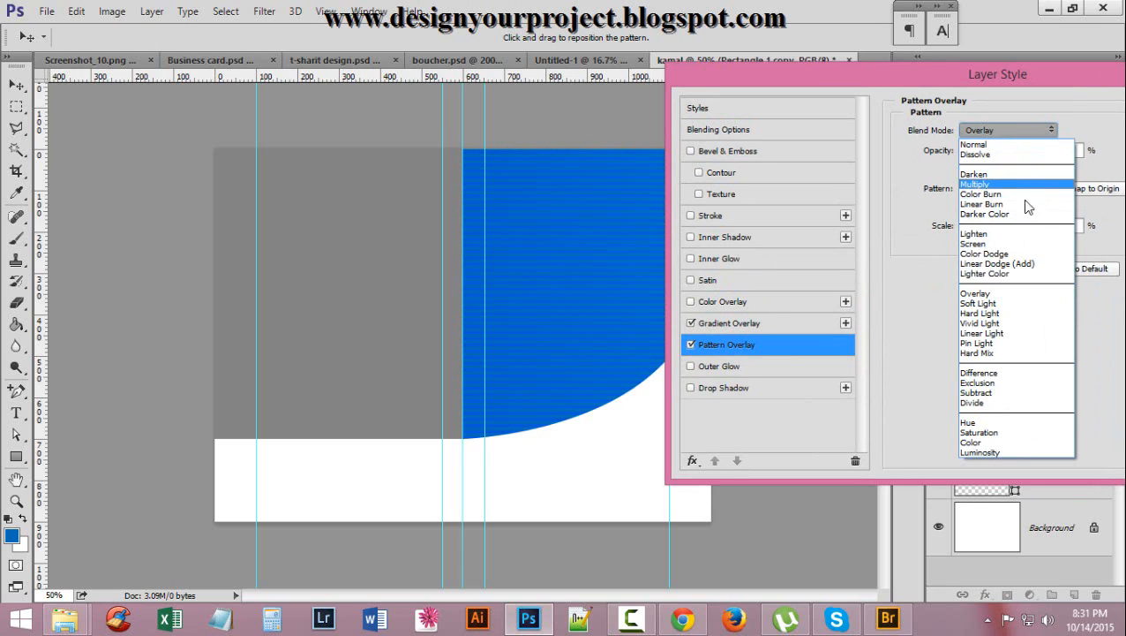
left_click(1015, 243)
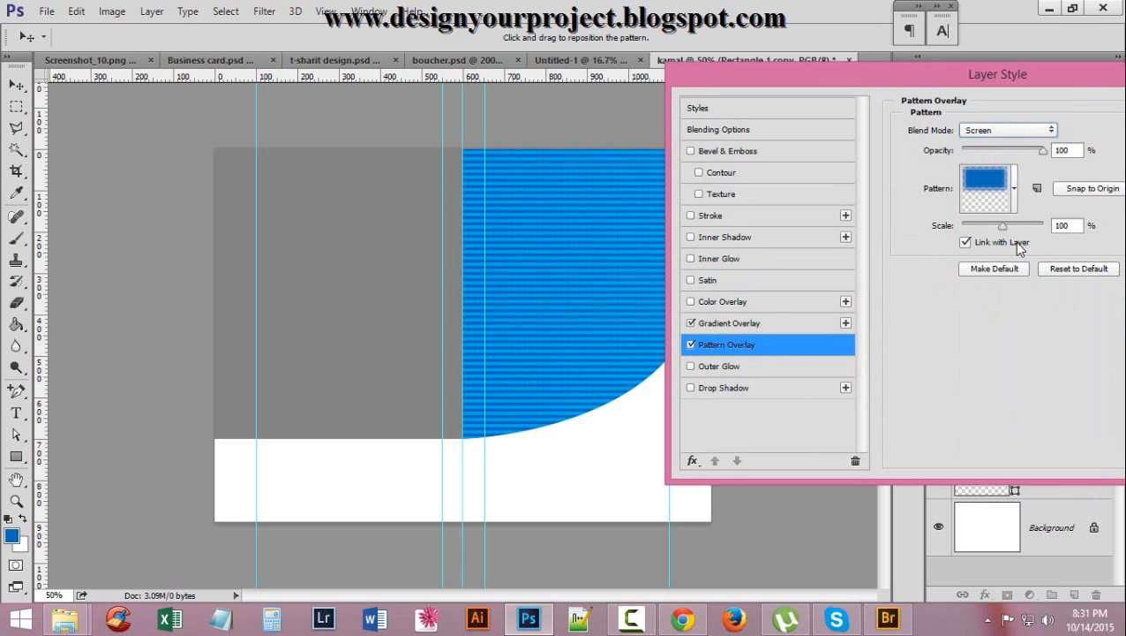
Set the pattern overlay's opacity to 46%, scale to 33% and blend mode to Overlay, and apply the layer style
left_click_drag(1042, 151, 1001, 159)
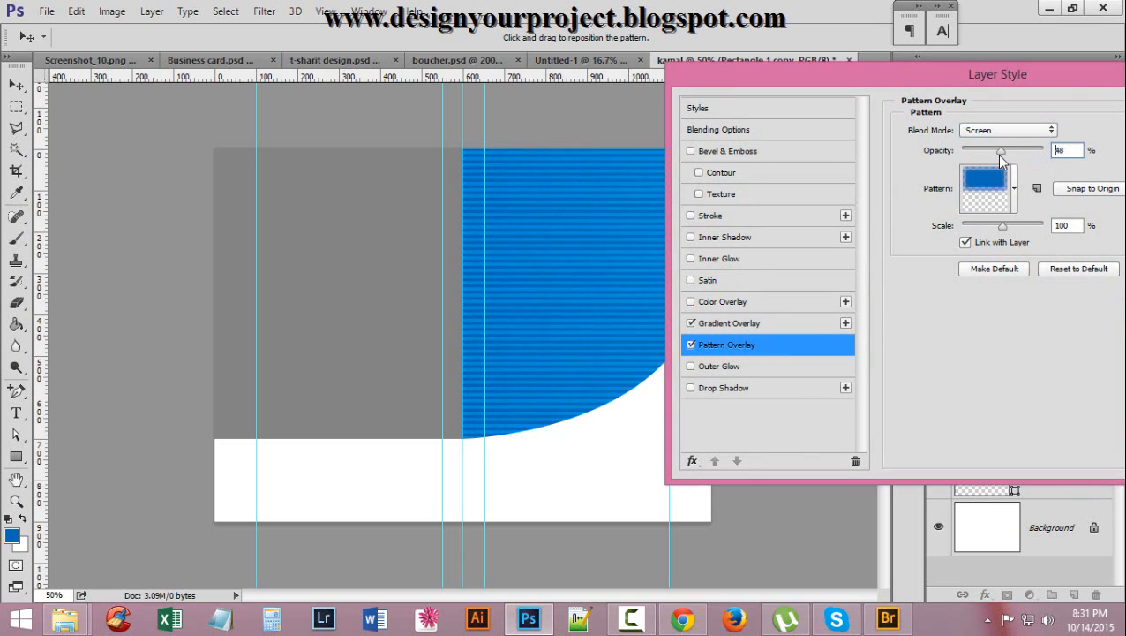
left_click_drag(999, 234, 980, 229)
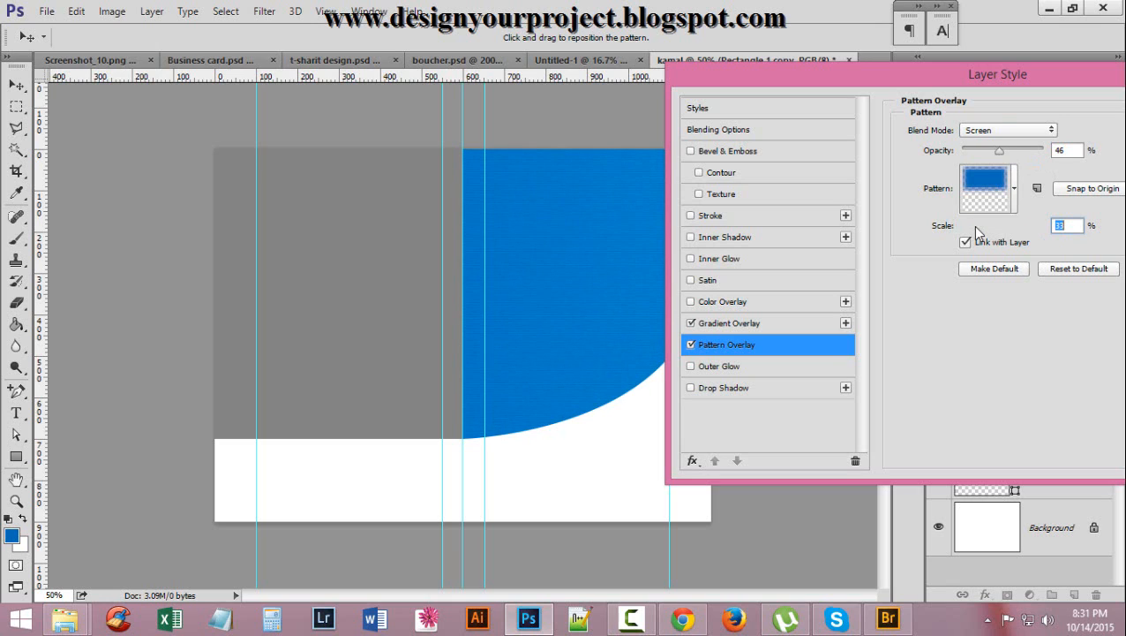
left_click_drag(989, 67, 911, 43)
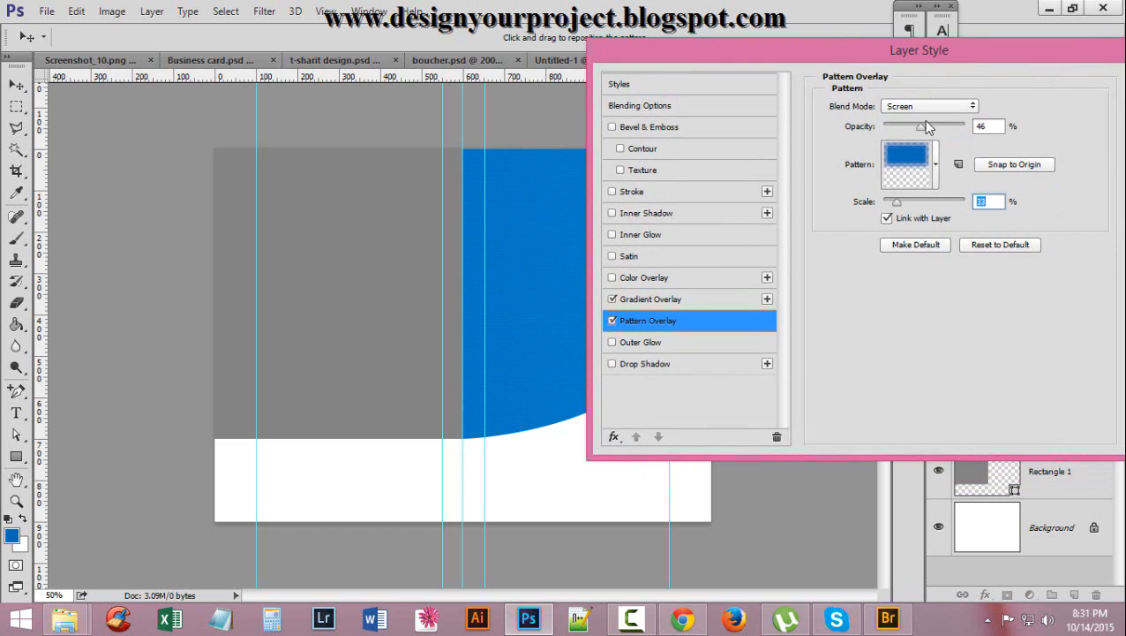
left_click(922, 107)
left_click(914, 247)
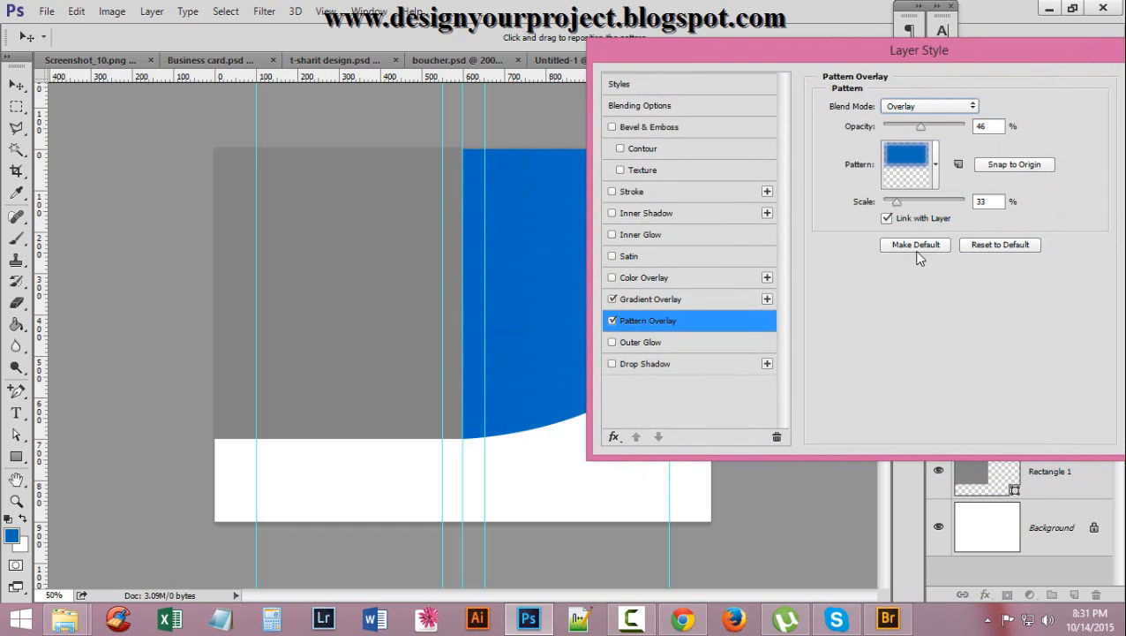
left_click_drag(730, 64, 695, 67)
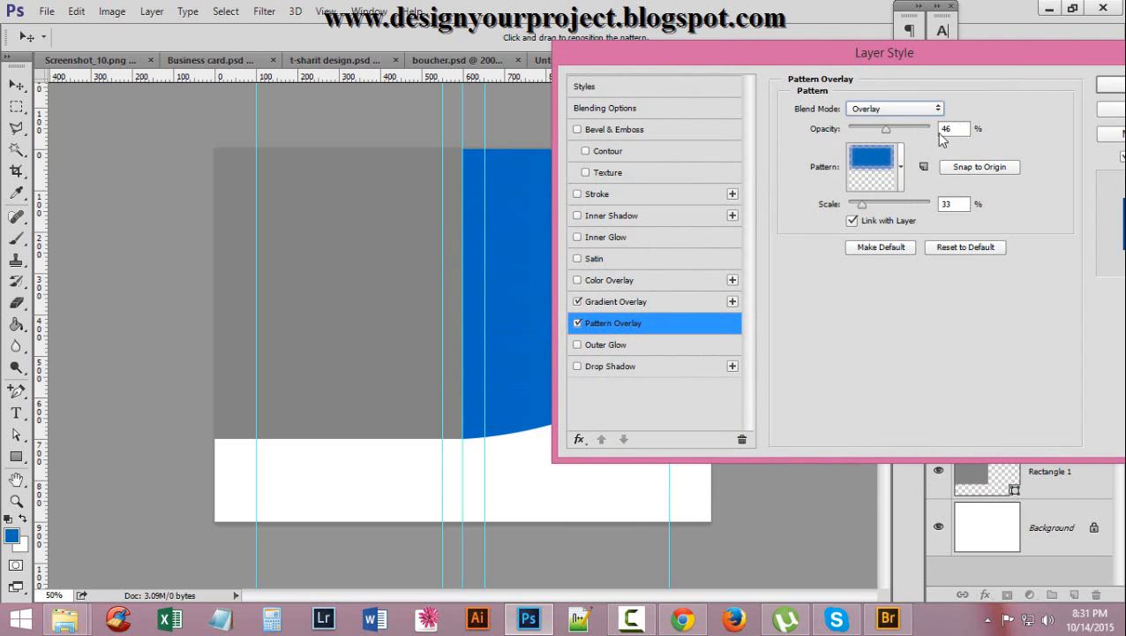
left_click(1114, 85)
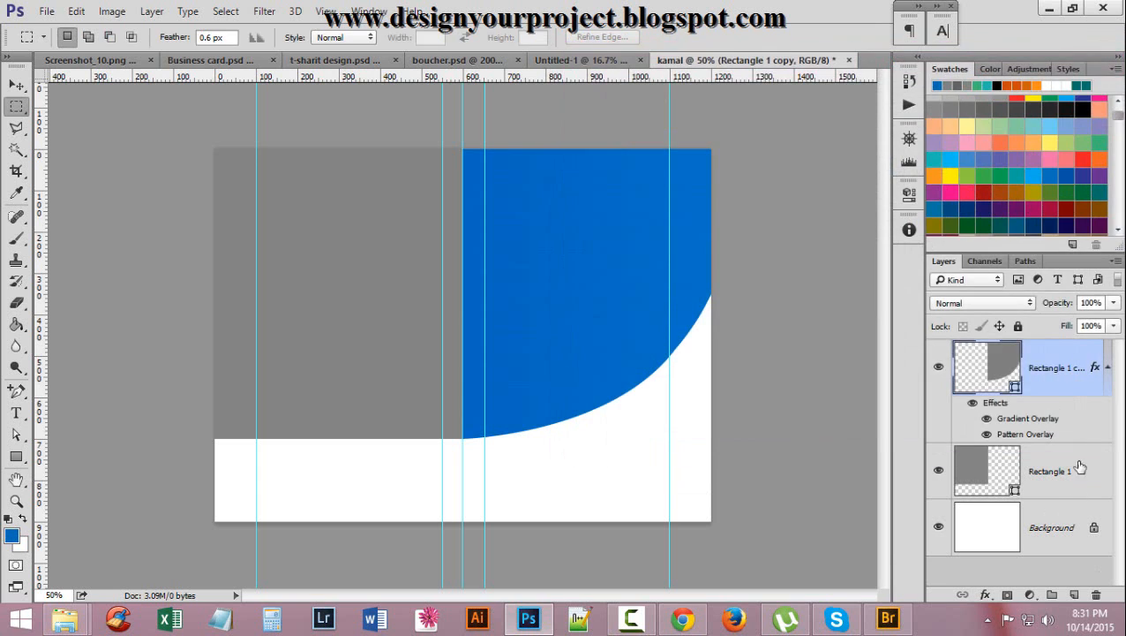
Copy the curved shape's layer style and paste it onto the gray Rectangle 1 layer
right_click(1069, 385)
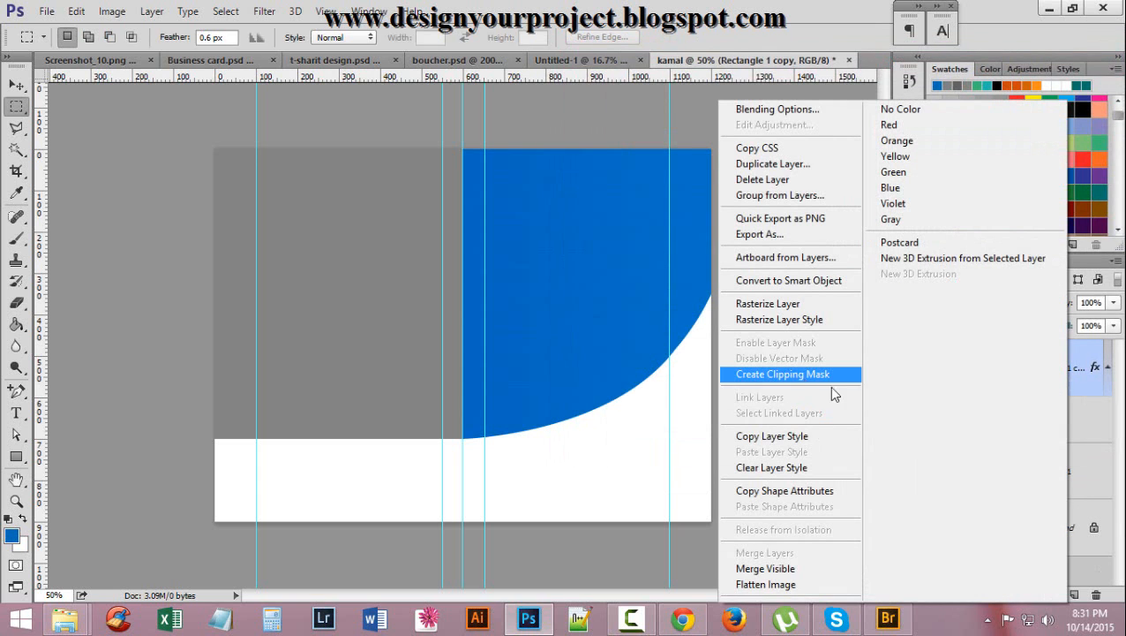
left_click(817, 445)
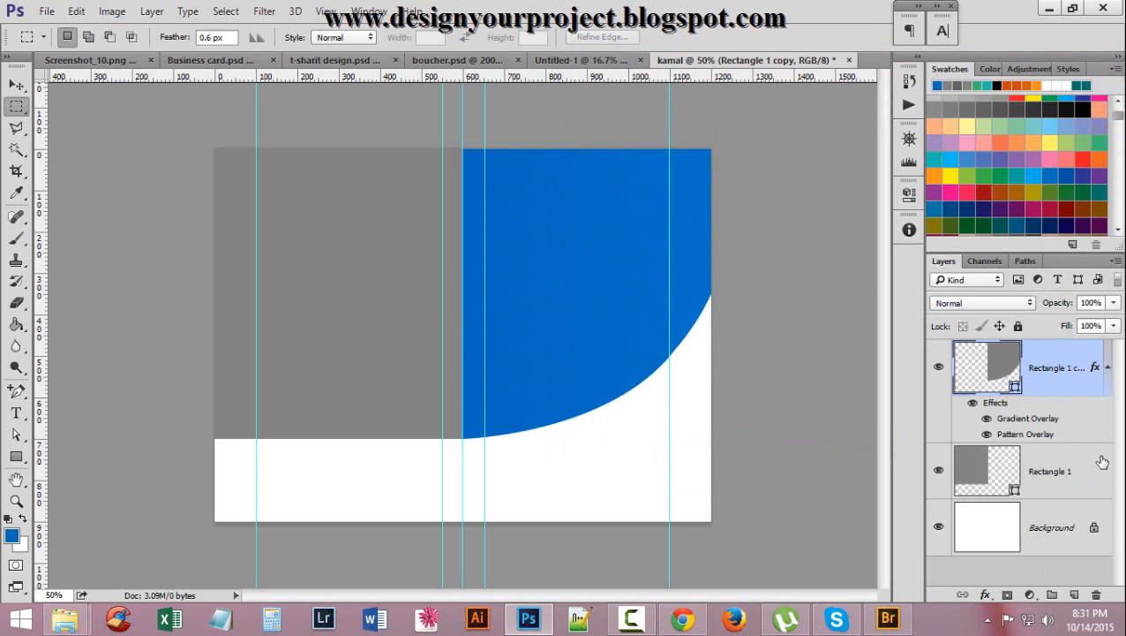
right_click(1094, 462)
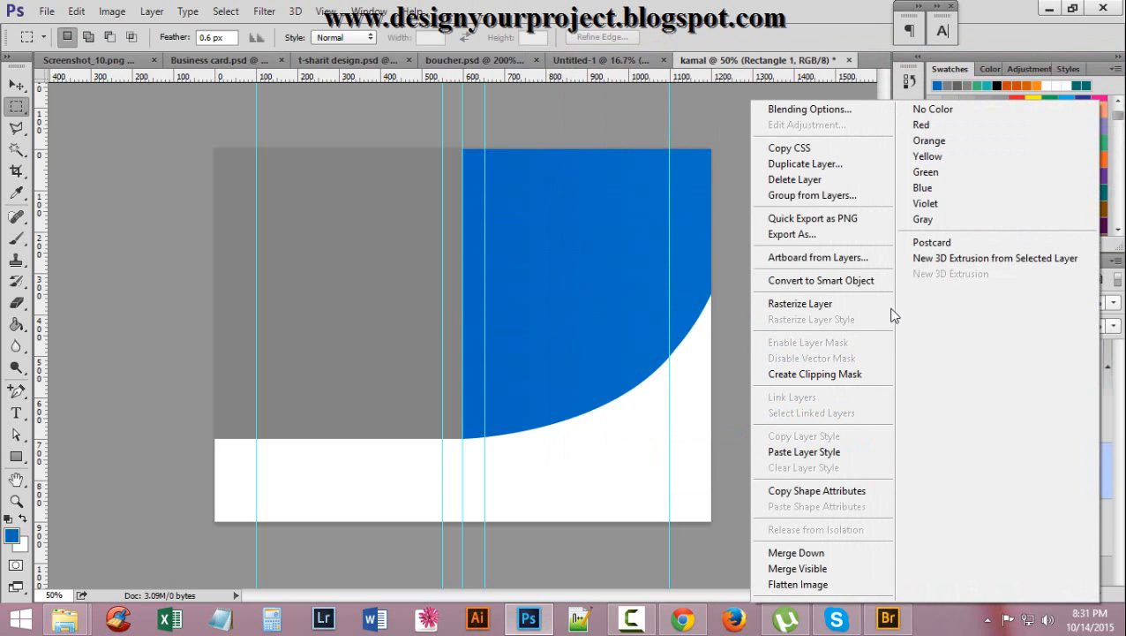
left_click(841, 458)
Examine the line texture on the blue cover panels at close range
left_click(545, 279)
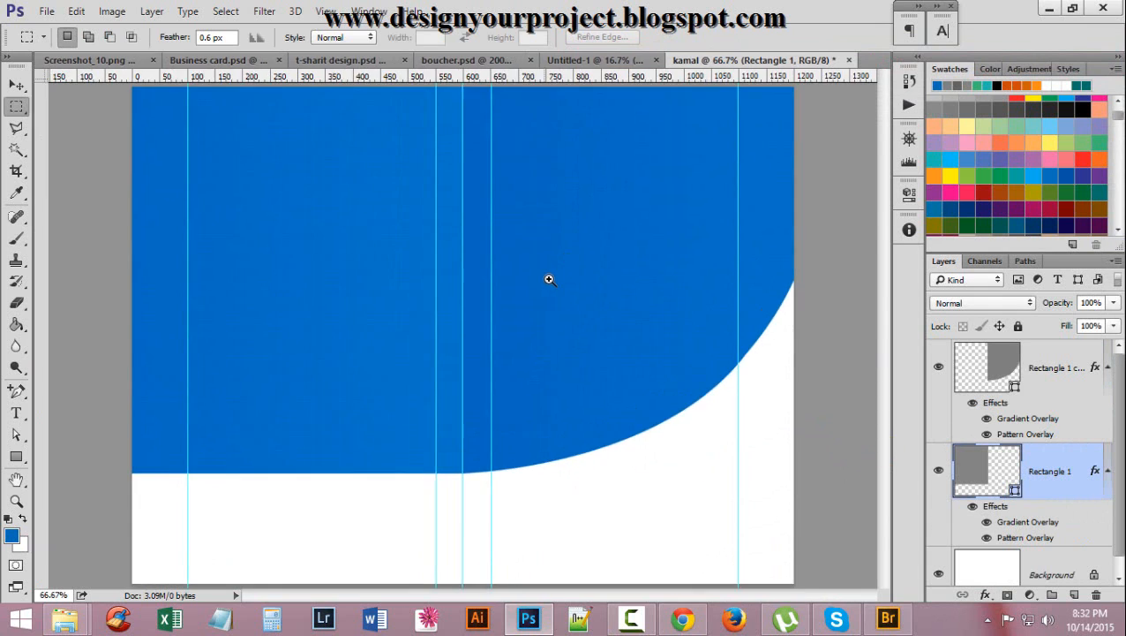
left_click(588, 280)
left_click(589, 281, "alt")
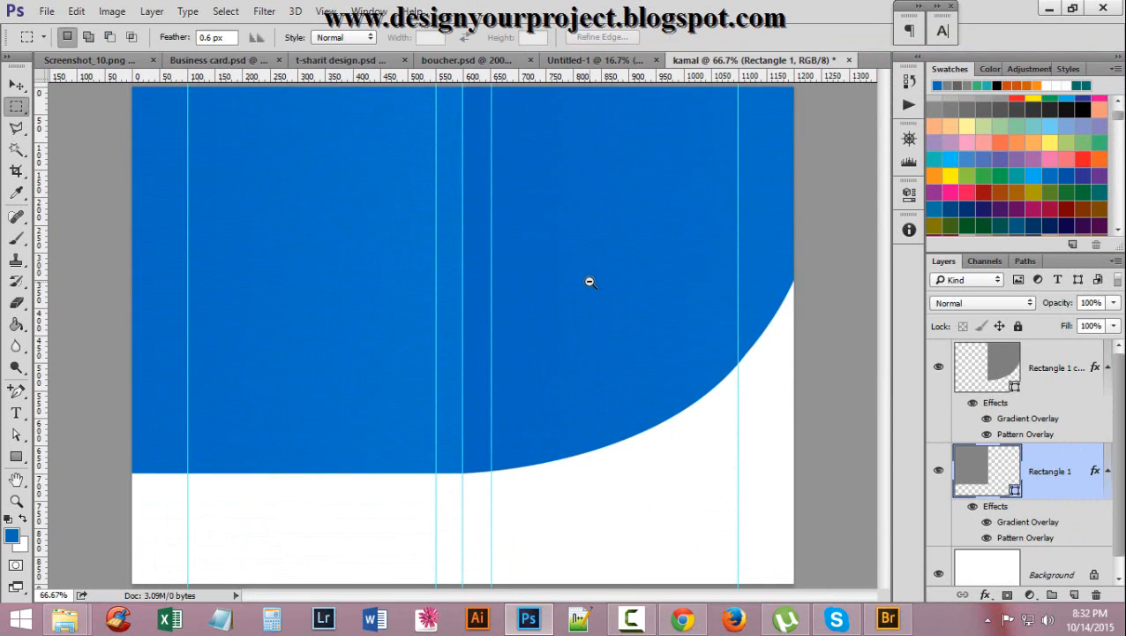
left_click(558, 235, "alt")
left_click(557, 235)
left_click(558, 235)
left_click(558, 235)
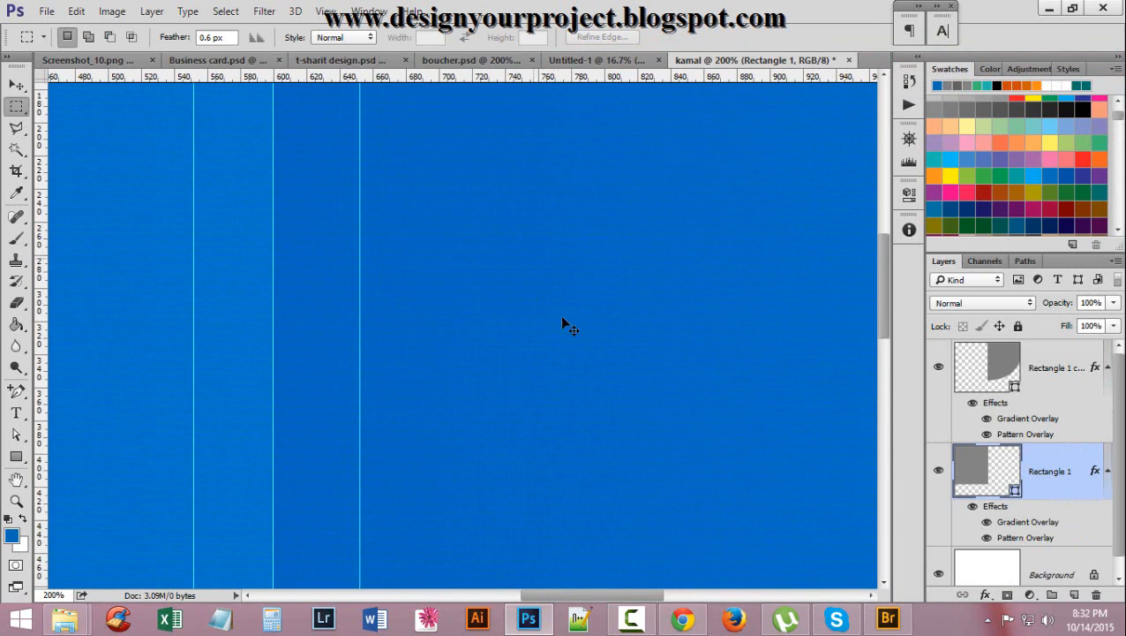
left_click(581, 380, "alt")
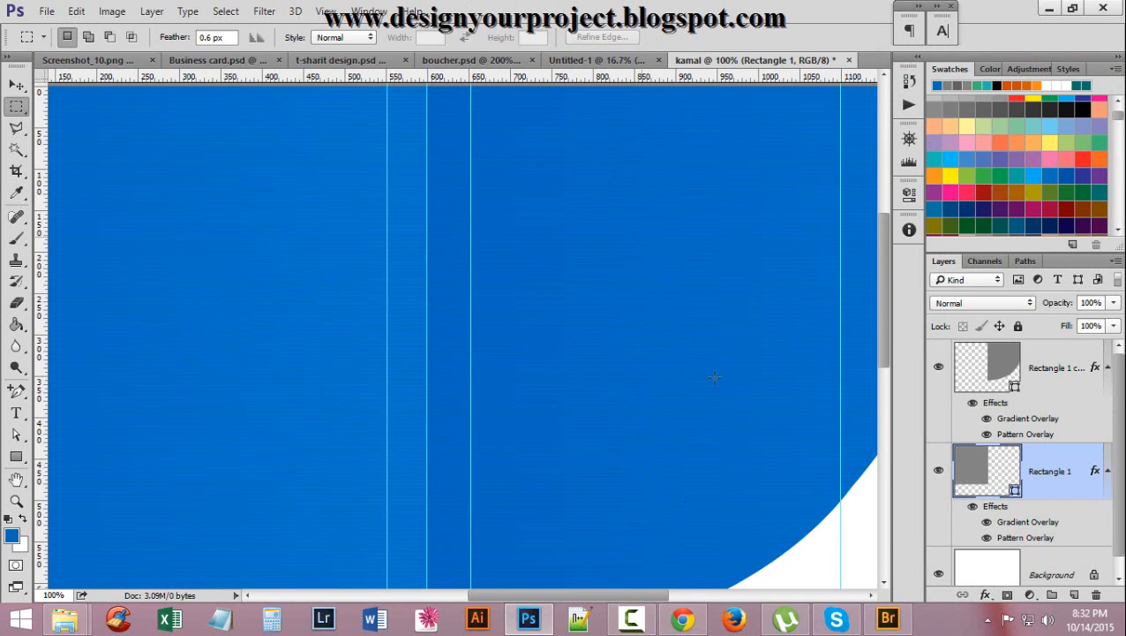
Compare the line texture with the green design in boucher.psd and return to the lower part of the blue brochure
left_click(594, 59)
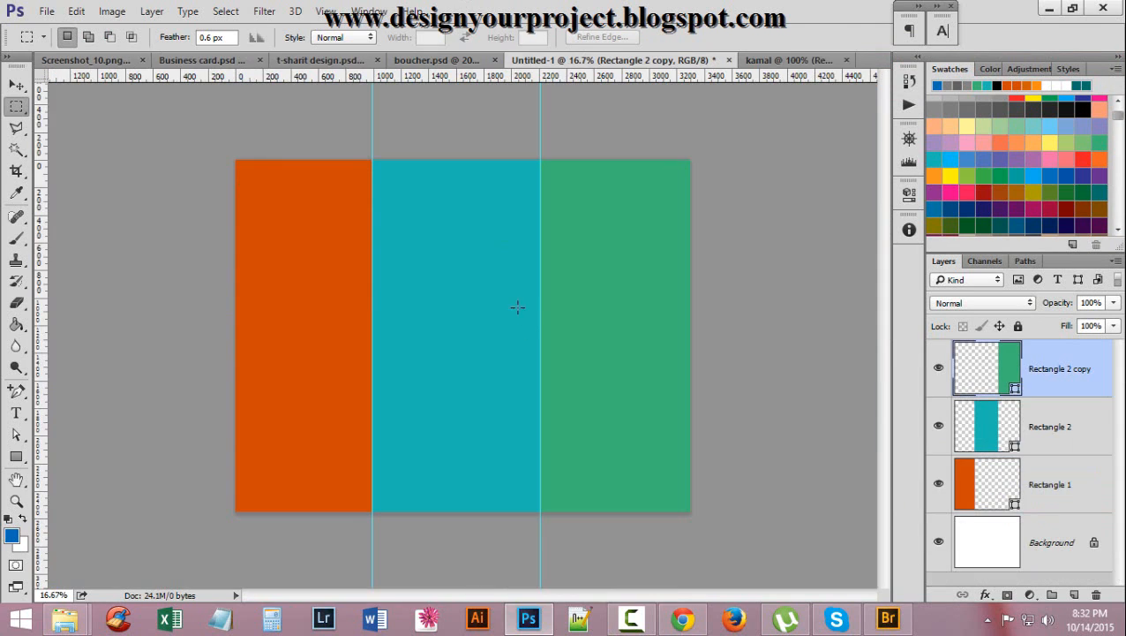
left_click(436, 60)
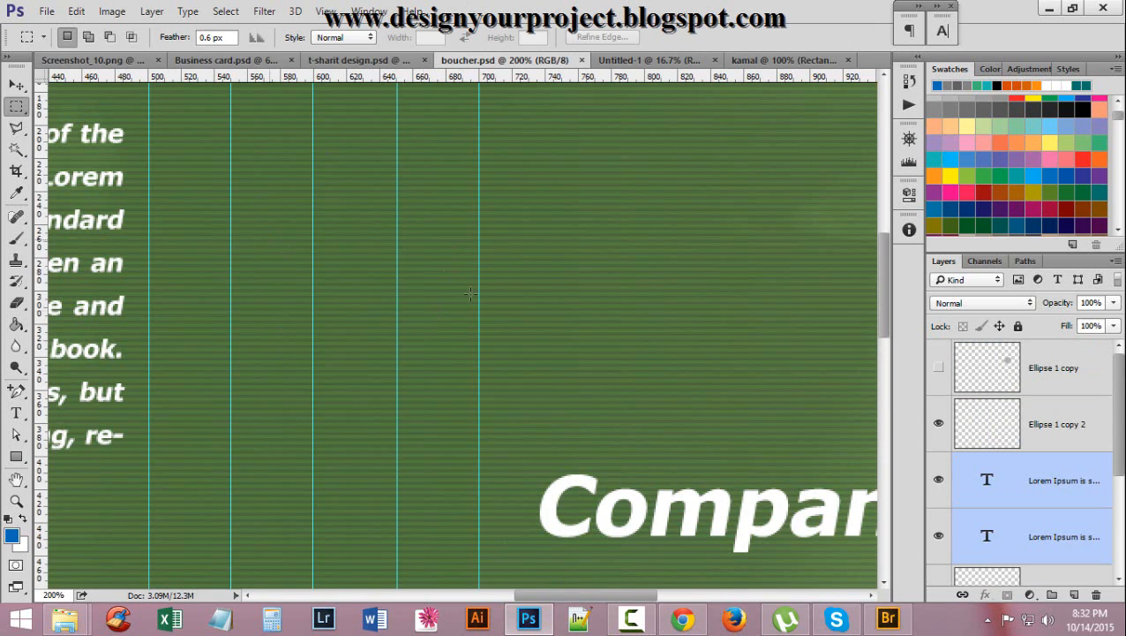
left_click(545, 221, "alt")
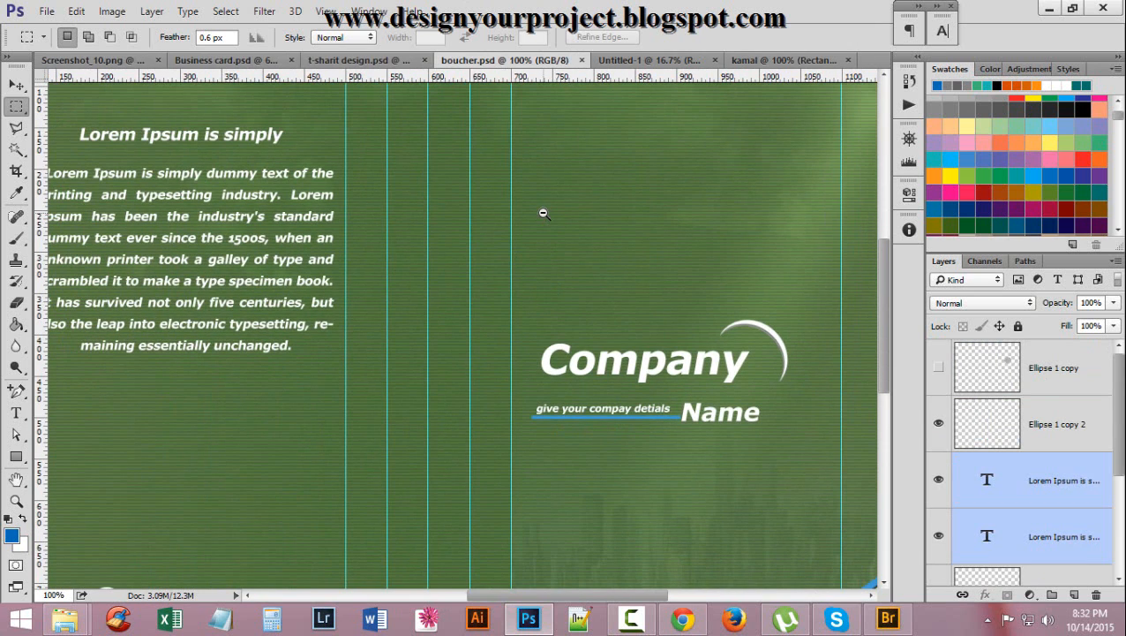
left_click(766, 60)
left_click_drag(655, 472, 632, 280)
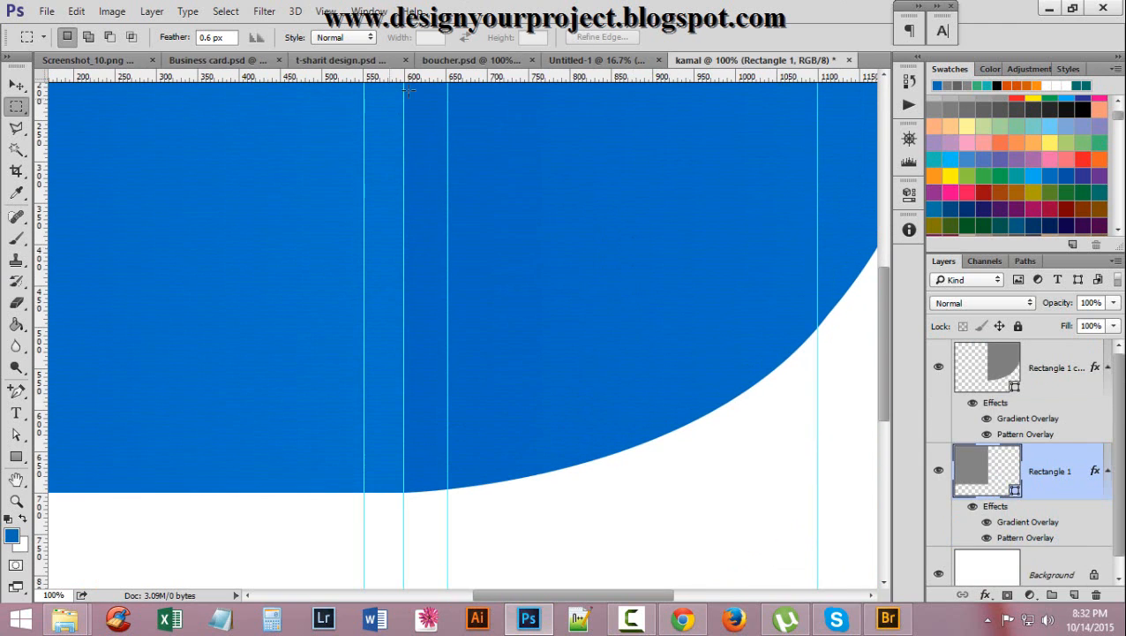
Examine the lower curved edge of the green design in boucher.psd and return to the blue brochure document
left_click(477, 61)
left_click_drag(591, 428, 566, 262)
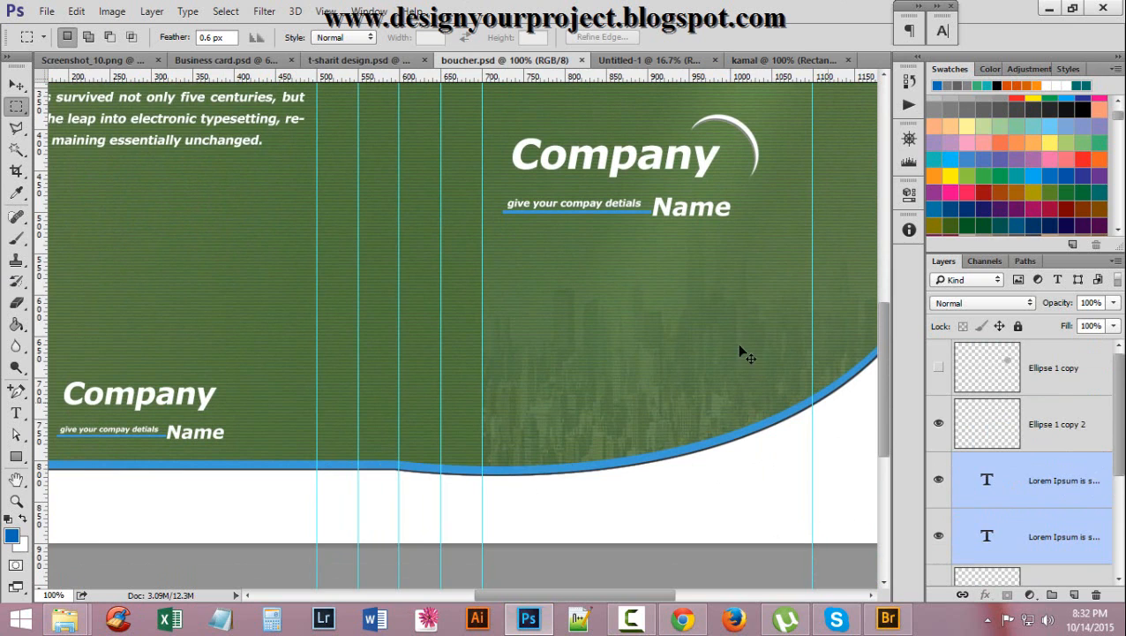
left_click(704, 341, "alt")
left_click(777, 60)
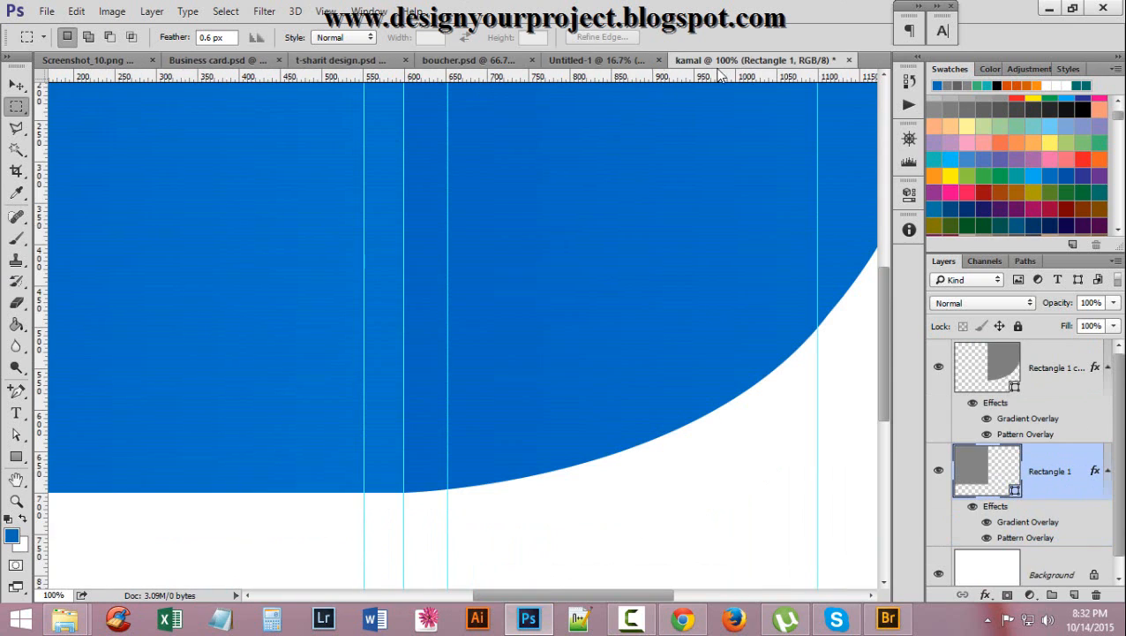
Duplicate the curved shape and Rectangle 1 layers together and put the two copies in a group
left_click(1078, 375, "shift")
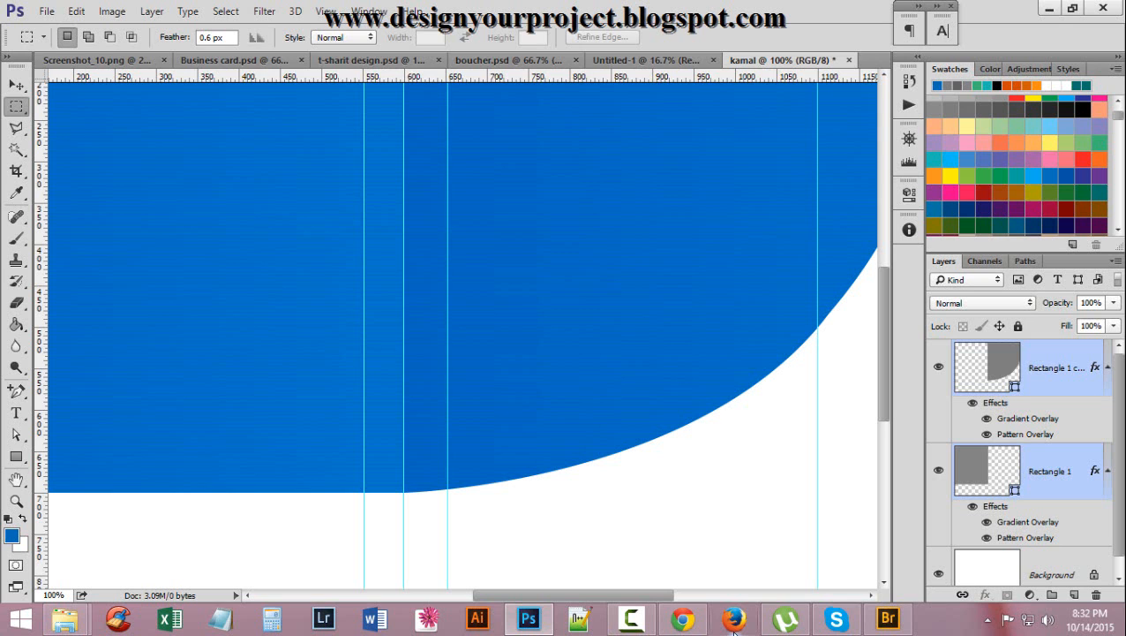
key("ctrl+j")
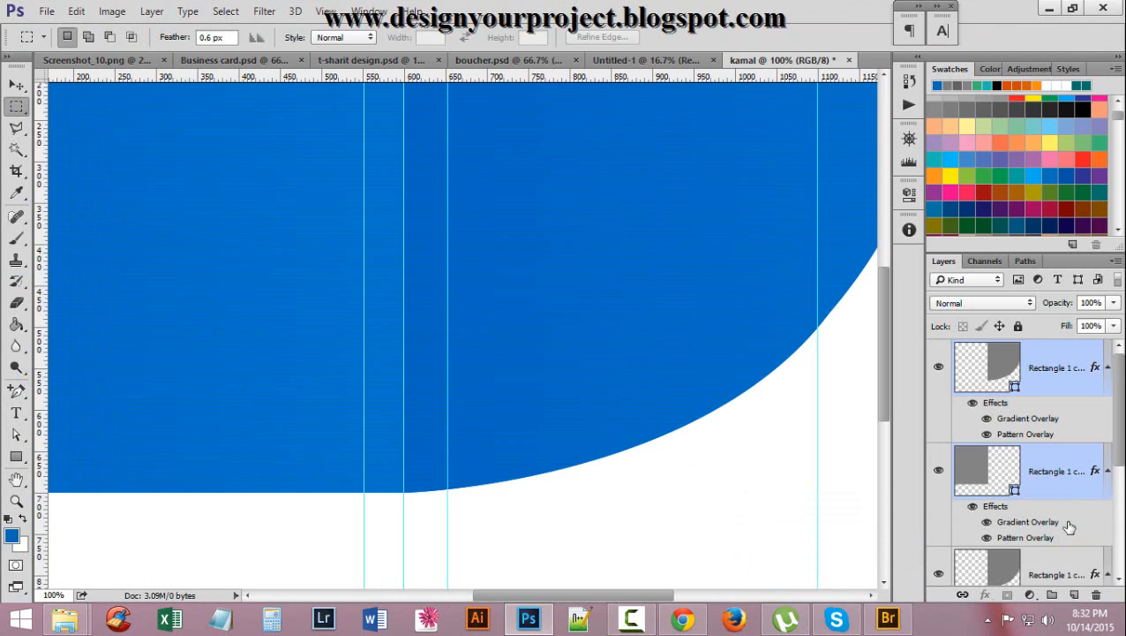
key("ctrl+g")
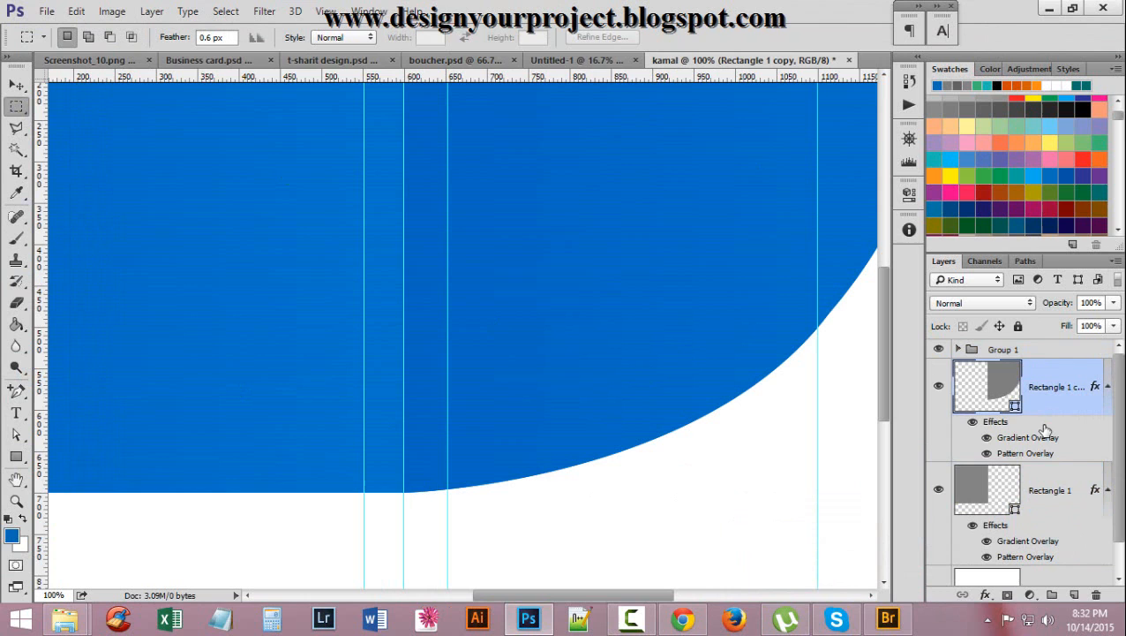
Clear the layer style from the original Rectangle 1 copy and Rectangle 1 layers below the group
left_click(1038, 487, "ctrl")
right_click(1042, 405)
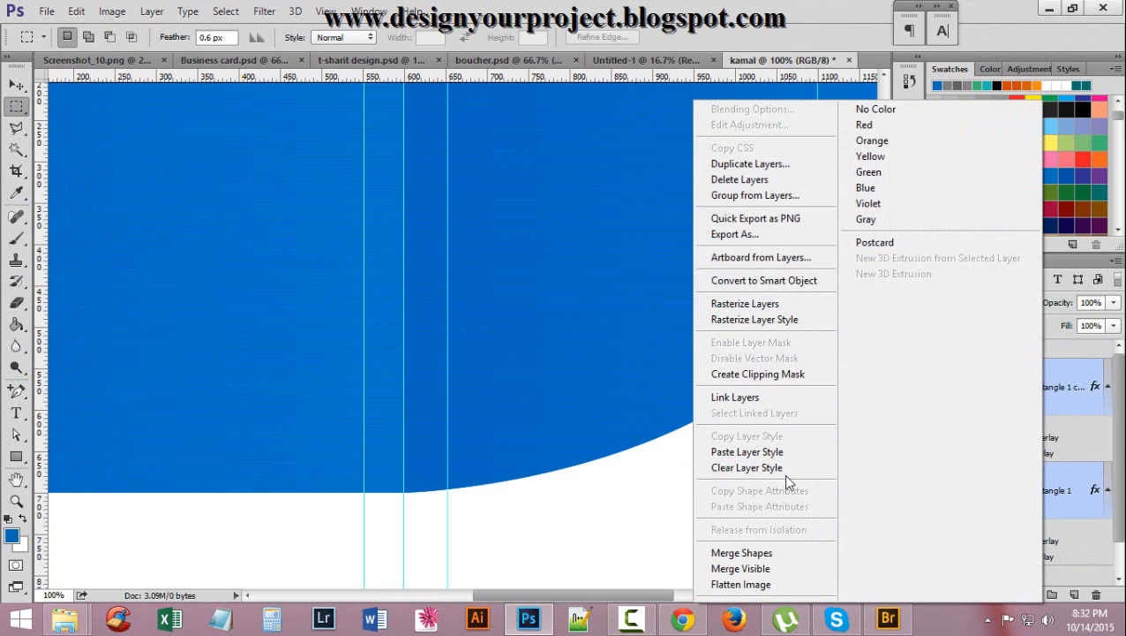
left_click(762, 472)
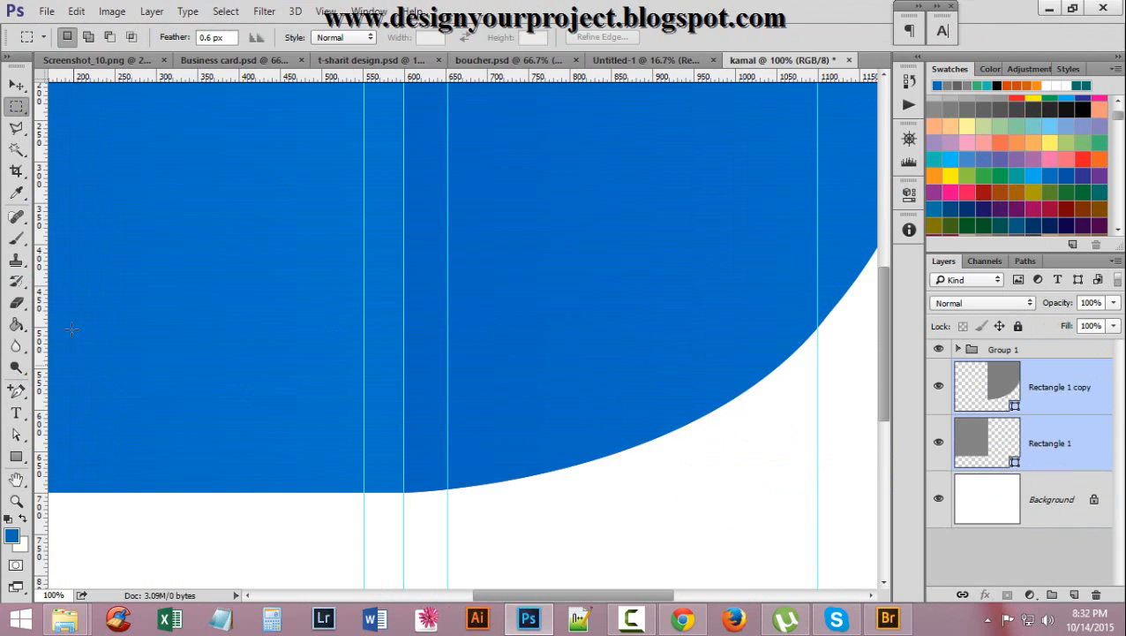
Nudge the two unstyled gray shapes down a few pixels so they form a thin border below the blue panels
left_click(16, 84)
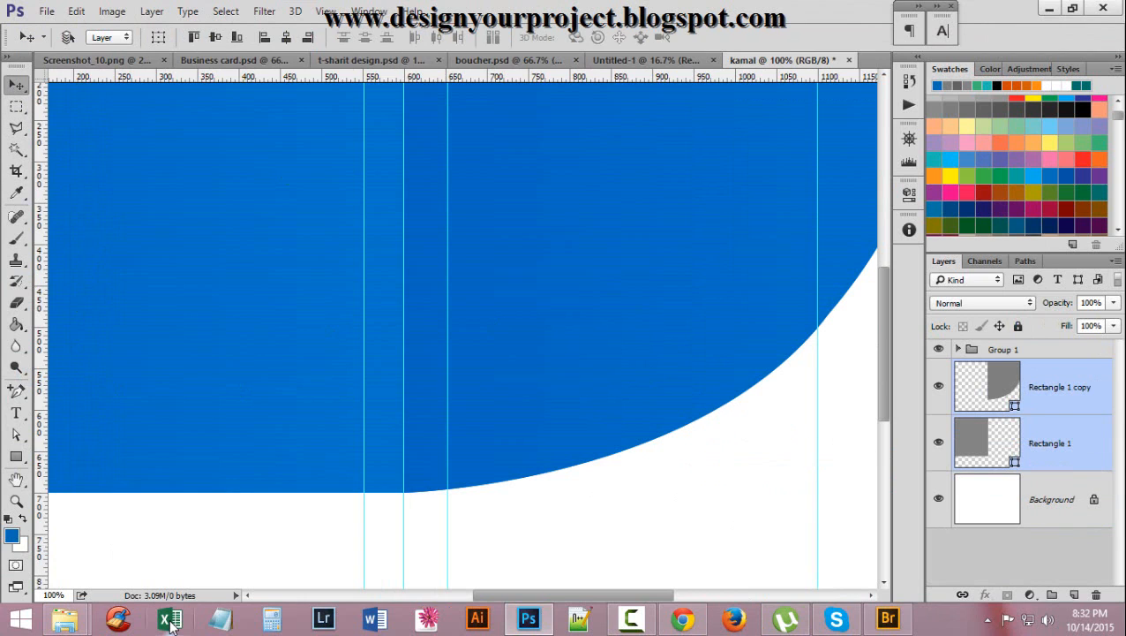
key("Down")
key("Down")
key("Down")
key("Down")
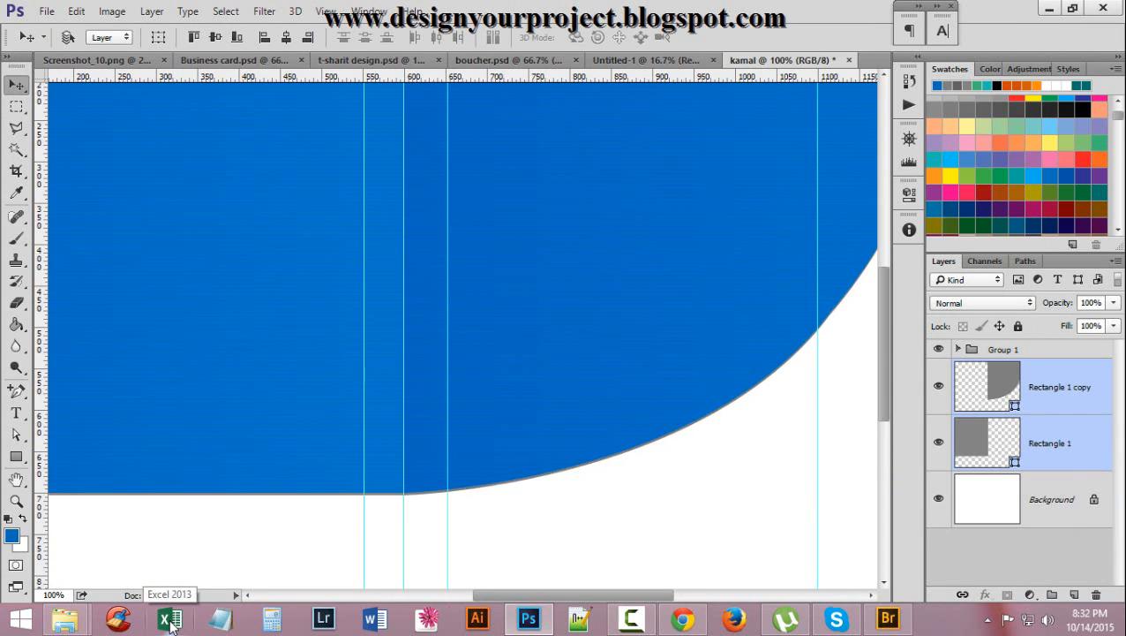
key("Down")
key("Down")
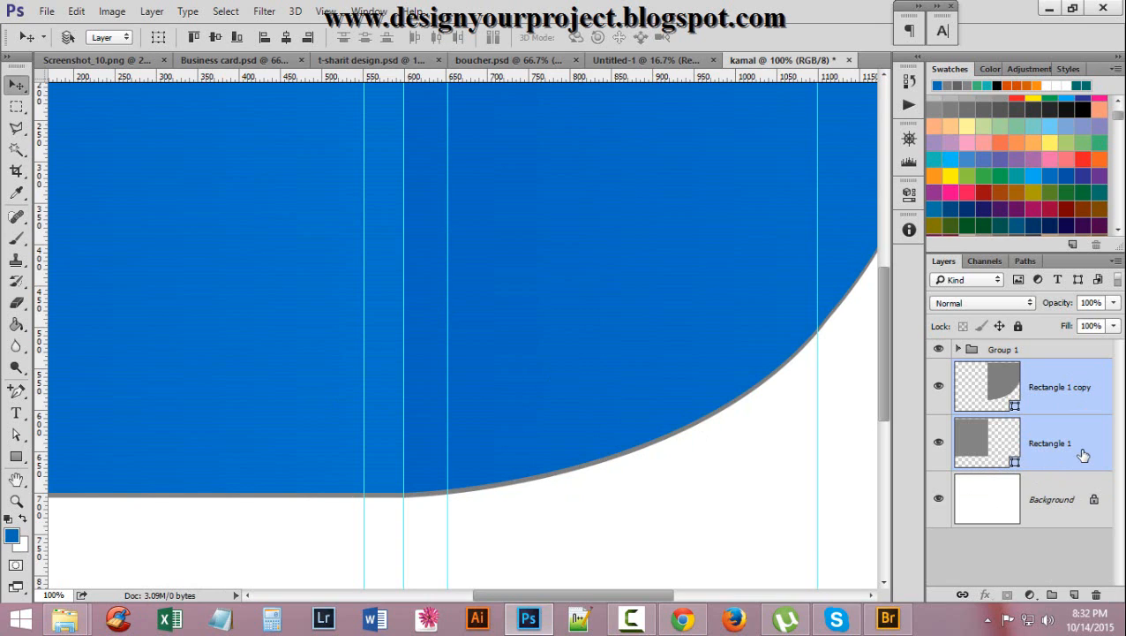
Compare the gray border across the whole brochure with the blue edge stripe in boucher.psd, and return to the brochure
left_click(532, 390, "ctrl")
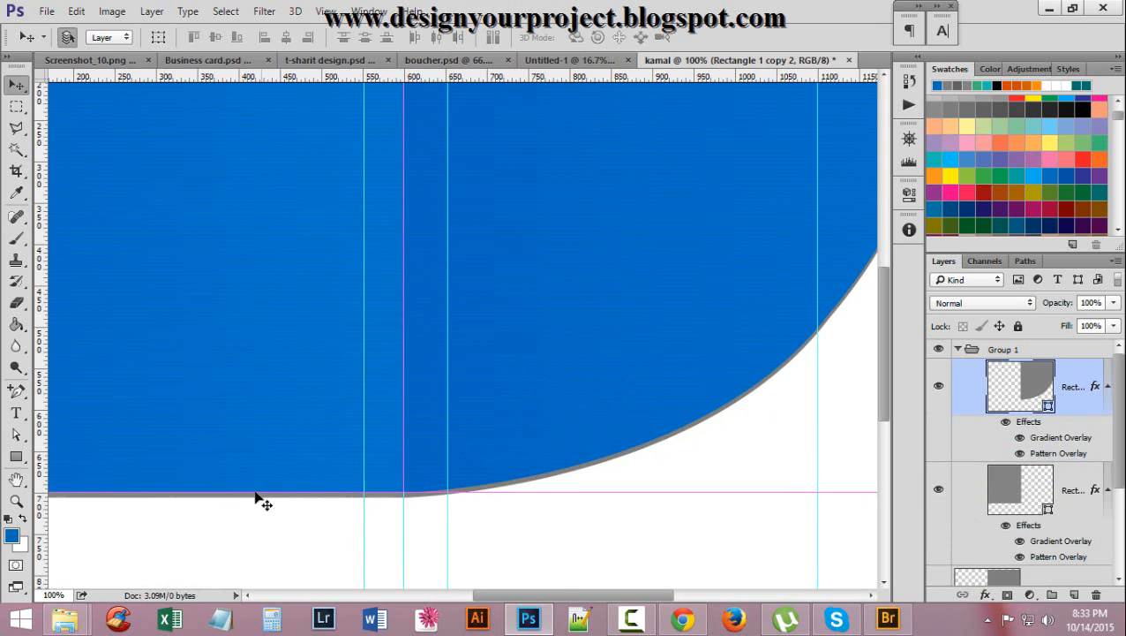
key("ctrl+minus")
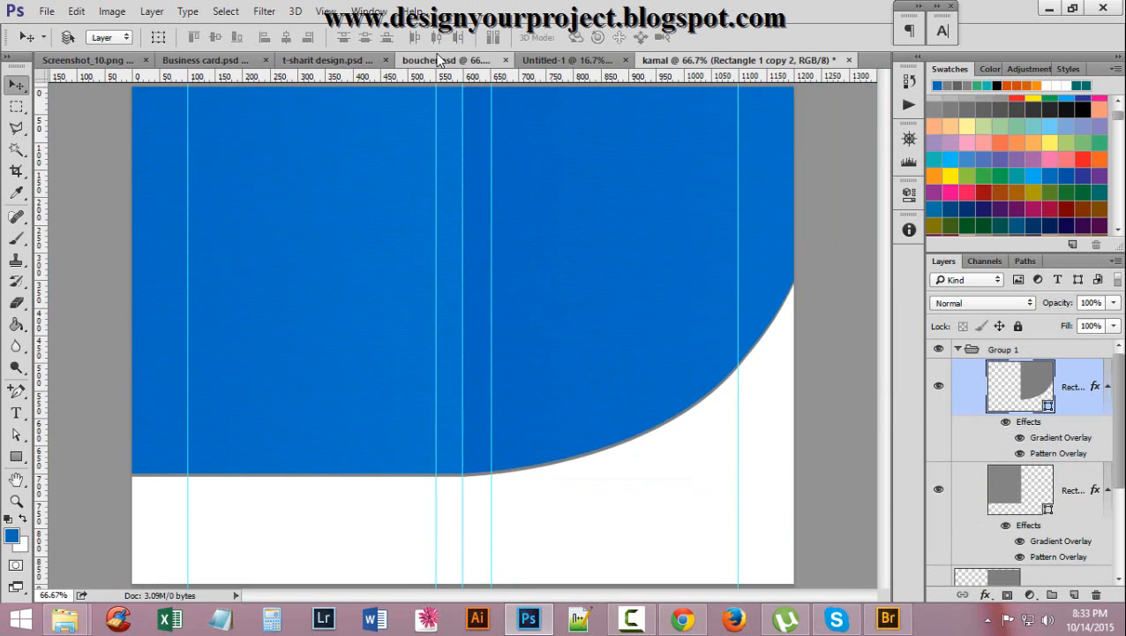
left_click(439, 59)
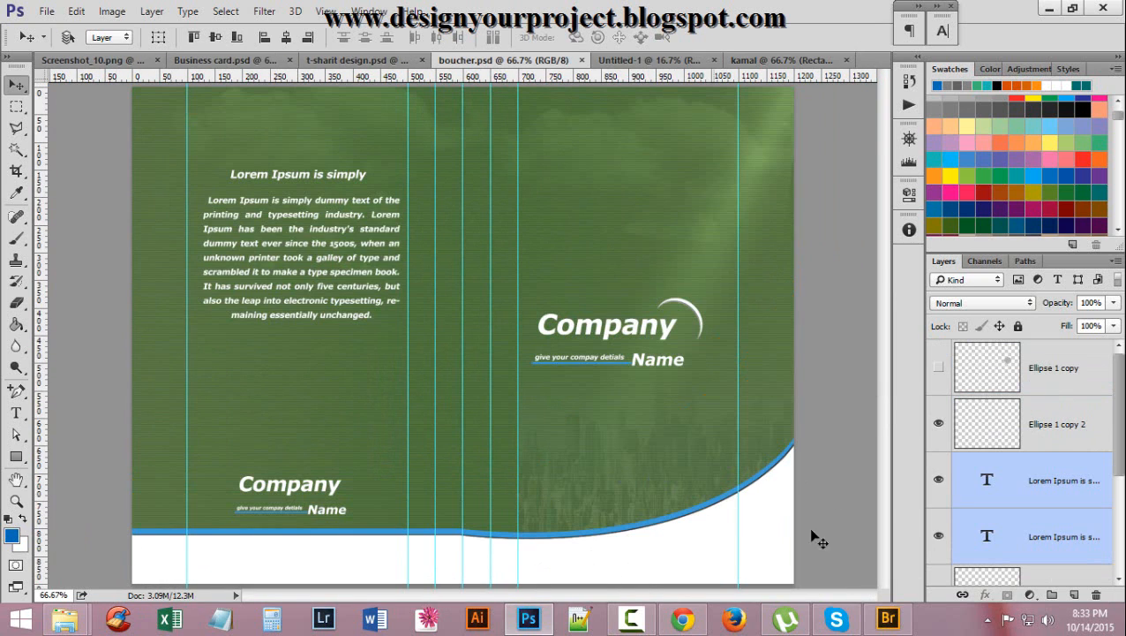
left_click(385, 357, "ctrl")
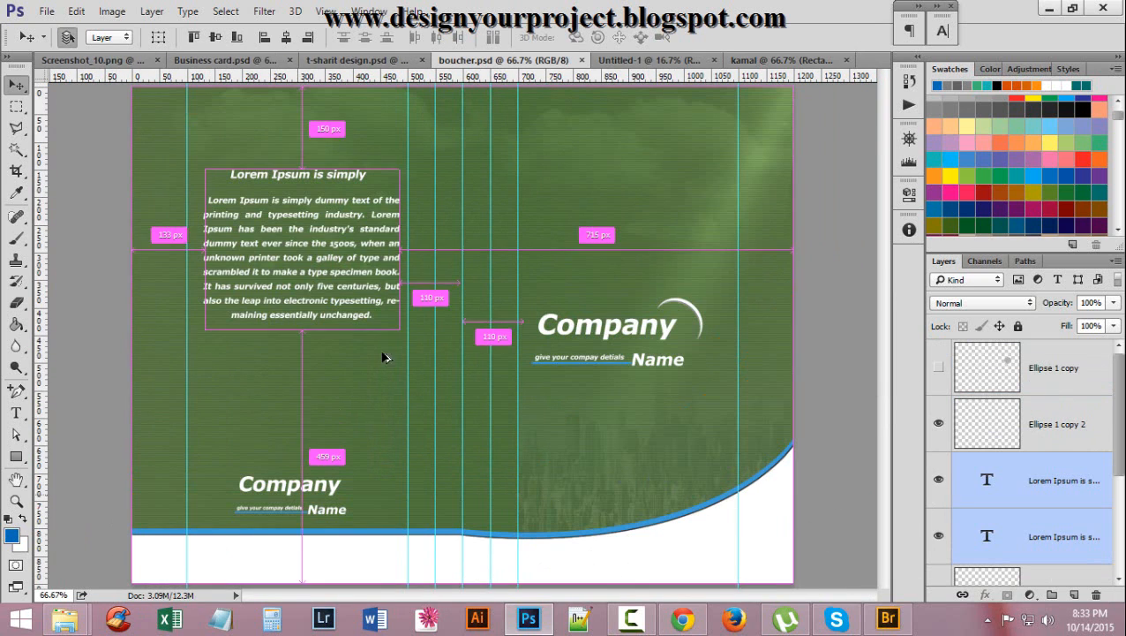
left_click(769, 60)
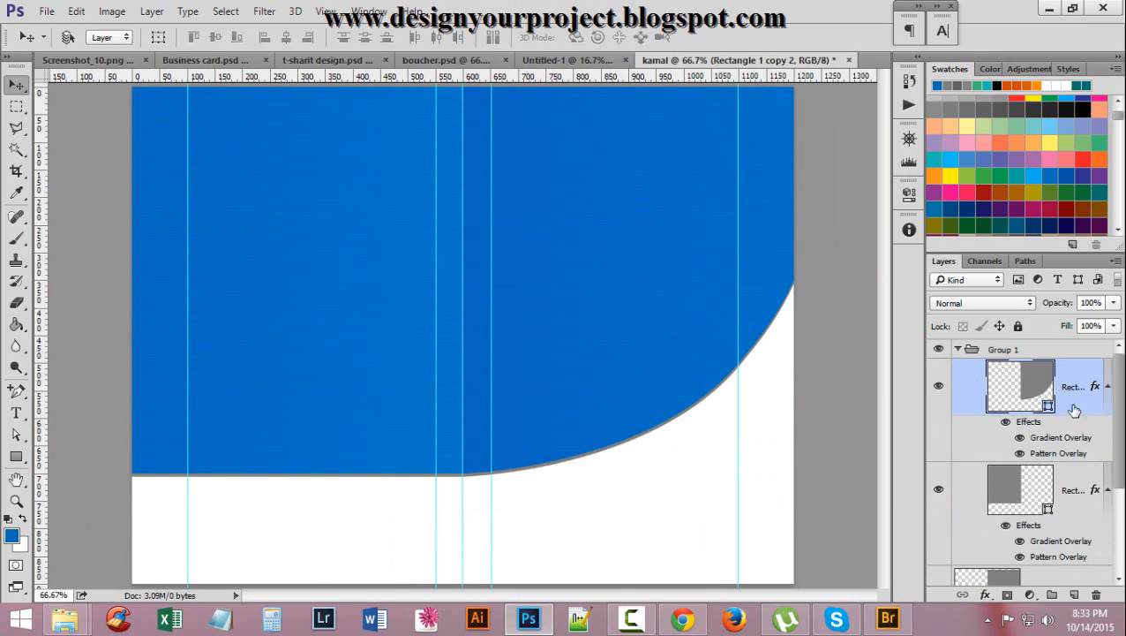
Collapse Group 1 and add a Color Overlay effect to the gray Rectangle 1 copy layer beneath it
scroll(1053, 508, "down", 1)
scroll(1015, 481, "up", 1)
left_click(958, 349)
left_click(1063, 411)
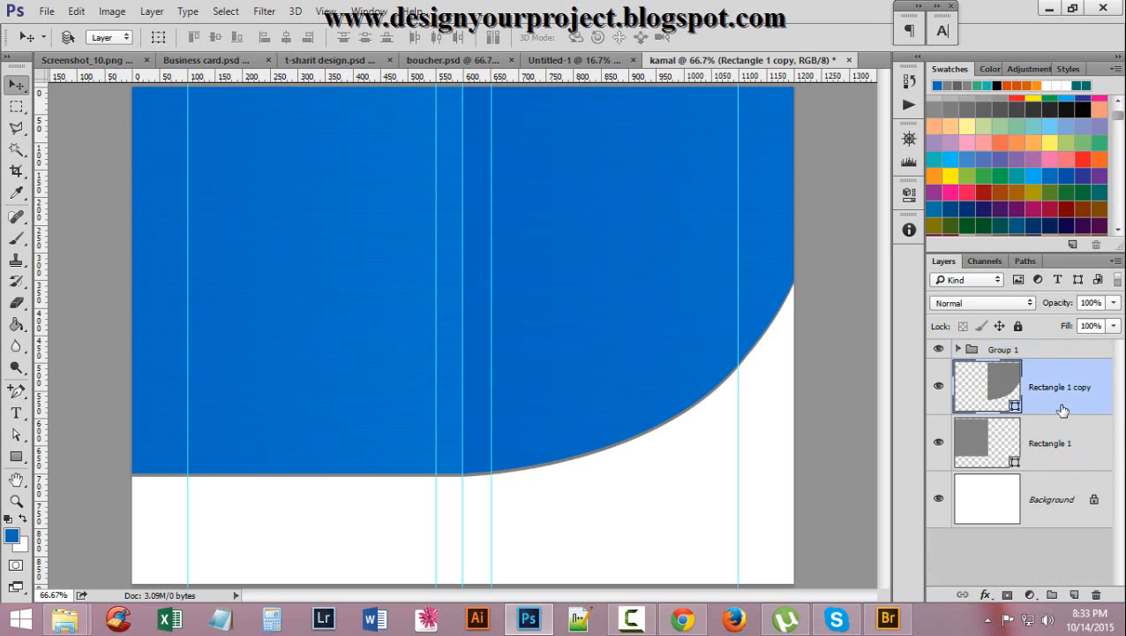
double_click(1062, 411)
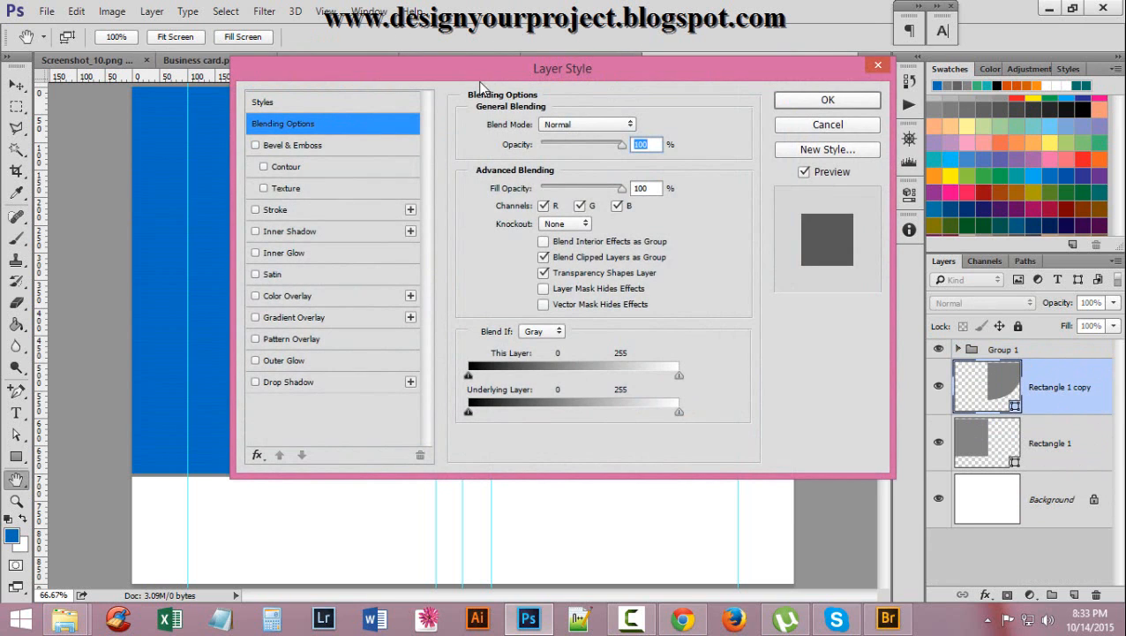
left_click_drag(481, 86, 676, 83)
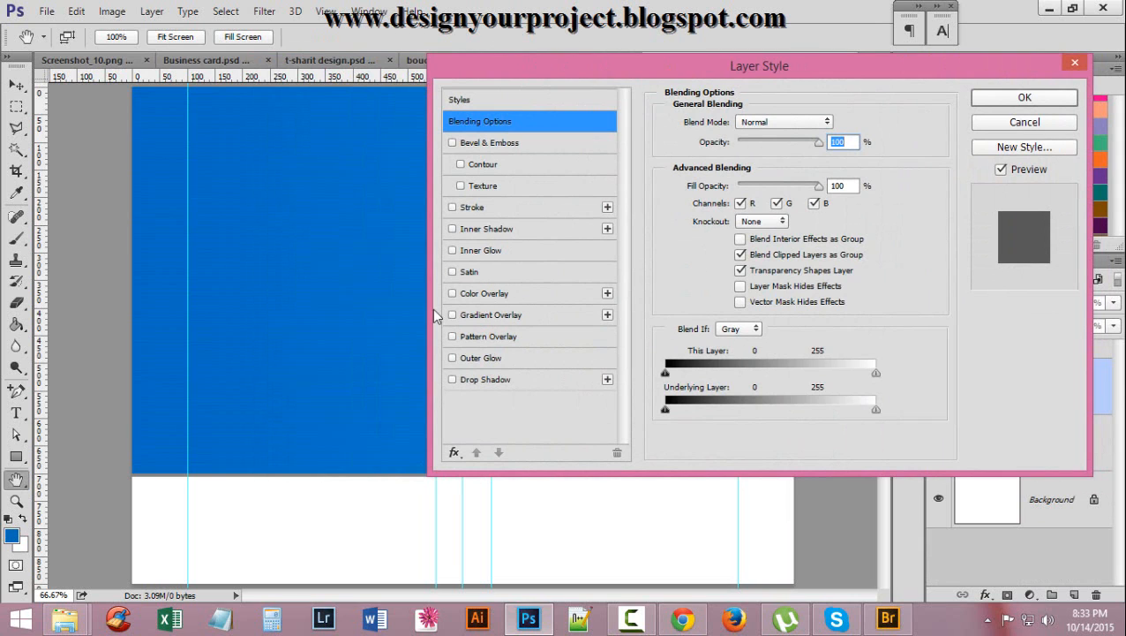
left_click(494, 294)
left_click_drag(628, 77, 840, 28)
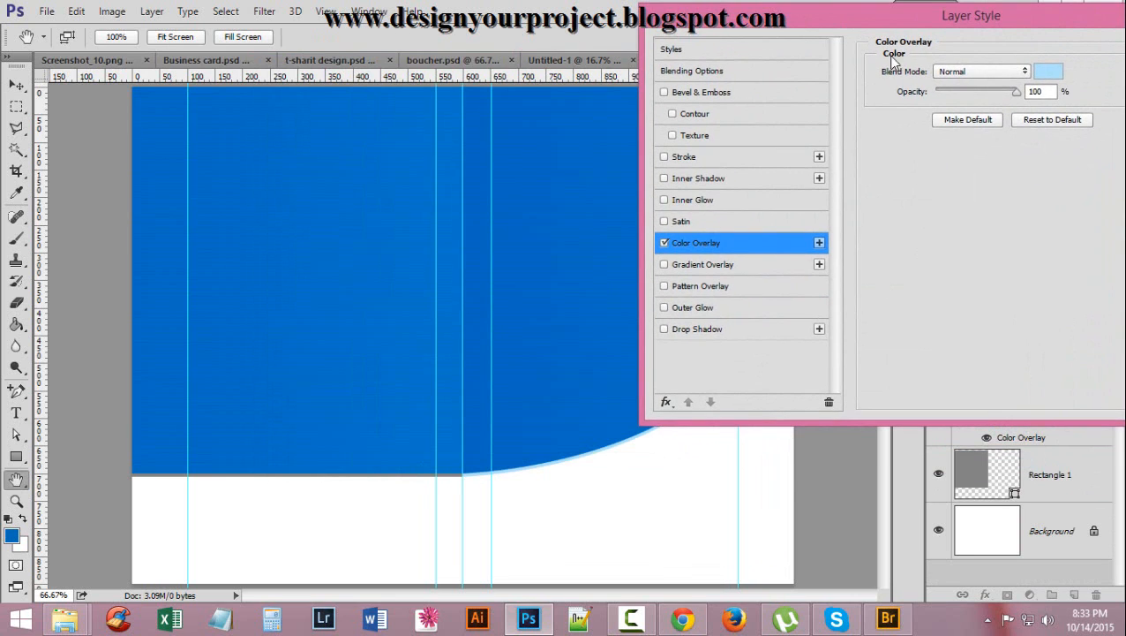
Set the overlay colour of the curved border to bright cyan 0be5e8
left_click(1049, 71)
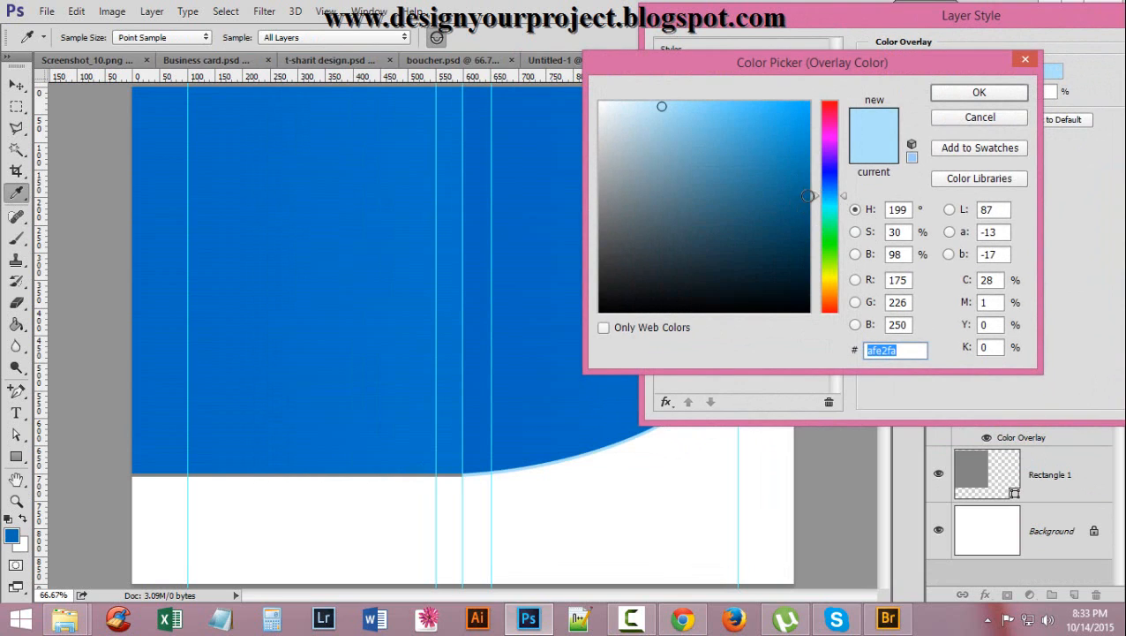
mouse_move(818, 203)
left_mouse_down()
mouse_move(817, 191)
mouse_move(818, 206)
left_mouse_up()
left_click_drag(786, 159, 800, 120)
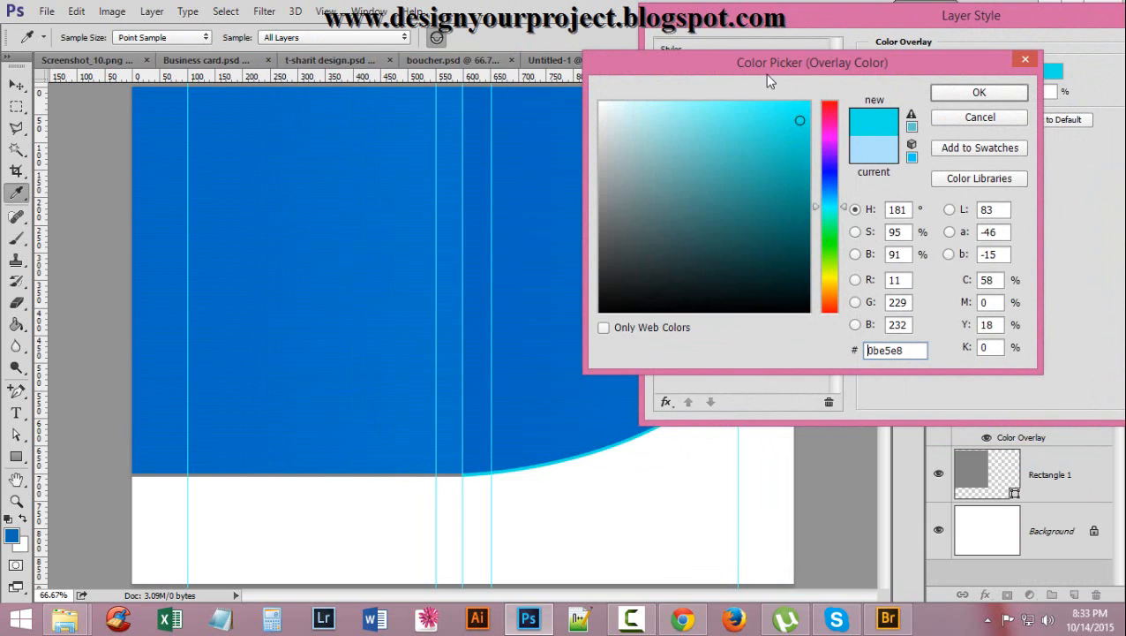
left_click(980, 93)
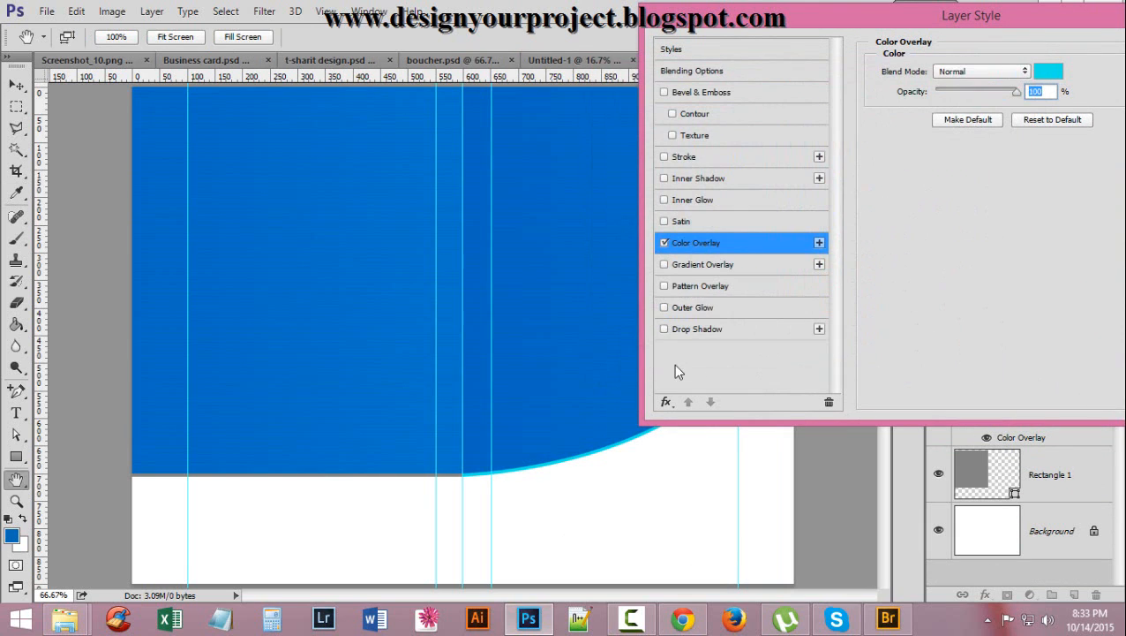
Add a drop shadow to the curved border with black colour 000000 and blend mode Normal
left_click(697, 330)
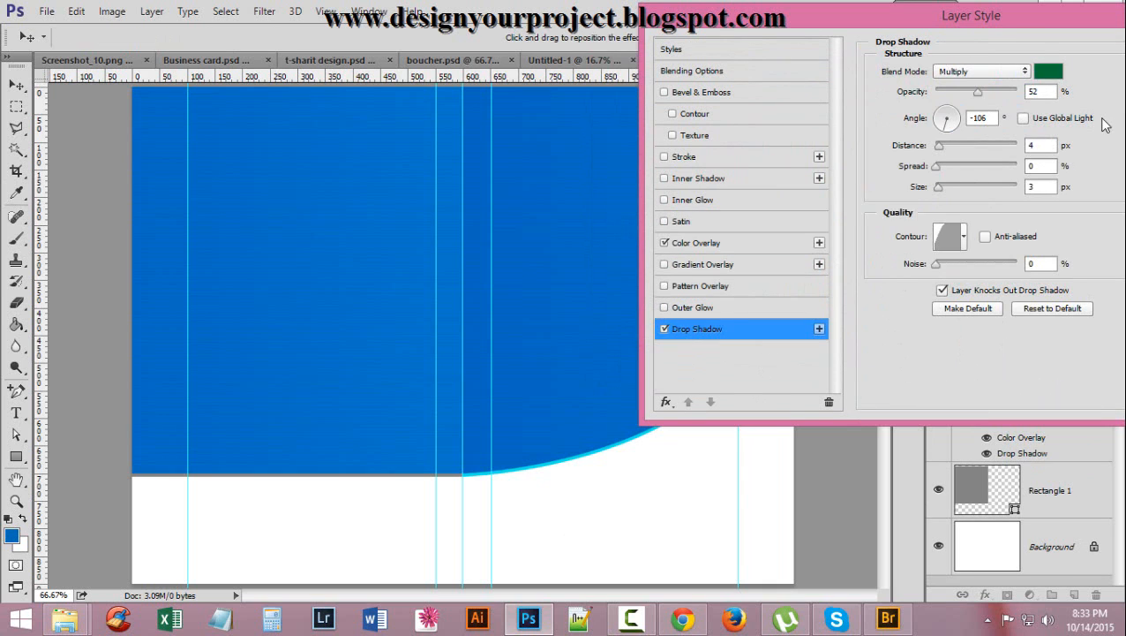
left_click(1049, 71)
type("000000")
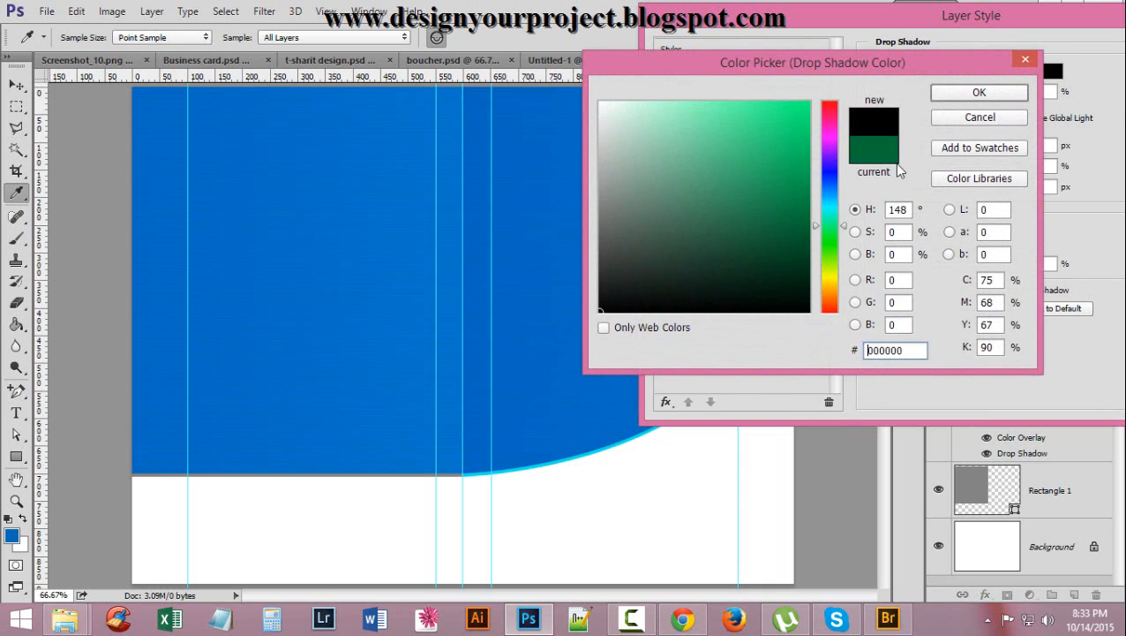
left_click(1002, 97)
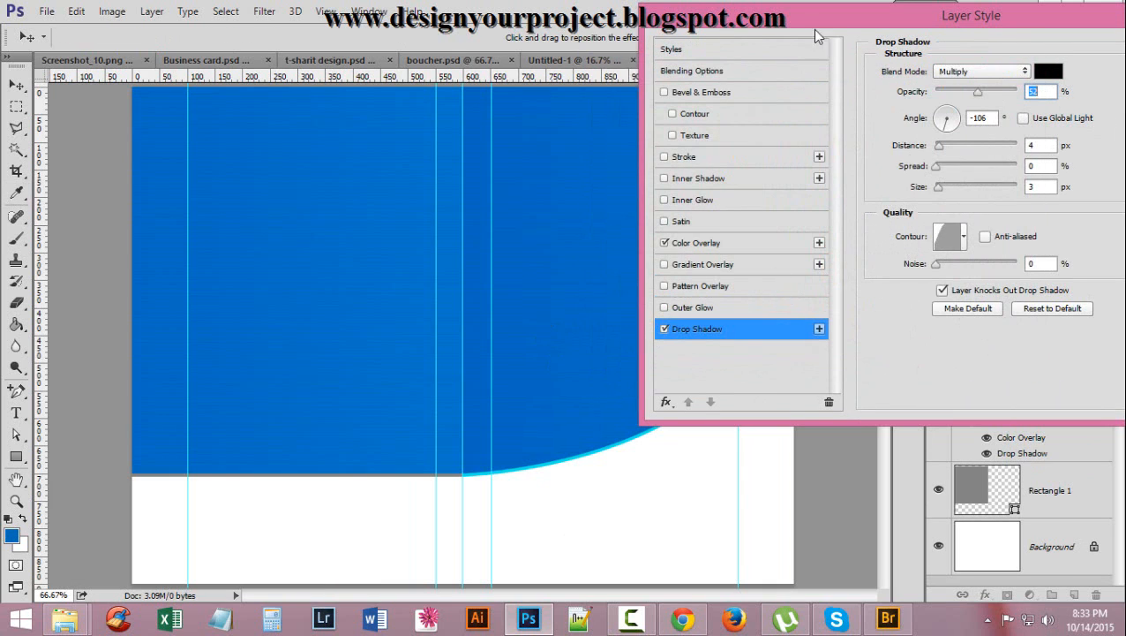
left_click_drag(787, 19, 818, 20)
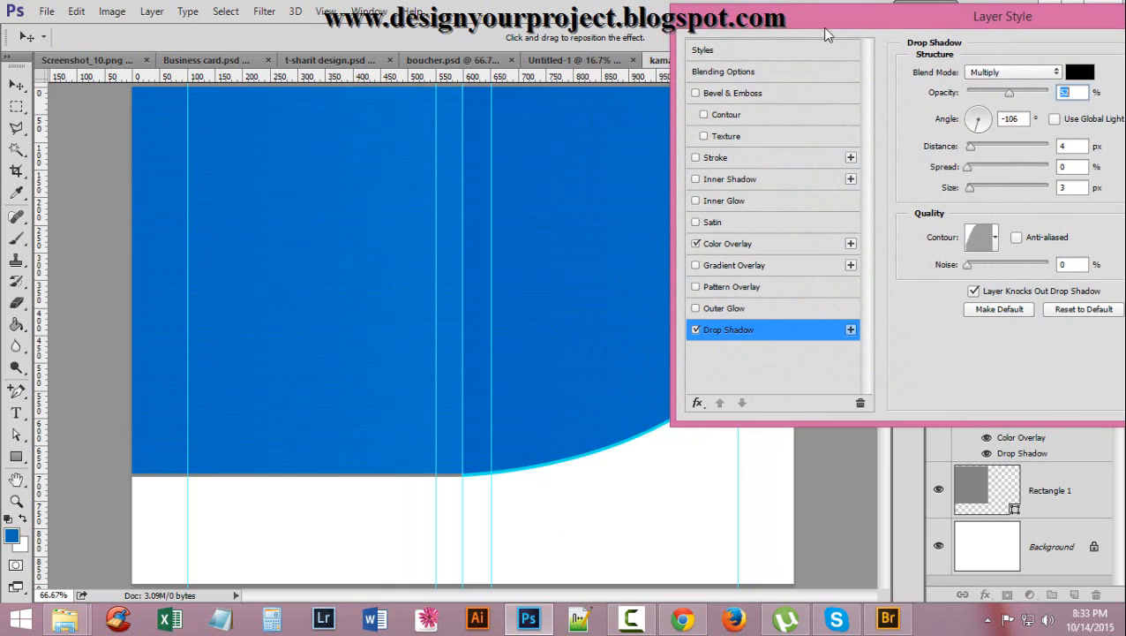
left_click(1051, 76)
left_click(1001, 88)
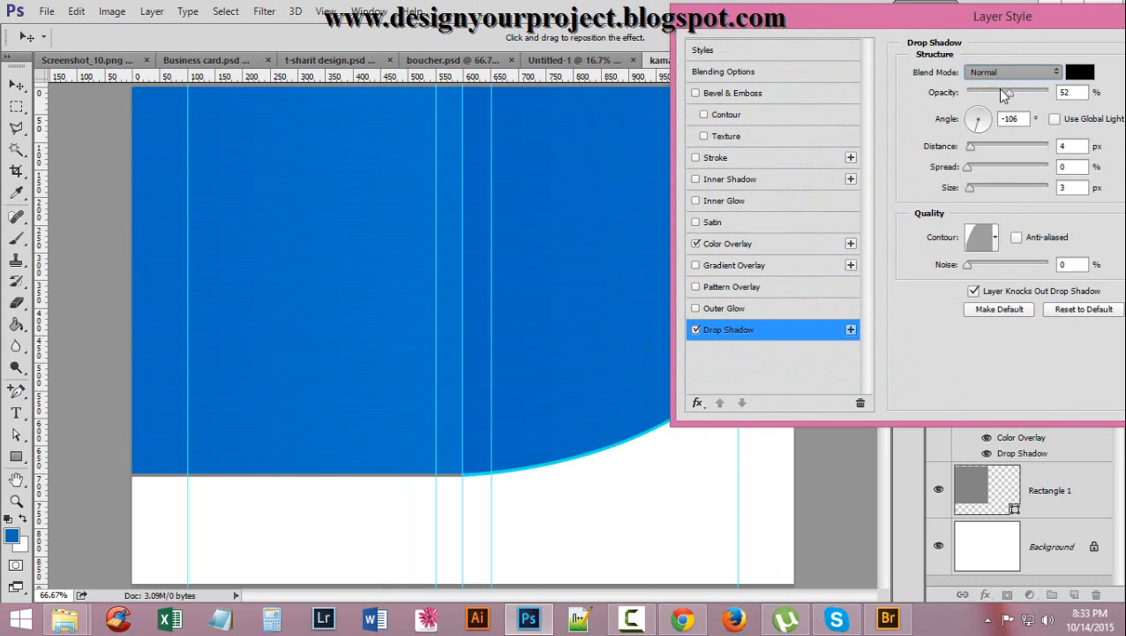
Set the drop shadow's angle to 120° and its opacity to 70%
left_click_drag(986, 132, 978, 108)
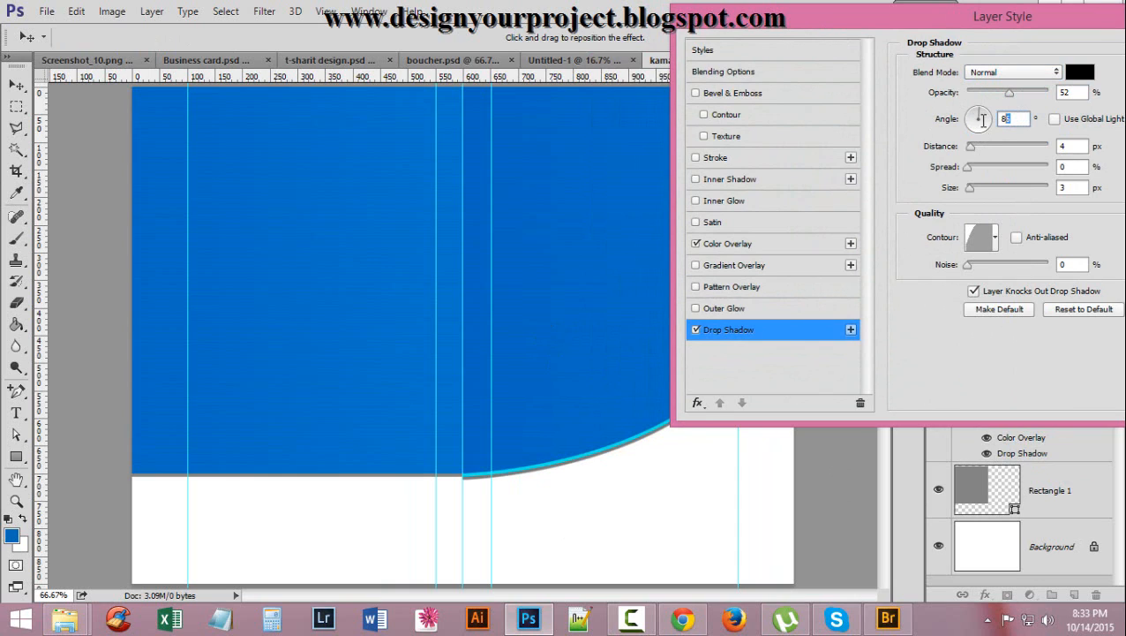
type("120")
left_click_drag(861, 29, 556, 25)
left_click_drag(734, 92, 744, 89)
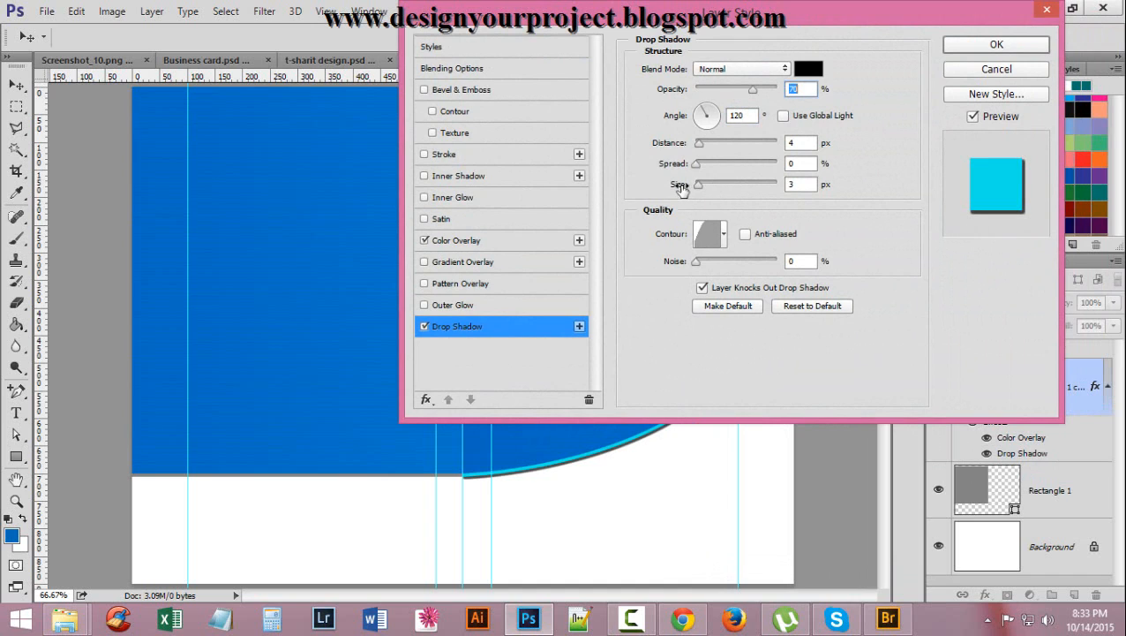
Set the drop shadow's angle to 90° so it falls straight below the curved border
left_click(744, 116)
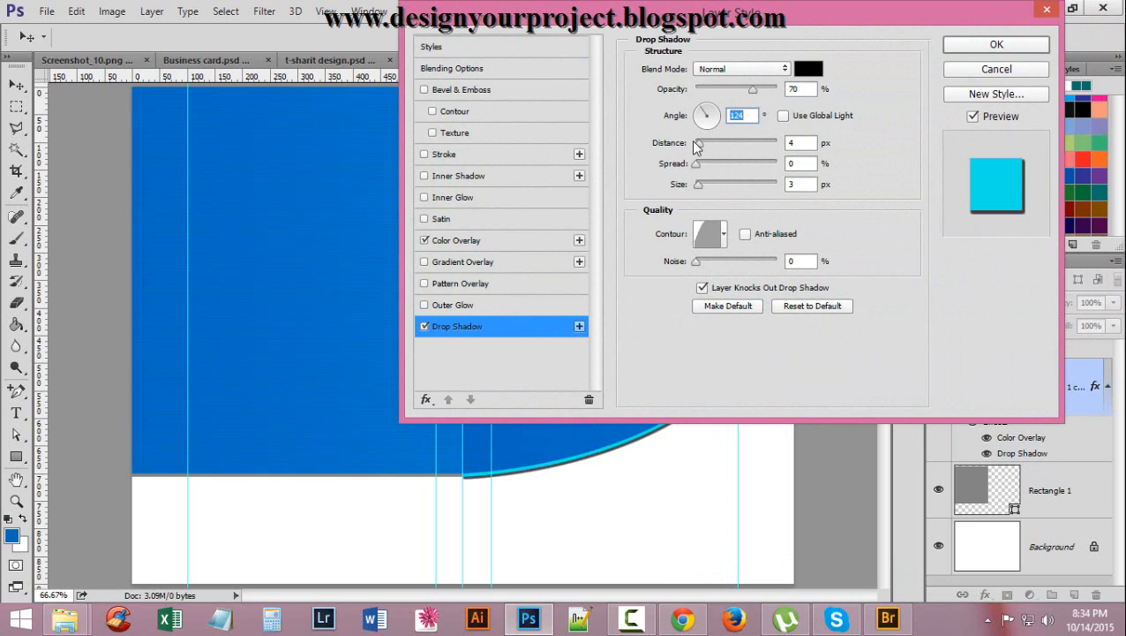
key("Down")
key("Down")
key("Down")
key("Down")
key("Down")
key("Down")
key("Down")
key("Down")
key("Down")
key("Down")
key("Down")
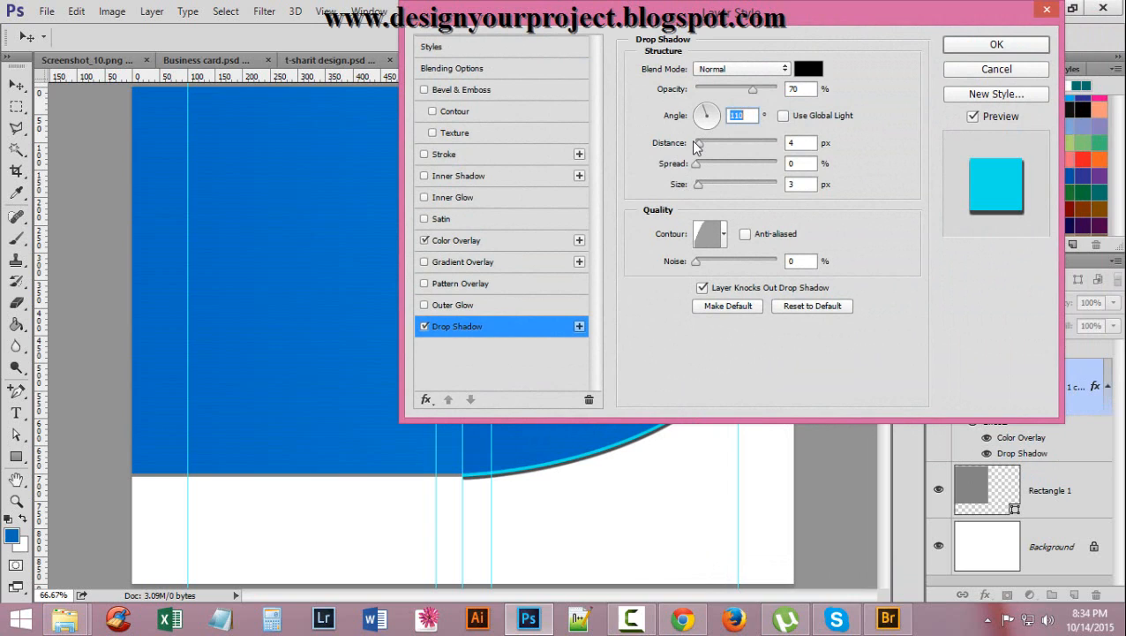
key("Down")
key("Down")
key("Down")
key("Down")
key("Down")
Fine-tune the drop shadow to 68% opacity, 4 px distance and 2 px size
left_click(806, 142)
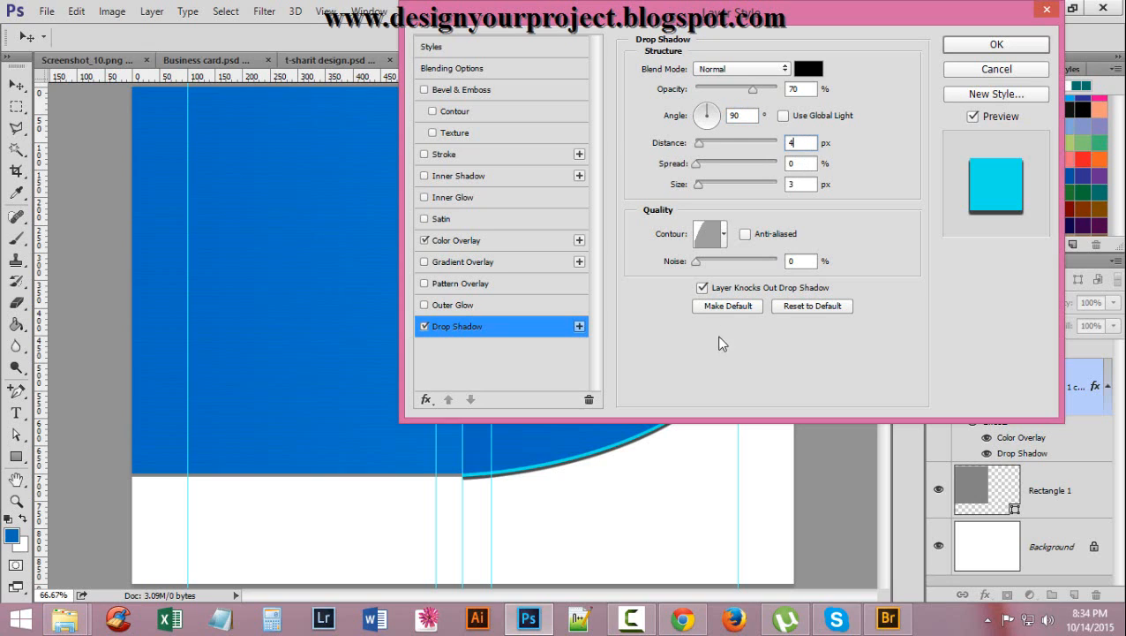
key("Down")
key("Down")
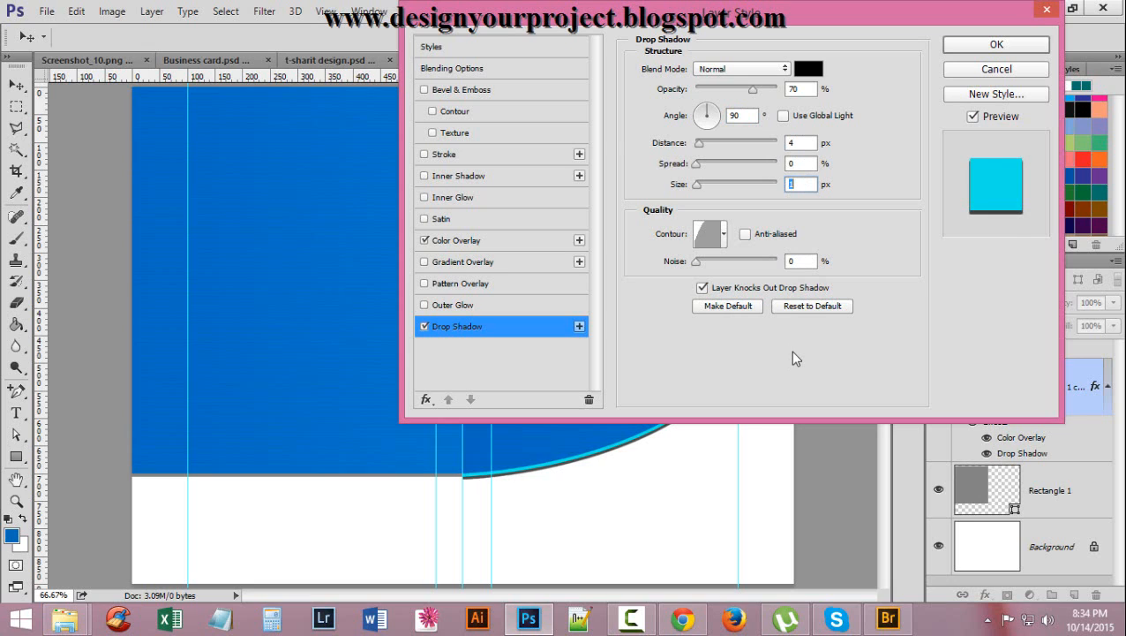
key("Down")
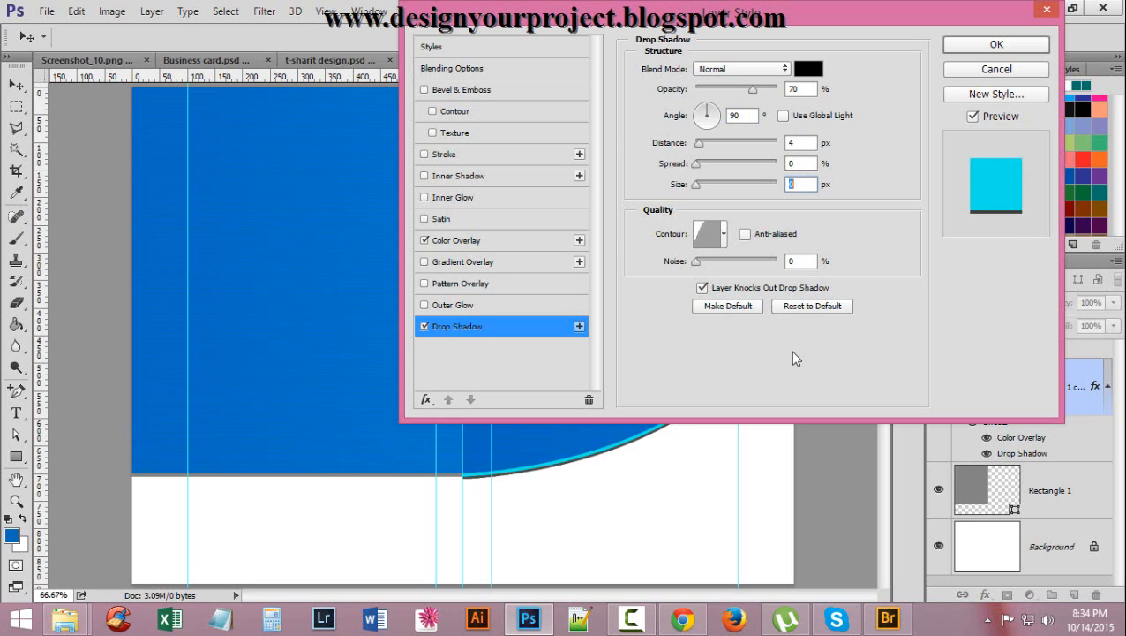
left_click(800, 142)
key("Down")
key("Down")
left_click_drag(757, 95, 757, 95)
left_click(798, 183)
key("Up")
key("Up")
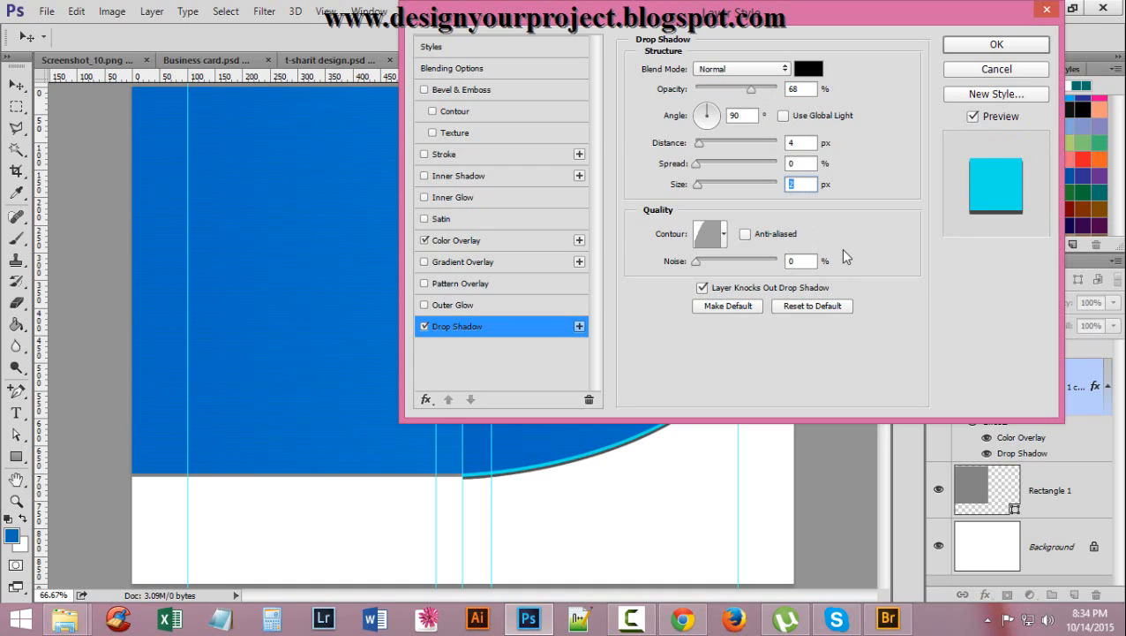
Set the curved border's drop shadow distance to 5 px and copy its layer style onto the Rectangle 1 layer
left_click(793, 142)
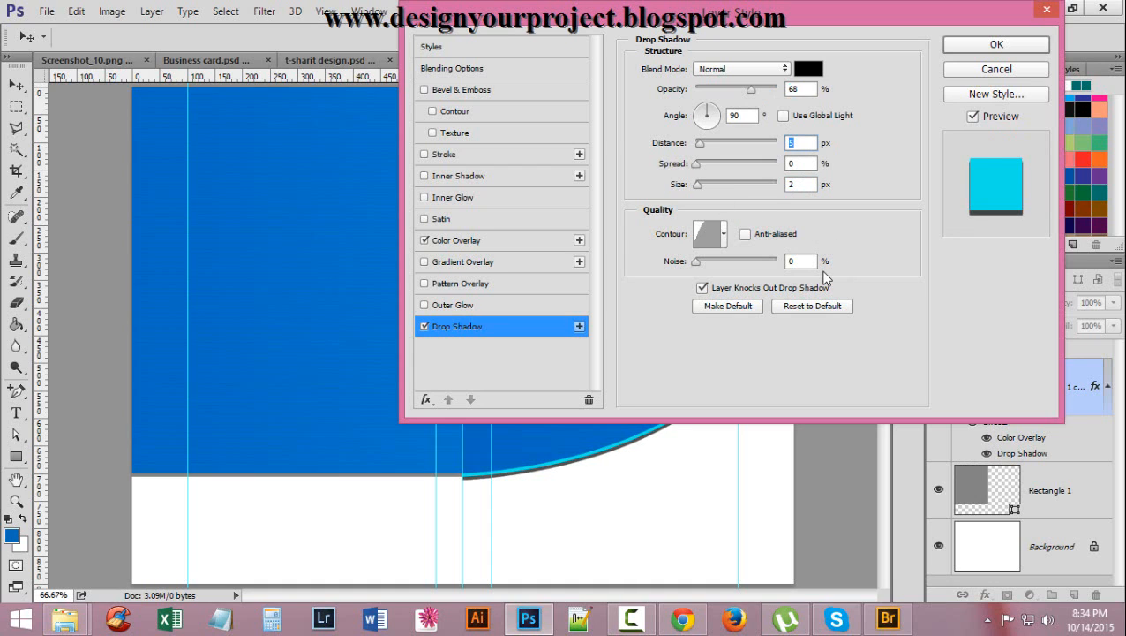
left_click(994, 48)
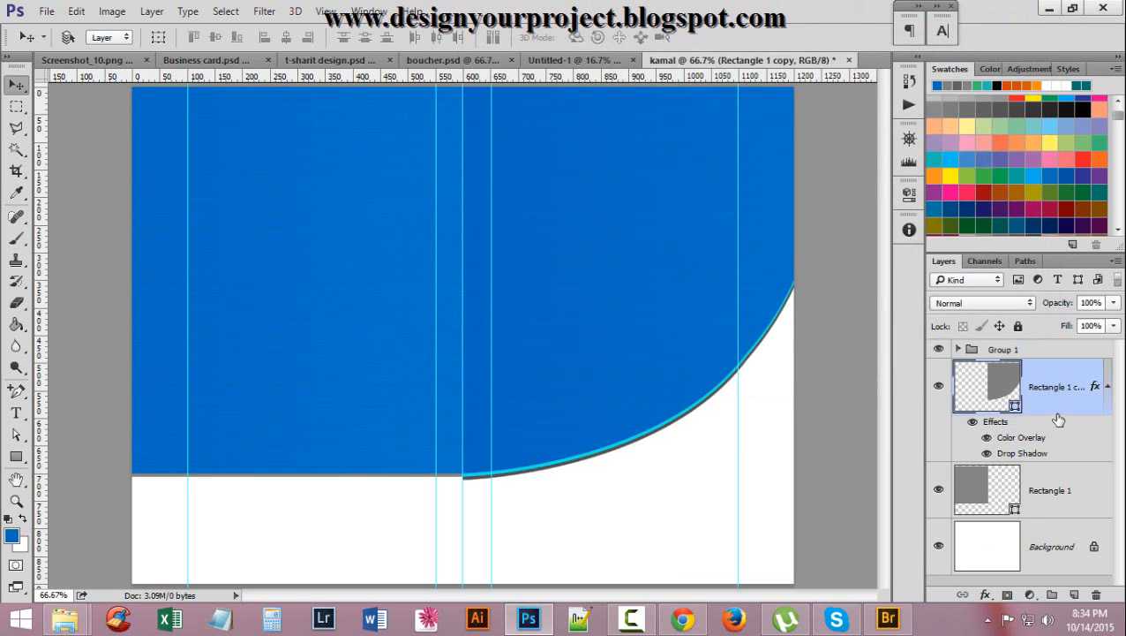
right_click(1056, 380)
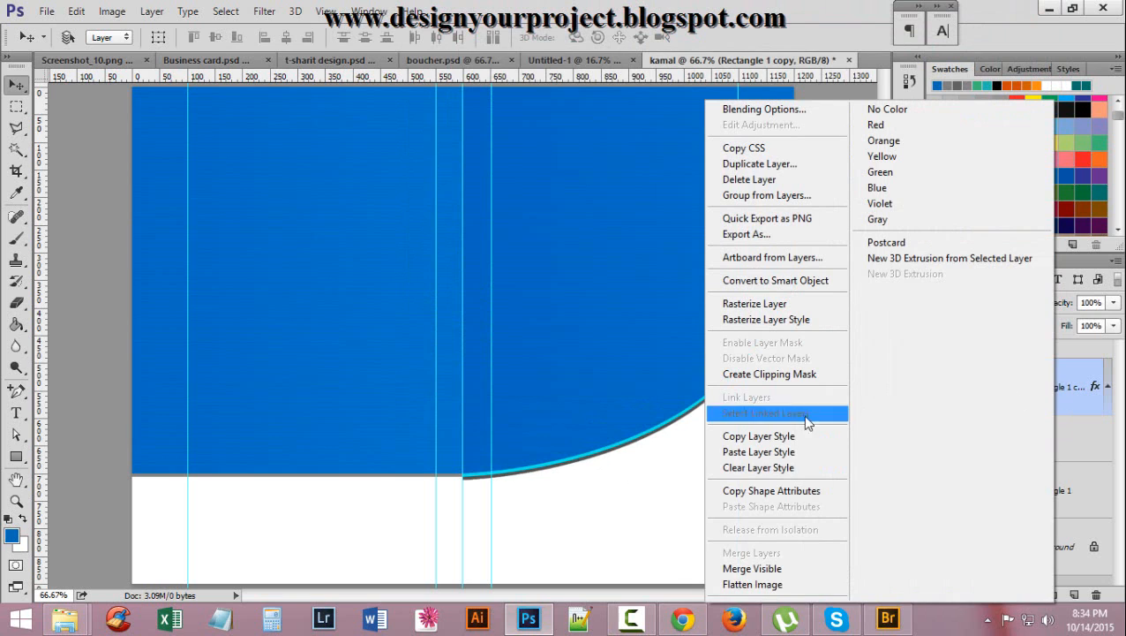
left_click(759, 436)
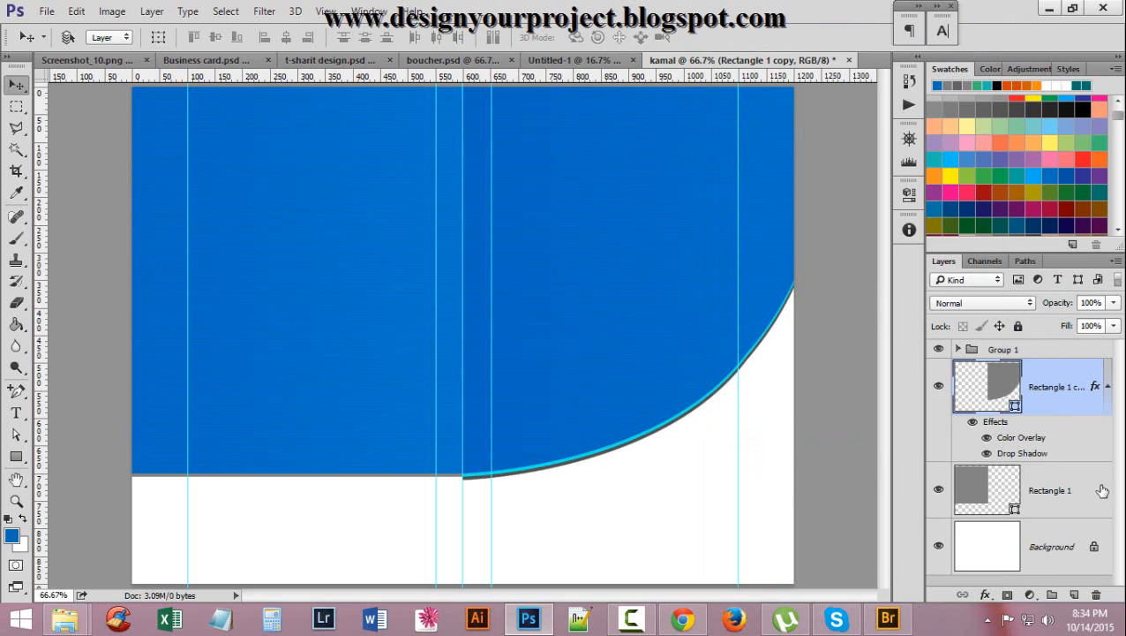
right_click(1095, 487)
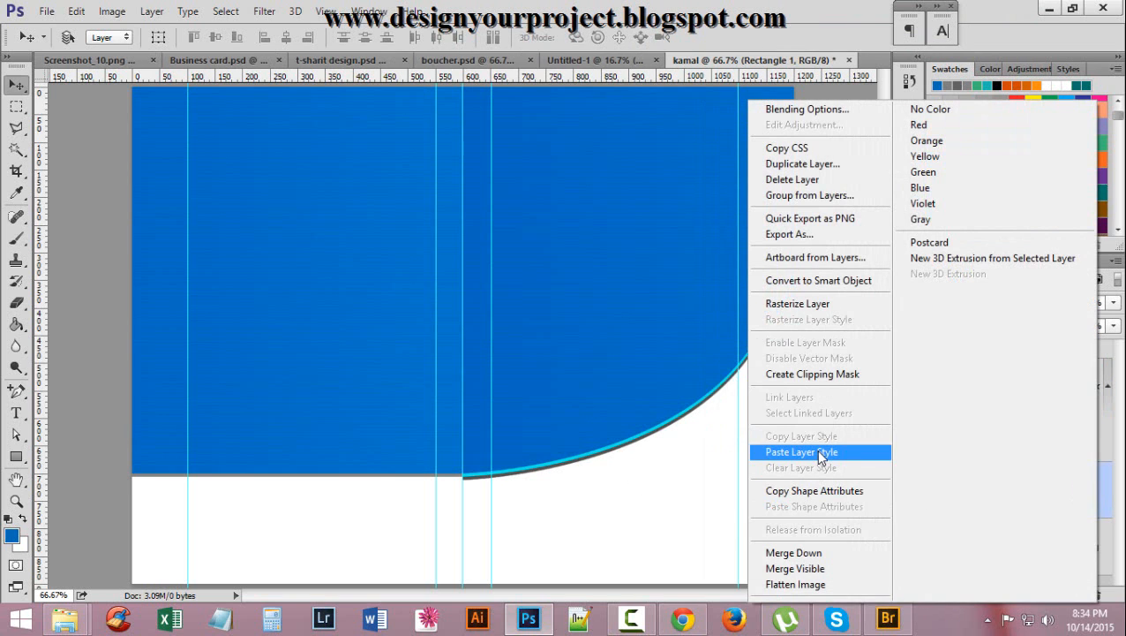
left_click(819, 452)
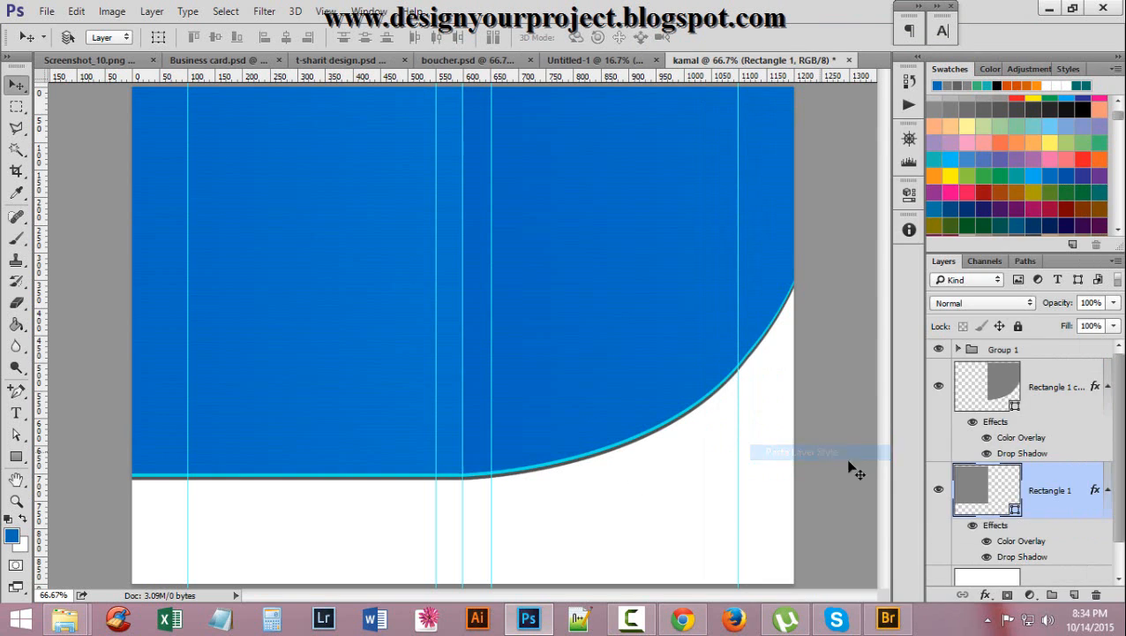
Examine the cyan edge stripe across both brochure pages and the layers that make up the panels
left_click(562, 276)
left_click(577, 251, "alt")
left_click(338, 206, "ctrl")
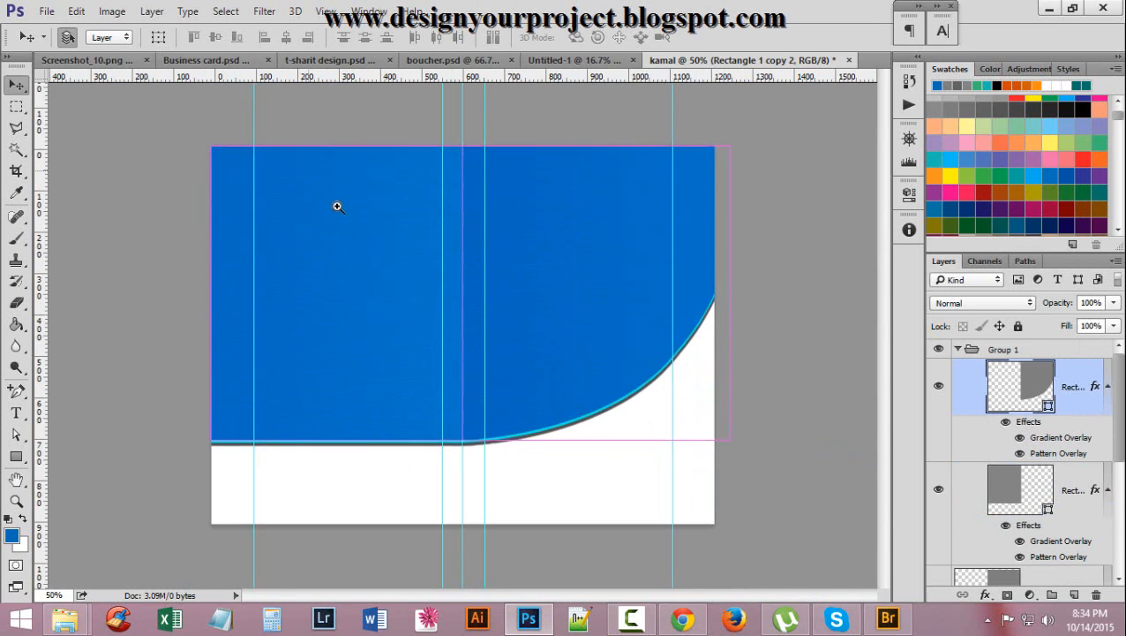
left_click(343, 209, "ctrl")
left_click(654, 241, "alt")
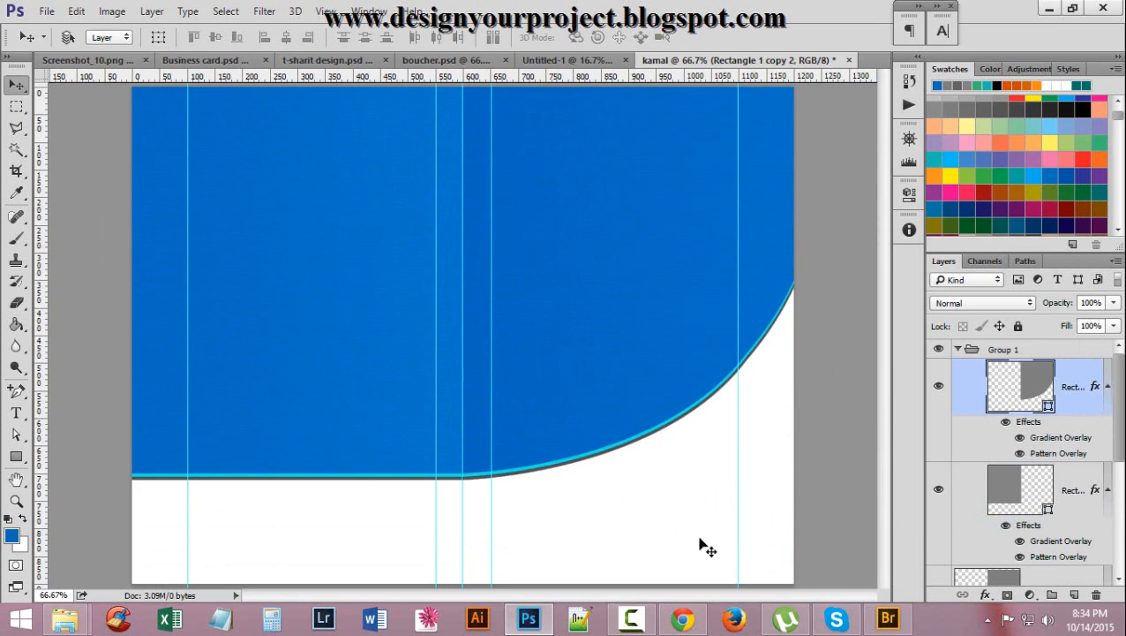
scroll(1081, 466, "down", 5)
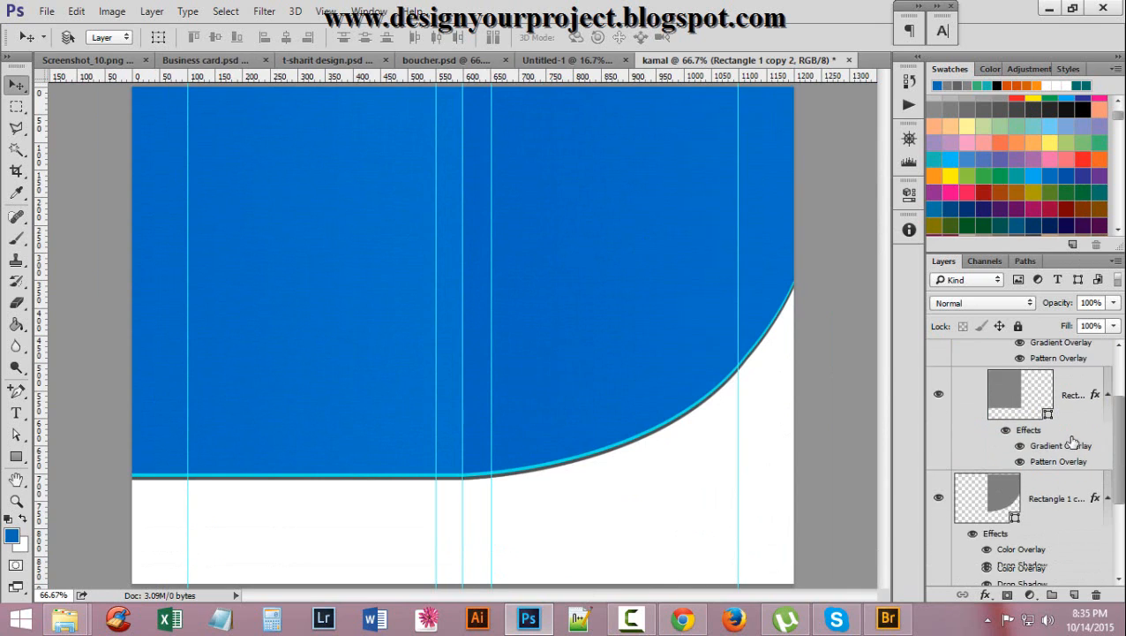
scroll(1074, 458, "down", 2)
scroll(1077, 468, "up", 6)
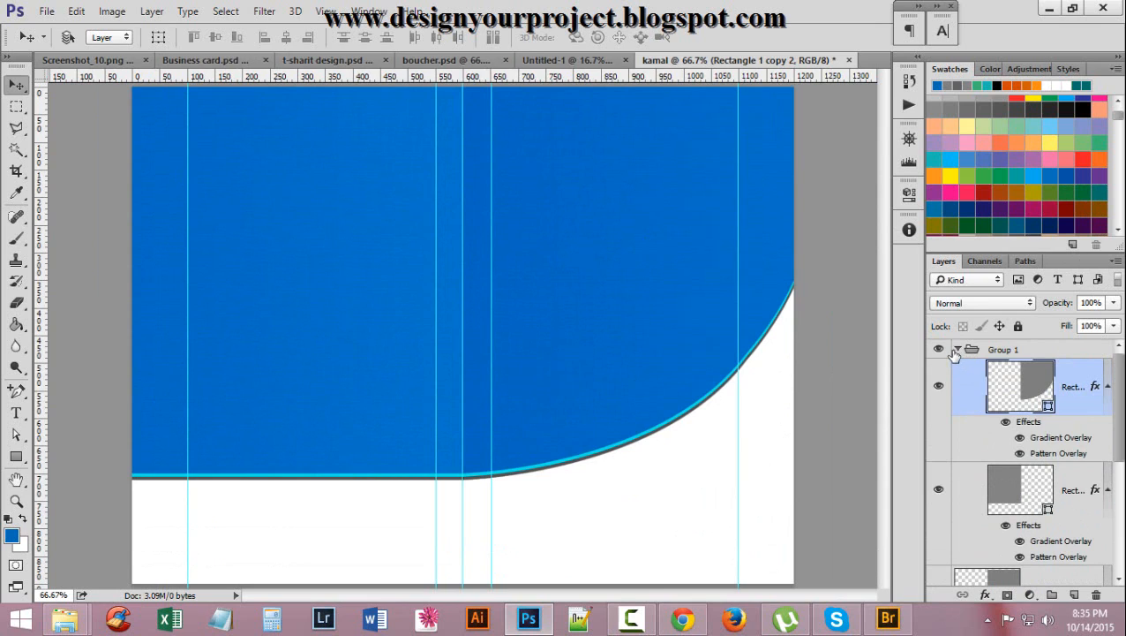
Collapse Group 1 and group the Rectangle 1 and Rectangle 1 copy border layers together
left_click(952, 351)
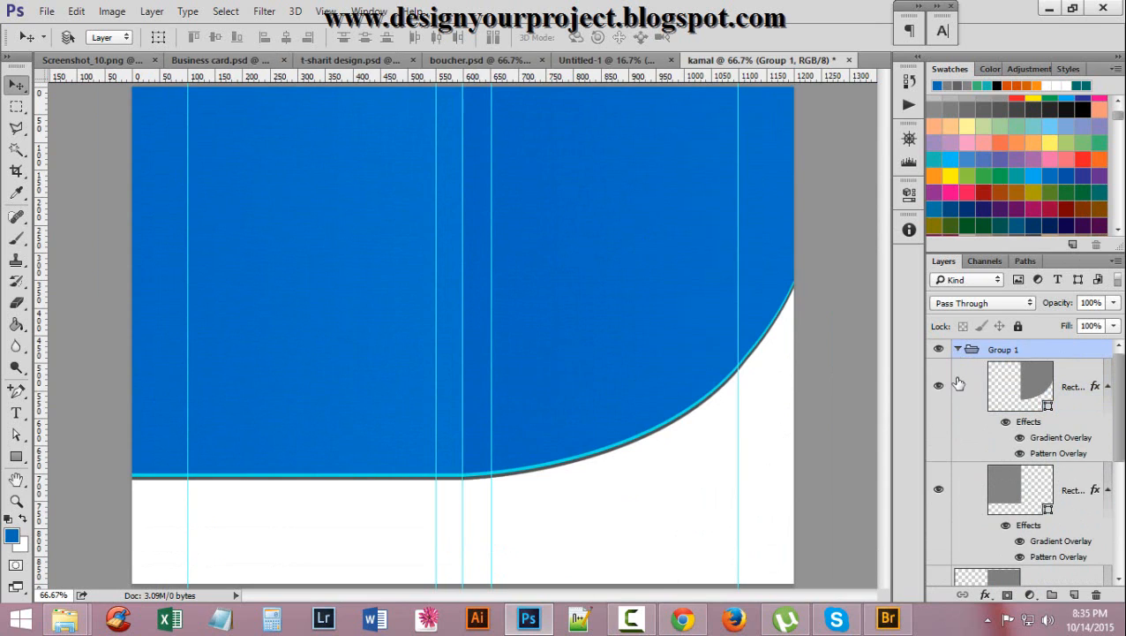
left_click(957, 350)
scroll(1038, 494, "down", 2)
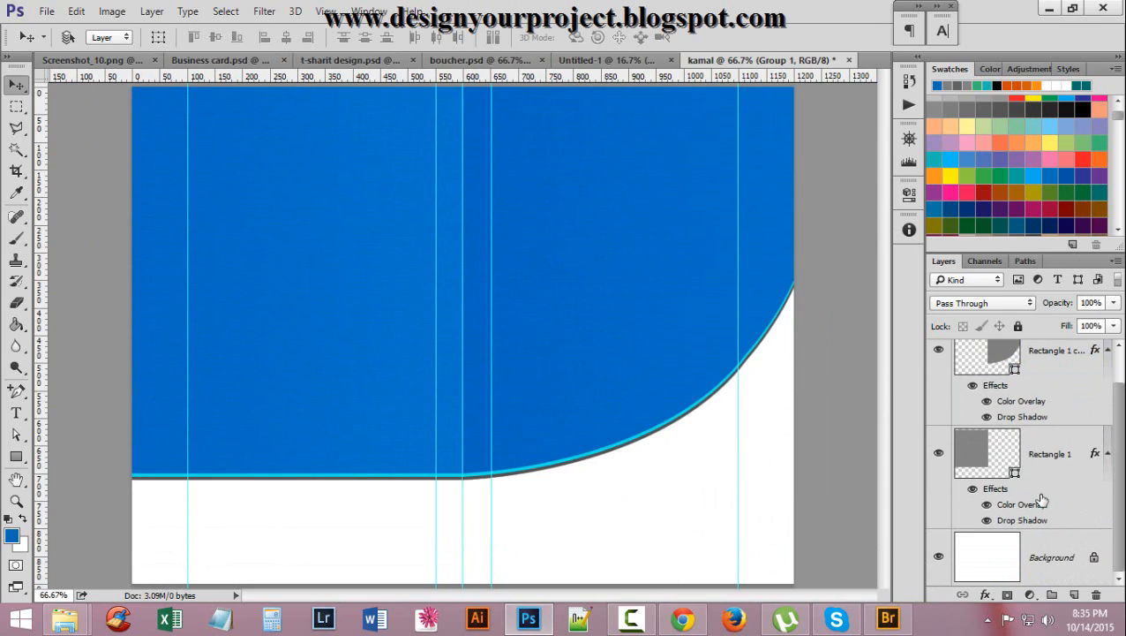
scroll(1042, 501, "up", 1)
left_click(1067, 407)
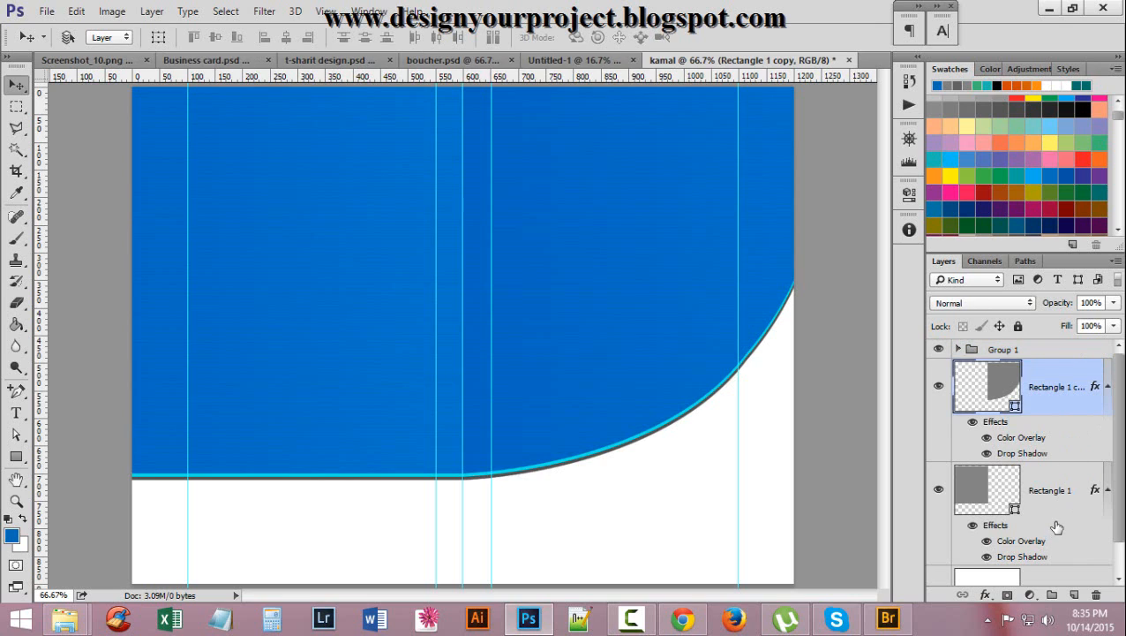
left_click(1057, 524, "ctrl")
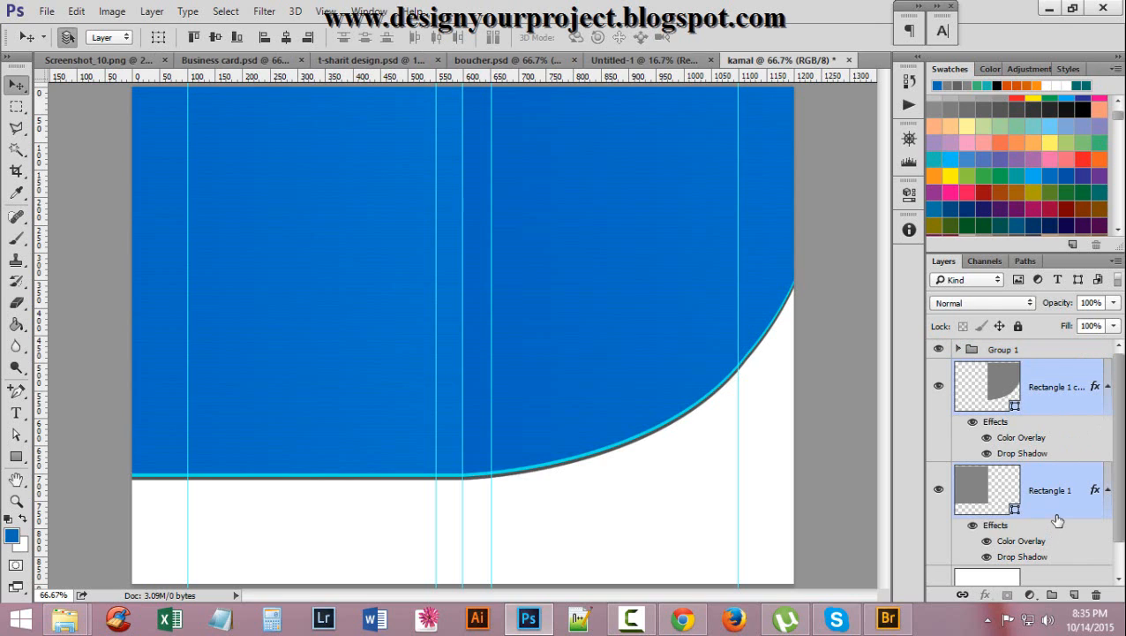
key("ctrl+g")
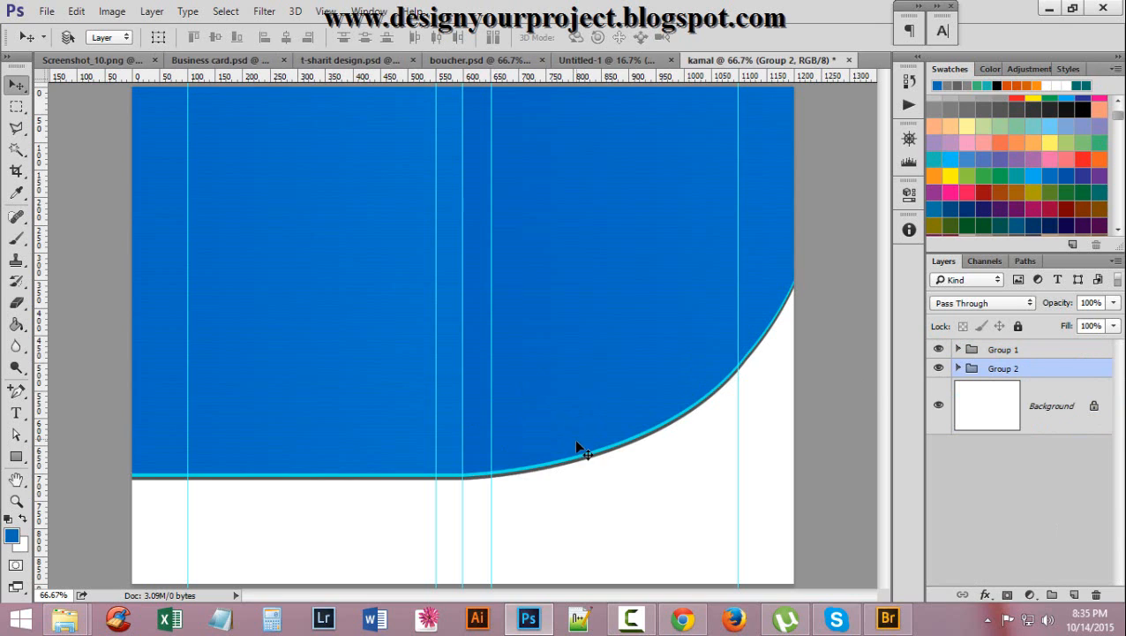
Lock both Group 1 and Group 2 completely
left_click(412, 247, "ctrl")
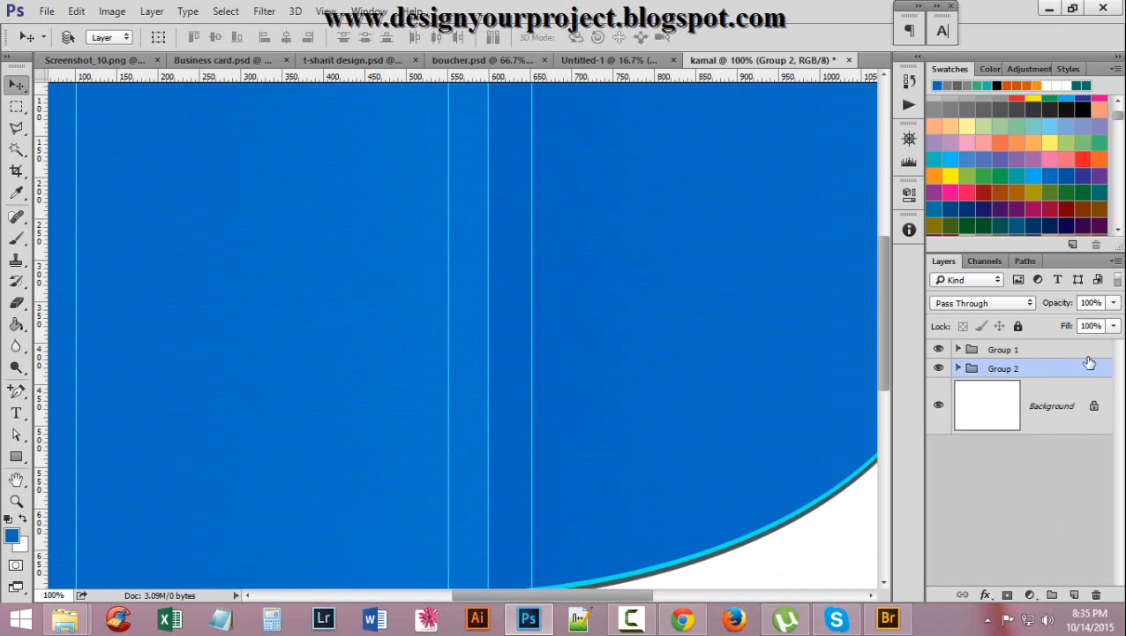
left_click(617, 264, "ctrl+alt")
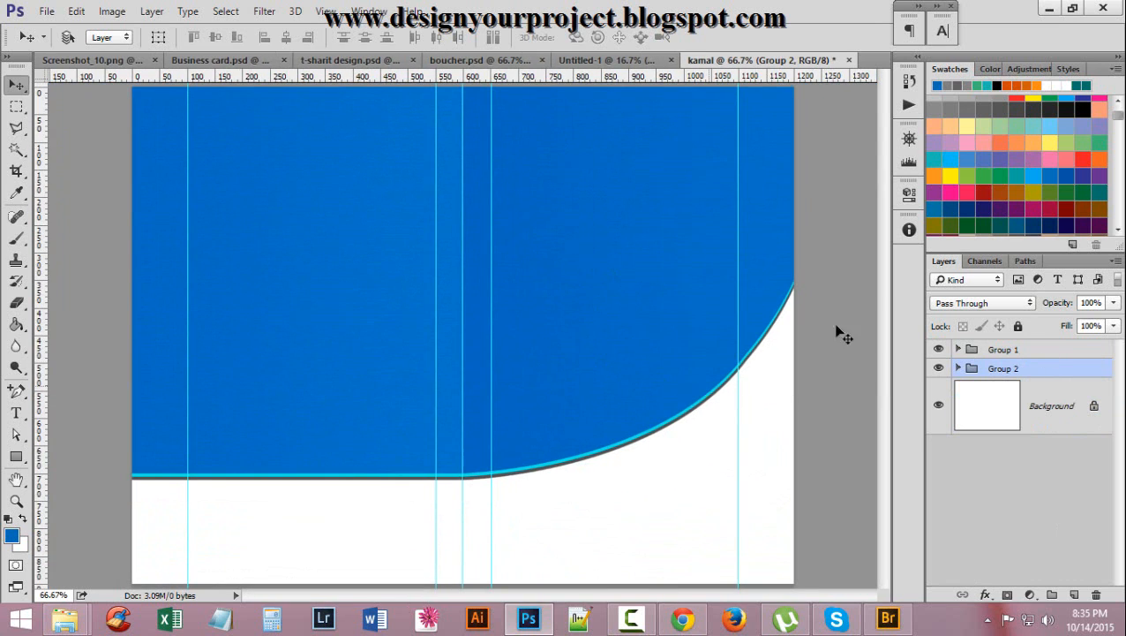
left_click(1065, 351, "shift")
left_click(1018, 326)
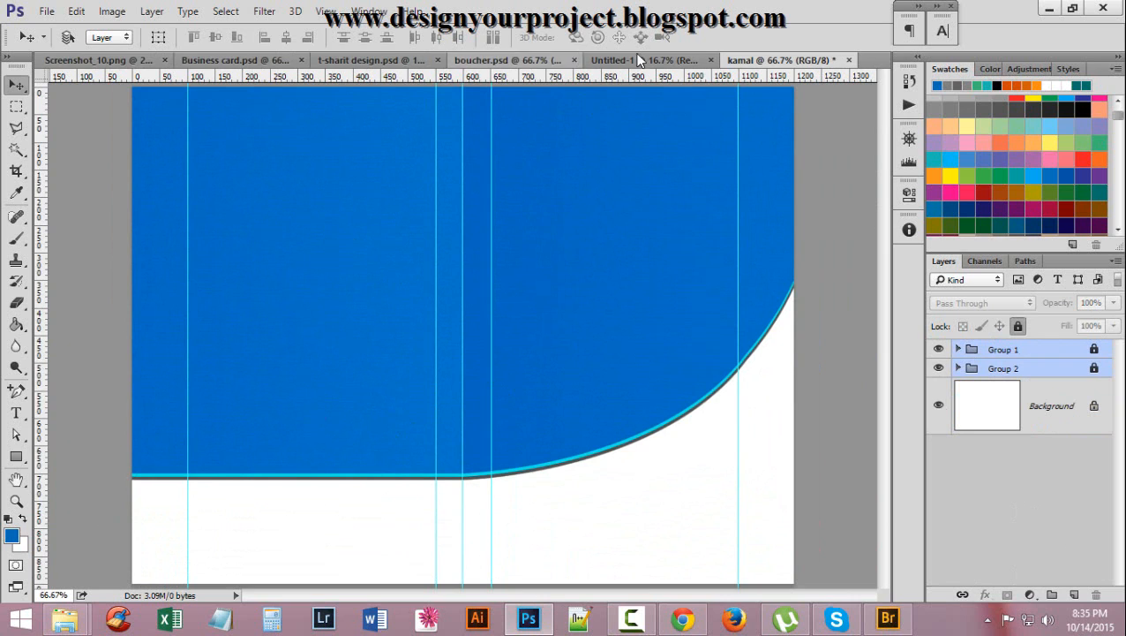
Examine the company name, tagline and arc logo on the front page of the boucher.psd reference
left_click(477, 60)
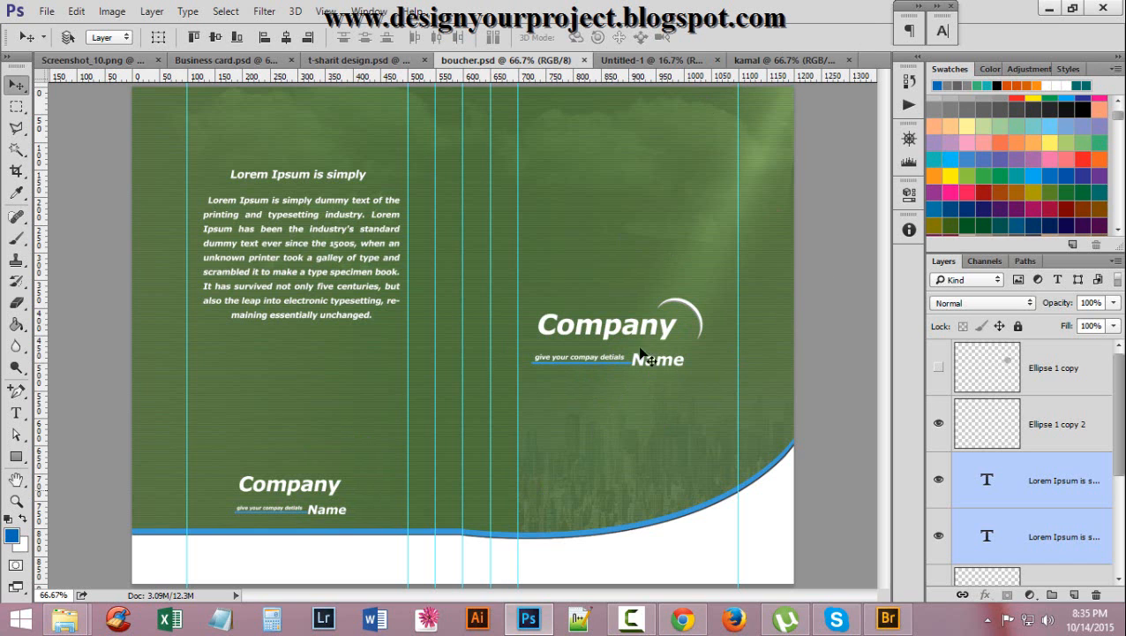
key("ctrl")
left_click(701, 301, "ctrl")
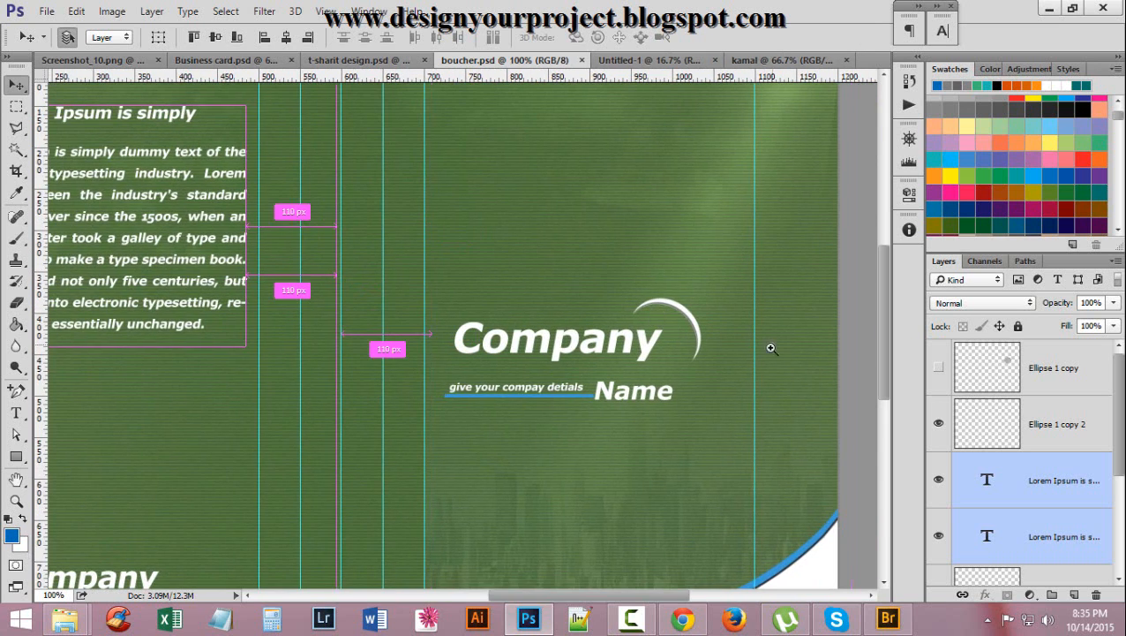
left_click(701, 338, "ctrl")
left_click(724, 338, "ctrl+alt")
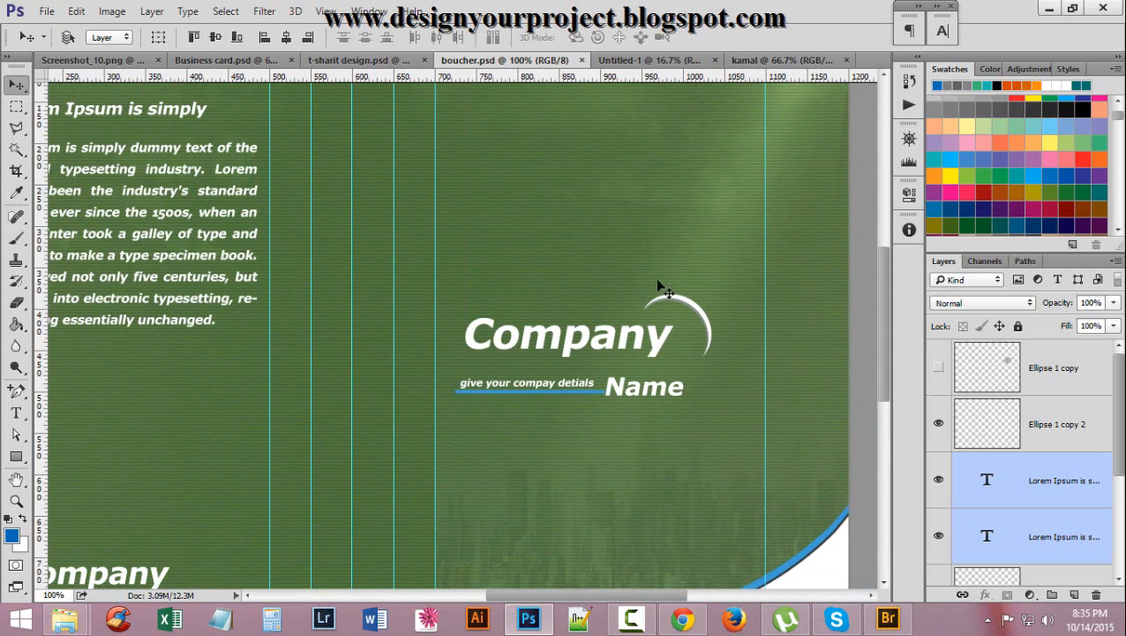
Return to the kamal document and set up the Type tool with 45 pt text in white ffffff
left_click(773, 59)
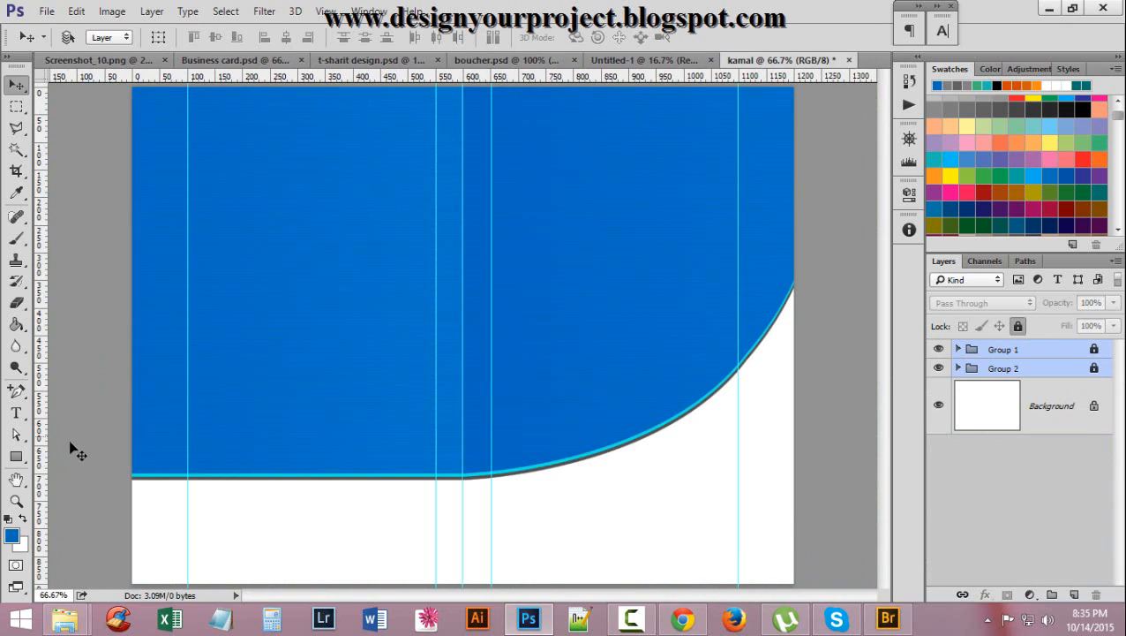
left_click(16, 413)
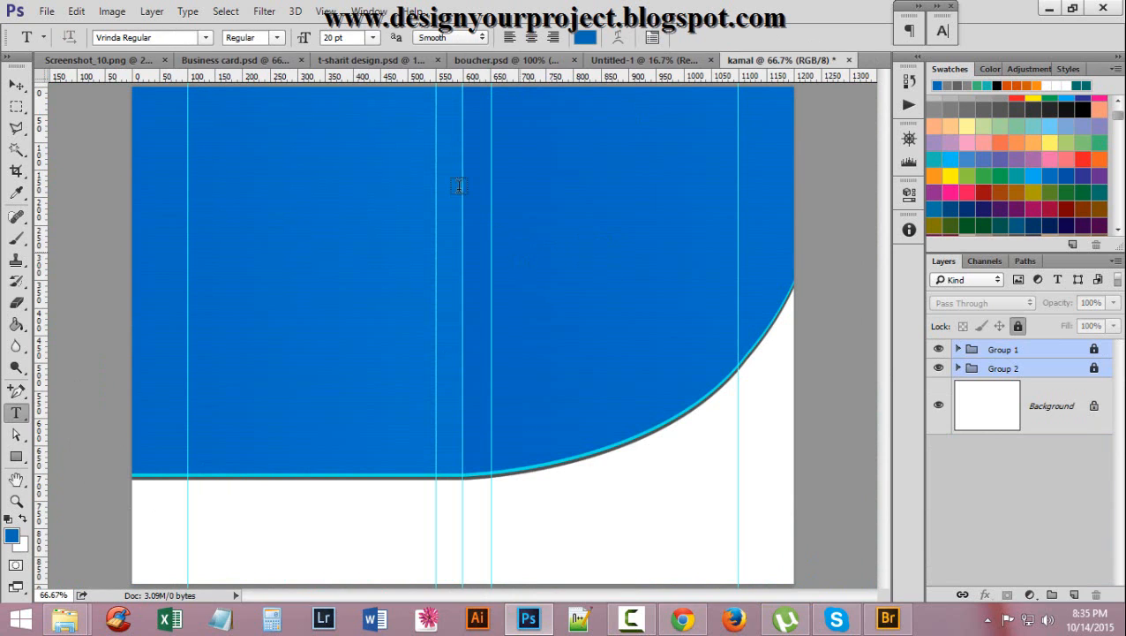
left_click_drag(306, 37, 328, 41)
left_click(585, 37)
left_click(601, 103)
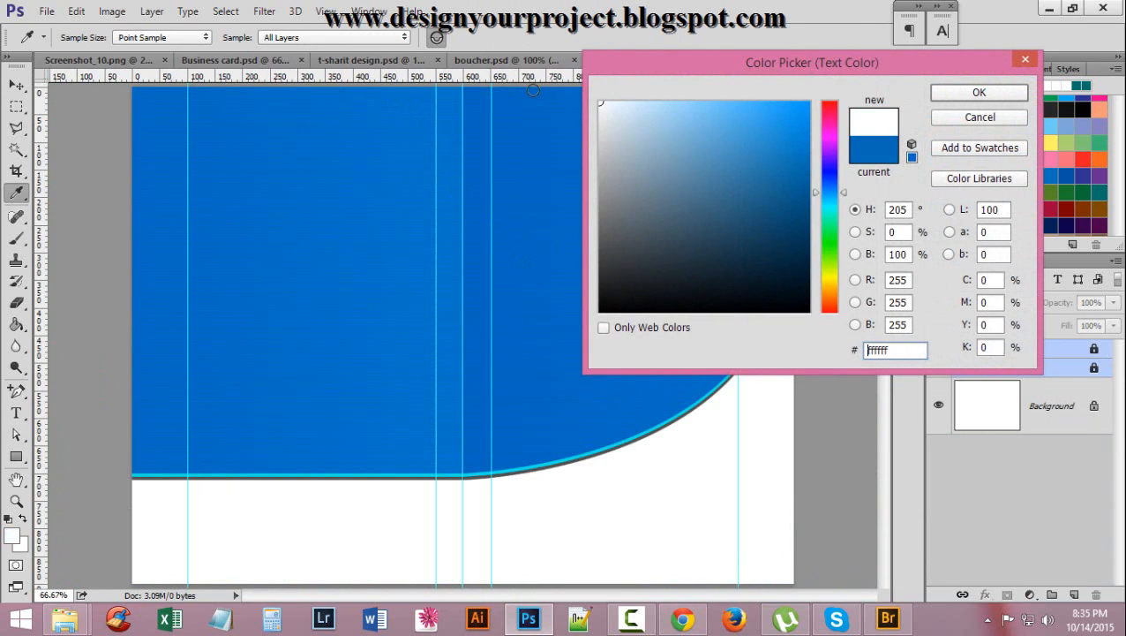
left_click(971, 94)
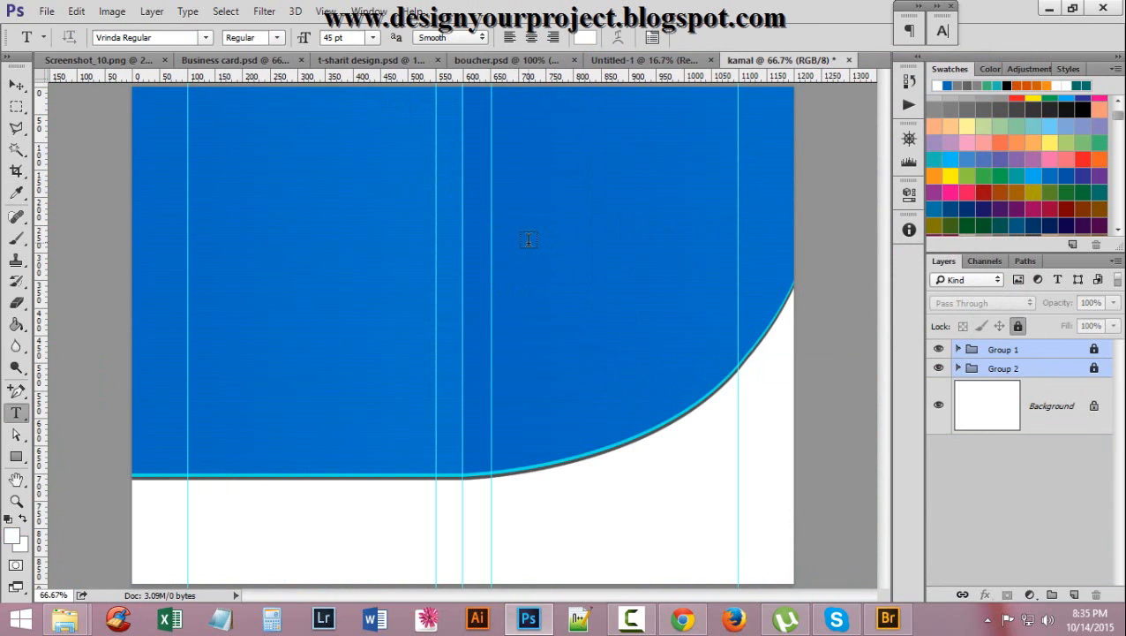
left_click(528, 239)
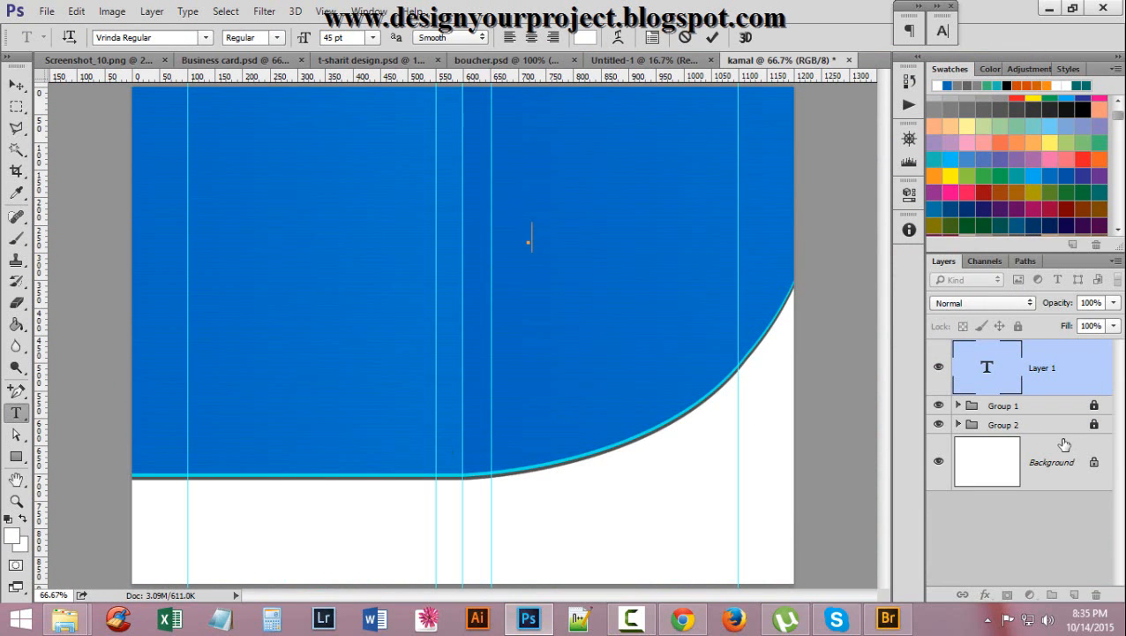
left_click(713, 38)
left_click_drag(1022, 369, 1096, 595)
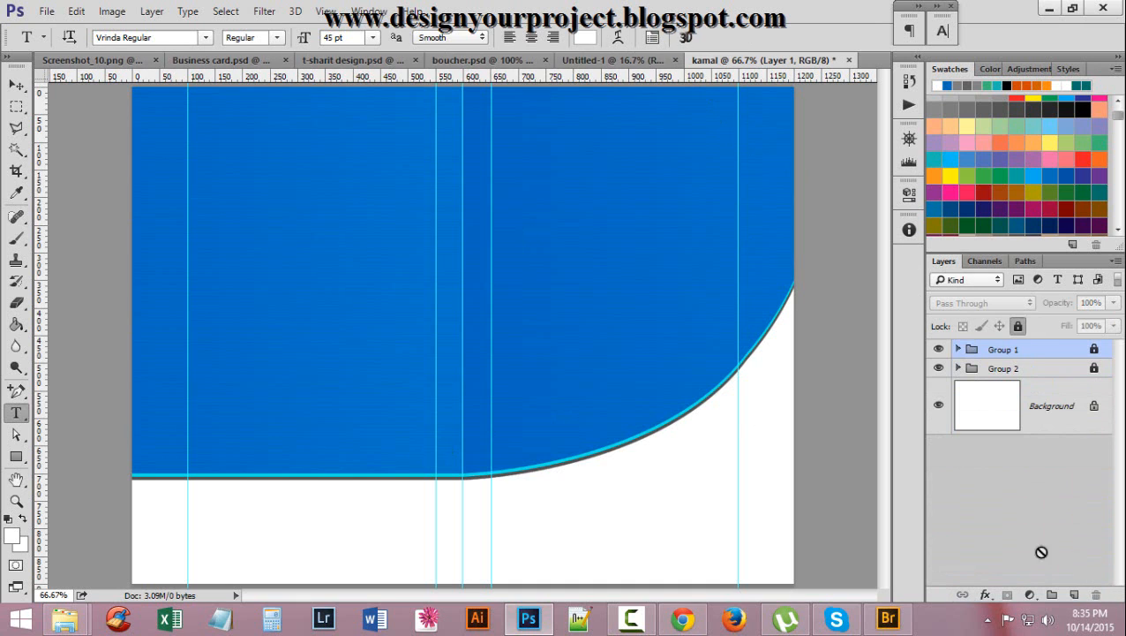
Review the complete cover layout of the boucher.psd reference, including its faded background imagery
left_click(477, 60)
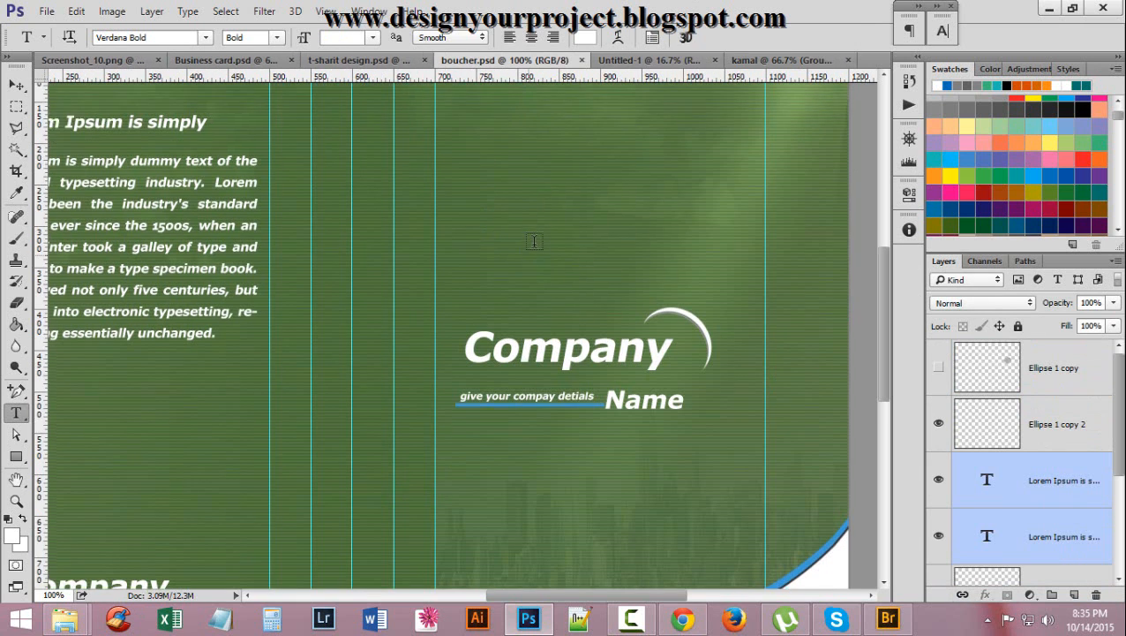
scroll(561, 241, "up", 5)
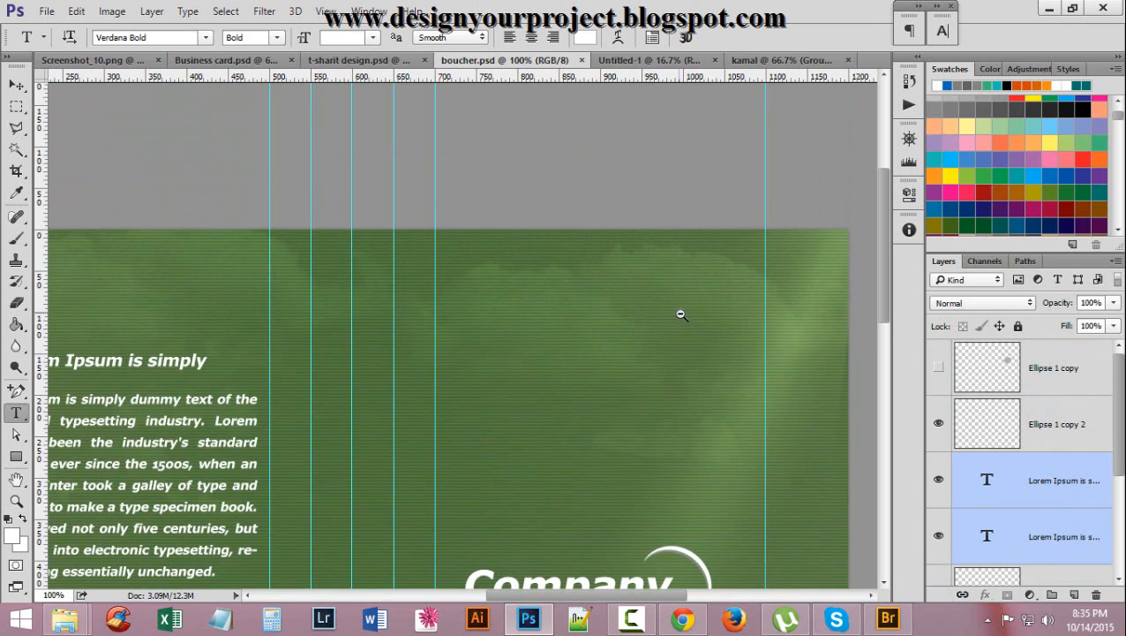
left_click(681, 314, "alt")
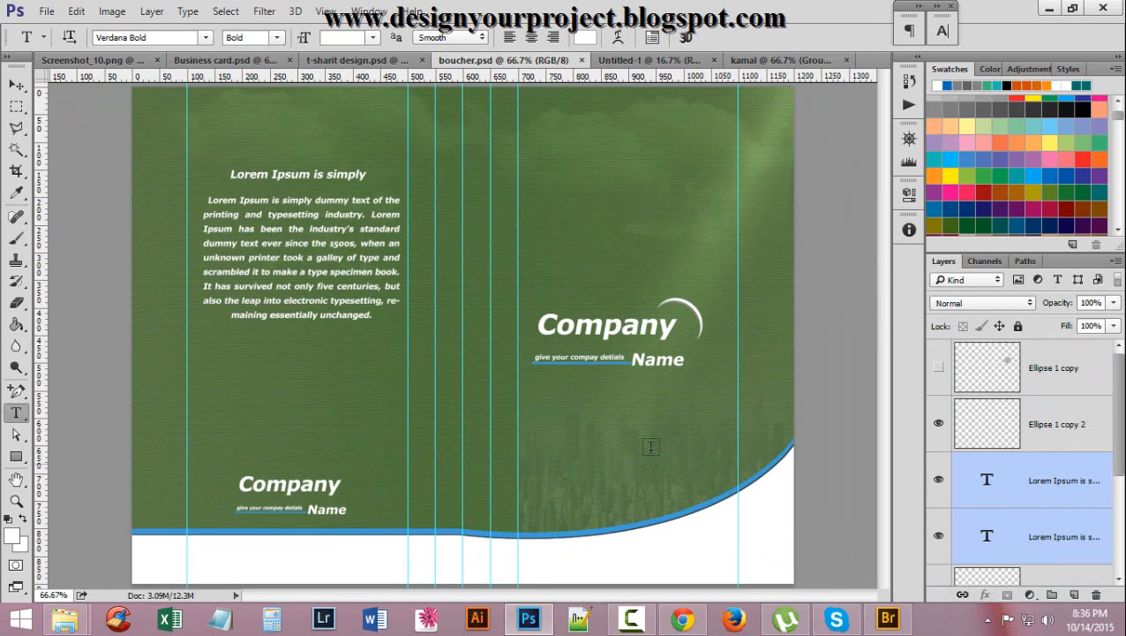
left_click(692, 238, "alt")
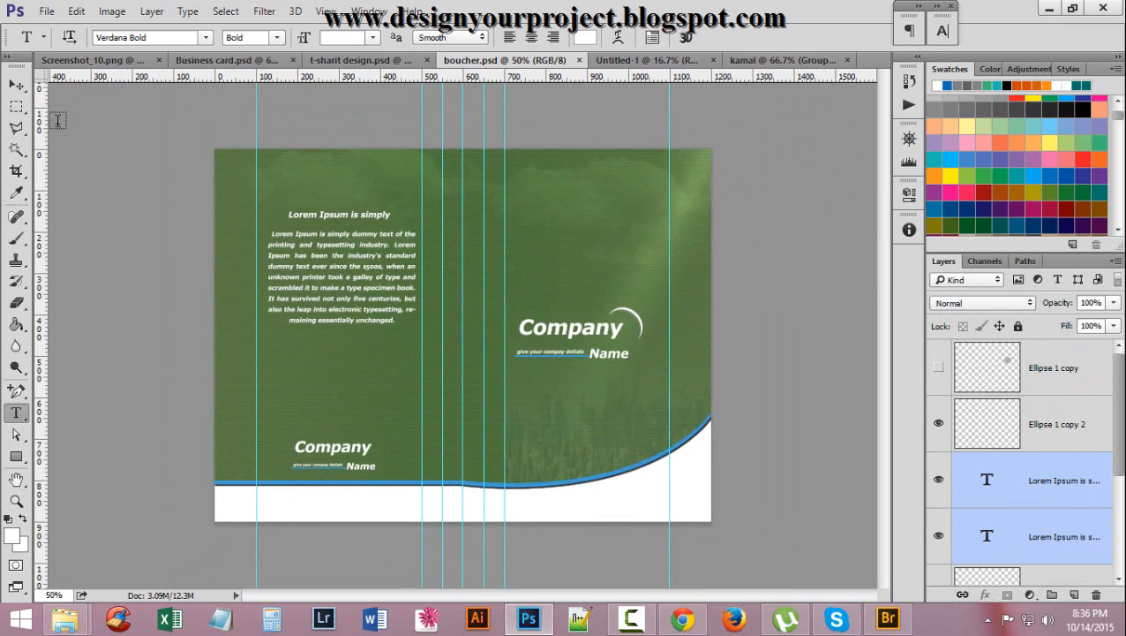
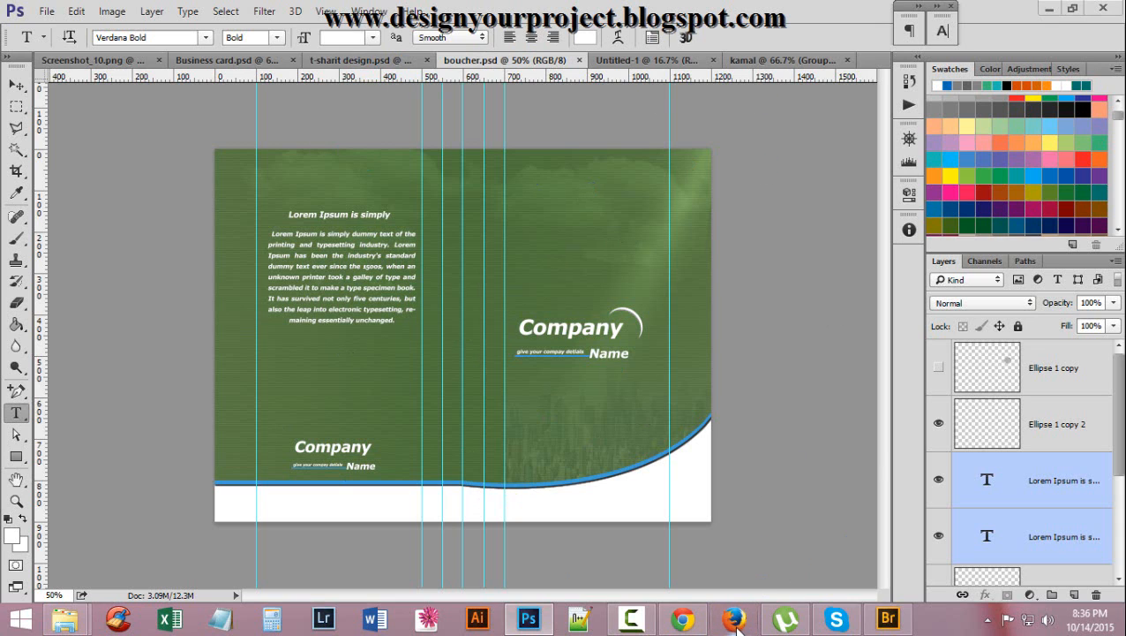
left_click(632, 620)
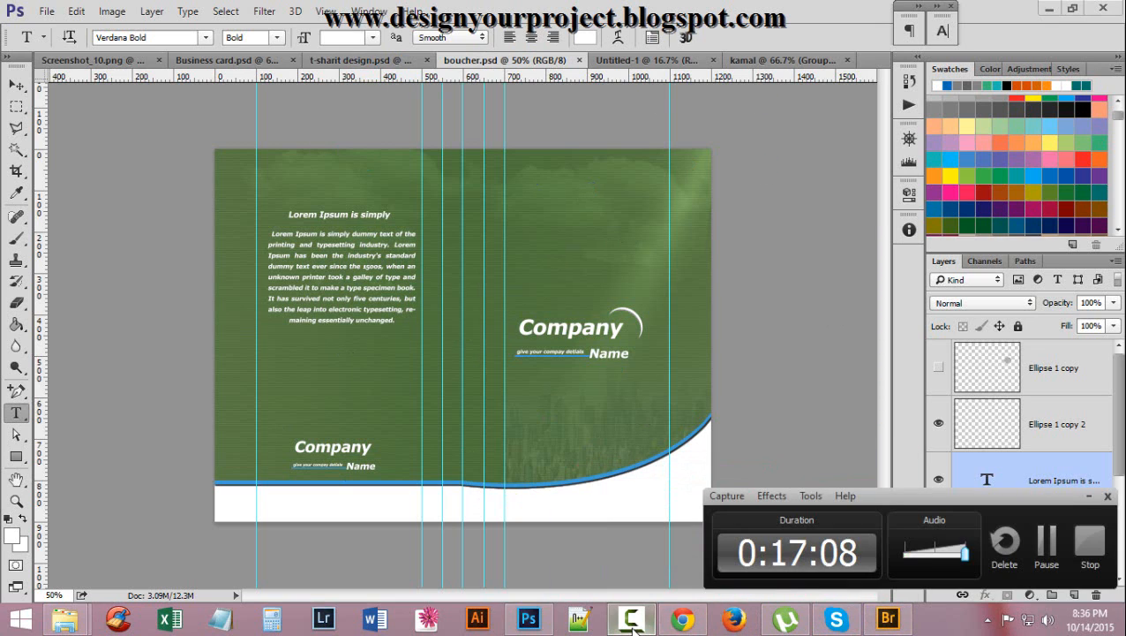
left_click(632, 620)
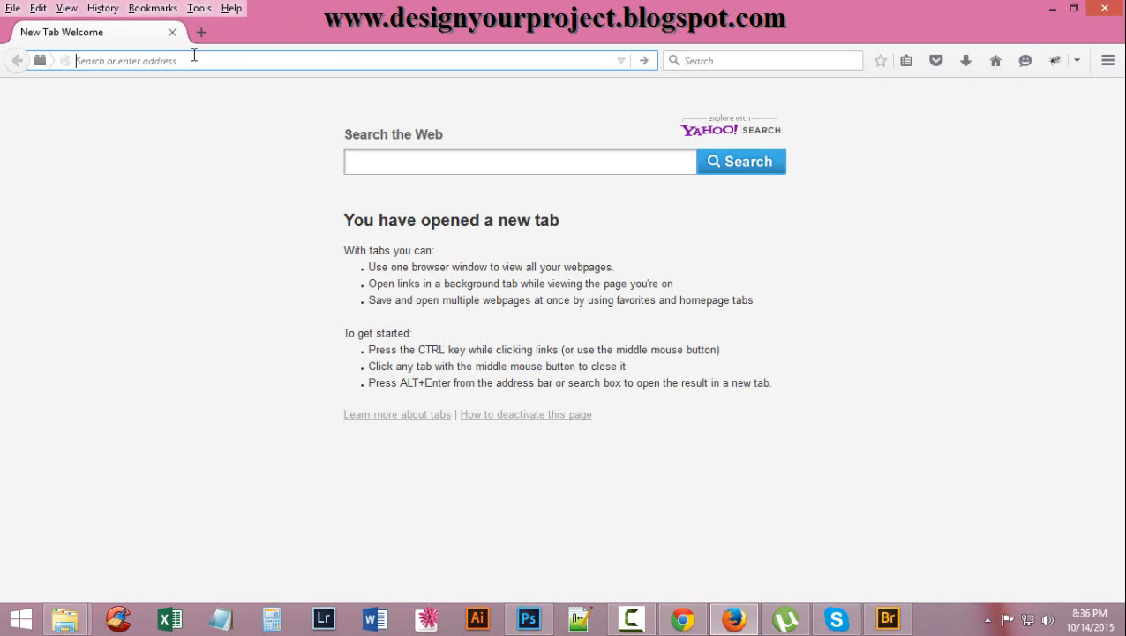
Switch to Firefox and load google.com
type("google.com/")
key("Return")
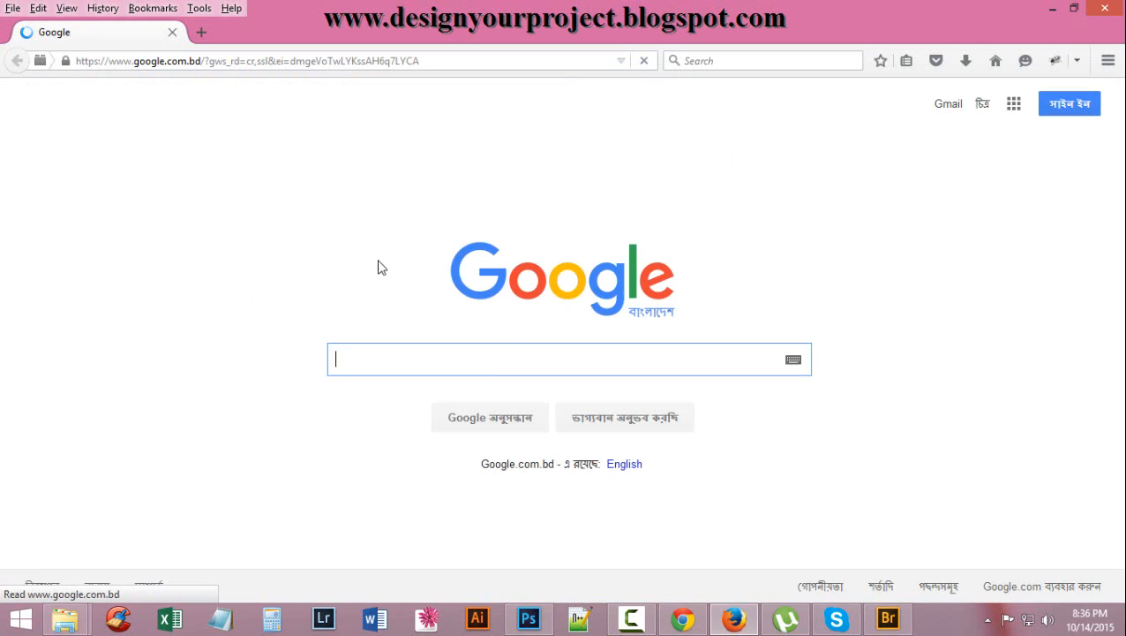
Search Google for "city image"
type("cit")
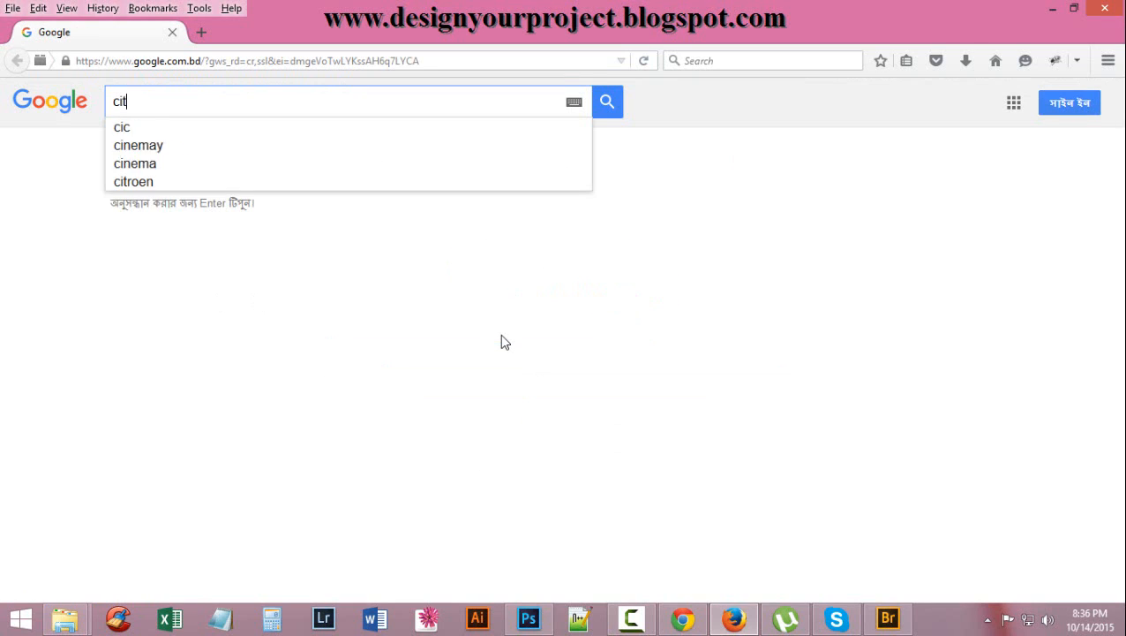
type("y imge")
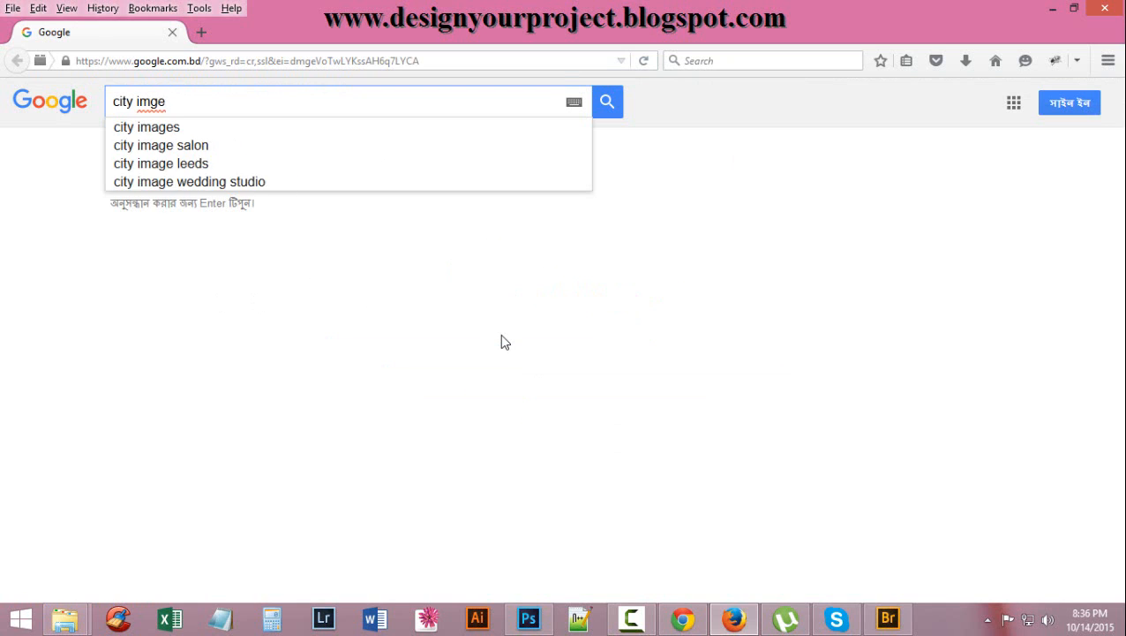
key("BackSpace")
type("a")
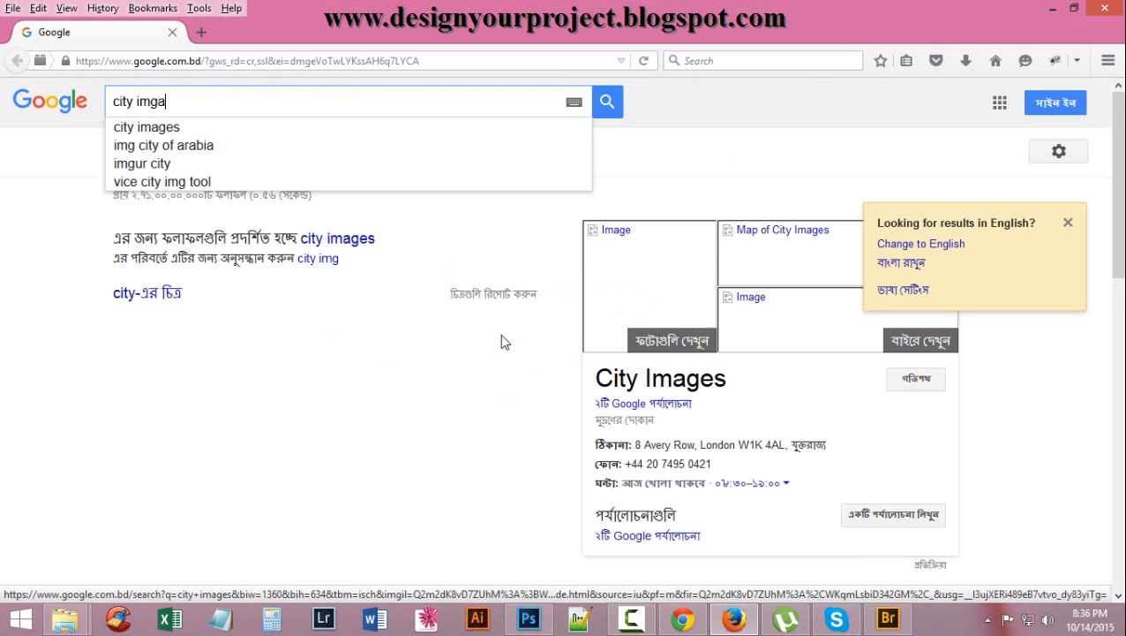
key("BackSpace")
key("BackSpace")
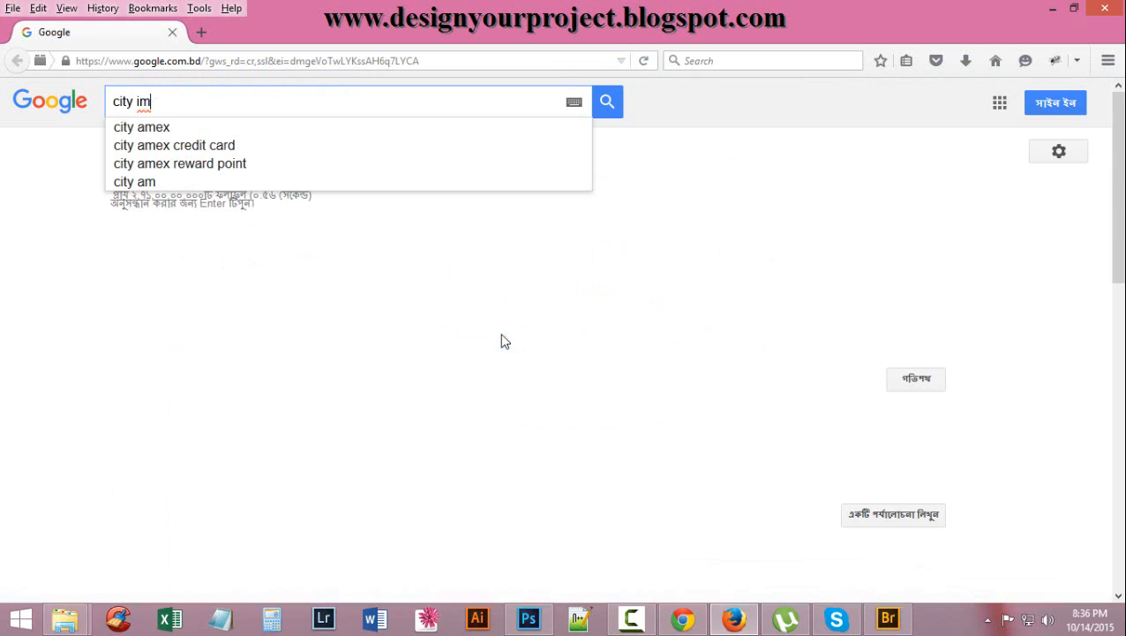
type("a")
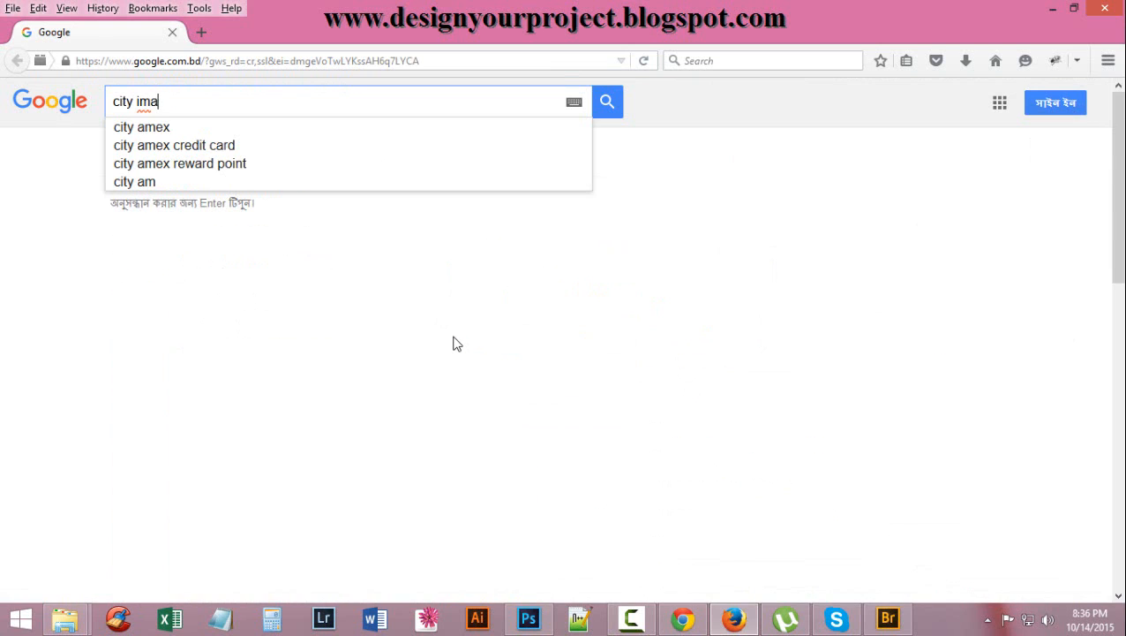
type("ge")
key("Return")
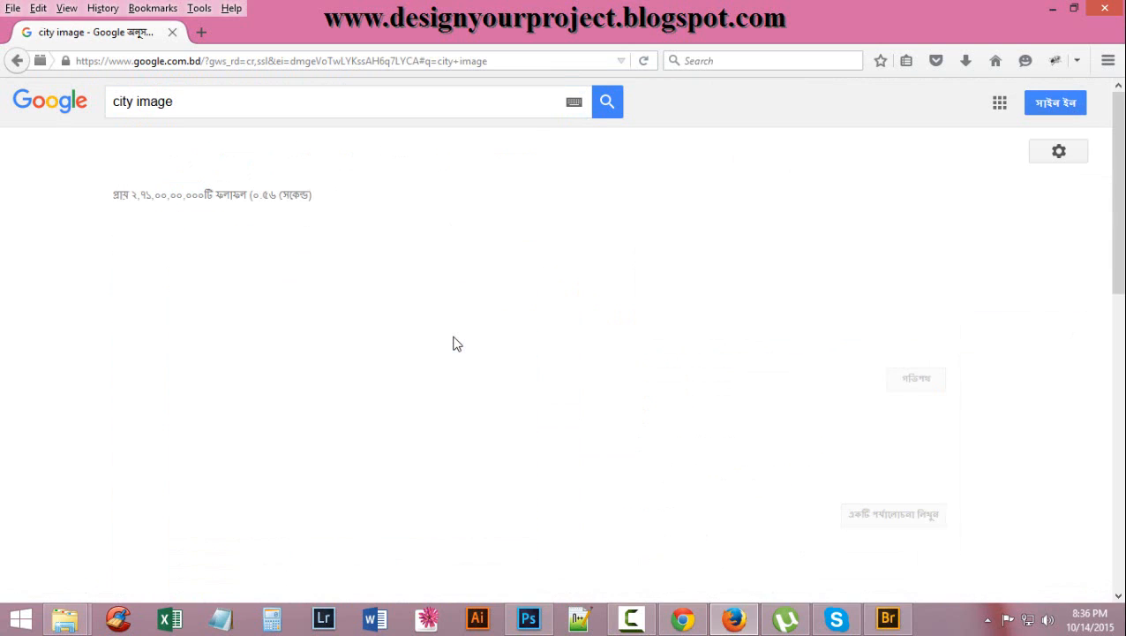
Browse the city image results and open the Kansas City, Missouri daytime skyline photo from Wikipedia at full size
scroll(450, 340, "down", 5)
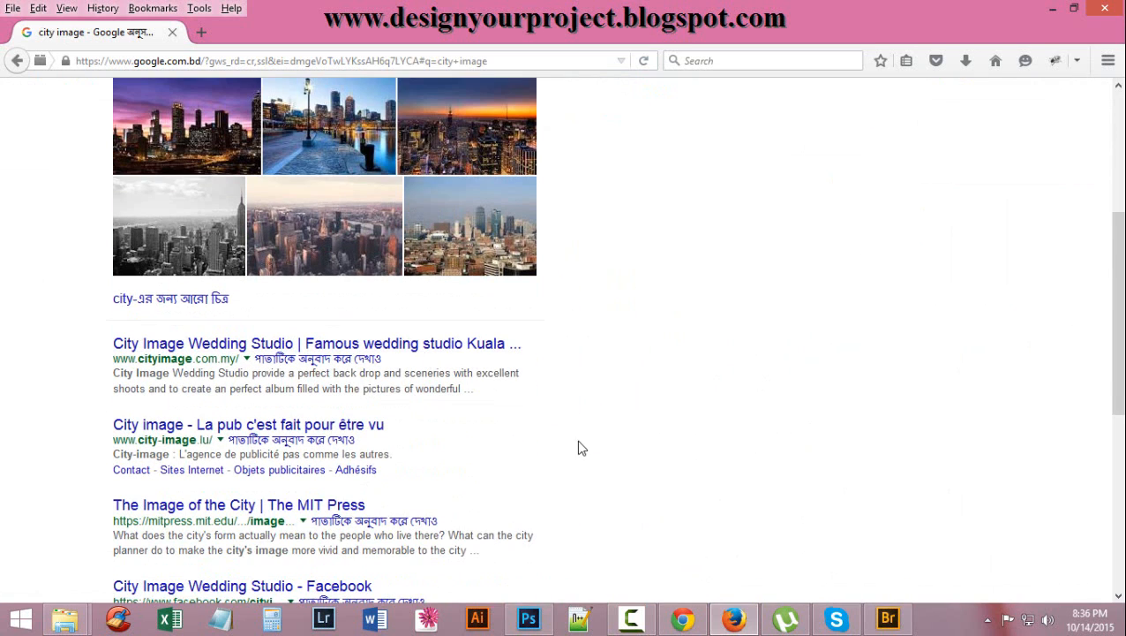
scroll(449, 435, "up", 5)
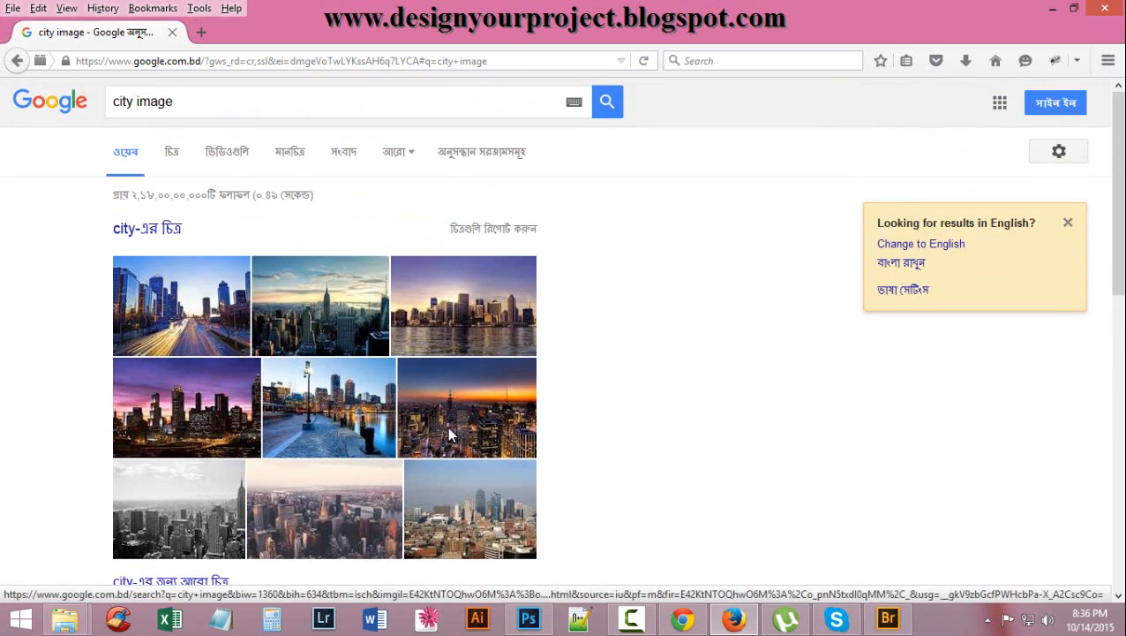
scroll(448, 431, "down", 8)
scroll(447, 425, "up", 7)
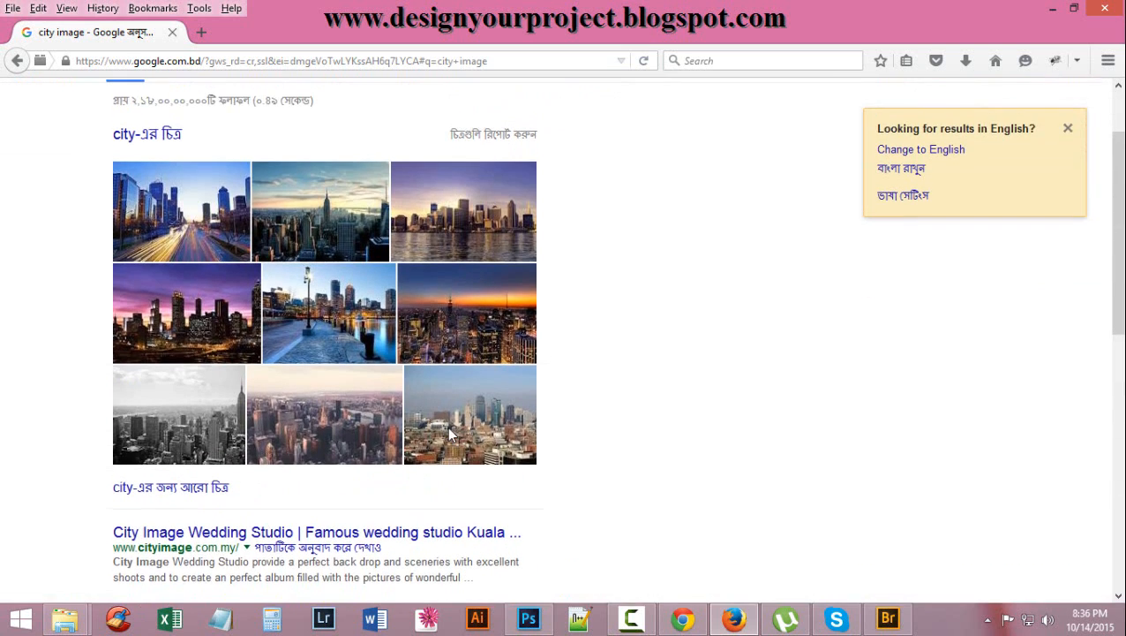
left_click(479, 427)
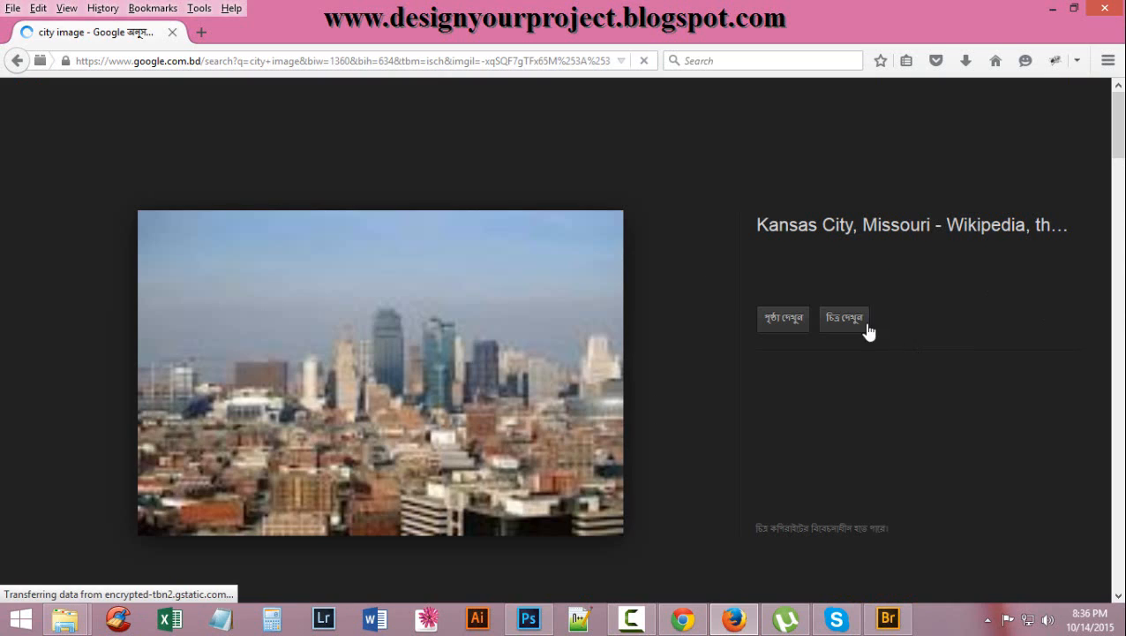
left_click(851, 319)
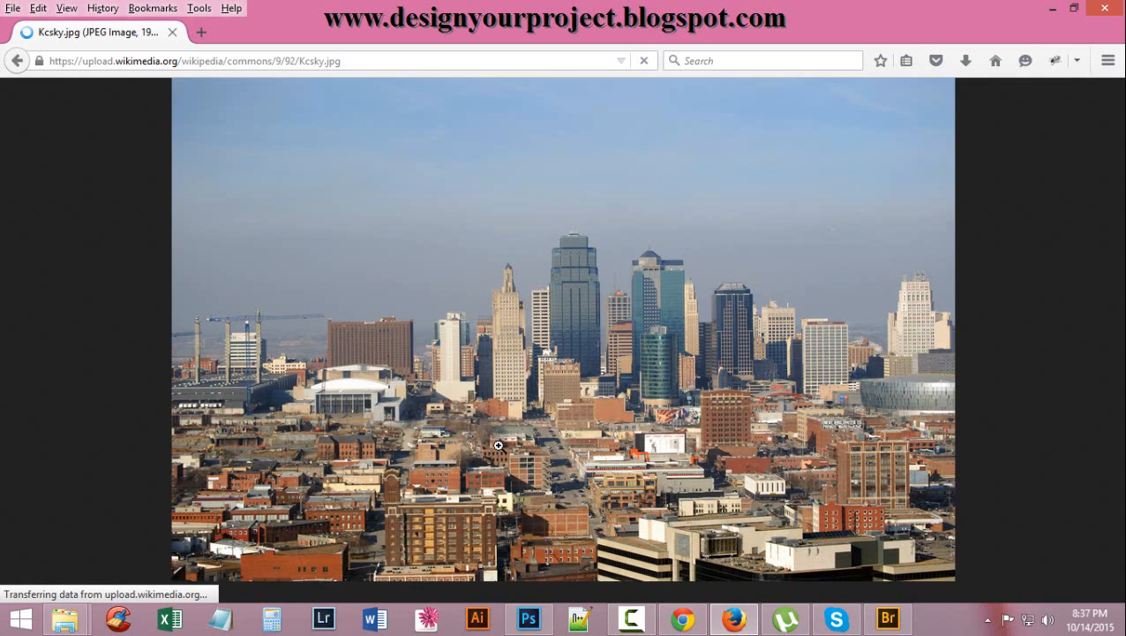
Copy the Kcsky.jpg skyline image and switch back to Photoshop
right_click(438, 227)
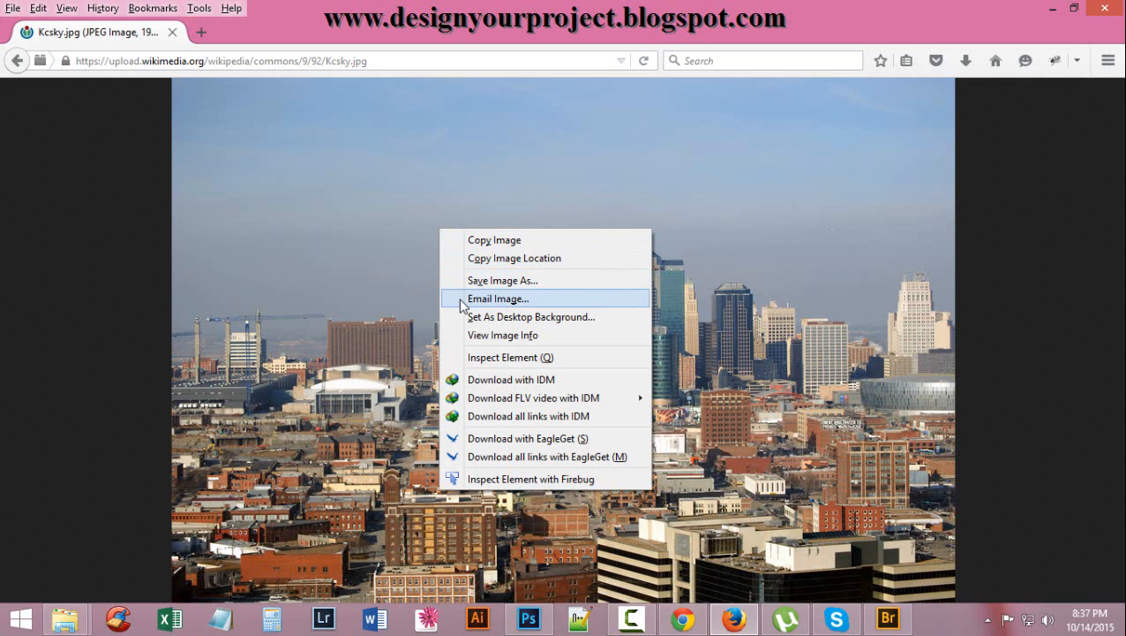
left_click(498, 245)
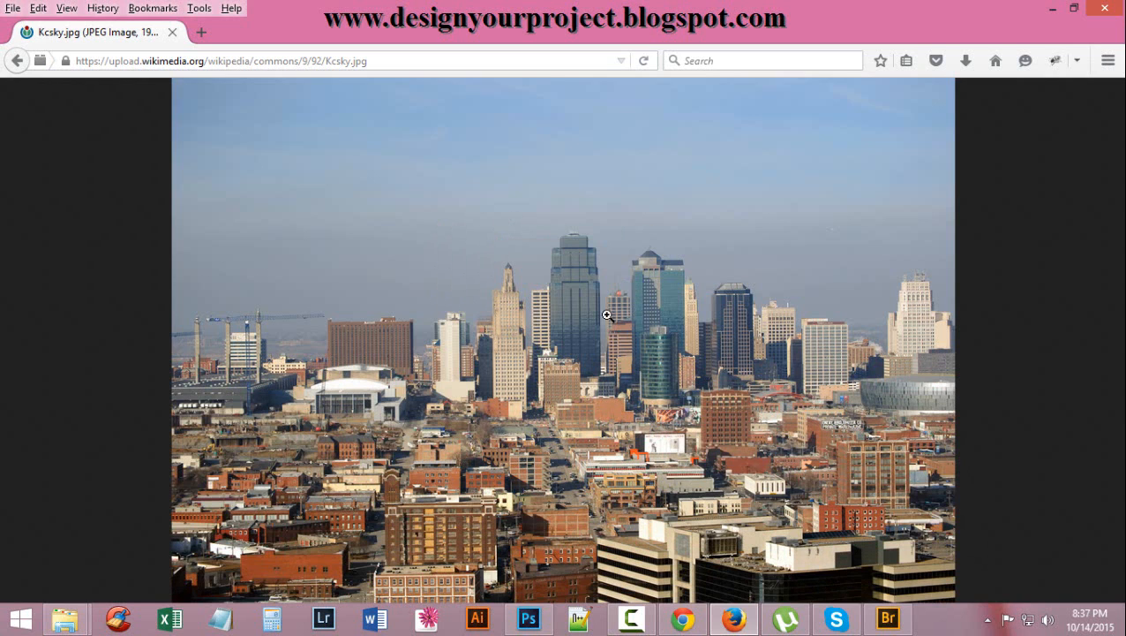
left_click(528, 618)
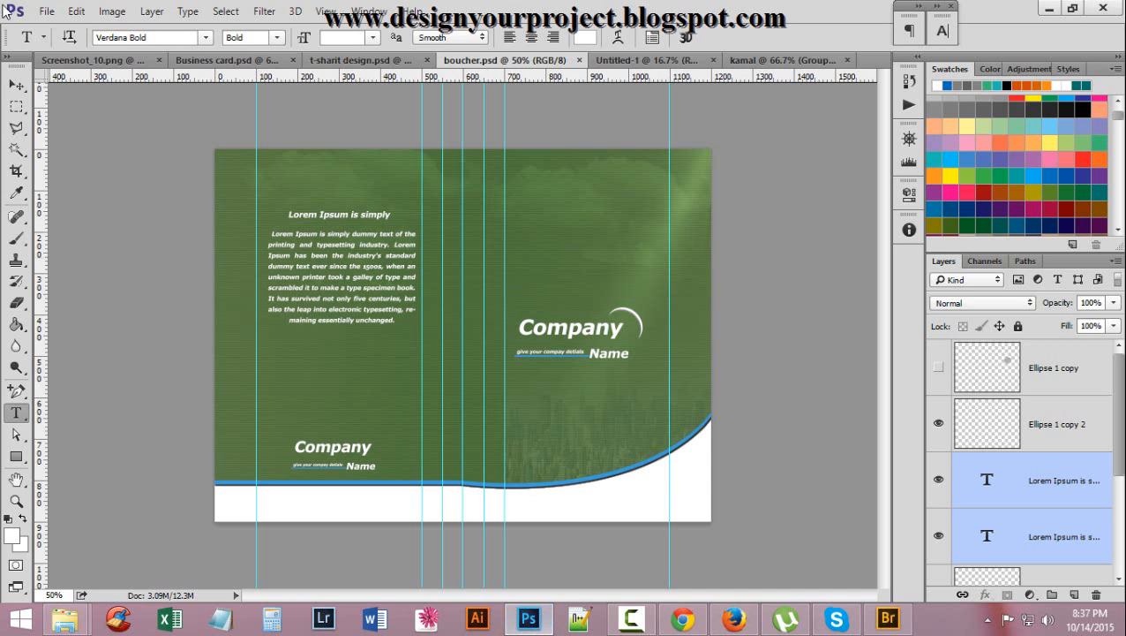
Create a 1936 x 1296 pixel document from the Clipboard preset and paste the copied city skyline photo into it
left_click(46, 10)
left_click(60, 30)
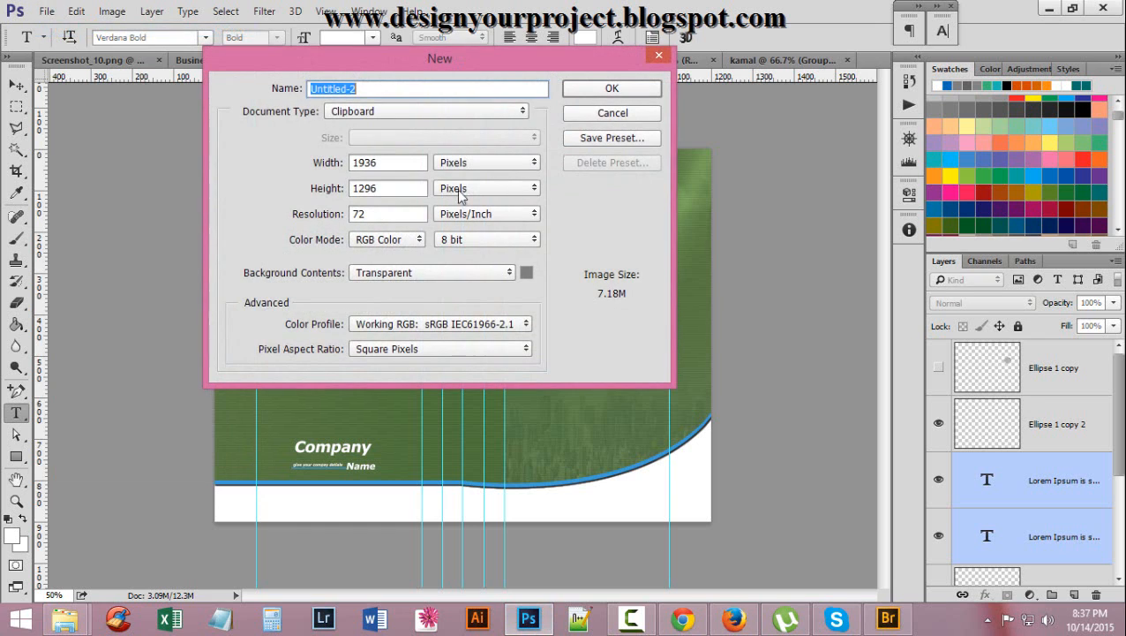
left_click(618, 90)
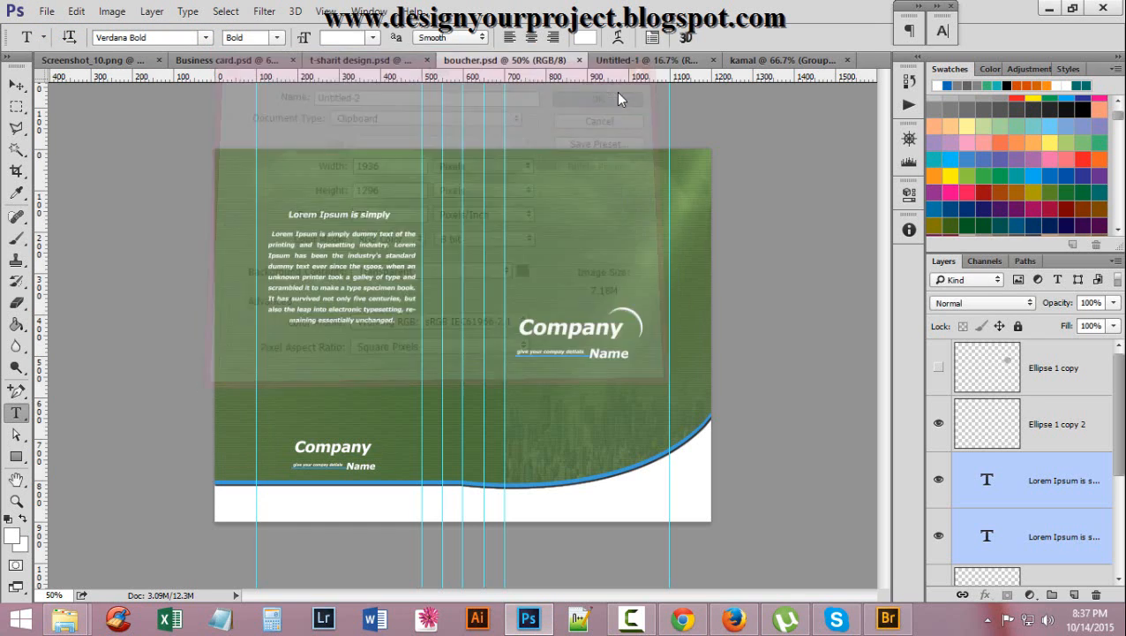
key("ctrl+v")
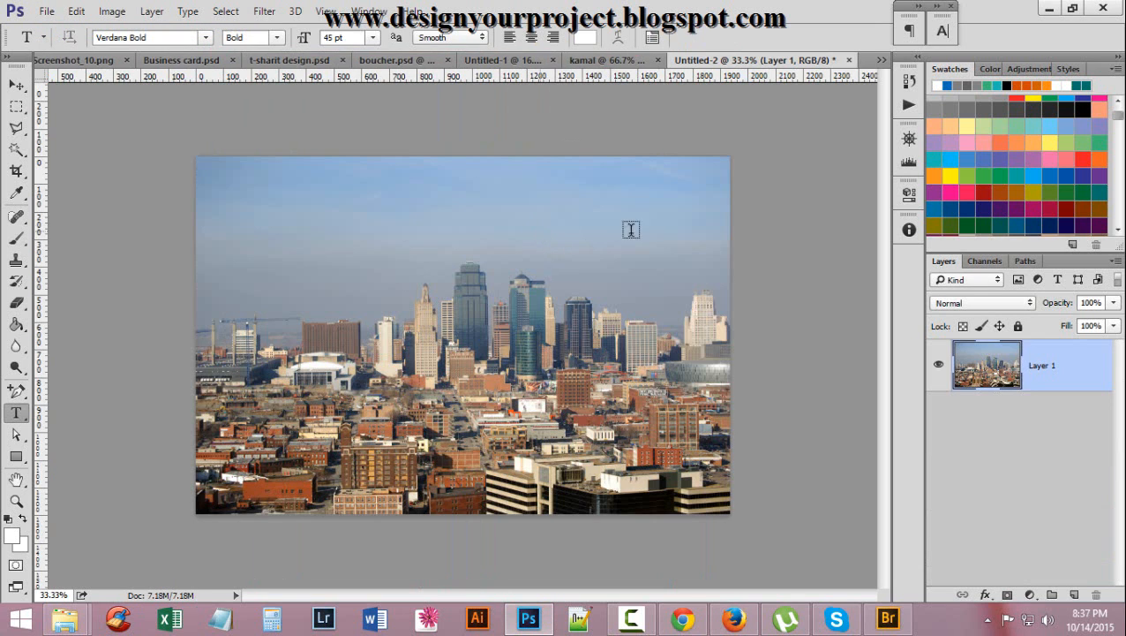
Copy the city photo from the new document into the kamal brochure document with the Move tool
left_click(18, 83)
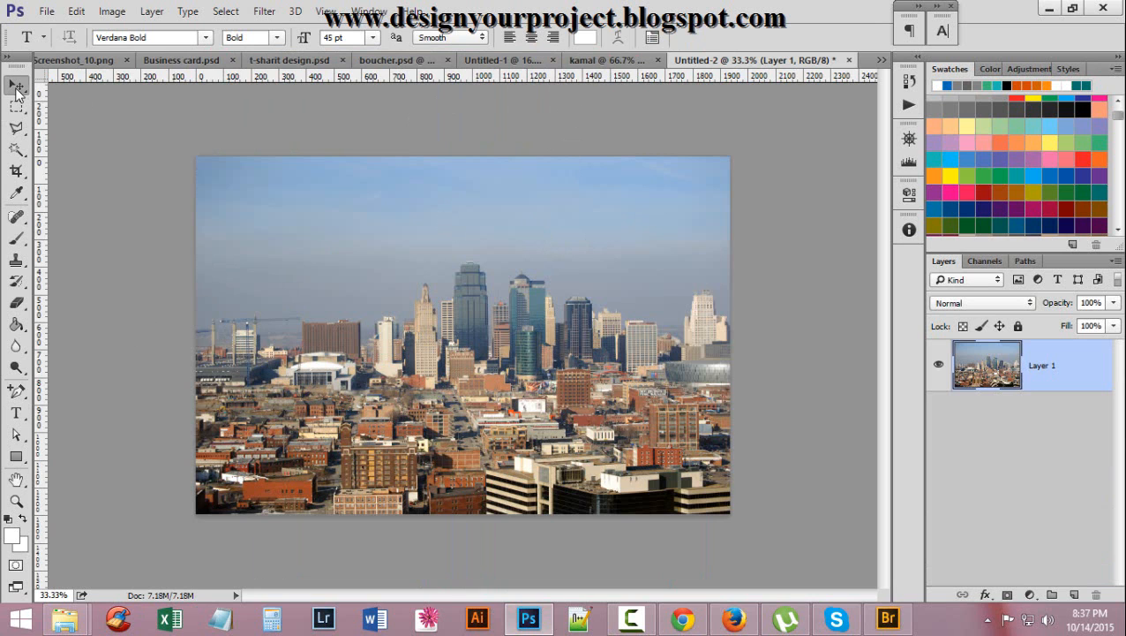
left_click_drag(612, 297, 618, 244)
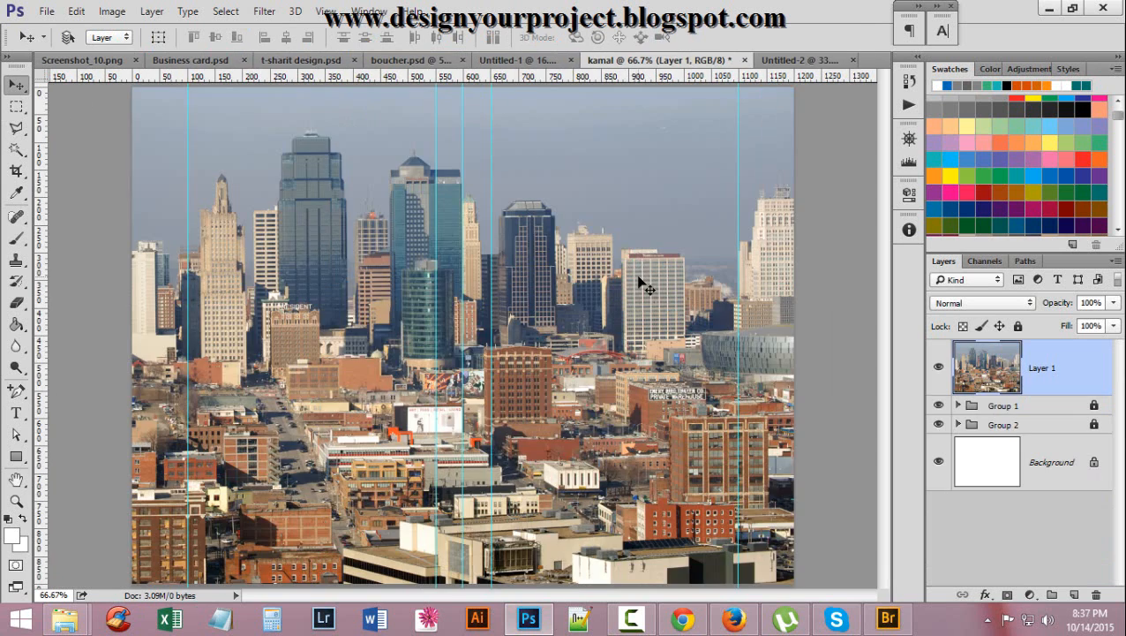
key("ctrl+minus")
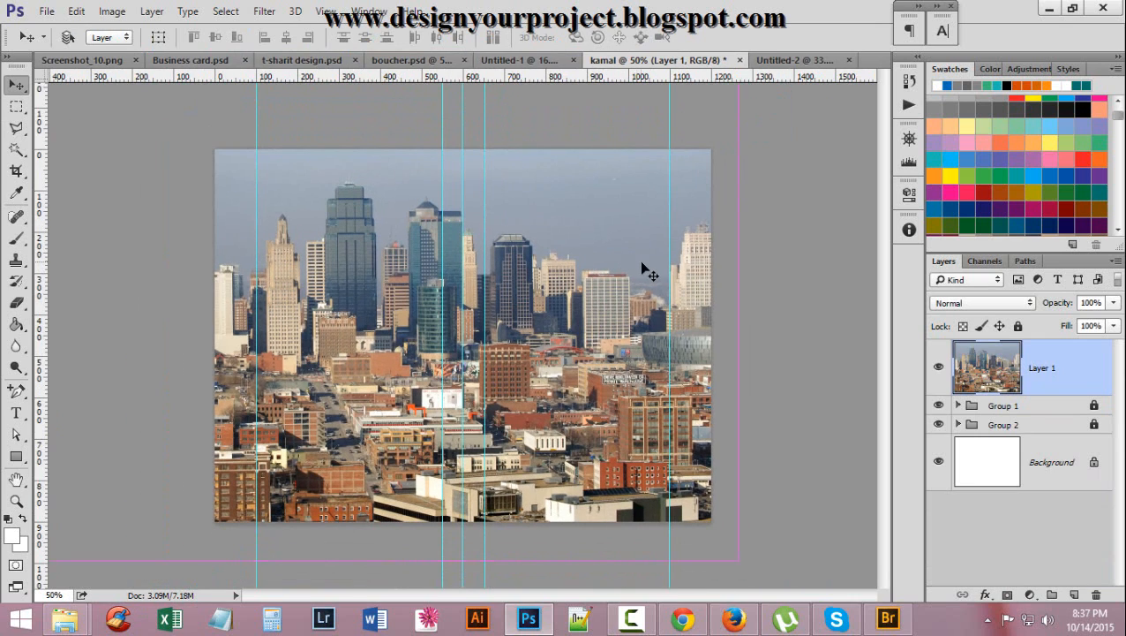
Scale the city photo to about 57% and convert its layer to a smart object
key("ctrl+t")
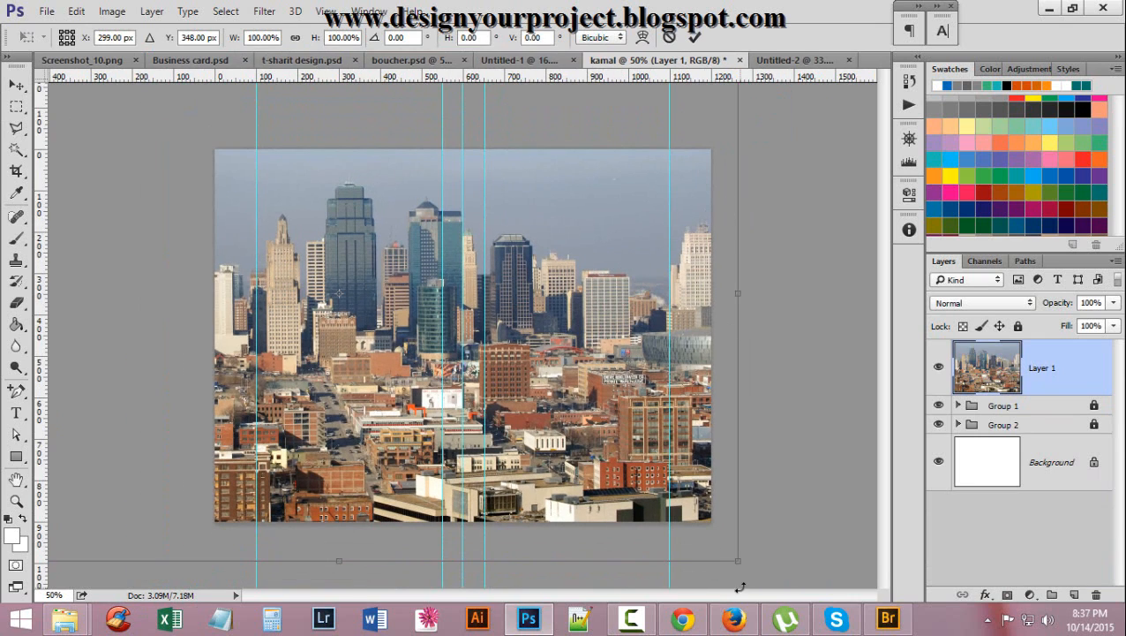
left_click_drag(739, 560, 568, 446)
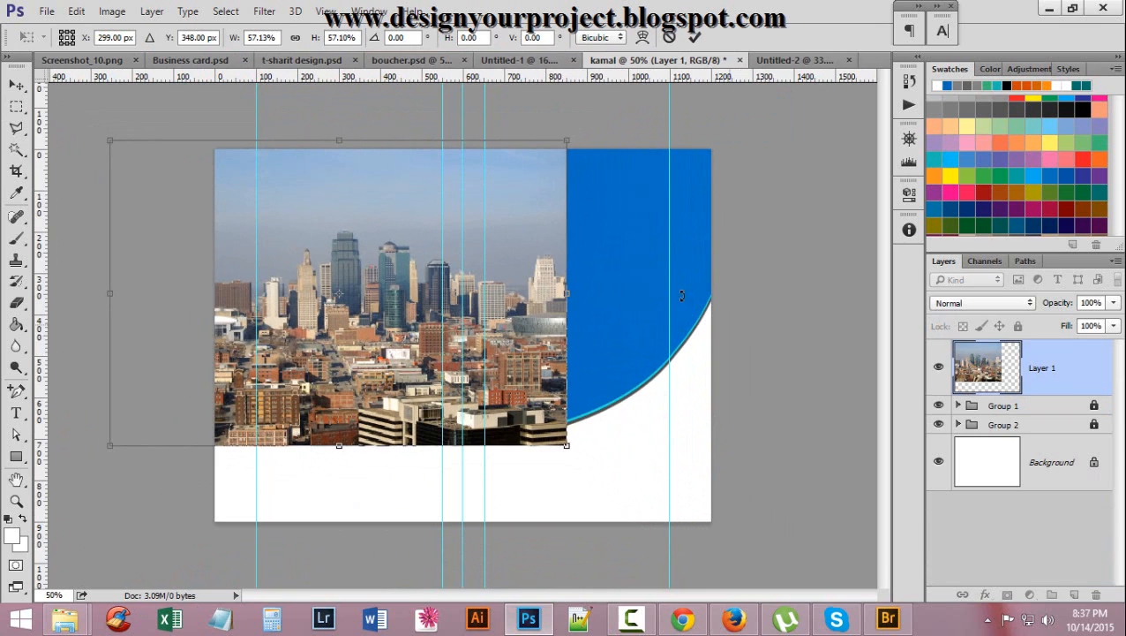
left_click(696, 37)
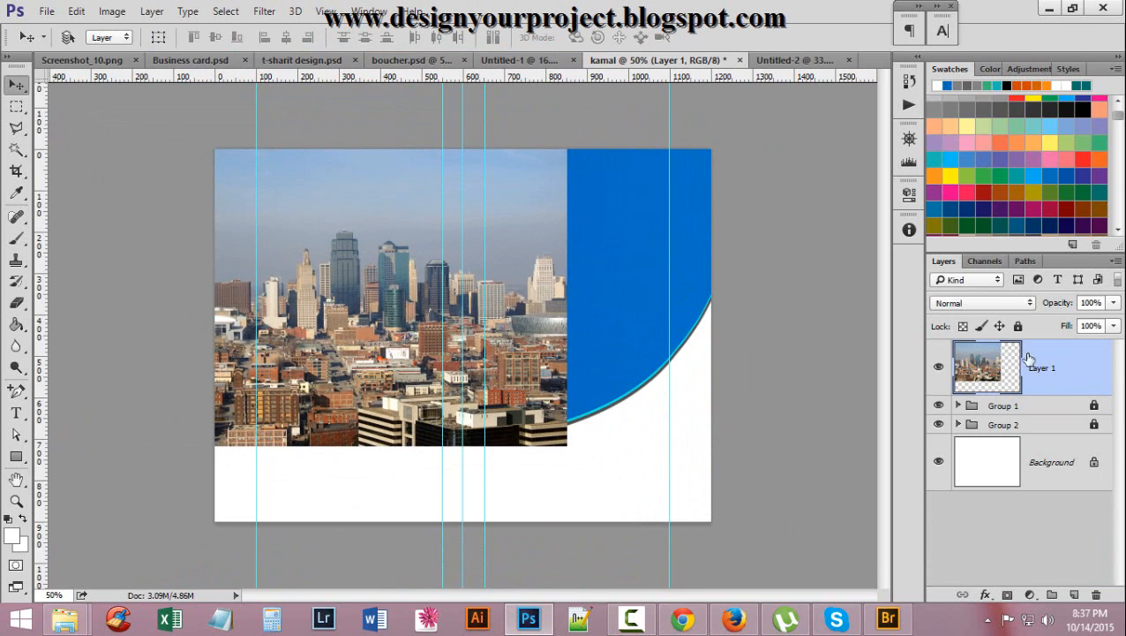
right_click(1075, 375)
left_click(812, 289)
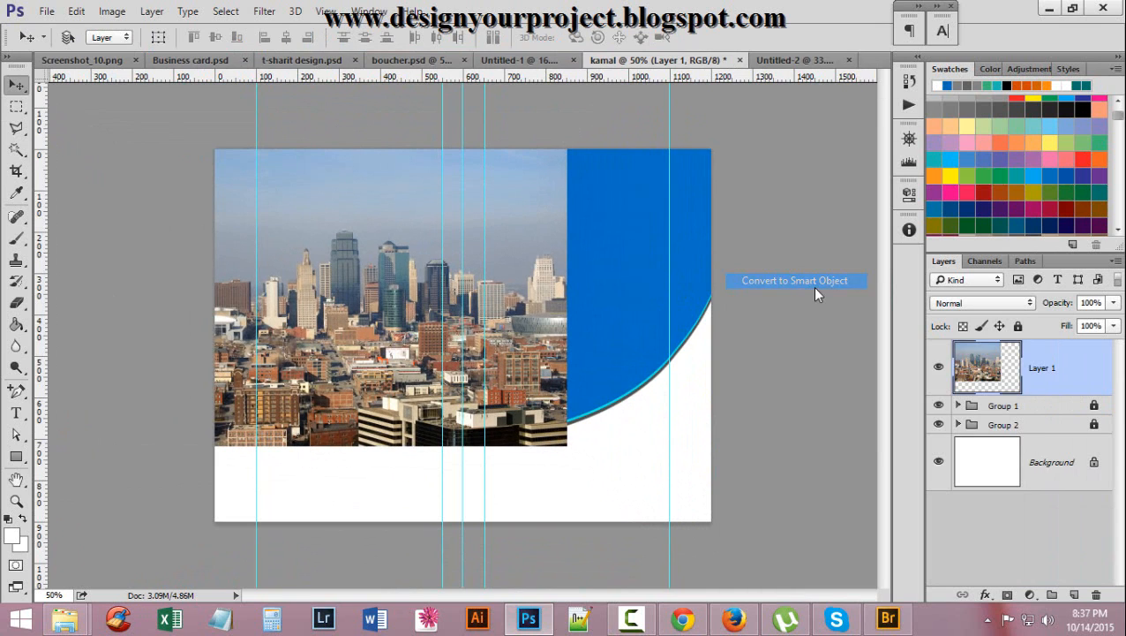
key("ctrl")
Scale the photo to about 58.5%, tilt it about -0.5 degrees and place it over the lower part of the brochure's front cover
key("ctrl+t")
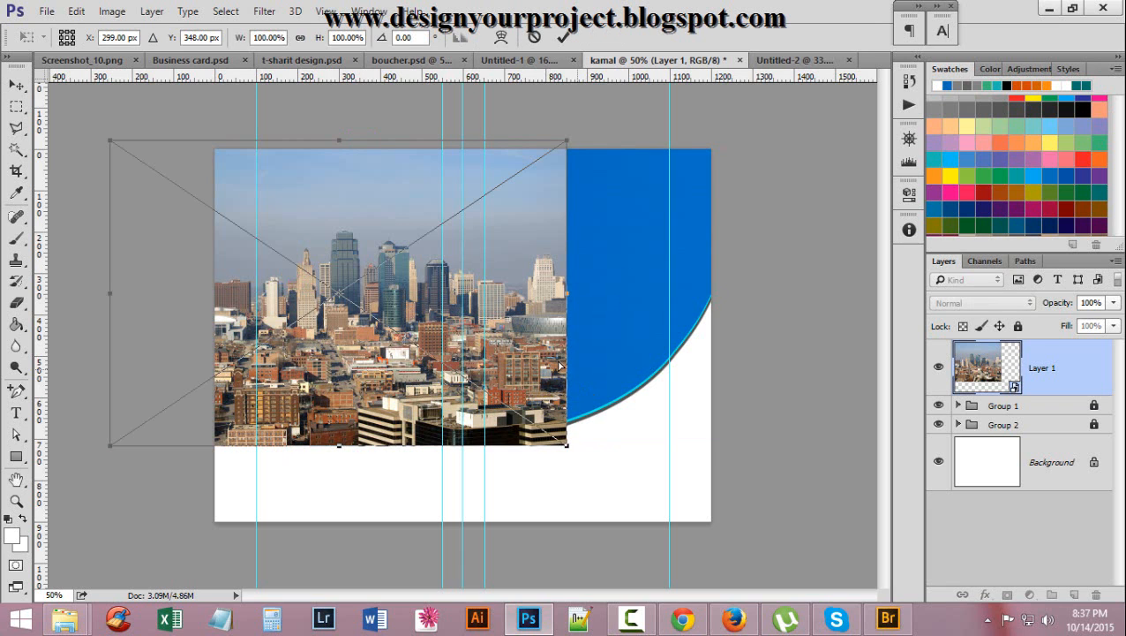
left_click_drag(105, 136, 184, 184)
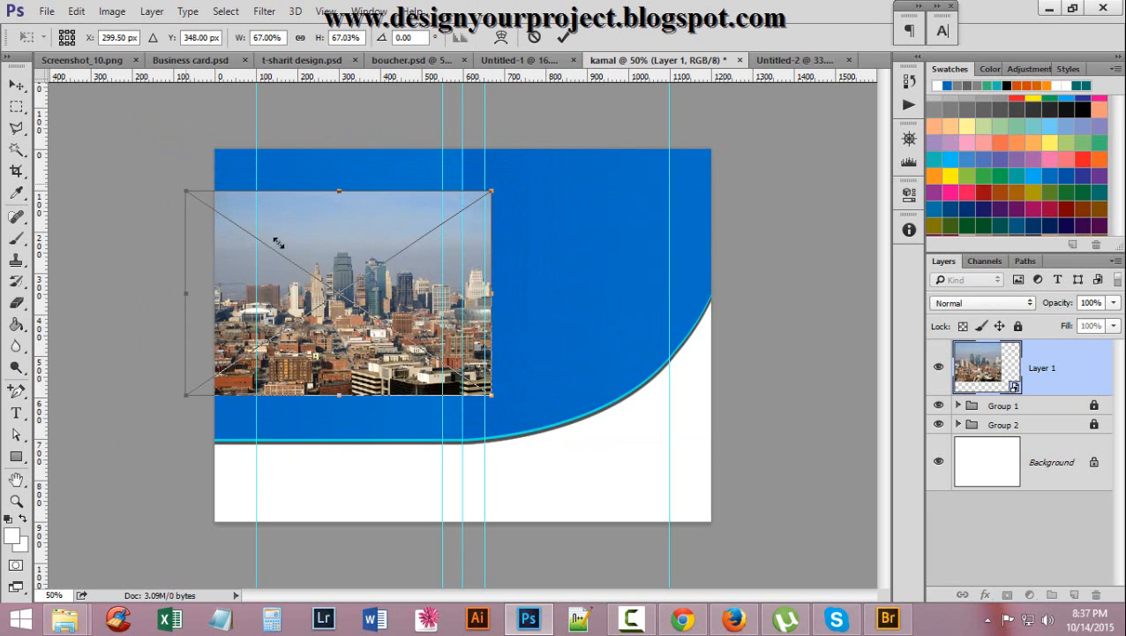
left_click_drag(330, 229, 561, 256)
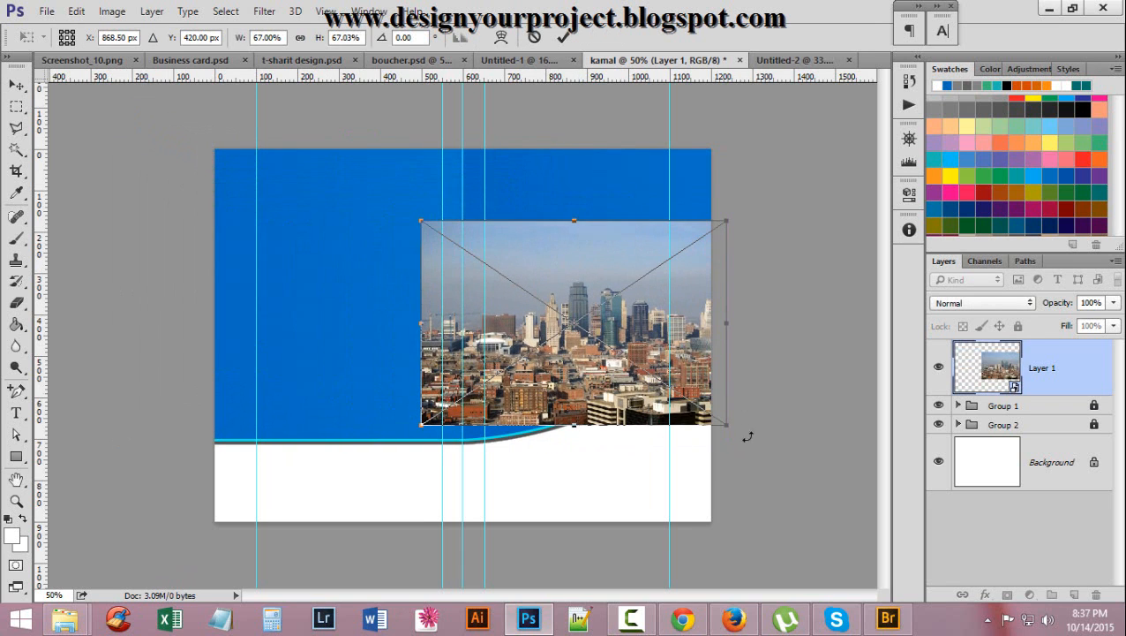
left_click_drag(744, 435, 744, 410)
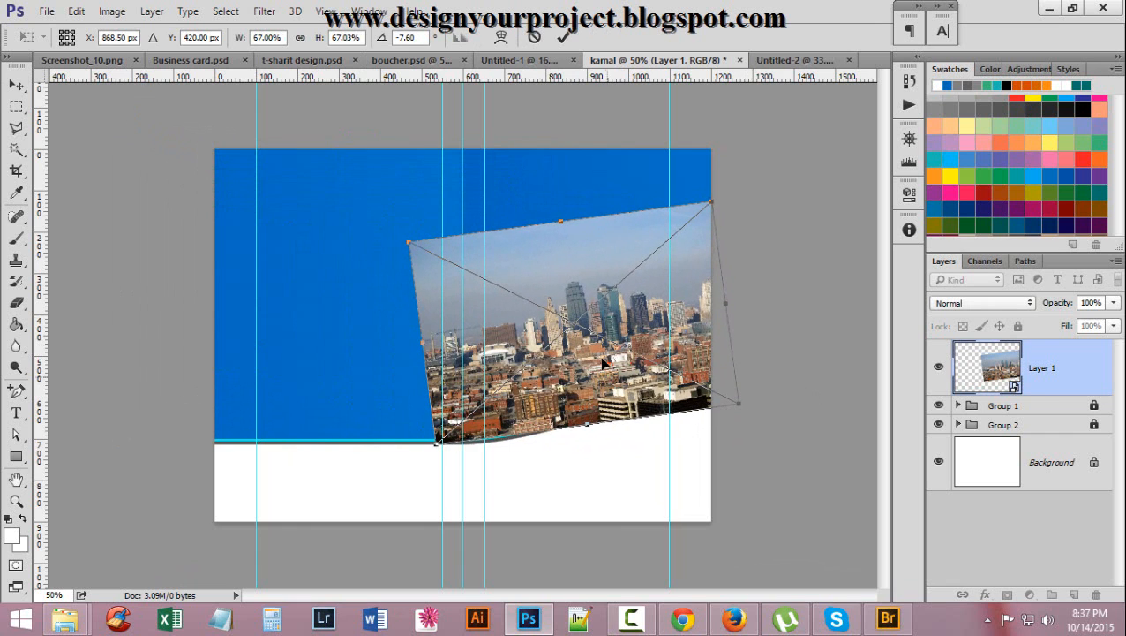
mouse_move(602, 356)
left_mouse_down()
mouse_move(565, 284)
mouse_move(594, 369)
left_mouse_up()
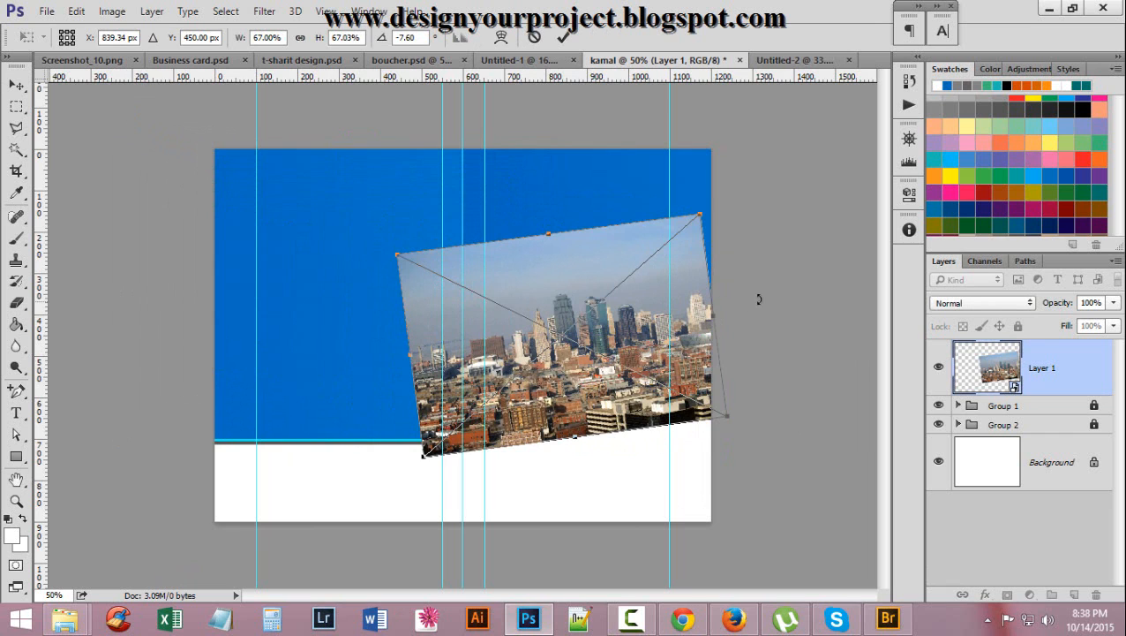
left_click_drag(759, 300, 769, 319)
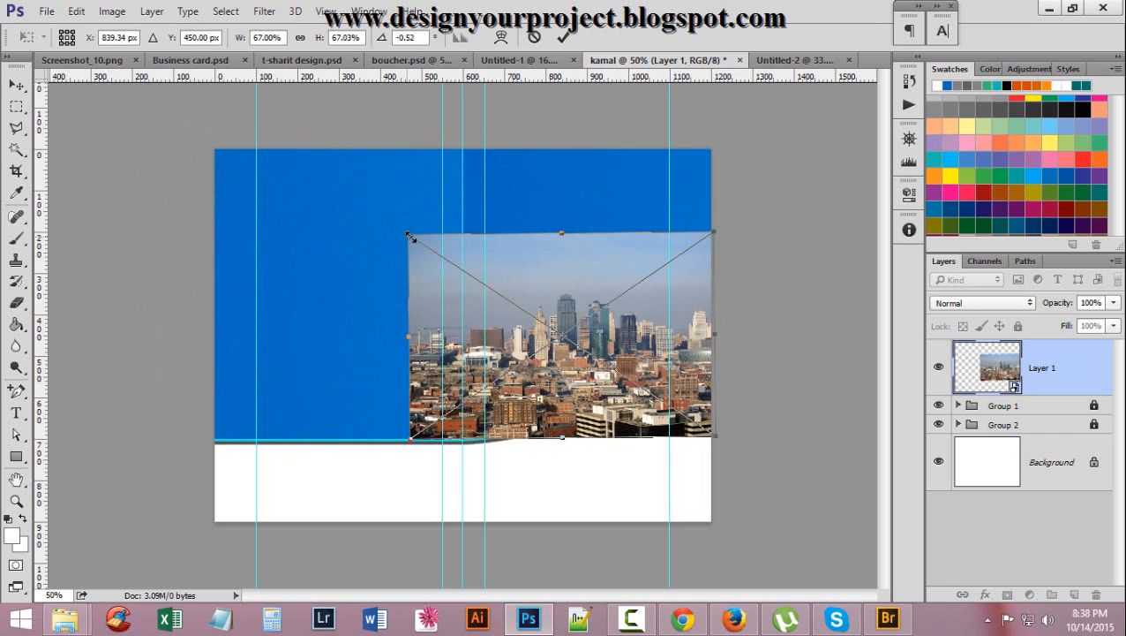
left_click_drag(411, 238, 431, 247)
left_click_drag(579, 347, 592, 369)
left_click(564, 37)
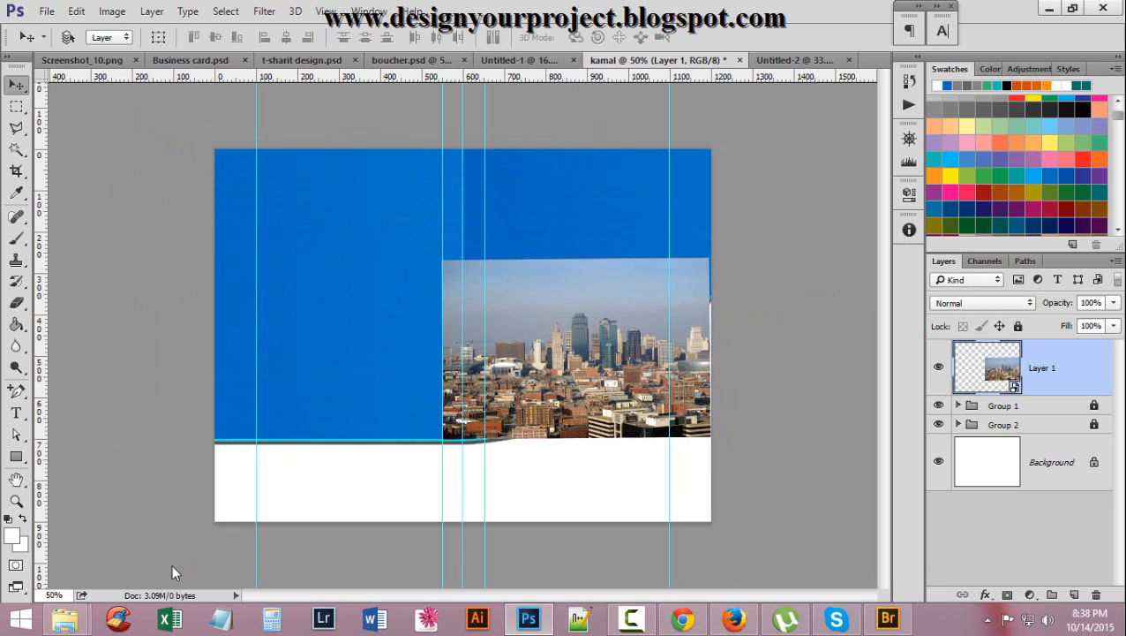
Try tilting the photo to about -11.4 degrees and shifting it along the curved edge of the front cover
left_click_drag(639, 370, 628, 349)
key("ctrl+t")
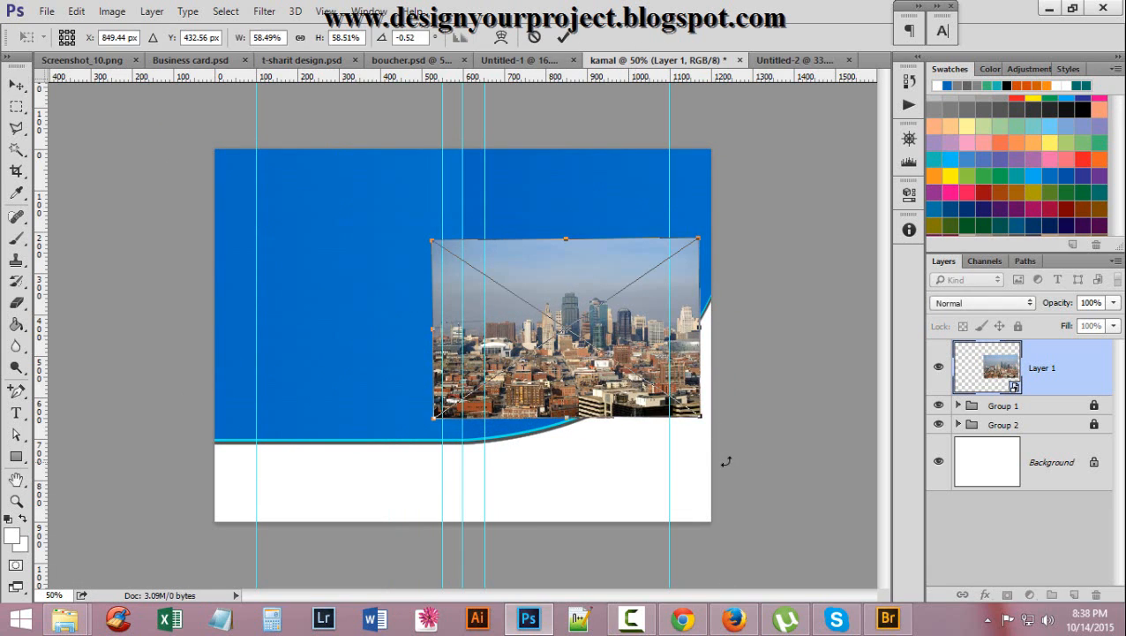
left_click_drag(724, 460, 743, 419)
left_click_drag(593, 351, 598, 364)
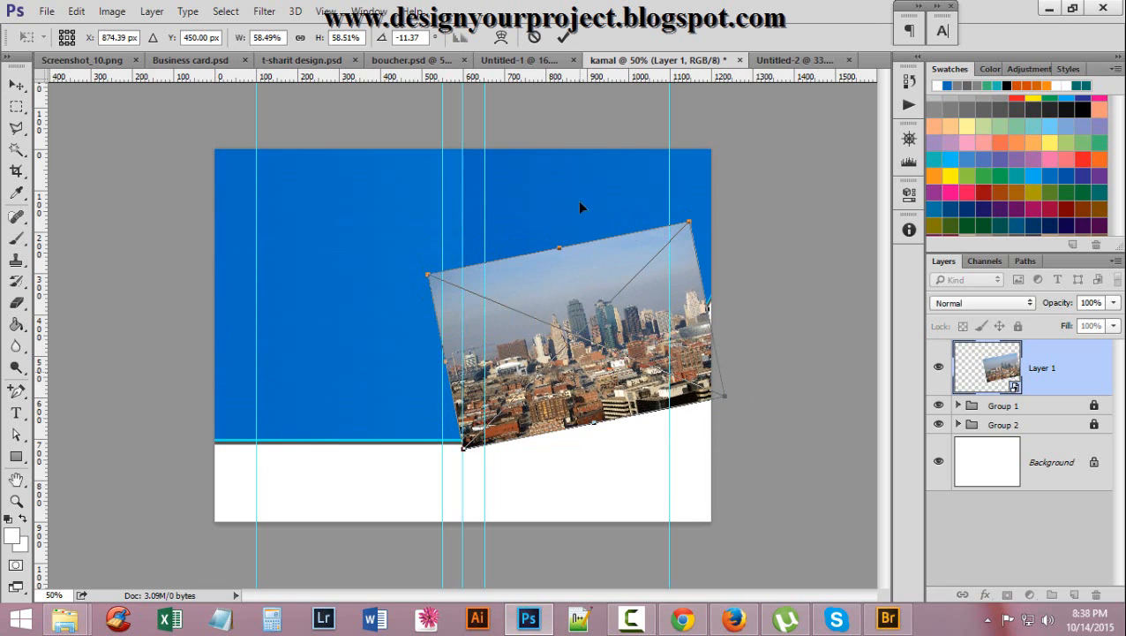
left_click(566, 42)
left_click_drag(591, 282, 599, 287)
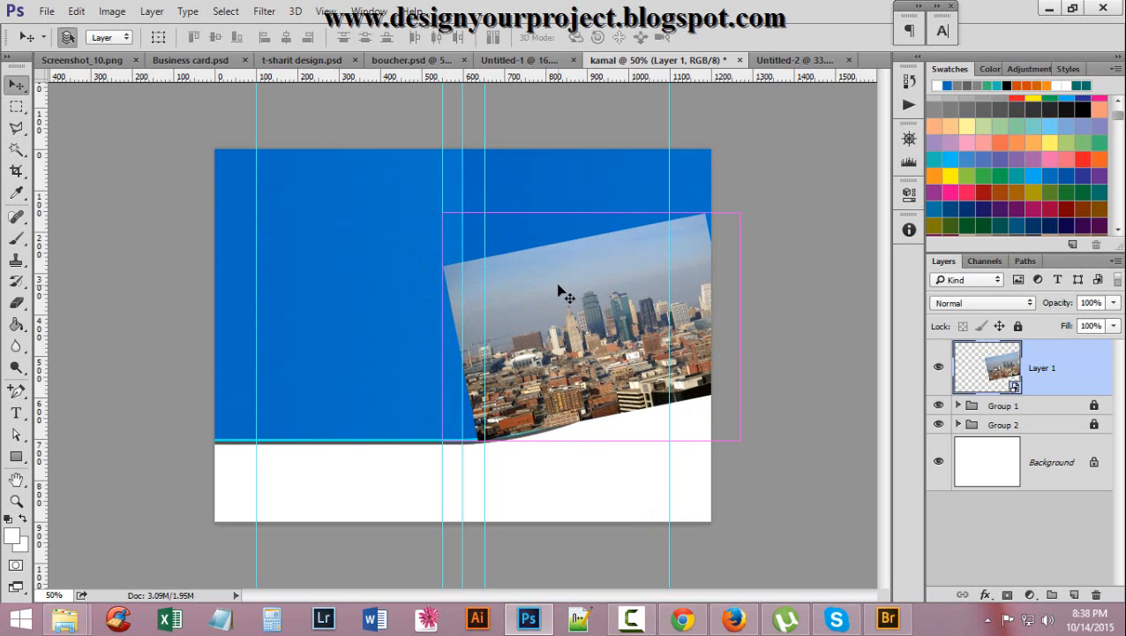
Straighten the photo to about -0.9 degrees, resize it to about 50.3% wide and 55.5% high, and fit it to the front cover's lower edge
key("ctrl+t")
left_click_drag(460, 351, 497, 339)
left_click_drag(676, 431, 650, 434)
mouse_move(628, 383)
left_mouse_down()
mouse_move(626, 408)
mouse_move(622, 379)
left_mouse_up()
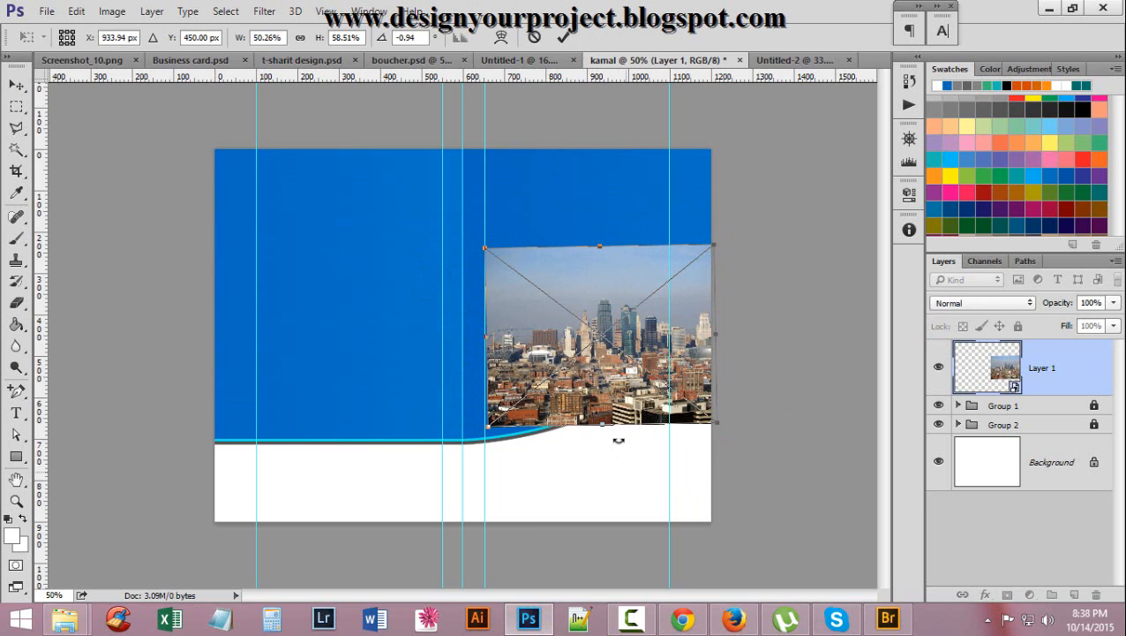
left_click_drag(608, 426, 603, 401)
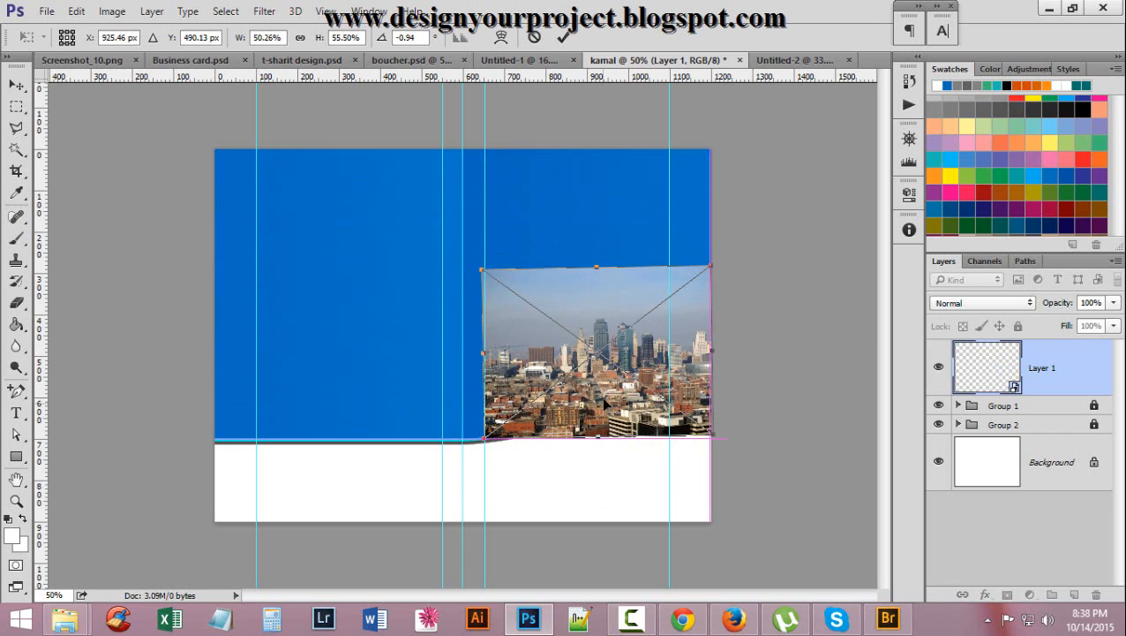
left_click(563, 37)
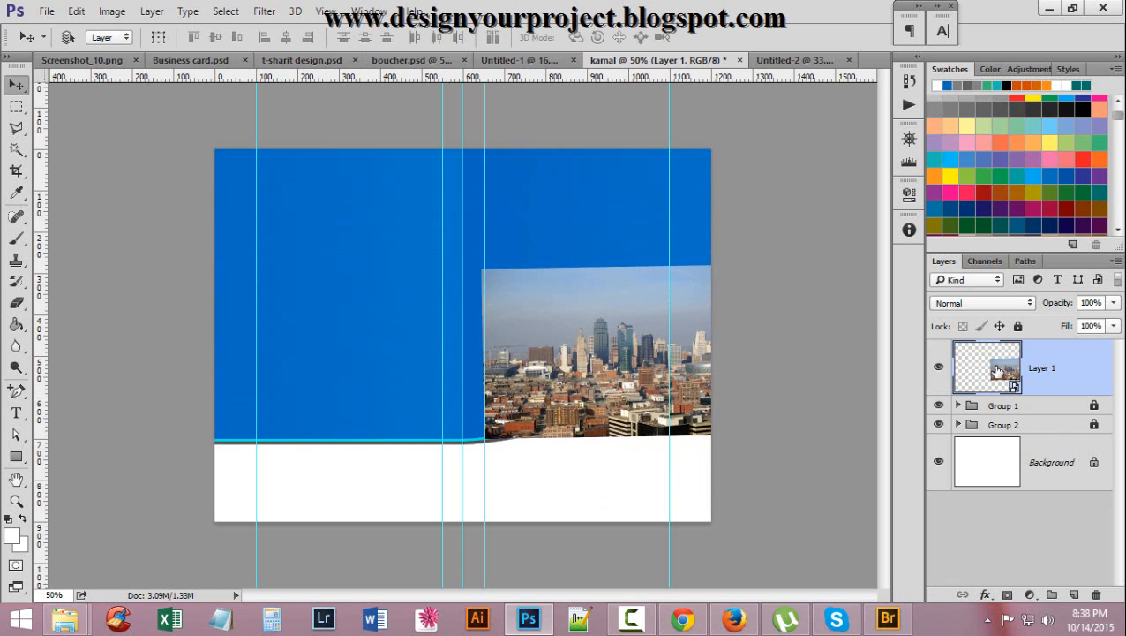
Rasterize the photo layer and delete the photo area outside the curved cover shape in Group 1
right_click(1068, 368)
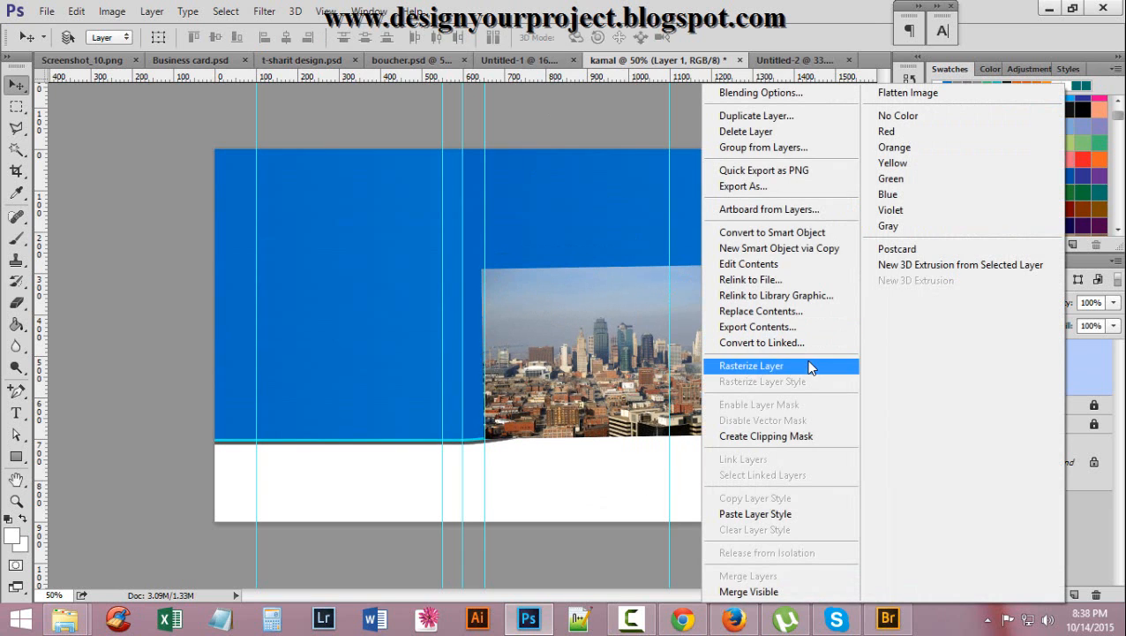
left_click(815, 365)
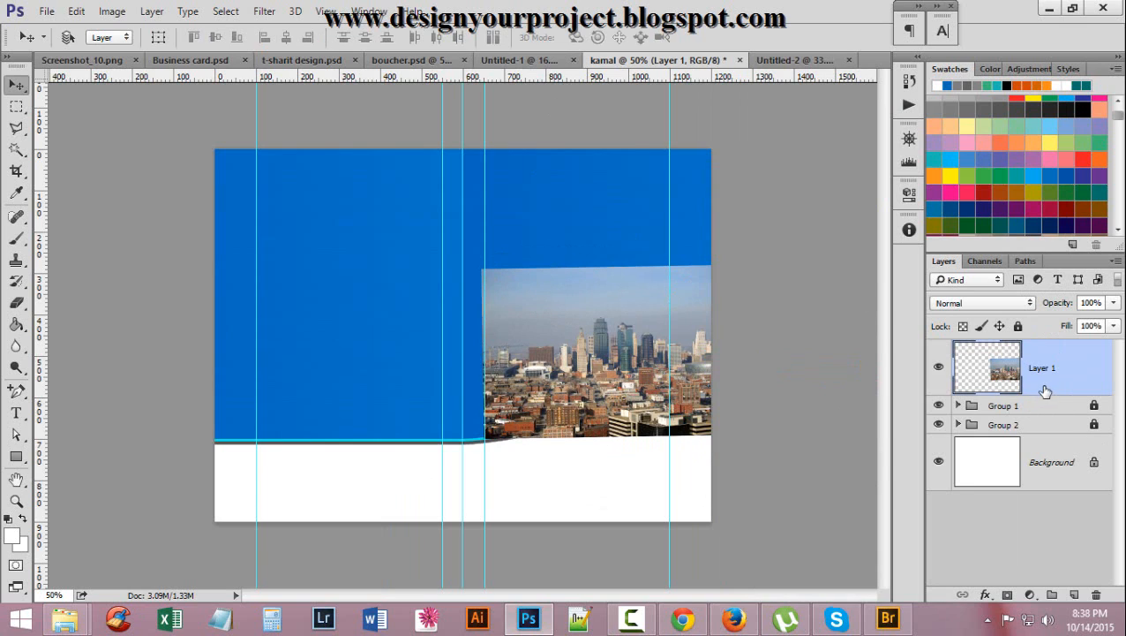
left_click(957, 406)
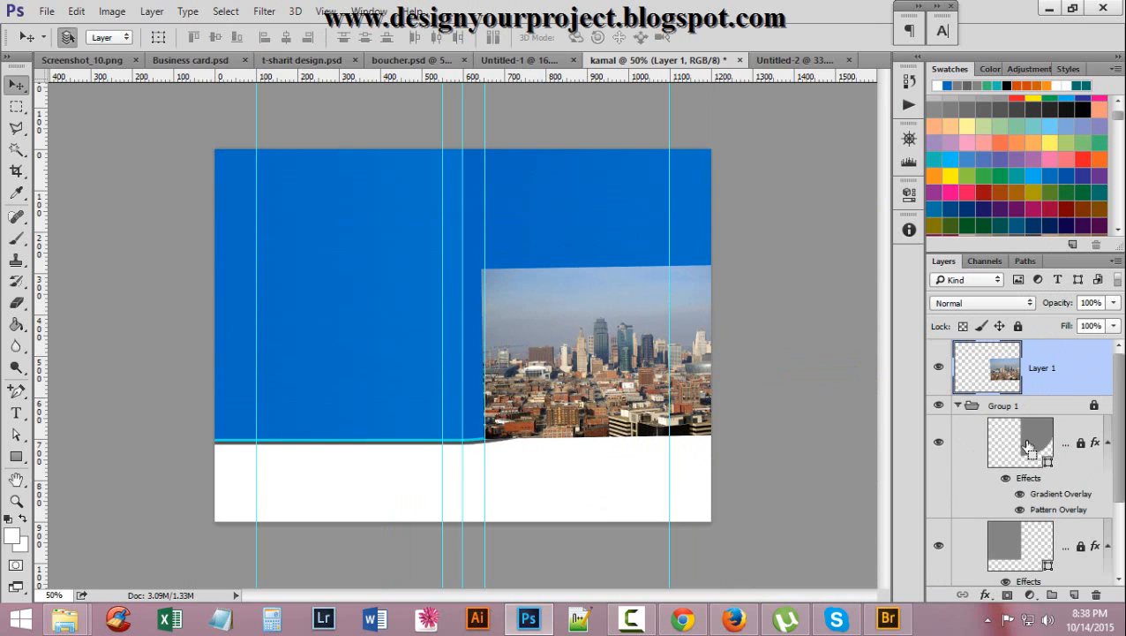
left_click(1027, 446, "ctrl")
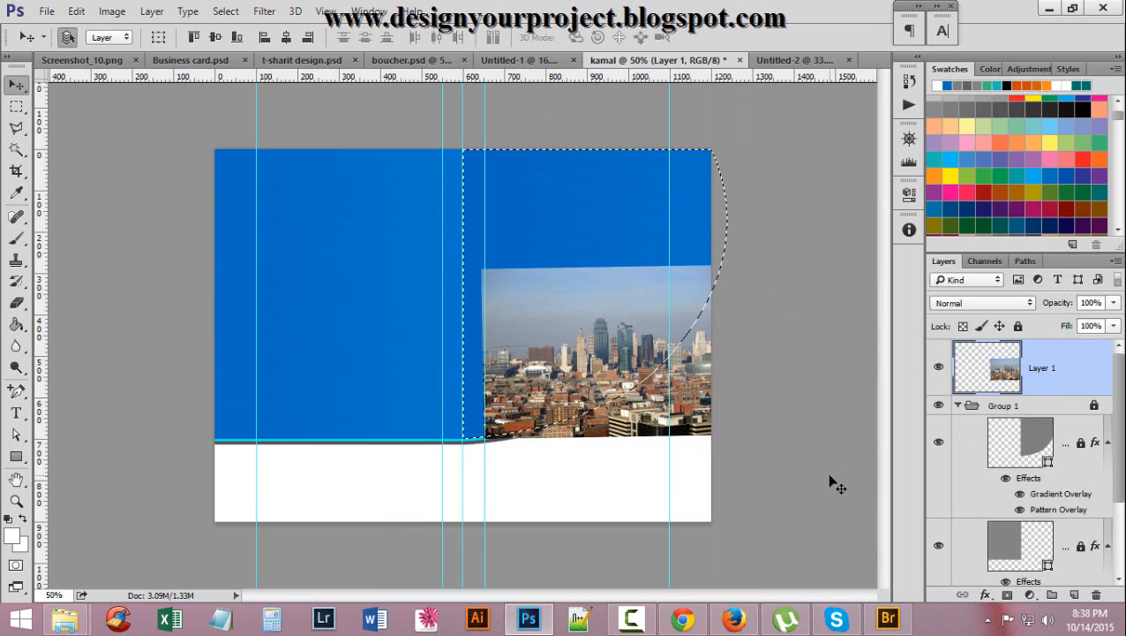
key("ctrl+shift+i")
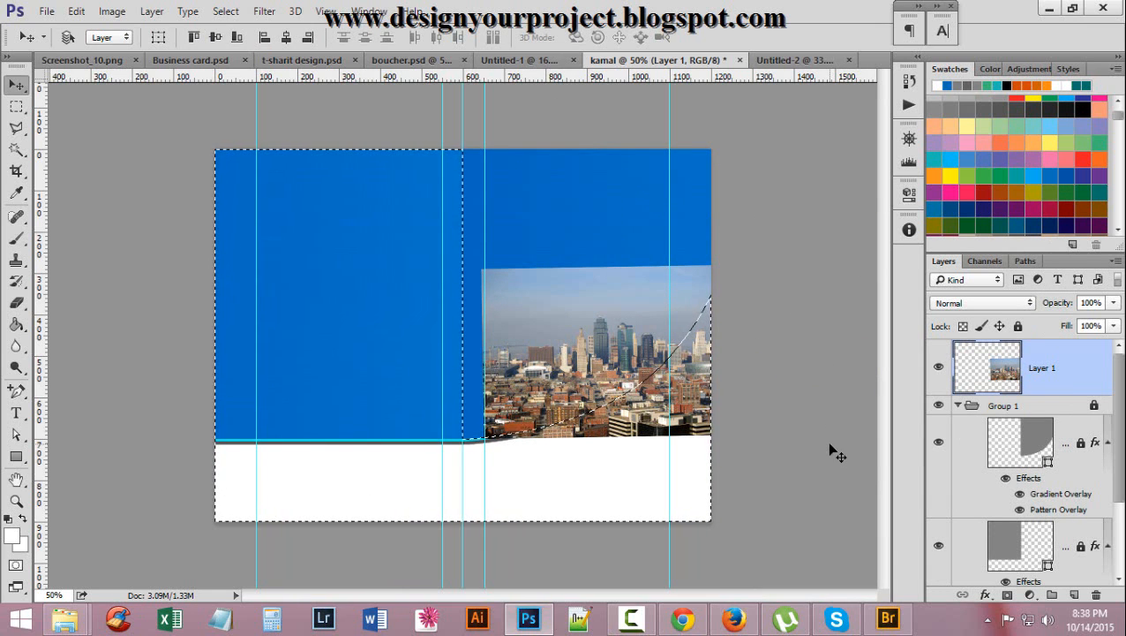
key("Delete")
key("ctrl+d")
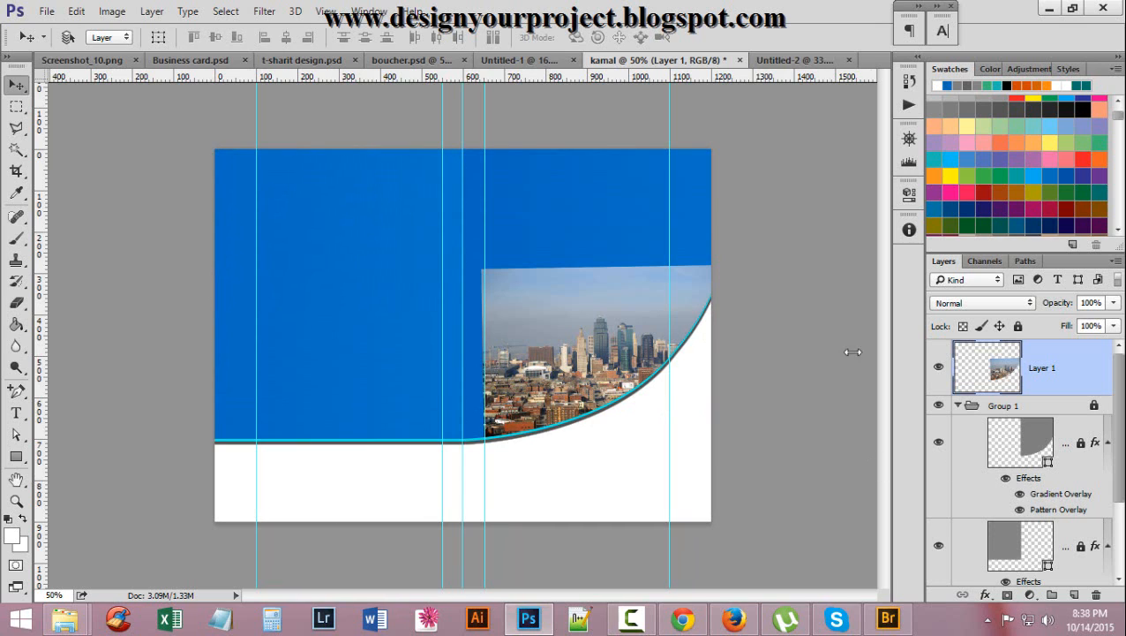
Set the photo layer's blend mode to Overlay and its opacity to 26%
left_click(1013, 302)
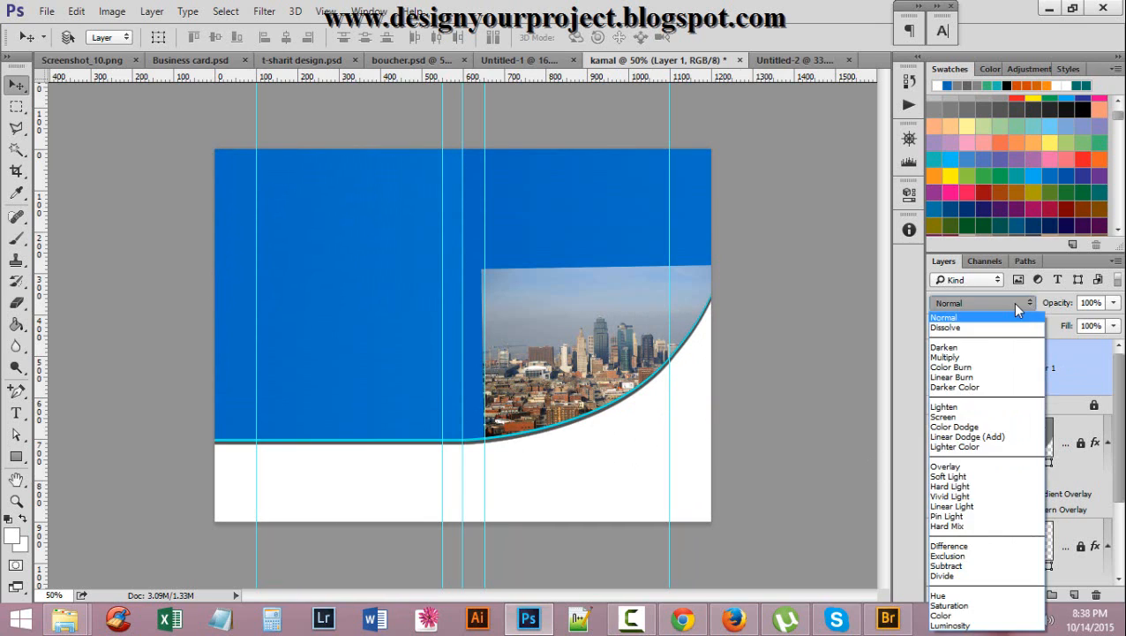
left_click(974, 467)
left_click_drag(1068, 302, 1032, 304)
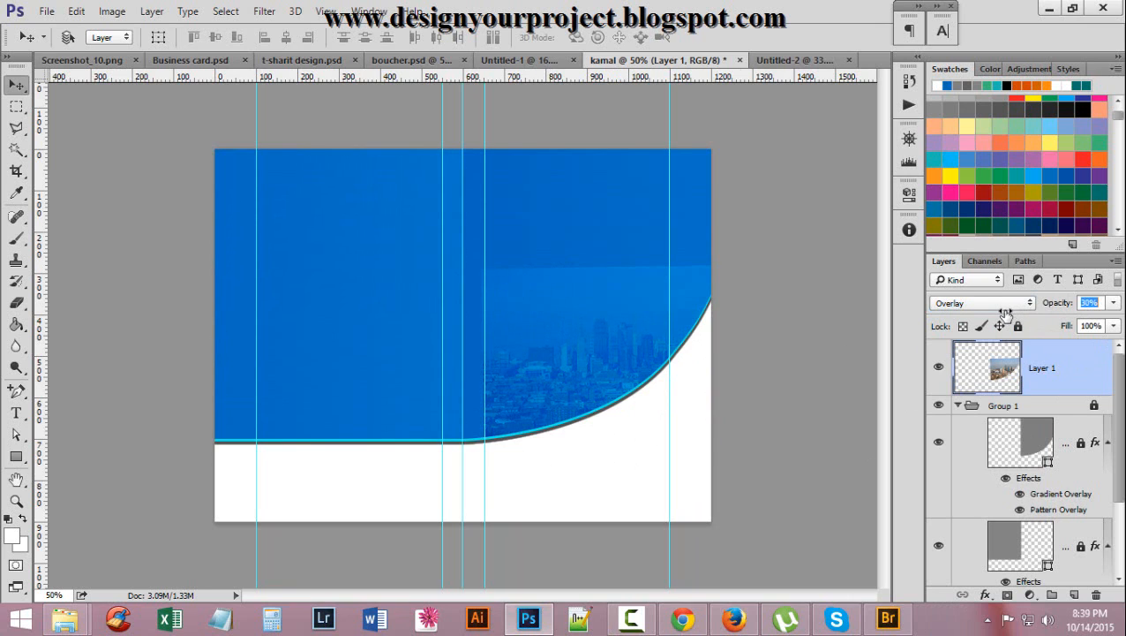
left_click(521, 314)
Add a layer mask to the city photo layer and choose a soft round brush with 0% hardness
key("ctrl+plus")
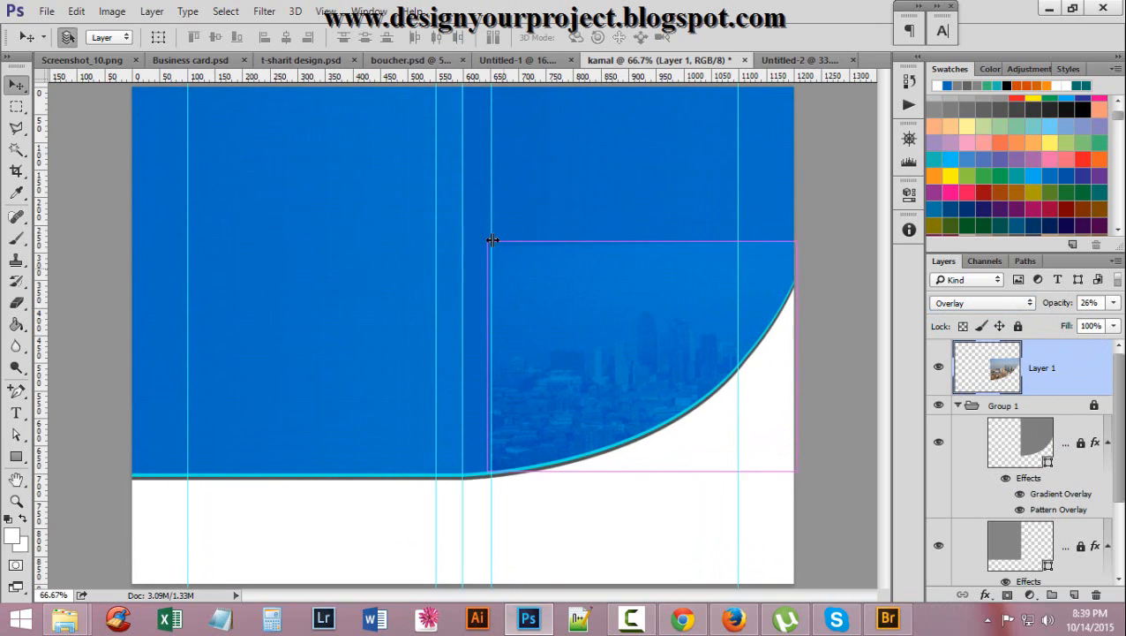
left_click(1006, 595)
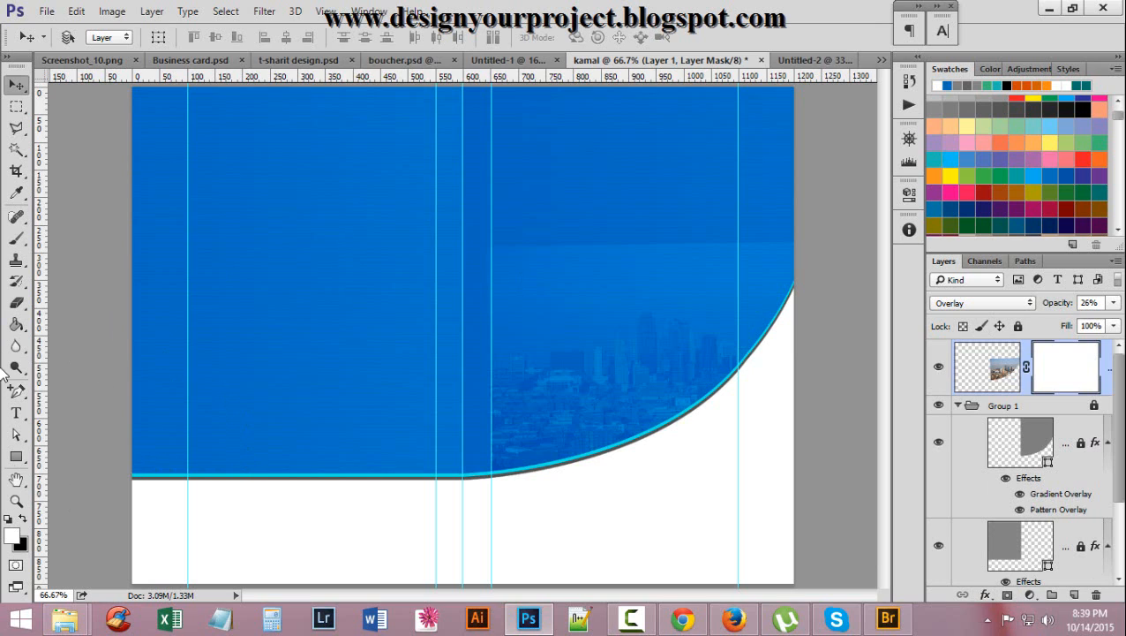
left_click(16, 242)
left_click(80, 230)
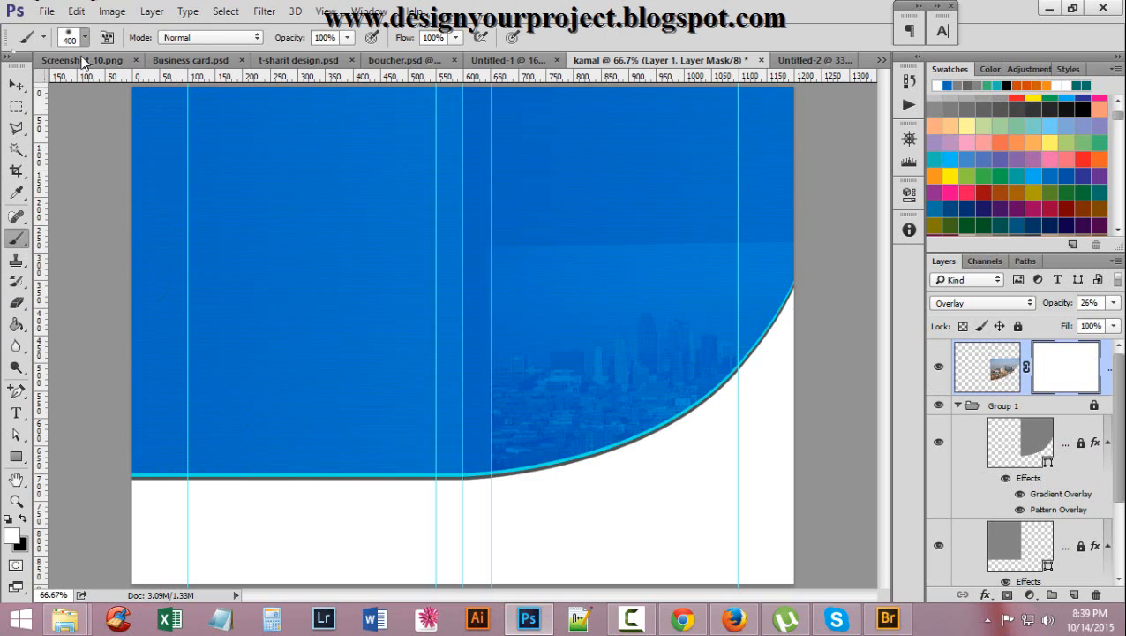
left_click(85, 38)
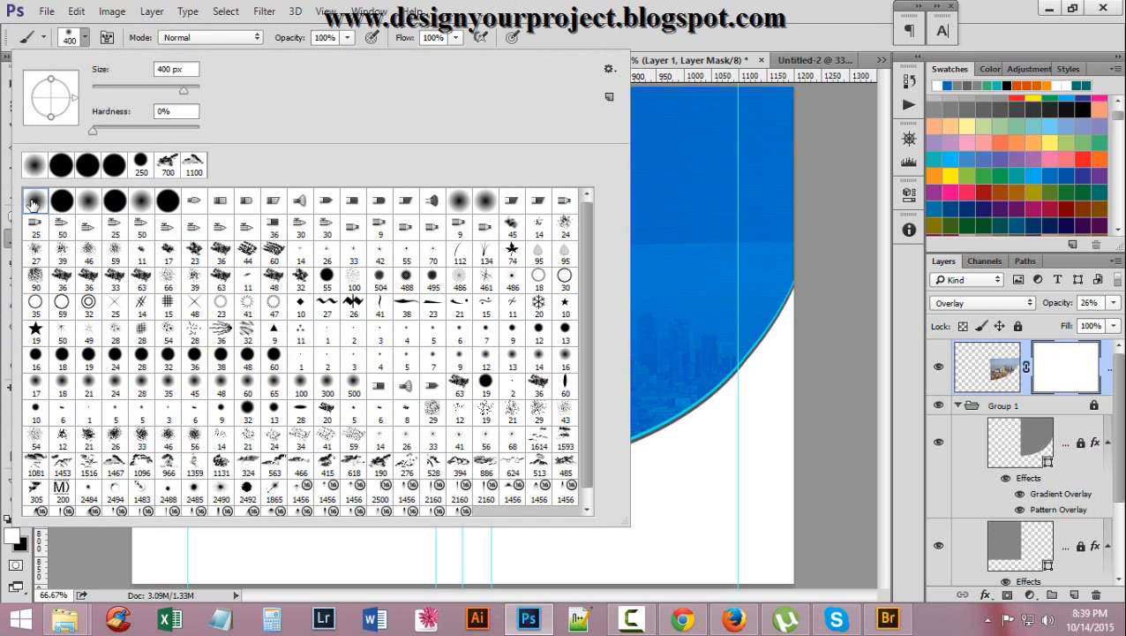
left_click(558, 5)
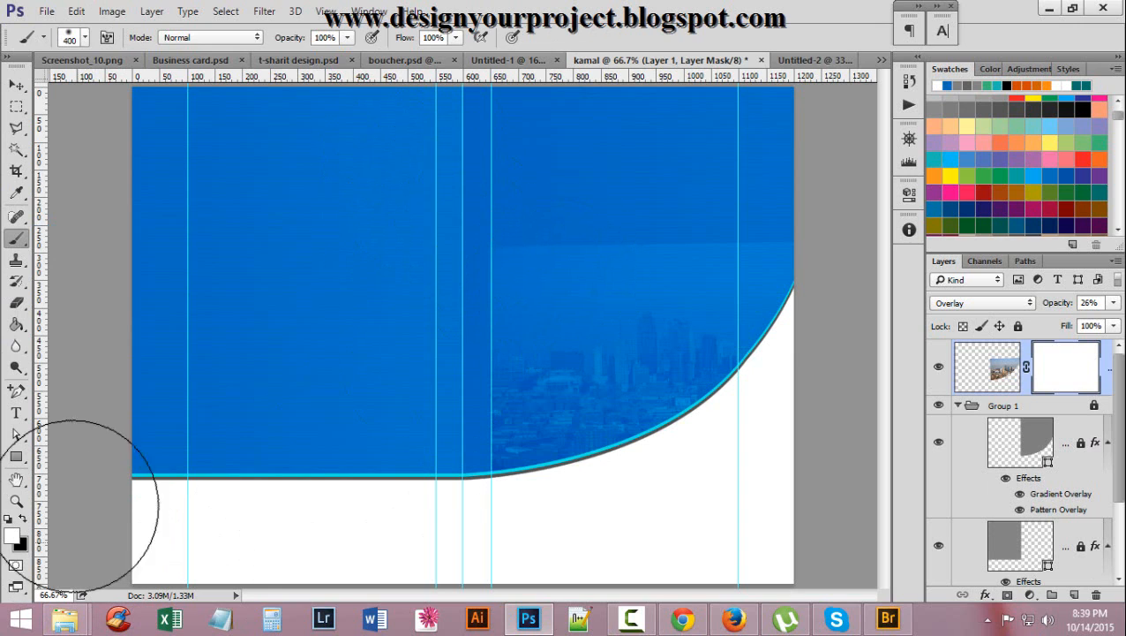
Paint black with a 175 px brush on the mask along the photo's upper and left edges to fade them into the blue
left_click(8, 517)
key("bracketleft")
key("bracketleft")
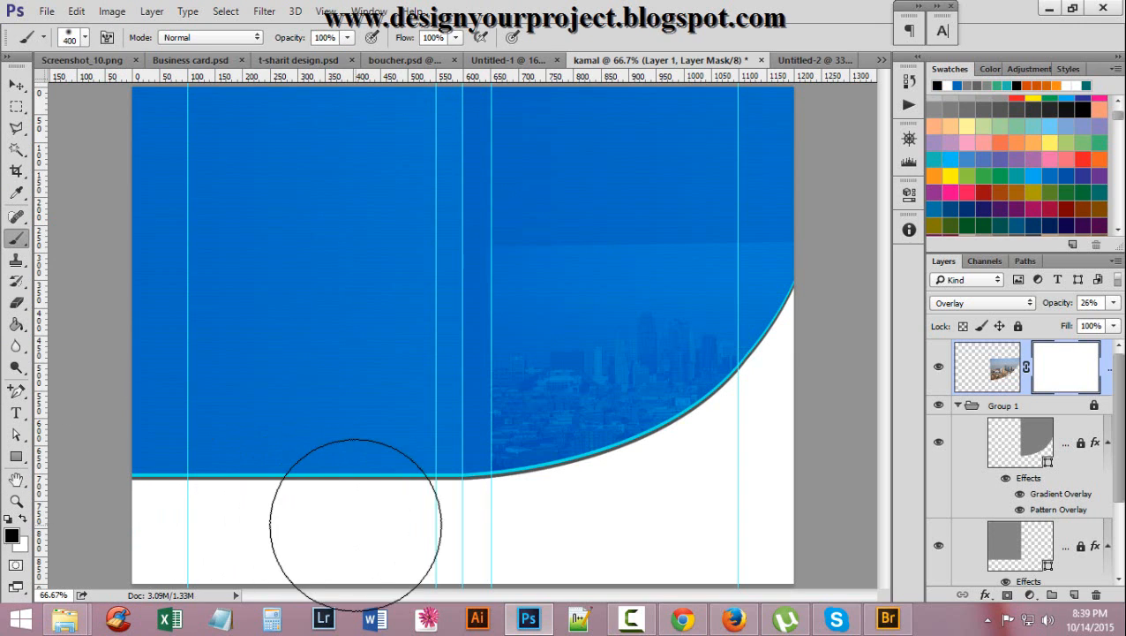
key("bracketleft")
key("bracketleft")
key("bracketleft")
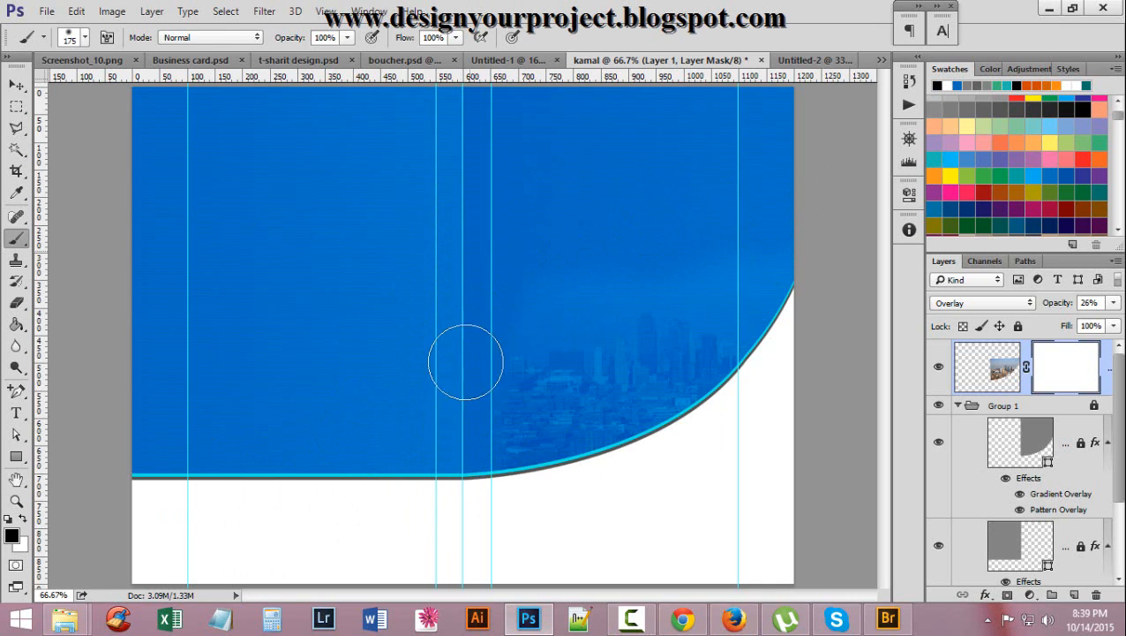
left_click_drag(496, 539, 495, 541)
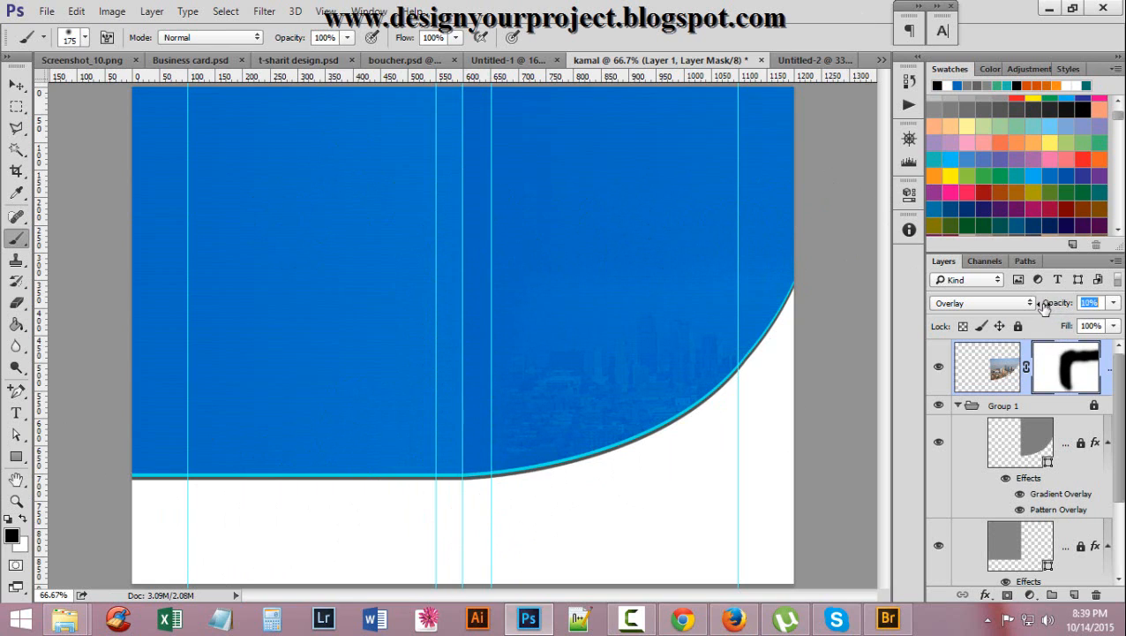
Set the masked photo layer's opacity to 17% and check the blend up close
left_click_drag(1044, 305, 1043, 305)
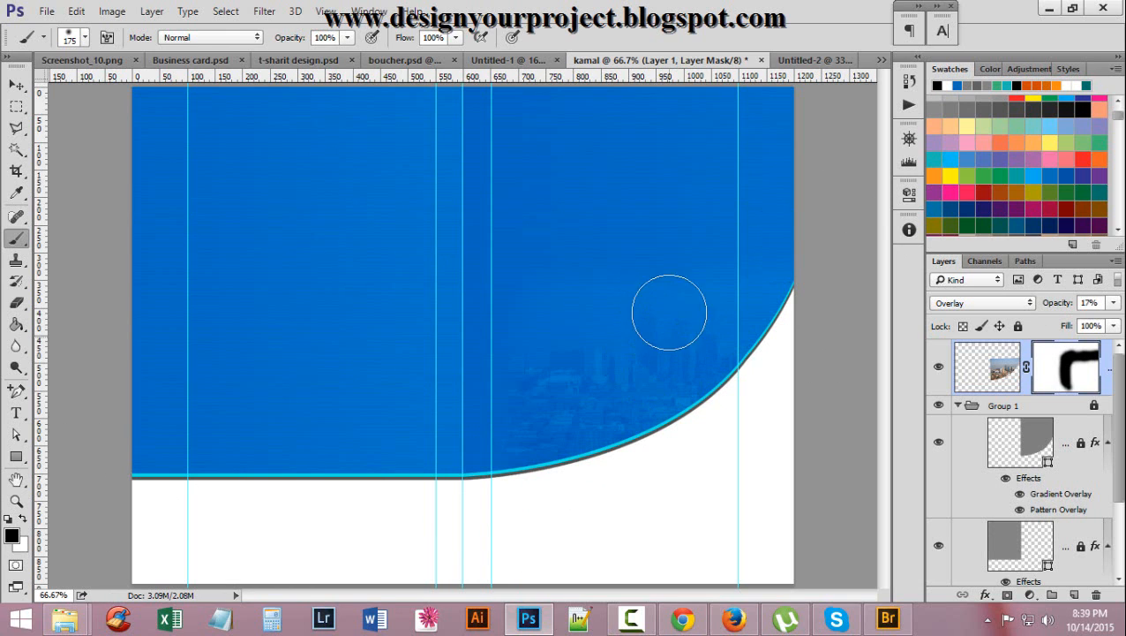
left_click(610, 332, "ctrl")
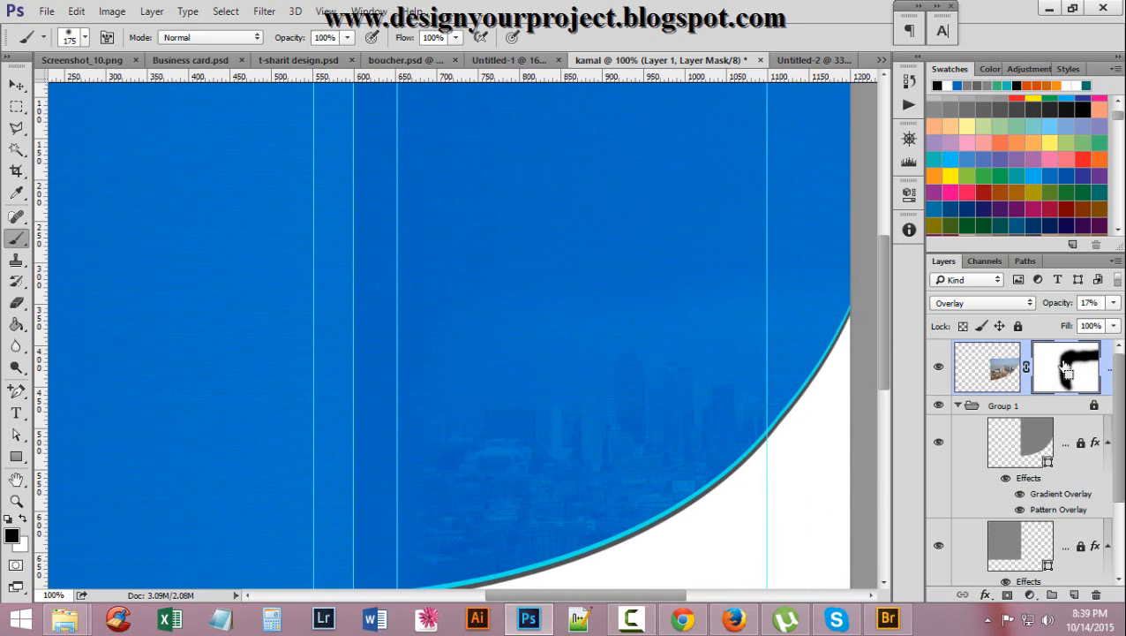
left_click(644, 309, "ctrl+alt")
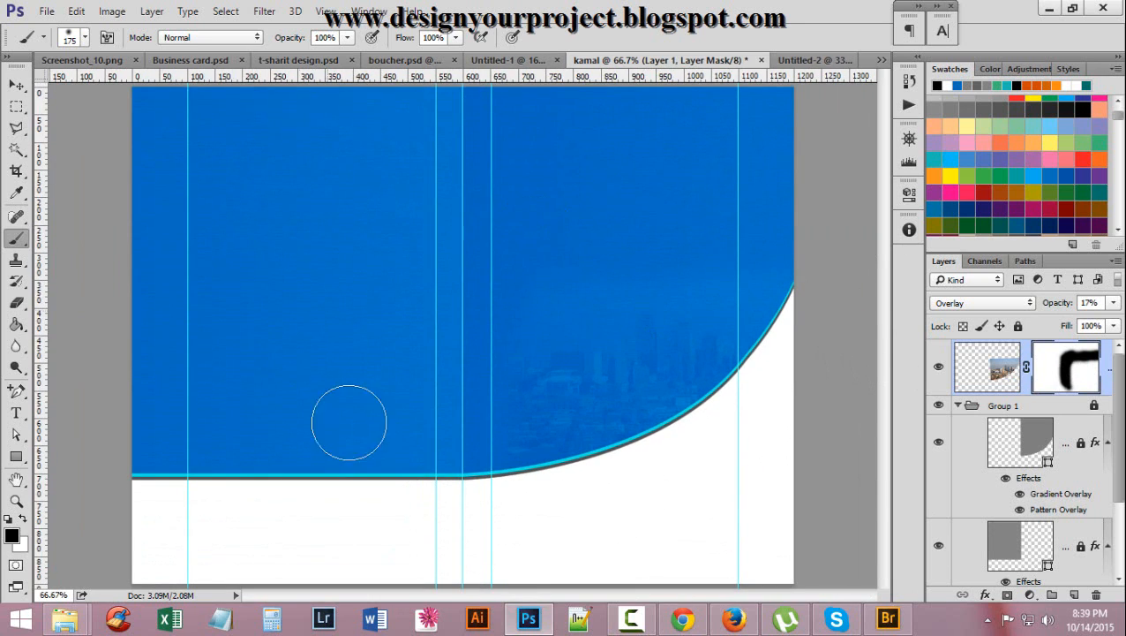
Add a new empty layer above the photo layer and ready the Brush tool with white as the foreground color
left_click(14, 84)
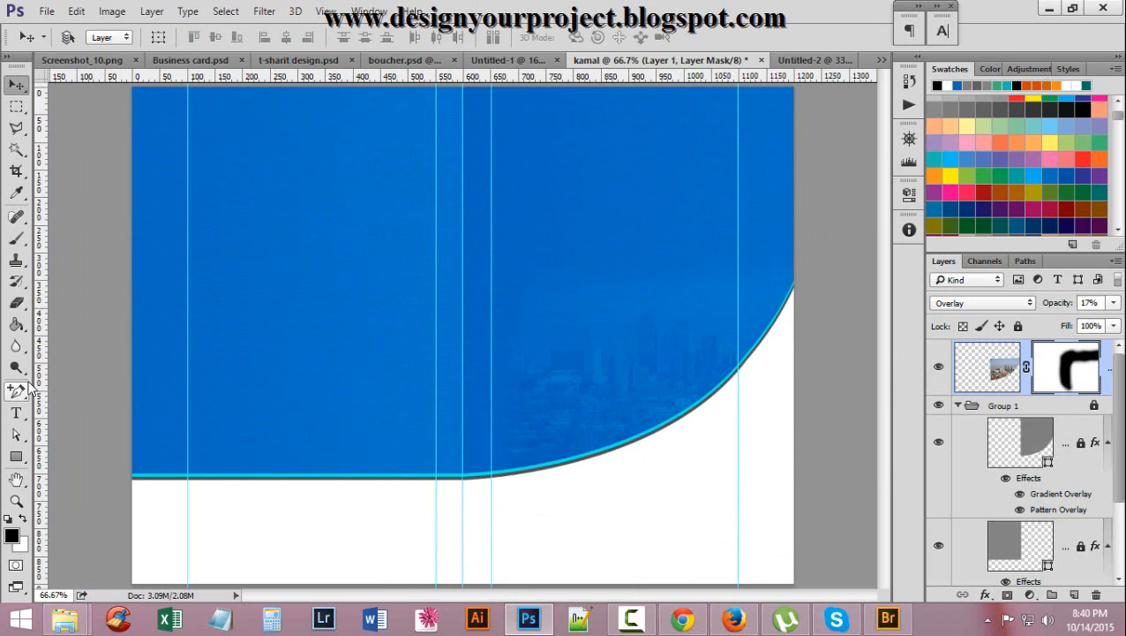
left_click(1074, 594)
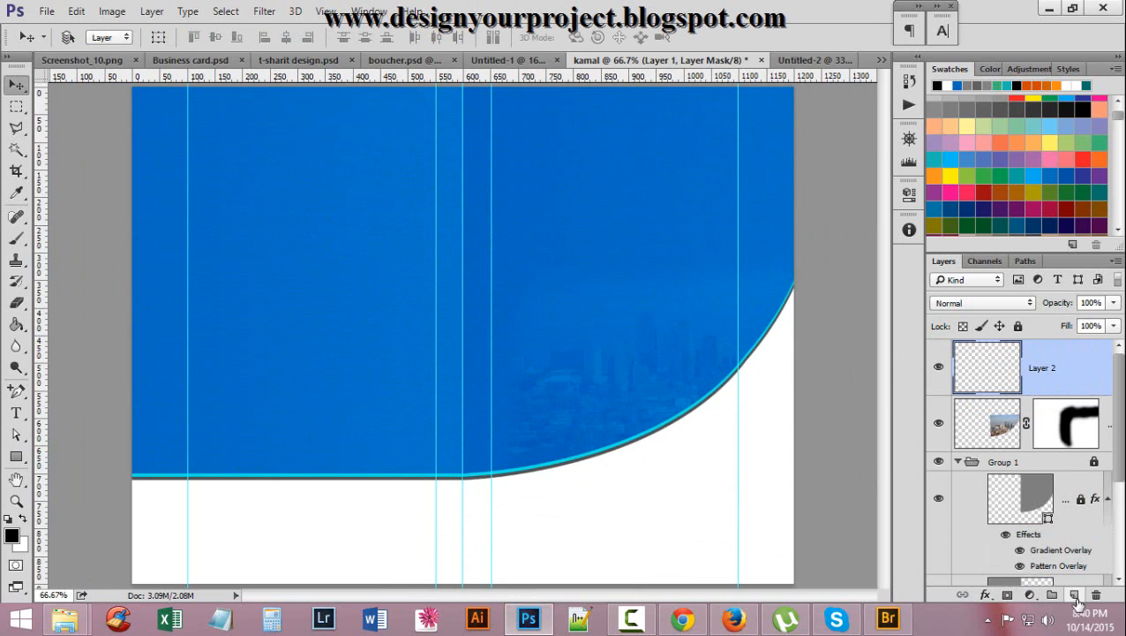
left_click(23, 519)
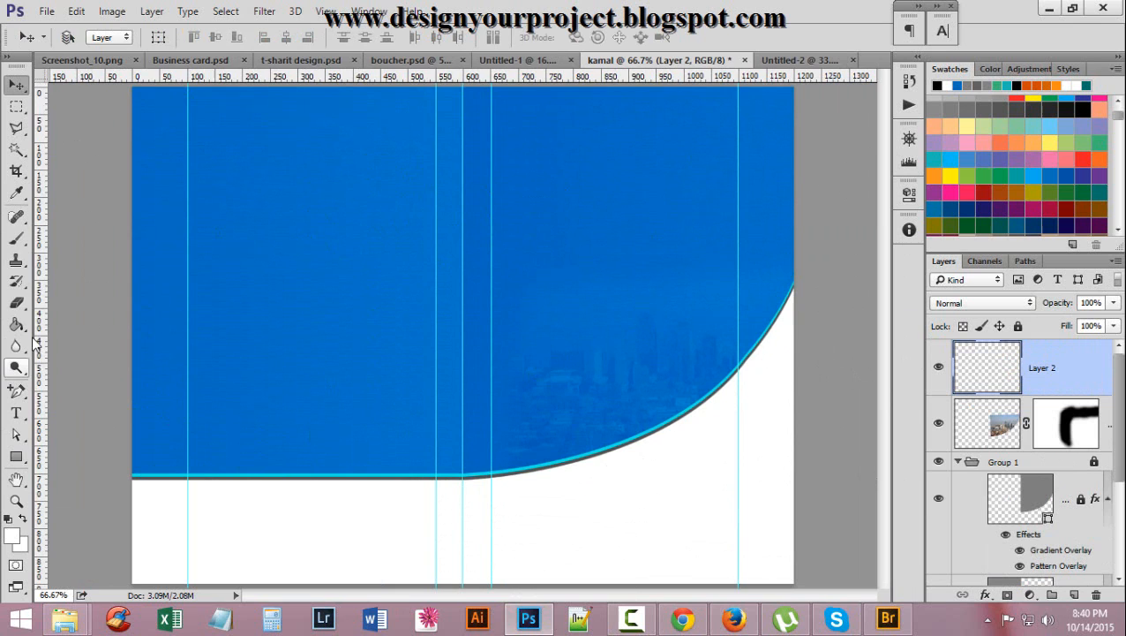
left_click(16, 238)
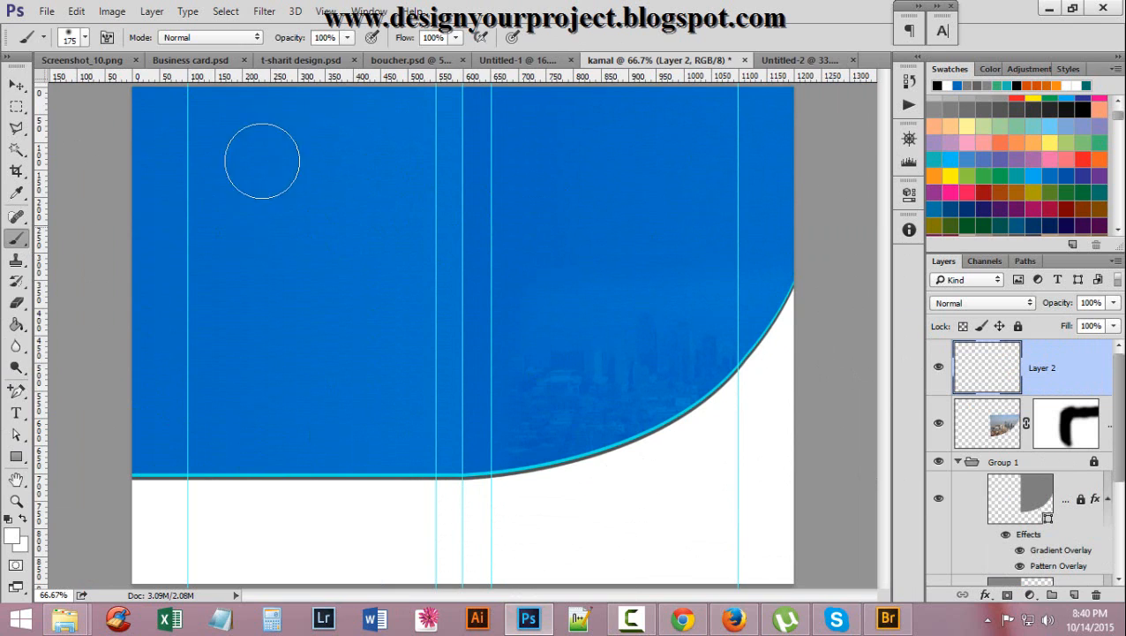
Browse the brush presets and choose the 466 px cloud brush
left_click(86, 37)
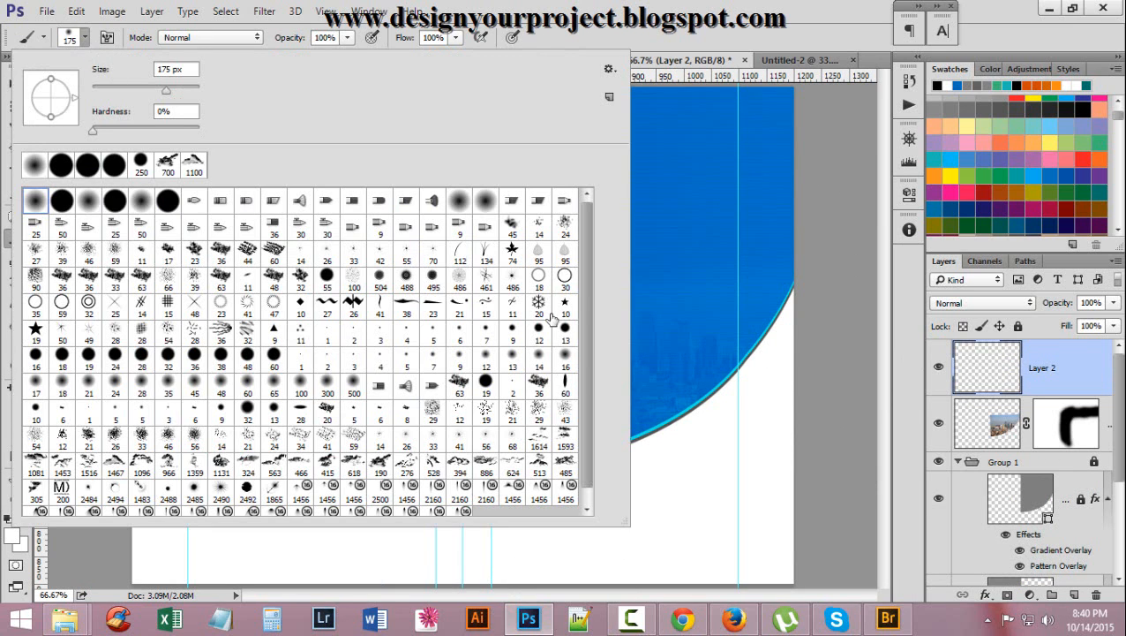
left_click_drag(582, 294, 577, 358)
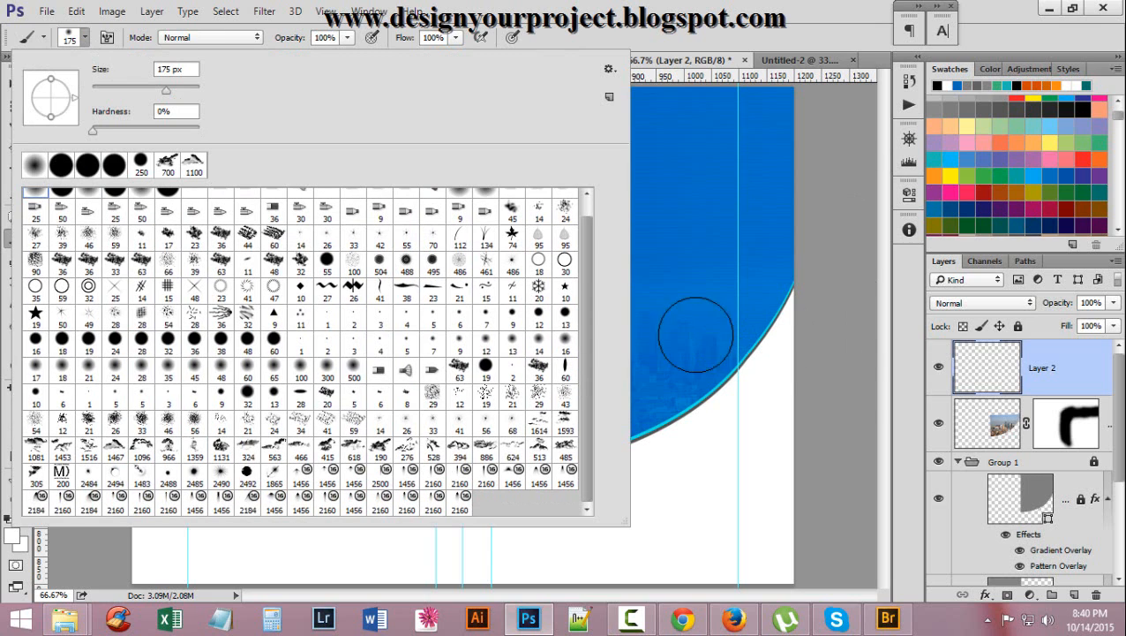
left_click_drag(580, 385, 589, 361)
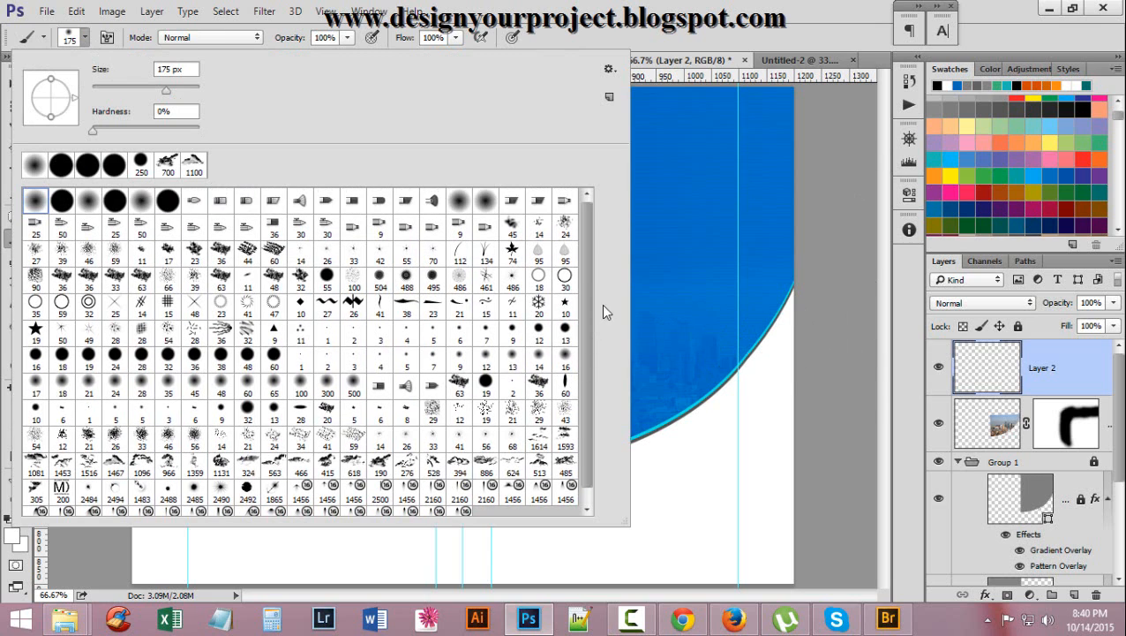
scroll(598, 336, "down", 1)
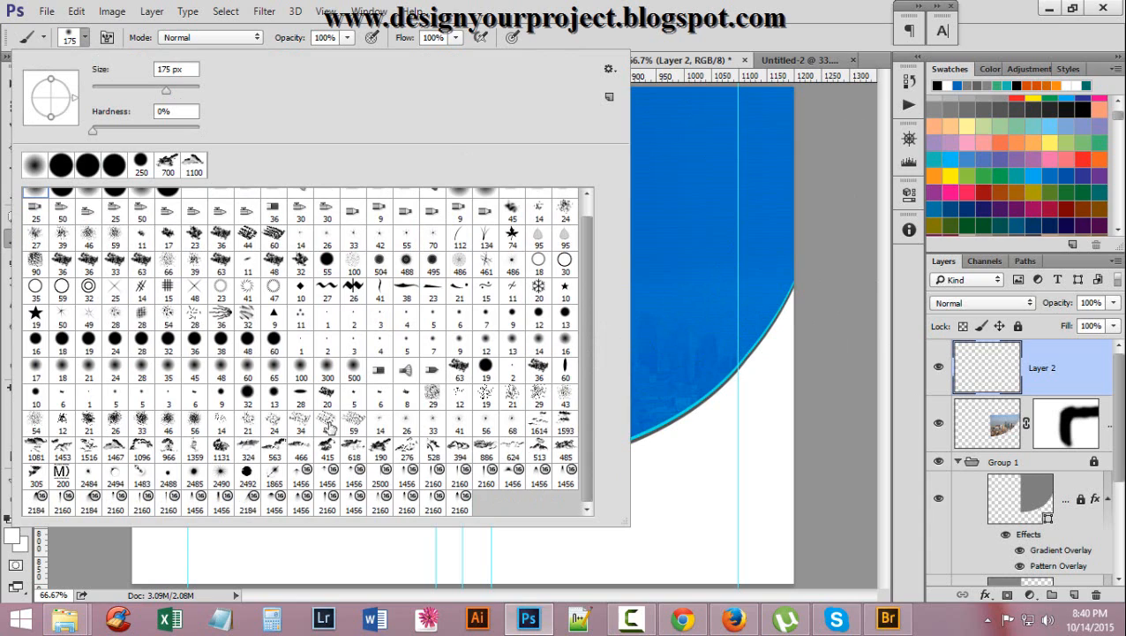
left_click(352, 423)
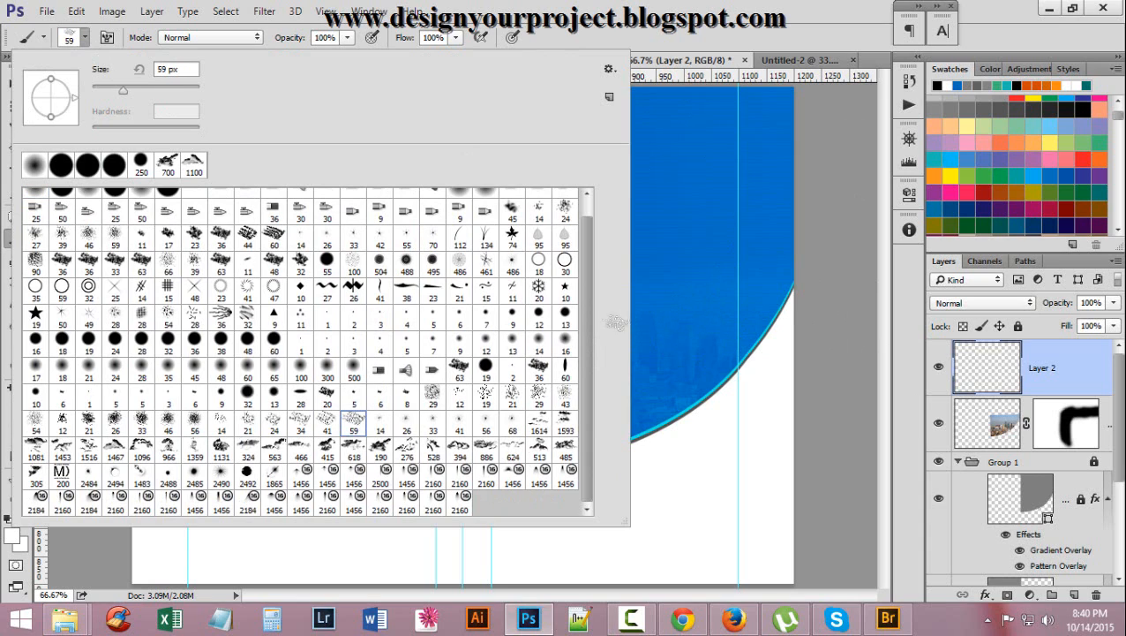
left_click(318, 421)
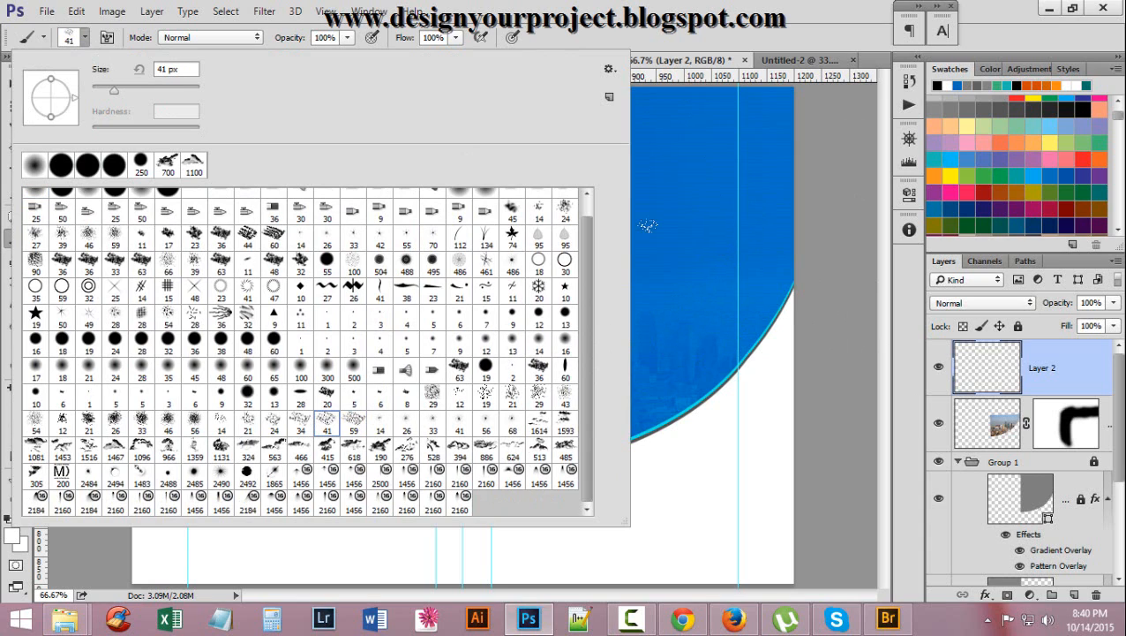
left_click(270, 450)
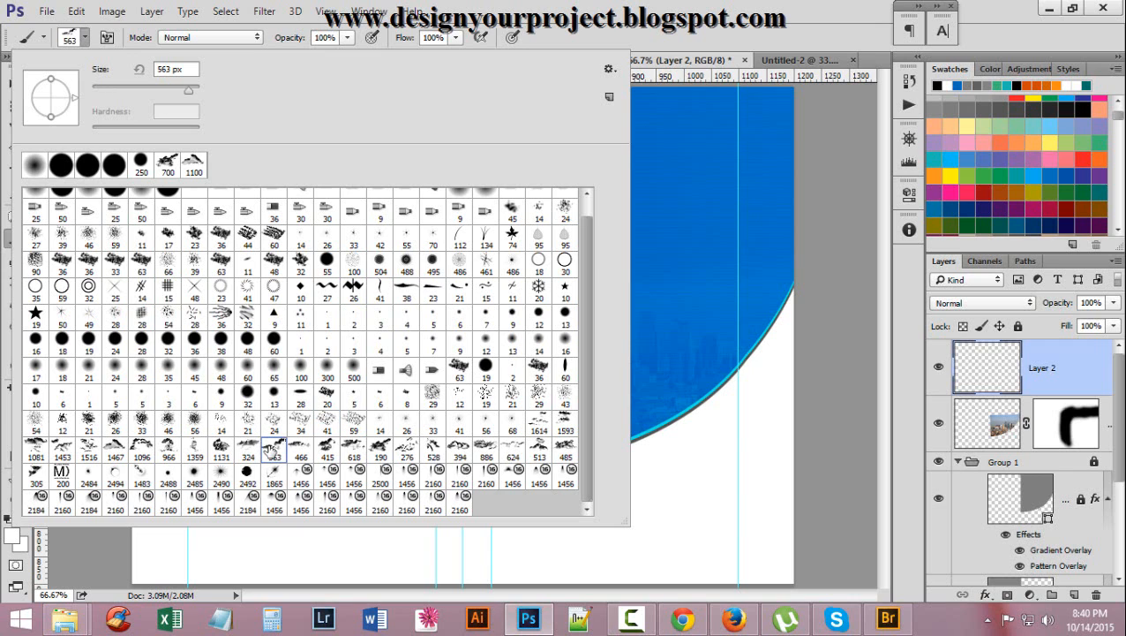
left_click(326, 448)
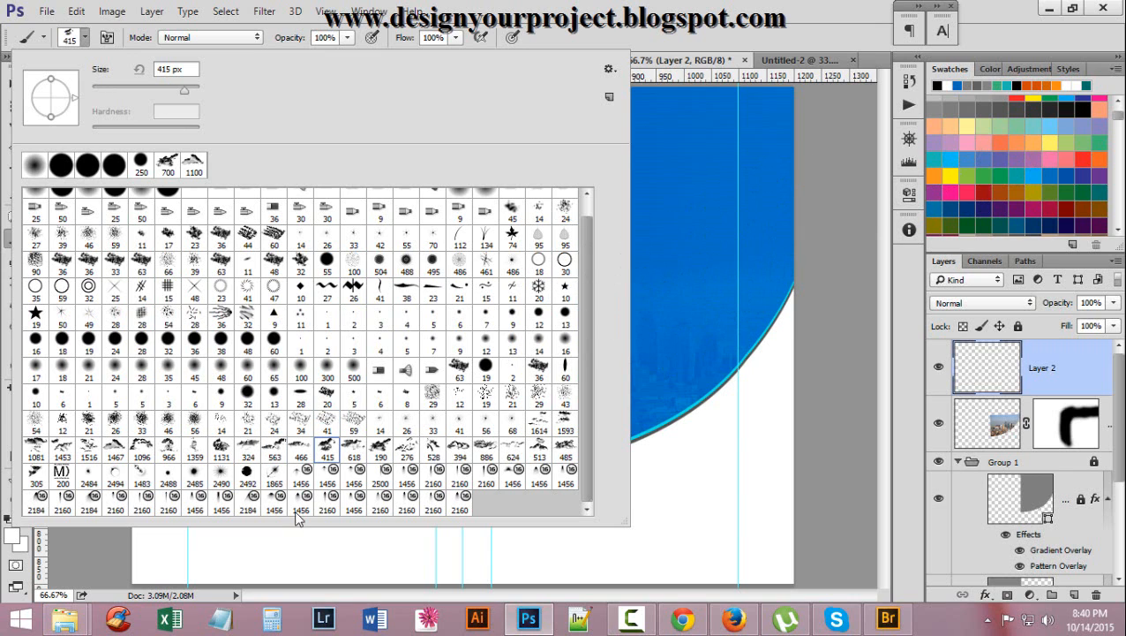
left_click(513, 452)
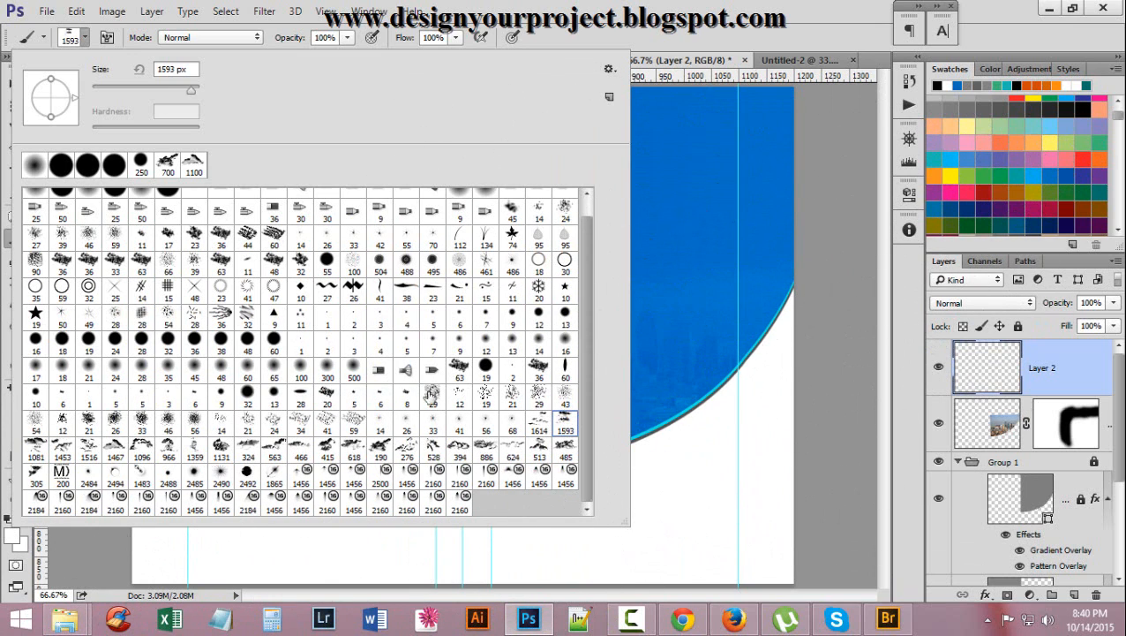
left_click(194, 448)
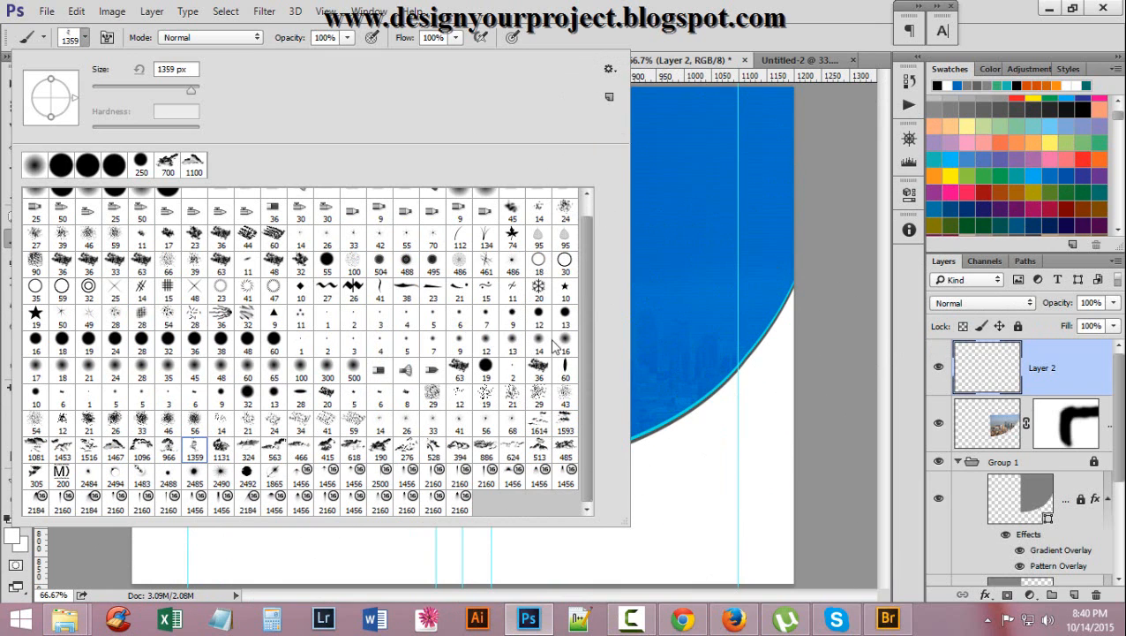
left_click(221, 450)
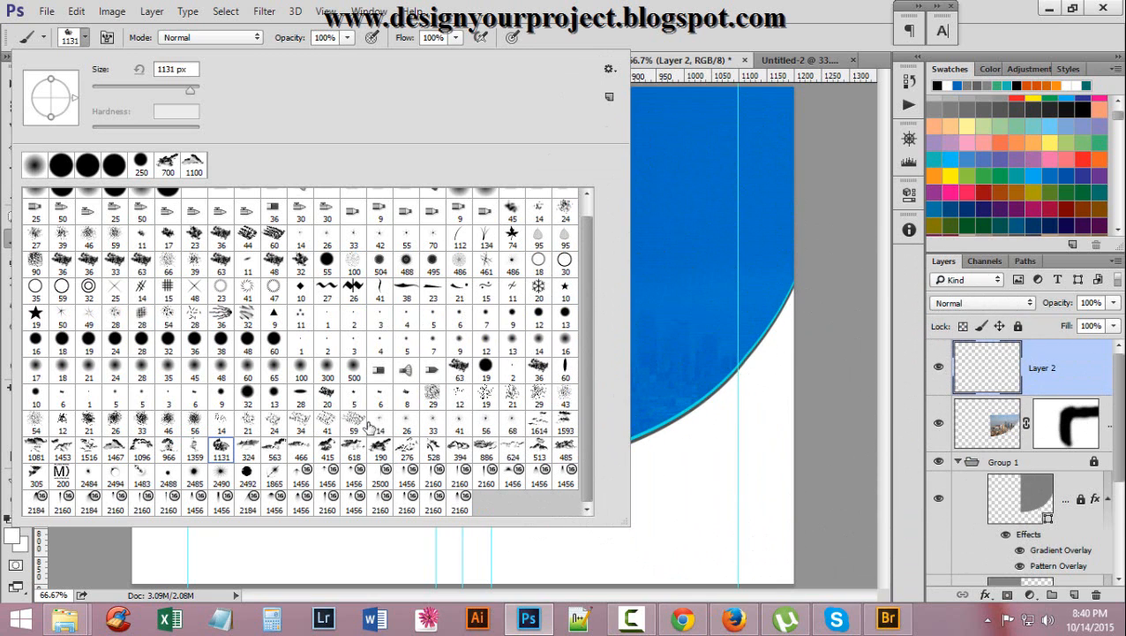
left_click(313, 453)
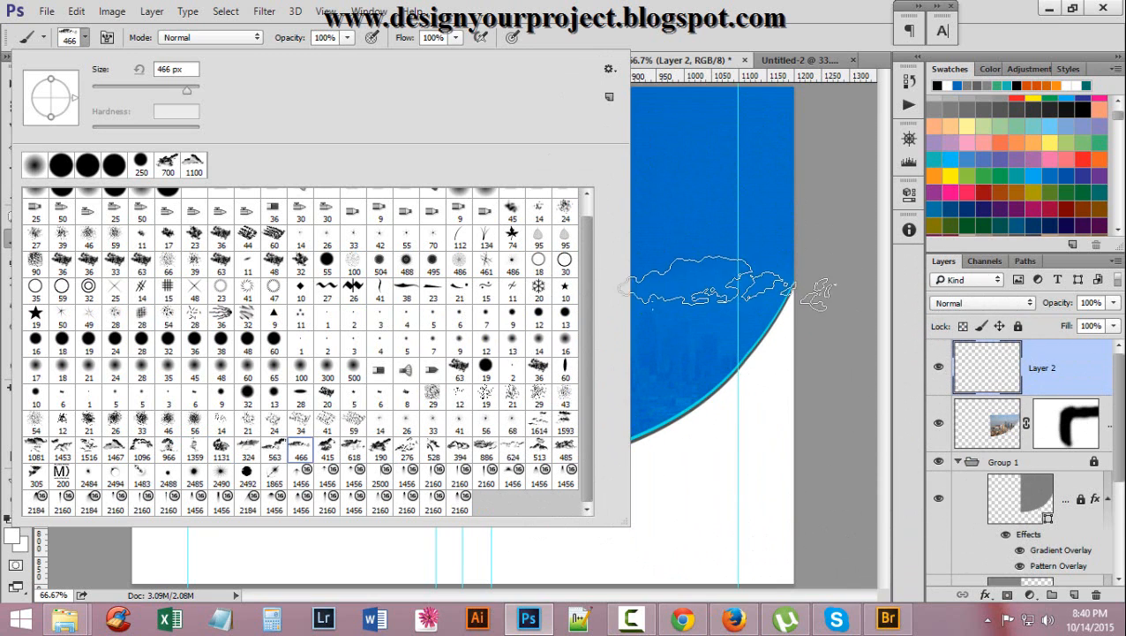
key("Return")
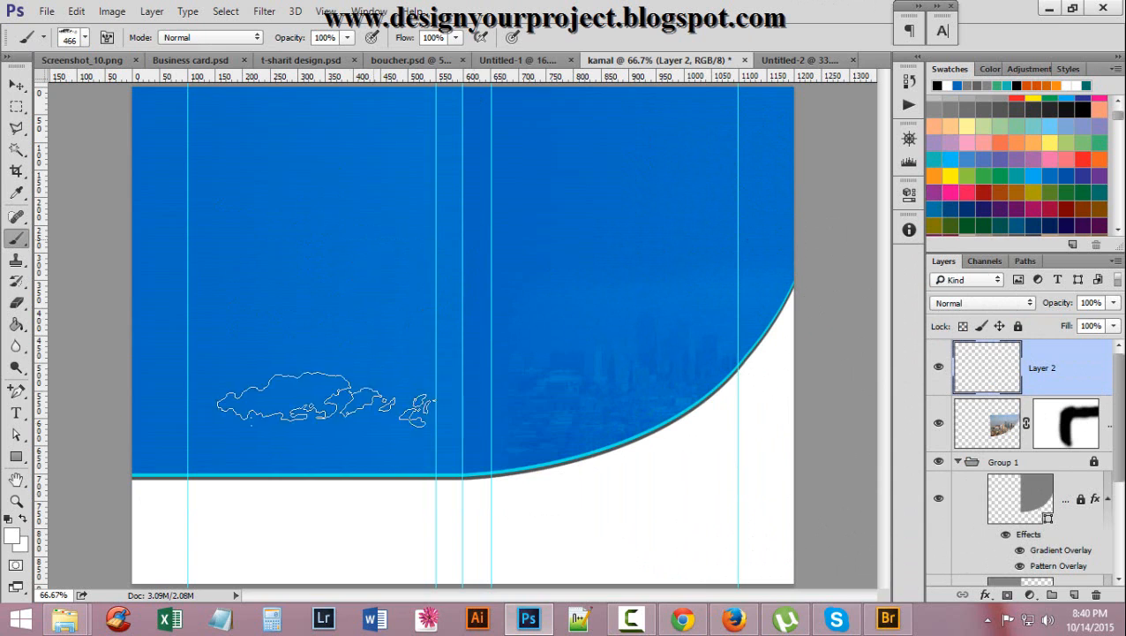
Enlarge the cloud brush to 900 px over the upper part of the cover
left_click(16, 479)
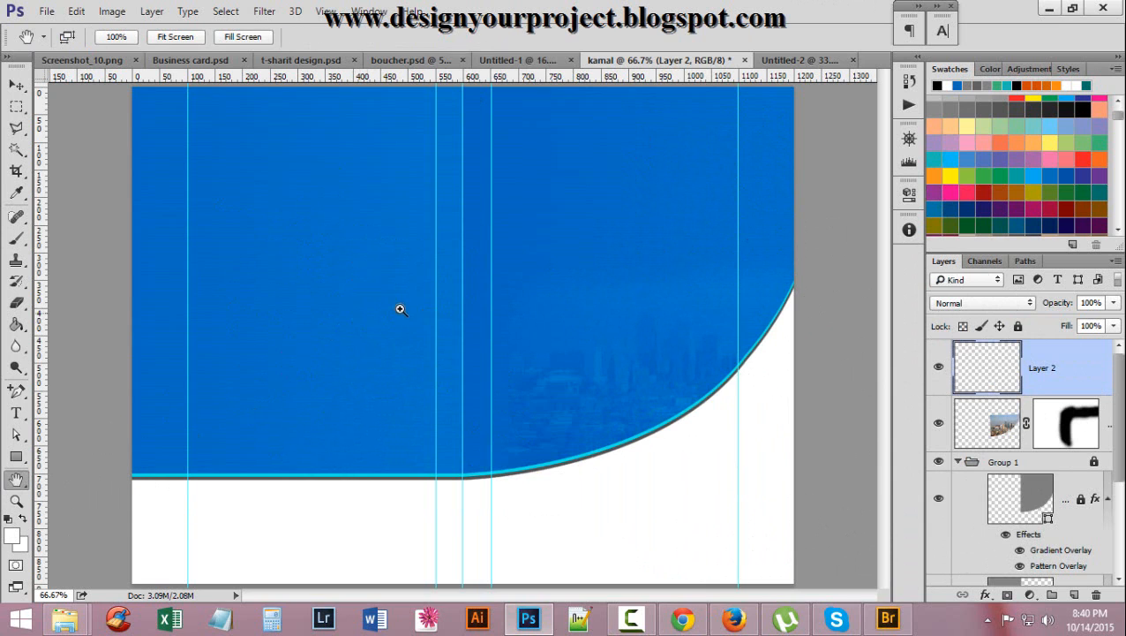
left_click(470, 173, "ctrl")
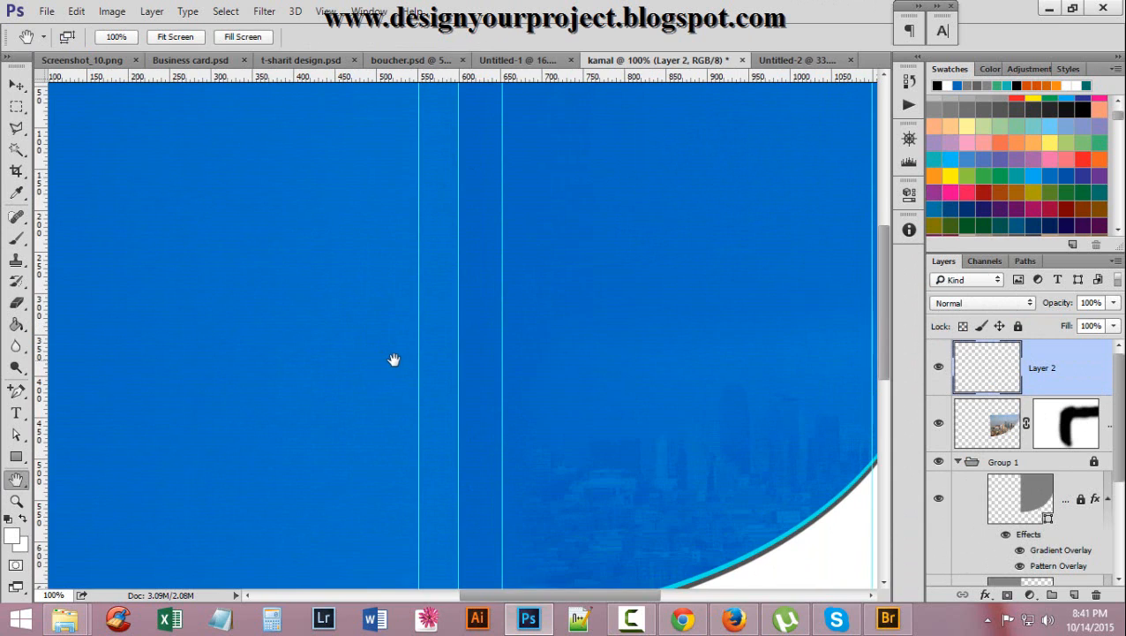
scroll(394, 360, "up", 1)
key("b")
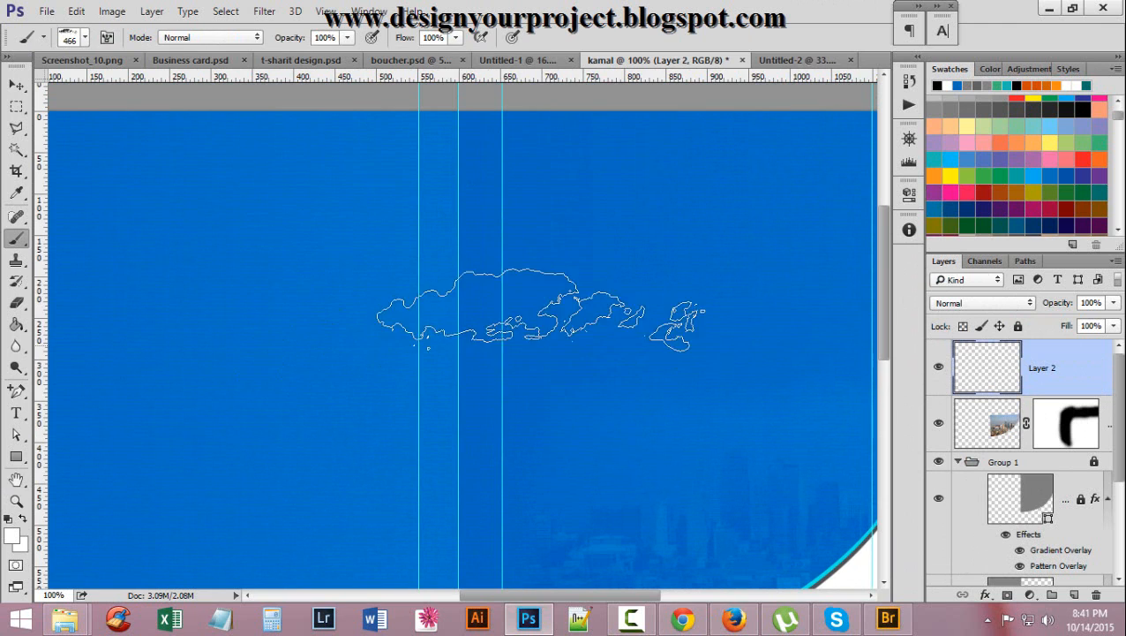
mouse_move(675, 320)
left_mouse_down()
mouse_move(512, 329)
mouse_move(599, 327)
left_mouse_up()
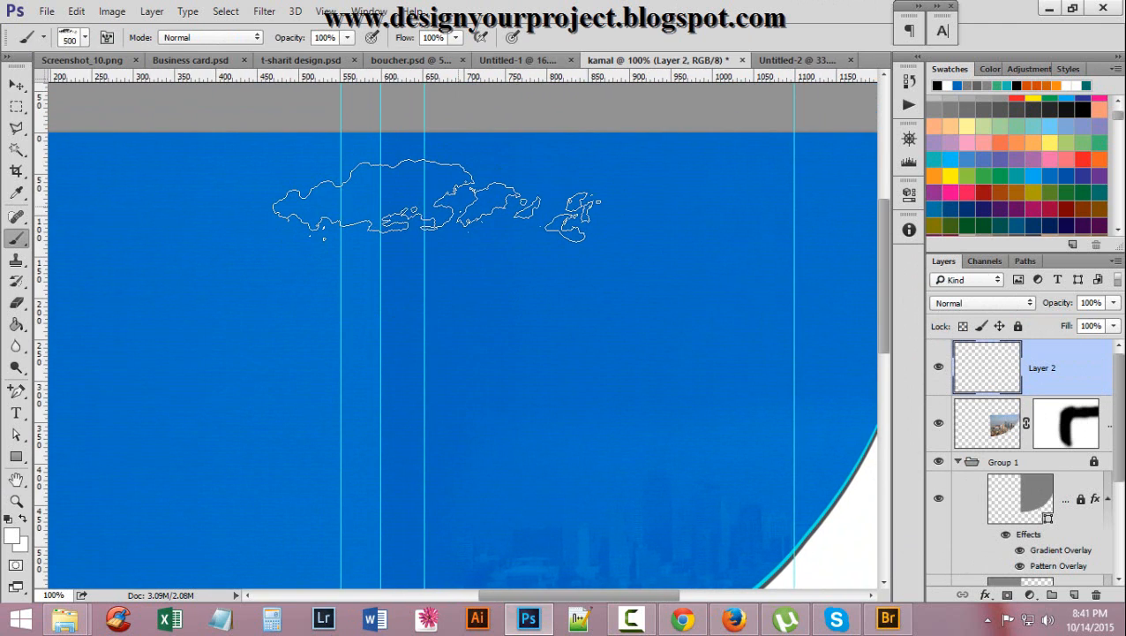
key("bracketright")
key("bracketright")
key("bracketright")
key("bracketright")
Try stamping a white cloud across the top of the cover on the new layer, then undo it
left_click(407, 233)
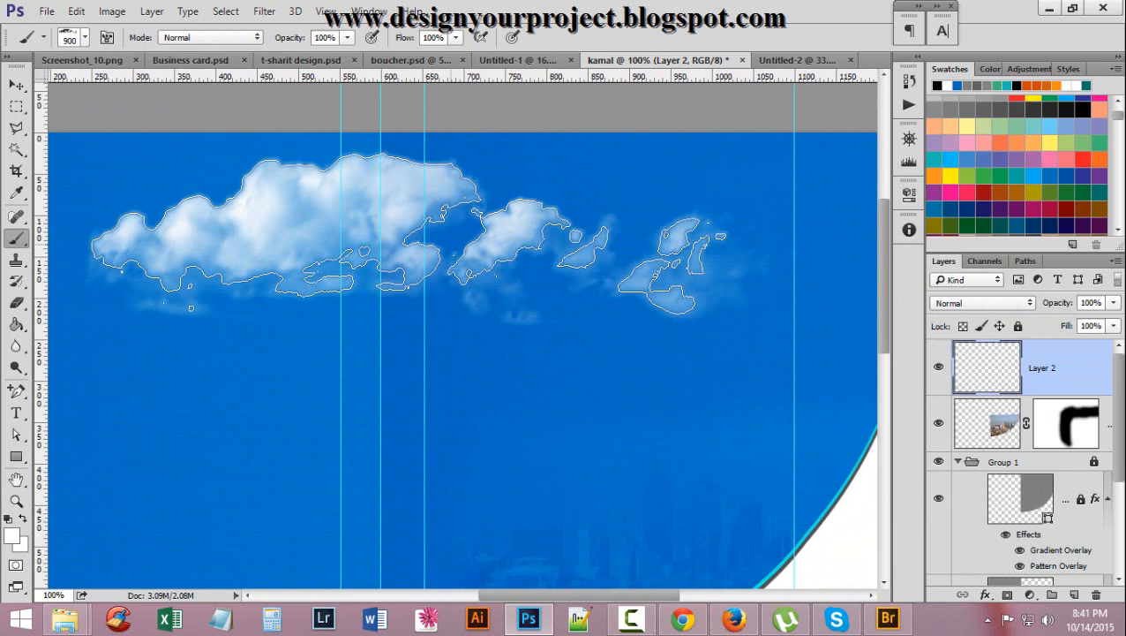
scroll(492, 333, "down", 3)
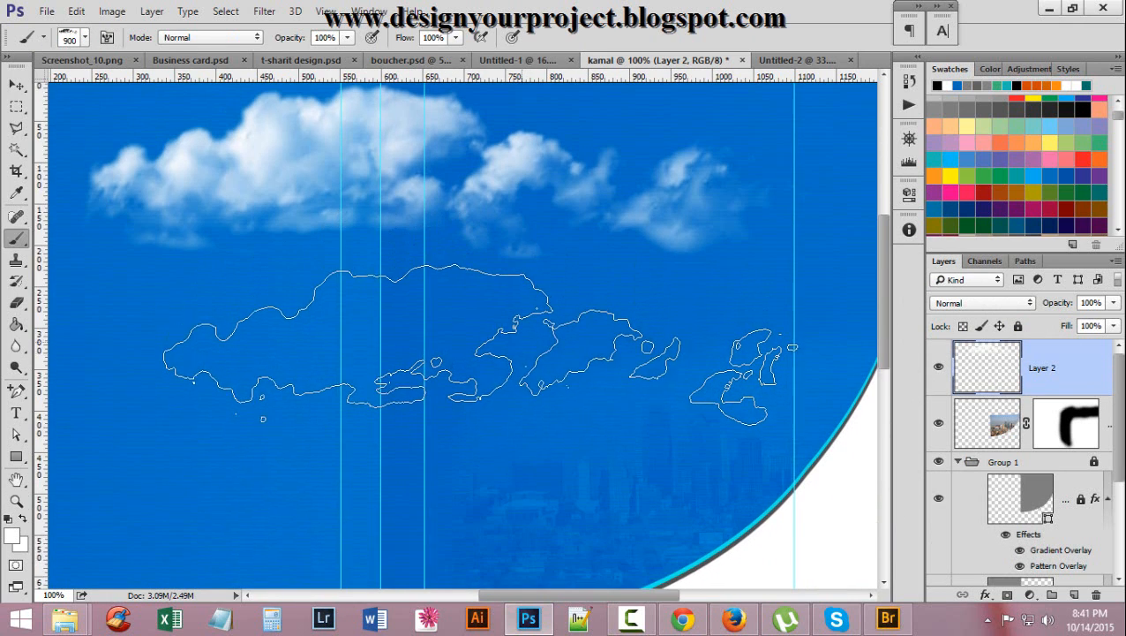
scroll(481, 344, "up", 4)
key("ctrl+z")
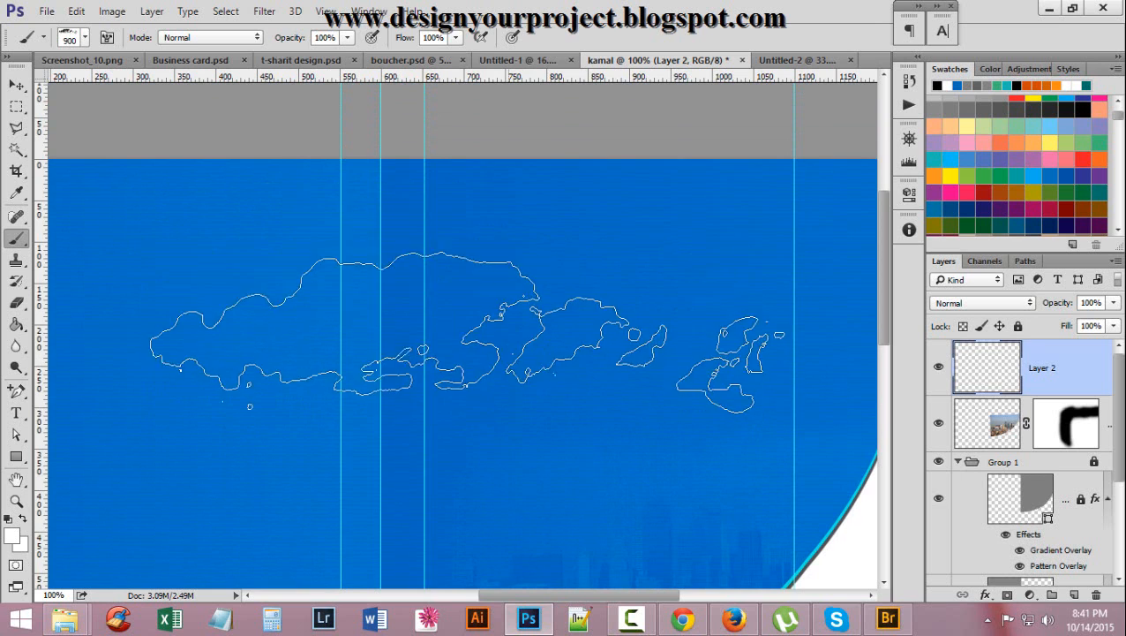
Enlarge the cloud brush to 1200 px and stamp a white cloud across the top of the cover
key("bracketright")
key("bracketright")
key("bracketright")
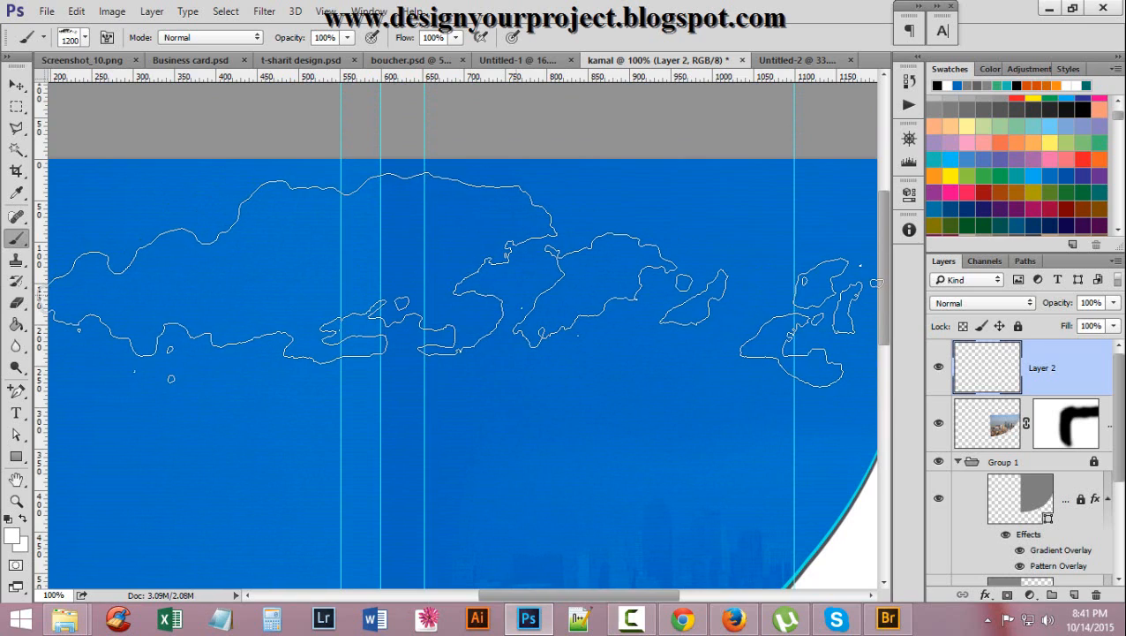
left_click(625, 341)
left_click(632, 326, "alt")
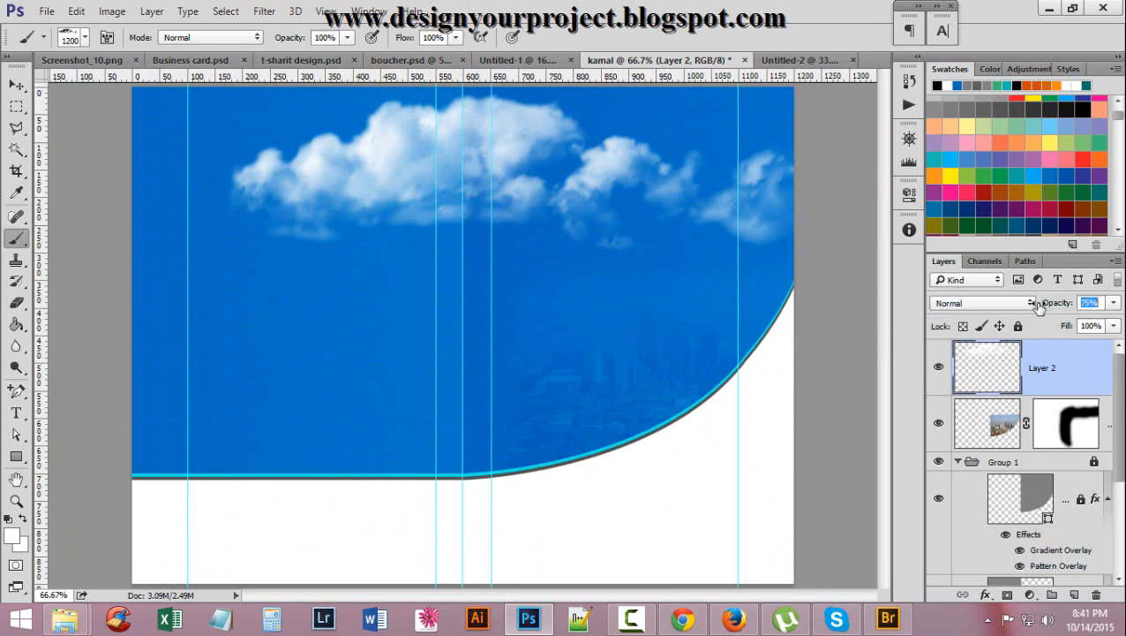
Lower the cloud layer's opacity to 24%
left_click_drag(1040, 305, 999, 303)
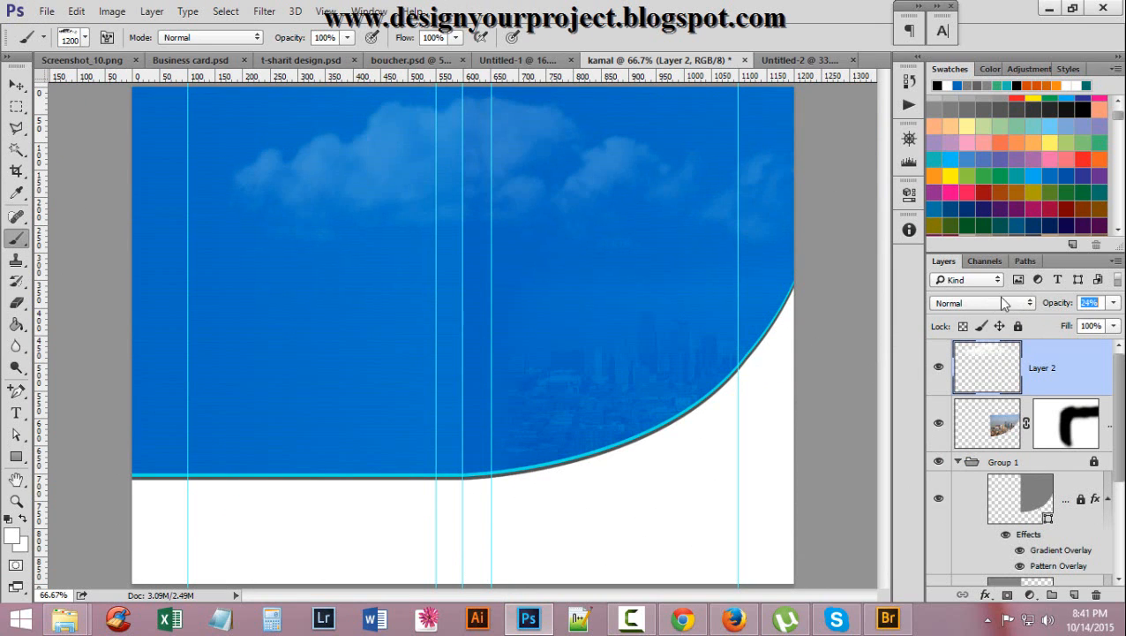
left_click(562, 169, "ctrl+alt")
left_click(563, 169, "ctrl")
Switch the brush tip from the cloud shape to the first soft round preset
left_click(83, 39)
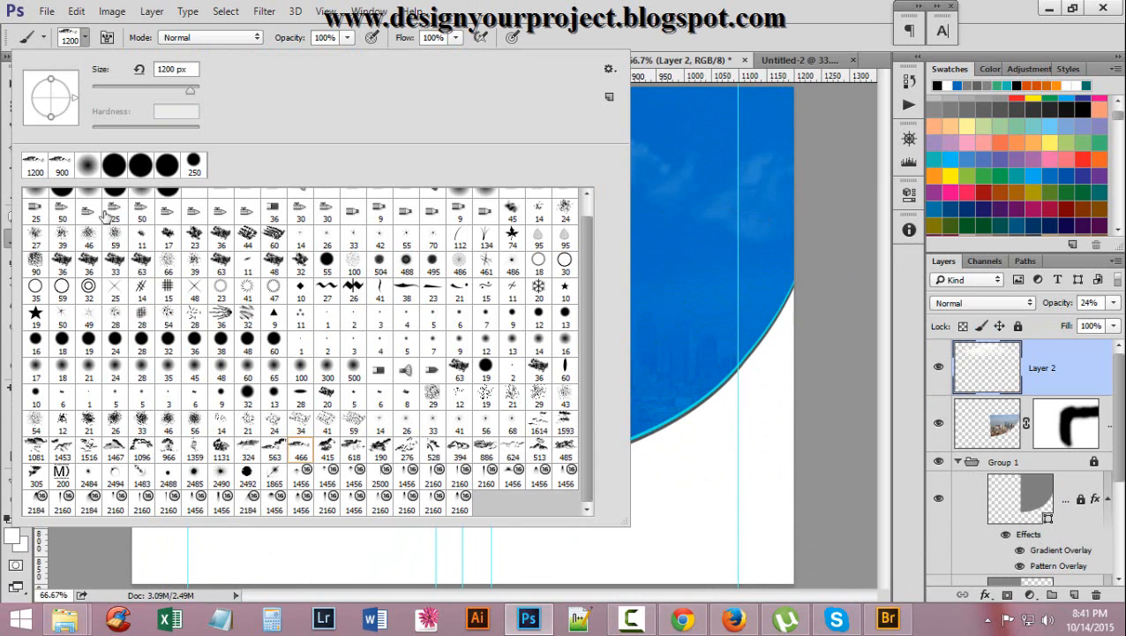
scroll(30, 219, "up", 1)
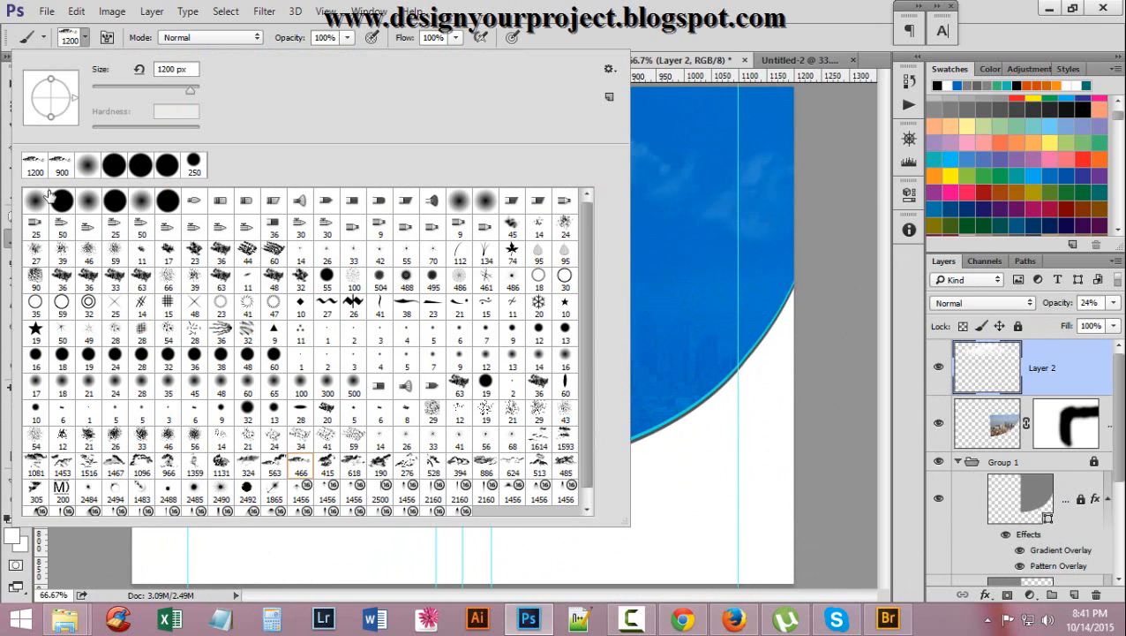
double_click(39, 199)
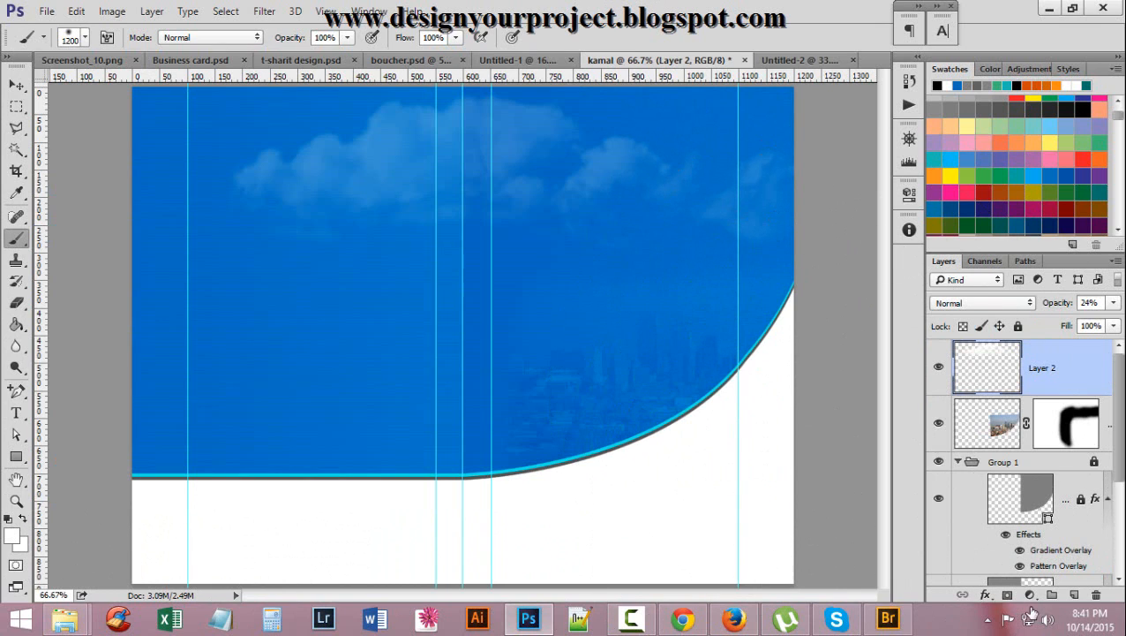
Add a layer mask to the cloud layer and reduce the soft round brush to 250 px
left_click(1030, 594)
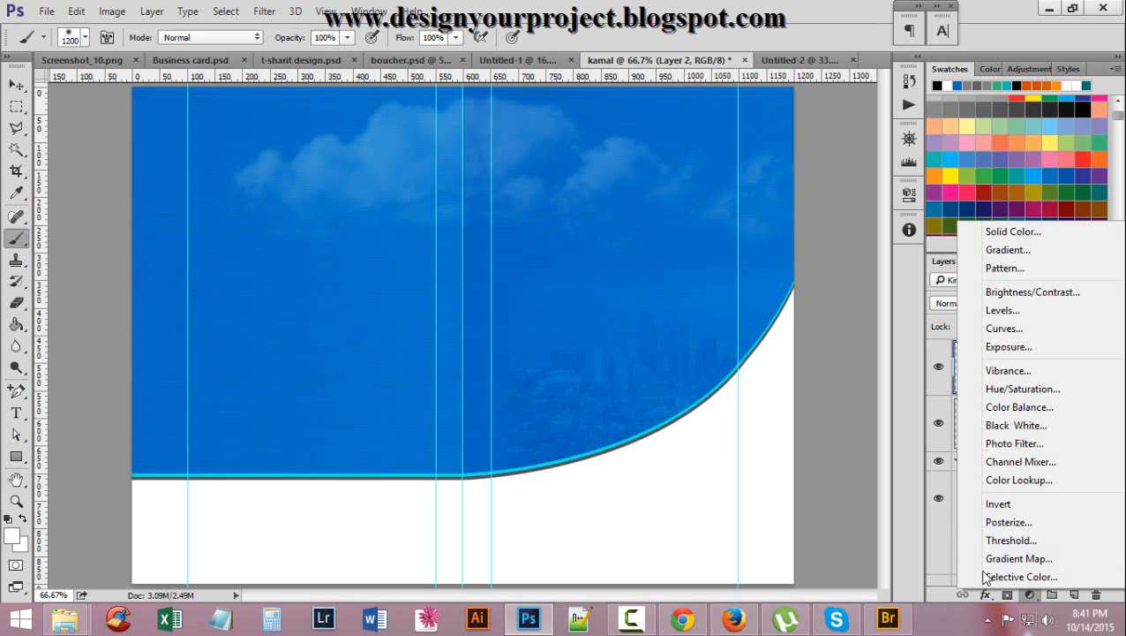
left_click(836, 438)
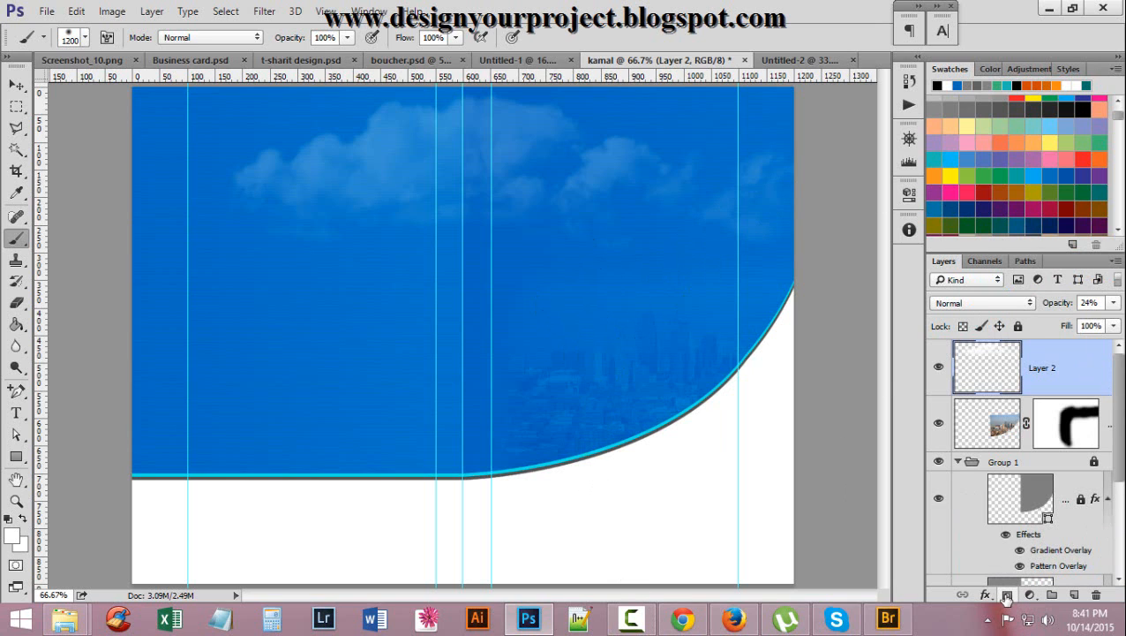
left_click(1007, 598)
key("bracketleft")
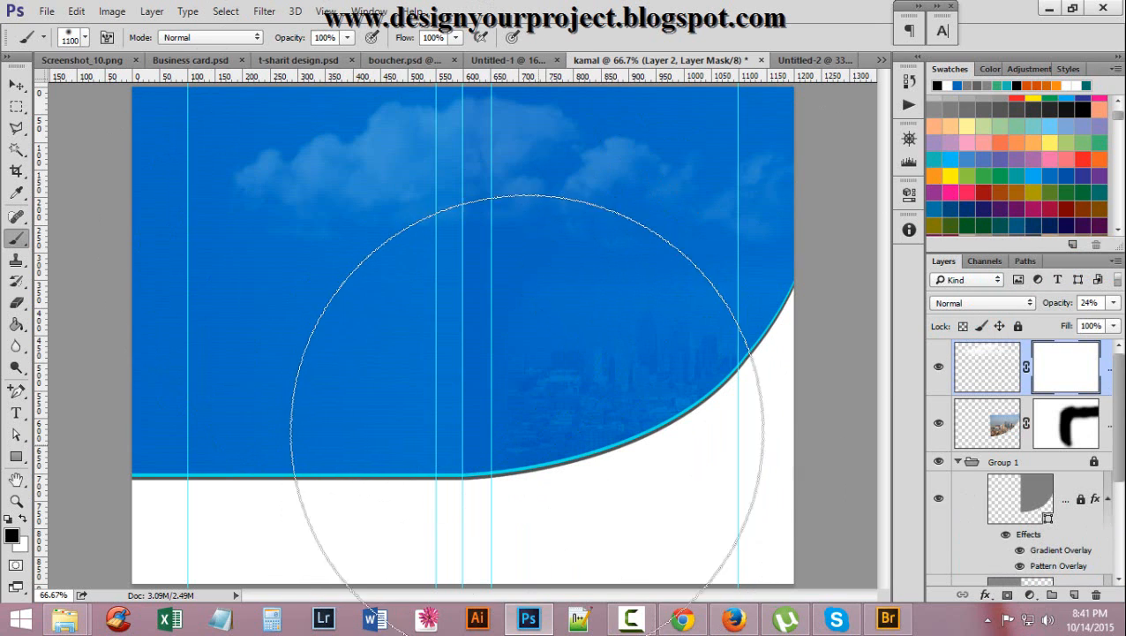
key("bracketleft")
key("bracketleft")
key("bracketleft")
key("bracketleft")
key("bracketleft")
key("bracketleft")
key("bracketleft")
key("bracketleft")
key("bracketleft")
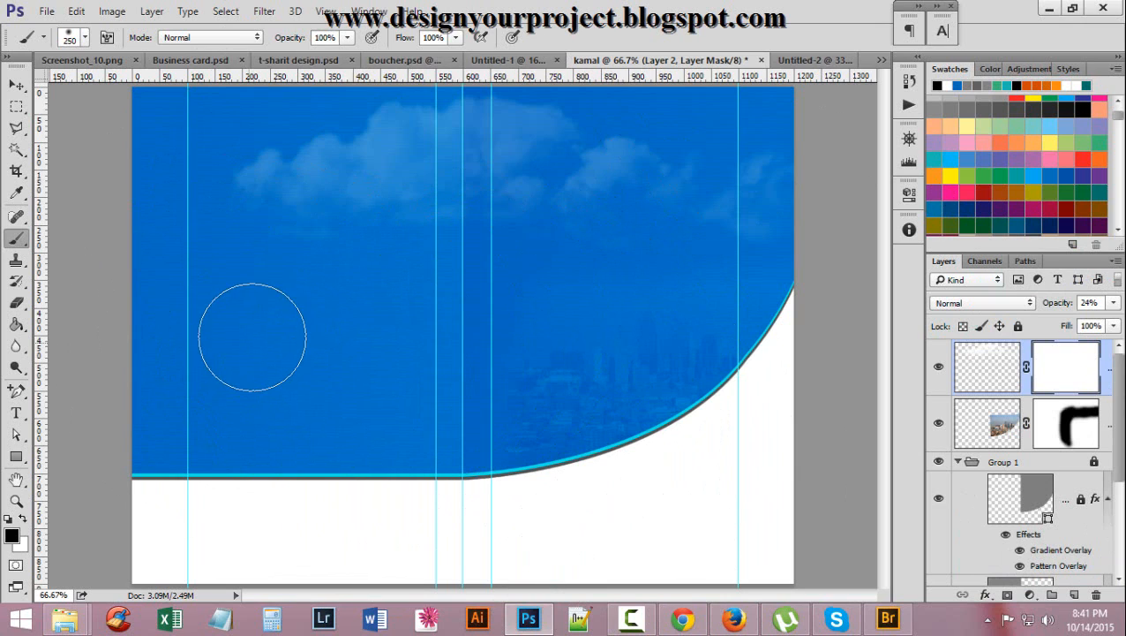
Paint black on the mask over the cloud's left end, and at 49% brush opacity over its remaining edges and lower part
mouse_move(252, 337)
left_mouse_down()
mouse_move(233, 177)
mouse_move(157, 154)
mouse_move(171, 114)
mouse_move(160, 130)
mouse_move(226, 89)
left_mouse_up()
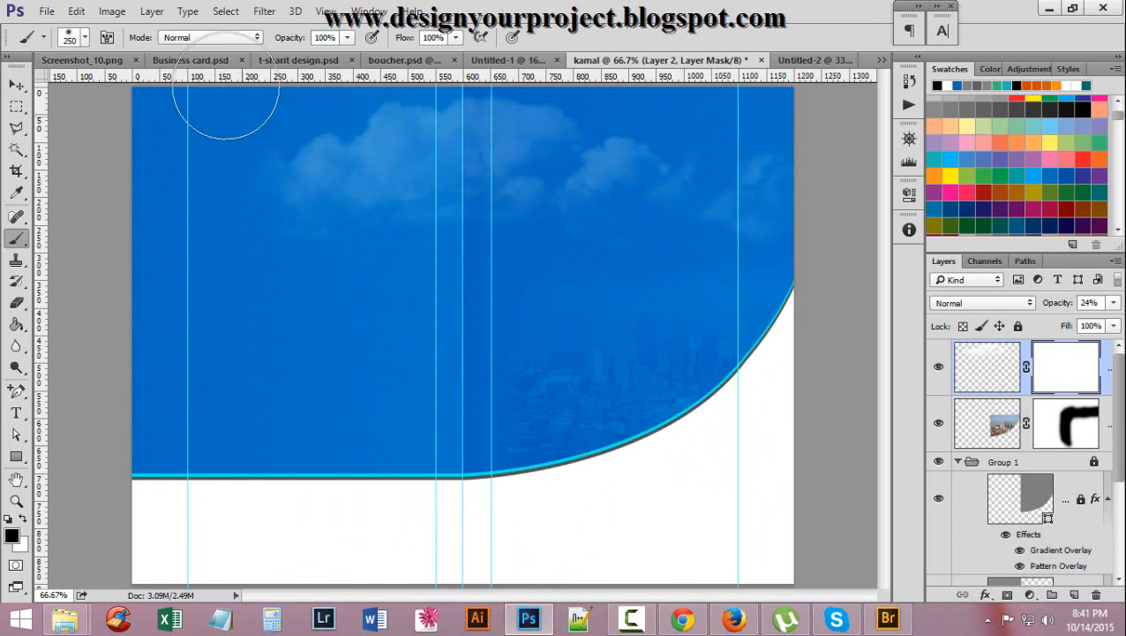
left_click(348, 37)
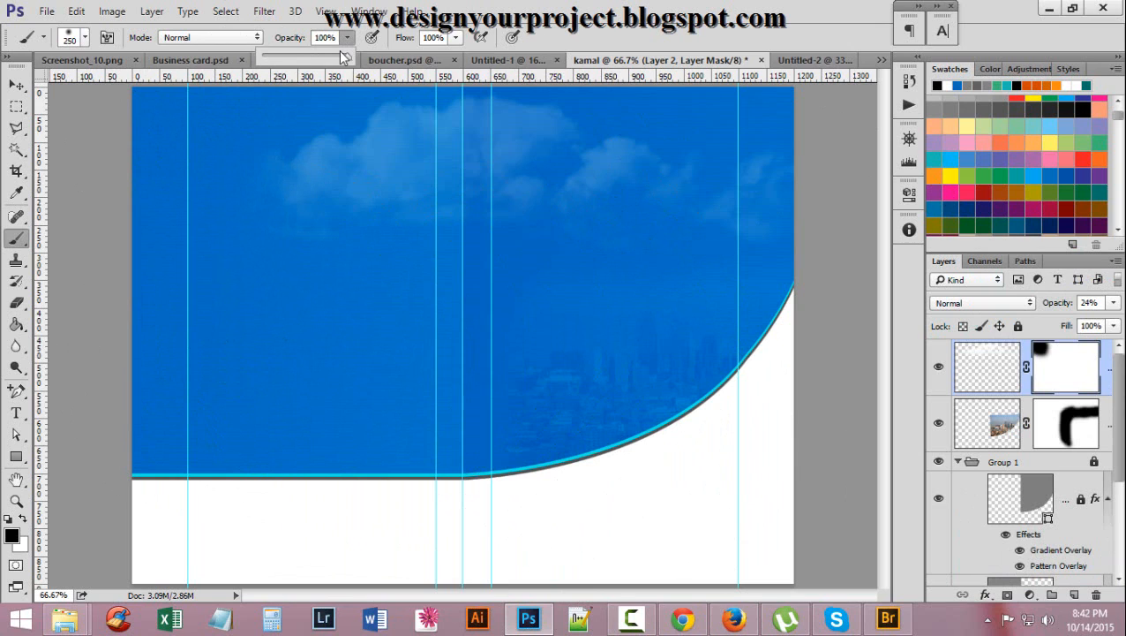
left_click_drag(307, 61, 304, 62)
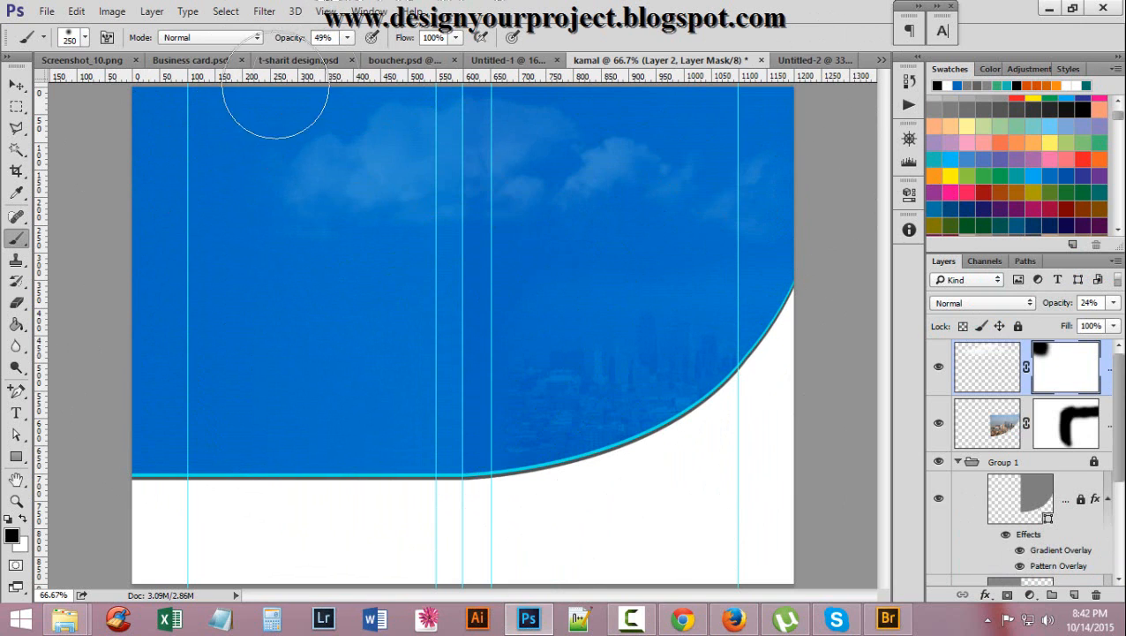
mouse_move(713, 104)
left_mouse_down()
mouse_move(737, 121)
mouse_move(747, 113)
left_mouse_up()
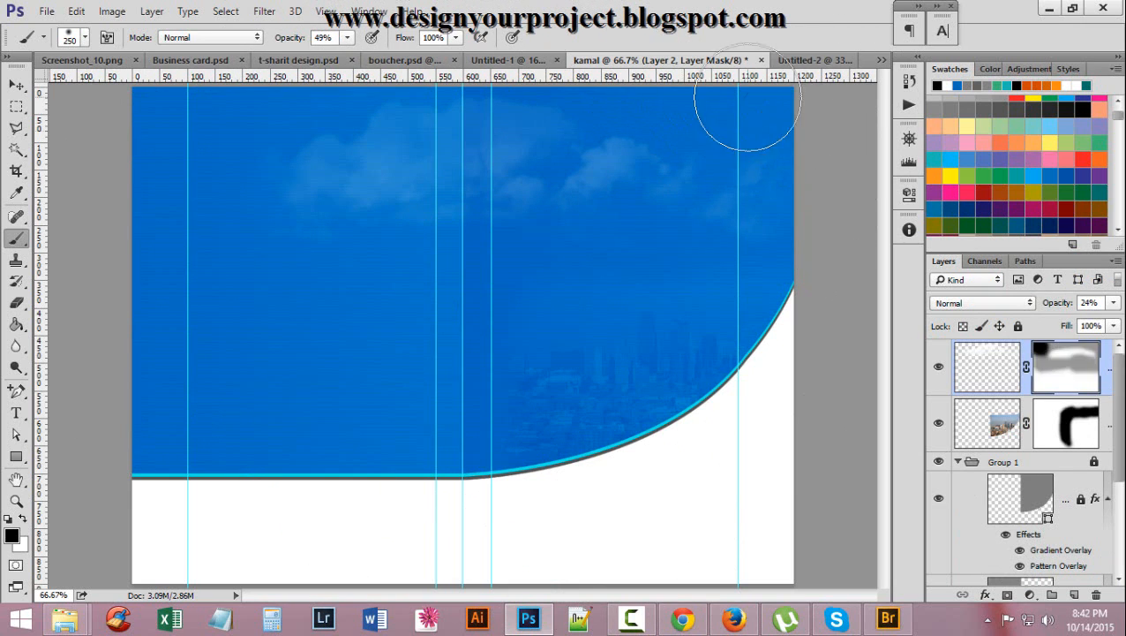
mouse_move(661, 285)
left_mouse_down()
mouse_move(293, 336)
mouse_move(360, 304)
mouse_move(291, 315)
mouse_move(266, 299)
mouse_move(242, 275)
mouse_move(202, 181)
left_mouse_up()
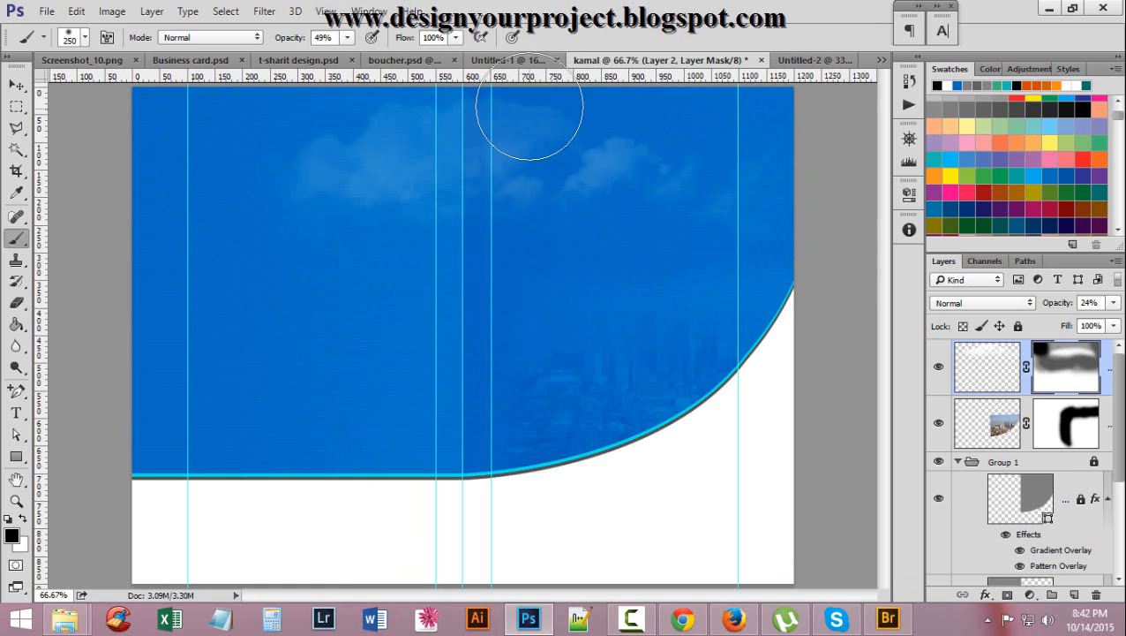
Select the cloud layer itself instead of its mask and set its opacity to 14% and fill to 82%
scroll(571, 142, "down", 1)
scroll(571, 141, "down", 1)
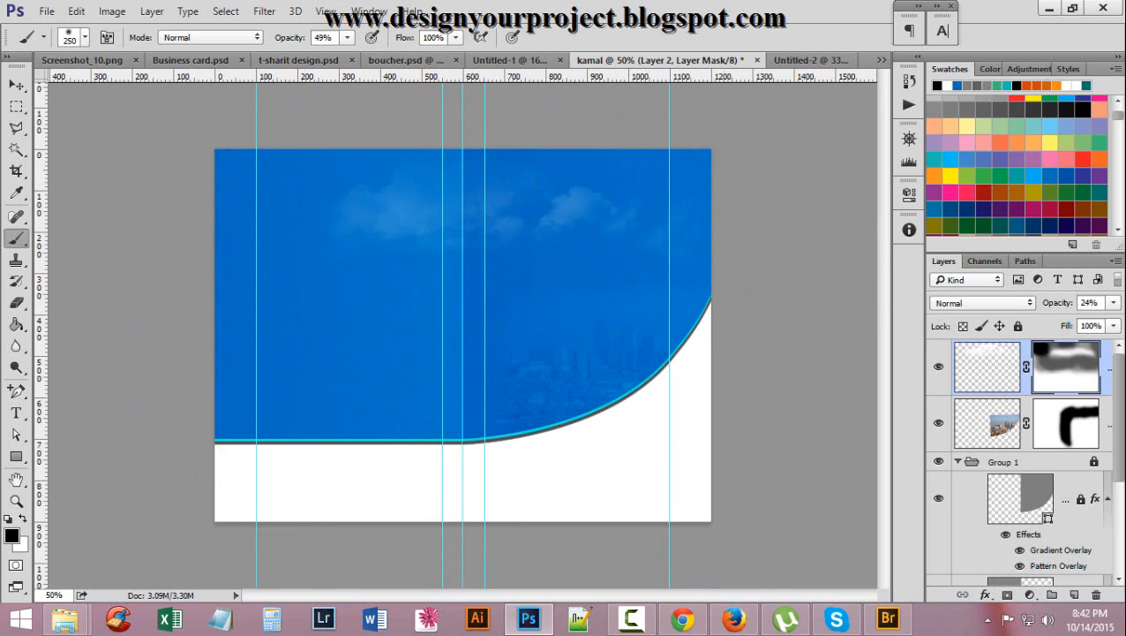
left_click(996, 353)
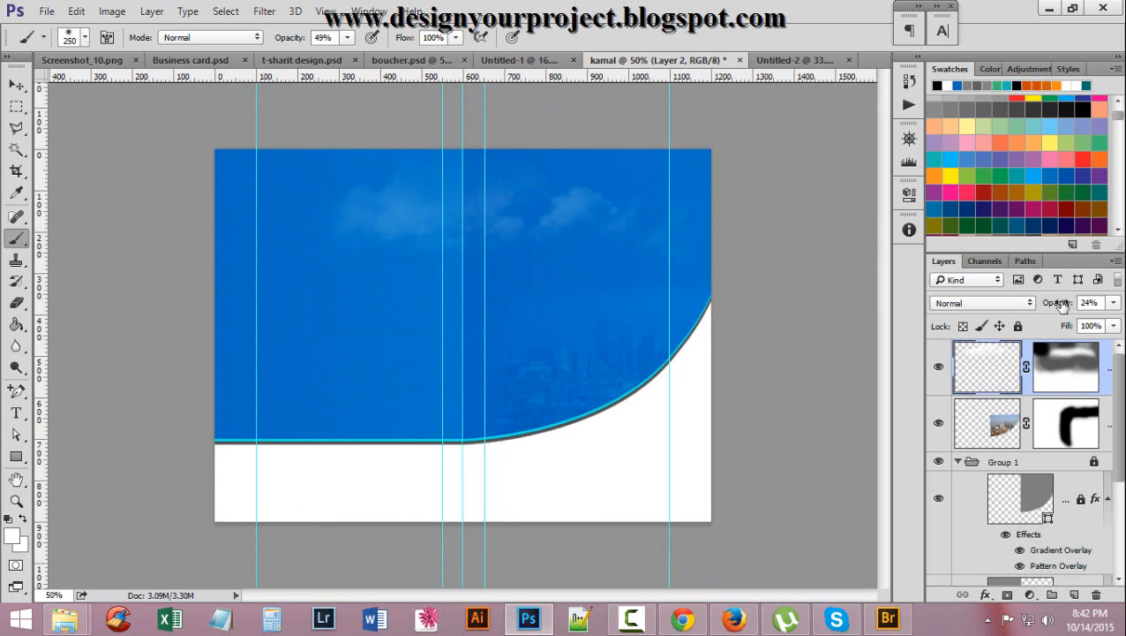
left_click_drag(1063, 303, 1060, 303)
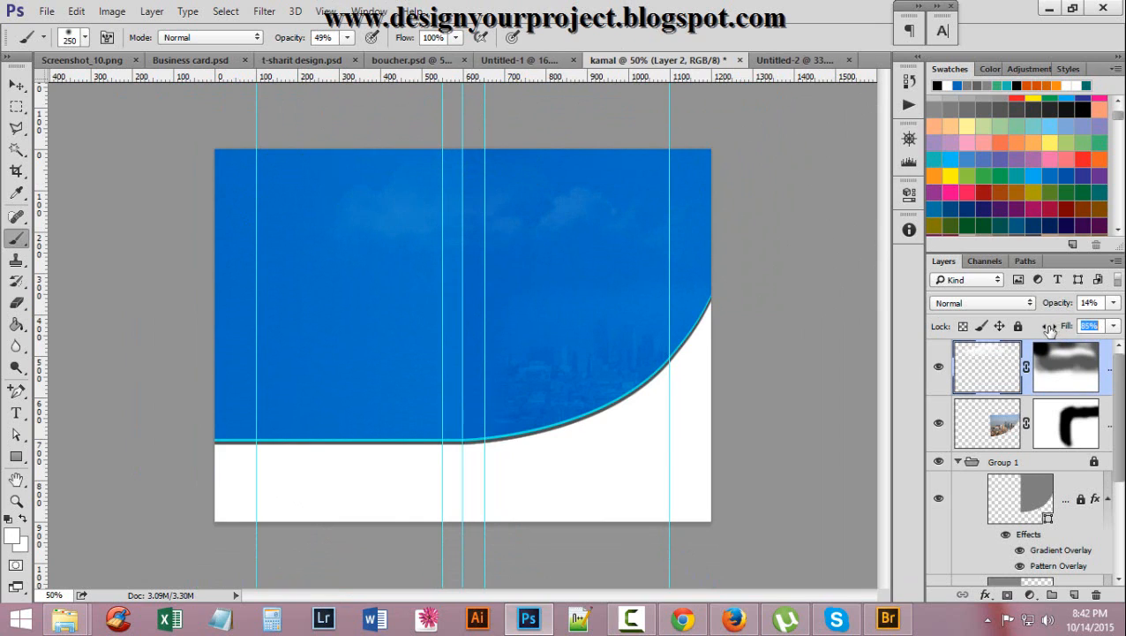
left_click(467, 199)
left_click(498, 196)
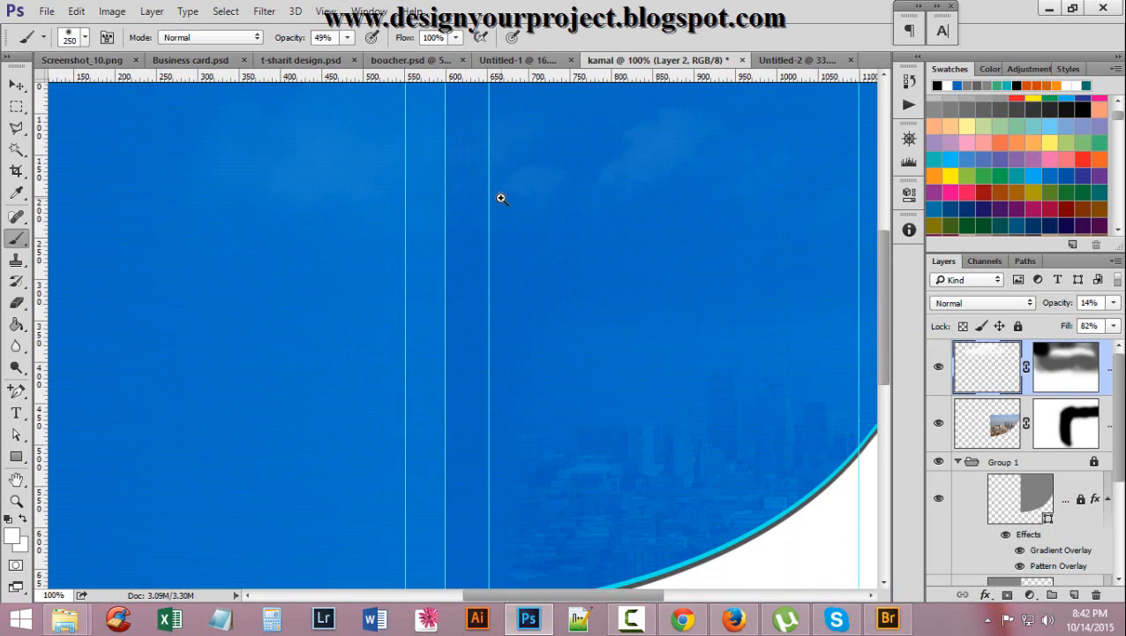
left_click_drag(580, 181, 565, 271)
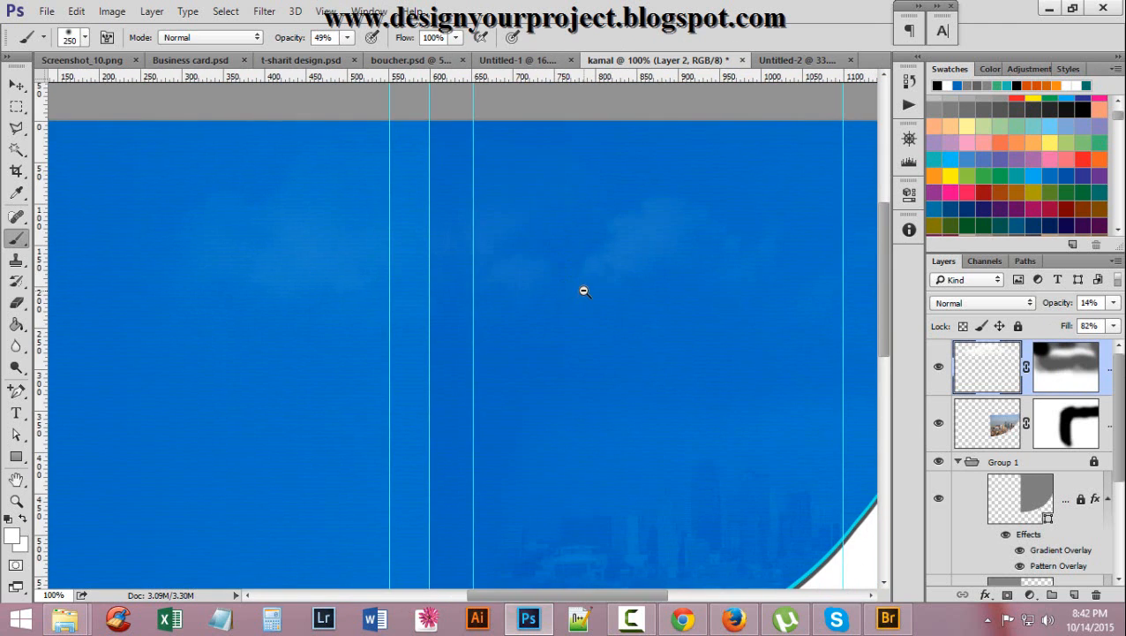
left_click(584, 291, "alt")
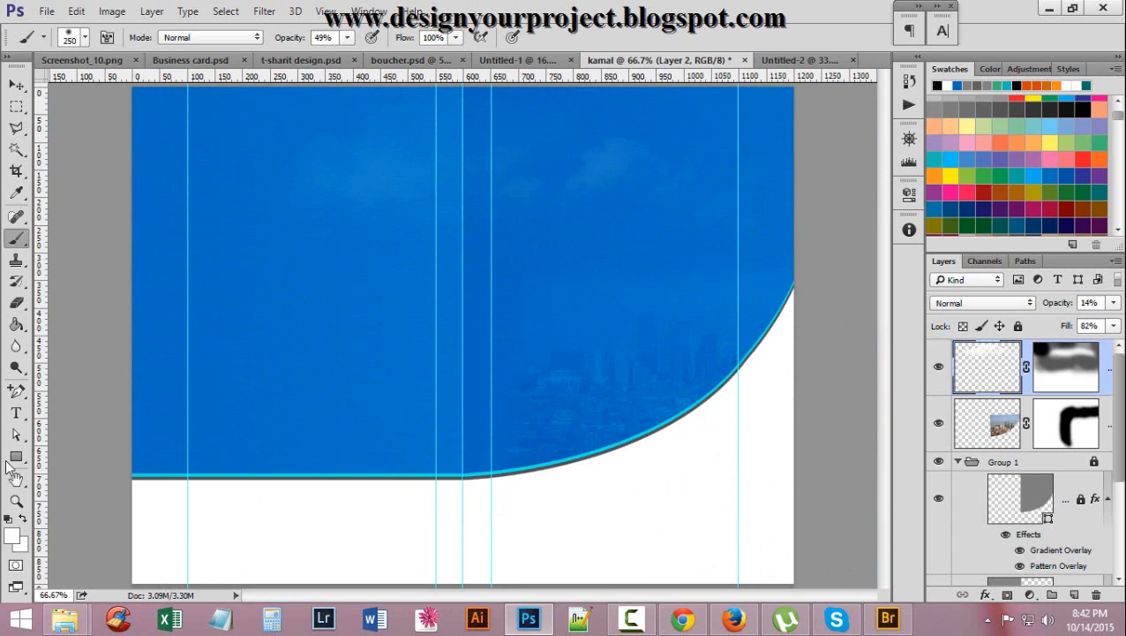
Add a new empty layer above the clouds and choose a 2160 px light beam brush preset
left_click(1073, 594)
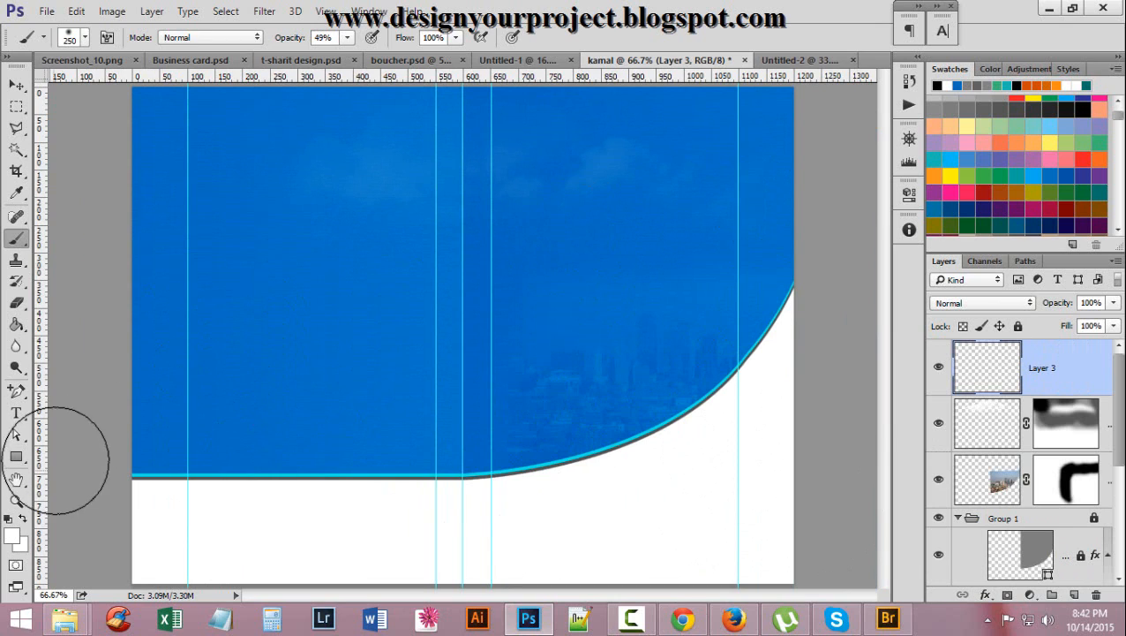
right_click(22, 240)
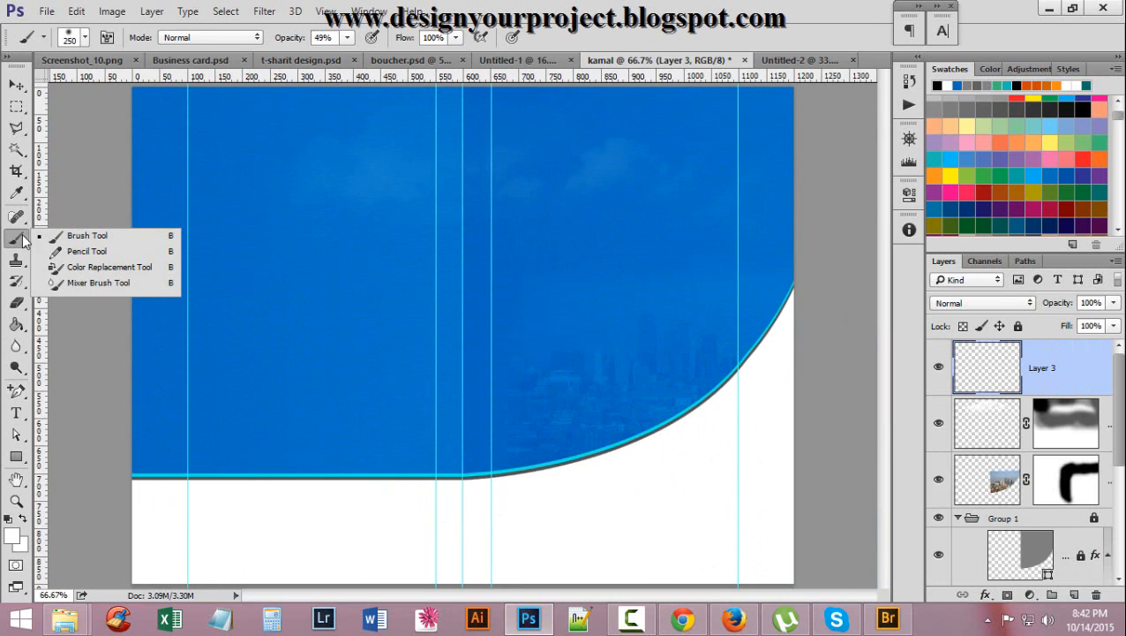
left_click(83, 238)
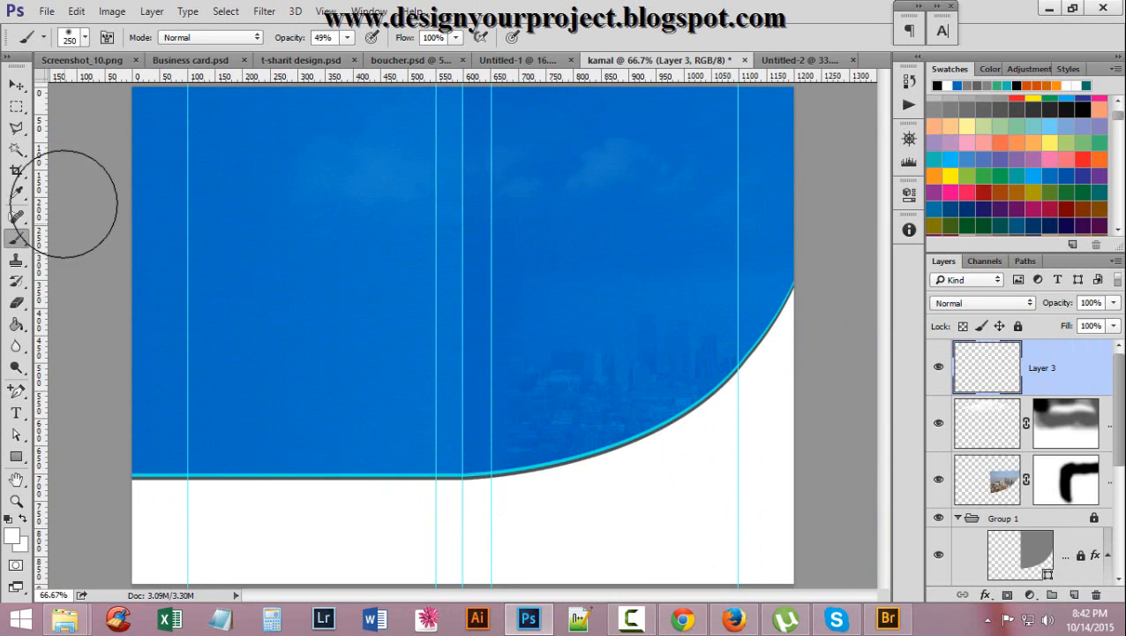
left_click(85, 40)
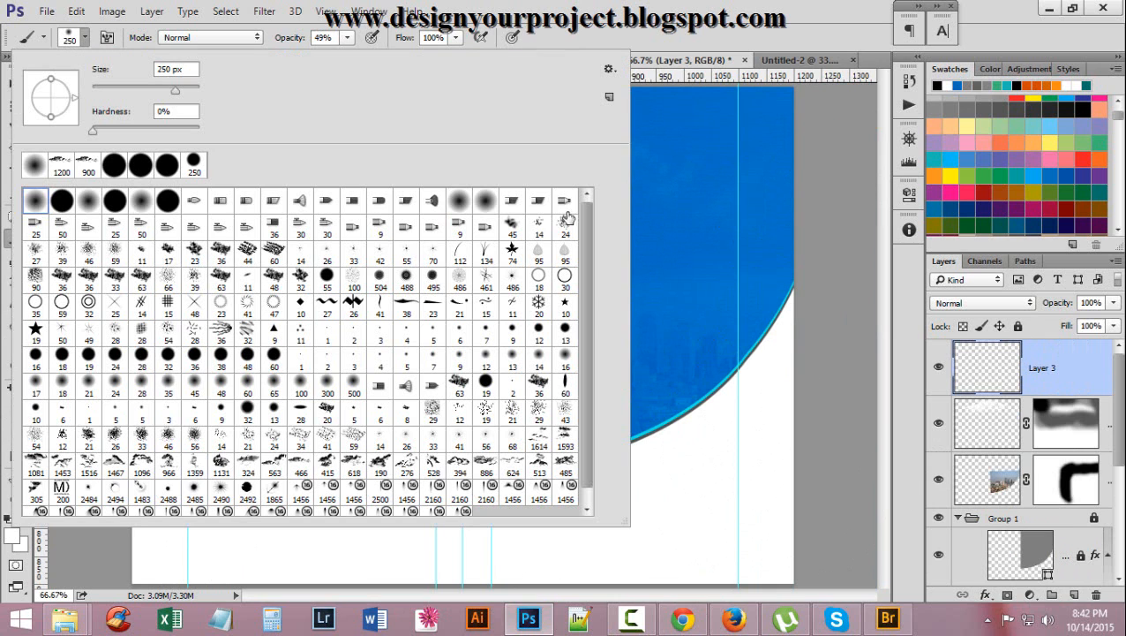
scroll(581, 300, "down", 1)
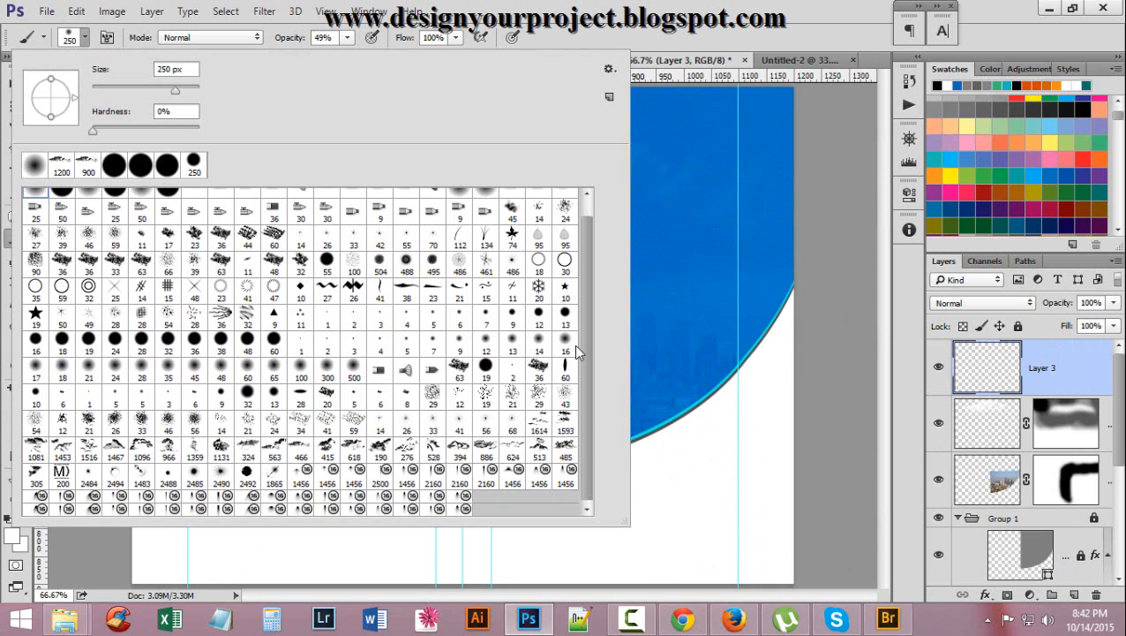
left_click(404, 481)
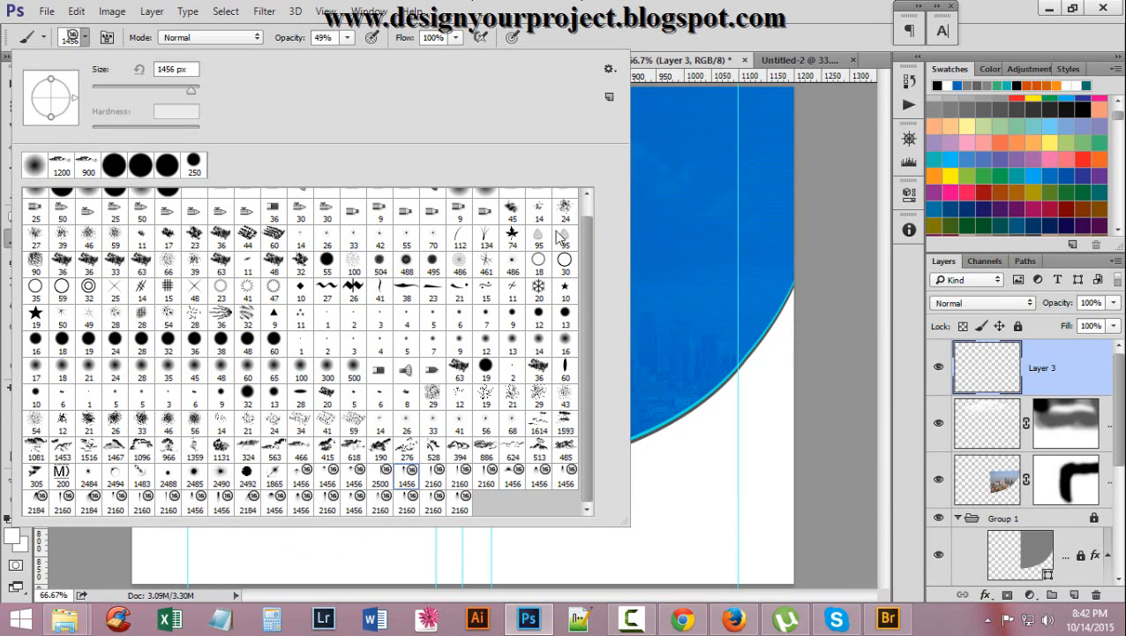
left_click(433, 476)
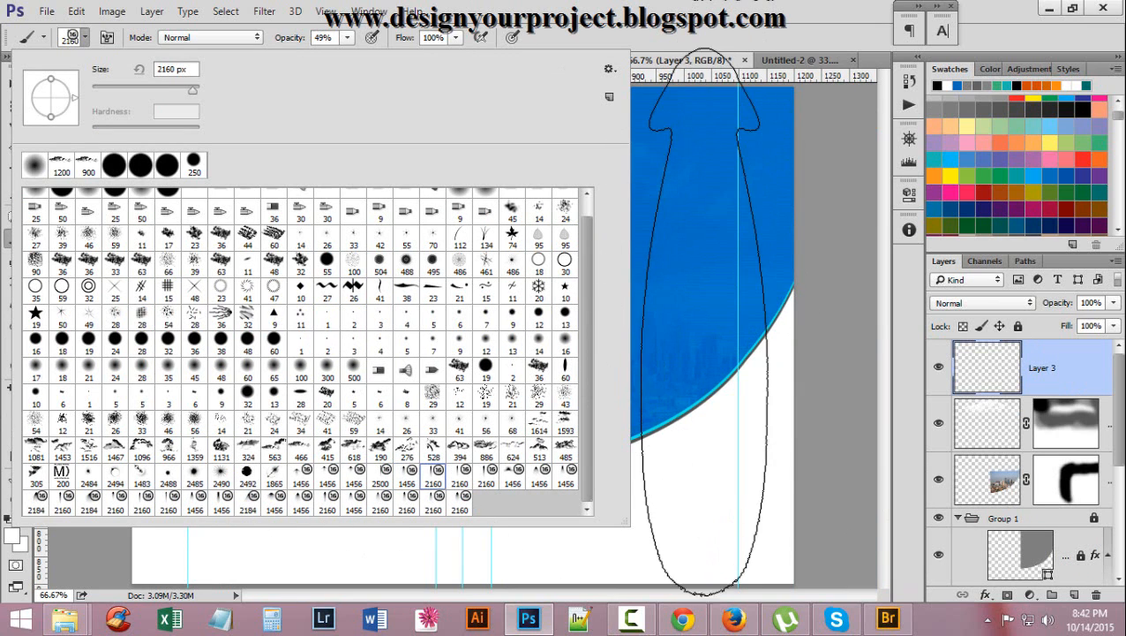
left_click(752, 37)
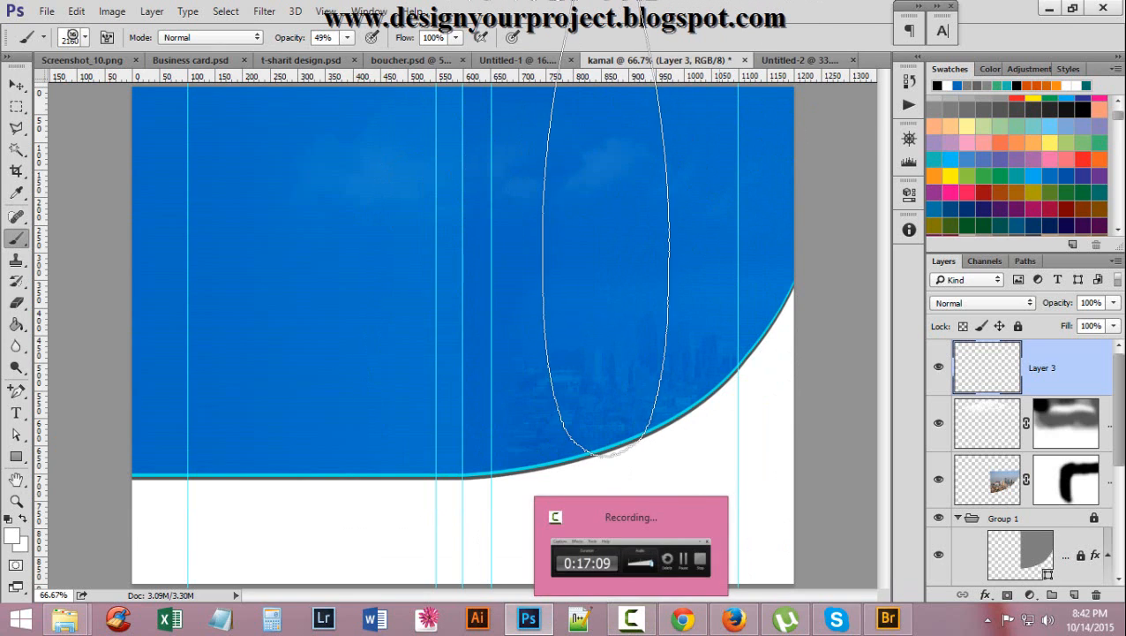
Rotate the light beam brush tip to an angle of -34°
left_click(106, 38)
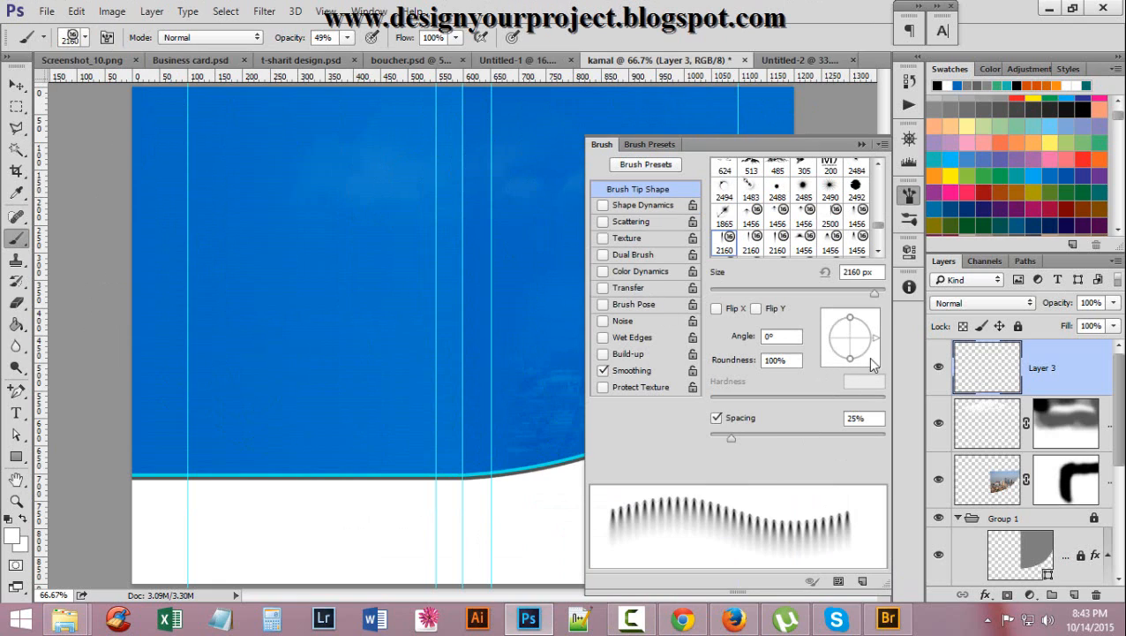
left_click_drag(878, 339, 881, 357)
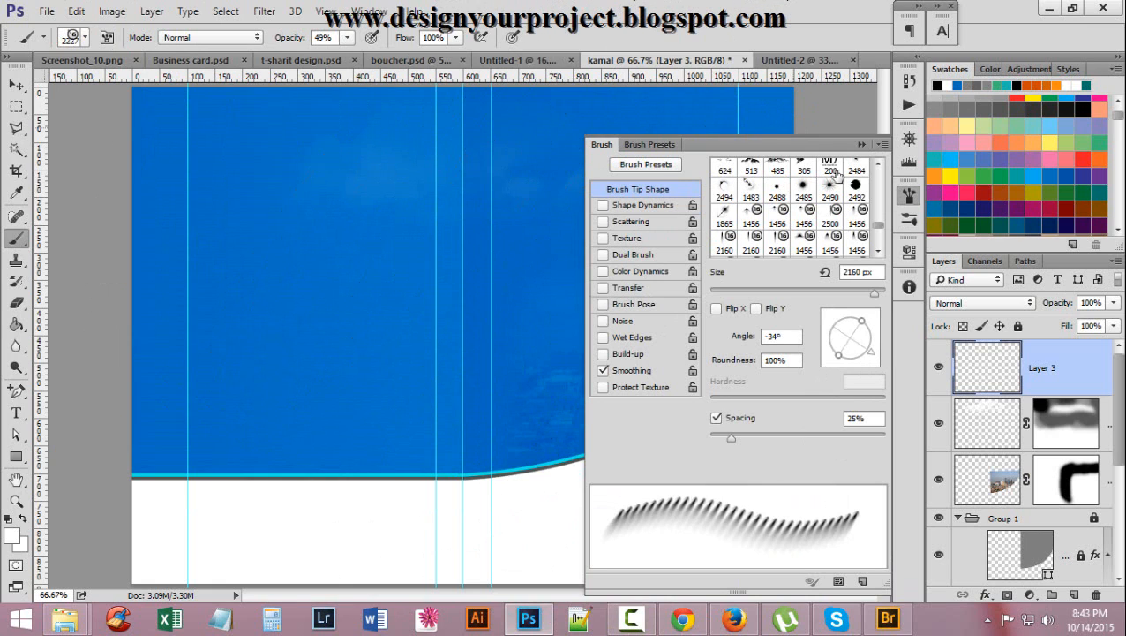
left_click(862, 144)
Reduce the light beam brush to 1300 px so the angled beam fits between the cover's upper-right corner and the skyline
key("space")
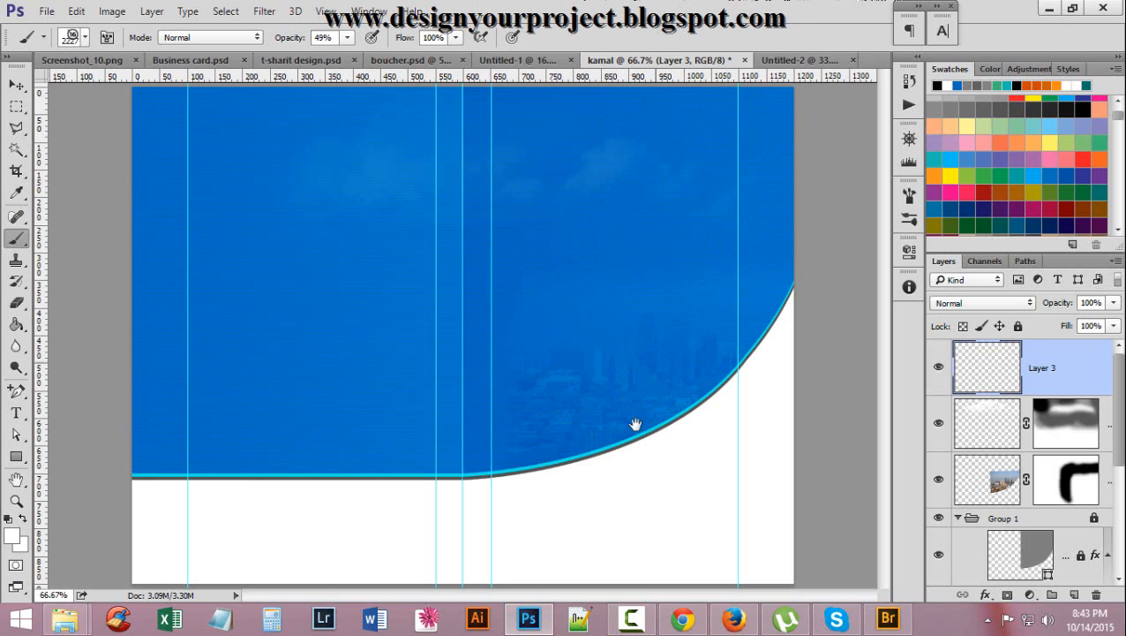
left_click(653, 316, "alt")
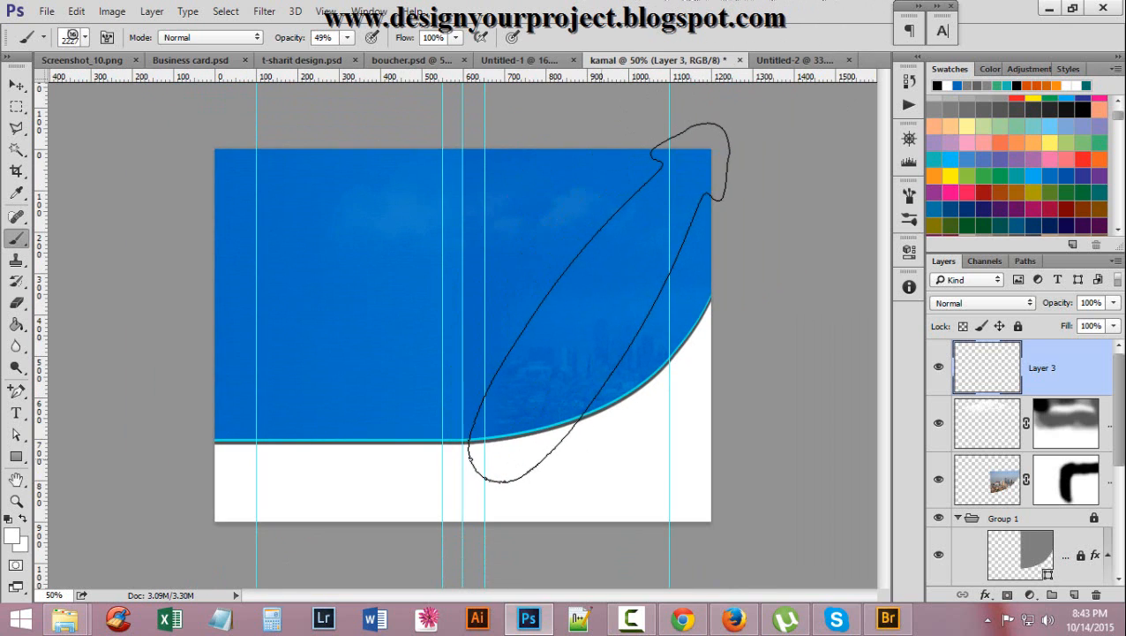
key("bracketleft")
key("bracketleft")
key("bracketleft")
key("bracketleft")
key("bracketleft")
key("bracketleft")
key("bracketleft")
key("bracketleft")
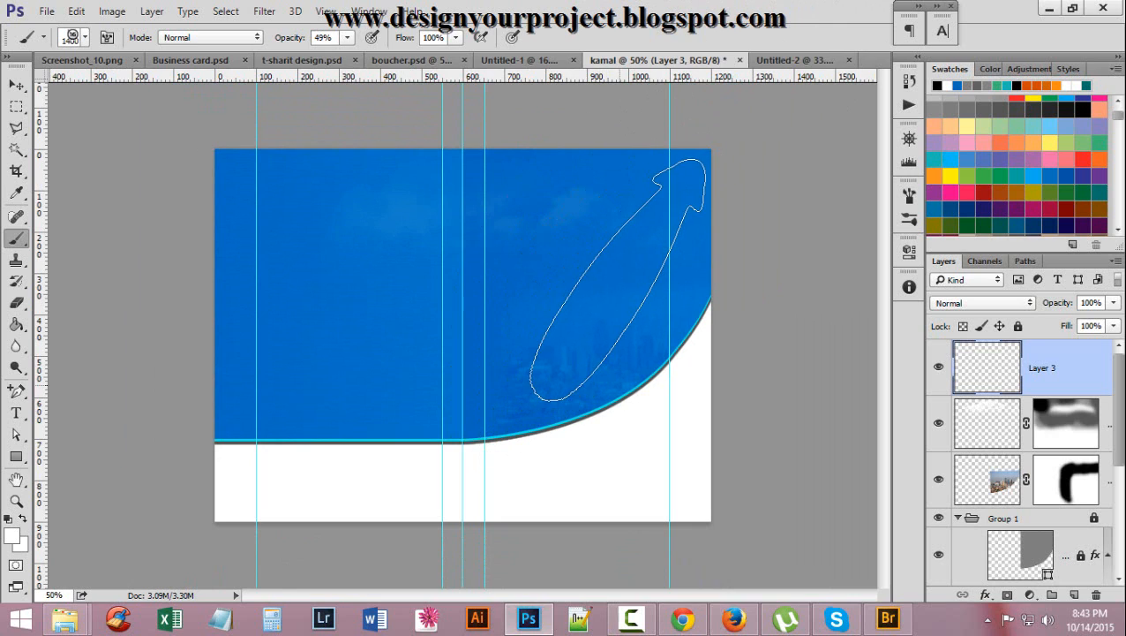
key("bracketleft")
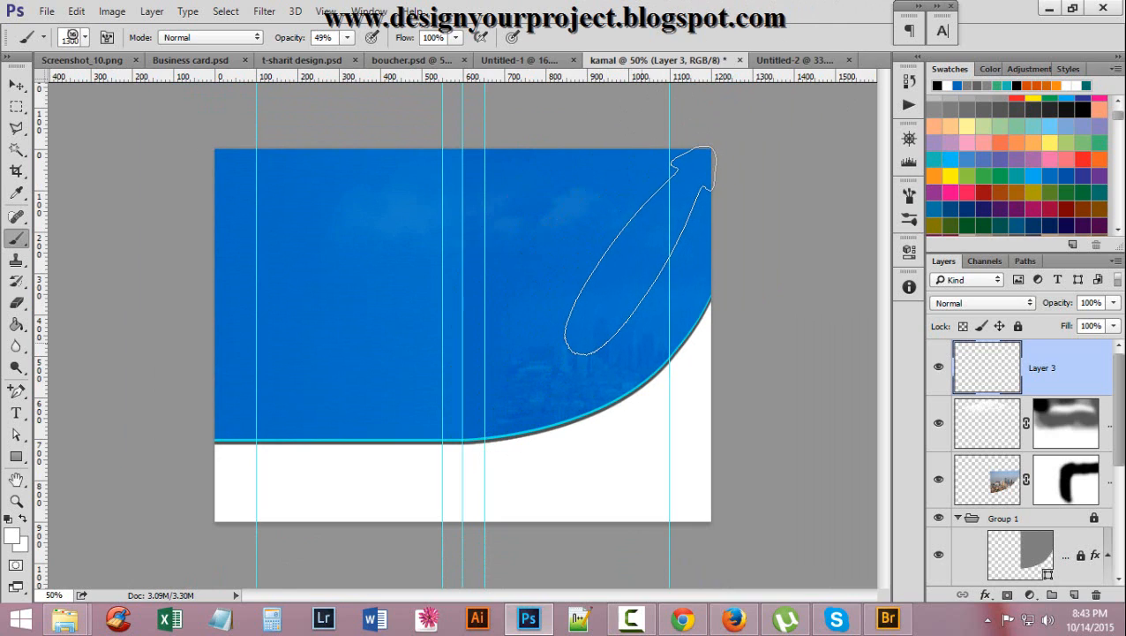
Stamp a trial light beam, undo it, and stamp it again at 100% brush opacity from the cover's upper-right corner
left_click(641, 248)
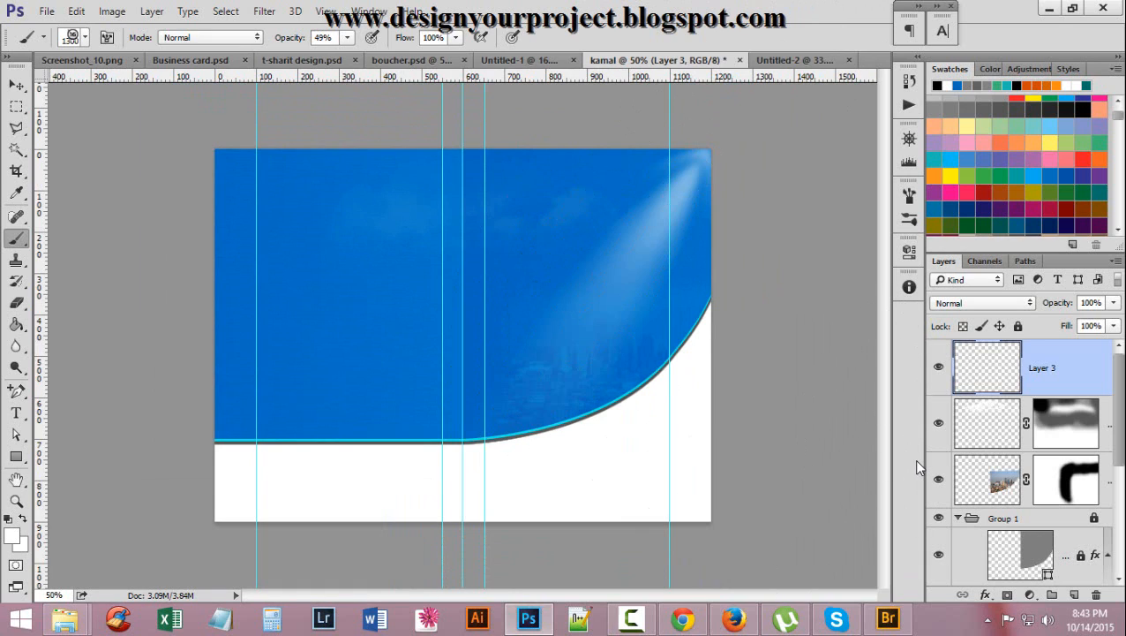
key("ctrl+z")
left_click(347, 37)
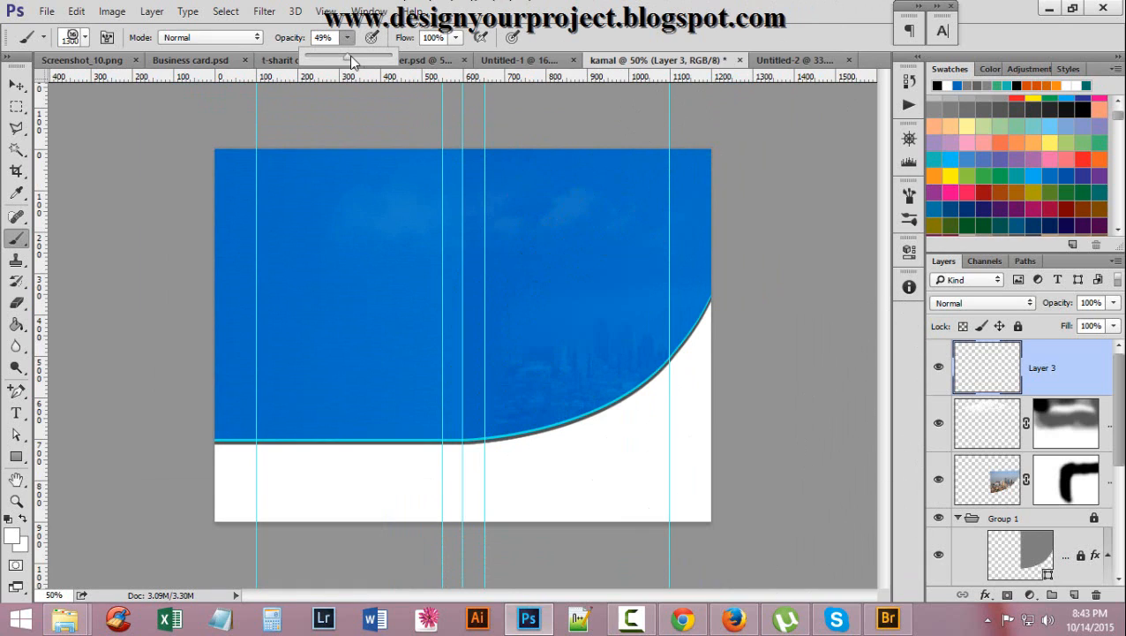
left_click_drag(356, 57, 399, 56)
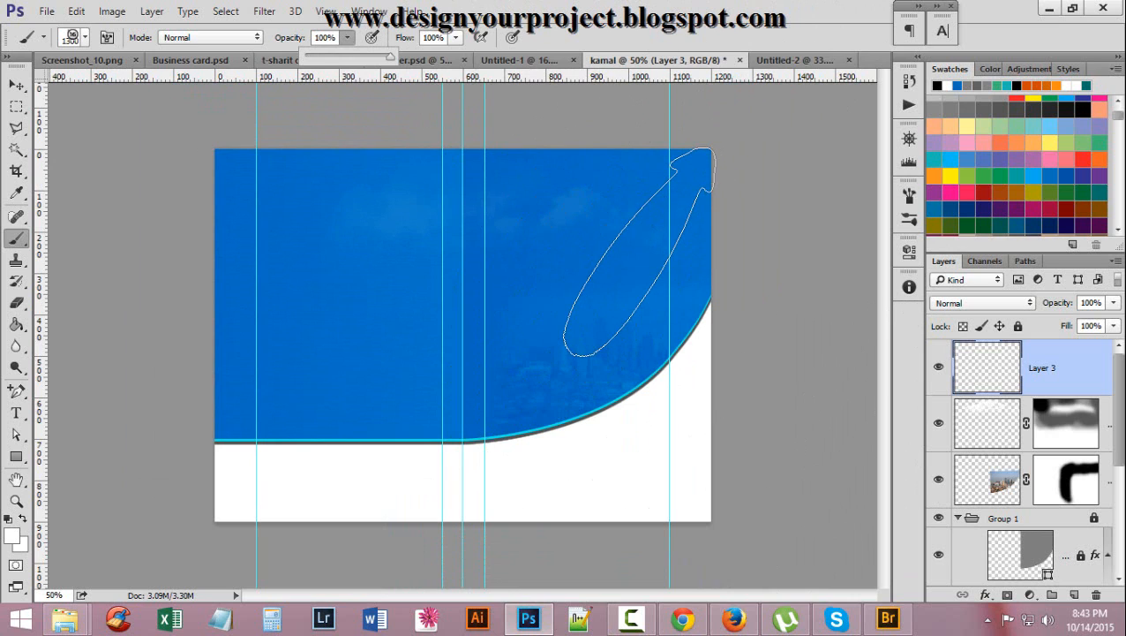
left_click(638, 249)
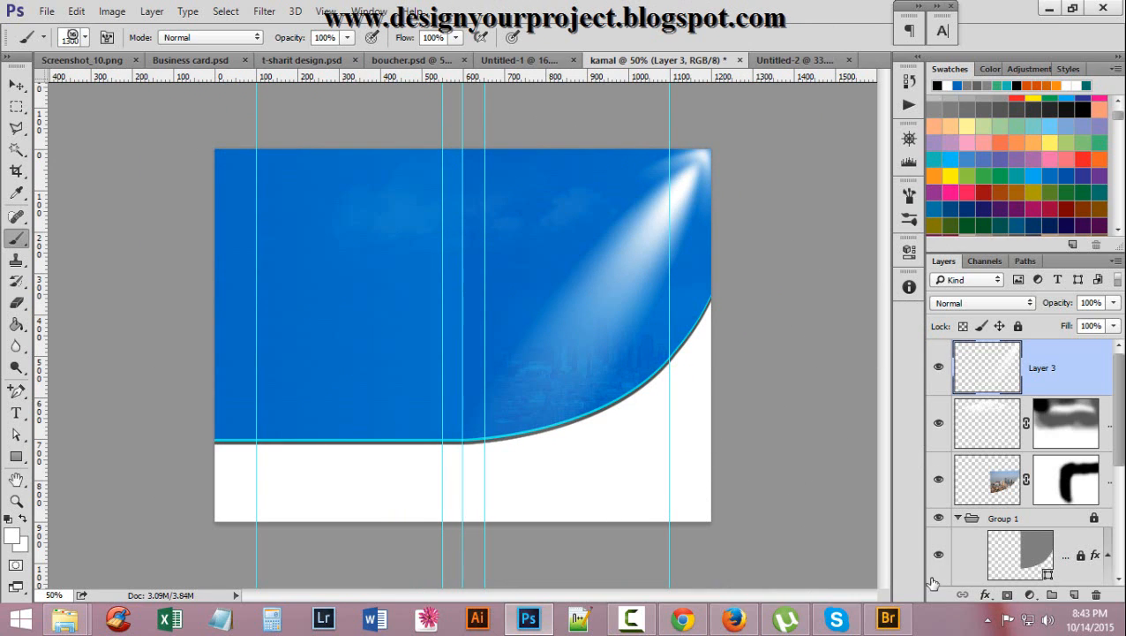
Stretch the light beam downward and to the left, to 112.32% width and 106.35% height
key("ctrl+t")
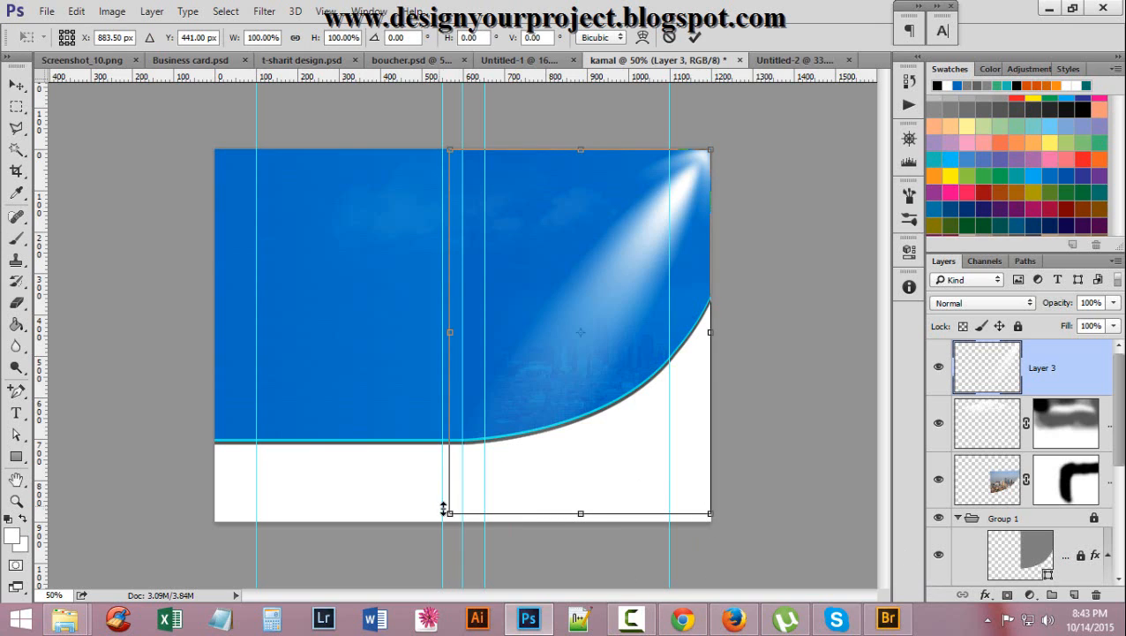
left_click_drag(580, 517, 548, 538)
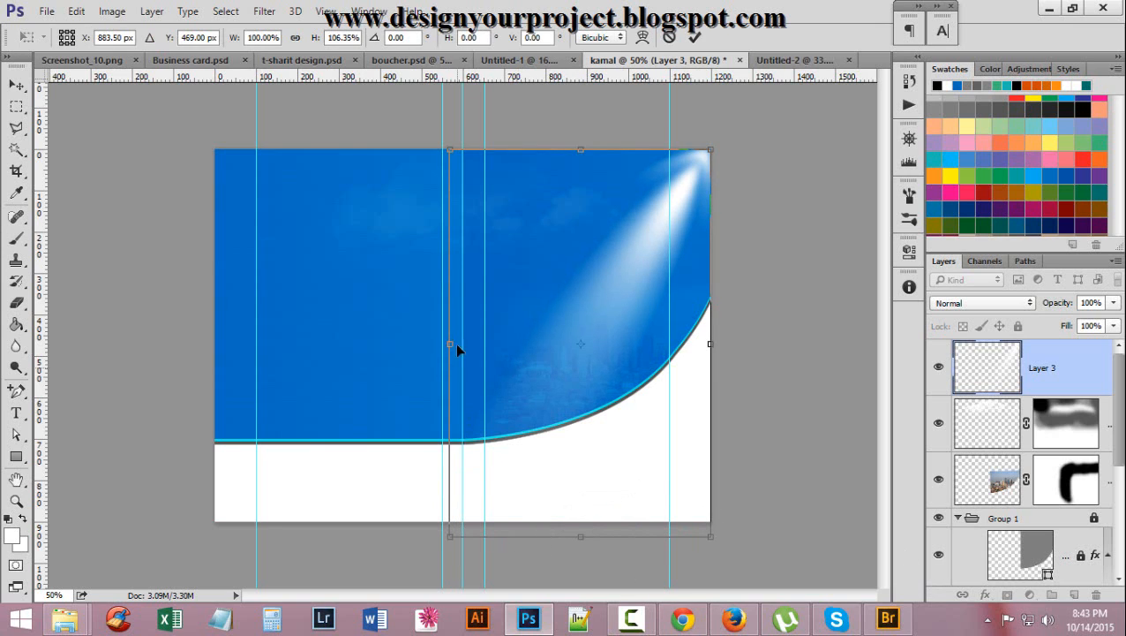
left_click_drag(440, 345, 405, 344)
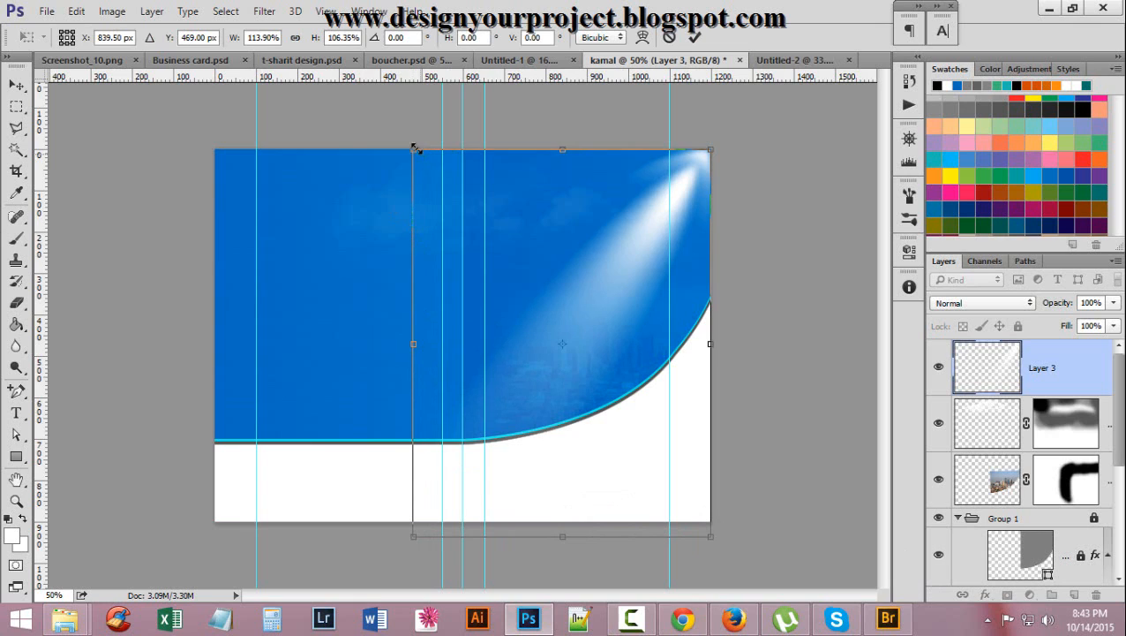
left_click_drag(414, 148, 417, 149)
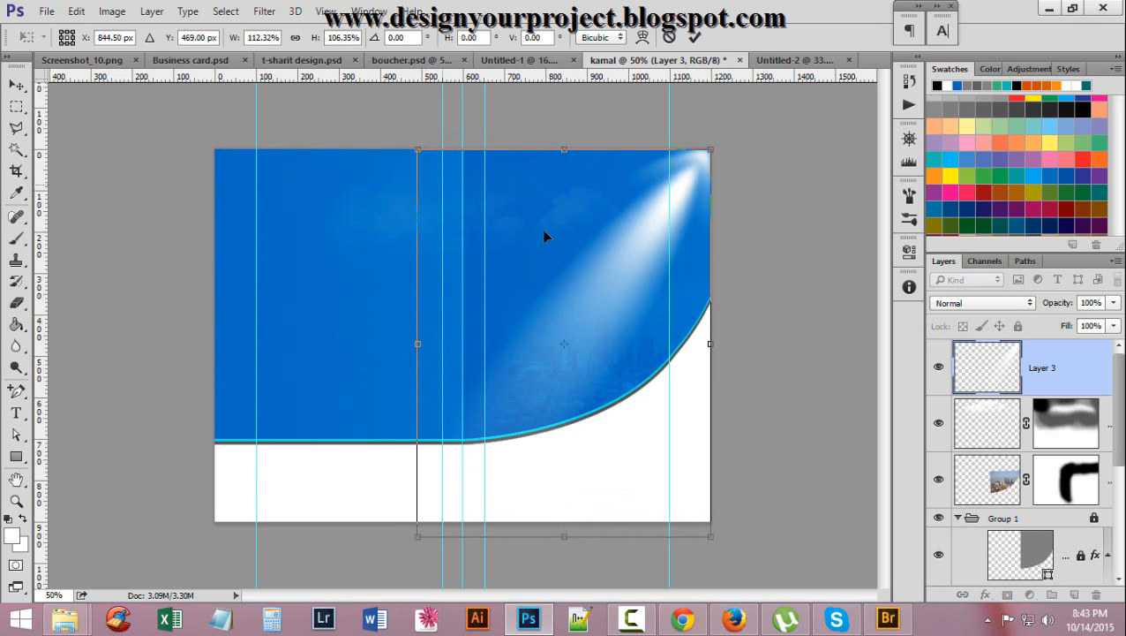
left_click(698, 40)
key("b")
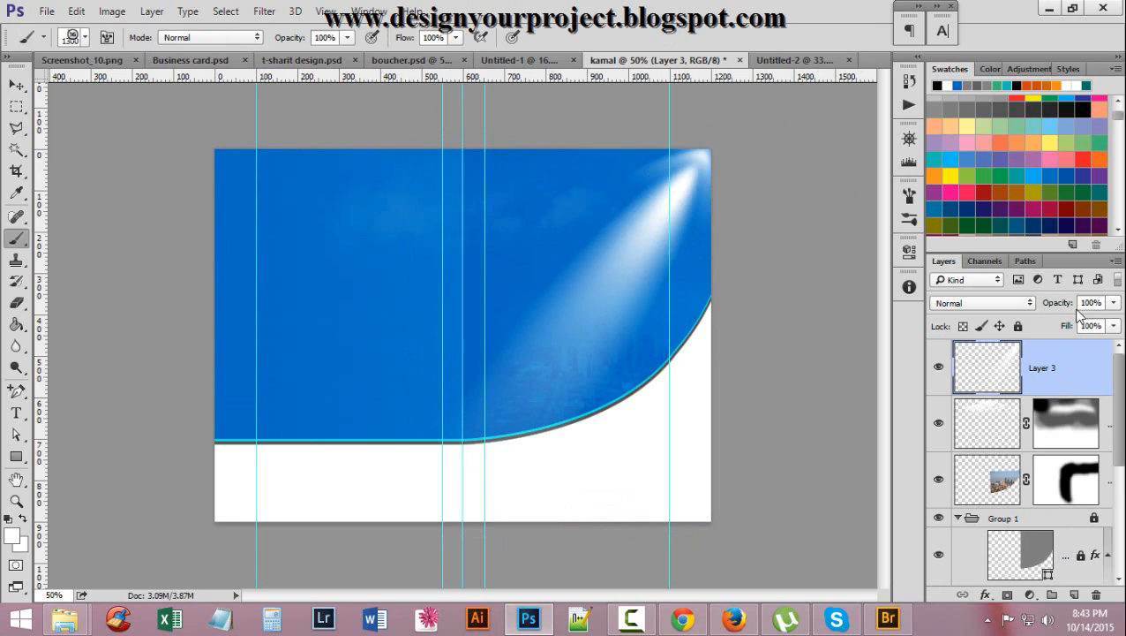
Set the light beam layer's opacity to 48% and its blend mode to Overlay
left_click_drag(1057, 303, 1012, 303)
left_click(981, 303)
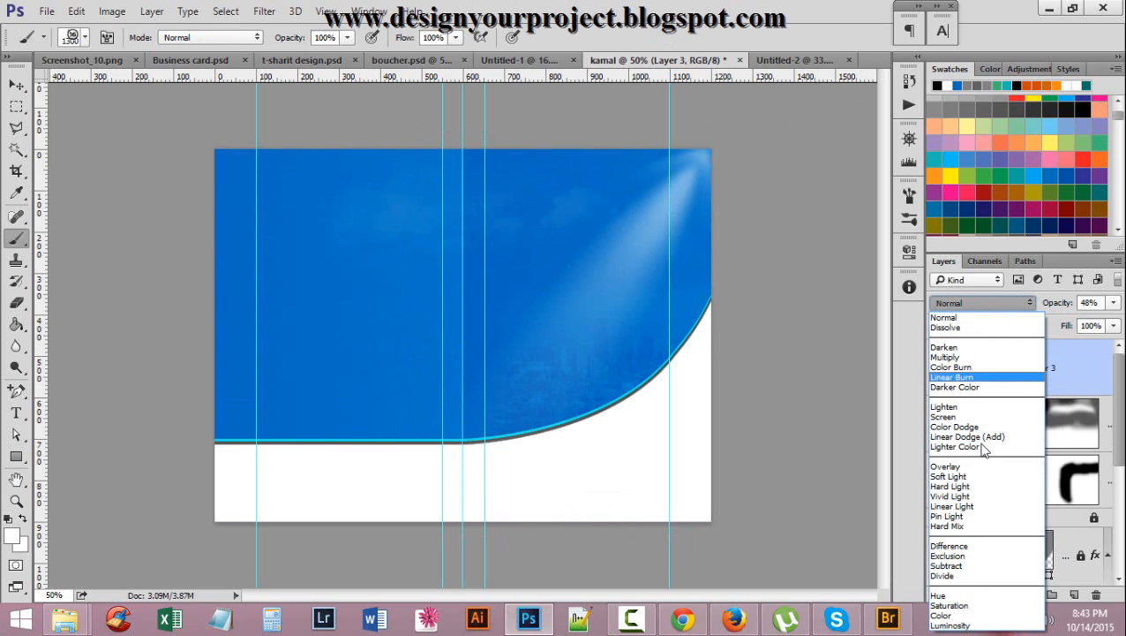
left_click(971, 466)
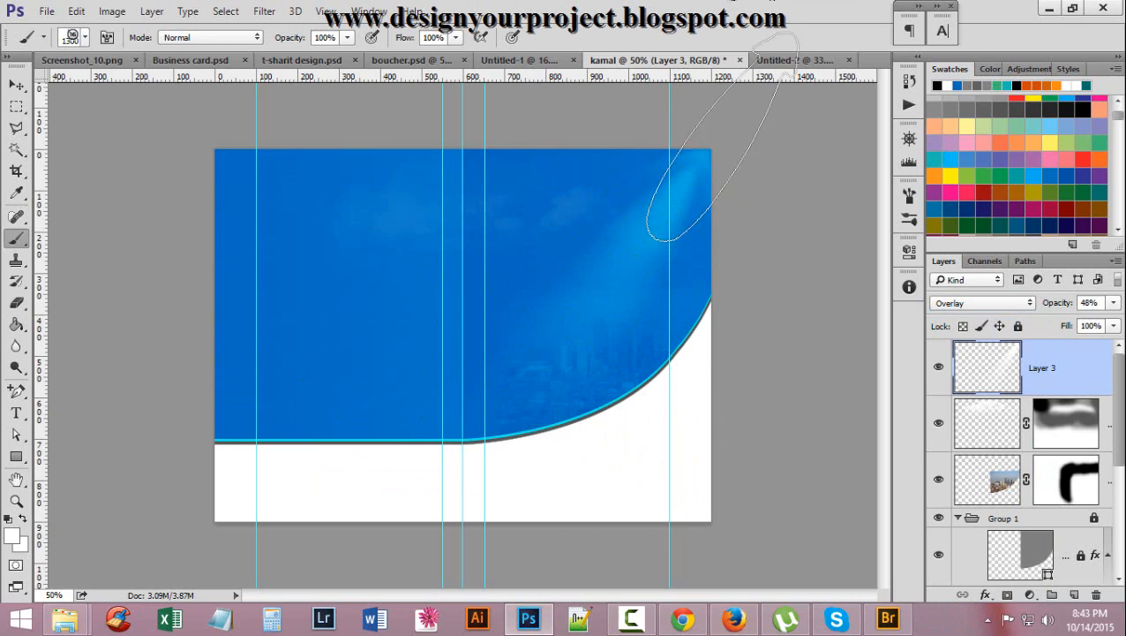
Move the light beam slightly up and to the right, and scale it to 102.81% width and 109.38% height
left_click(16, 84)
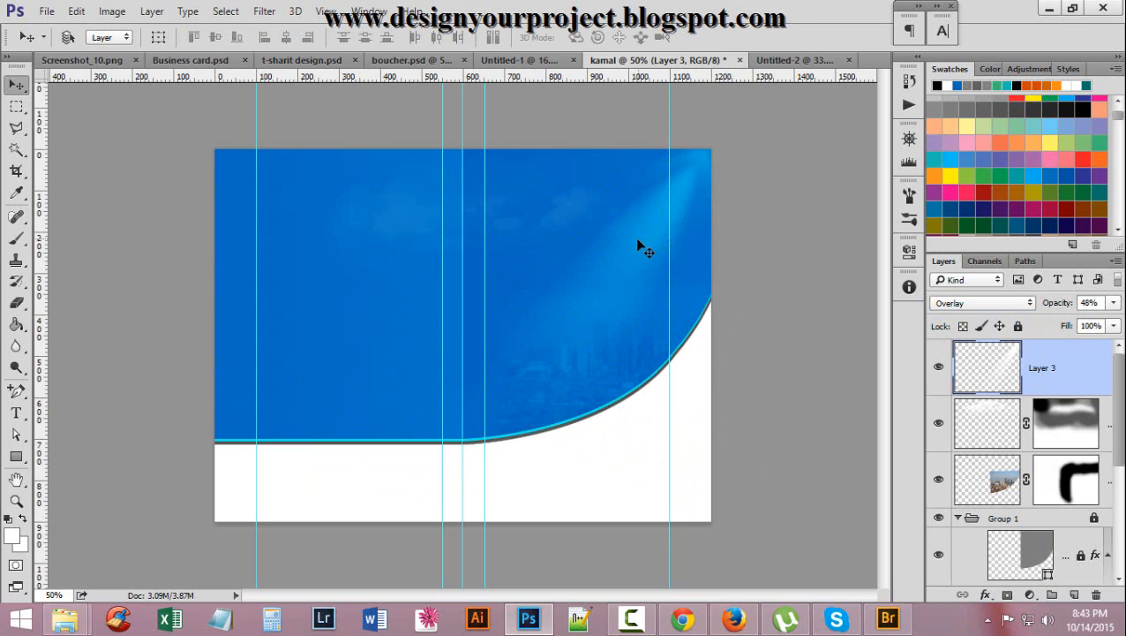
left_click_drag(638, 239, 658, 229)
key("ctrl+t")
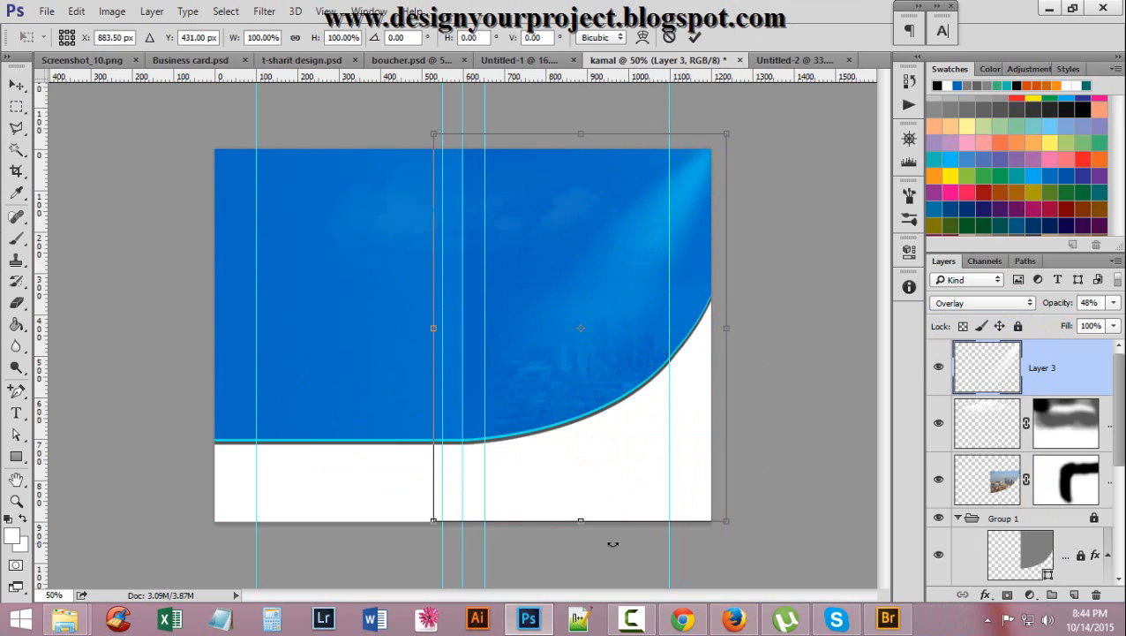
left_click_drag(580, 527, 580, 559)
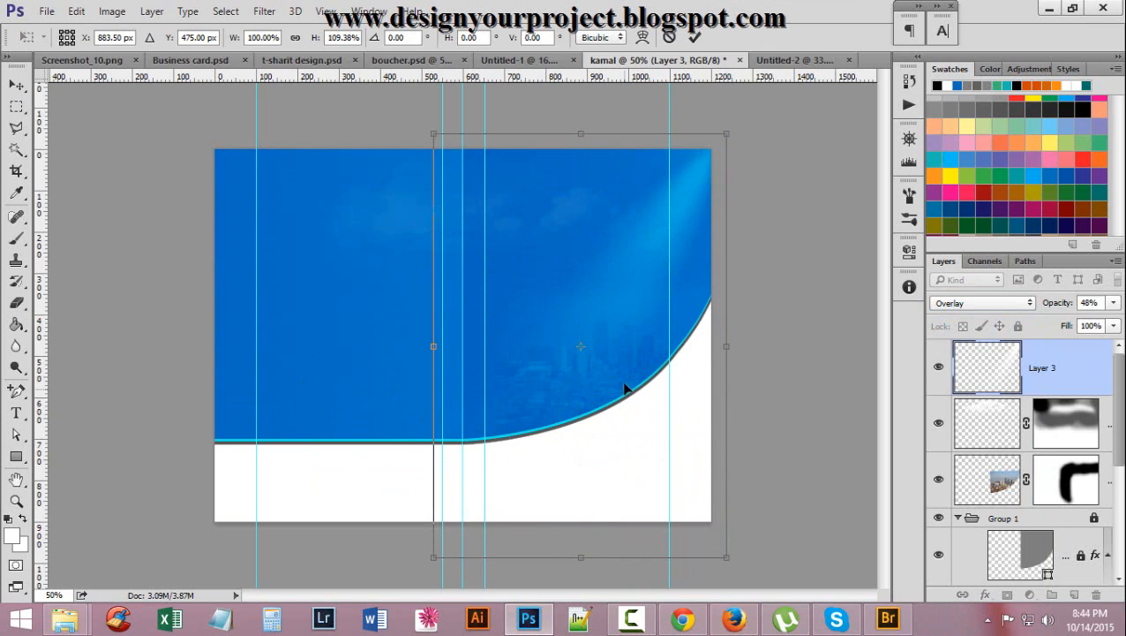
mouse_move(425, 343)
left_mouse_down()
mouse_move(415, 348)
mouse_move(424, 353)
left_mouse_up()
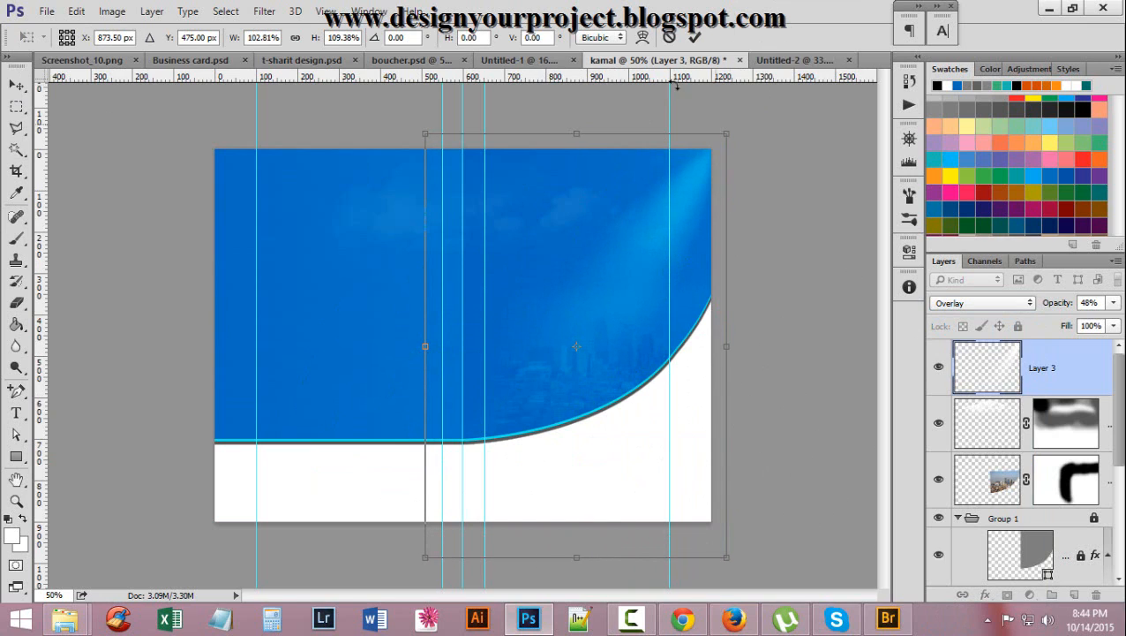
left_click(695, 37)
Lower the light beam layer's opacity to 25% and check the result on the cover
left_click(645, 194, "ctrl")
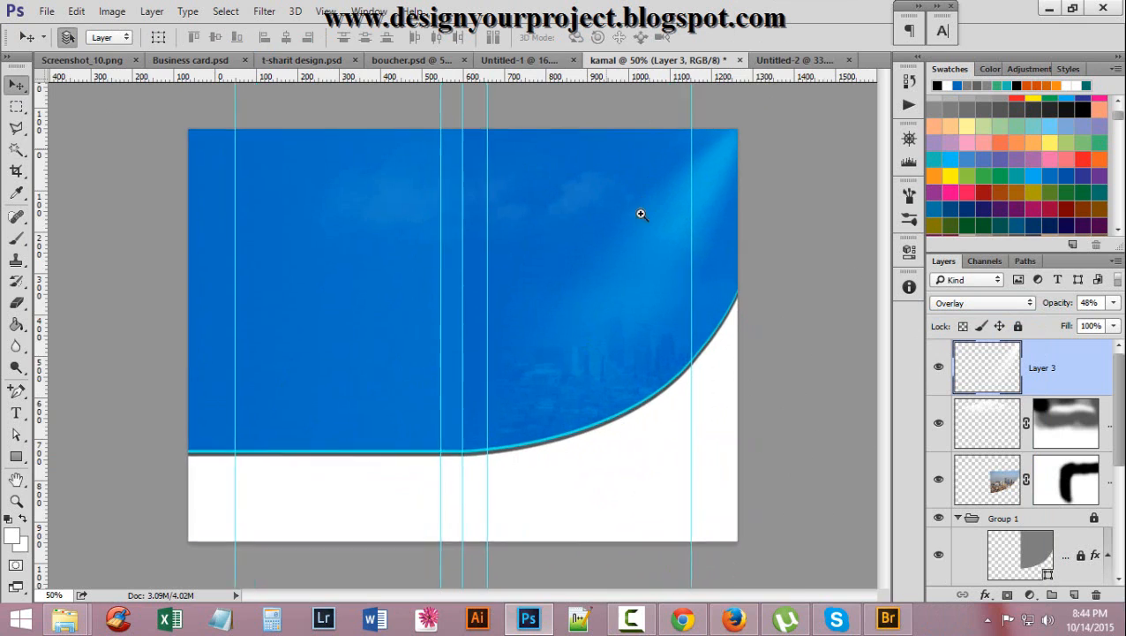
left_click(641, 245, "ctrl+alt")
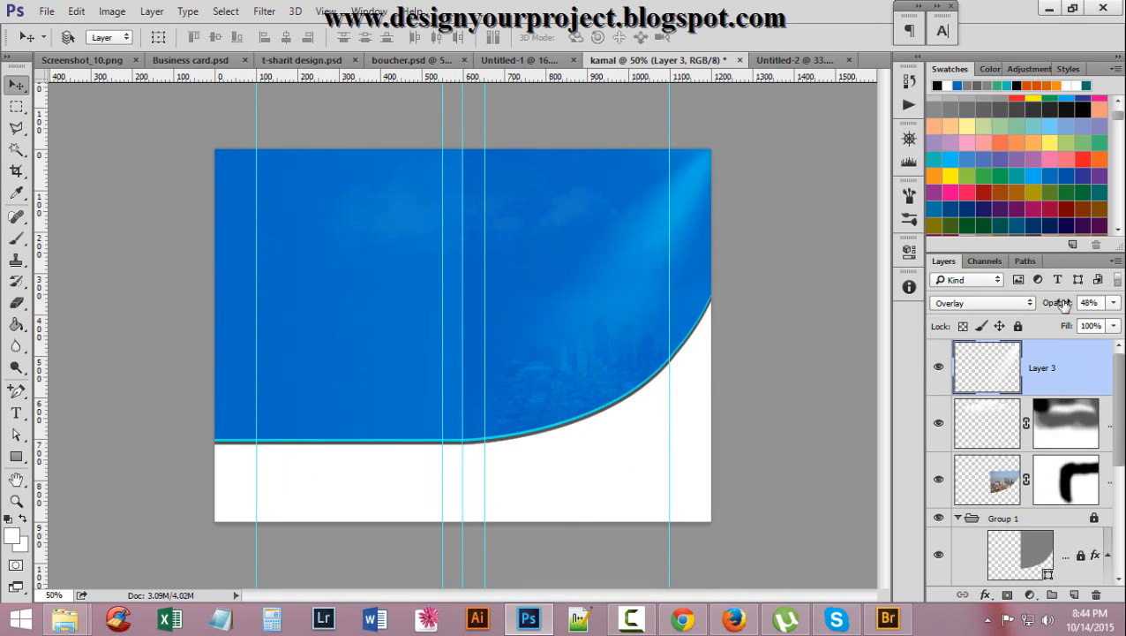
left_click_drag(1064, 303, 1048, 303)
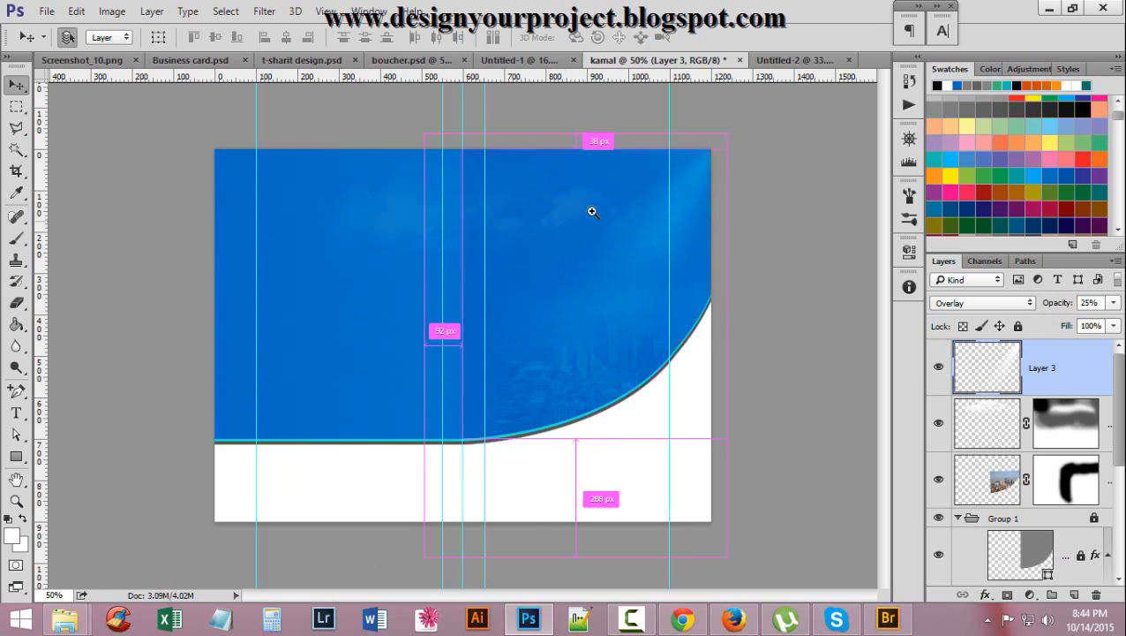
left_click(629, 265, "ctrl")
left_click(653, 275, "ctrl")
left_click(653, 275, "ctrl+alt")
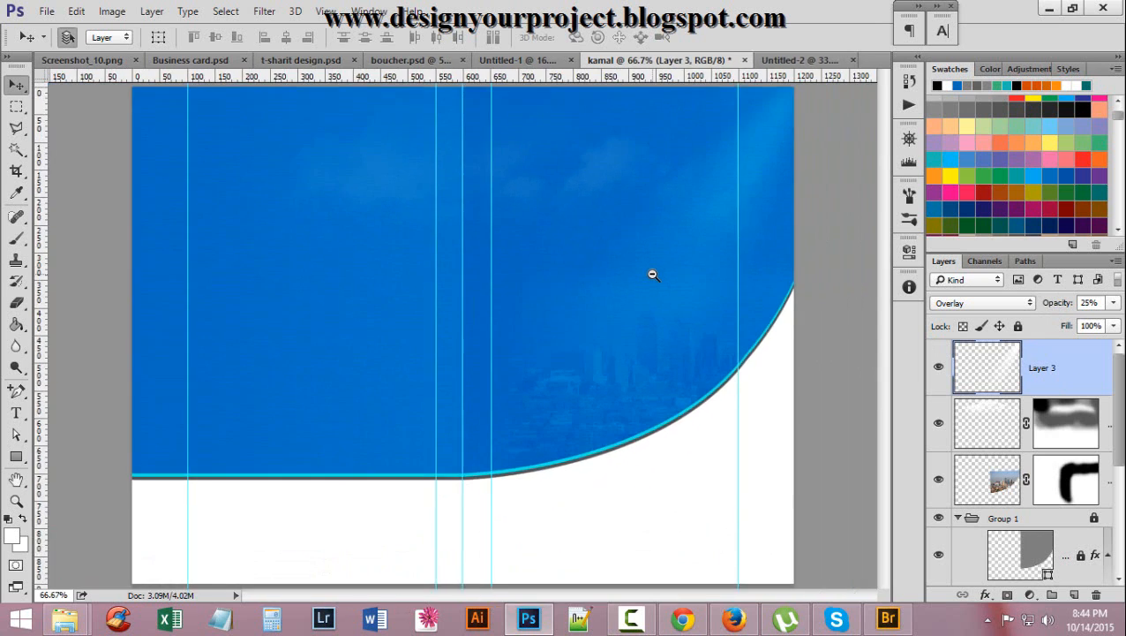
left_click(653, 274, "ctrl+alt")
Compare the skyline with its mask disabled and re-enabled, and group the skyline, cloud and light beam layers
left_click(1055, 476, "shift")
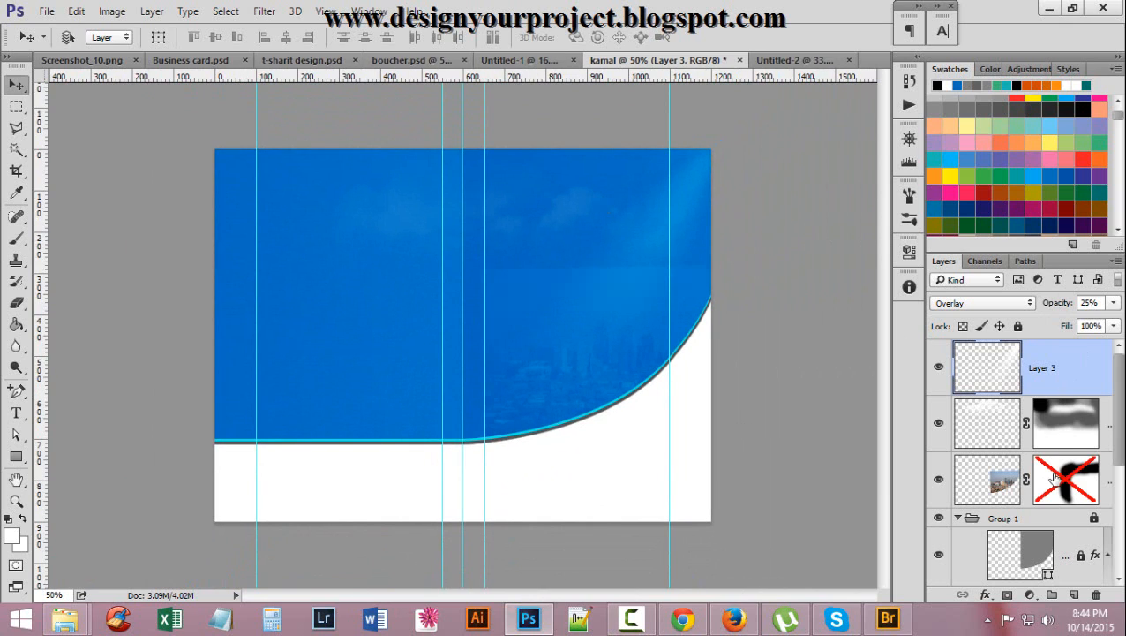
left_click(1065, 472, "shift")
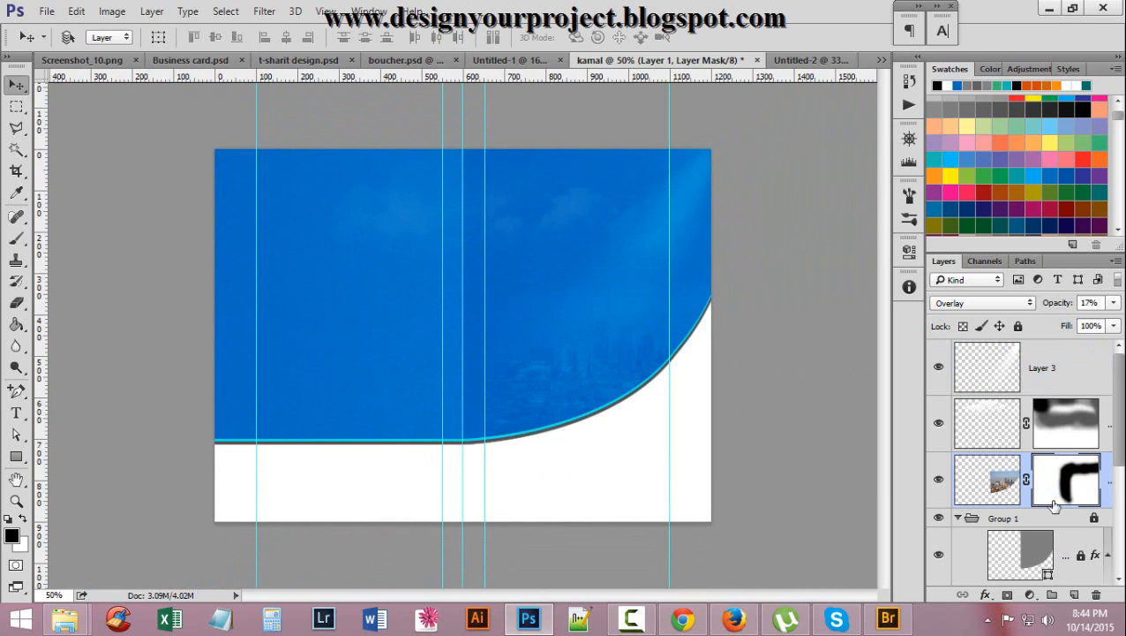
left_click(978, 492)
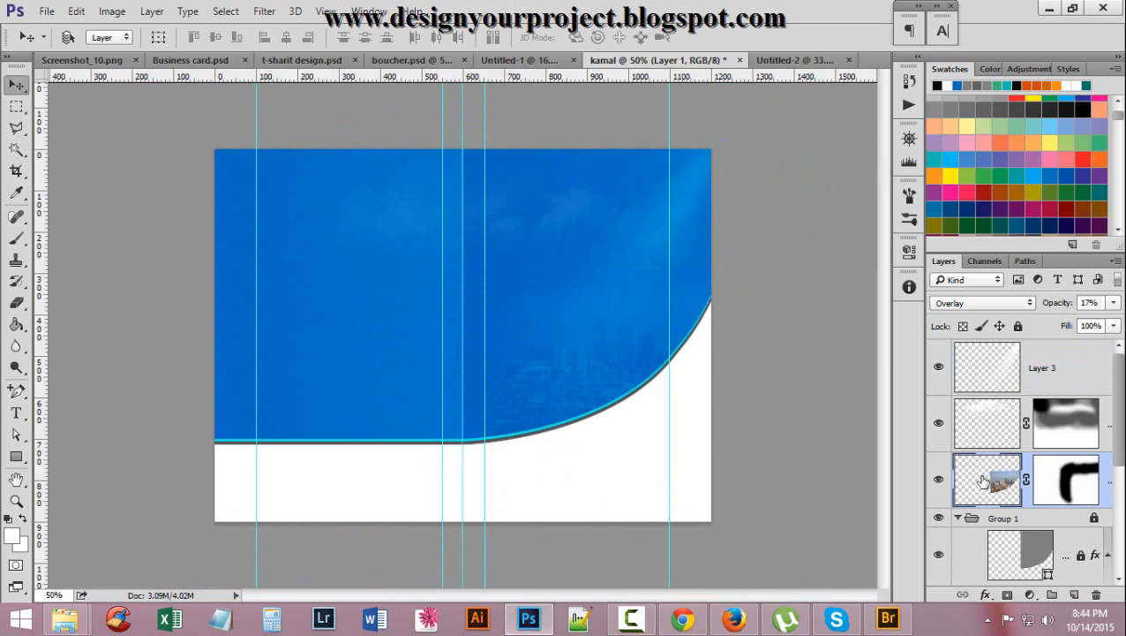
left_click(1070, 359)
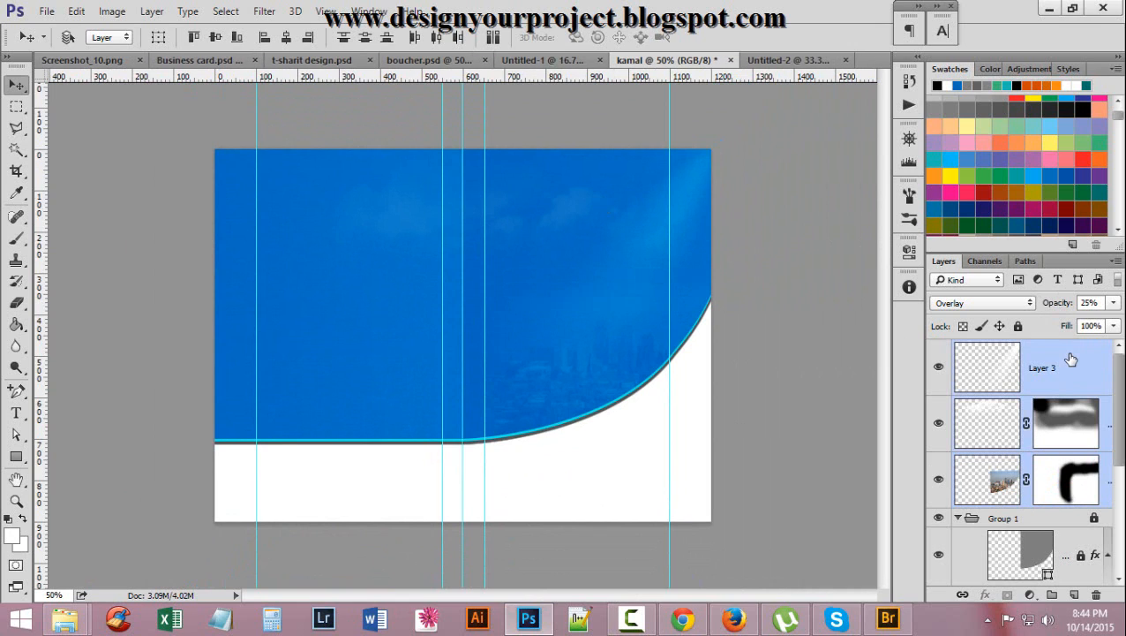
key("ctrl+g")
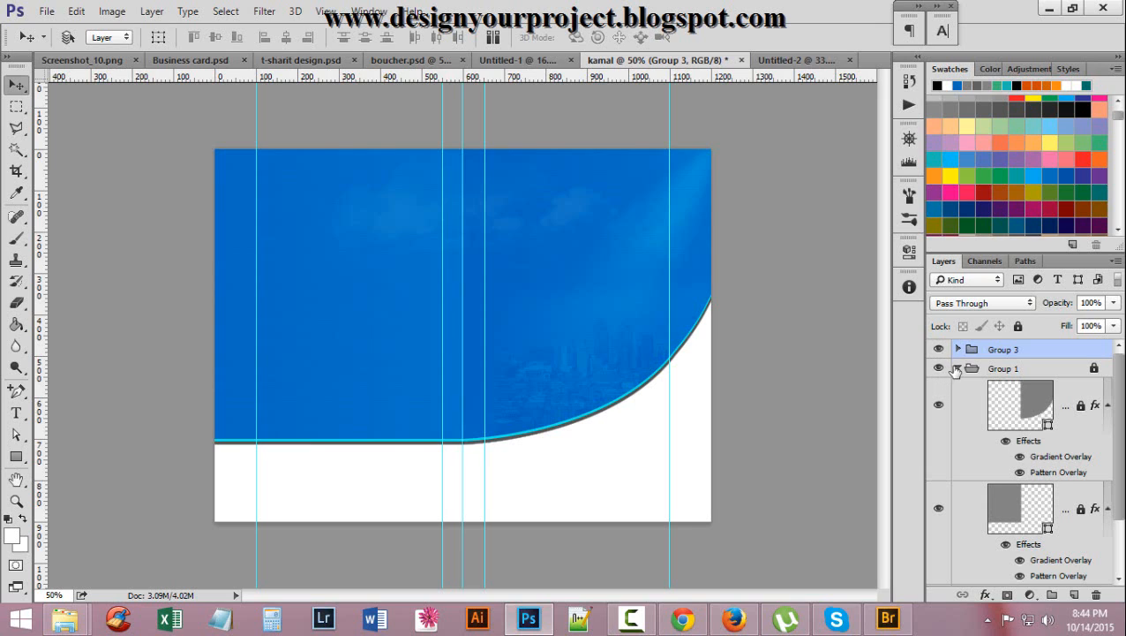
Collapse the Group 1 layers and lock the new group holding the skyline, clouds and light beam
left_click(955, 369)
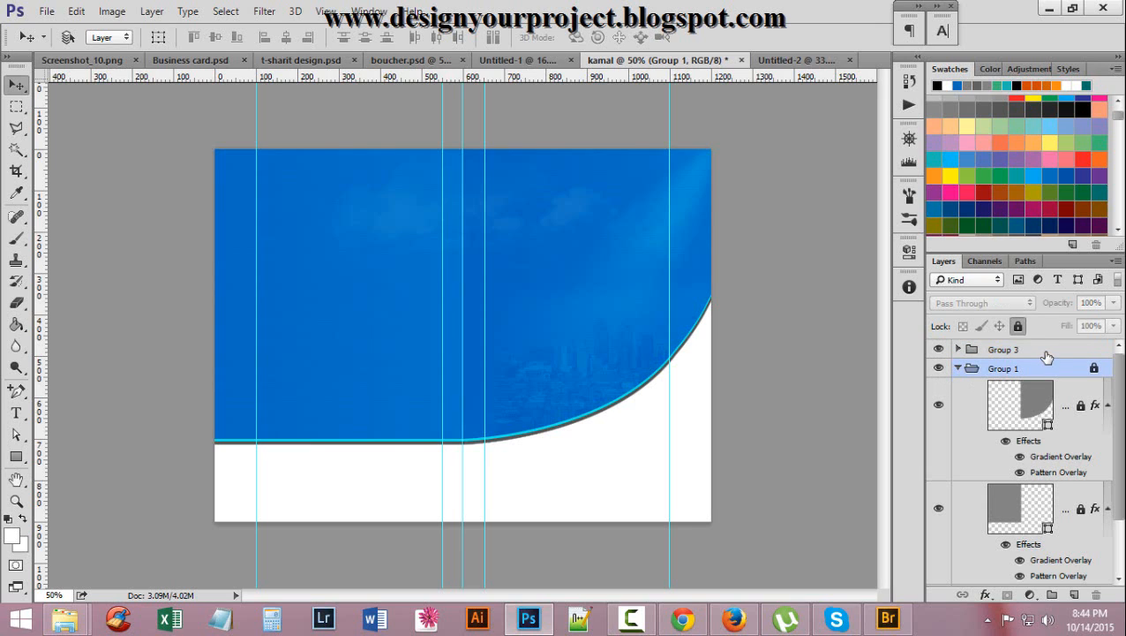
left_click(958, 368)
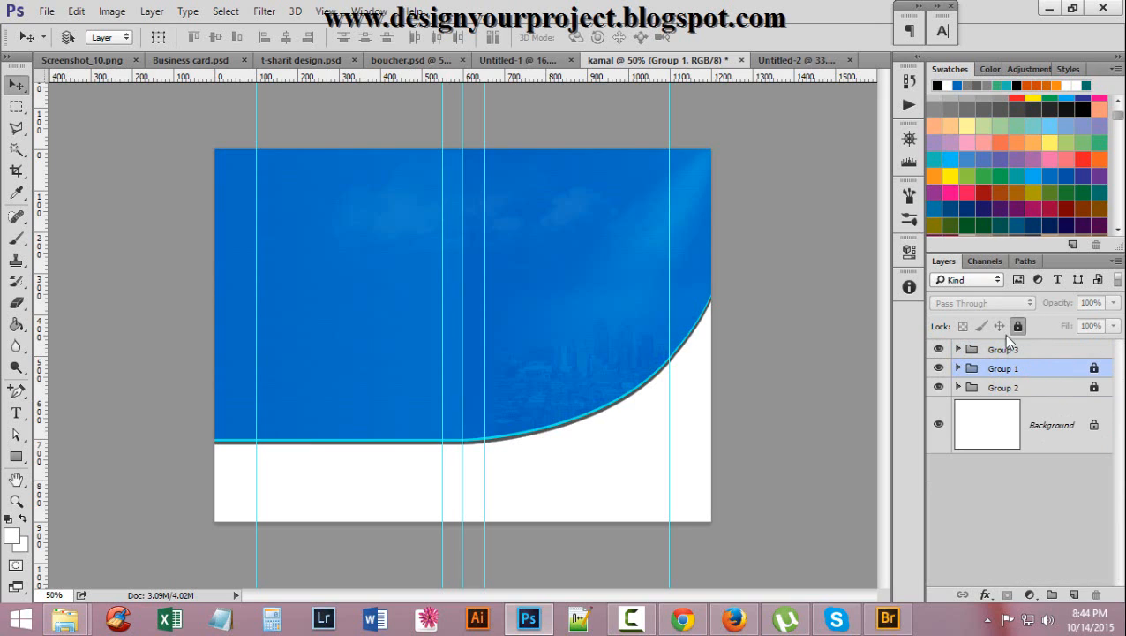
left_click(1051, 351)
left_click(1018, 326)
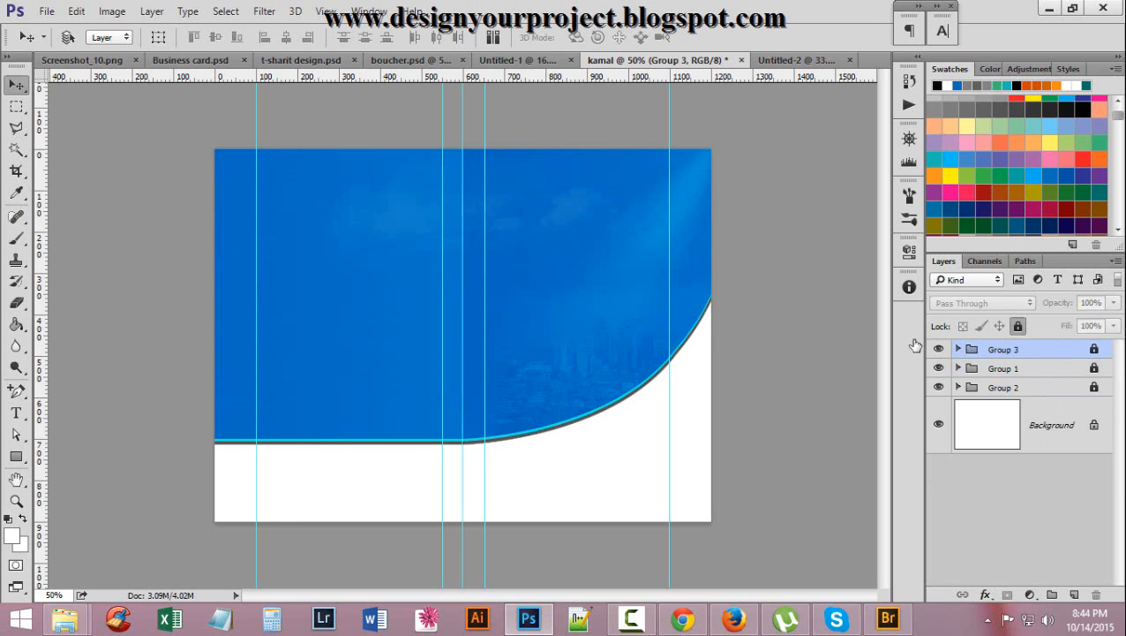
Add the text "Compay" in 45 pt Verdana Bold on the front cover above the skyline
key("ctrl+plus")
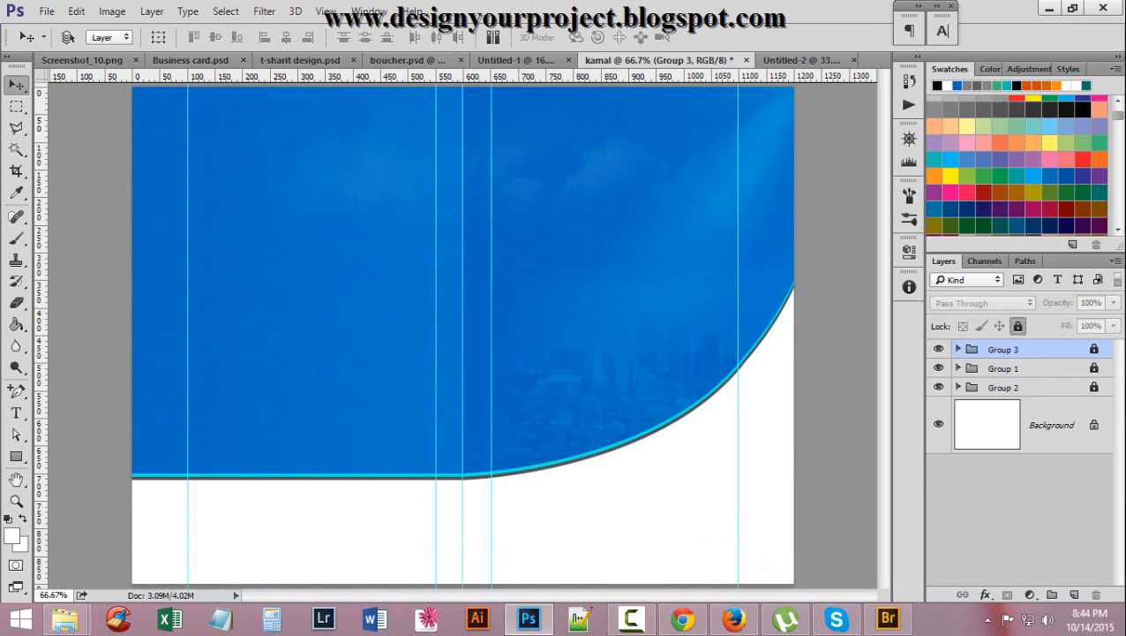
left_click(17, 413)
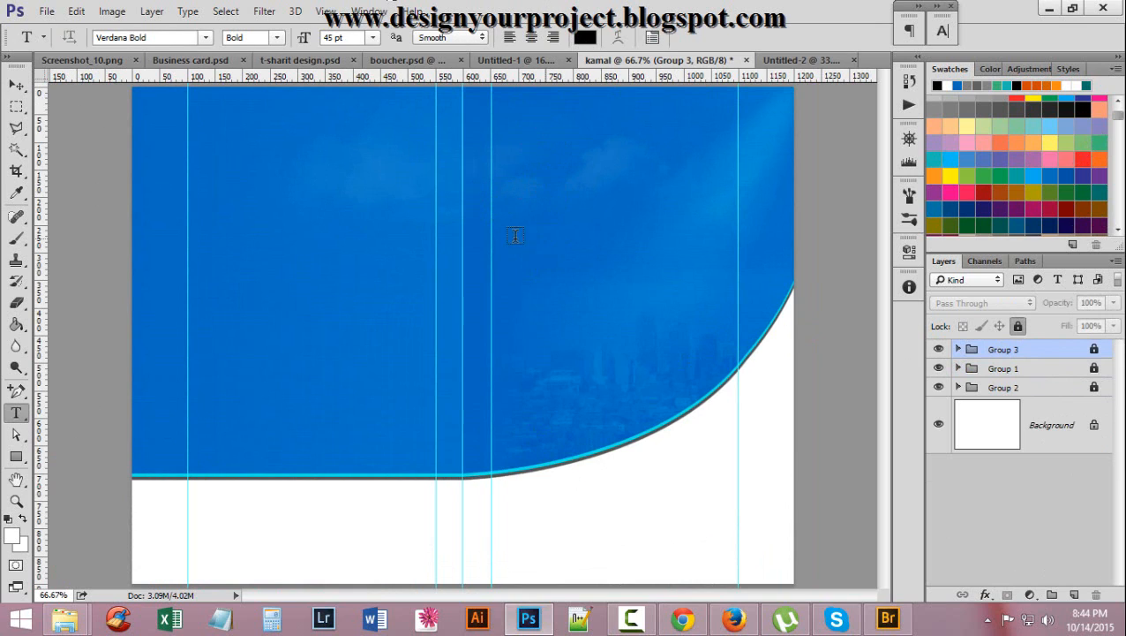
left_click(513, 208)
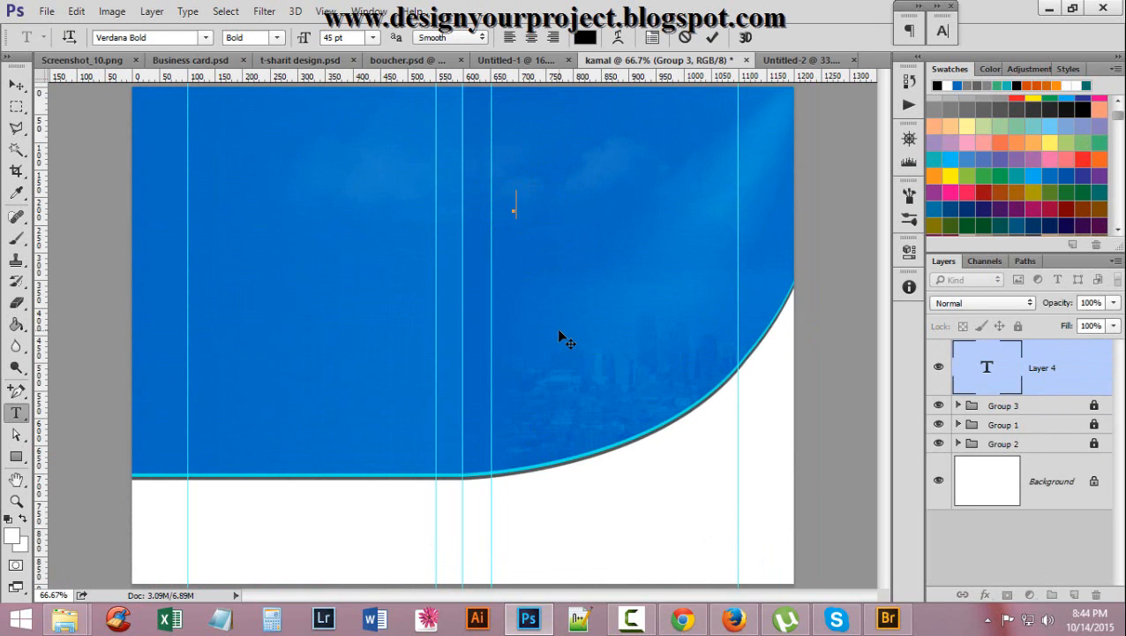
type("cm")
key("BackSpace")
key("BackSpace")
type("compa")
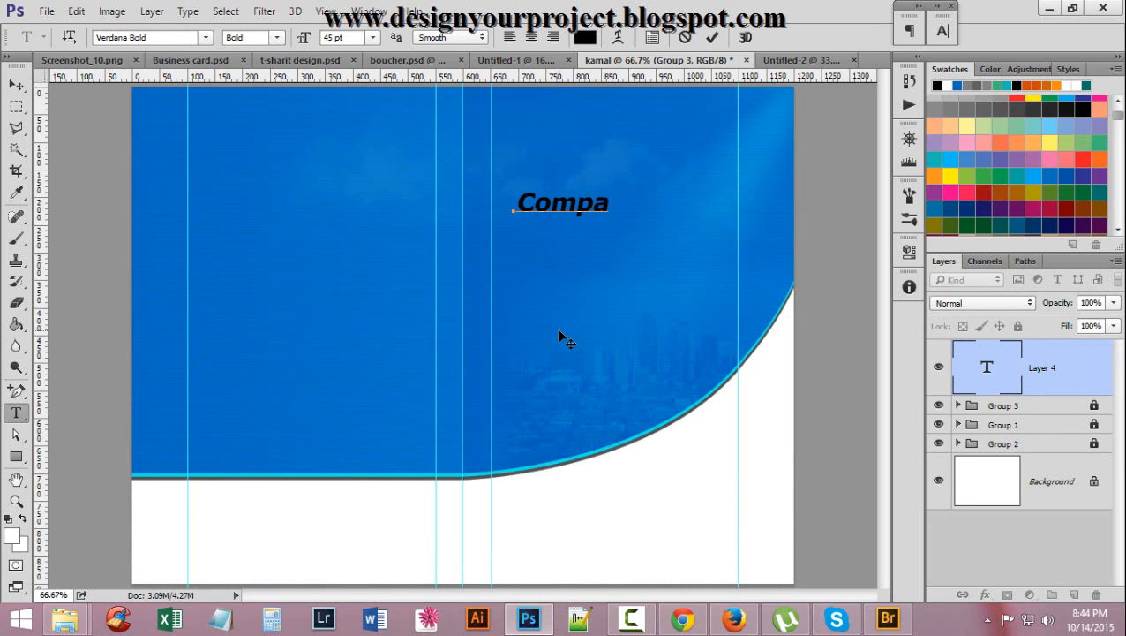
type("y")
left_click(713, 37)
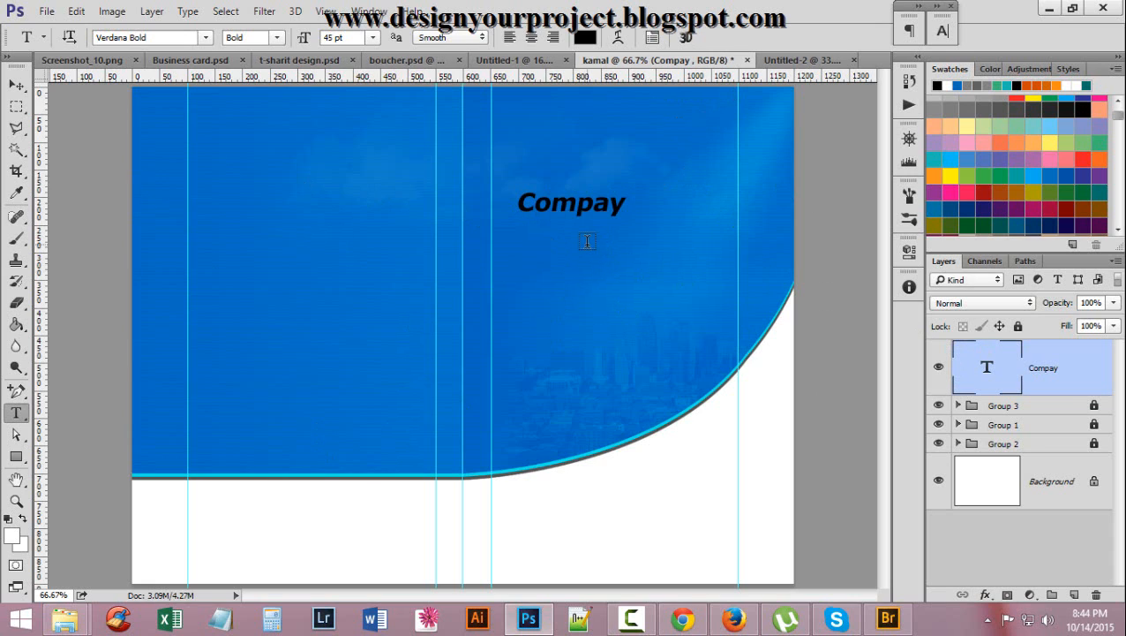
Add a separate 45 pt text layer reading "Name" just below and to the right of "Compay"
left_click(586, 241)
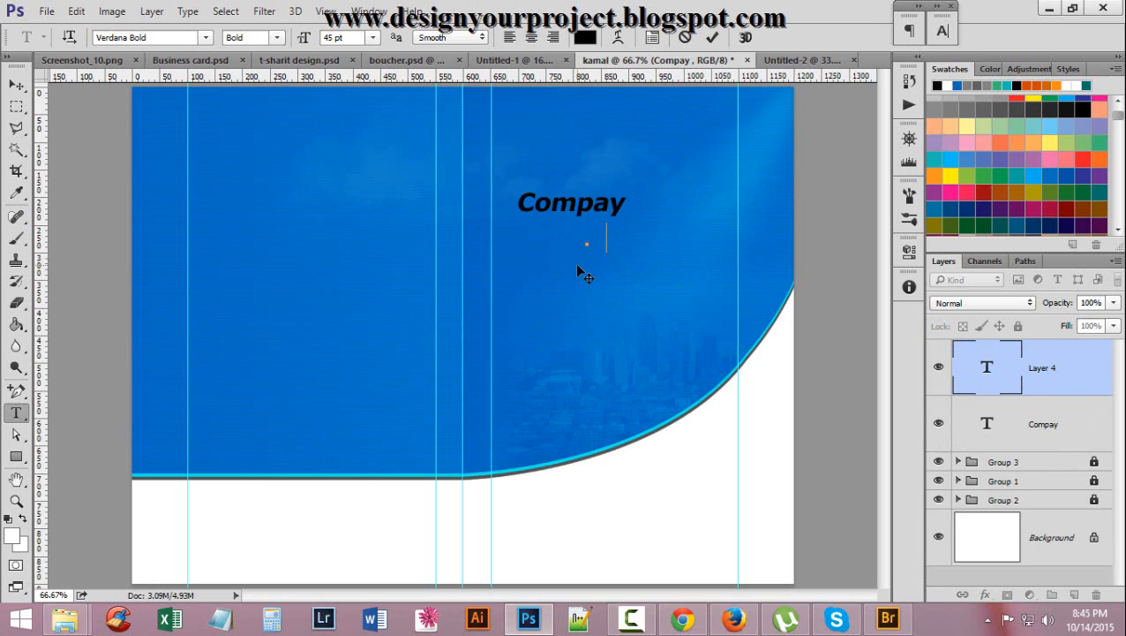
type("name")
key("BackSpace")
key("BackSpace")
key("BackSpace")
type("Name")
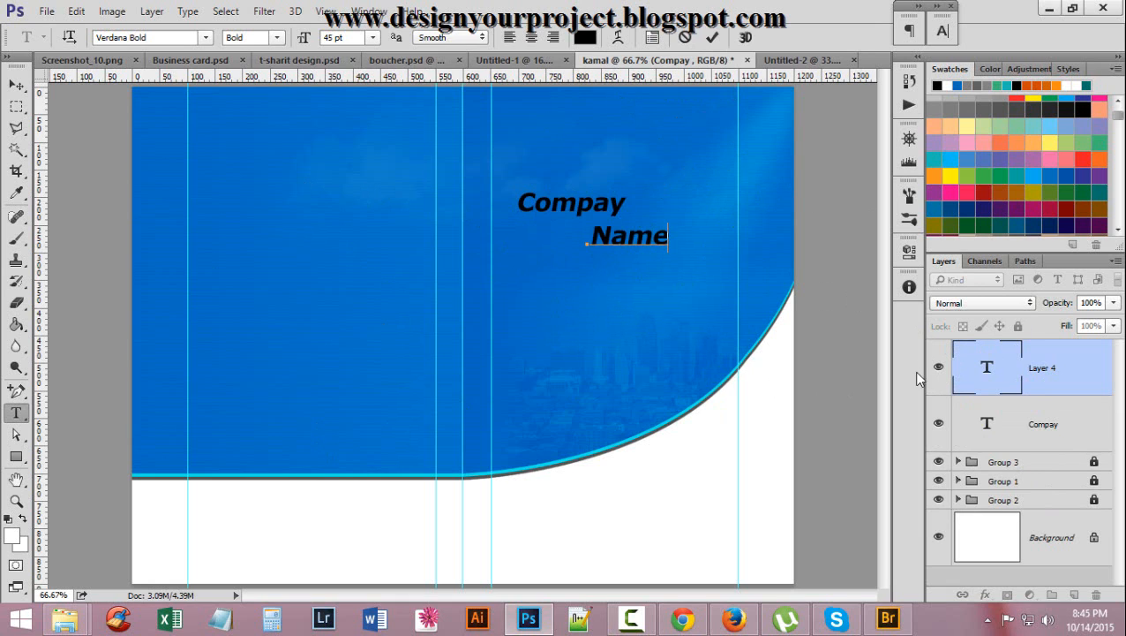
Change the colour of the "Name" text to white (ffffff)
double_click(971, 355)
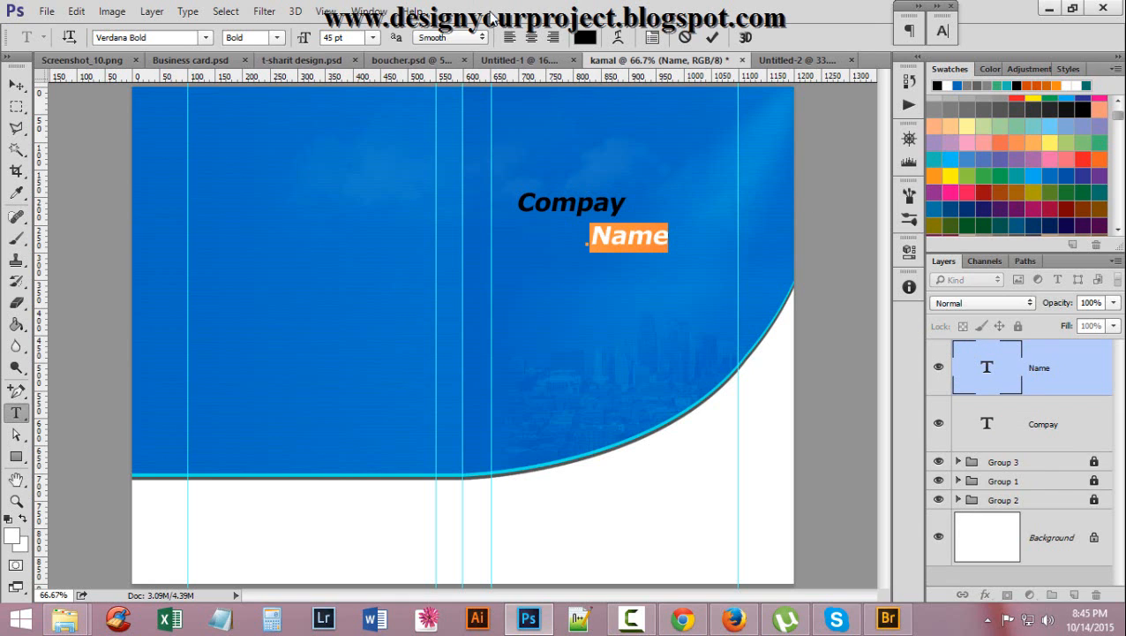
left_click(584, 37)
left_click_drag(649, 151, 566, 103)
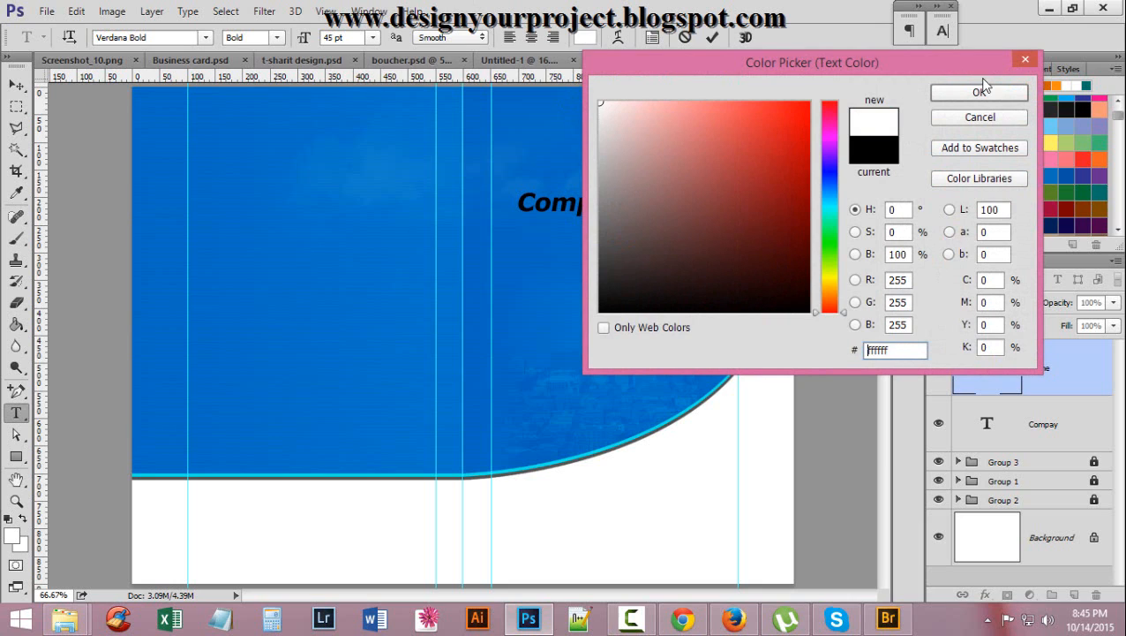
left_click(1011, 93)
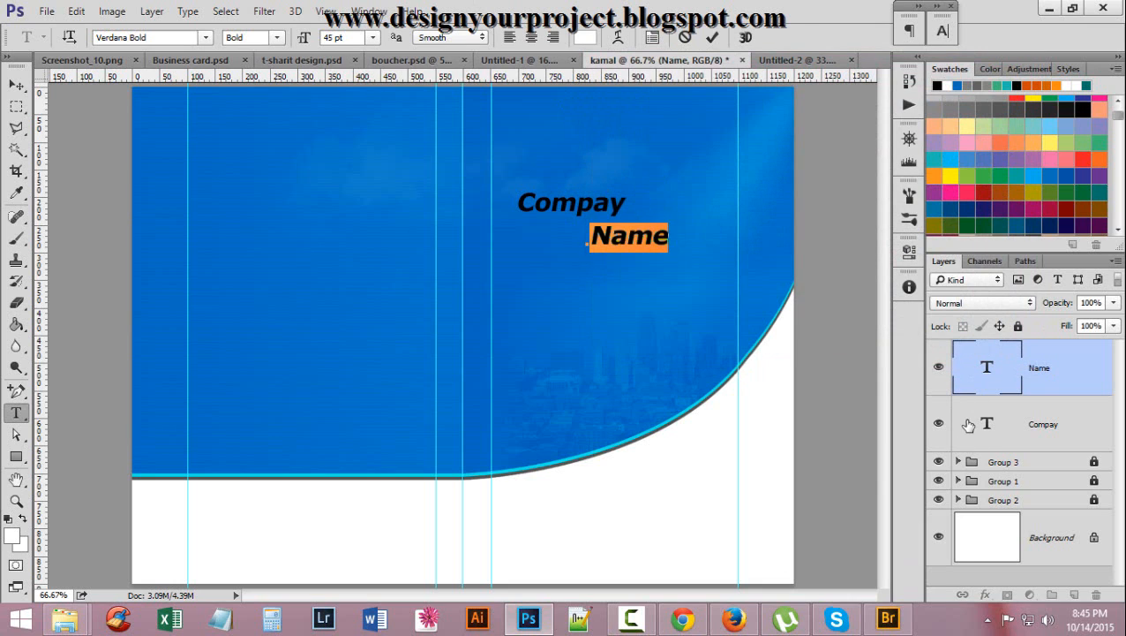
Change the colour of the "Compay" text to white (ffffff) and commit the edit
left_click(969, 427)
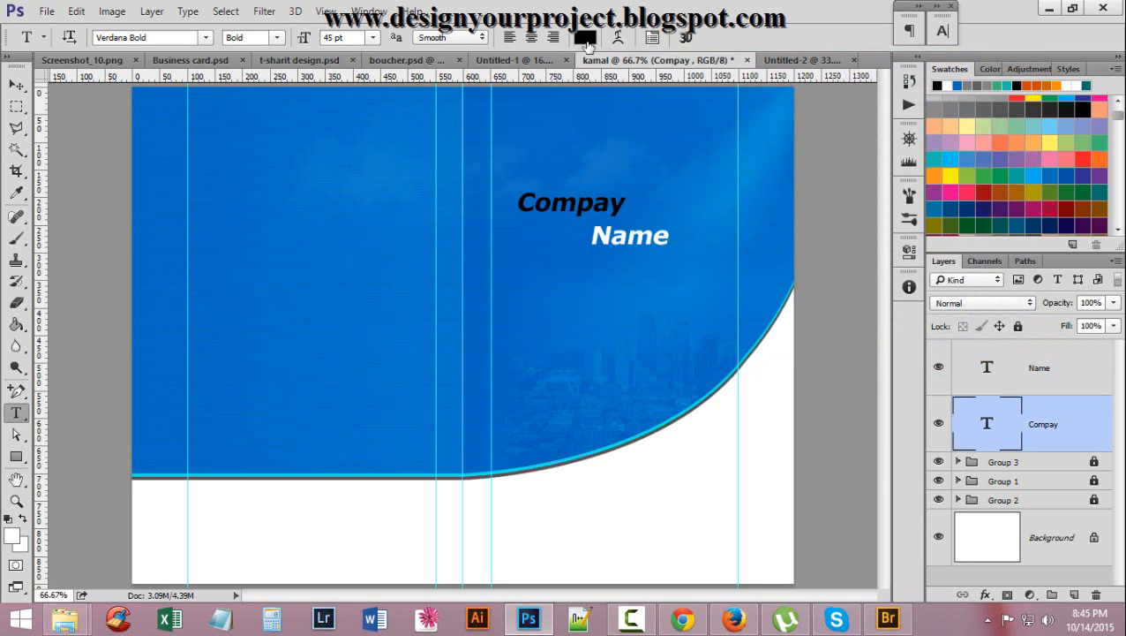
double_click(967, 426)
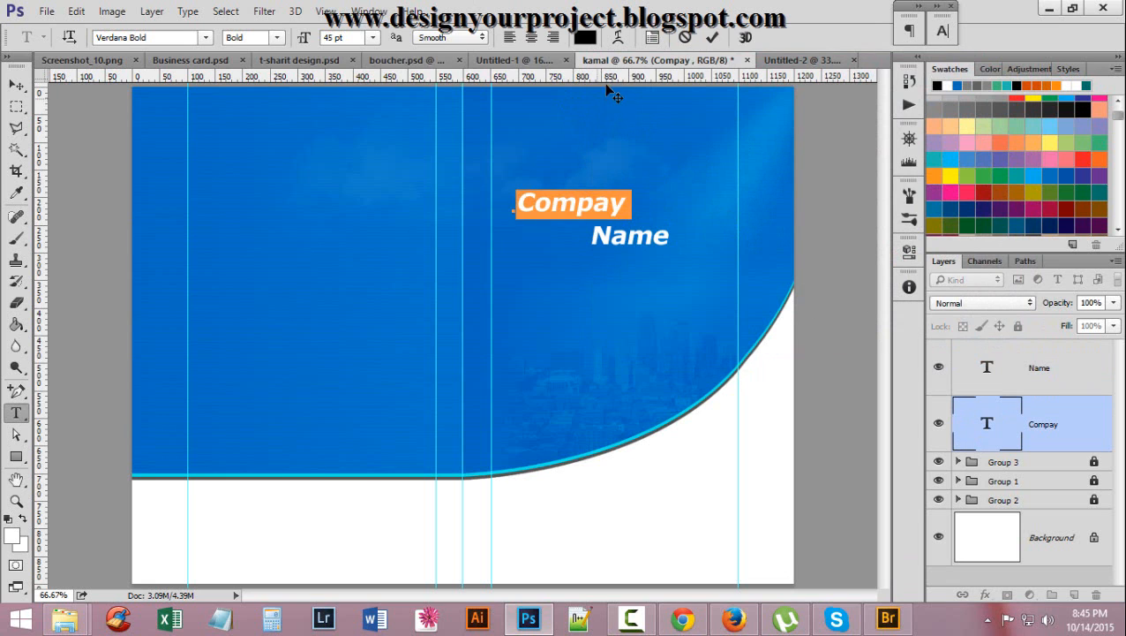
left_click(584, 37)
type("ffffff")
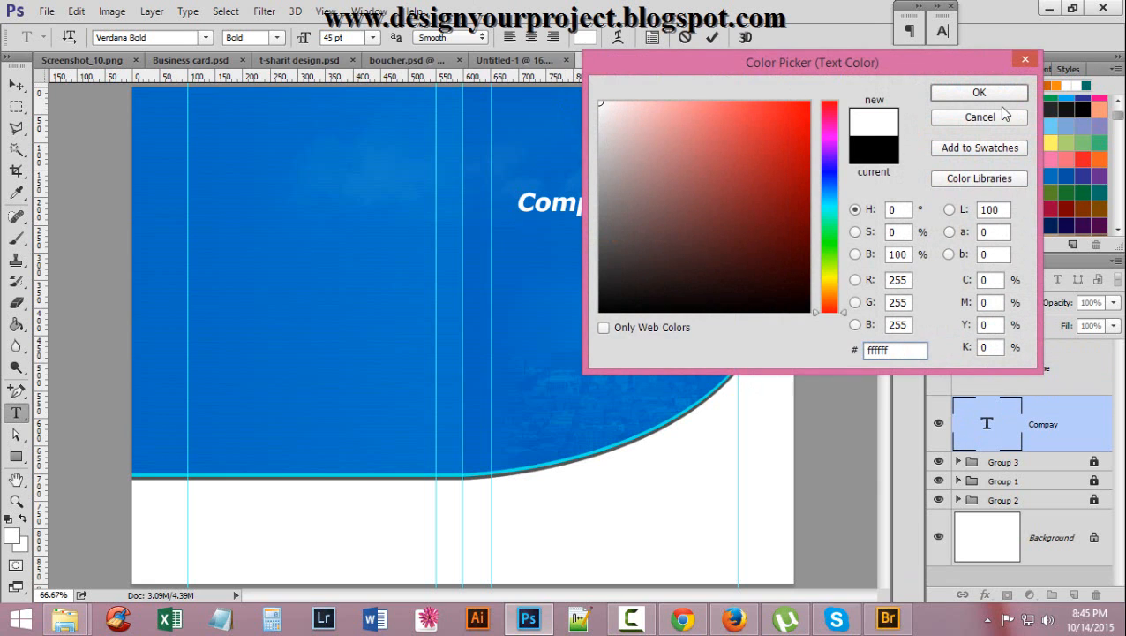
left_click(980, 93)
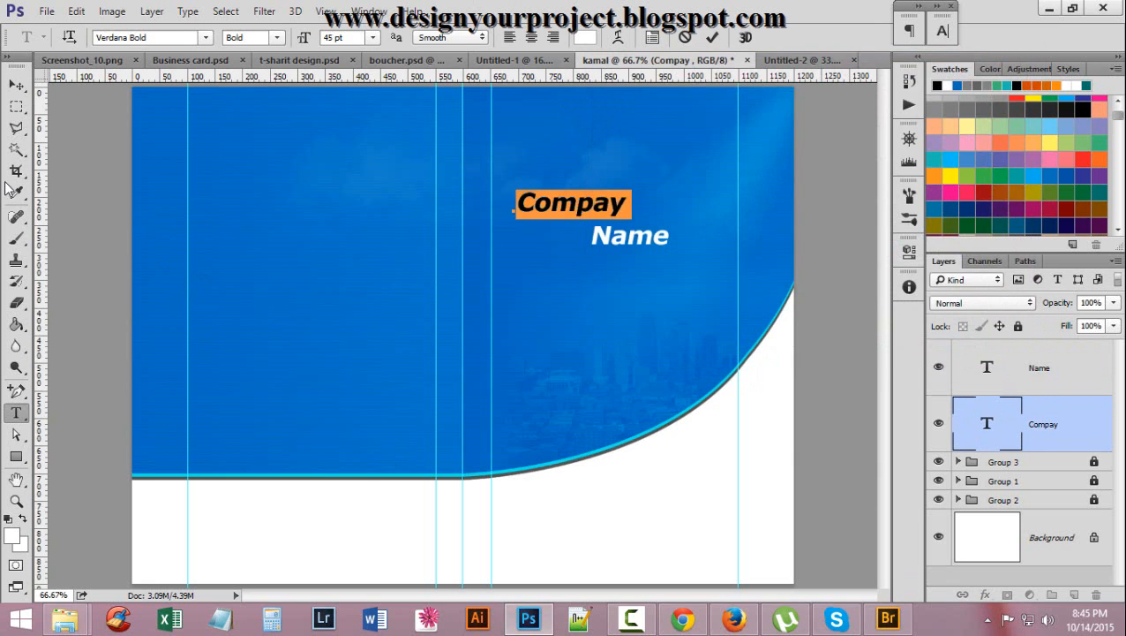
scroll(624, 232, "up", 1)
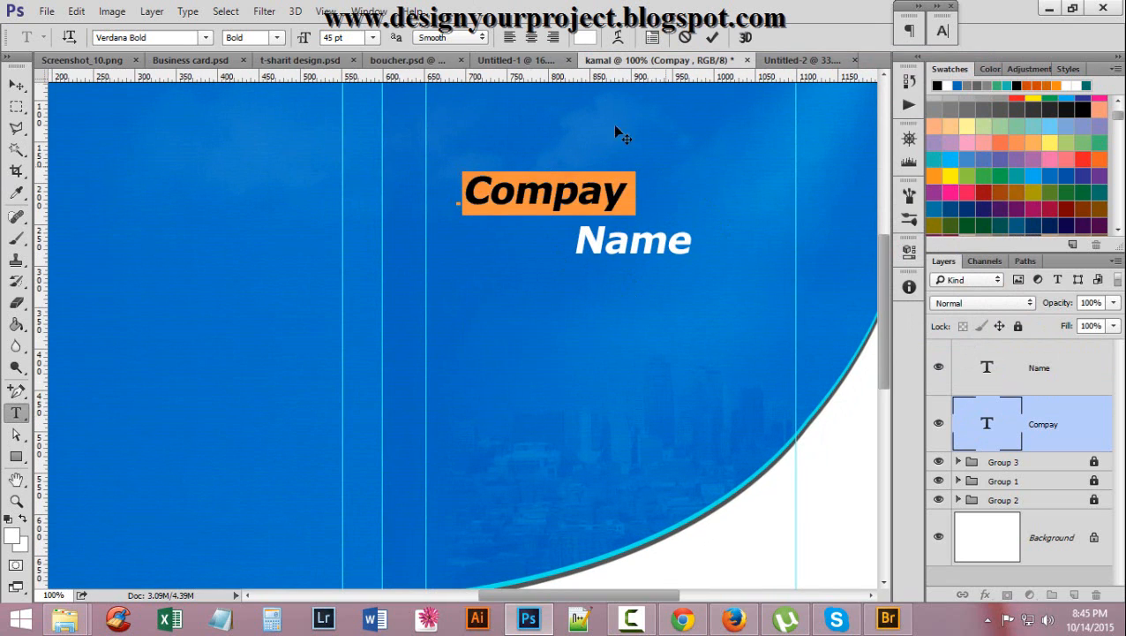
left_click(16, 85)
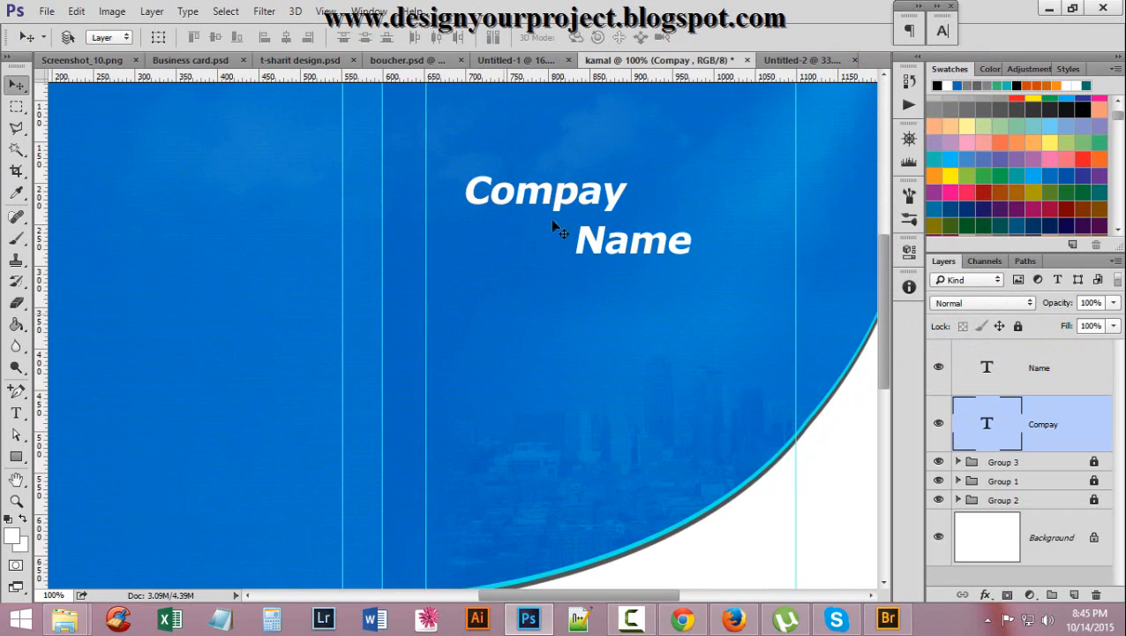
Reduce the "Name" text to 30 pt and nudge it slightly up towards "Compay"
double_click(987, 367)
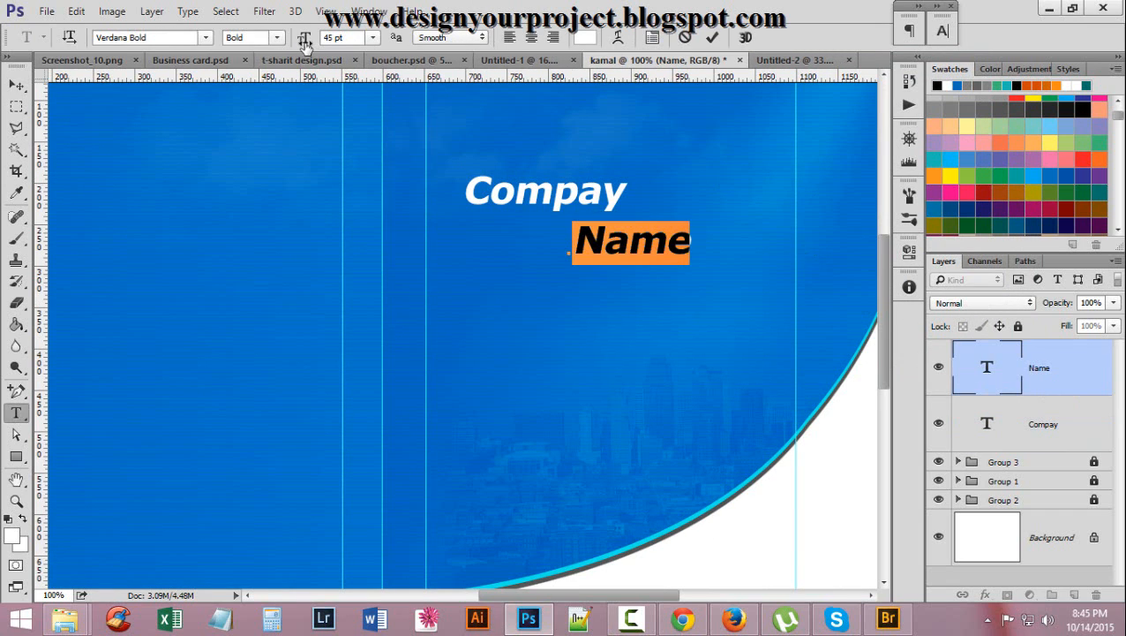
left_click_drag(312, 44, 302, 45)
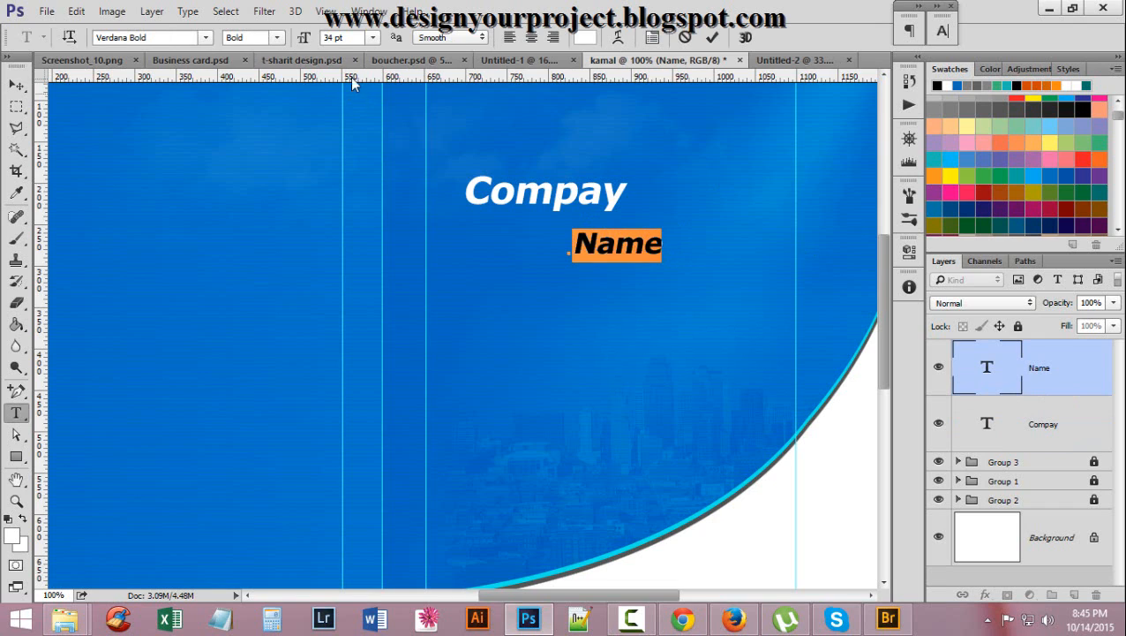
double_click(328, 37)
type("30")
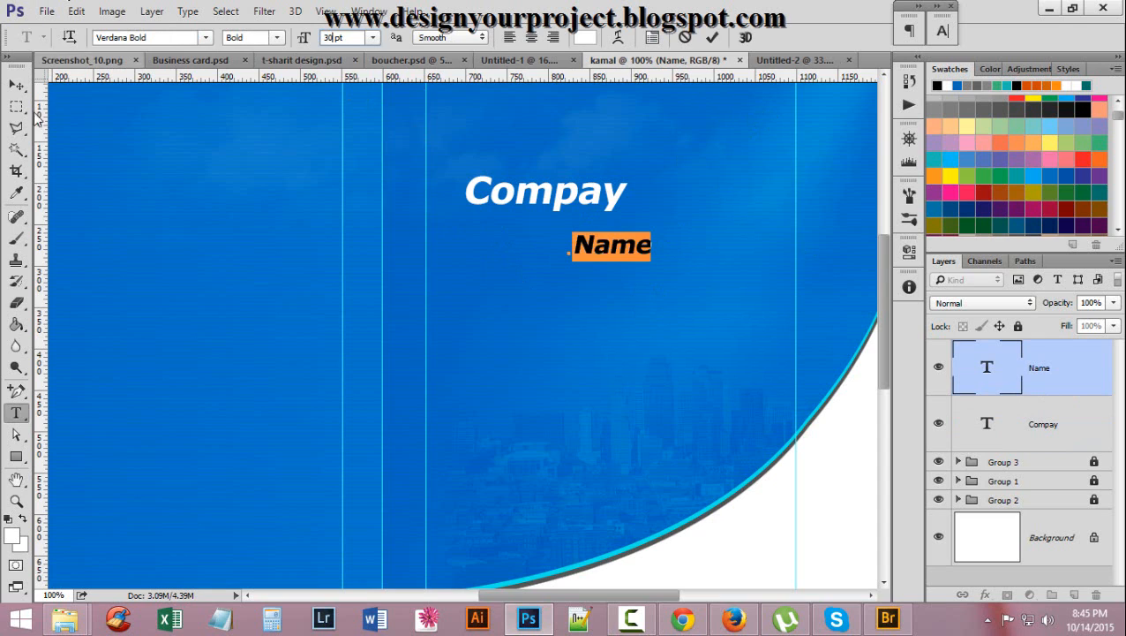
left_click(16, 85)
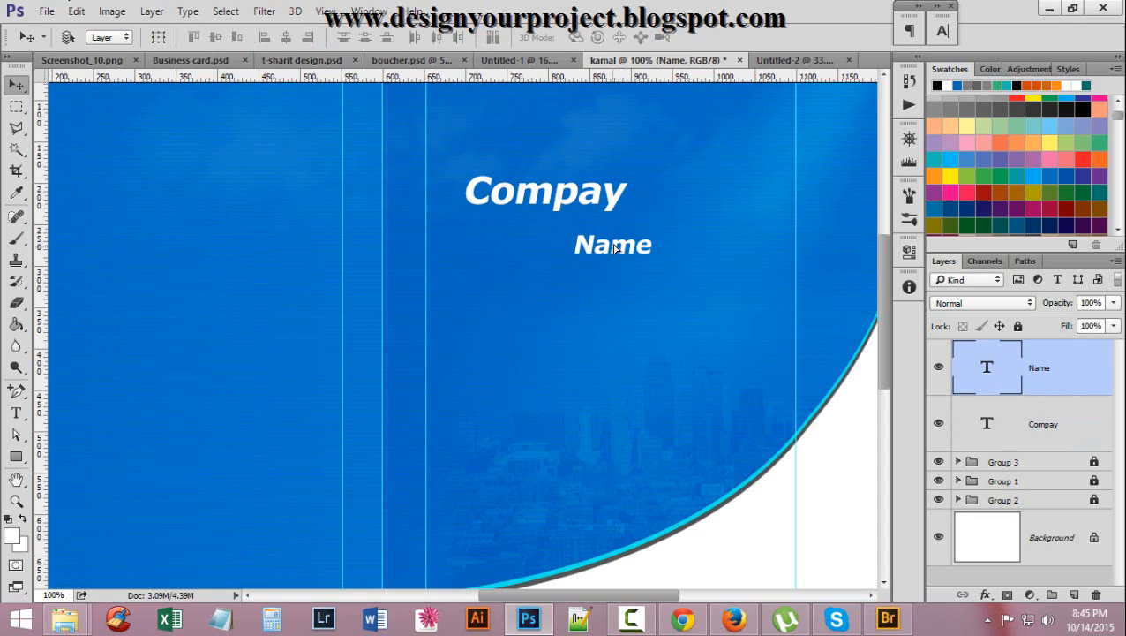
left_click_drag(615, 249, 617, 245)
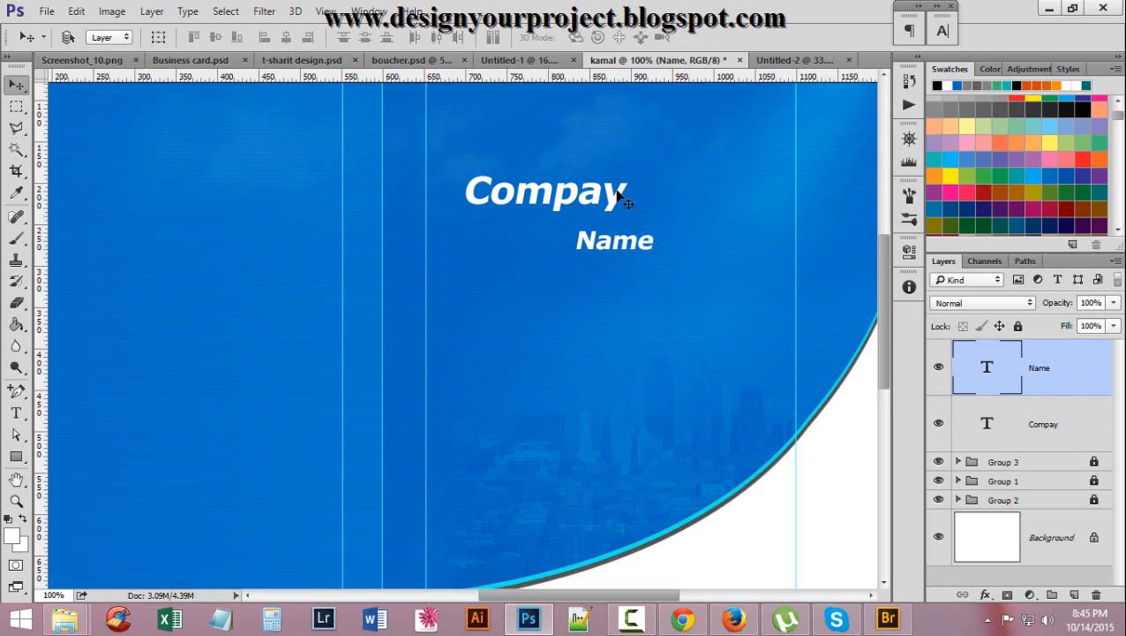
Draw a horizontal line shape about 182 px wide from the guide to the start of "Name", and set its height to 5 px
left_click(16, 435)
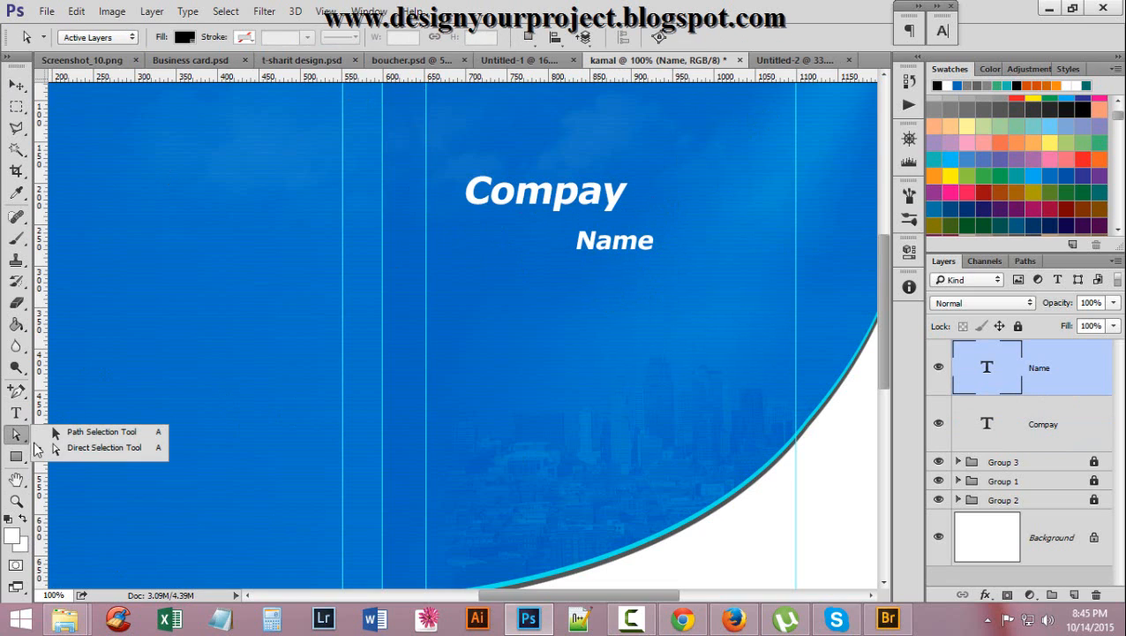
left_click(99, 451)
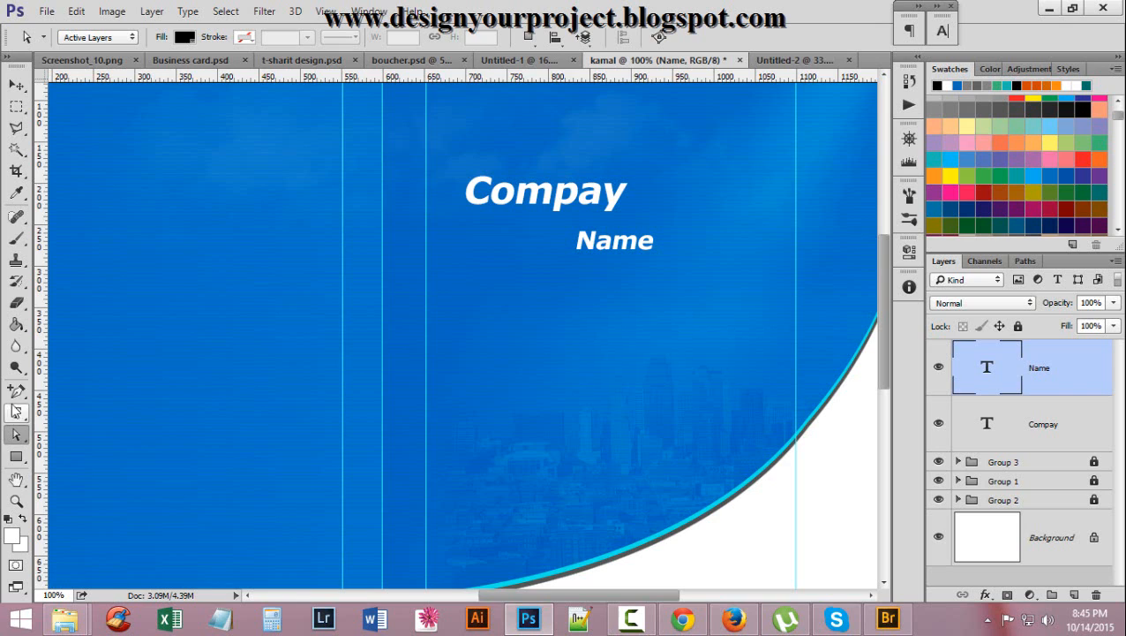
left_click(17, 456)
left_click(83, 515)
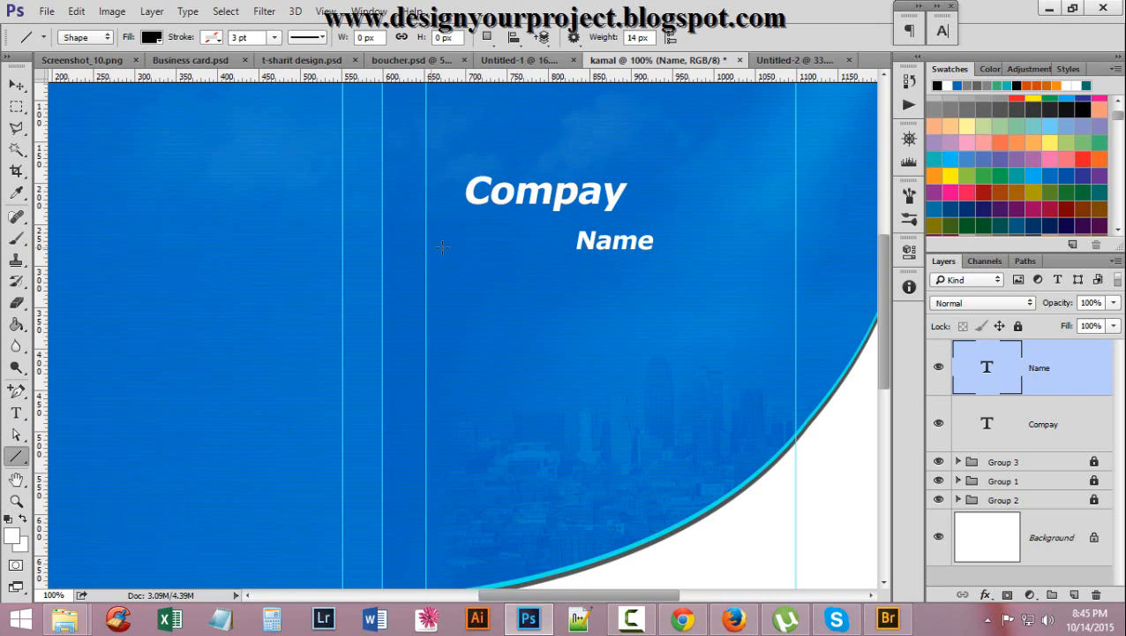
left_click_drag(427, 247, 578, 247)
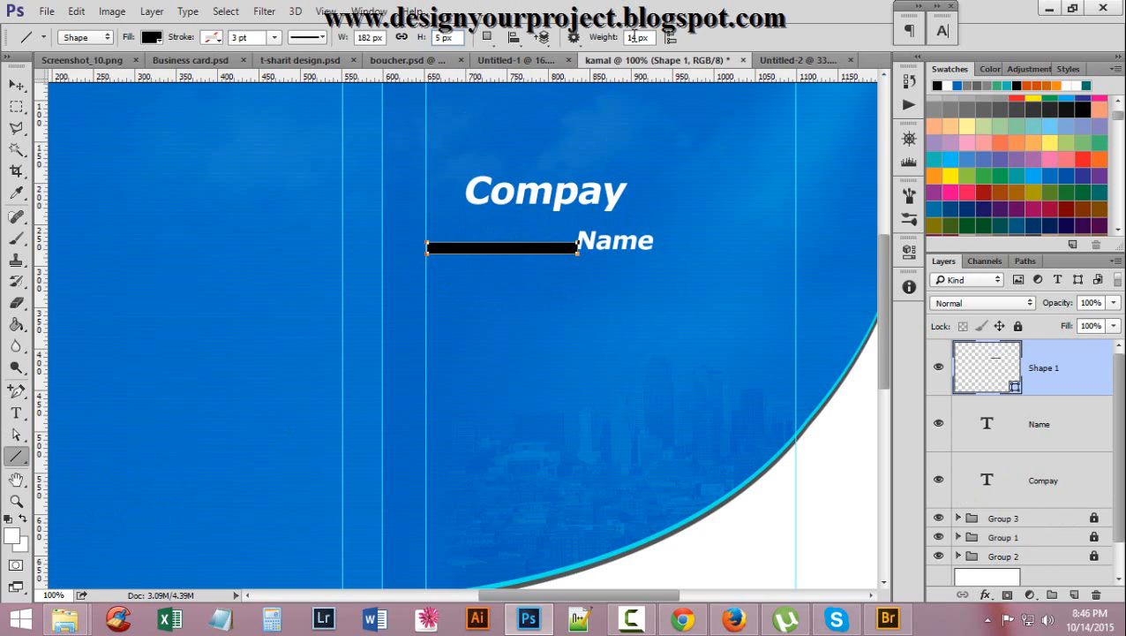
key("Return")
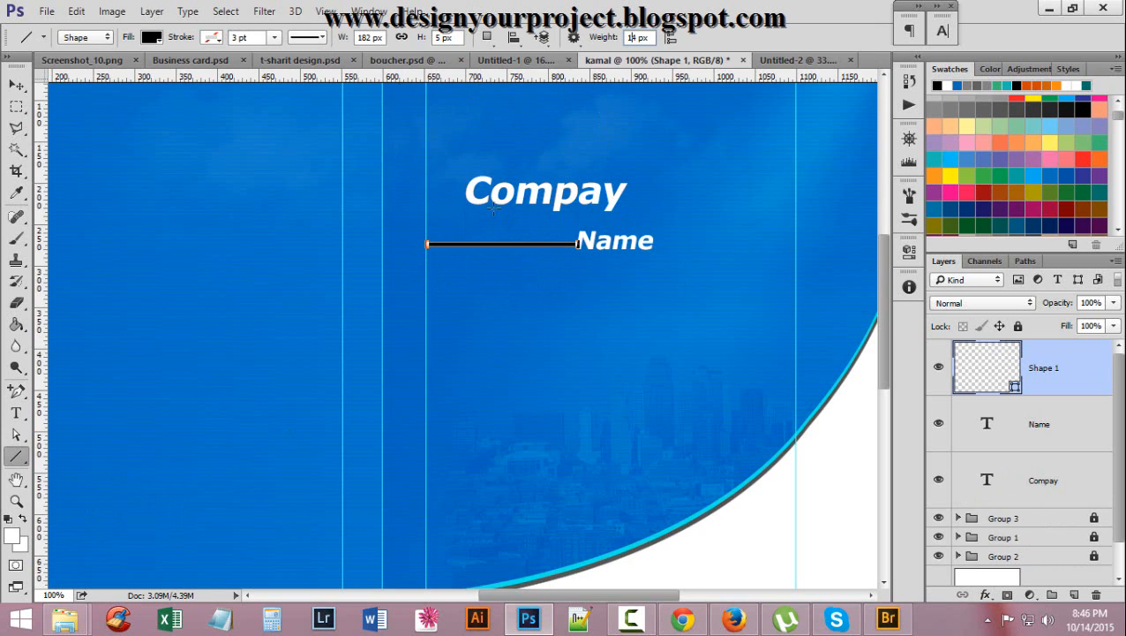
Fill the line shape beside "Name" with light blue 67c1ff
left_click(151, 38)
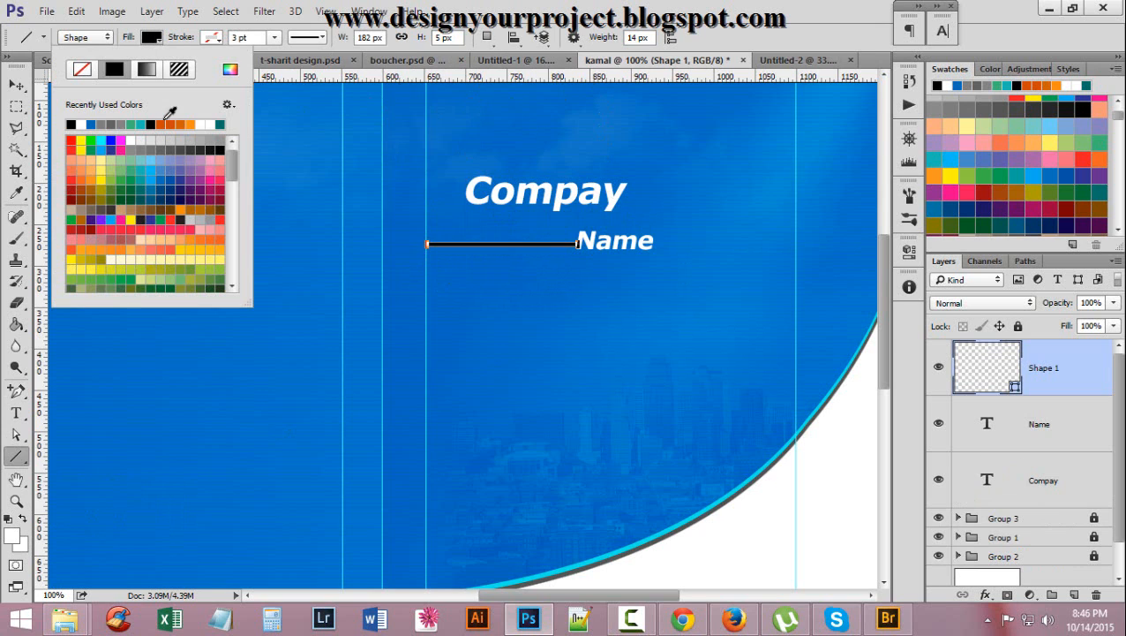
left_click(230, 70)
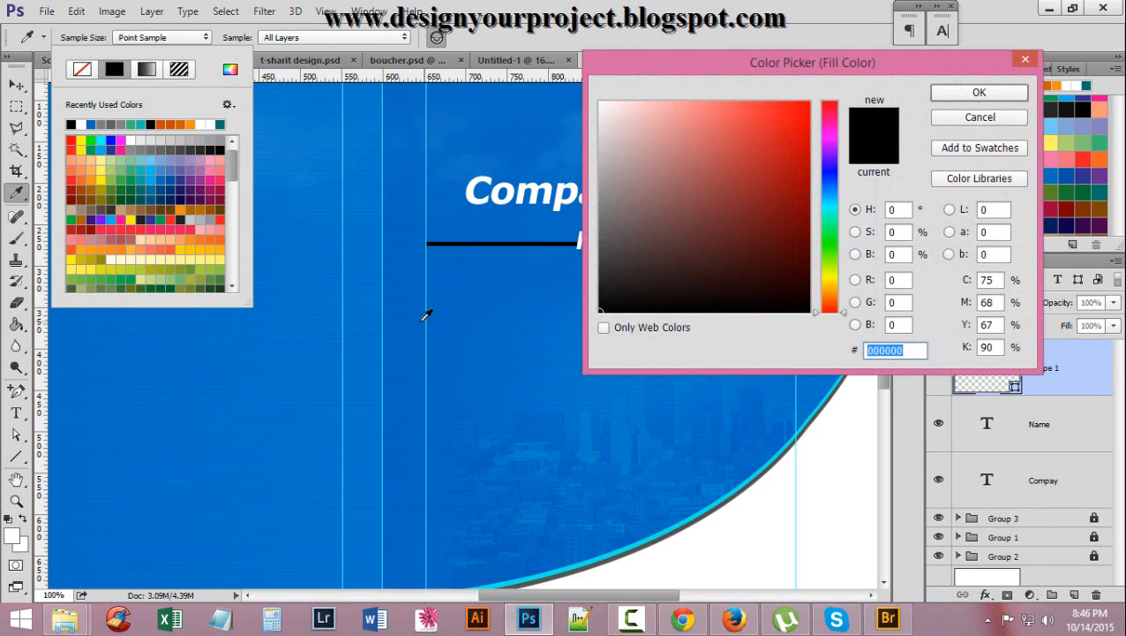
left_click(375, 322)
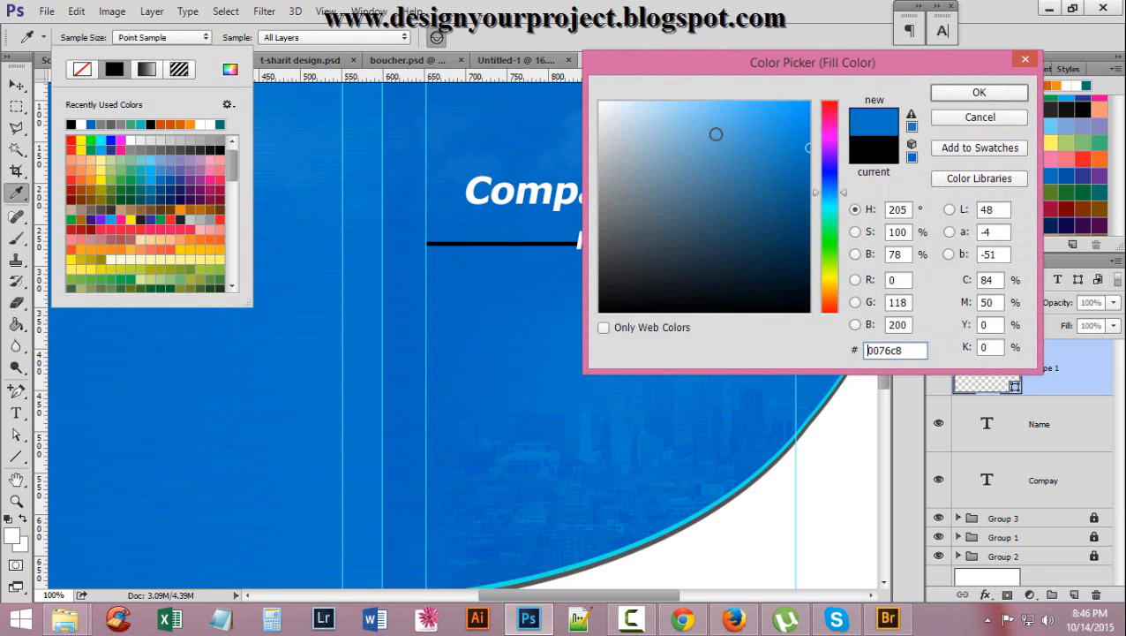
left_click_drag(738, 104, 724, 102)
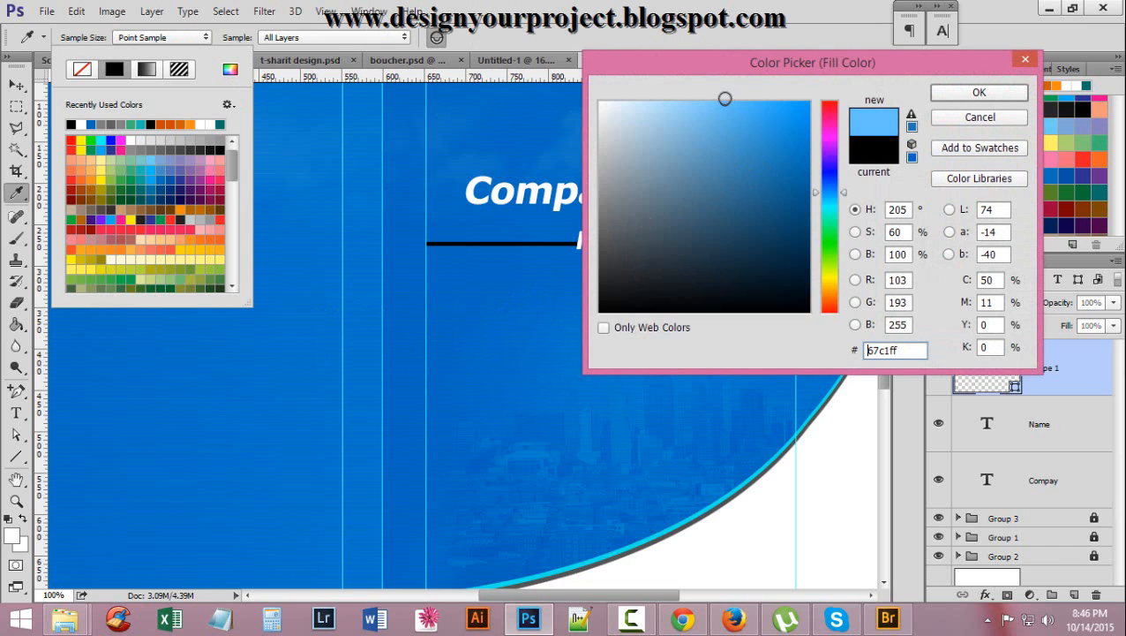
left_click(980, 96)
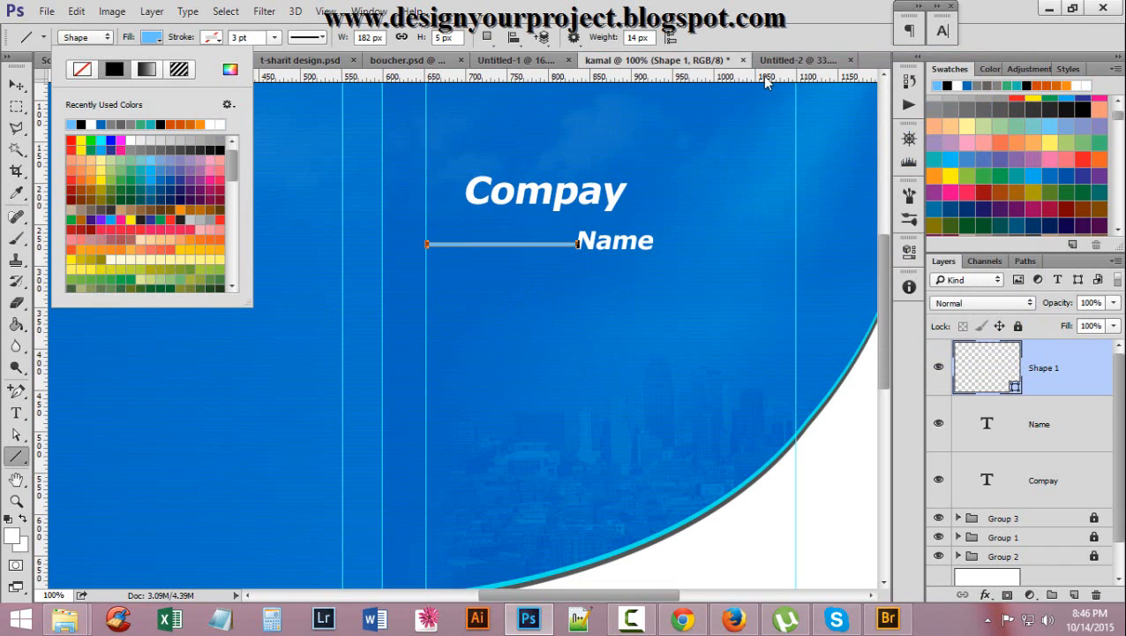
left_click(729, 7)
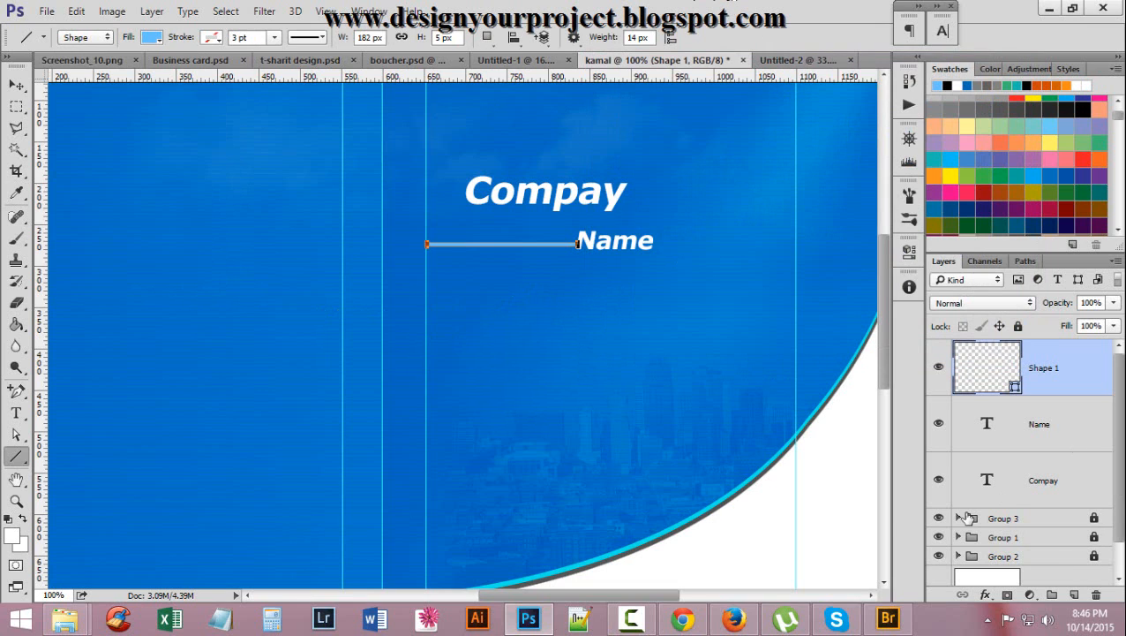
left_click(16, 84)
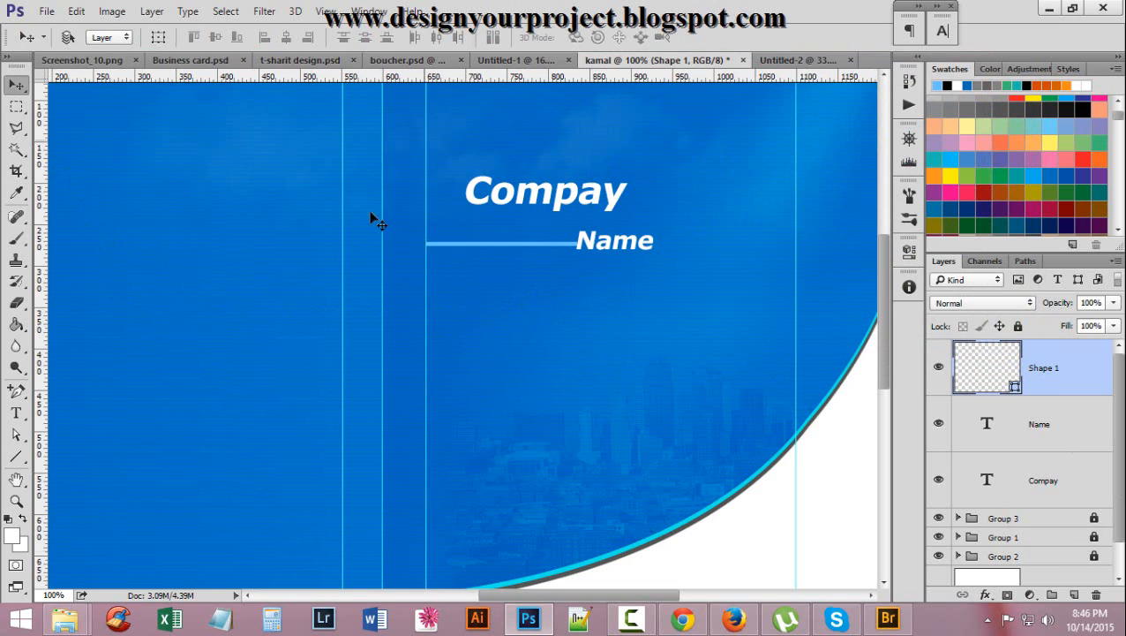
Open the finished boucher.psd design to examine how its company title, line and tagline are laid out
left_click(497, 199, "ctrl")
left_click(600, 302, "alt")
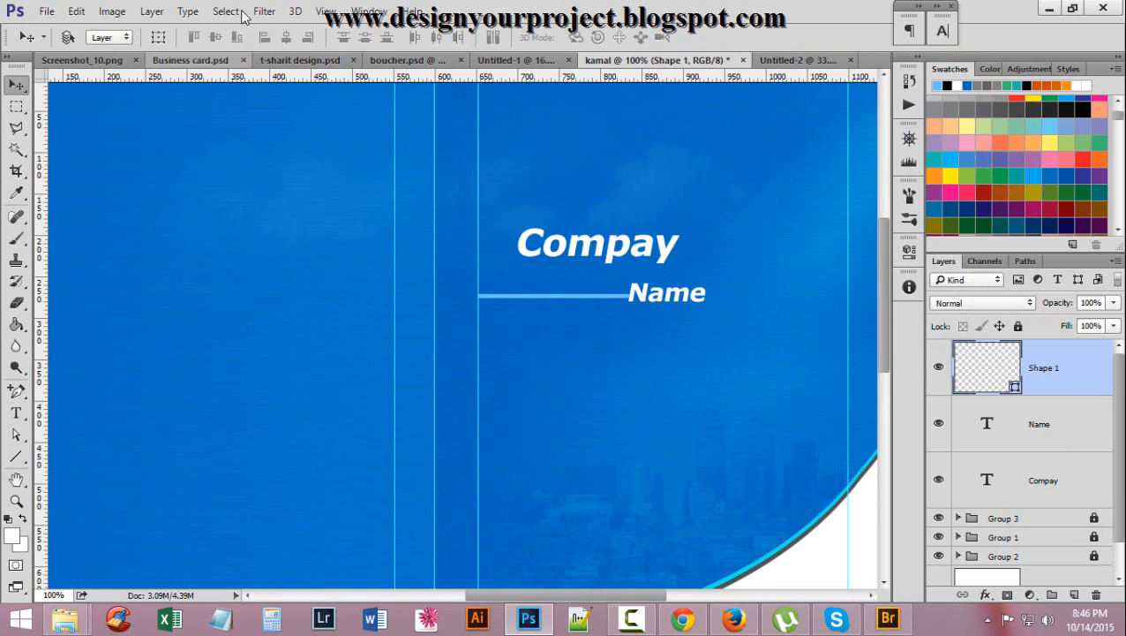
left_click(413, 60)
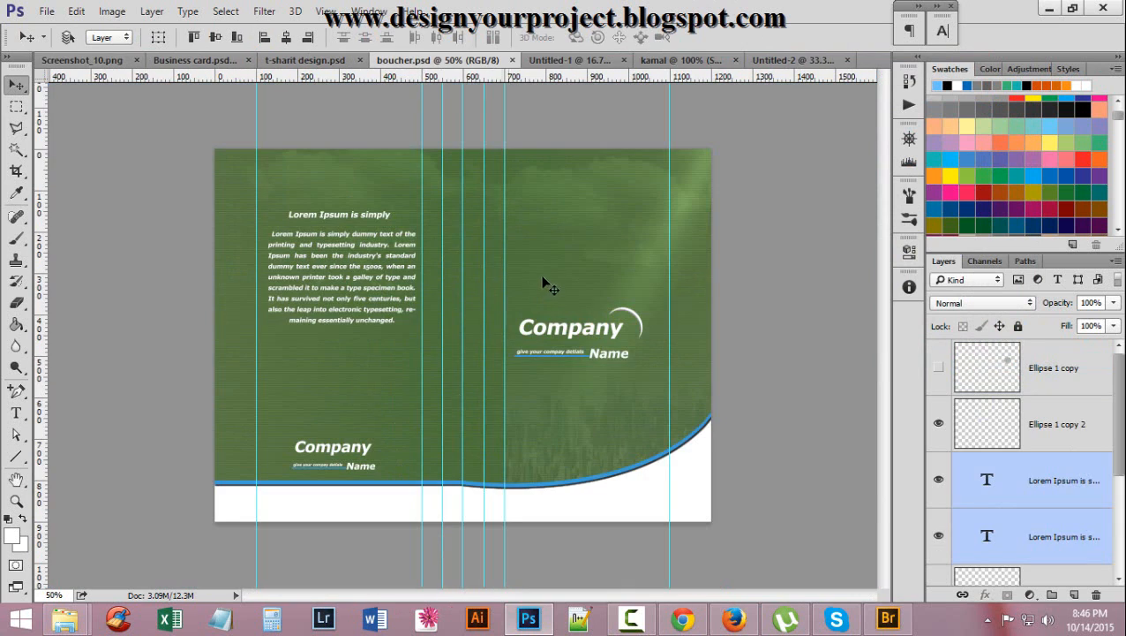
Copy the "give your compay detials" tagline from boucher.psd into the kamal document and place it above the line beside "Name"
left_click(521, 325, "ctrl")
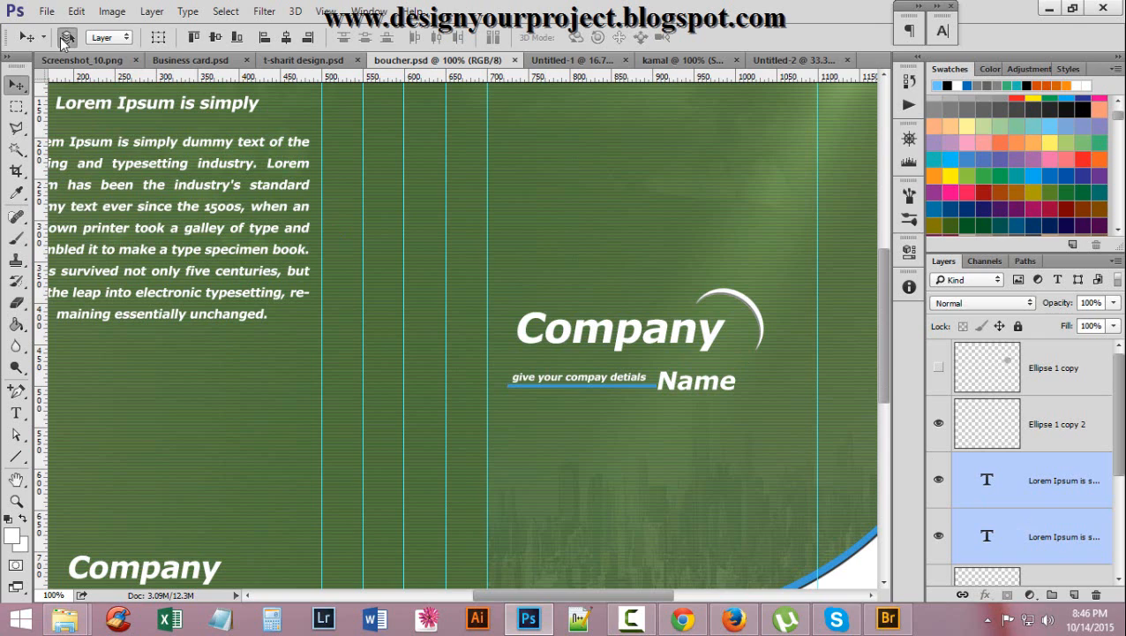
left_click(582, 387)
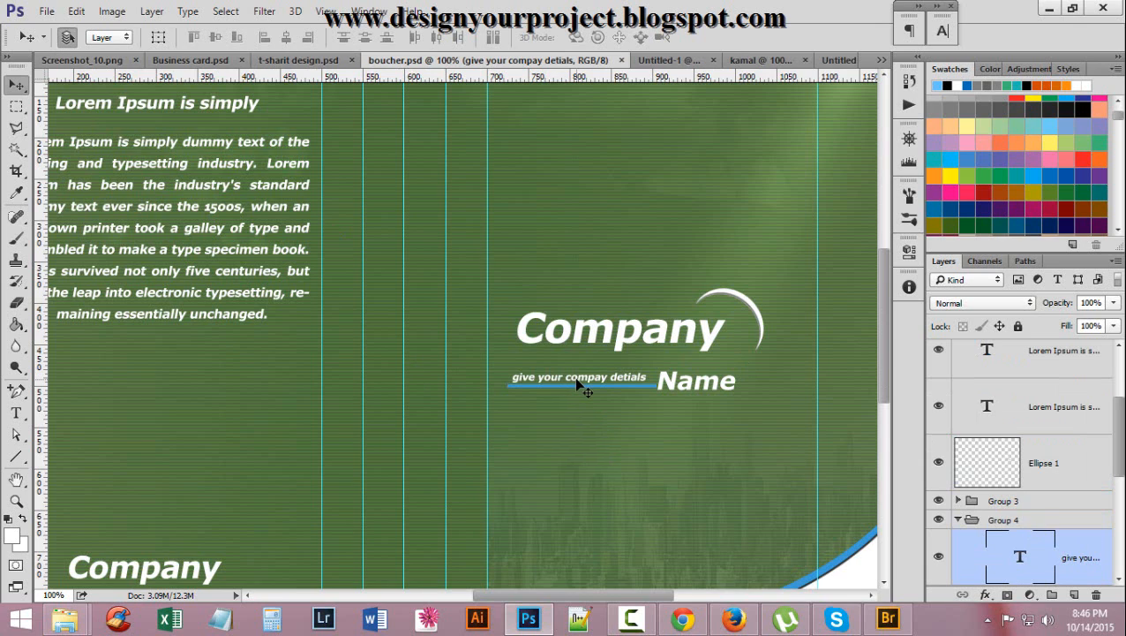
left_click(939, 558)
left_click(939, 558)
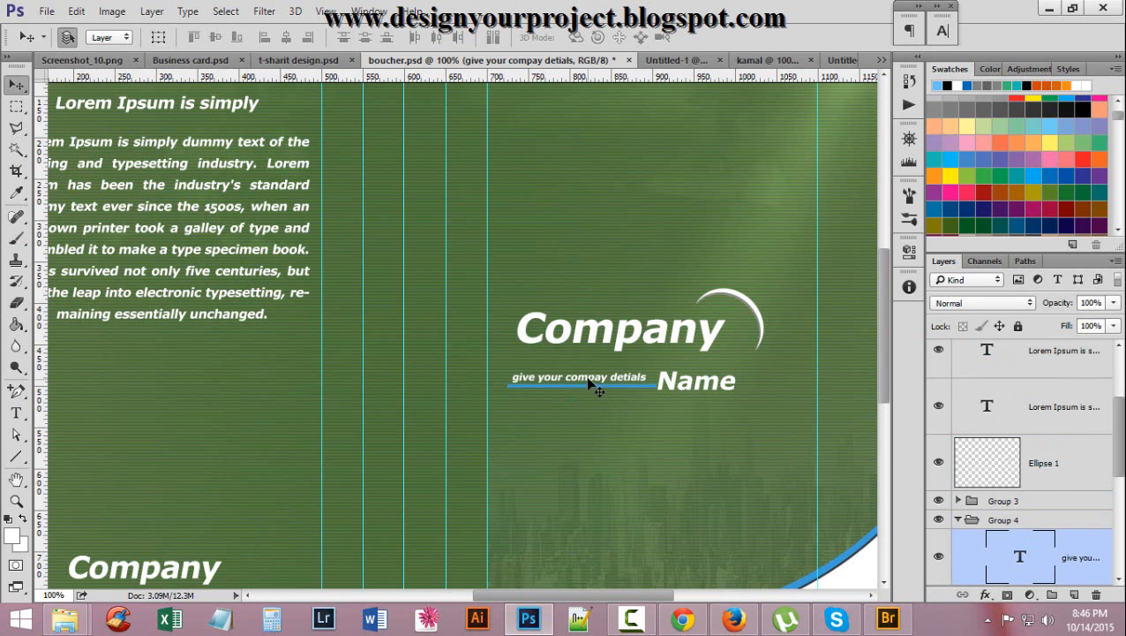
left_click_drag(589, 387, 519, 328)
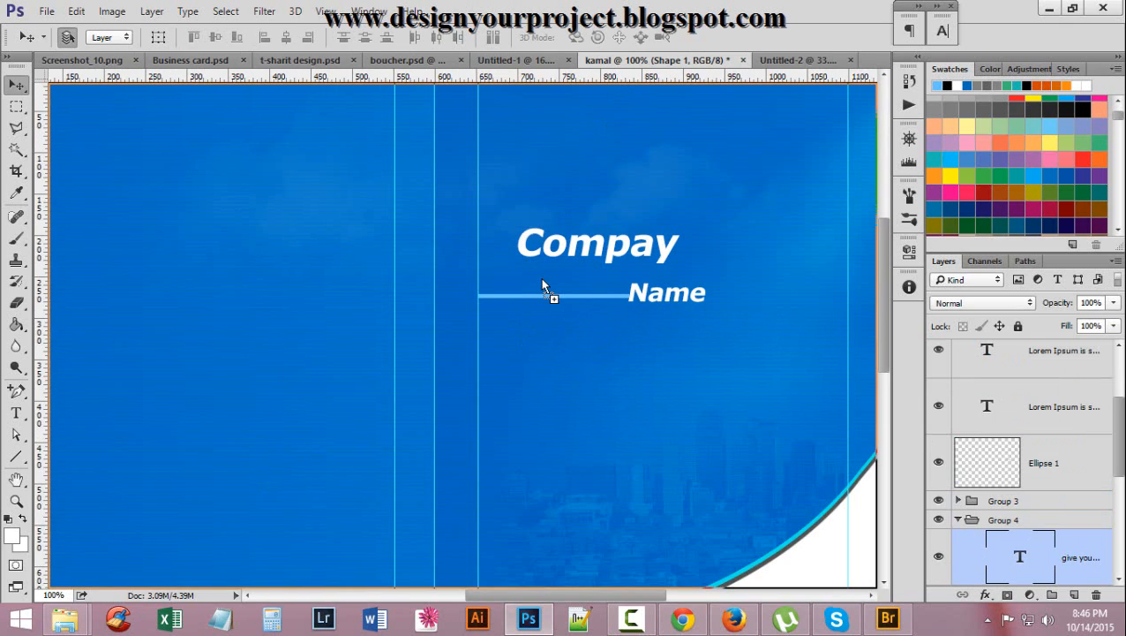
left_click_drag(541, 291, 563, 294)
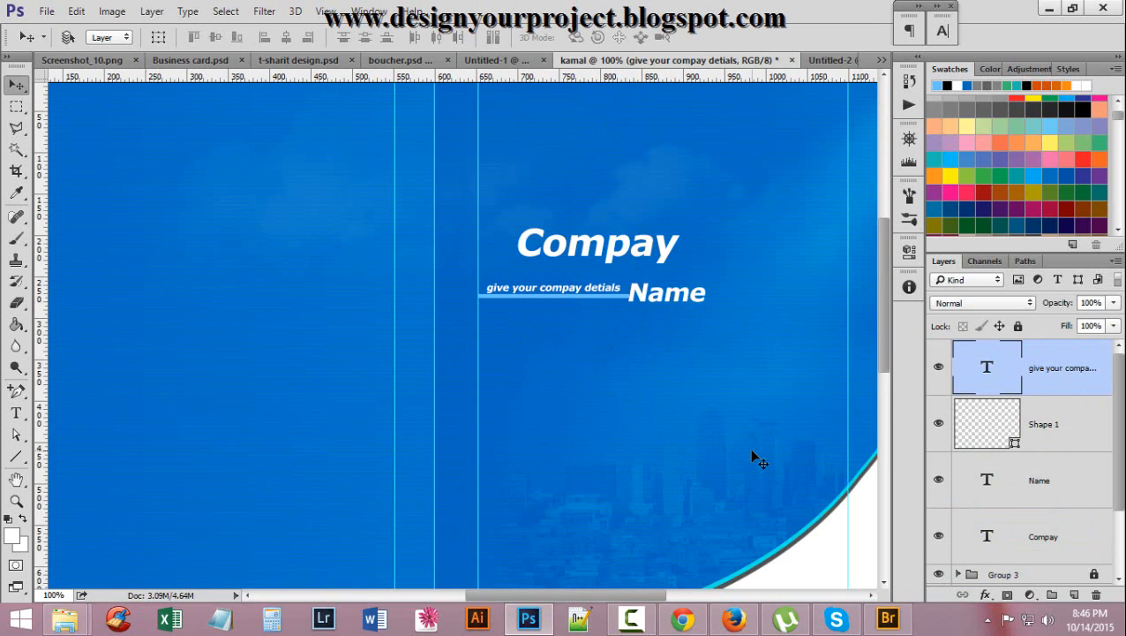
Set the height of the light blue line shape beside "Name" to 3 px and nudge the line slightly down
left_click(671, 266, "ctrl")
left_click(547, 318, "alt")
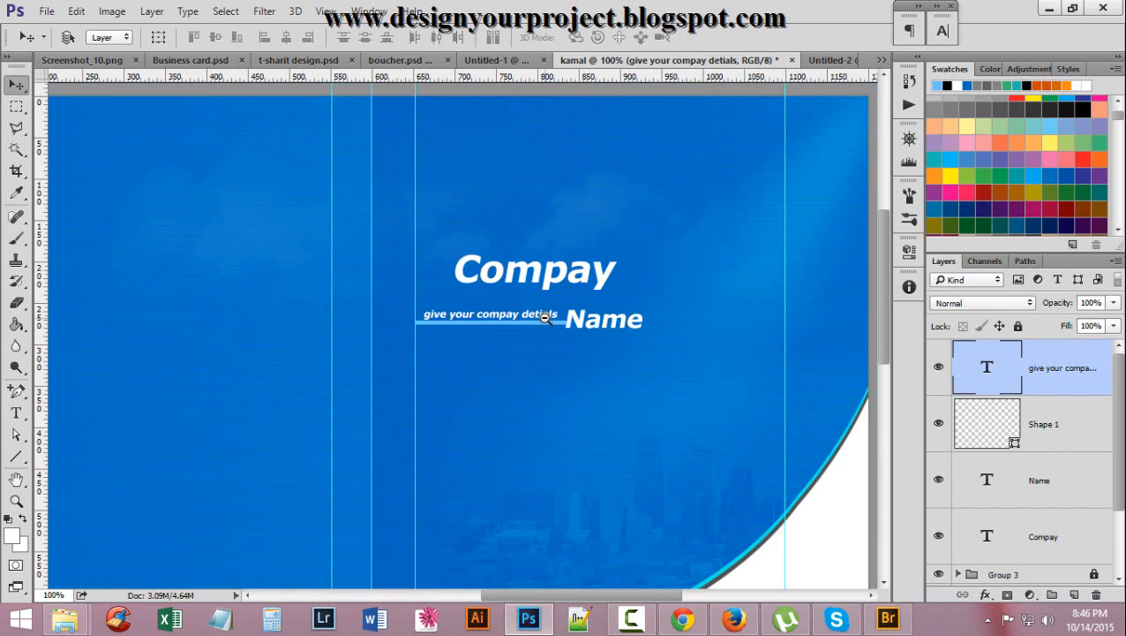
left_click(498, 325)
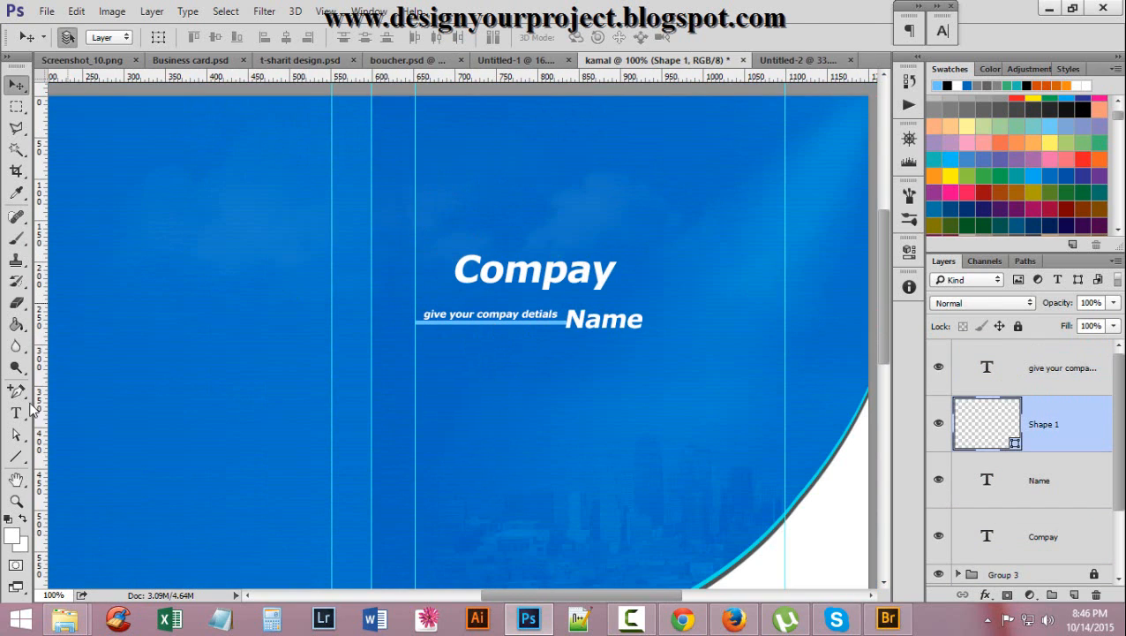
left_click(16, 456)
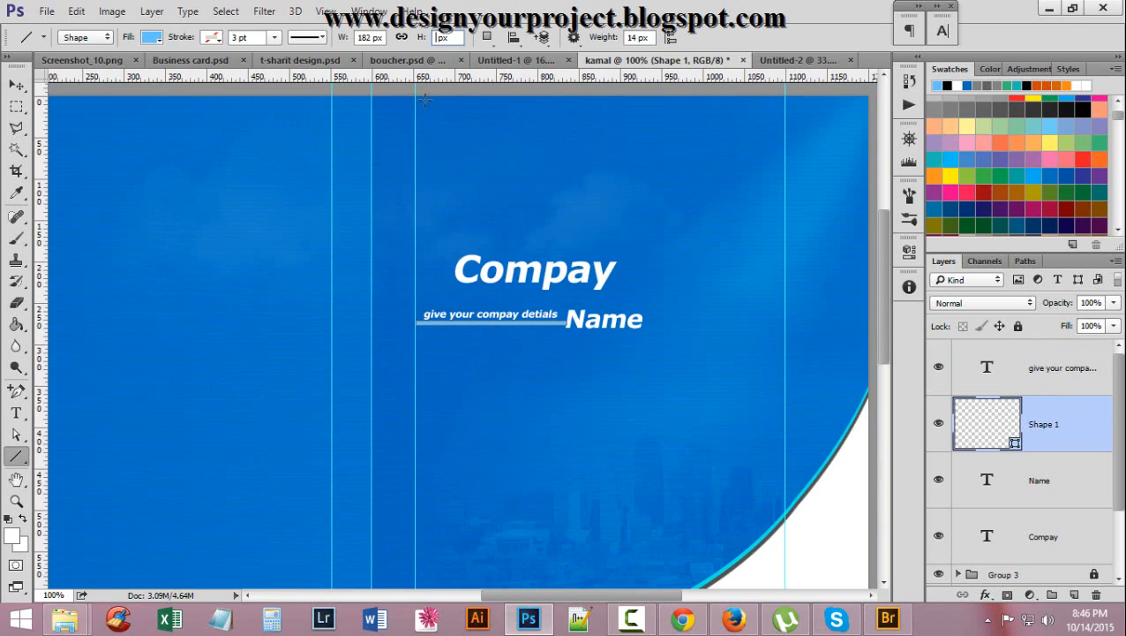
left_click(633, 37)
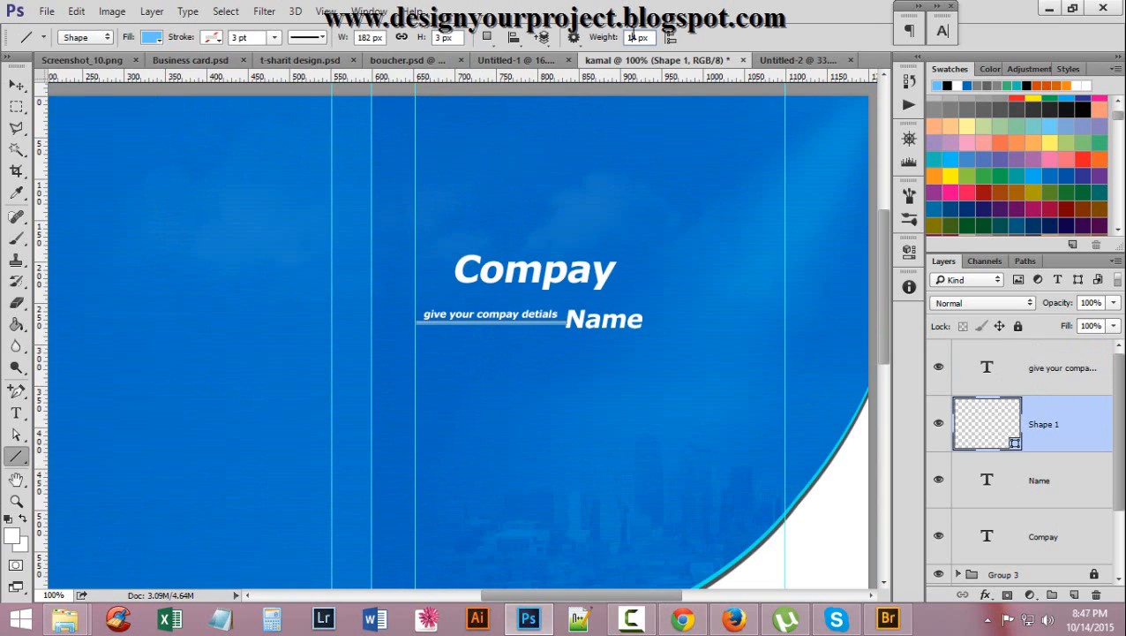
left_click(16, 85)
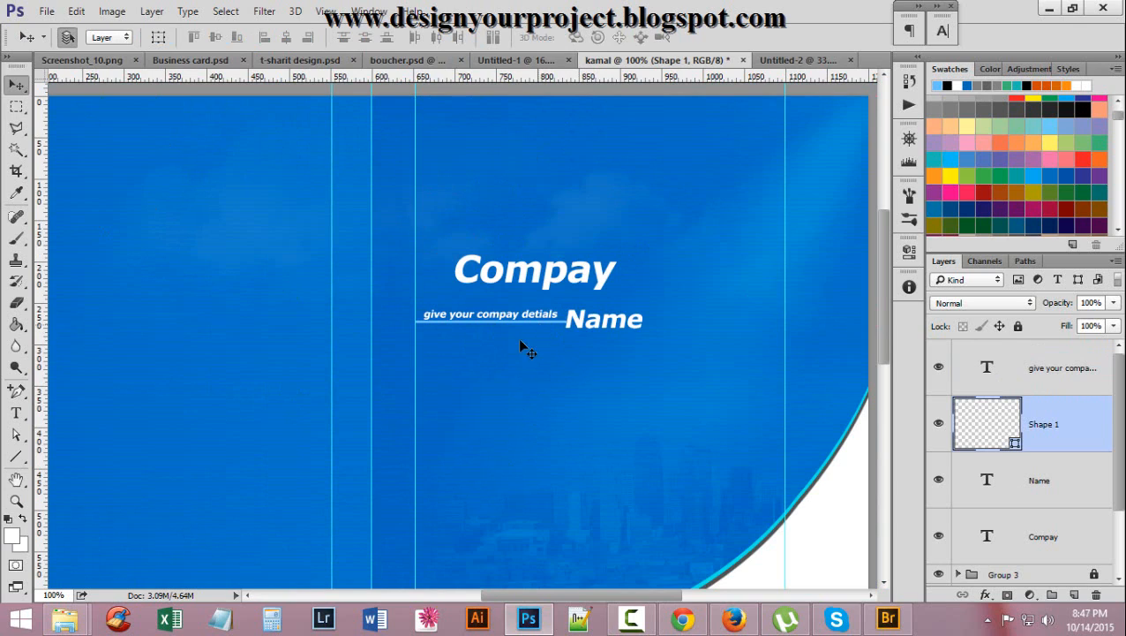
key("Down")
key("Down")
key("Down")
key("Down")
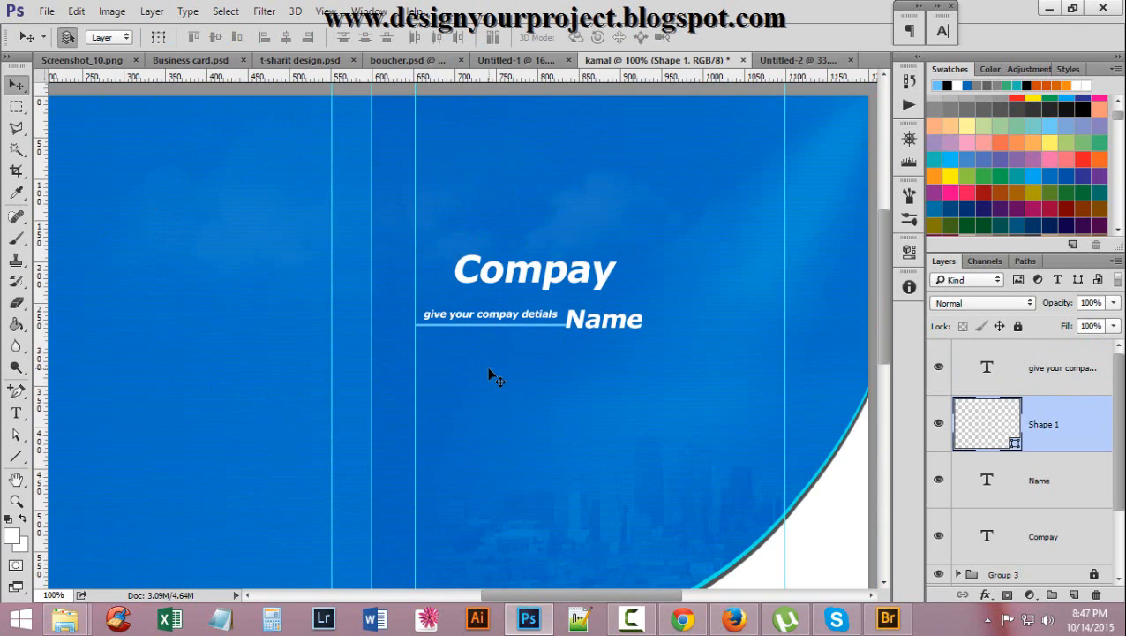
Nudge the "give your compay detials" tagline slightly down so it sits closer to the line
left_click(503, 316)
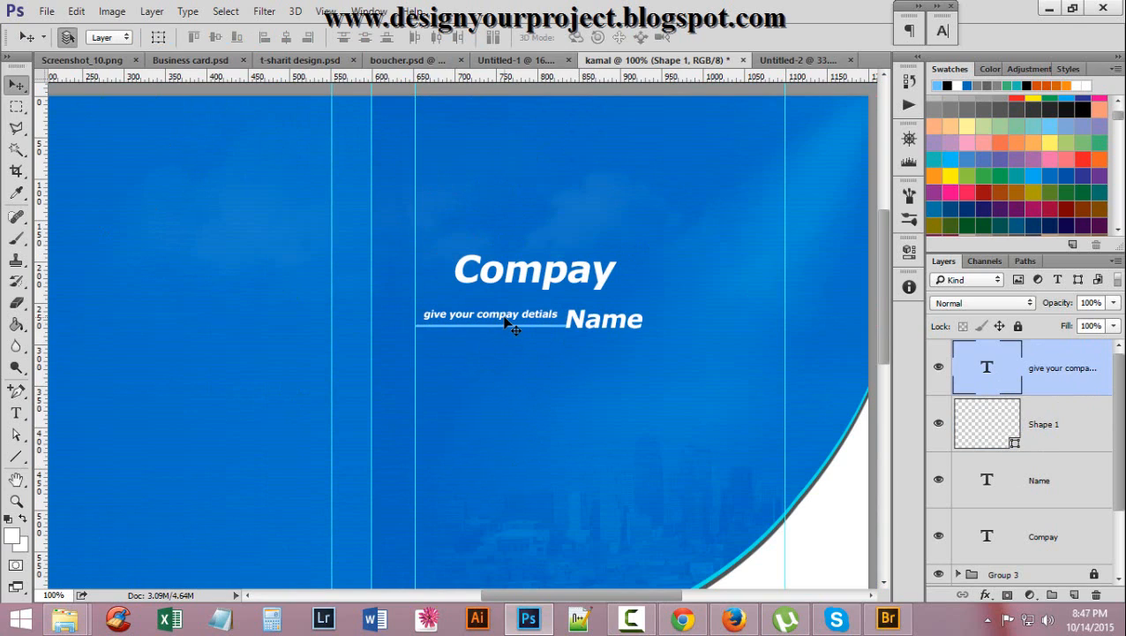
key("Down")
key("Down")
key("Down")
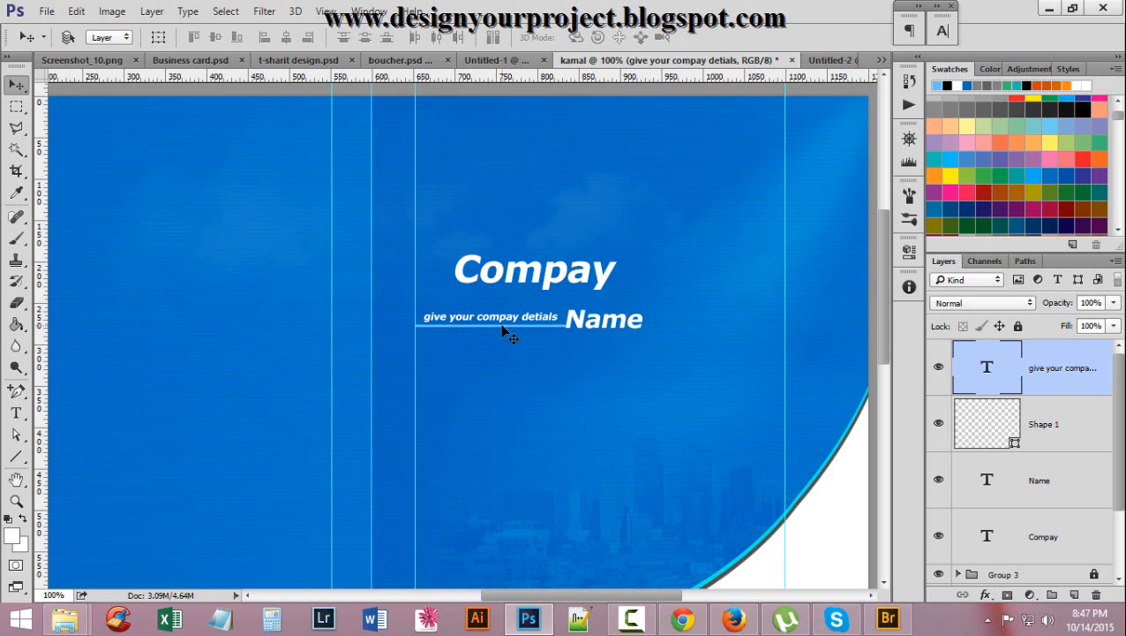
Move the "Compay" title down and to the left so it sits closely above the tagline and "Name"
left_click(524, 274, "ctrl")
left_click(547, 282, "ctrl+alt")
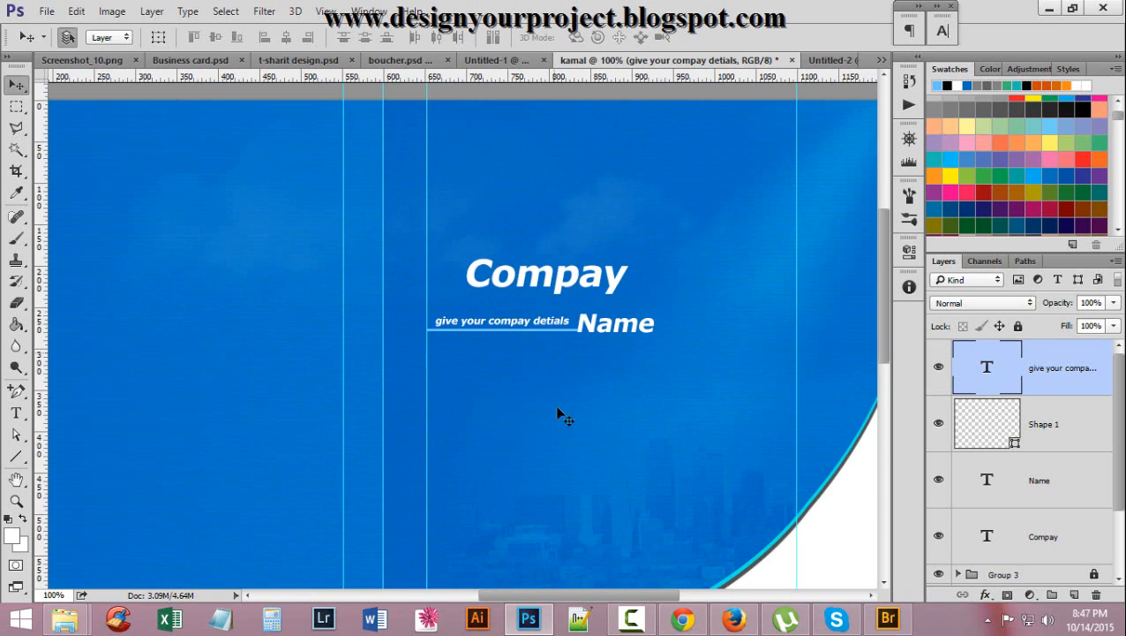
left_click(563, 283)
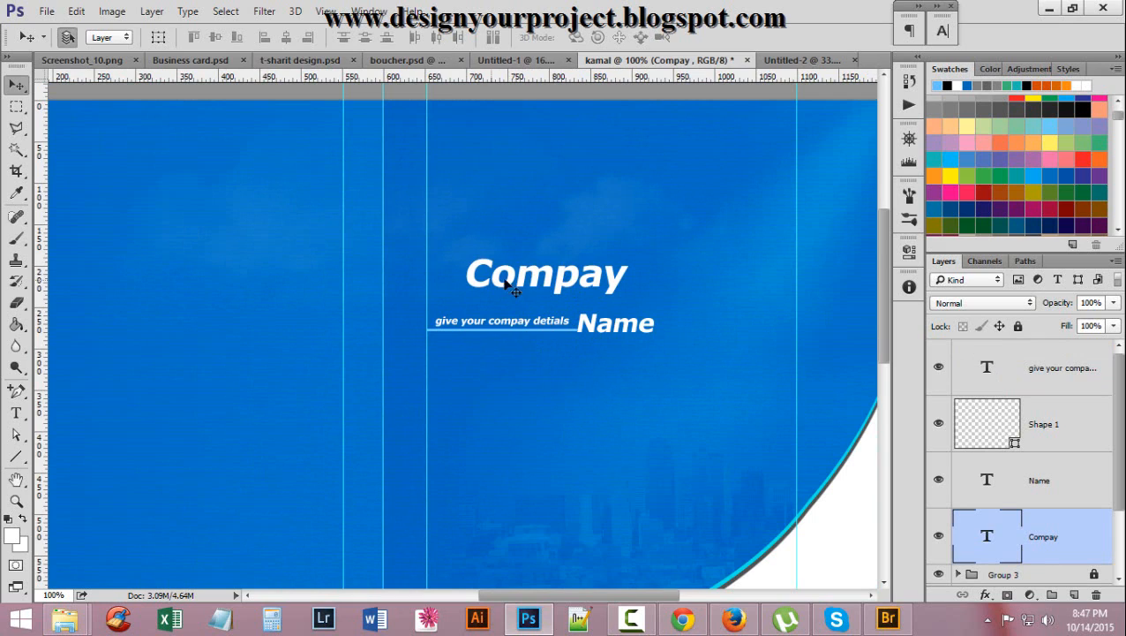
key("Down")
key("Down")
key("Down")
key("Down")
key("Down")
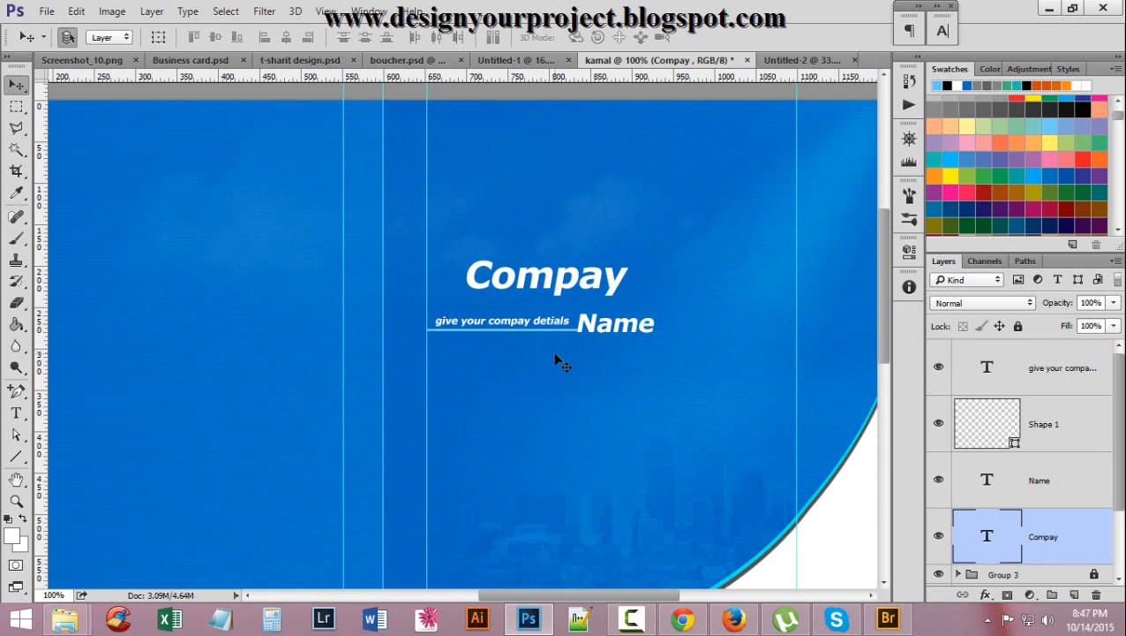
key("Left")
key("Left")
key("Left")
key("Left")
key("Left")
key("Left")
key("Left")
key("Left")
key("Down")
key("Down")
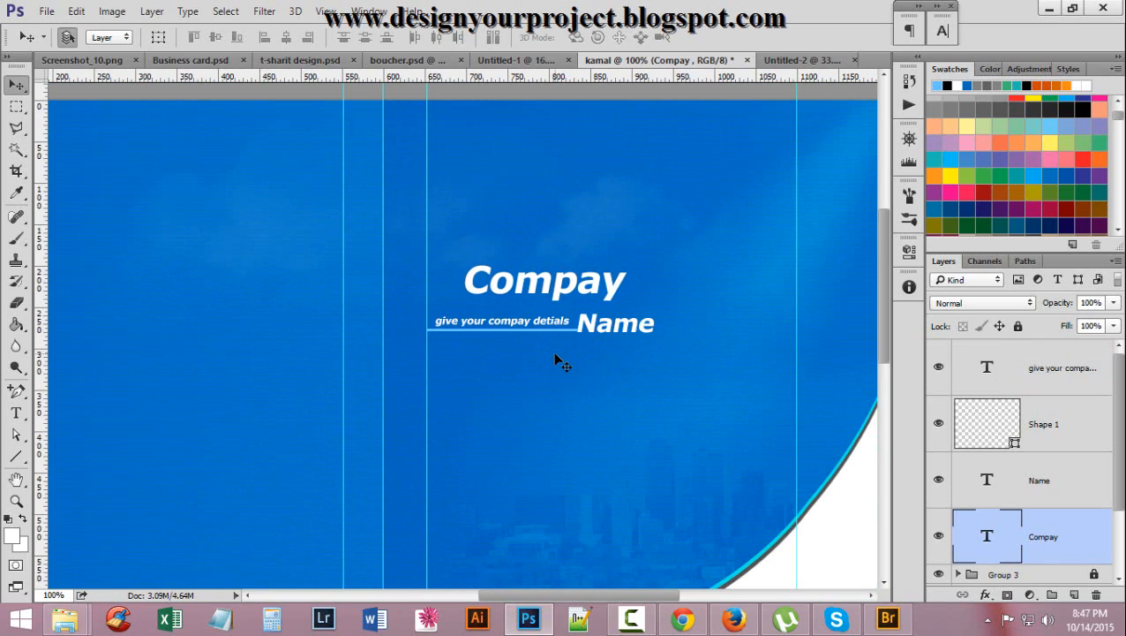
key("Left")
key("Left")
key("Left")
key("Left")
key("Left")
key("Left")
key("Left")
key("Left")
key("Left")
key("Left")
key("Left")
key("Left")
key("Left")
key("Left")
key("Left")
key("Left")
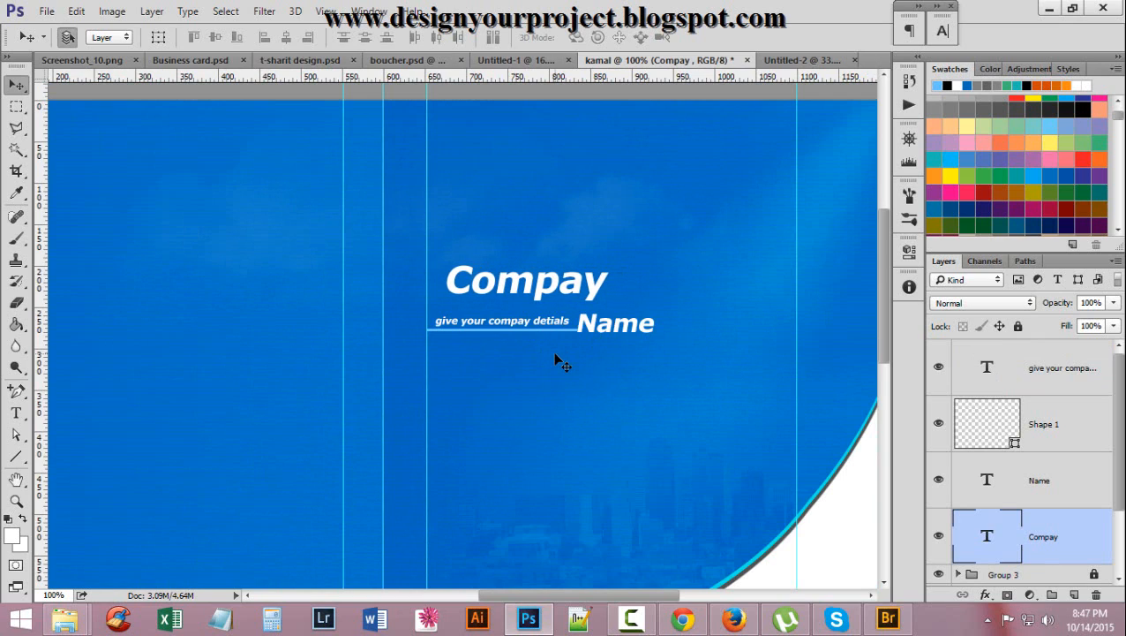
key("Down")
key("Down")
key("Down")
key("Down")
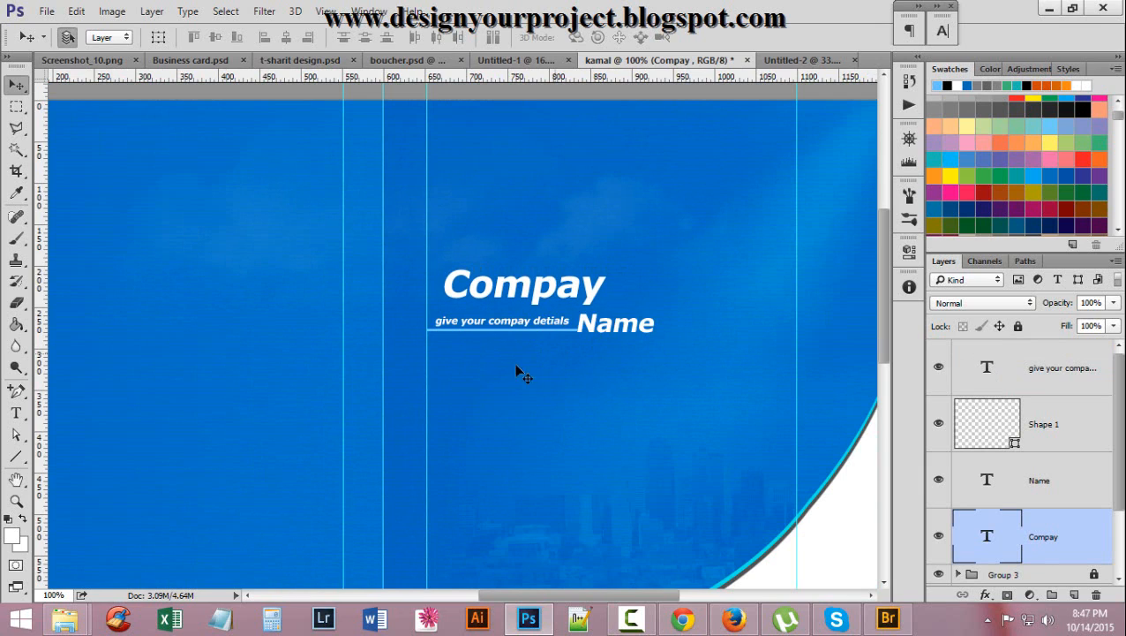
Check the arc beside the title in boucher.psd, and draw an ellipse about 118 by 126 px above and right of "Compay" in kamal
left_click(1038, 369)
scroll(1035, 441, "down", 1)
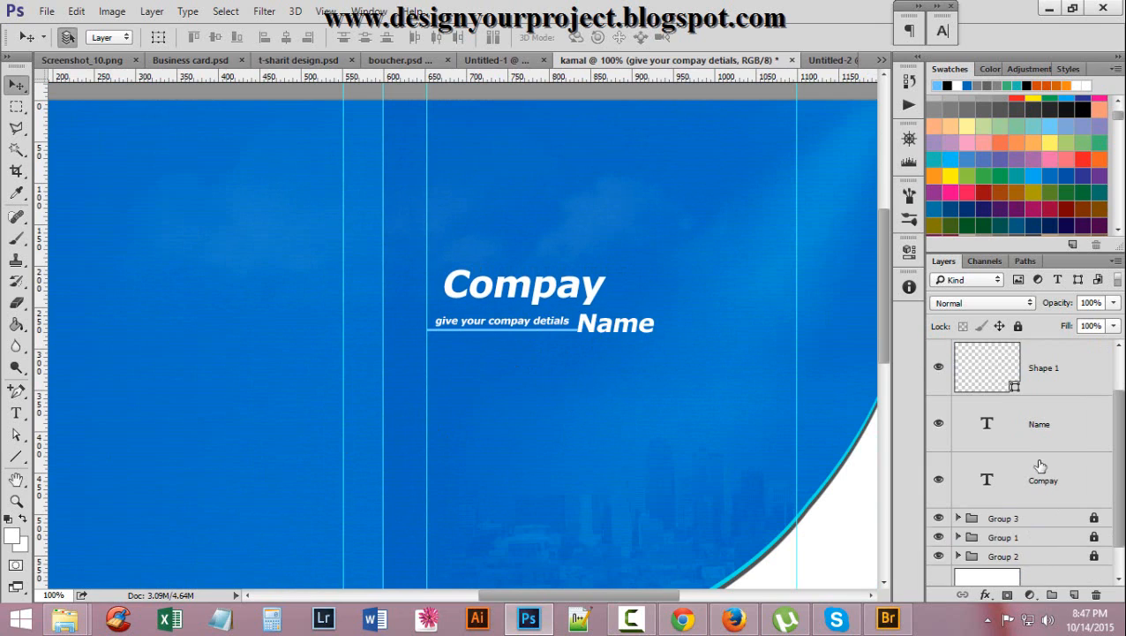
scroll(1030, 456, "up", 1)
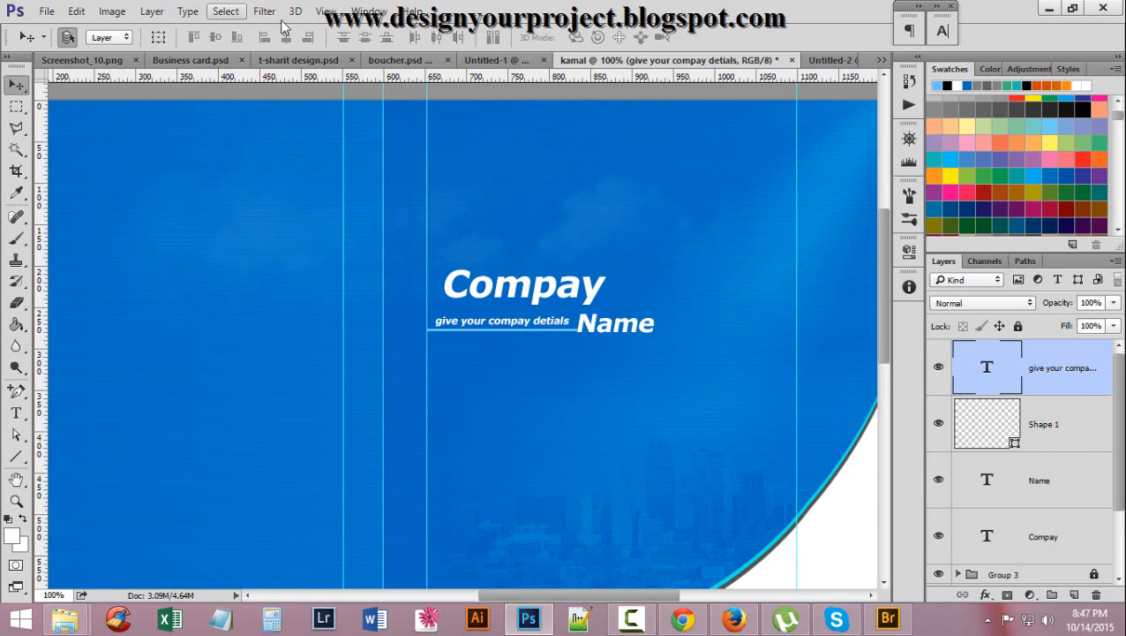
left_click(404, 61)
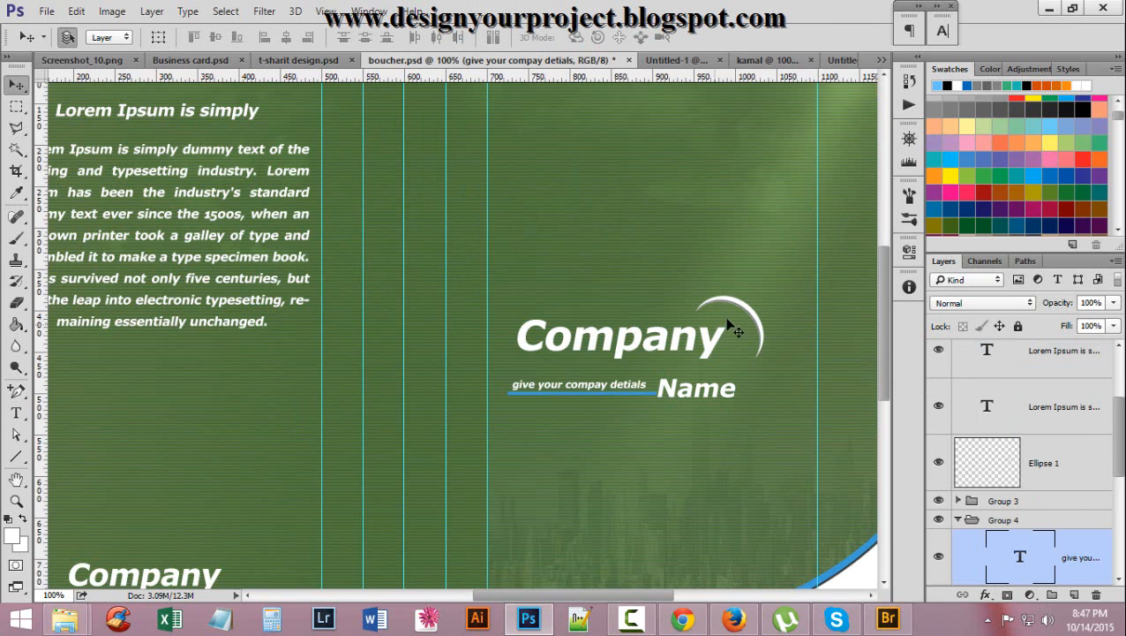
left_click(767, 60)
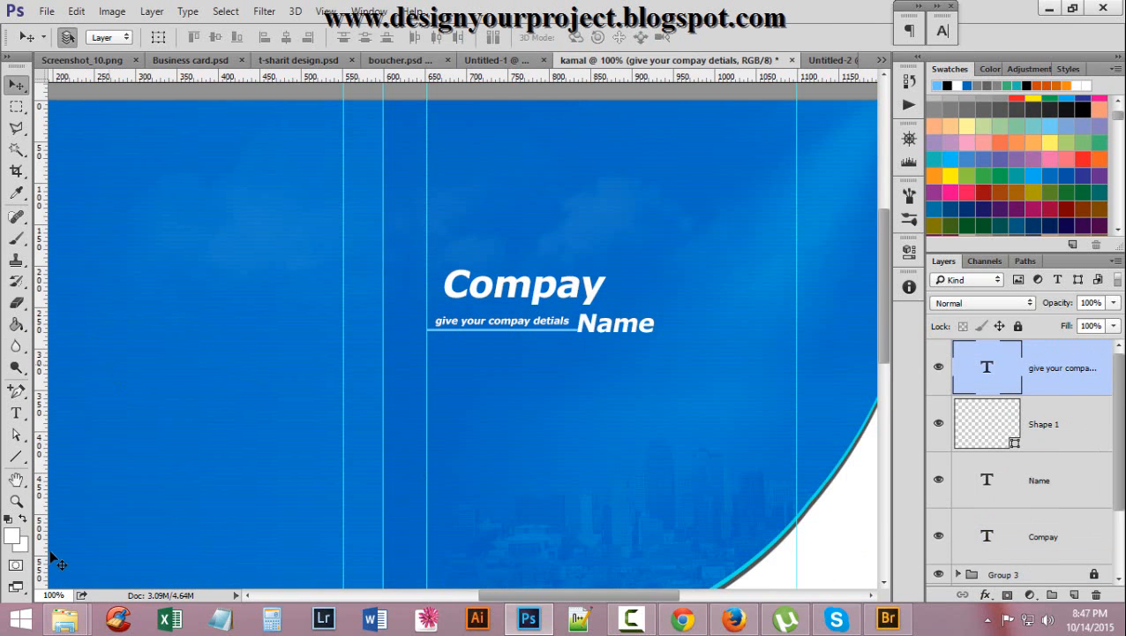
left_click(18, 457)
right_click(23, 465)
left_click(99, 484)
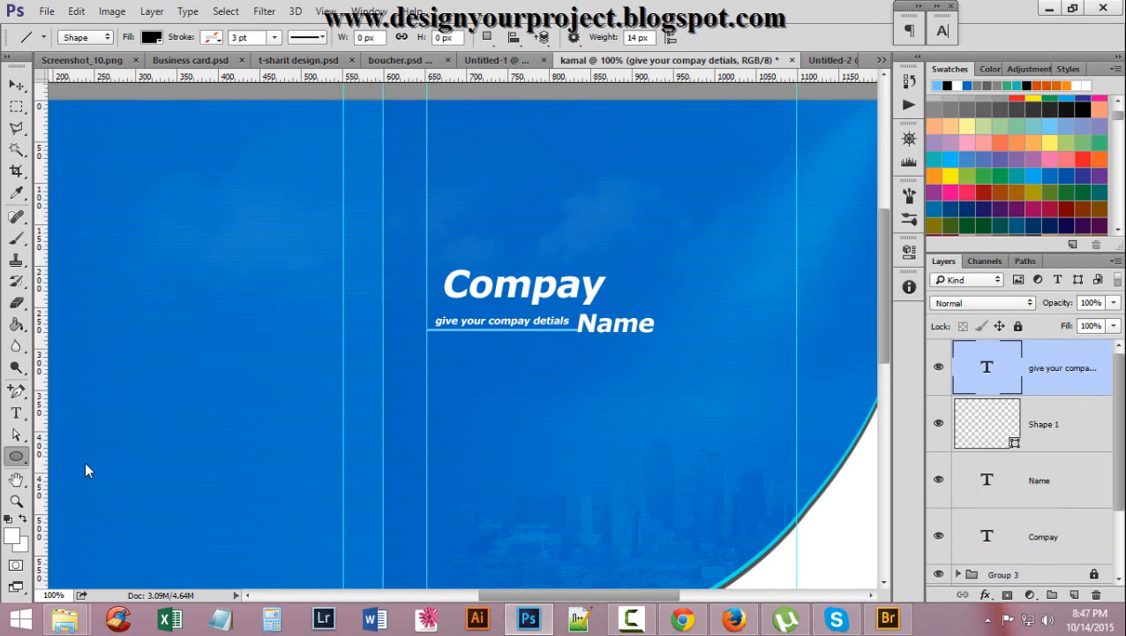
left_click_drag(640, 181, 738, 286)
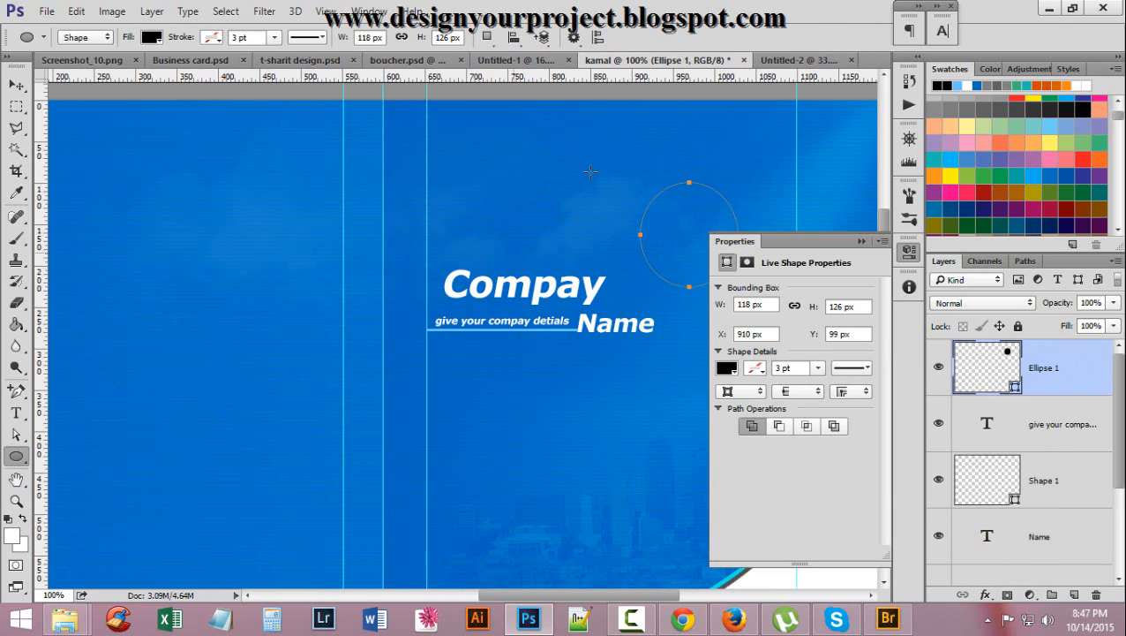
Fill the new ellipse above "Compay" with medium grey
left_click(150, 37)
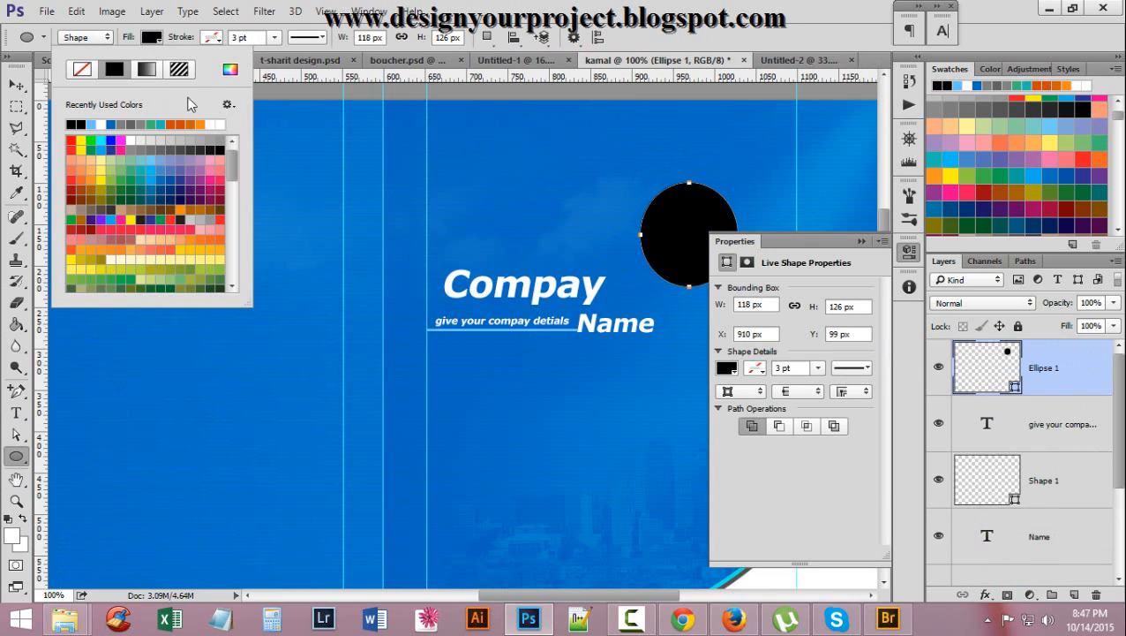
left_click(129, 124)
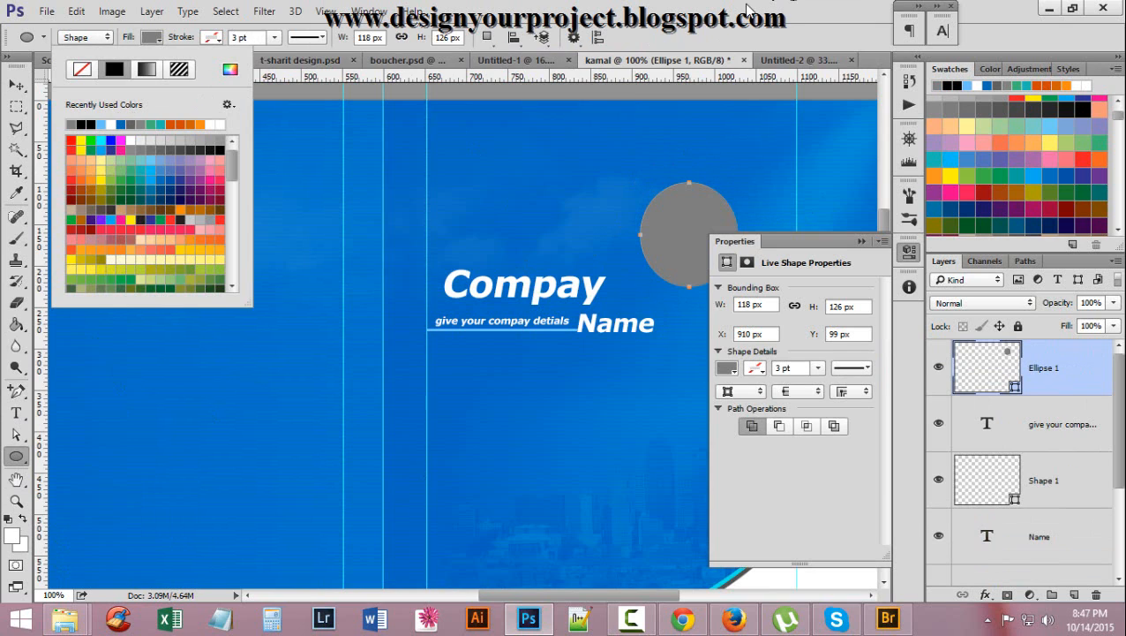
key("Return")
left_click(861, 241)
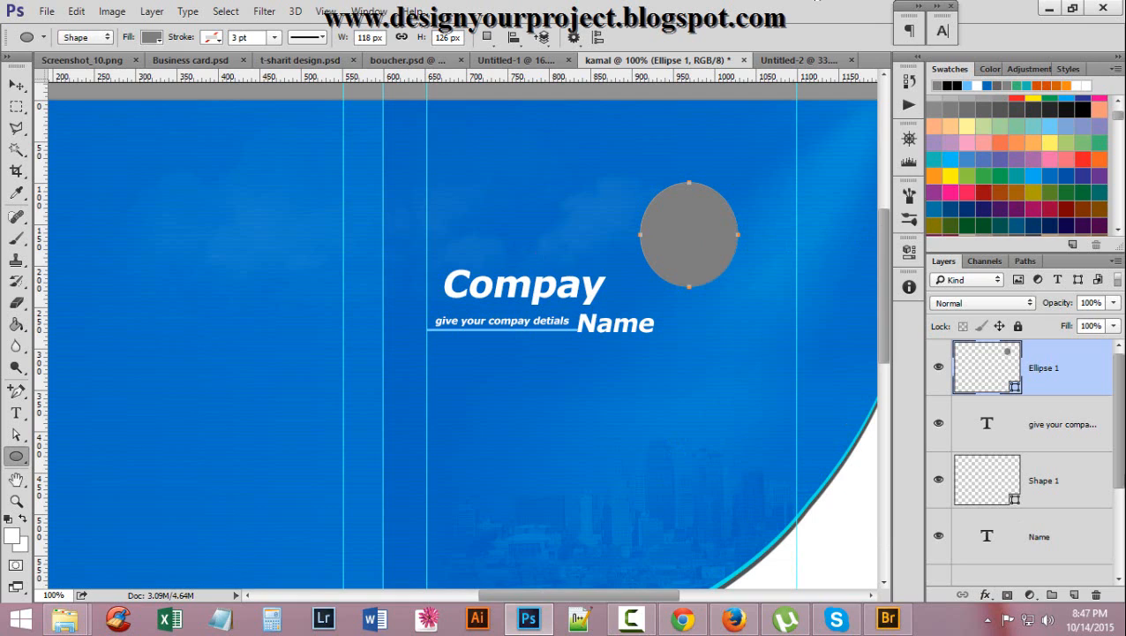
Duplicate the grey ellipse and offset the copy slightly down and left, centring it at about X 966 px, Y 176 px
key("ctrl+j")
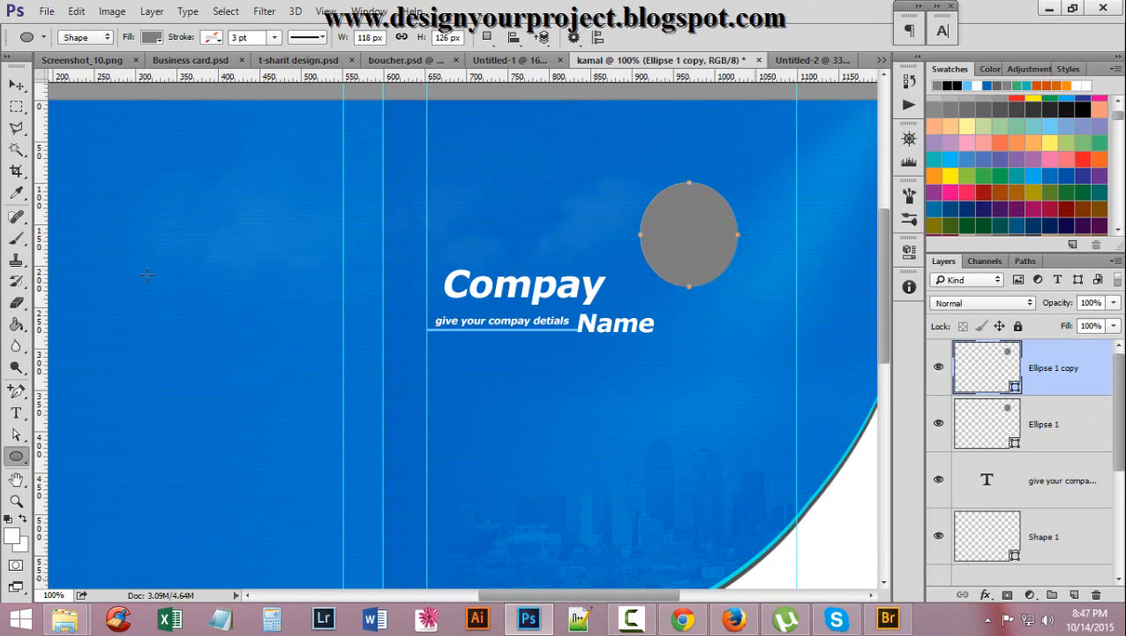
left_click(17, 83)
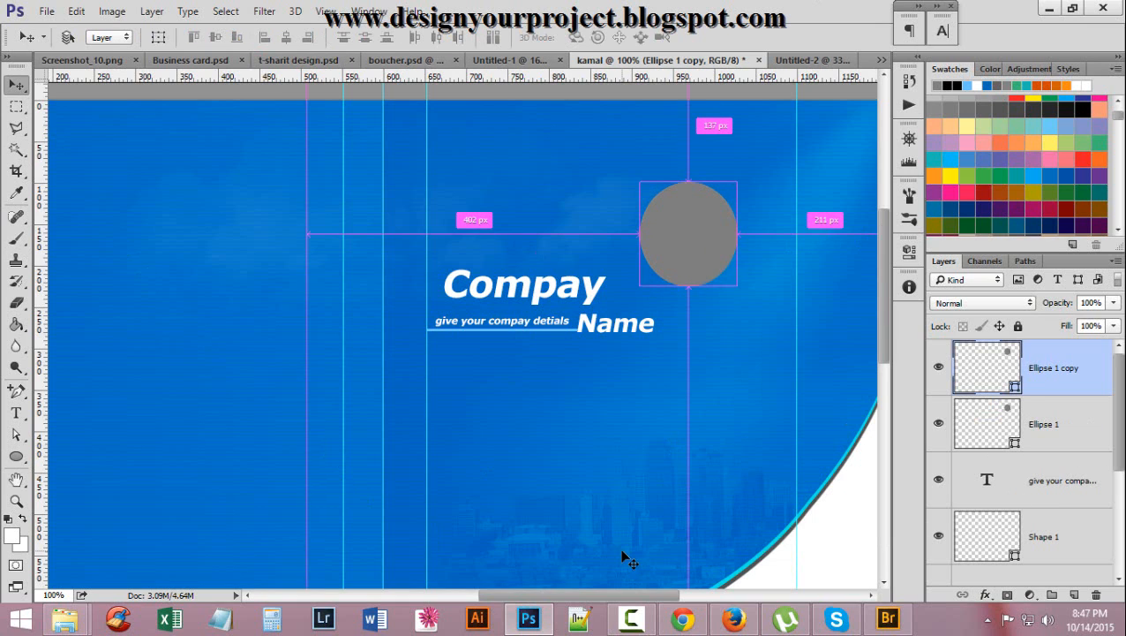
key("ctrl+t")
key("Up")
key("Up")
key("Up")
key("Up")
key("Up")
key("Up")
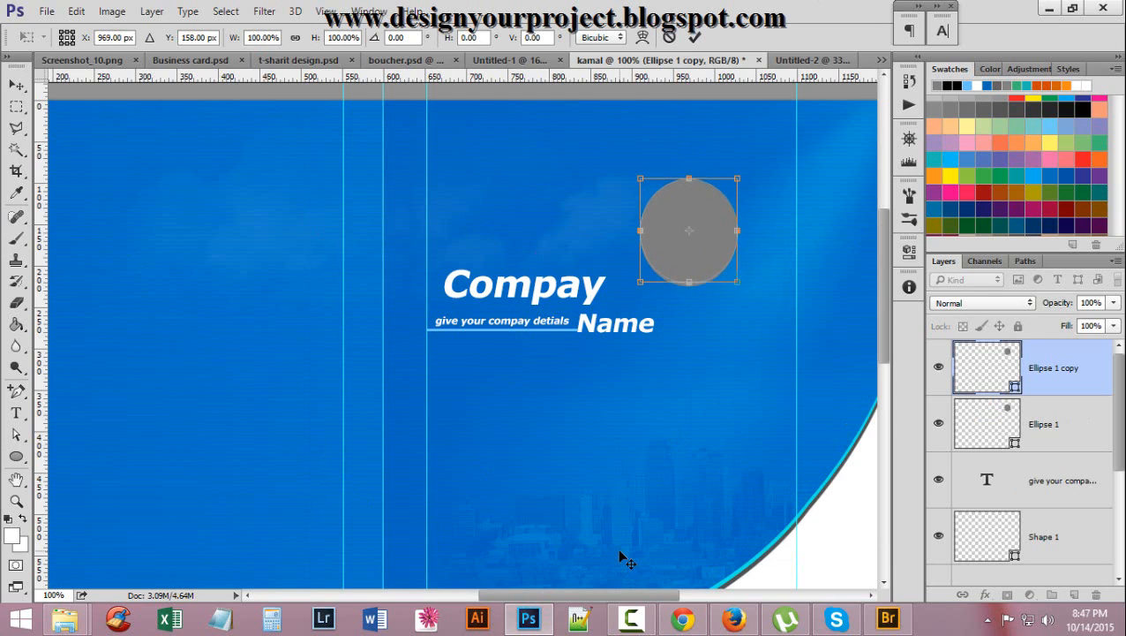
key("Right")
key("Right")
key("Right")
key("Right")
key("Right")
key("Right")
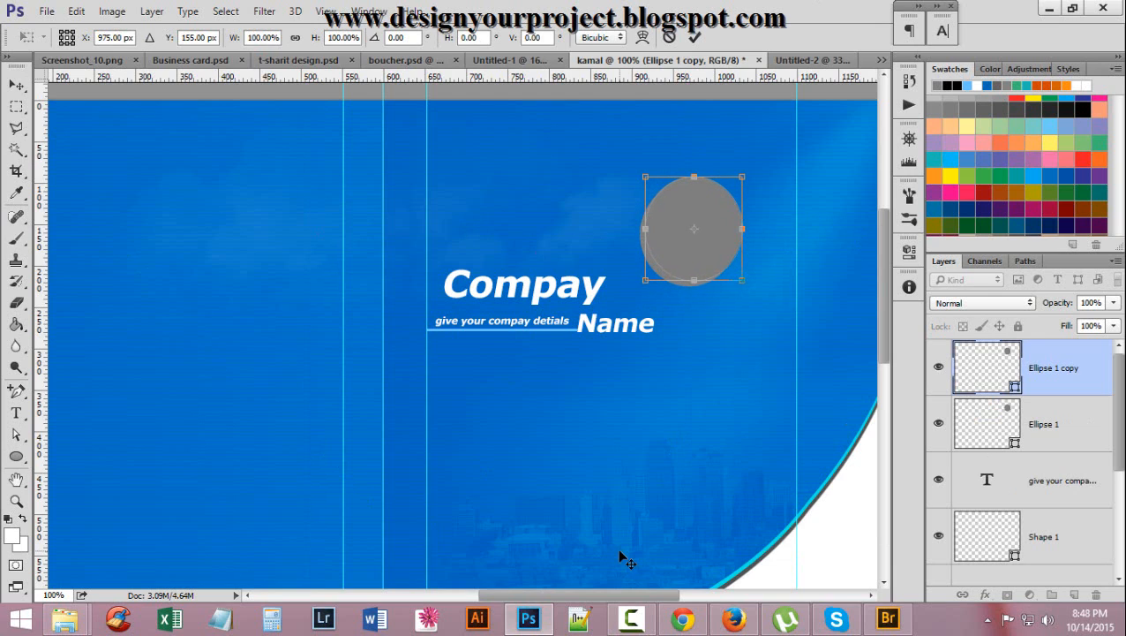
key("Down")
key("Down")
key("Down")
key("Down")
key("Down")
key("Down")
key("Down")
key("Down")
key("Down")
key("Down")
key("Down")
key("Down")
key("Down")
key("Down")
key("Down")
key("Down")
key("Down")
key("Down")
key("Down")
key("Down")
key("Left")
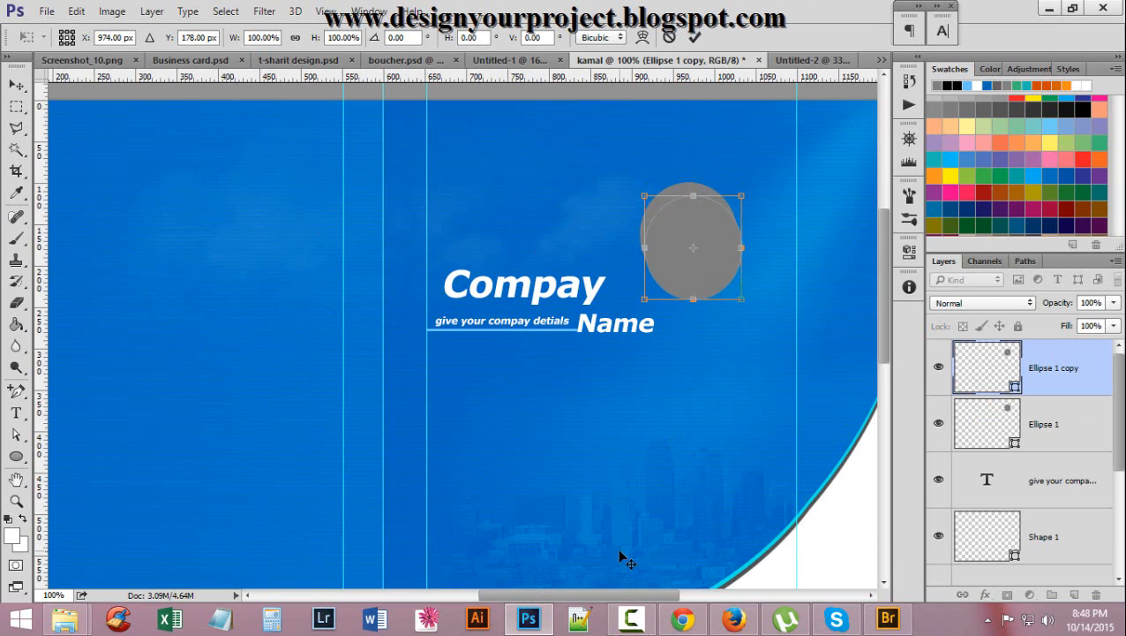
key("Left")
key("Left")
key("Left")
key("Left")
key("Left")
key("Left")
key("Left")
key("Left")
key("Up")
key("Up")
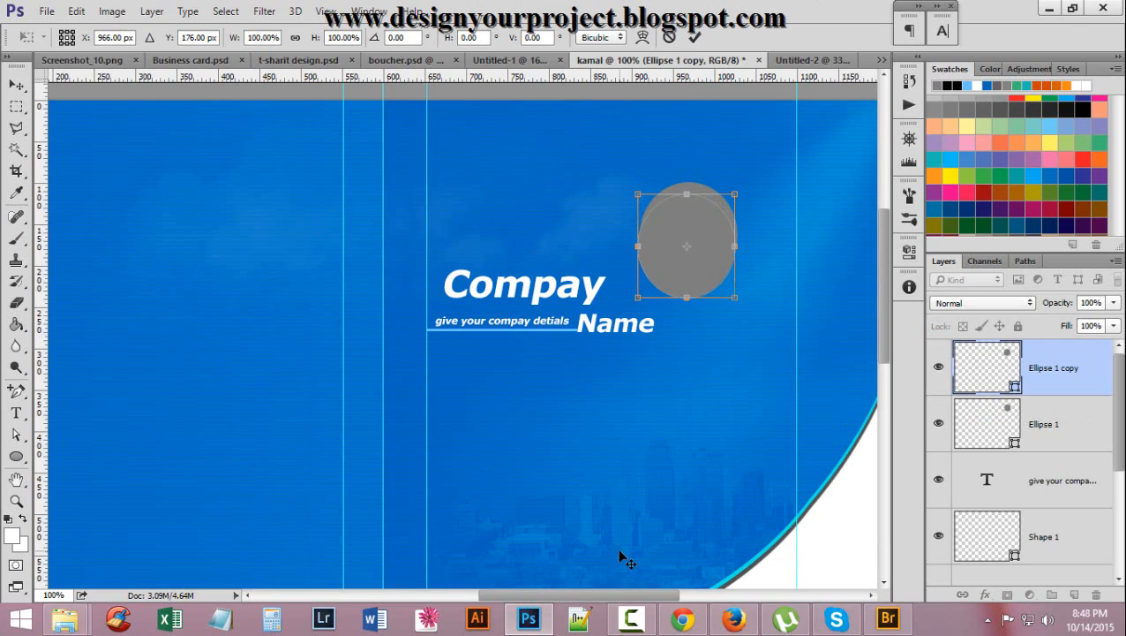
key("Left")
key("Right")
left_click(694, 38)
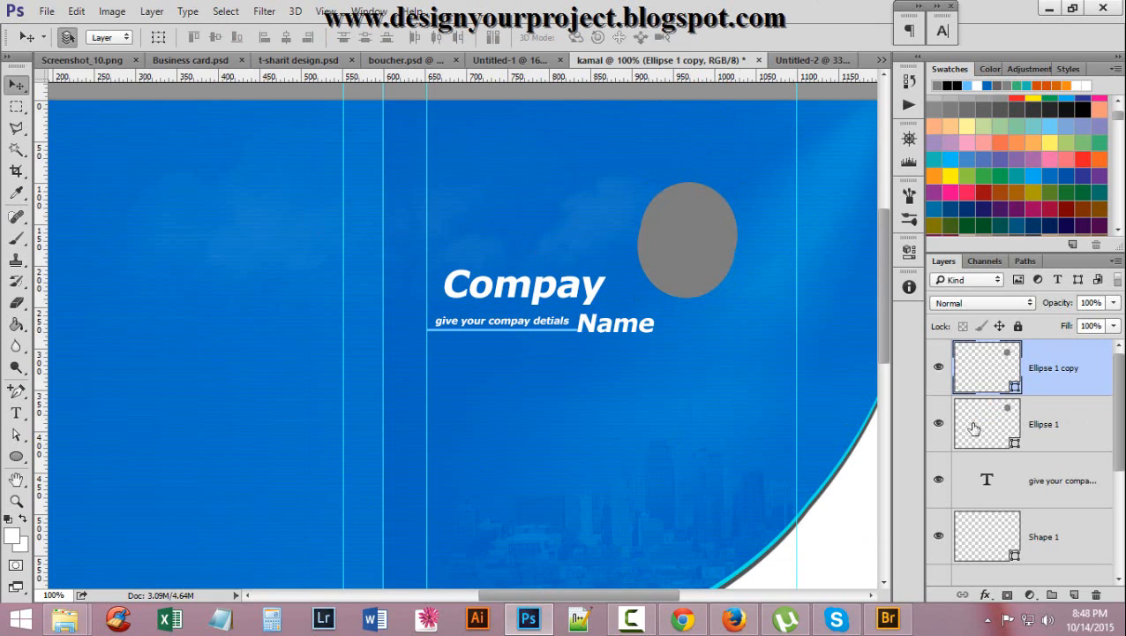
Load the outline of Ellipse 1 copy as a selection and rasterize both grey ellipse layers
left_click(1000, 413)
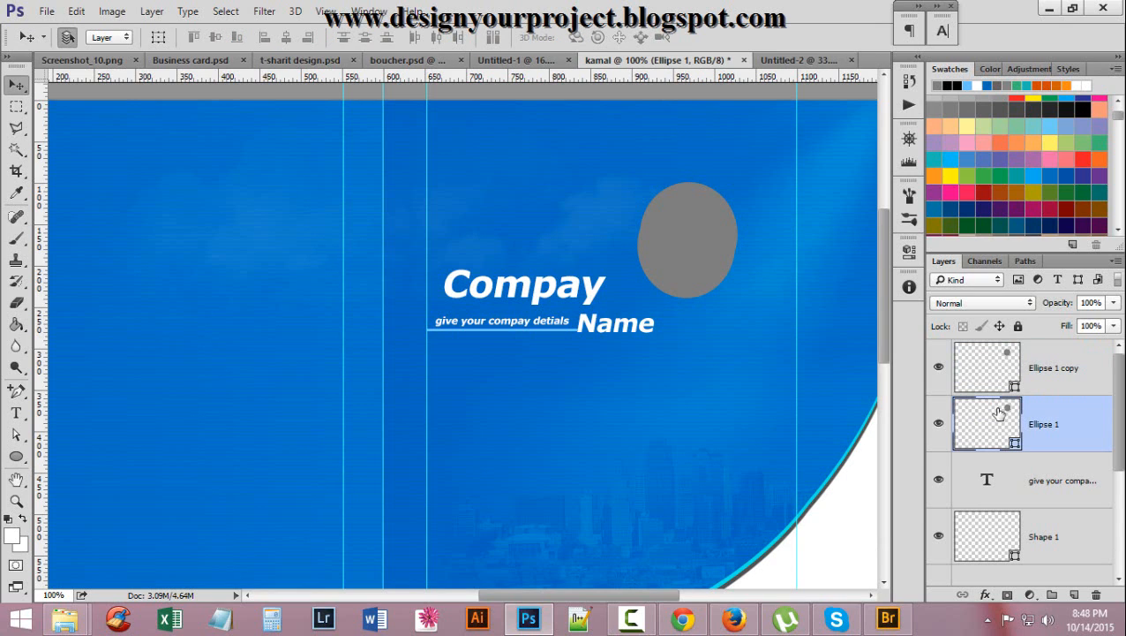
left_click(1000, 413, "ctrl")
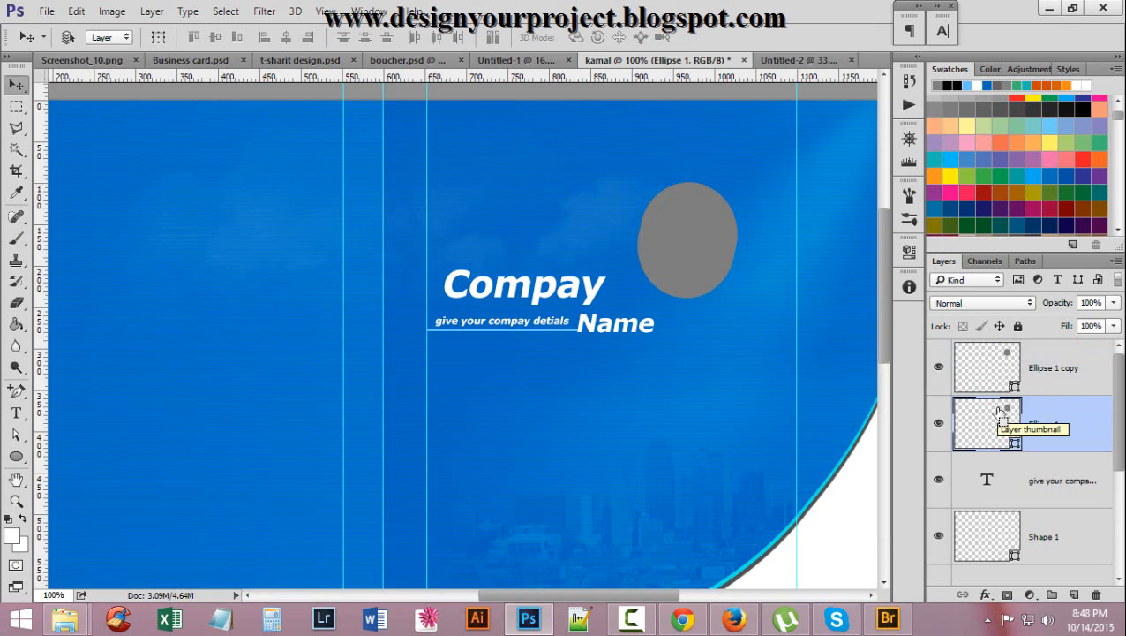
left_click(995, 365, "ctrl")
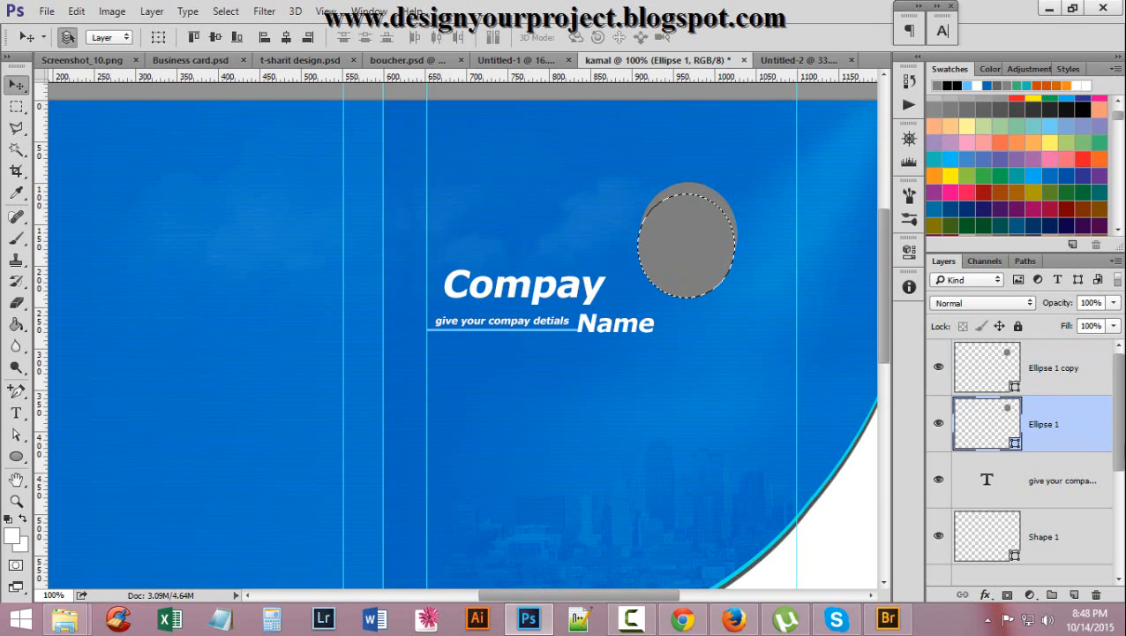
right_click(1068, 426)
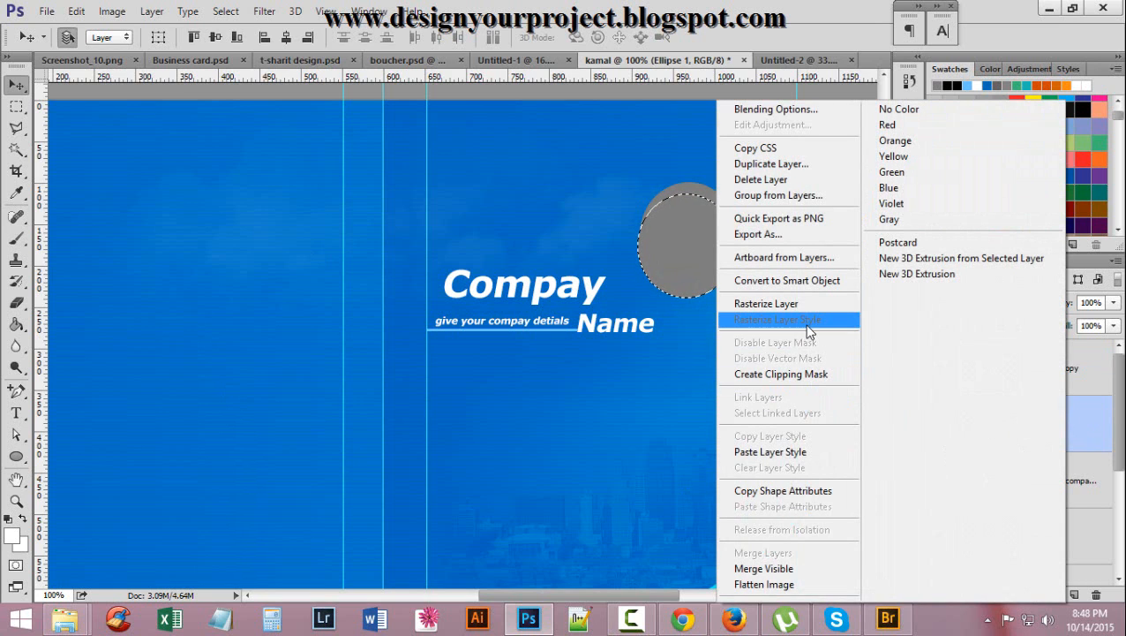
left_click(767, 304)
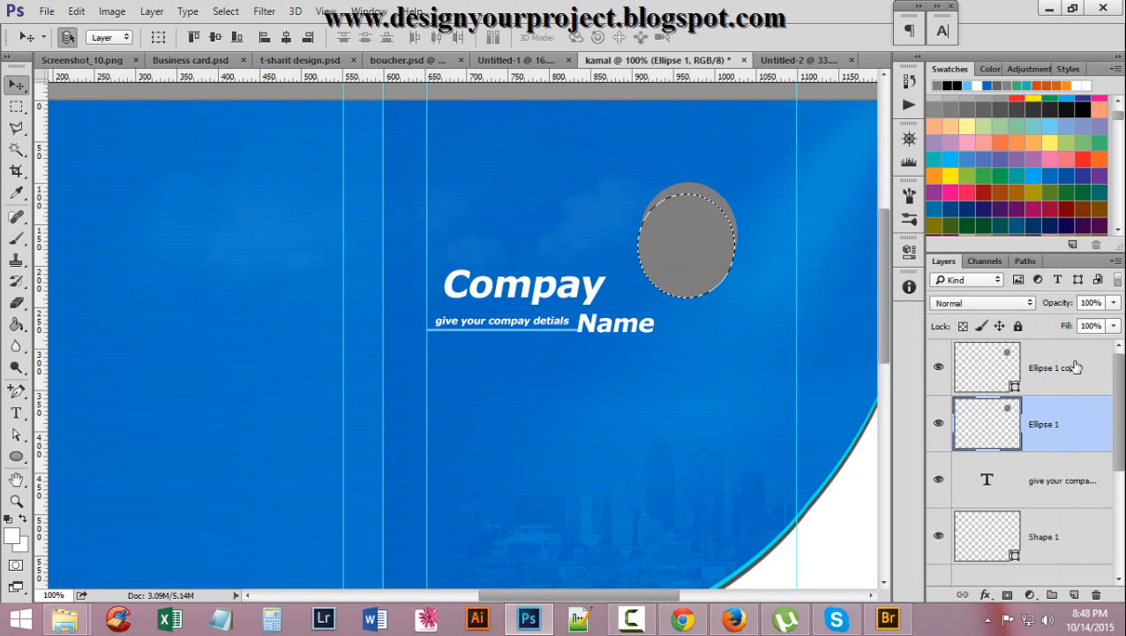
right_click(1103, 367)
left_click(851, 311)
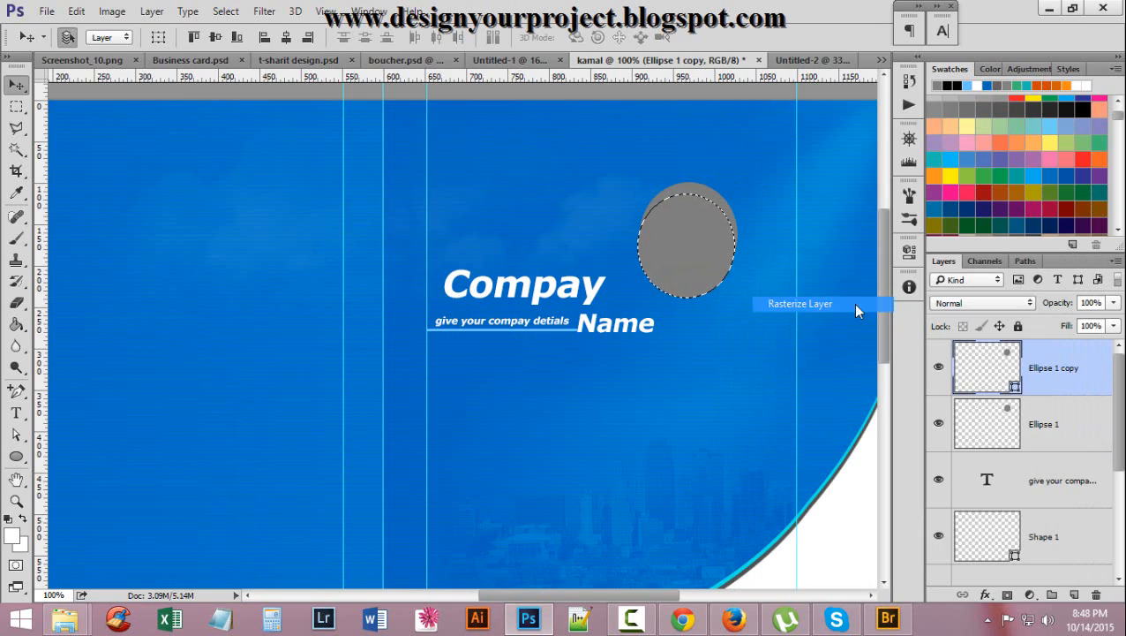
Try clearing the selected area from Ellipse 1 and from Ellipse 1 copy
left_click(1009, 409)
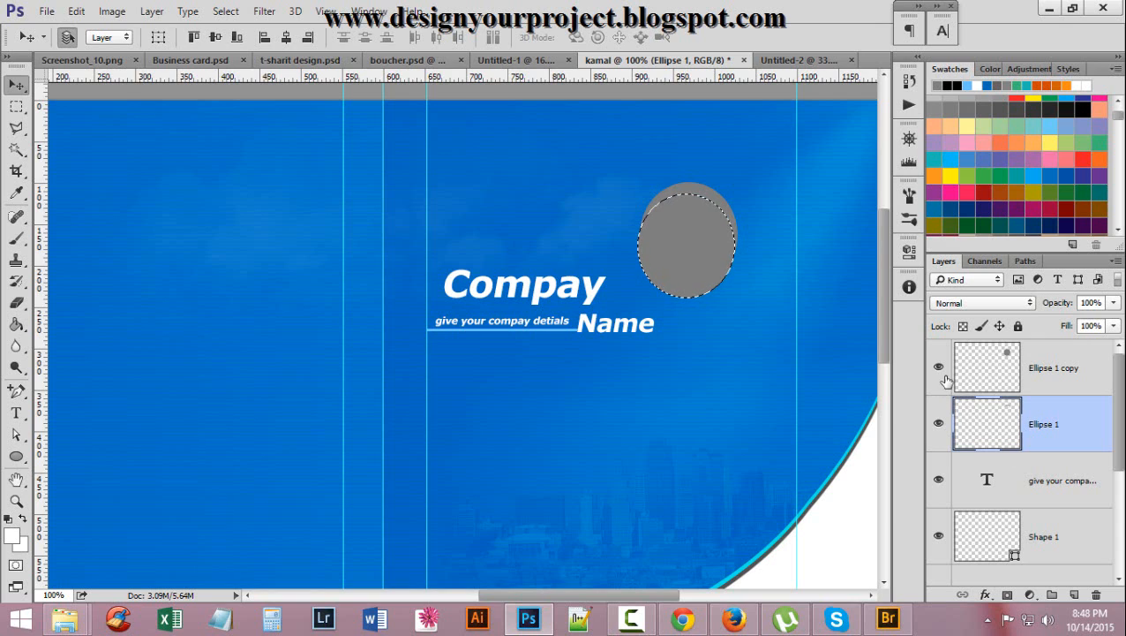
left_click(998, 374)
key("Delete")
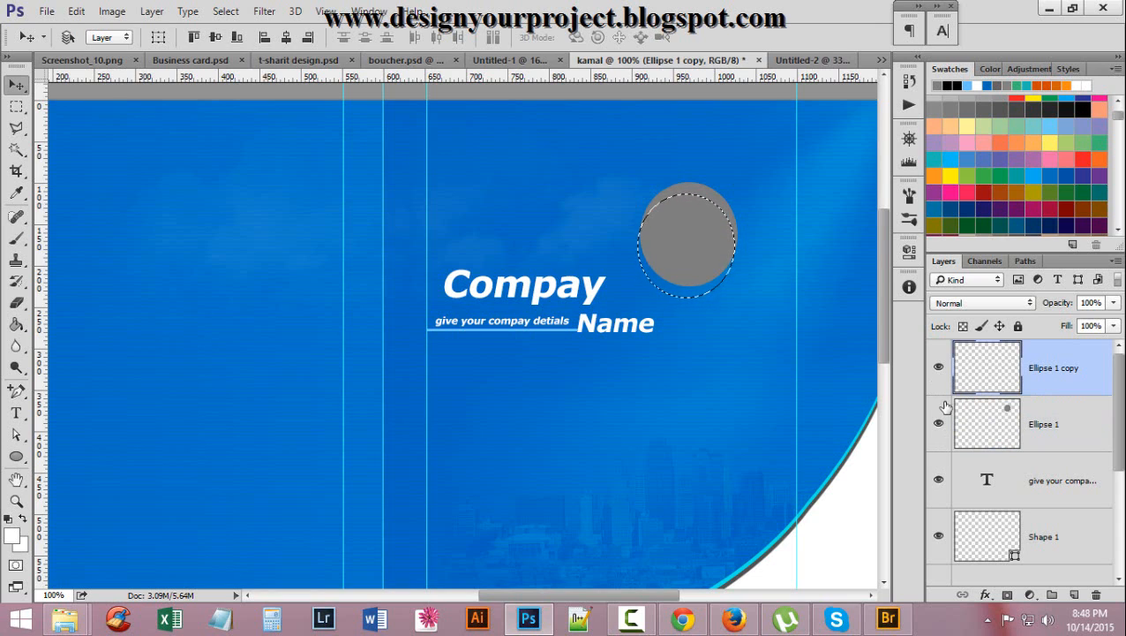
key("ctrl+d")
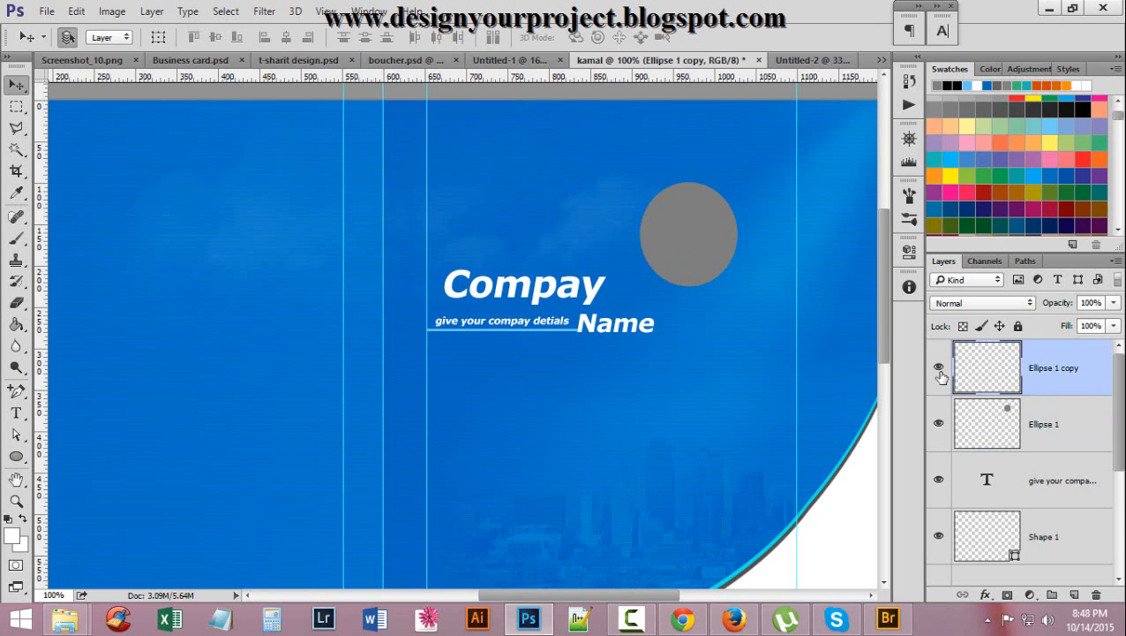
Cut the offset copy's outline out of Ellipse 1 to form a crescent, deselect, and hide Ellipse 1 copy
left_click(977, 408, "ctrl")
left_click(993, 406)
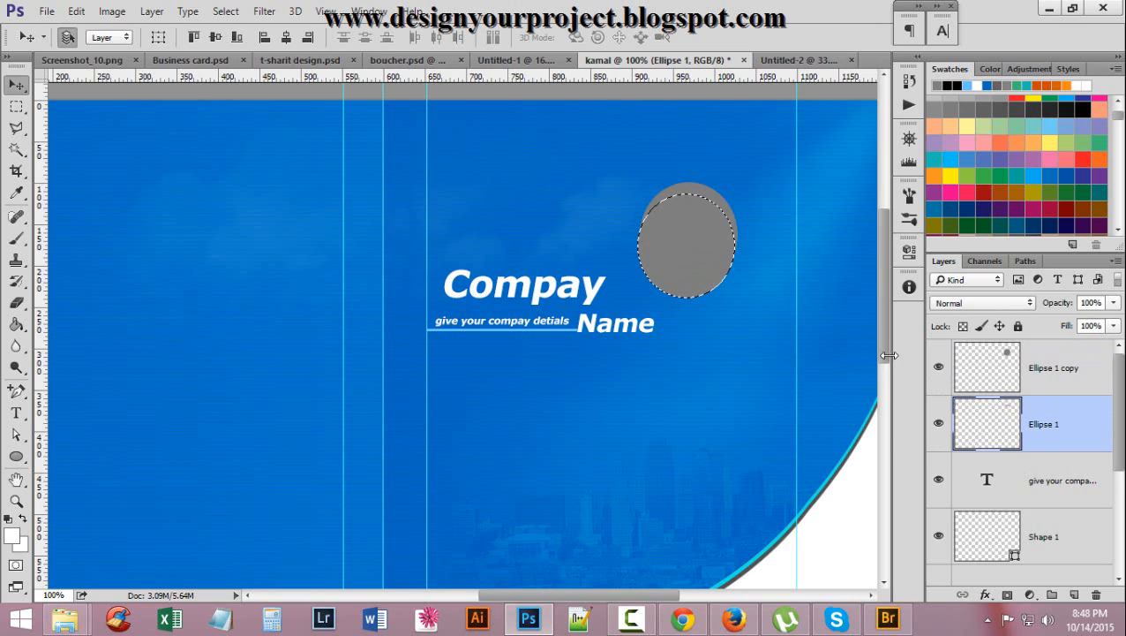
key("ctrl+d")
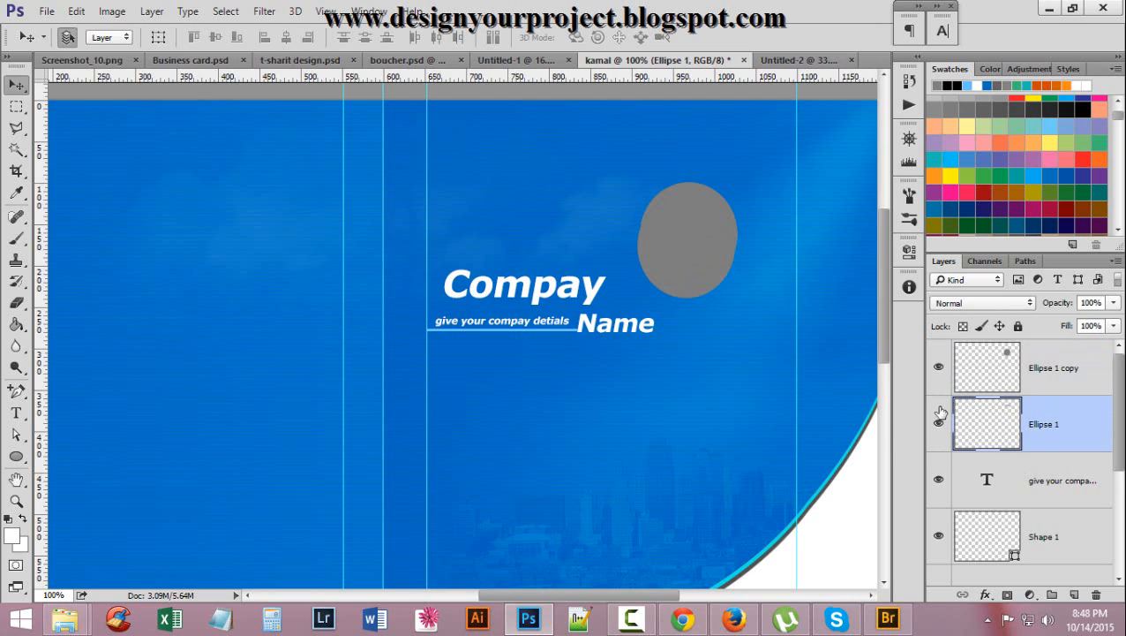
left_click(939, 369)
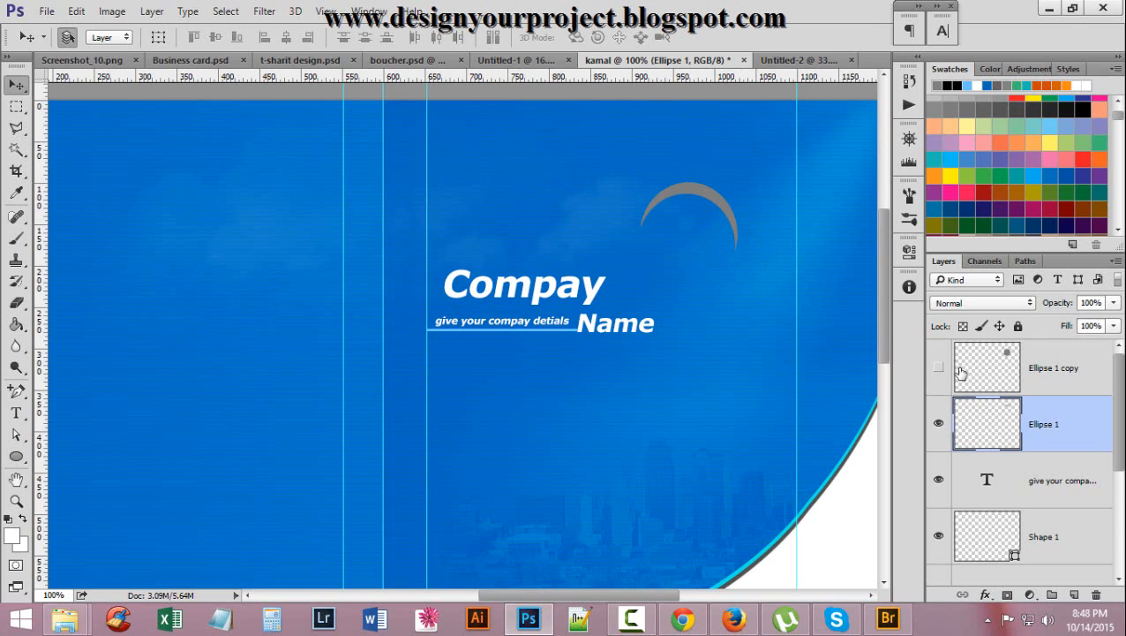
Duplicate the grey crescent and squash the duplicate vertically to 74.42% height, centred at X 969 px, Y 133 px
key("ctrl+j")
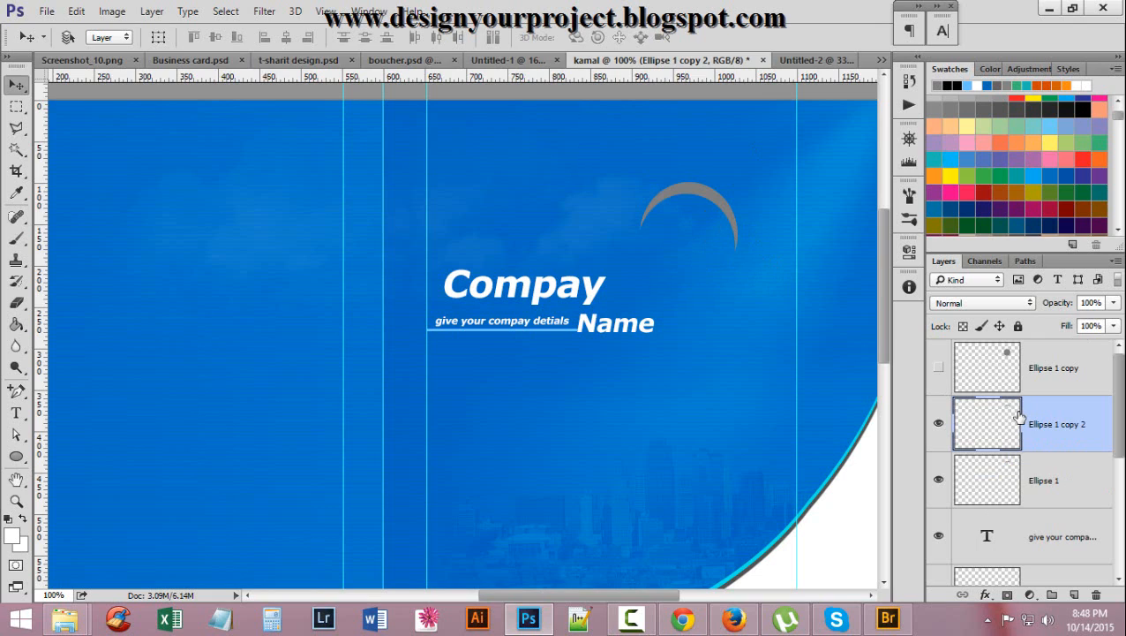
key("ctrl+t")
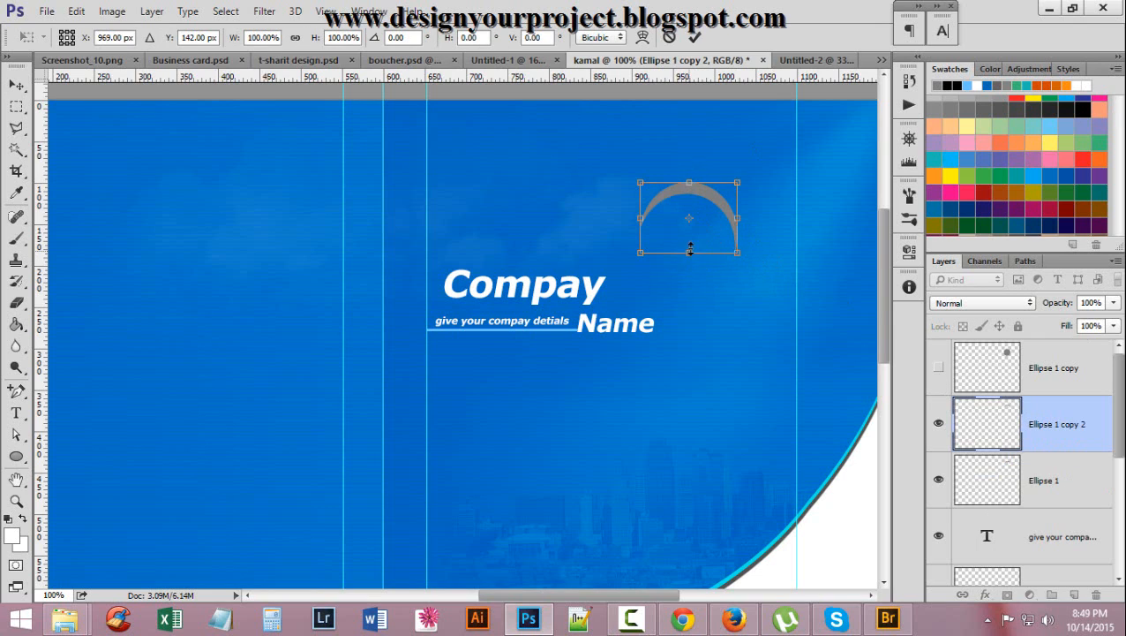
left_click_drag(689, 251, 691, 235)
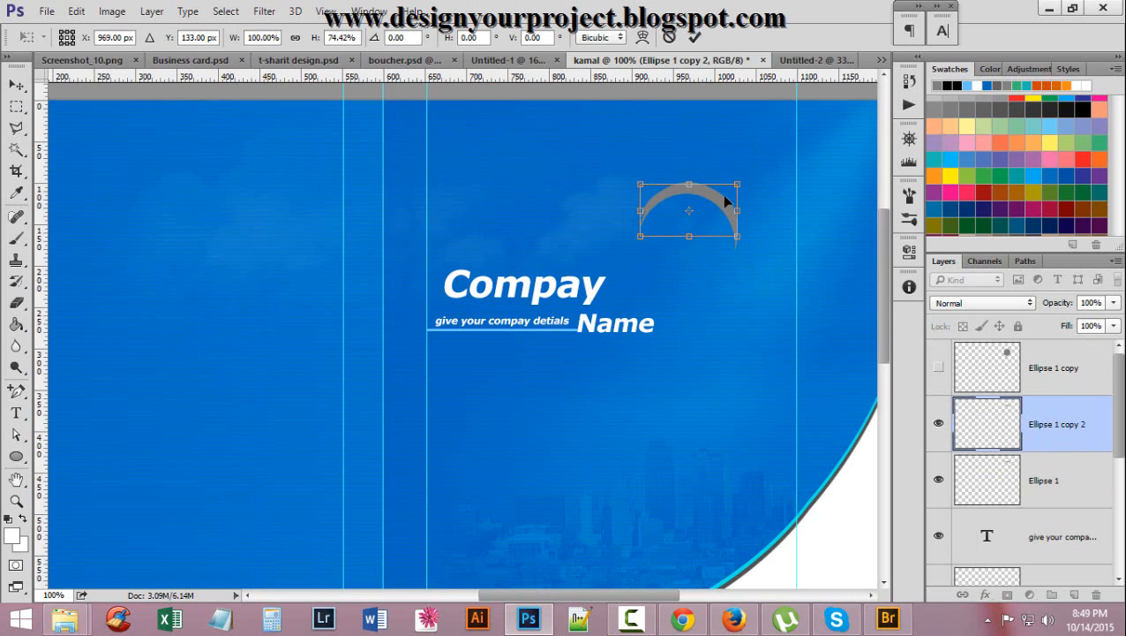
left_click(725, 187, "ctrl")
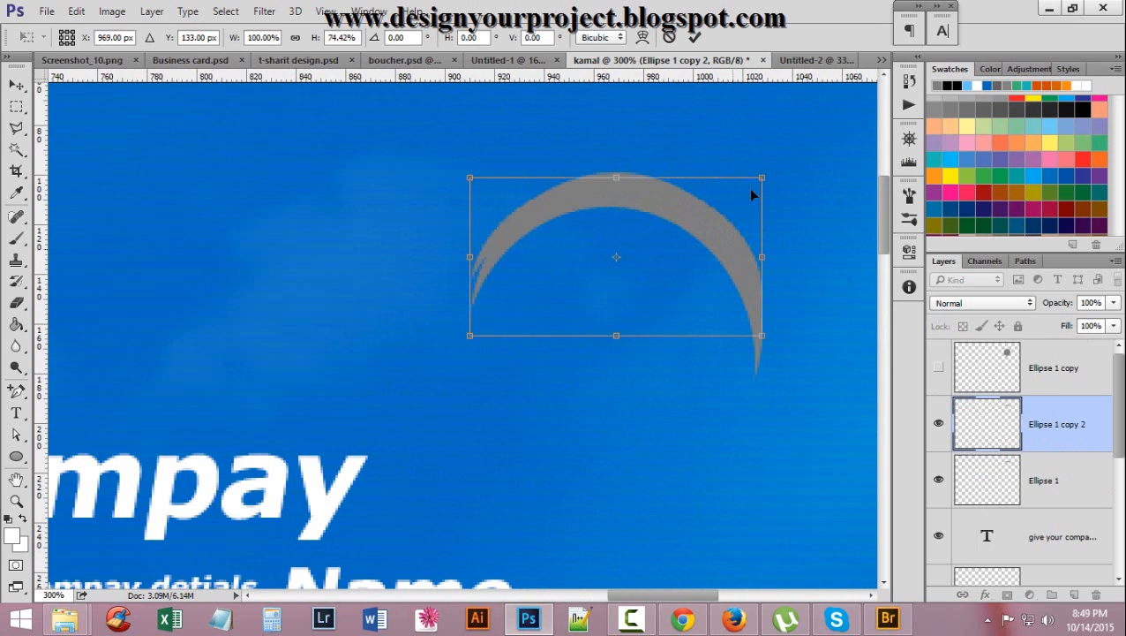
left_click(694, 37)
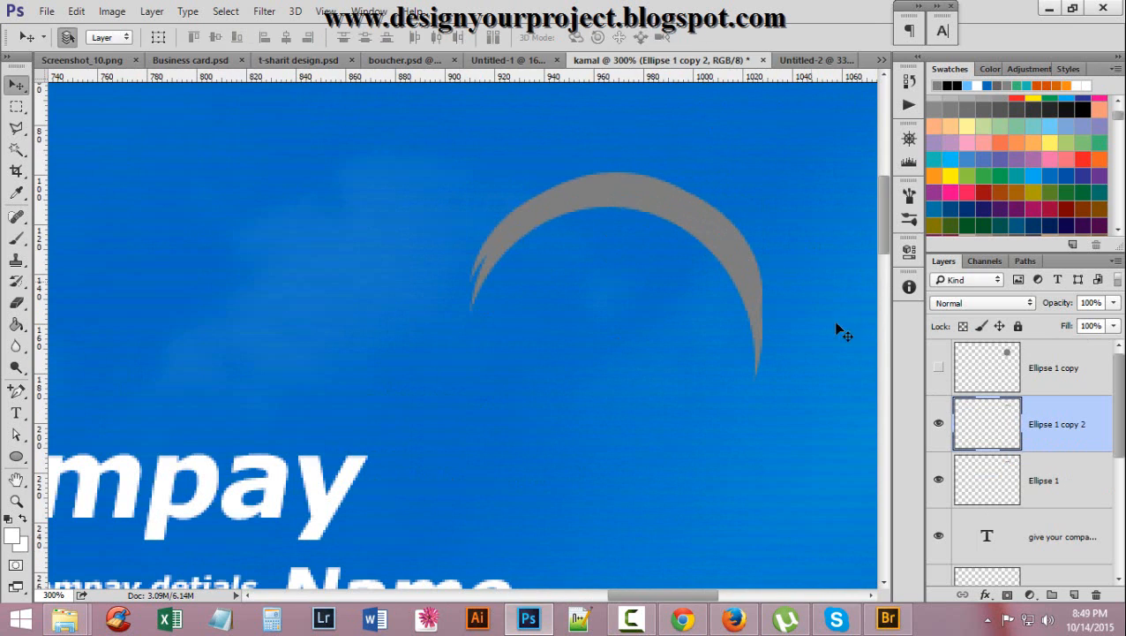
Load the original Ellipse 1 crescent as a selection and fill it with black (000000)
left_click(996, 430, "ctrl")
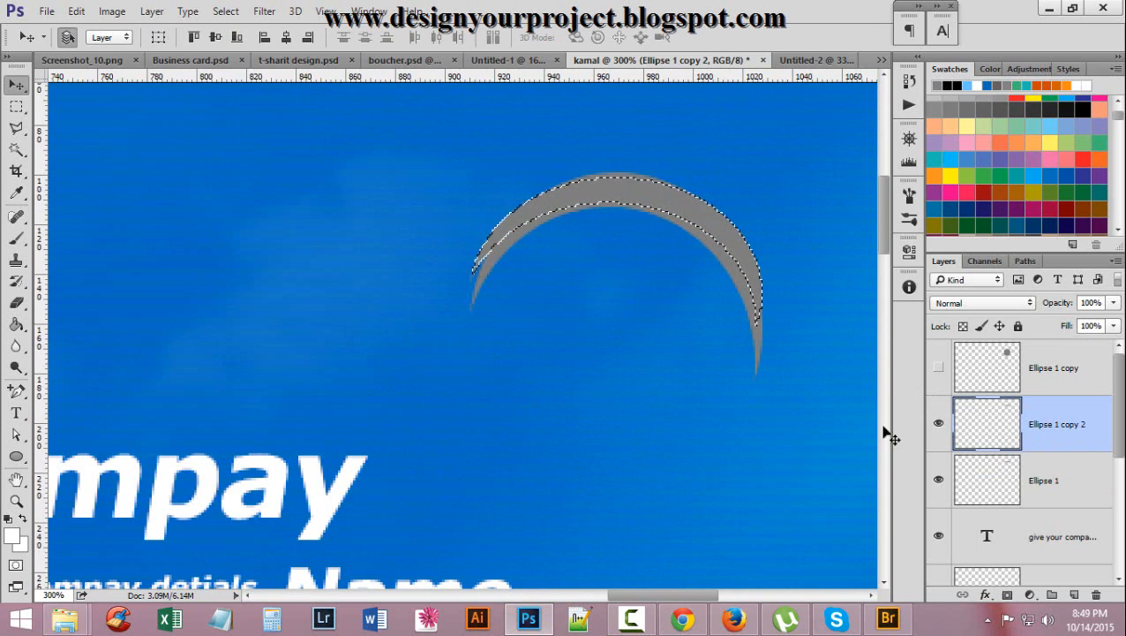
key("ctrl+d")
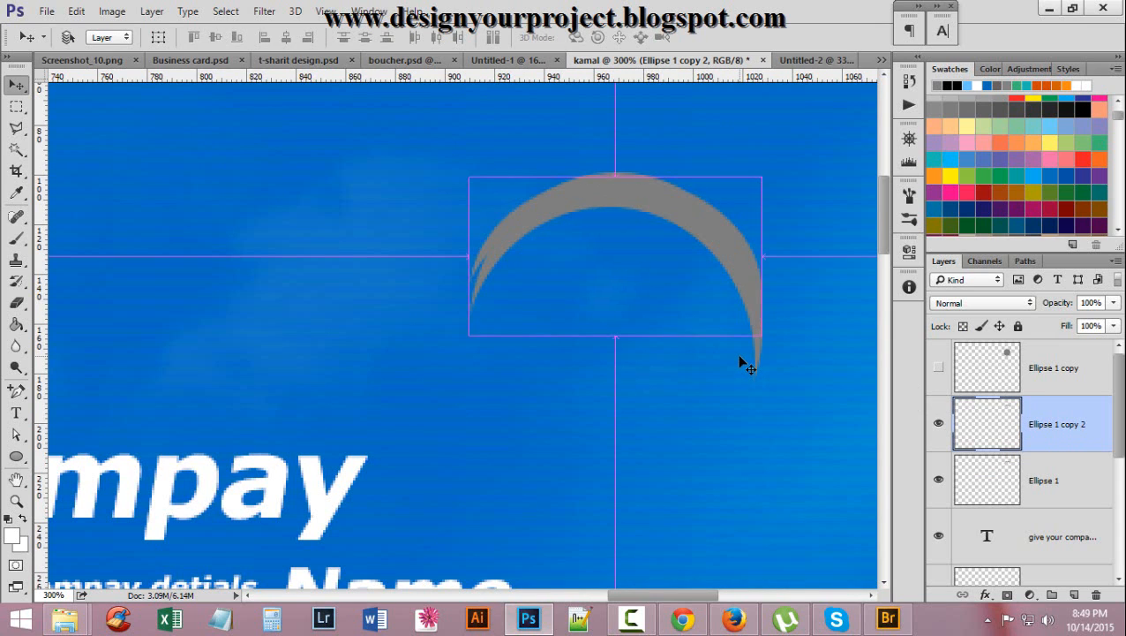
left_click(757, 357, "ctrl")
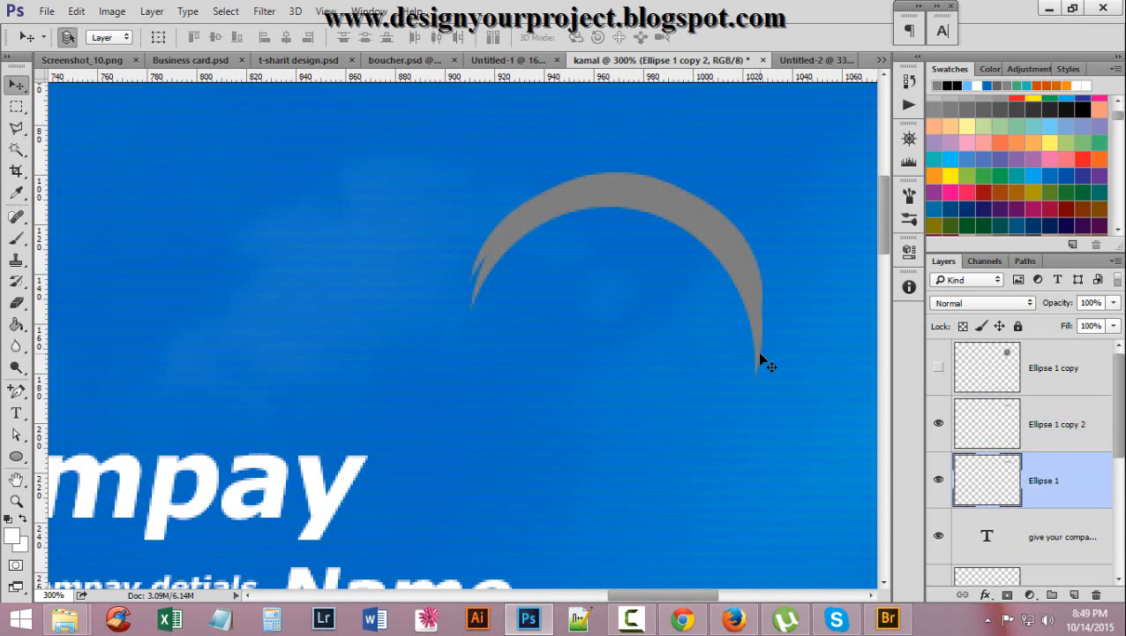
left_click(1008, 486, "ctrl")
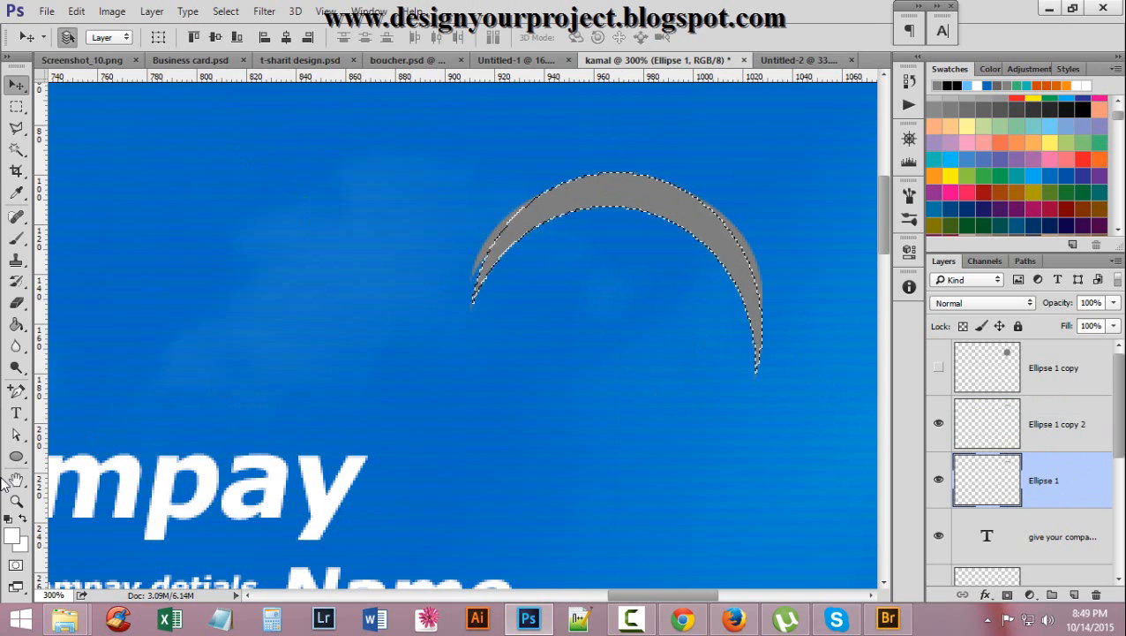
left_click(12, 535)
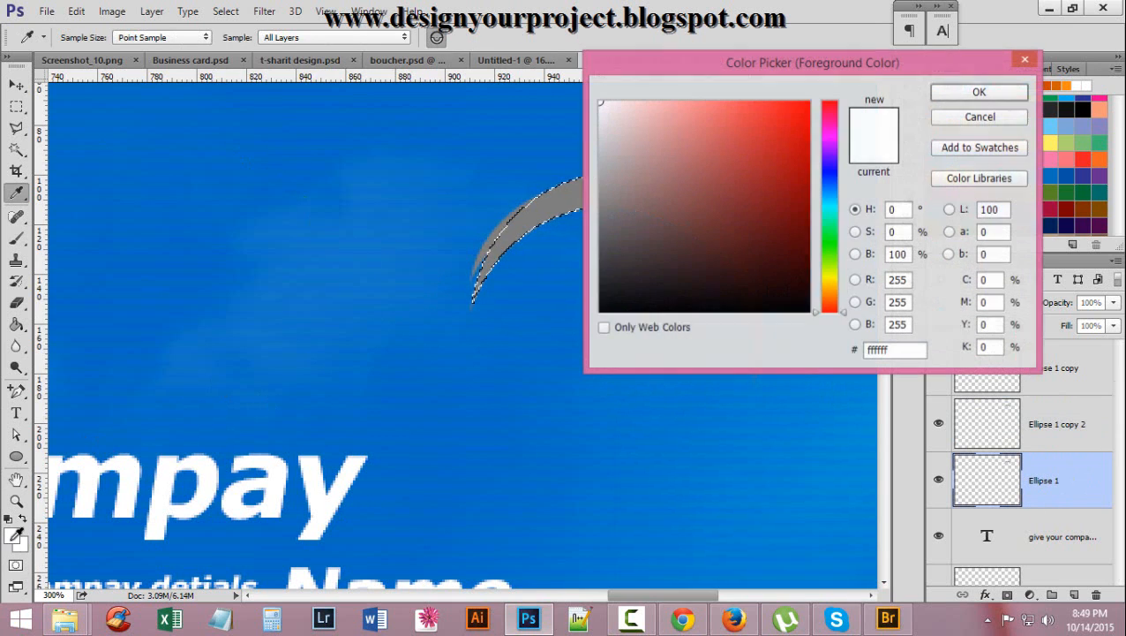
left_click(600, 312)
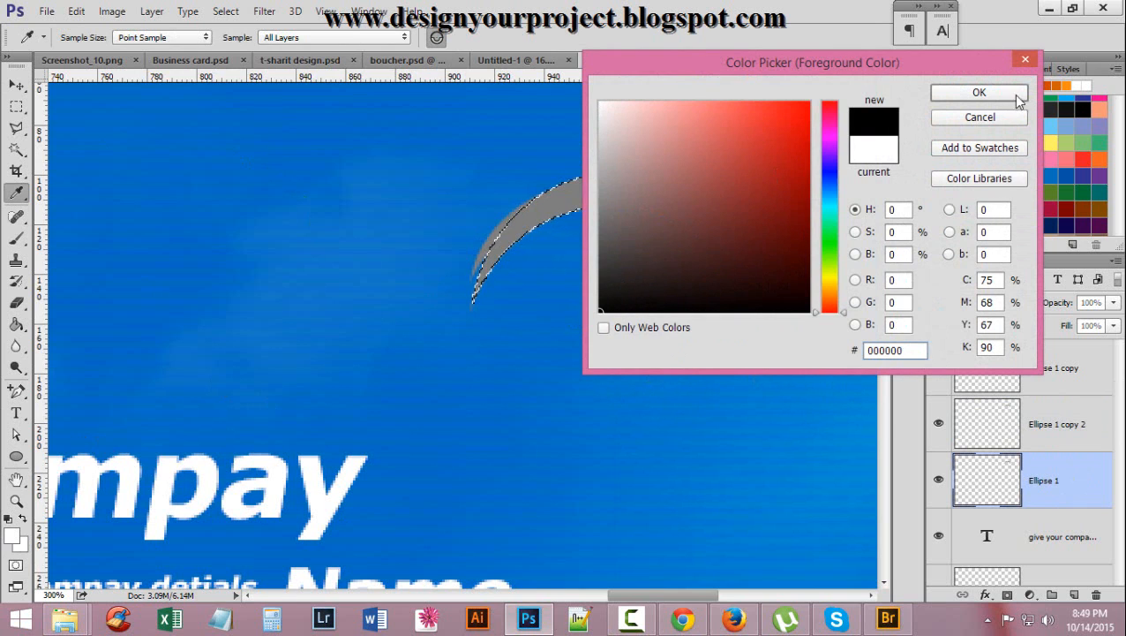
left_click(980, 93)
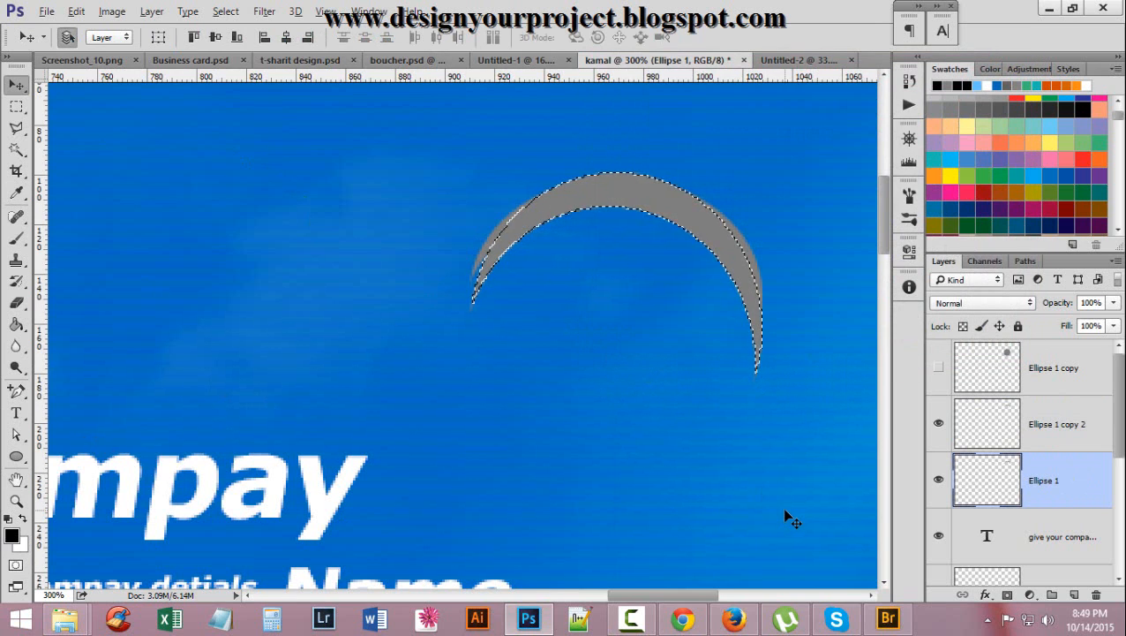
key("alt+BackSpace")
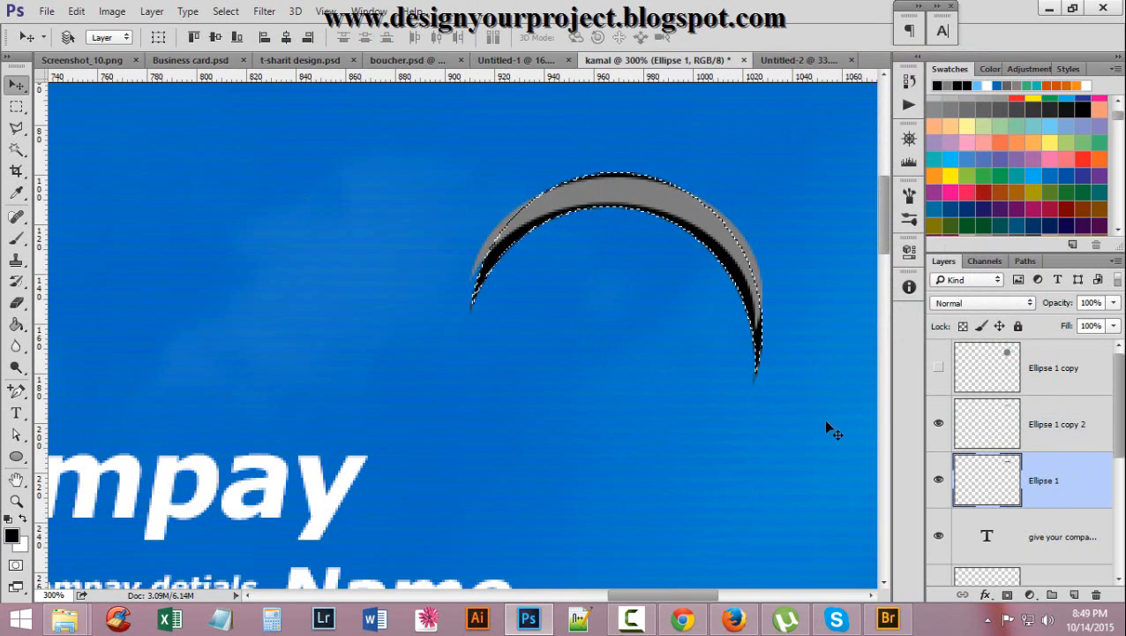
Mask the squashed grey crescent with the current selection so only the part inside the black crescent's outline shows
left_click(986, 422)
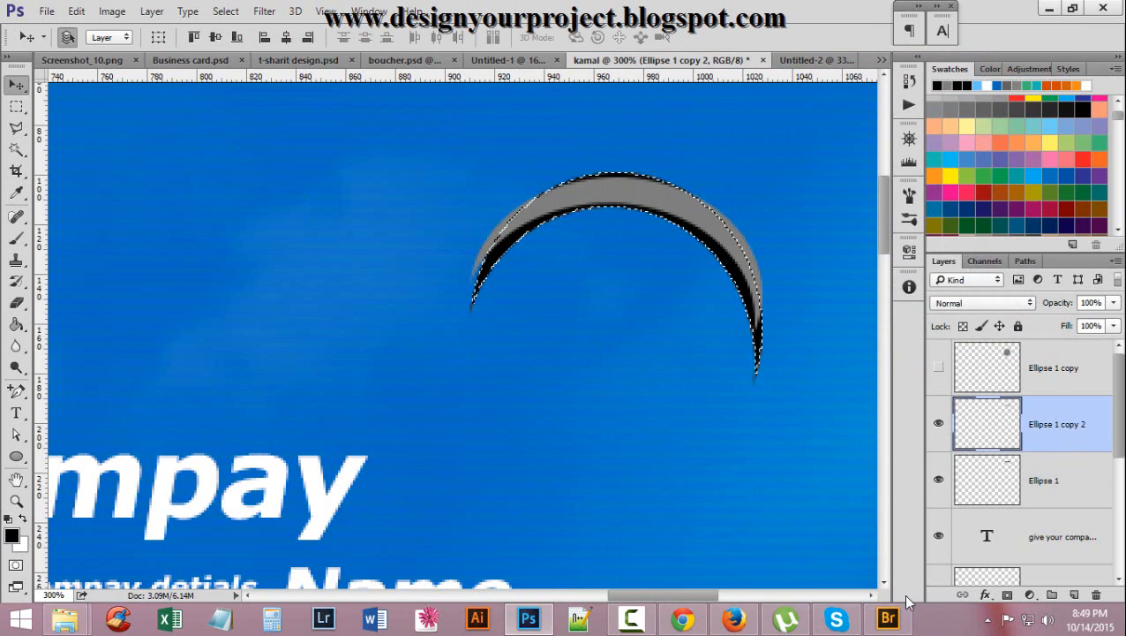
left_click(1007, 595)
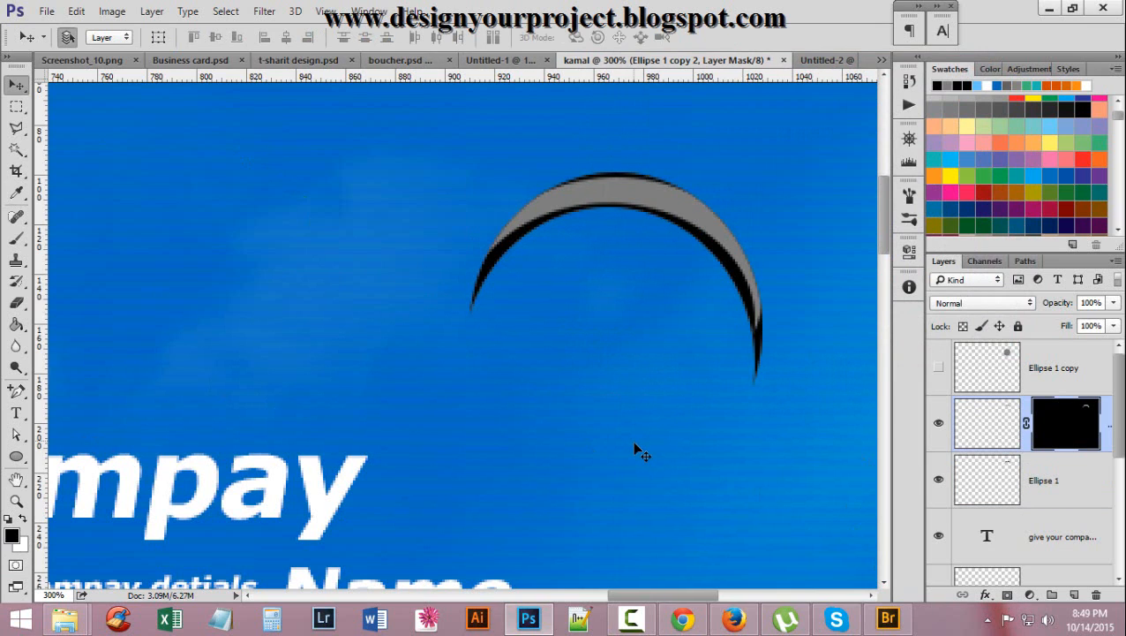
scroll(678, 276, "down", 2)
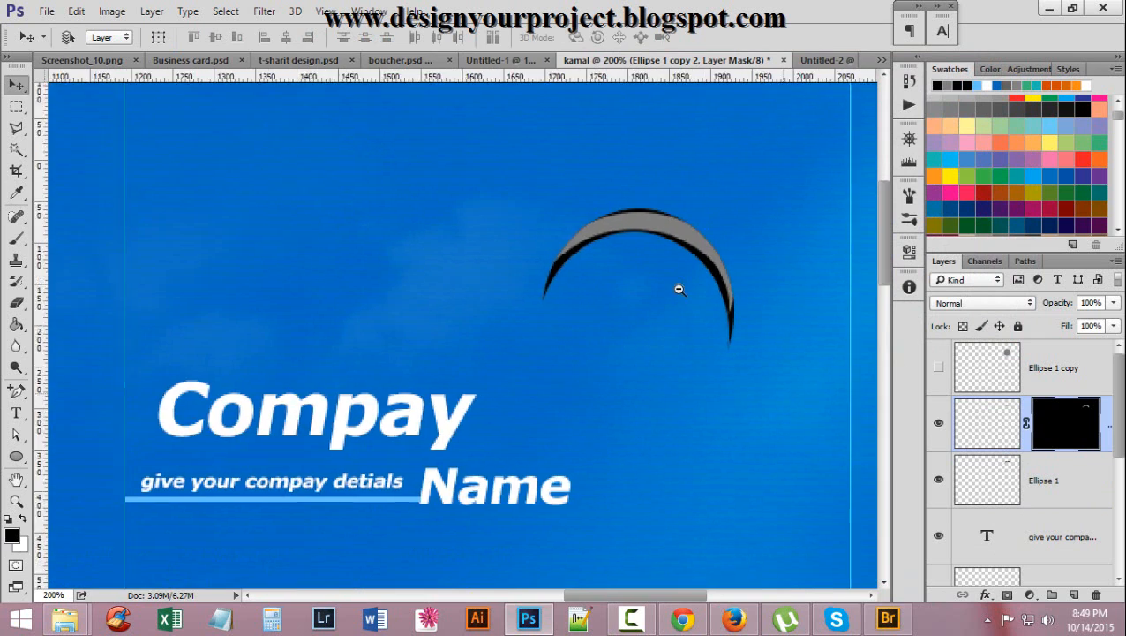
Fill the masked grey crescent's artwork with blue (0178c5) sampled from the cover background, and deselect
left_click(986, 424)
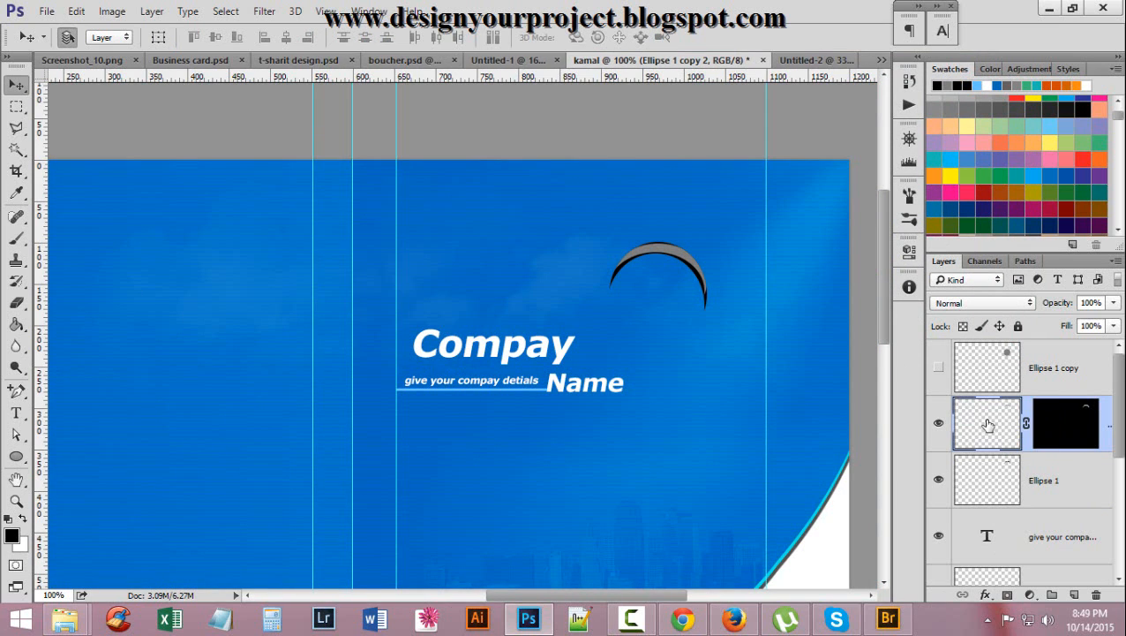
left_click(987, 425, "ctrl")
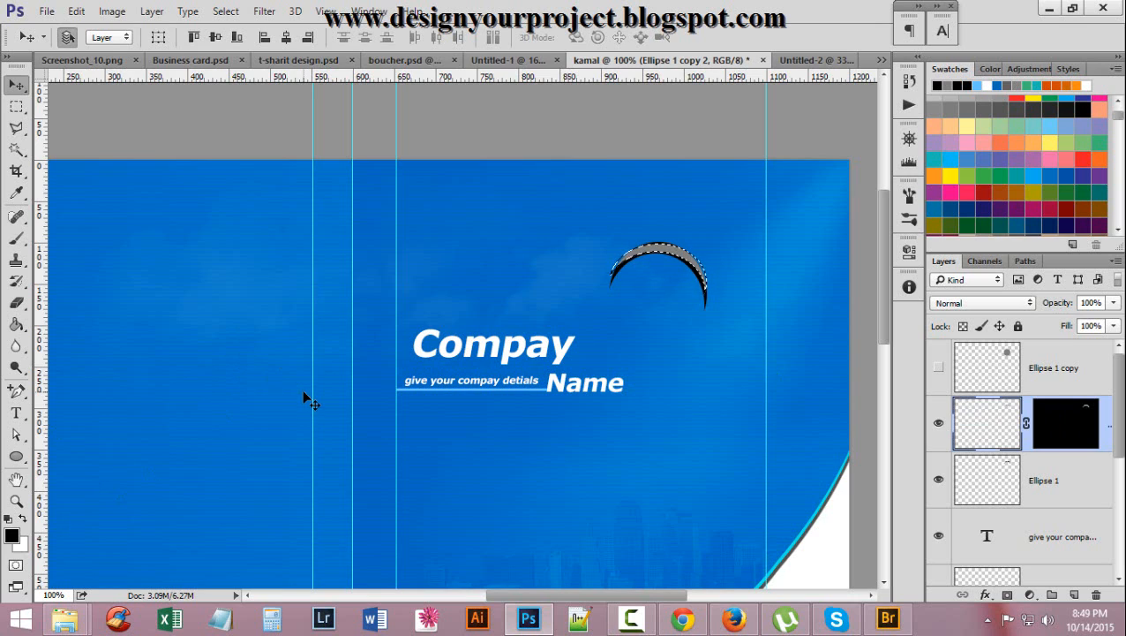
key("i")
left_click(259, 362)
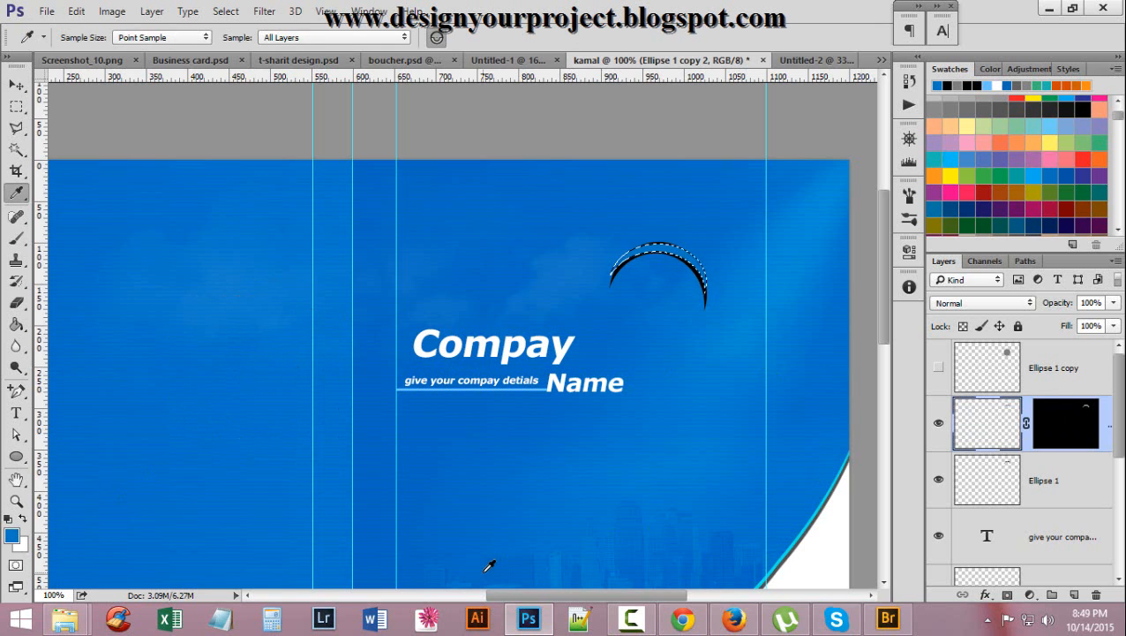
key("ctrl+d")
left_click(674, 233, "ctrl")
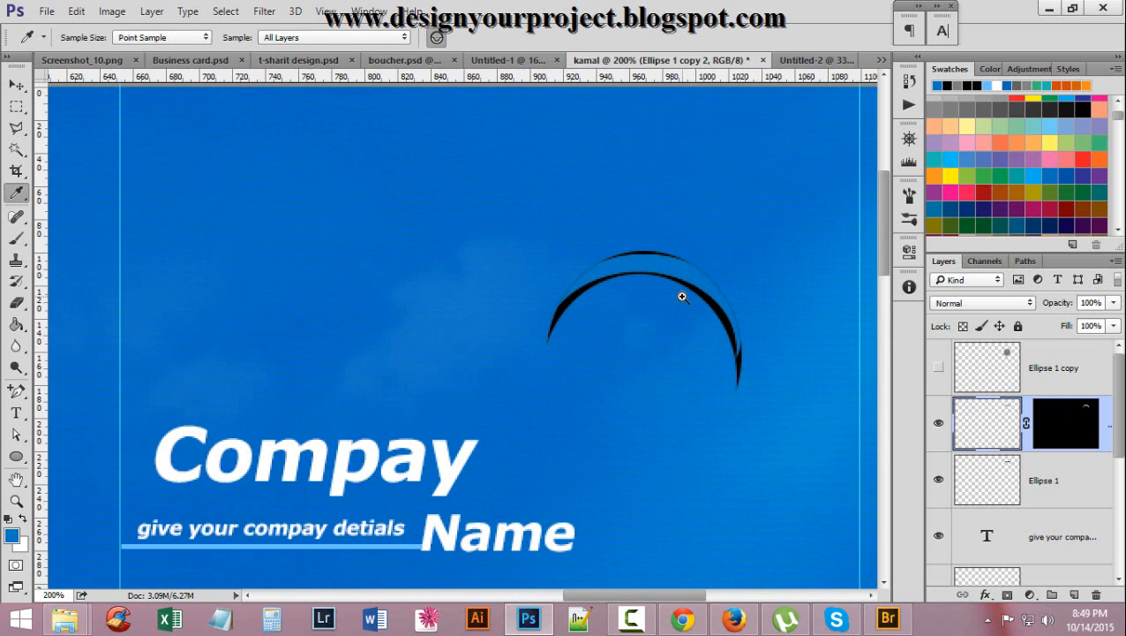
Fill the squashed crescent's artwork with white (ffffff) within its own outline, and deselect
left_click(1000, 424, "ctrl")
left_click(12, 535)
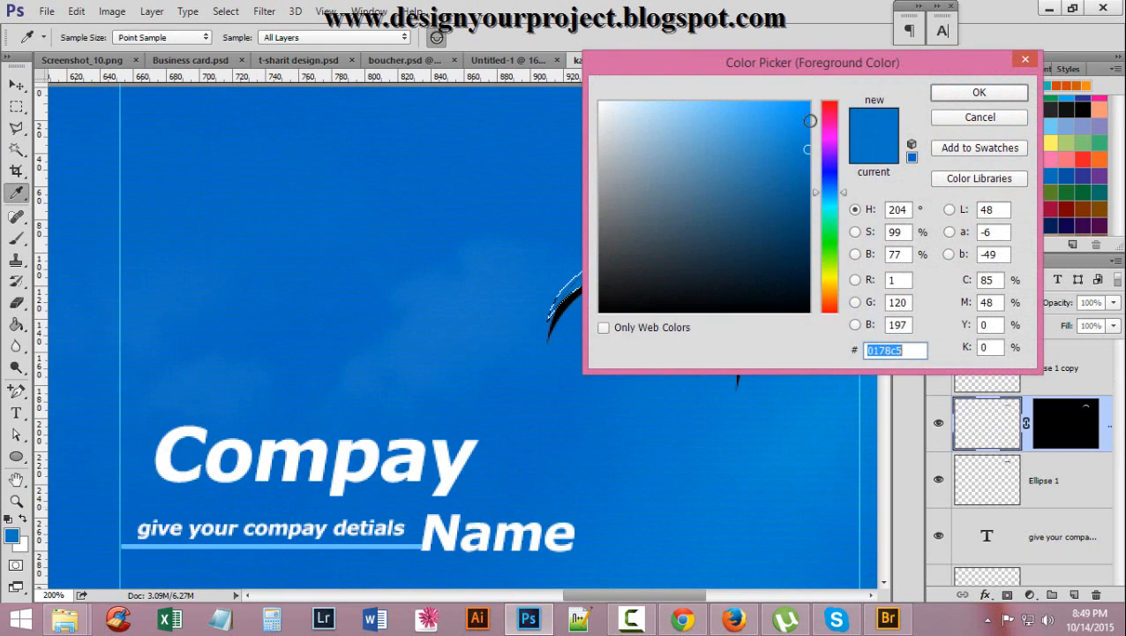
mouse_move(809, 120)
left_mouse_down()
mouse_move(729, 116)
mouse_move(702, 96)
mouse_move(681, 118)
mouse_move(599, 100)
left_mouse_up()
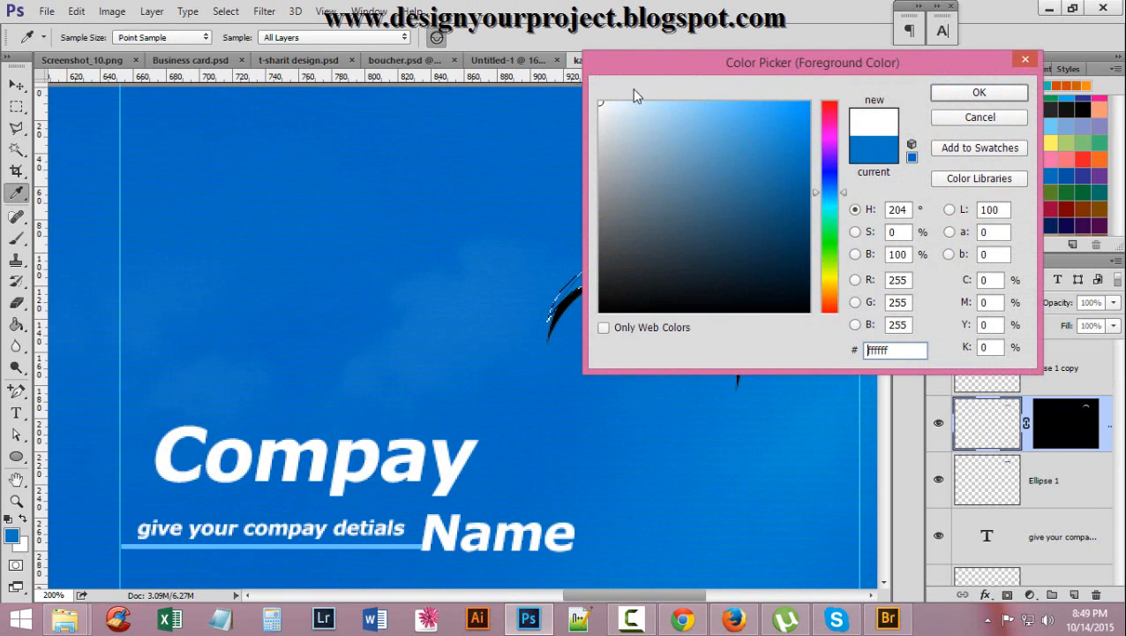
left_click(979, 92)
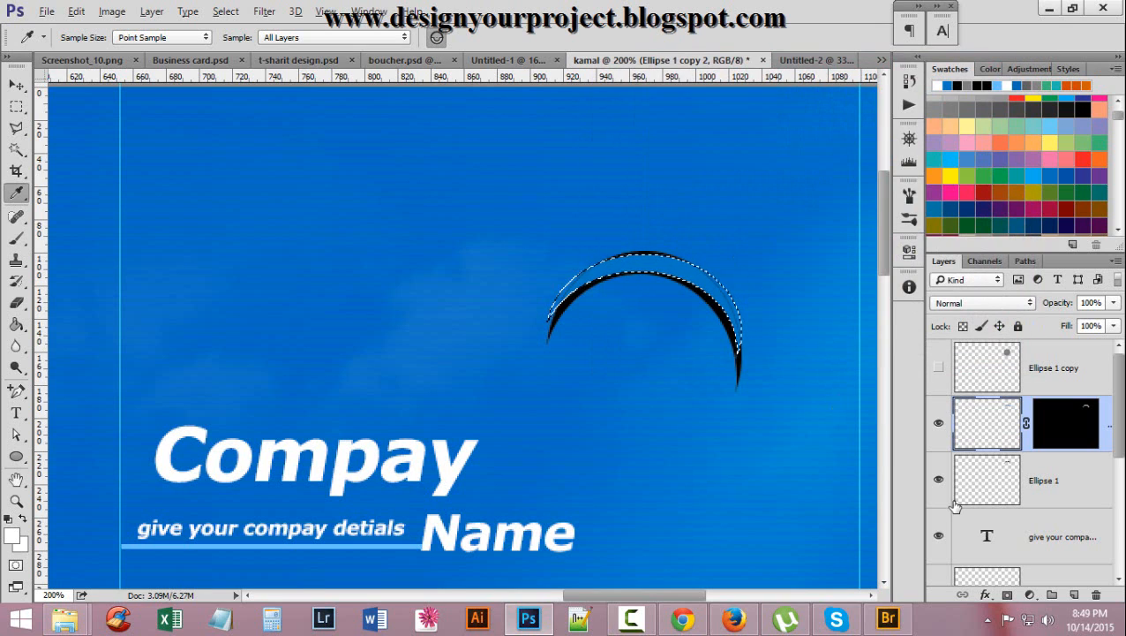
key("alt+BackSpace")
key("ctrl+d")
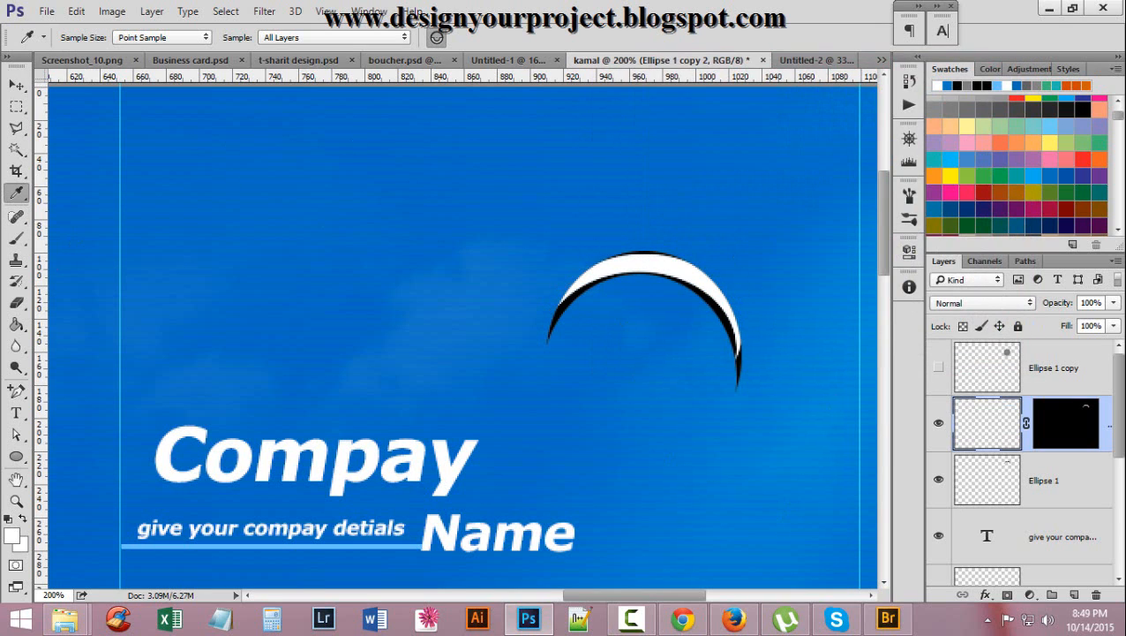
Rotate the white and black crescents together by 37.23° and place them around the upper-right end of the company title
left_click(16, 85)
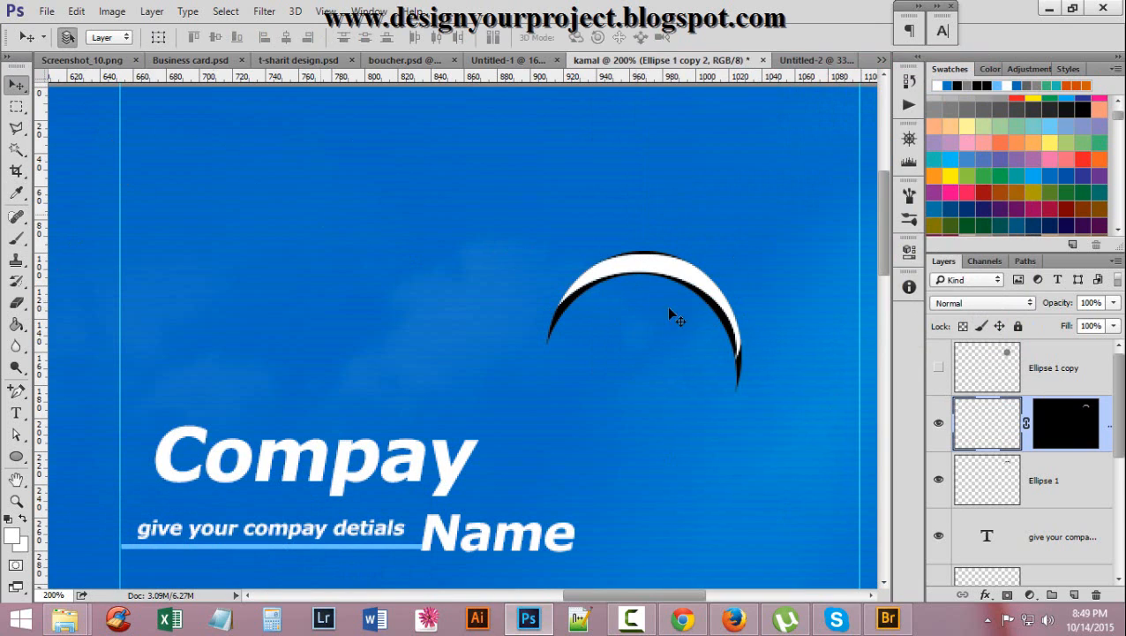
left_click(1044, 472, "shift")
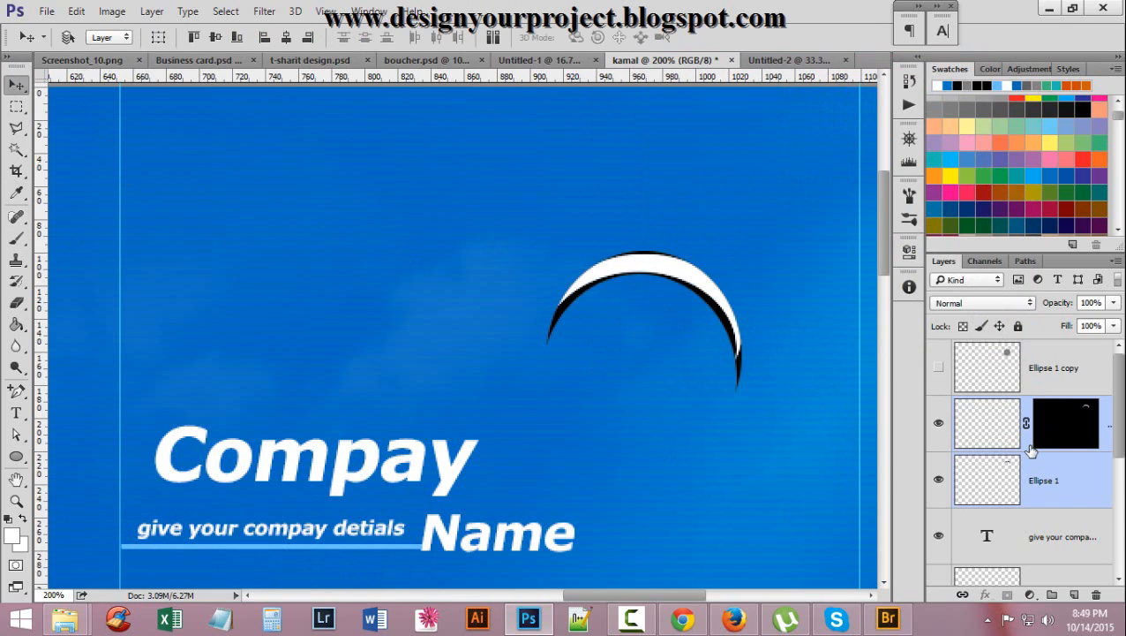
key("ctrl+t")
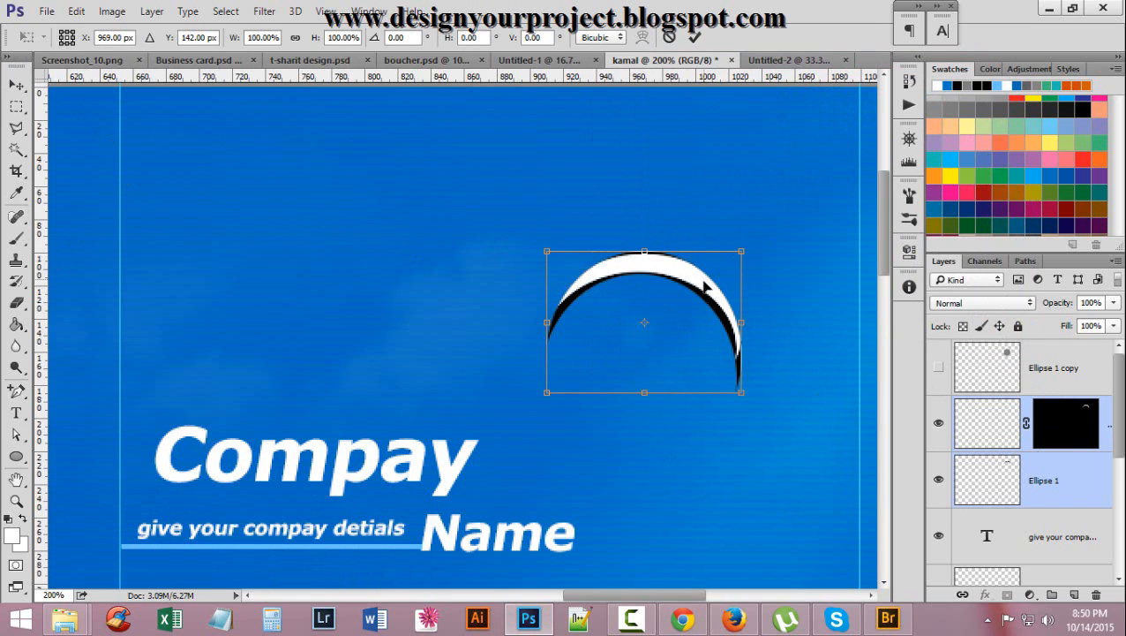
left_click_drag(706, 287, 676, 349)
left_click_drag(754, 324, 752, 412)
left_click_drag(687, 376, 671, 422)
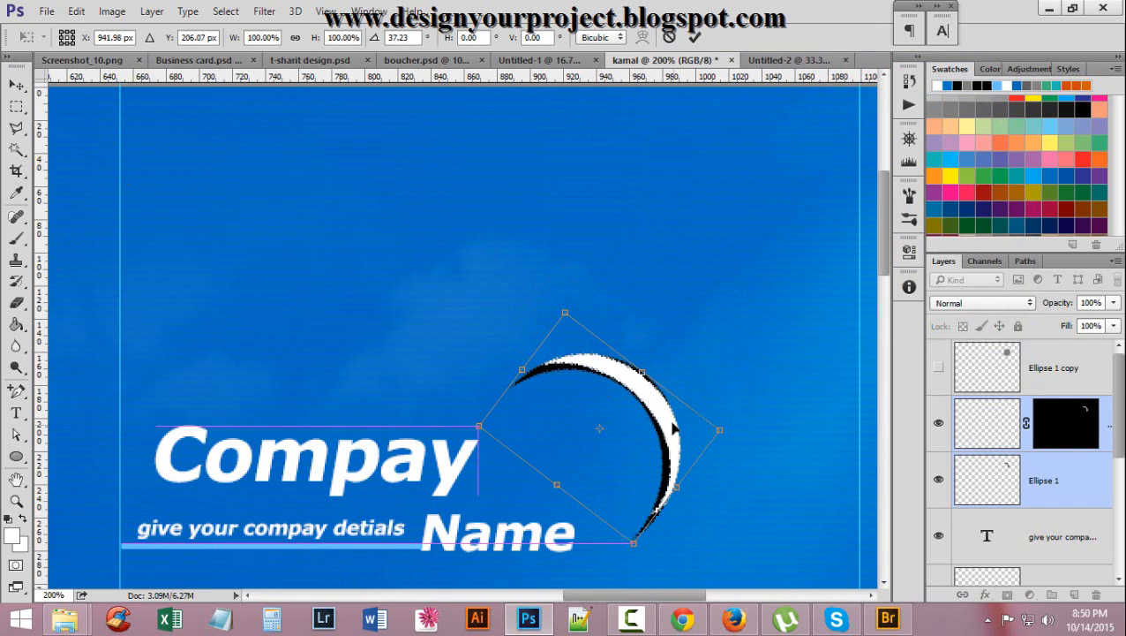
left_click(724, 353, "alt")
left_click(724, 353, "alt")
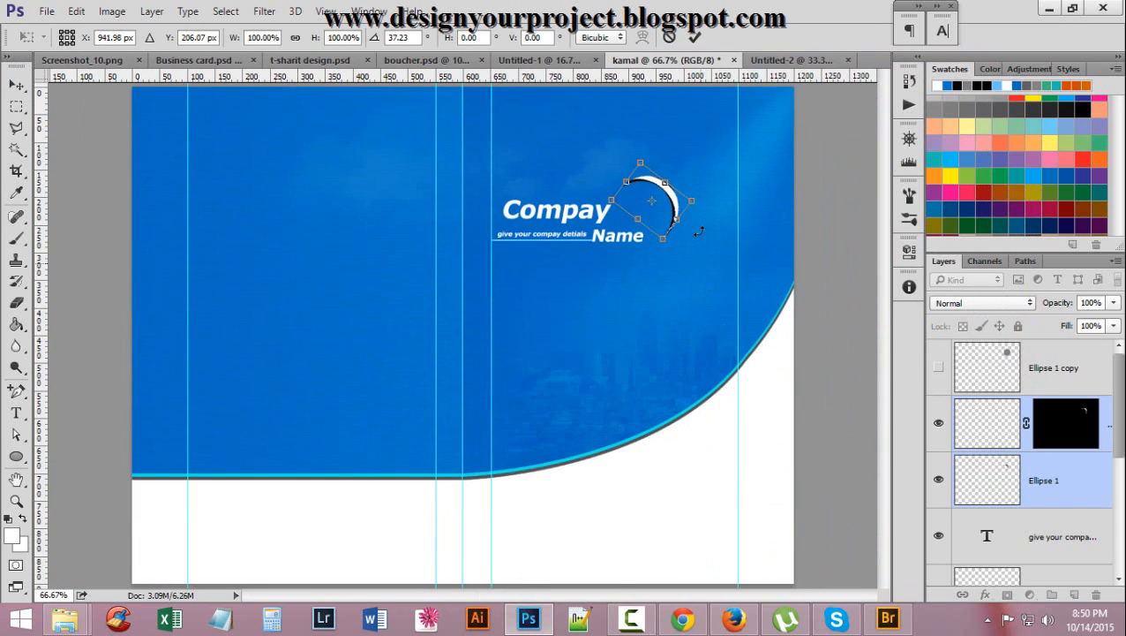
left_click_drag(678, 209, 665, 219)
left_click(694, 38)
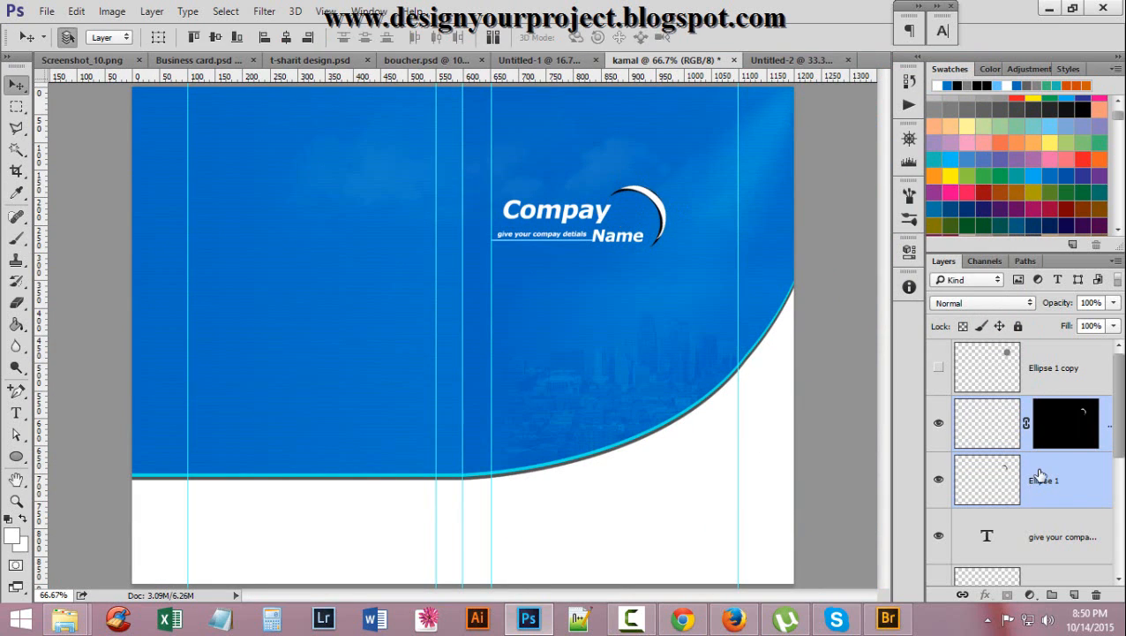
Move the whole front-cover logo, with both crescents, tagline, line and title text, to X 873.5 px, Y 223.5 px
scroll(1064, 479, "down", 2)
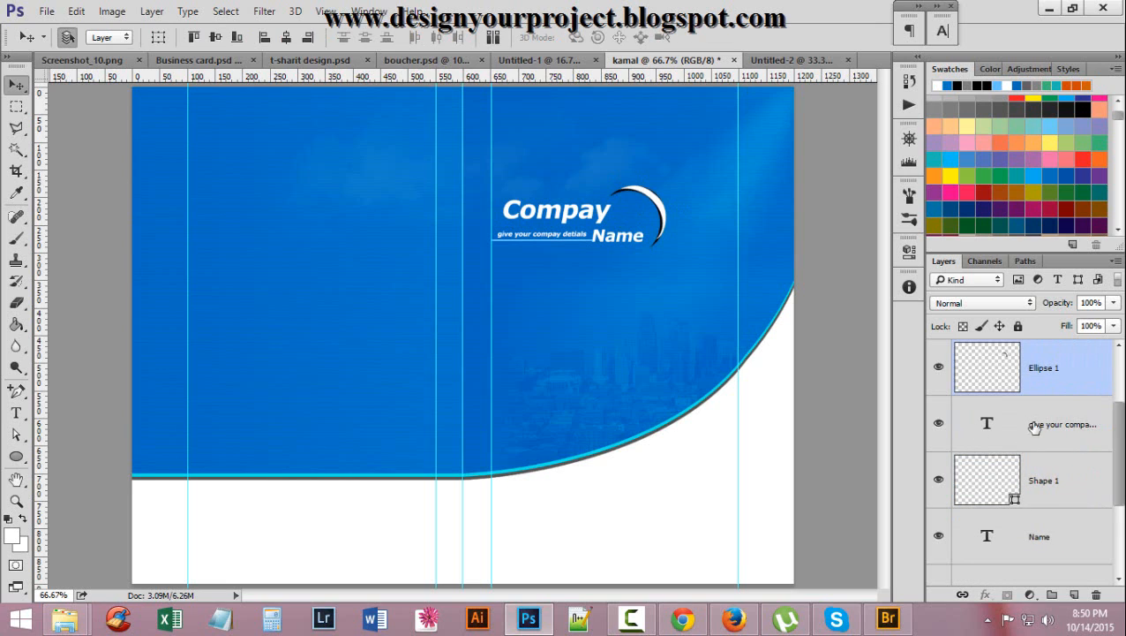
scroll(1034, 427, "up", 2)
scroll(1077, 463, "down", 1)
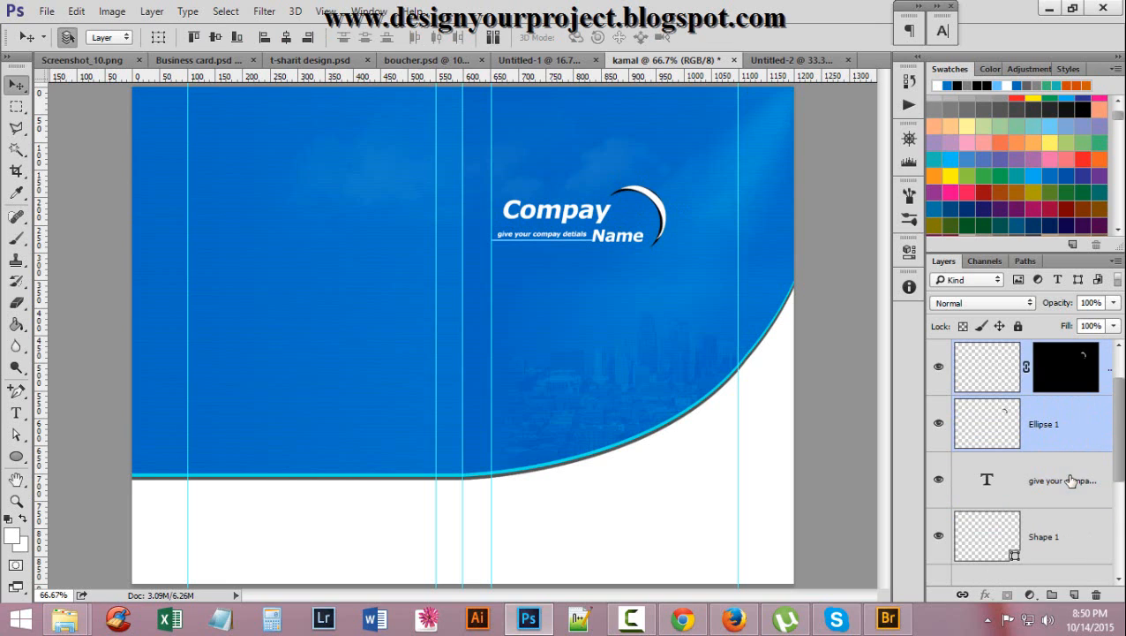
scroll(1068, 540, "down", 1)
scroll(1069, 535, "down", 2)
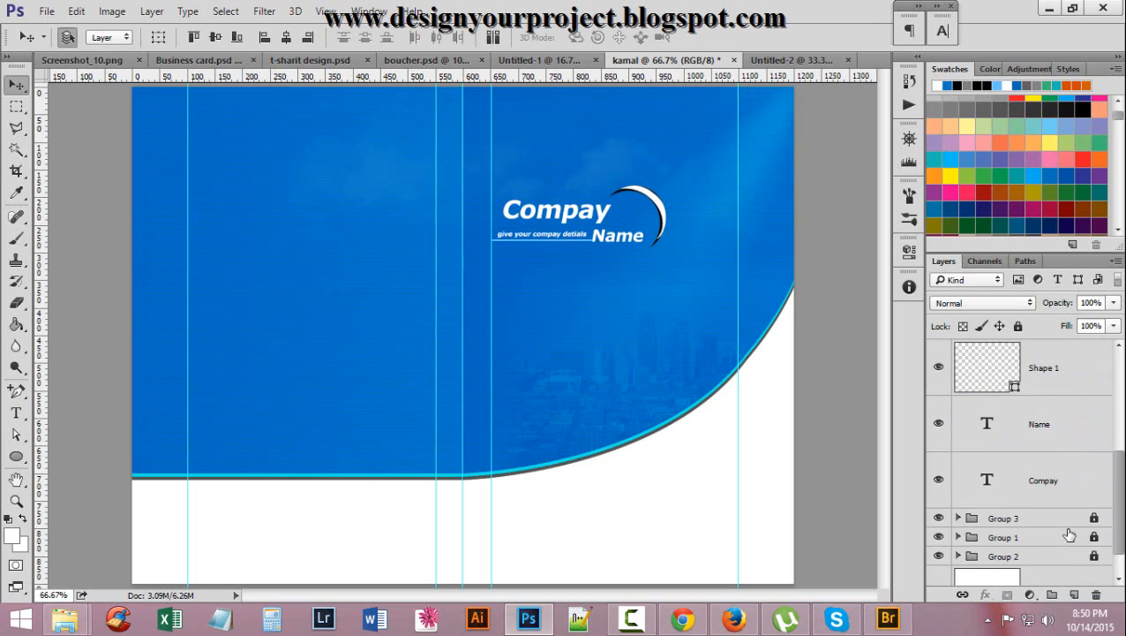
left_click(1065, 483, "shift")
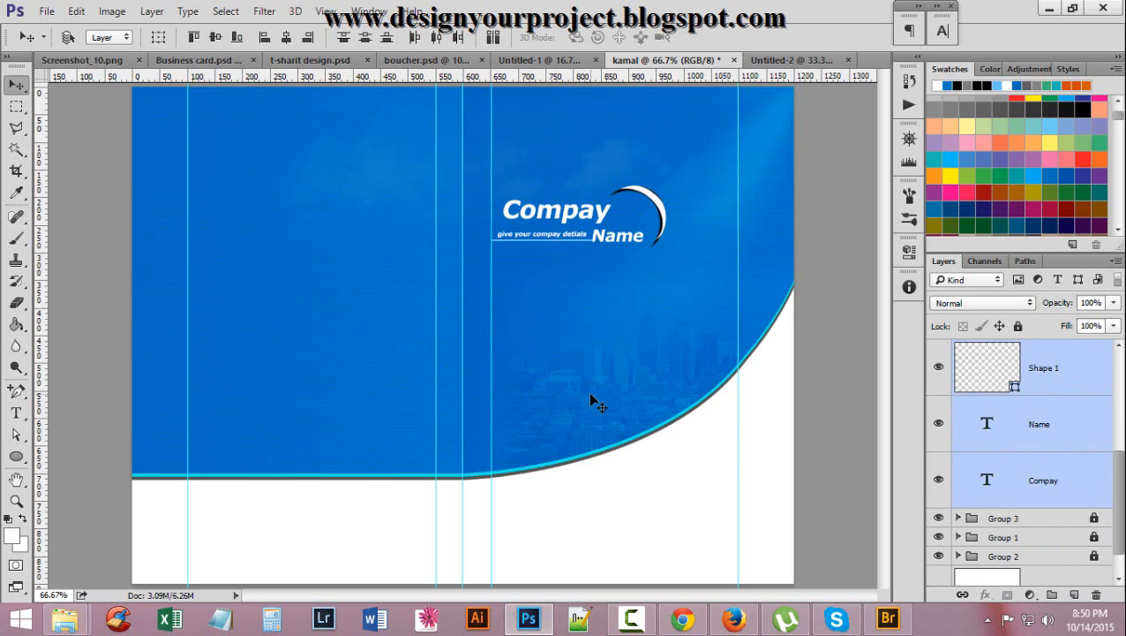
key("ctrl+t")
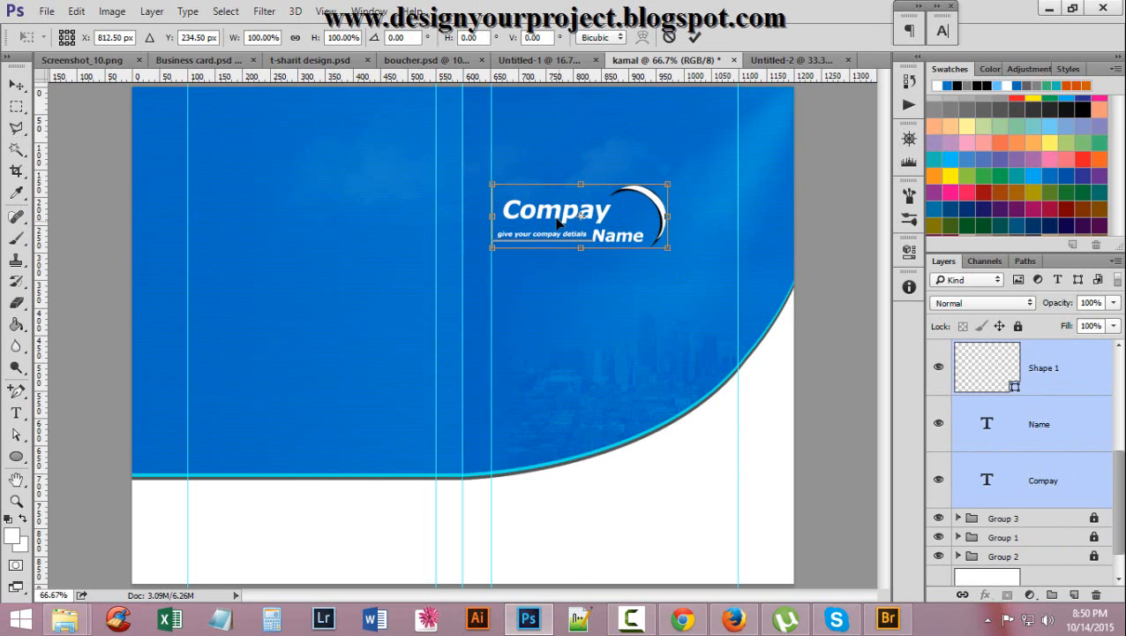
left_click_drag(558, 228, 588, 214)
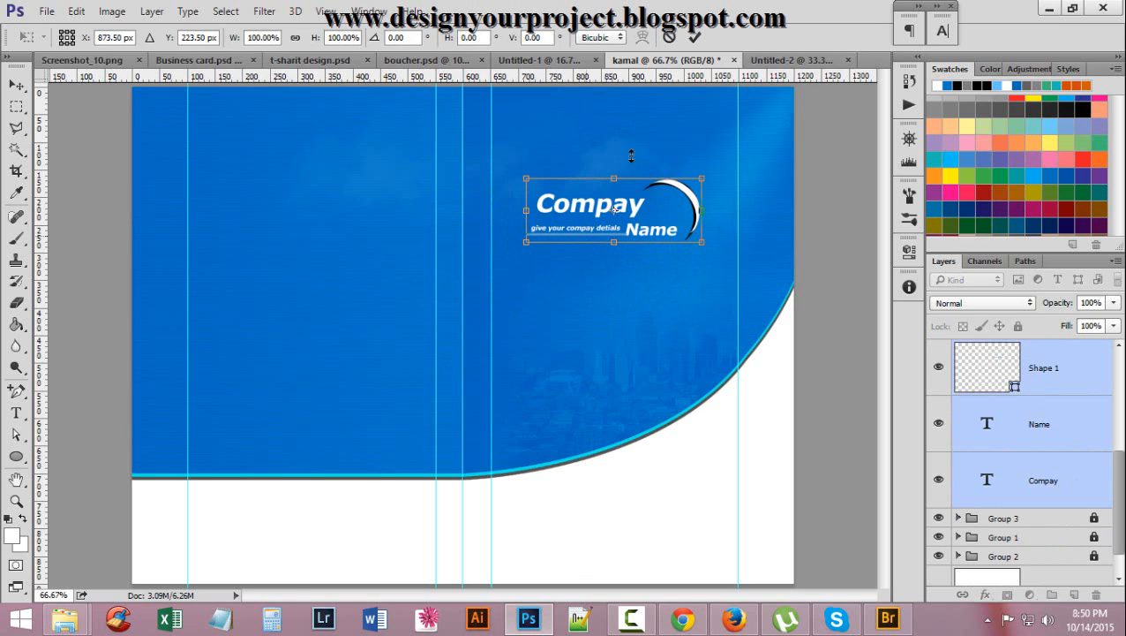
left_click(695, 38)
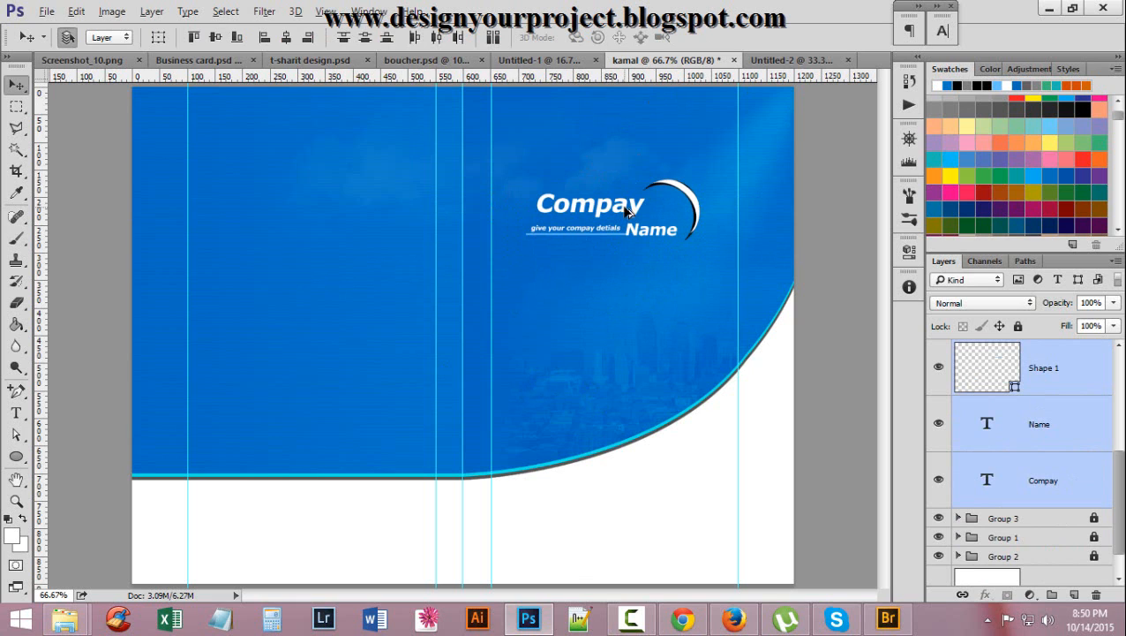
Duplicate the logo onto the lower back cover and scale the copy to about 79%, centred at X 299.5 px, Y 613.5 px
left_click_drag(628, 209, 311, 426)
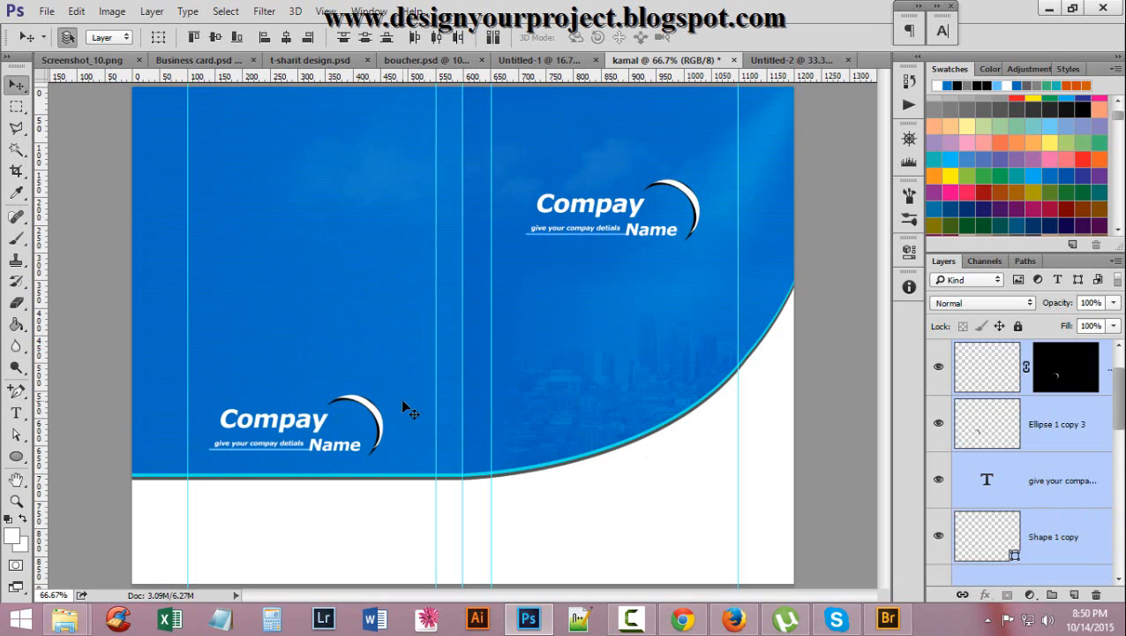
key("ctrl+t")
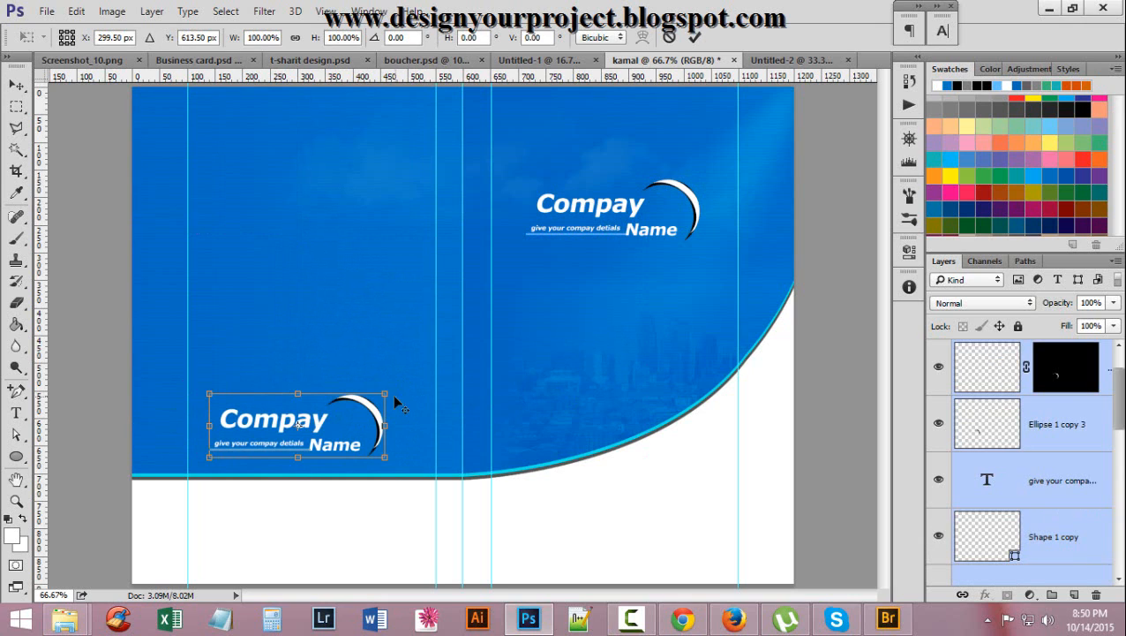
left_click_drag(386, 396, 367, 401)
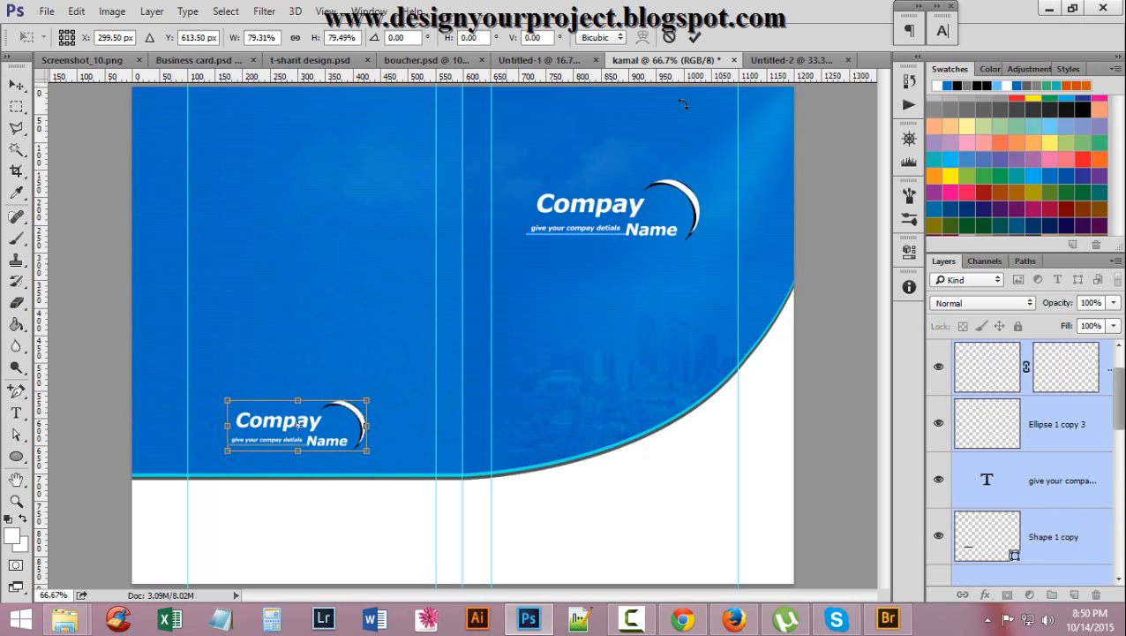
left_click(694, 39)
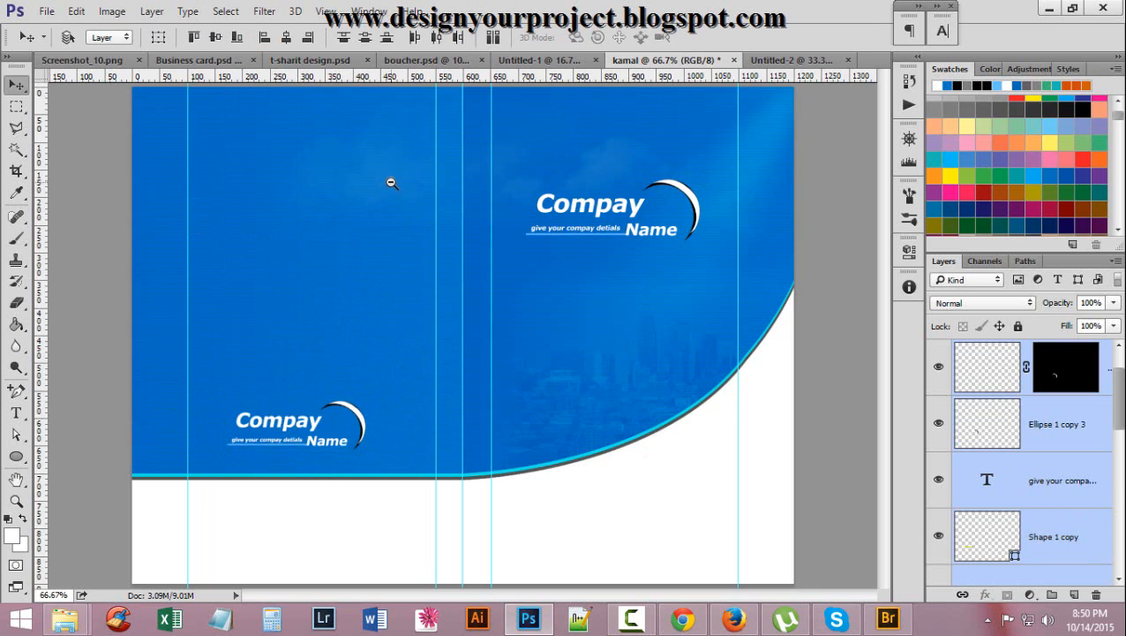
Copy the Lorem Ipsum paragraph and its "Lorem Ipsum is simply" heading from boucher.psd onto the back cover above the small logo
key("ctrl+minus")
key("ctrl+plus")
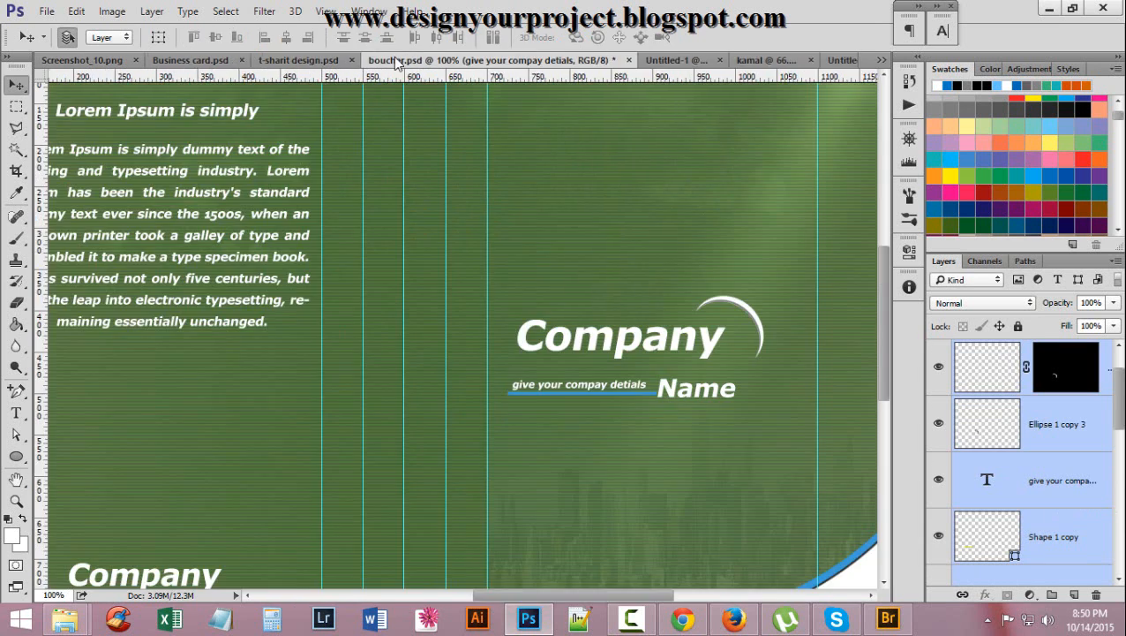
left_click(424, 60)
key("ctrl+minus")
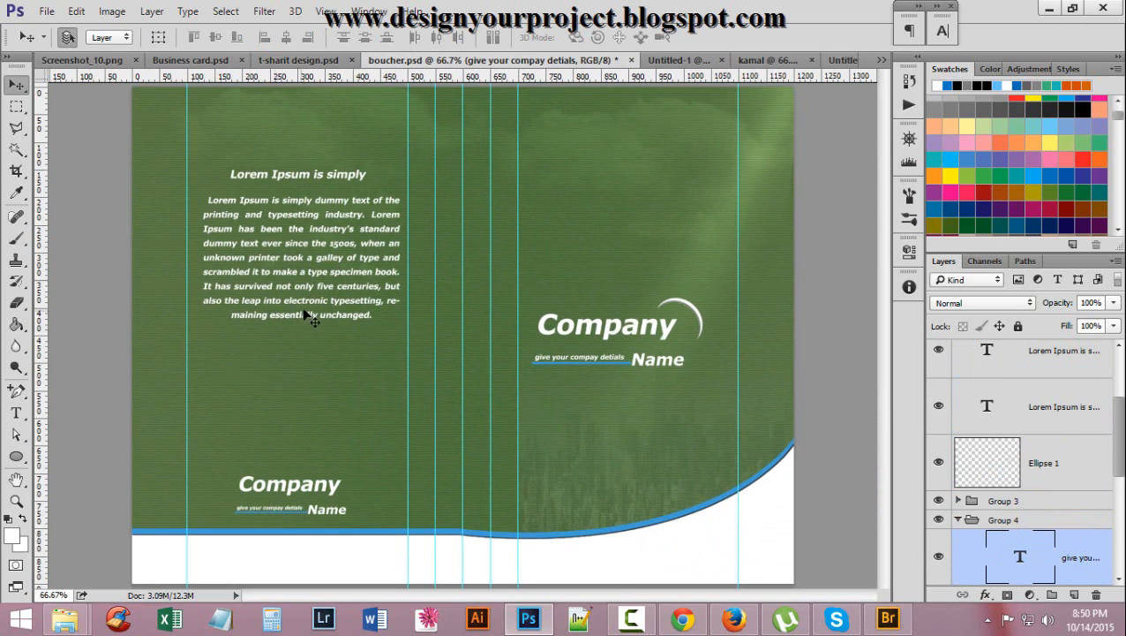
left_click_drag(300, 212, 501, 74)
left_click(754, 60)
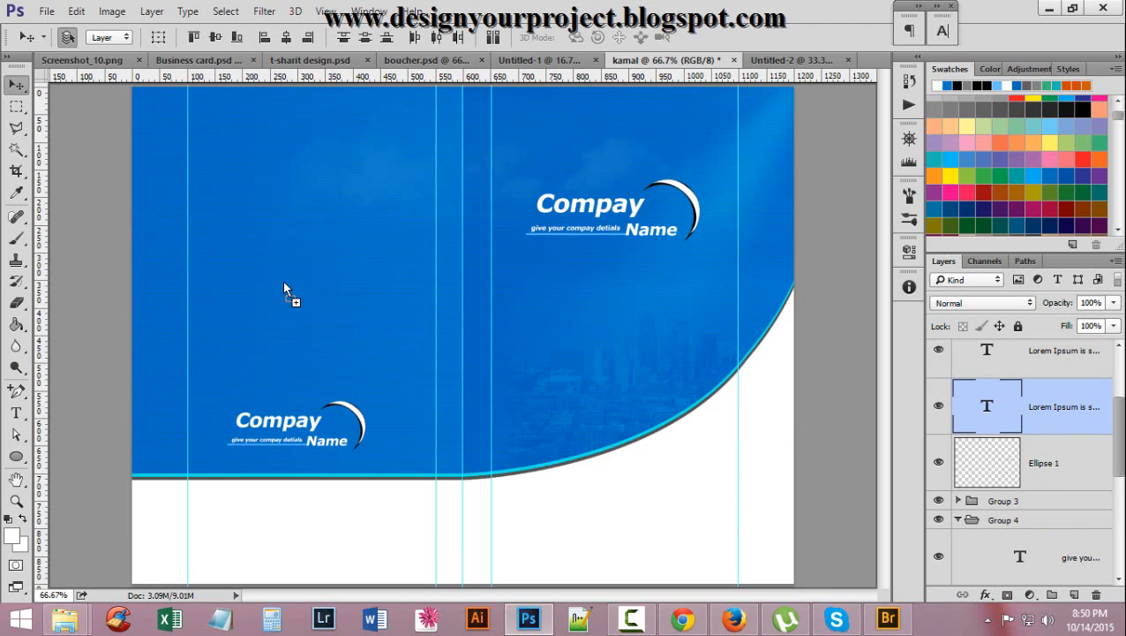
left_click_drag(282, 280, 314, 223)
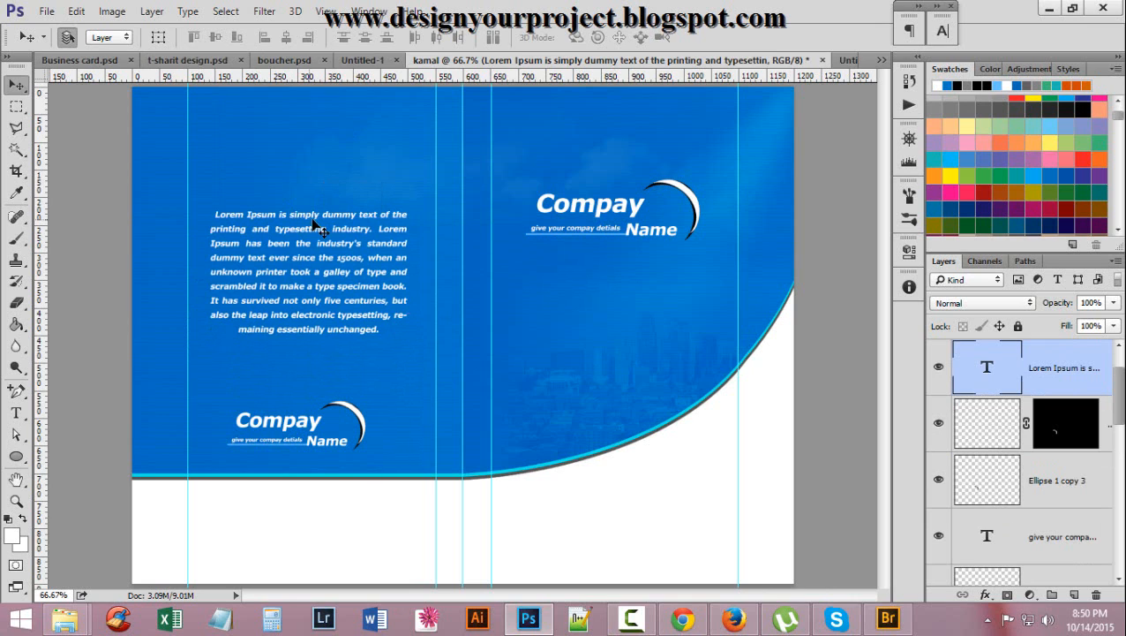
left_click(278, 60)
left_click_drag(297, 181, 316, 165)
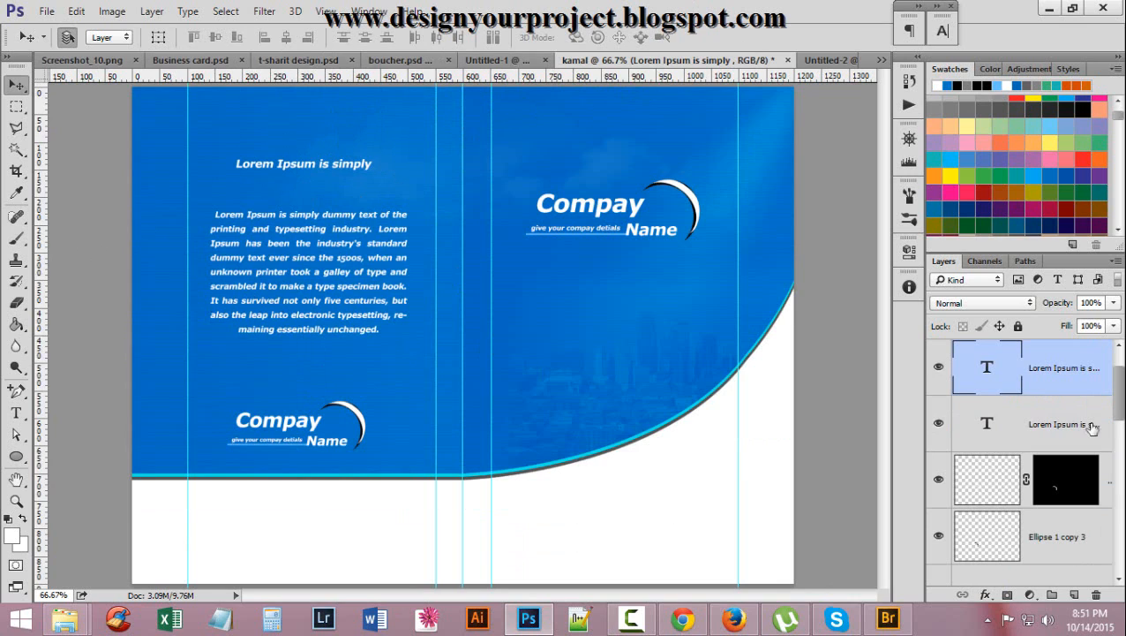
Move the back-cover heading and paragraph up together until the heading sits near the page's upper edge
left_click(1064, 426, "shift")
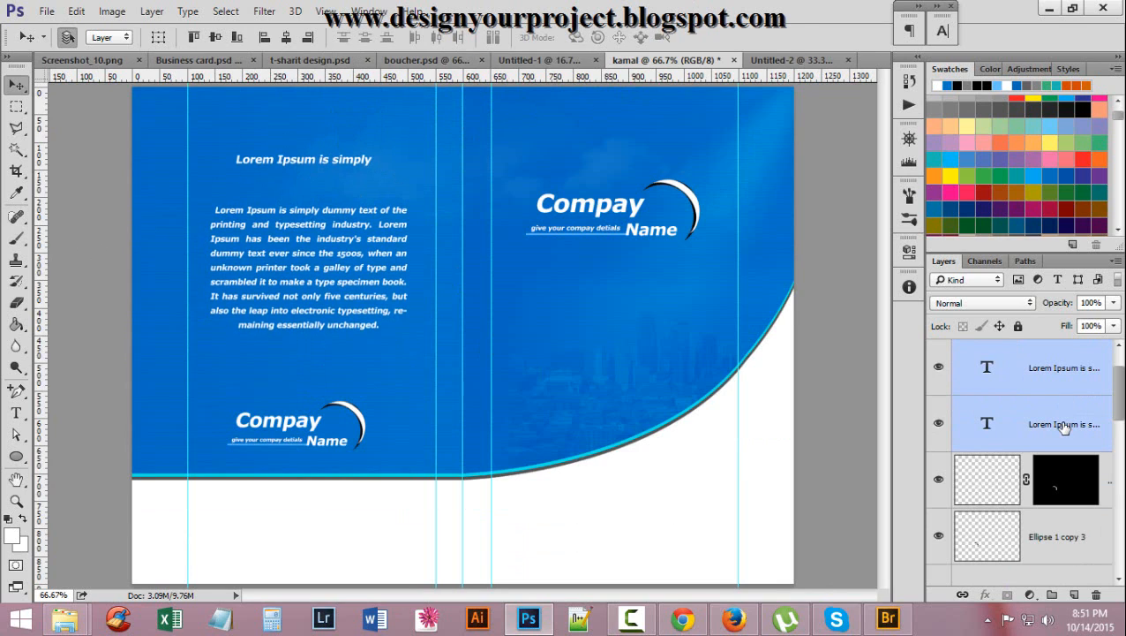
key("shift+Up")
key("shift+Up")
key("shift+Up")
key("shift+Up")
key("shift+Up")
key("shift+Up")
key("shift+Up")
key("shift+Up")
key("shift+Up")
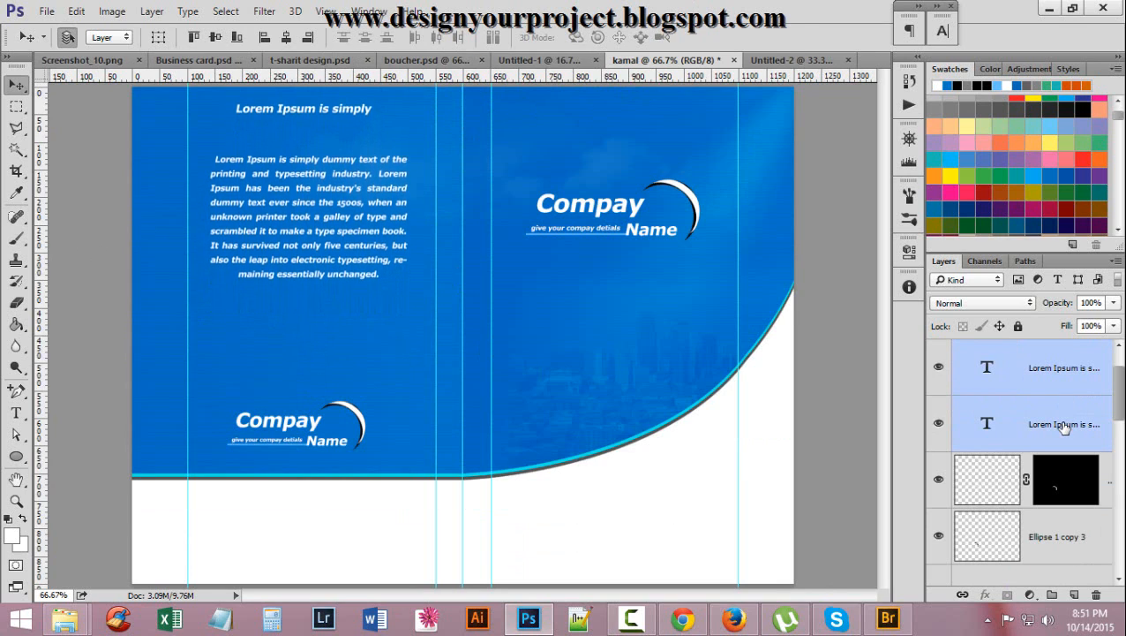
Draw a 1698 × 402 px rectangle directly above the Background layer at X -279 px, Y 651 px, spanning the white lower strip
left_click(647, 283, "alt")
left_click(648, 282, "alt")
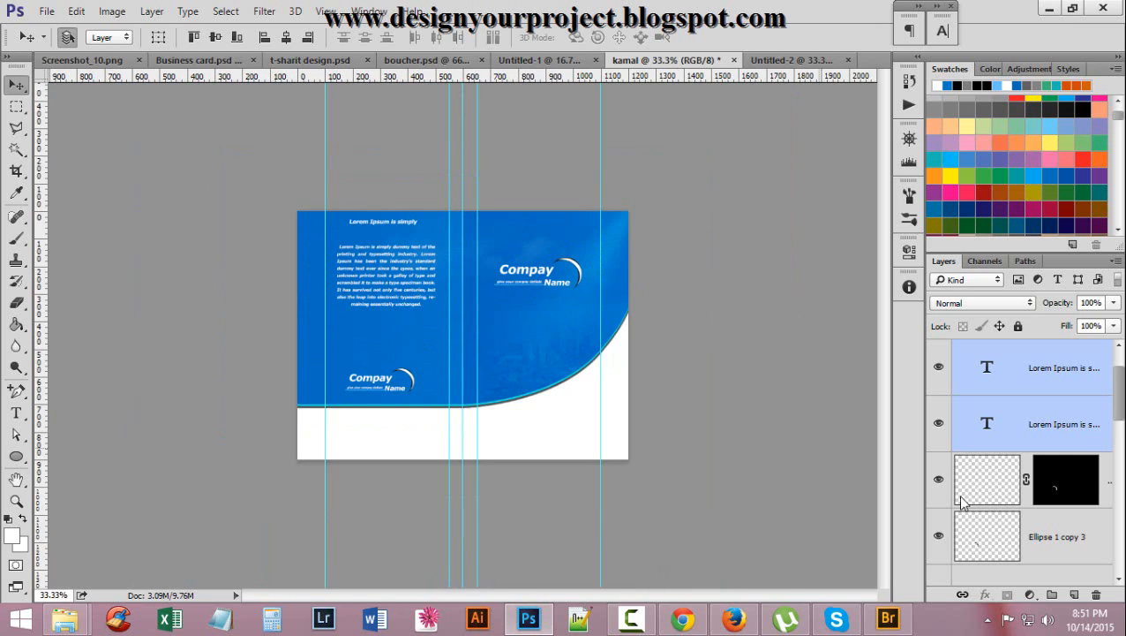
scroll(1084, 515, "down", 8)
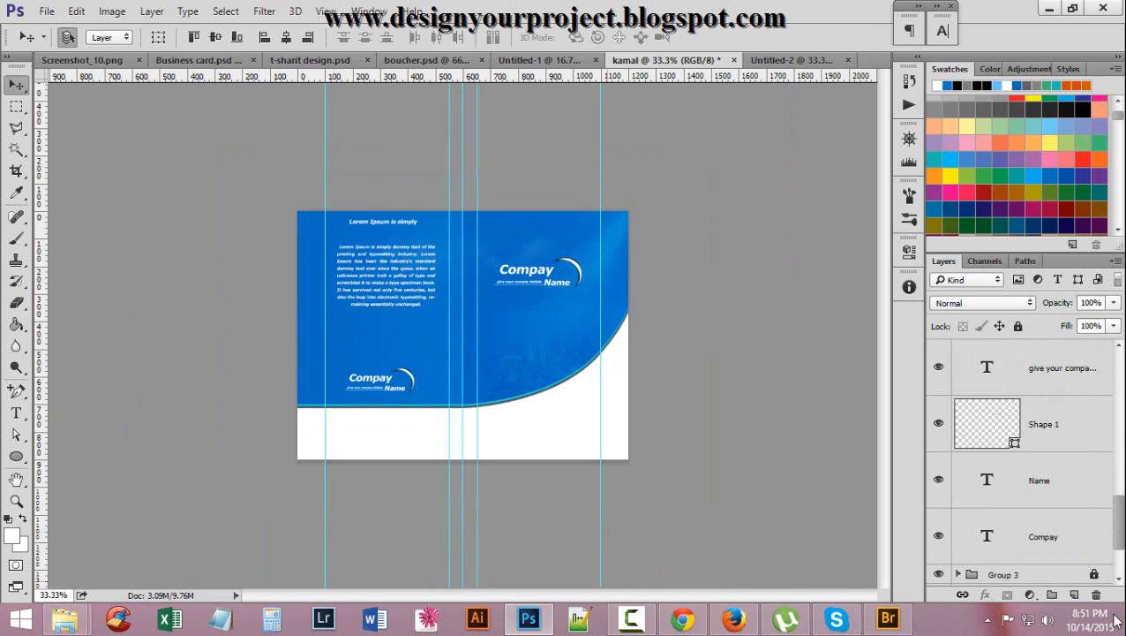
scroll(1039, 492, "down", 2)
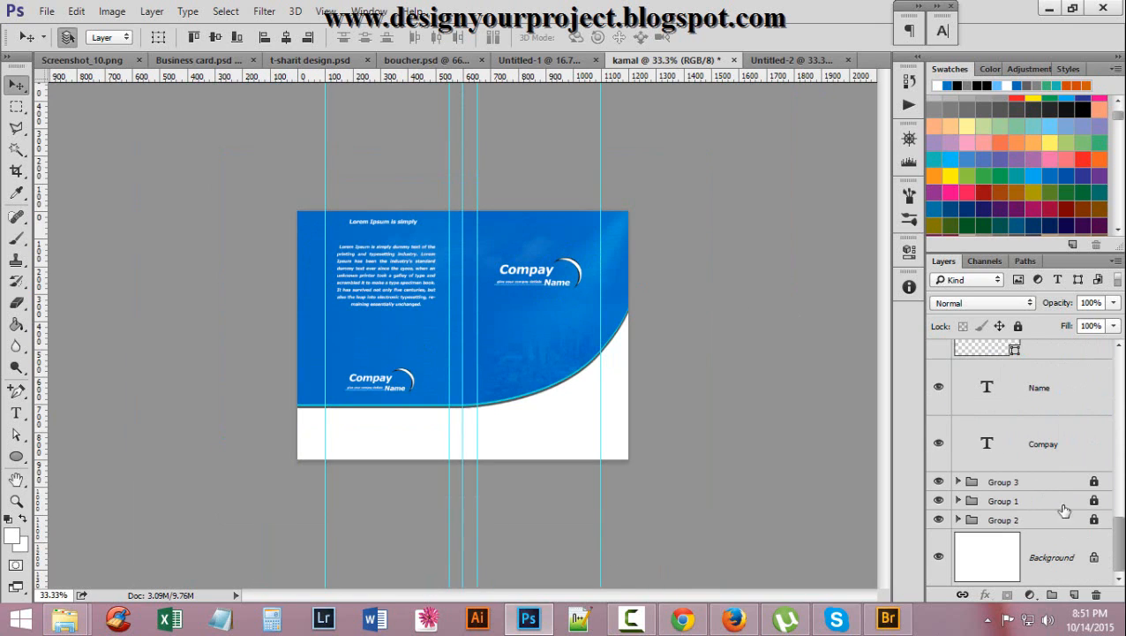
left_click(1064, 549)
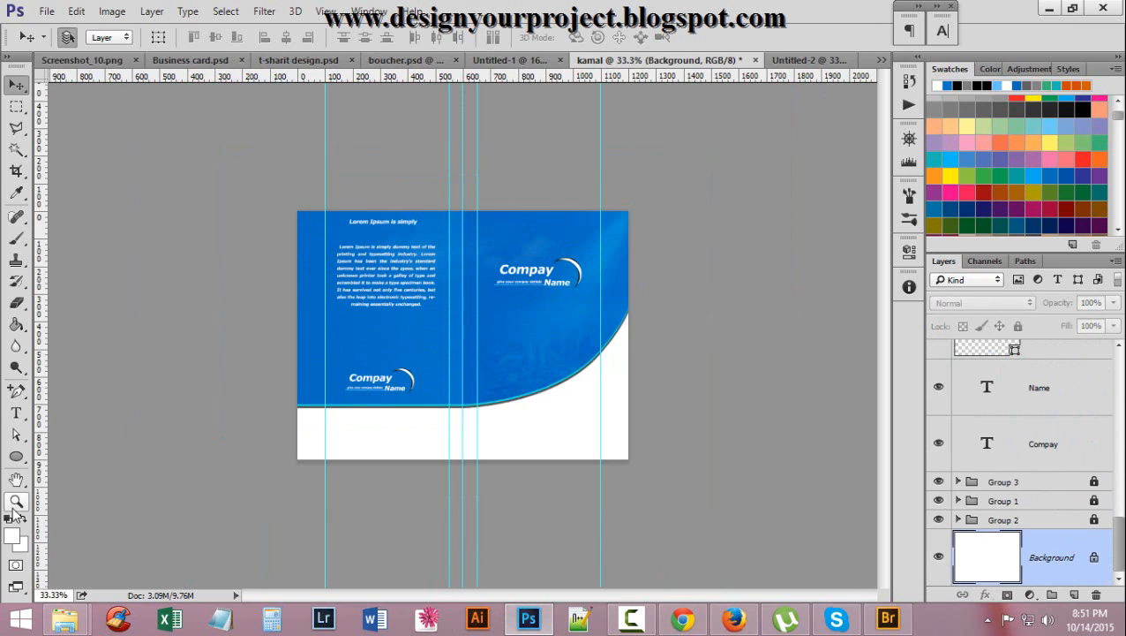
left_click(16, 455)
left_click(89, 457)
left_click_drag(220, 391, 690, 502)
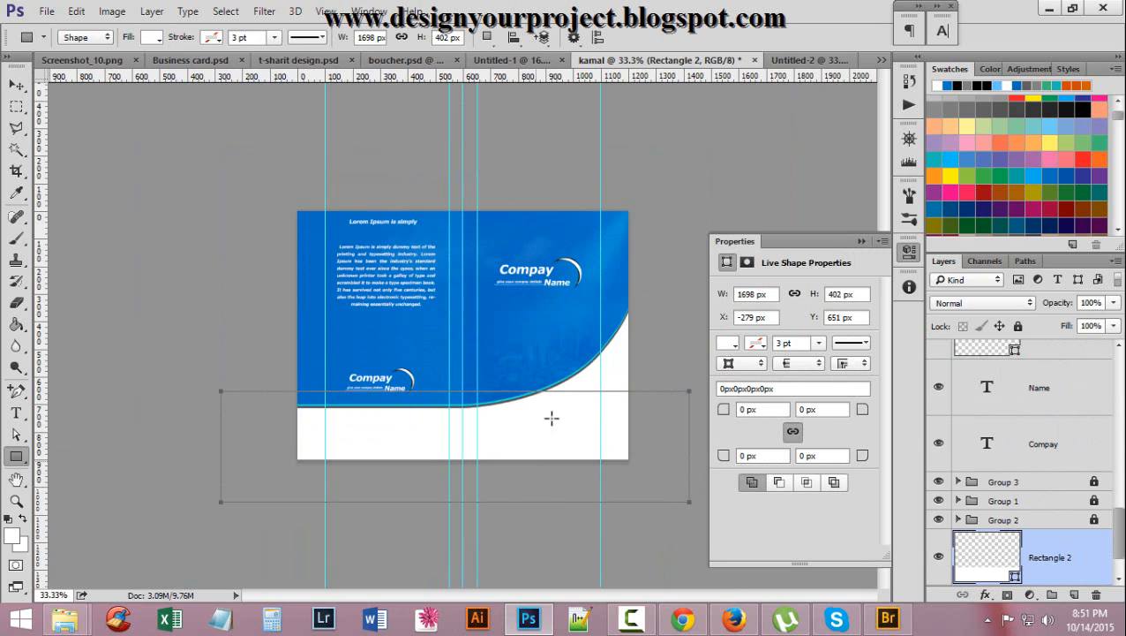
Set the new rectangle's fill to light blue (90d4ff)
left_click(151, 37)
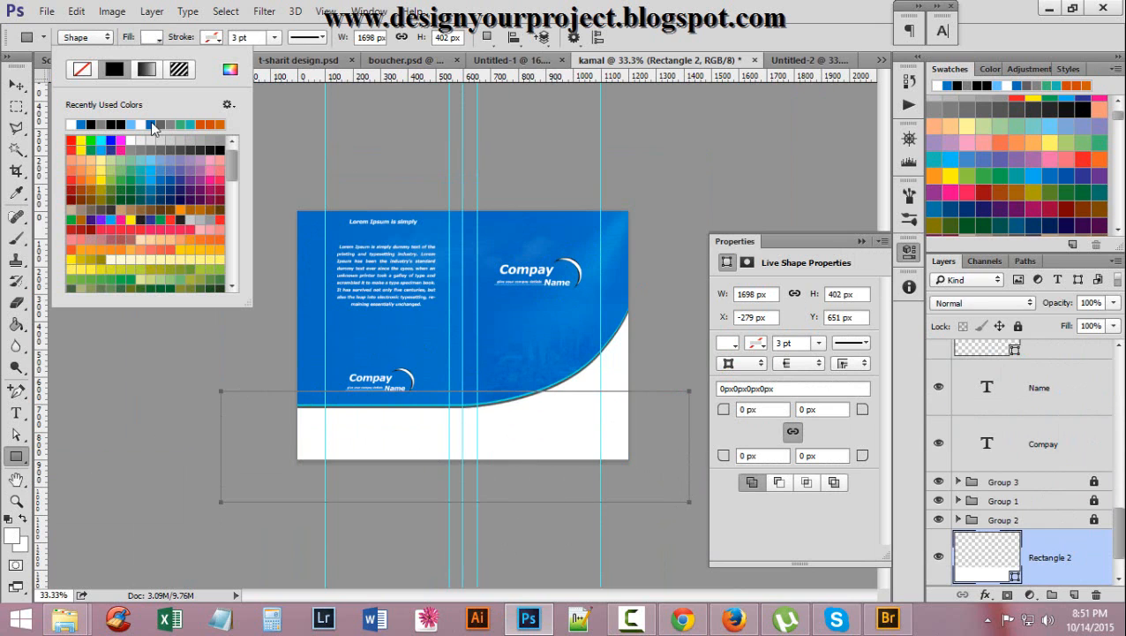
left_click(231, 70)
left_click(373, 329)
left_click_drag(784, 147, 692, 96)
left_click(978, 91)
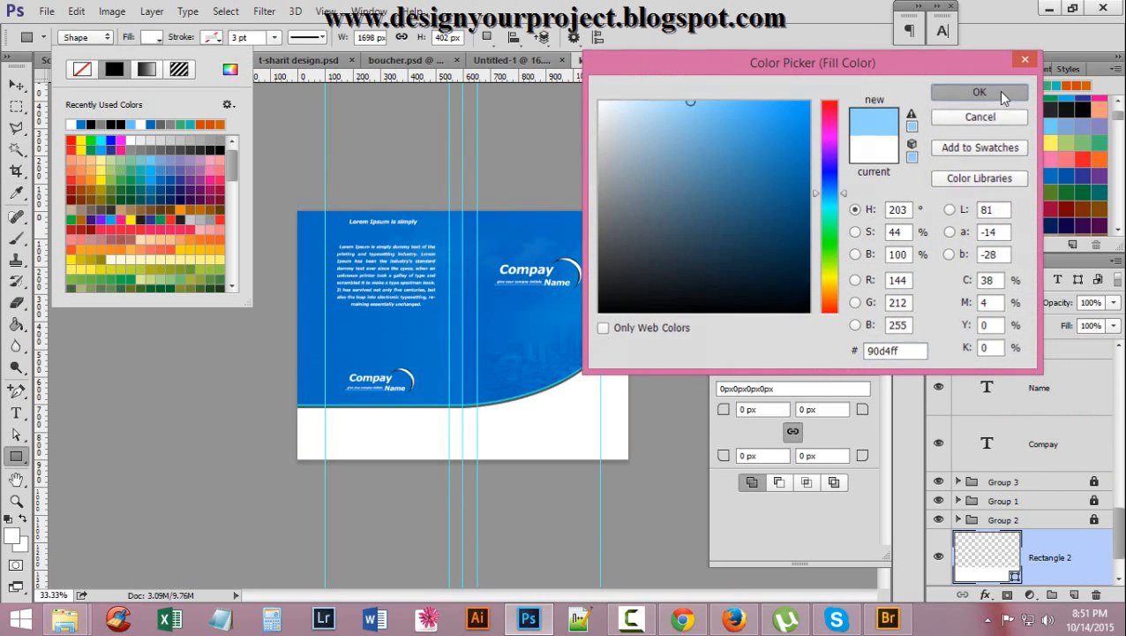
Stretch the light blue rectangle upward to a height of 963 px so it fills the white area beneath the curve
left_click(21, 81)
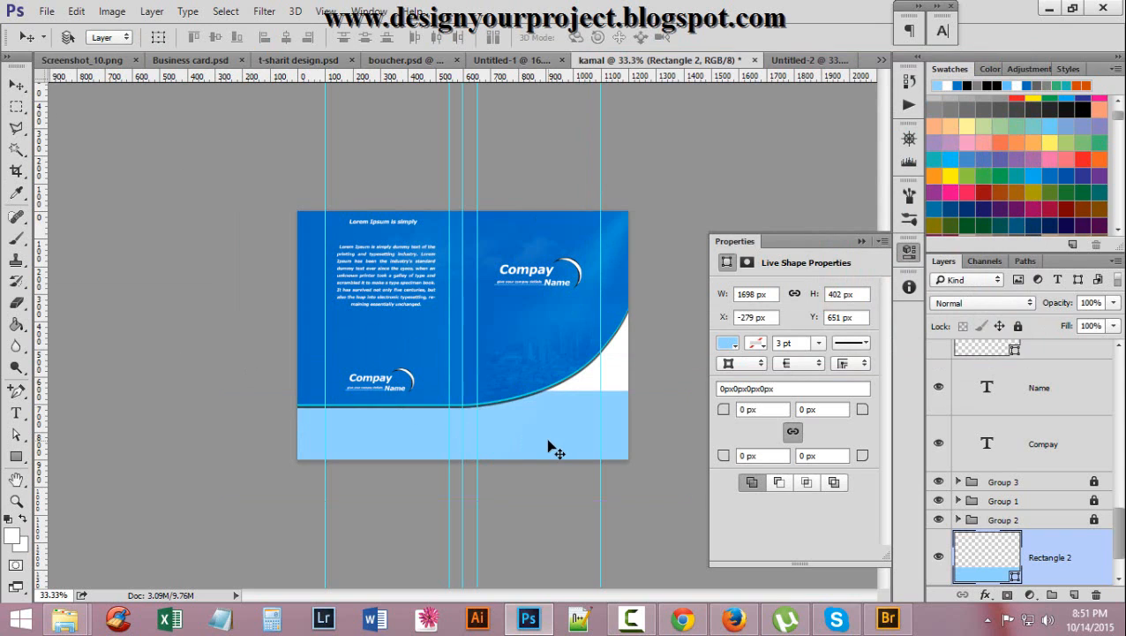
key("ctrl+t")
left_click_drag(451, 390, 455, 236)
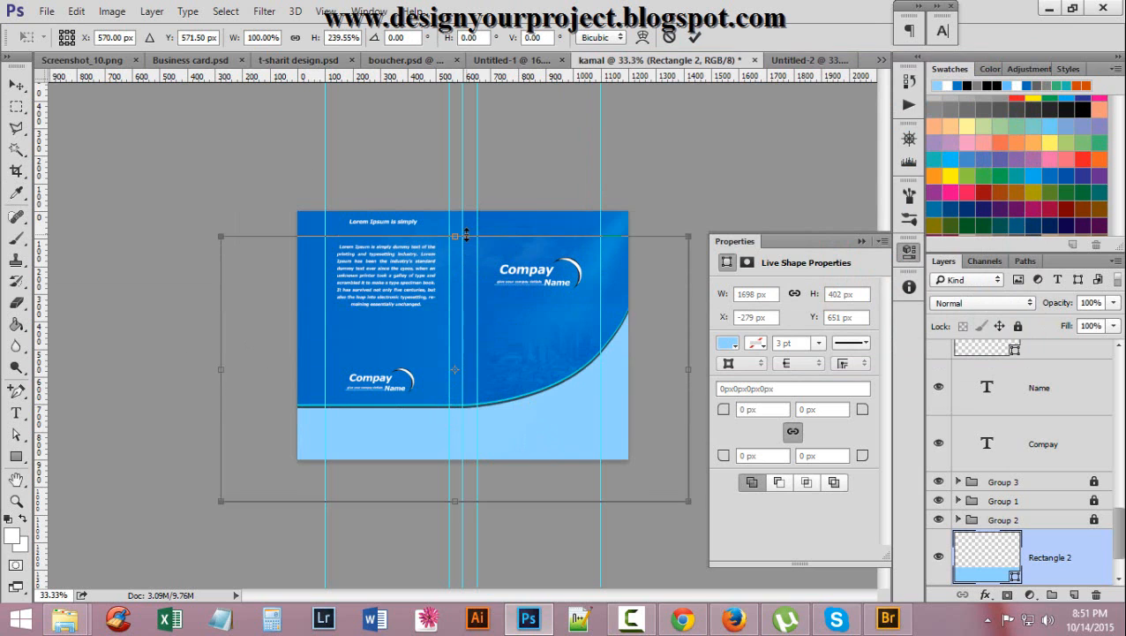
key("Return")
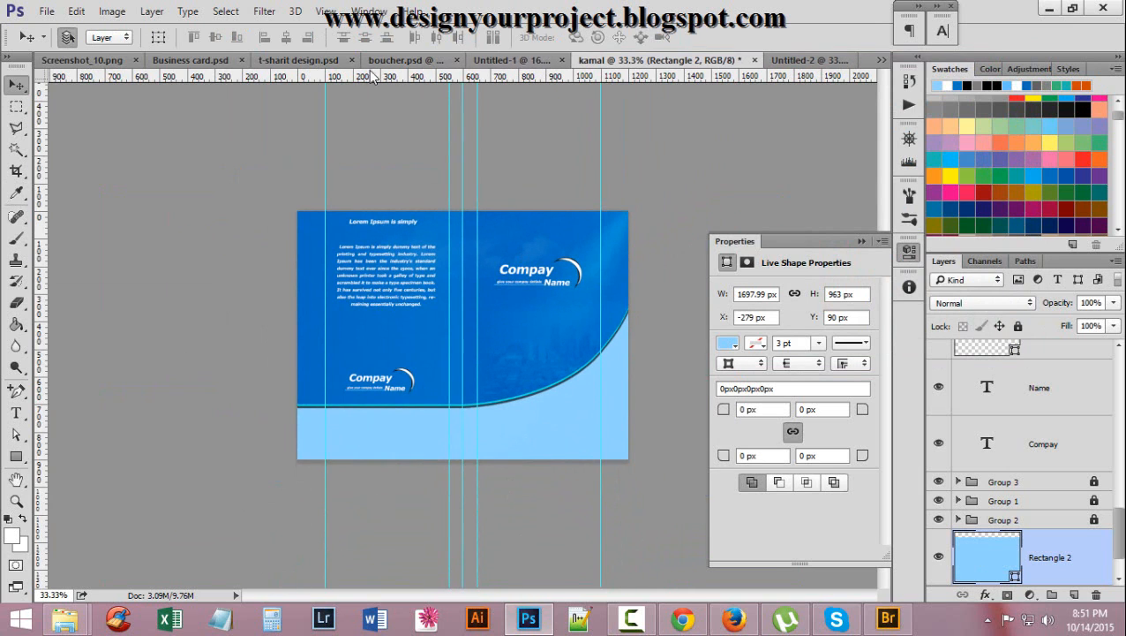
Check the back-cover layout in boucher.psd, and move the heading in the kamal document down to just above its paragraph
left_click(403, 62)
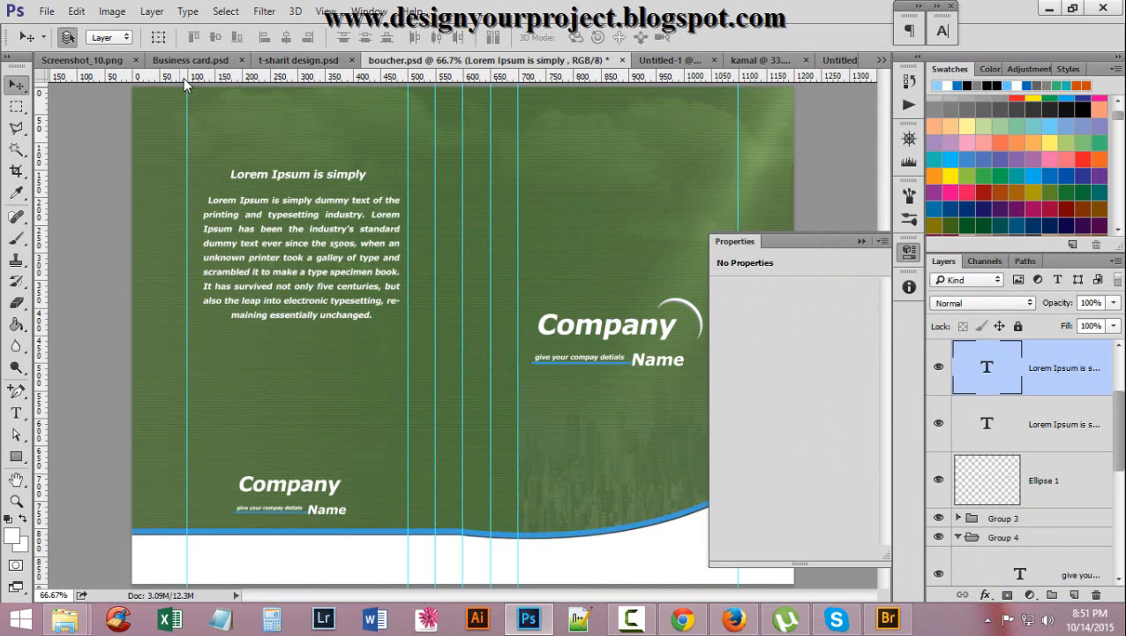
left_click(839, 60)
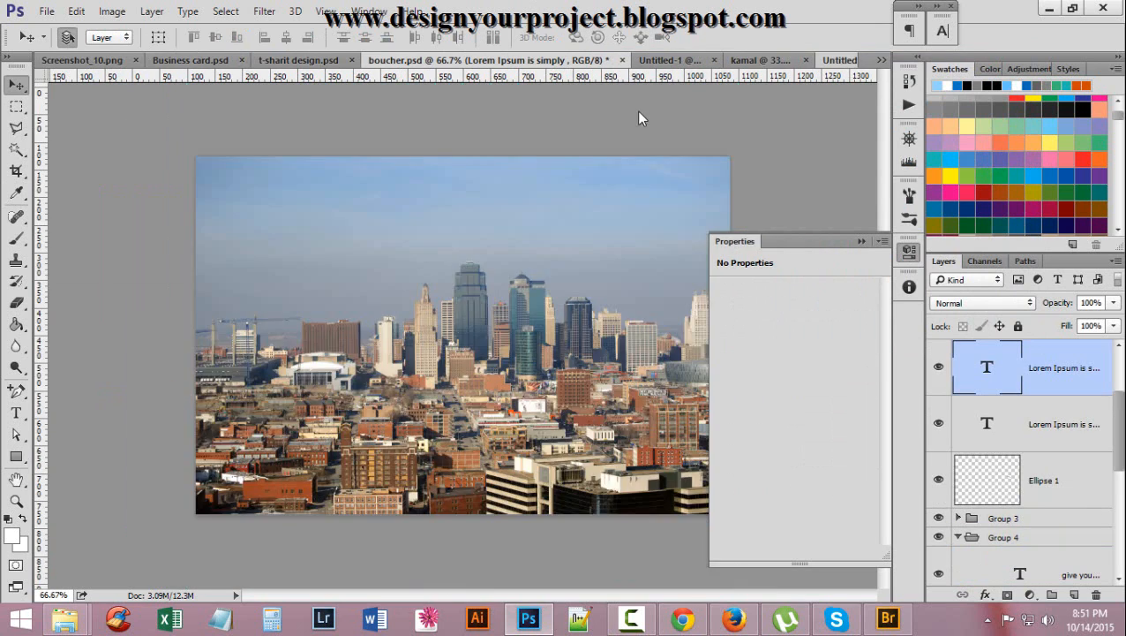
left_click(608, 60)
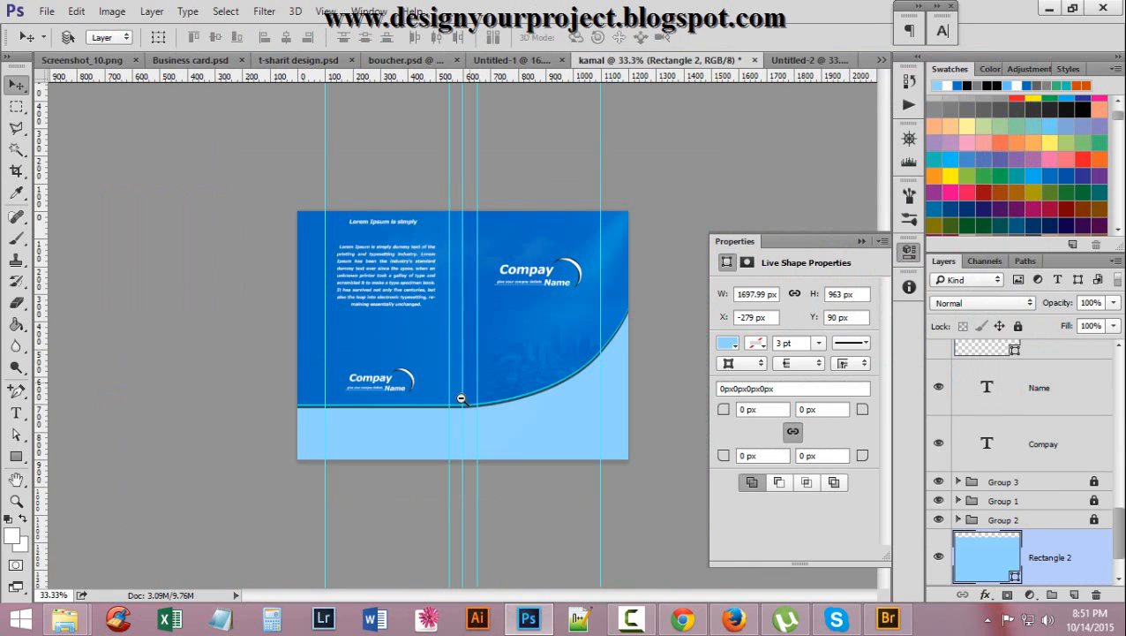
key("ctrl+plus")
key("ctrl+plus")
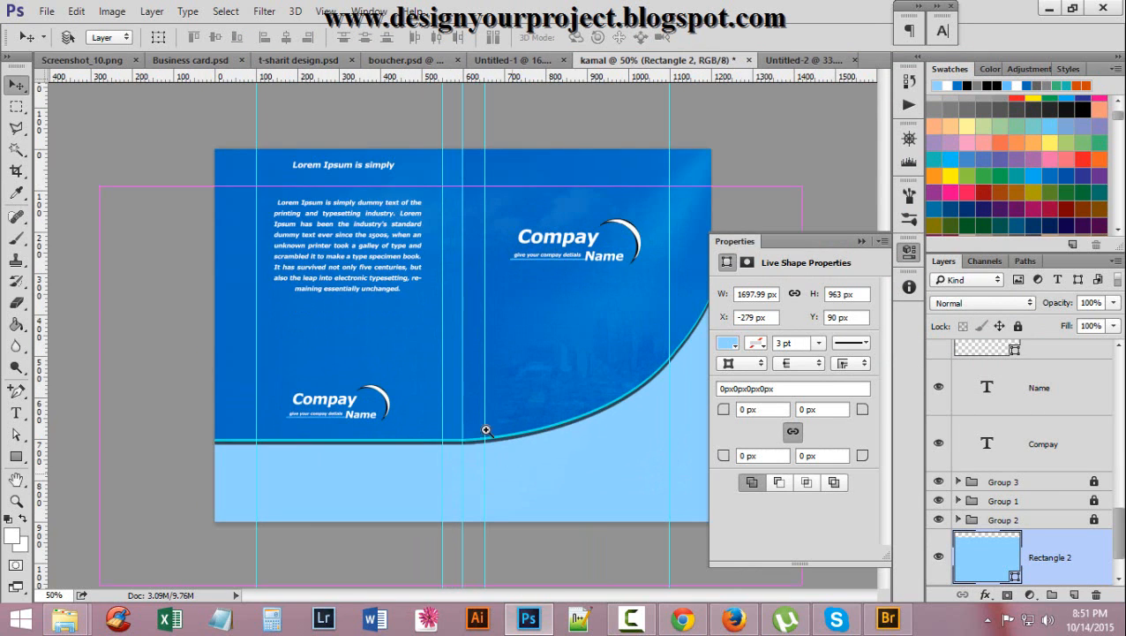
left_click_drag(344, 174, 349, 187)
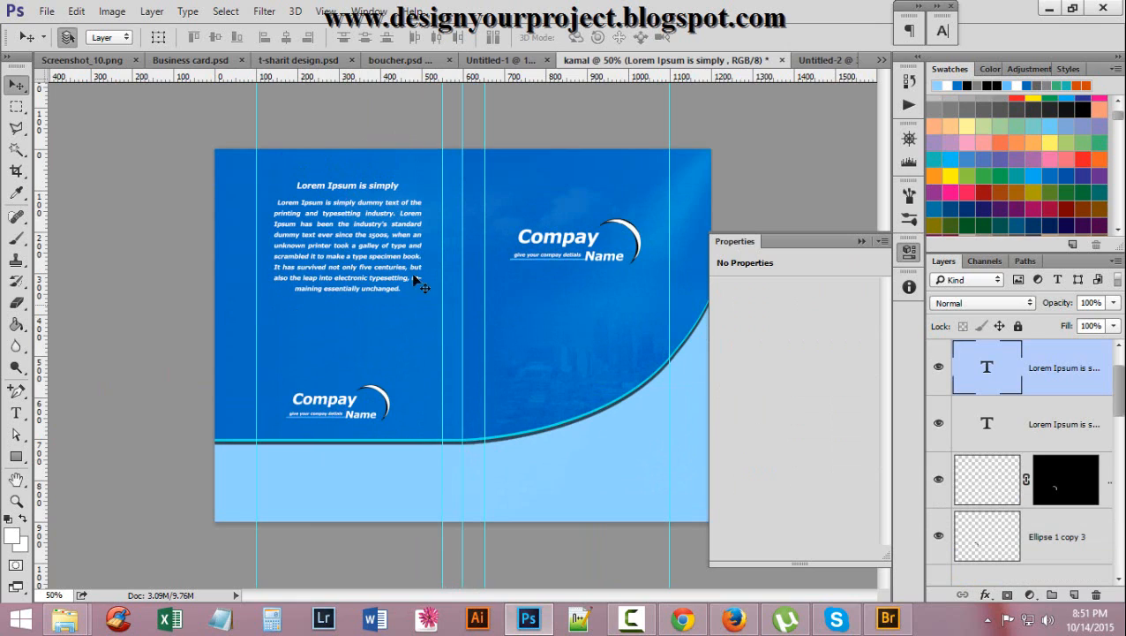
Move the back-cover heading and Lorem Ipsum paragraph down together, leaving more space beneath the page's upper edge
left_click(1058, 428, "shift")
key("Down")
key("Down")
key("Down")
key("Down")
key("Down")
key("Down")
key("Down")
key("Down")
key("Down")
key("Down")
key("Down")
key("Down")
key("Down")
key("Down")
key("Down")
key("Down")
key("Down")
key("Down")
key("Down")
key("Down")
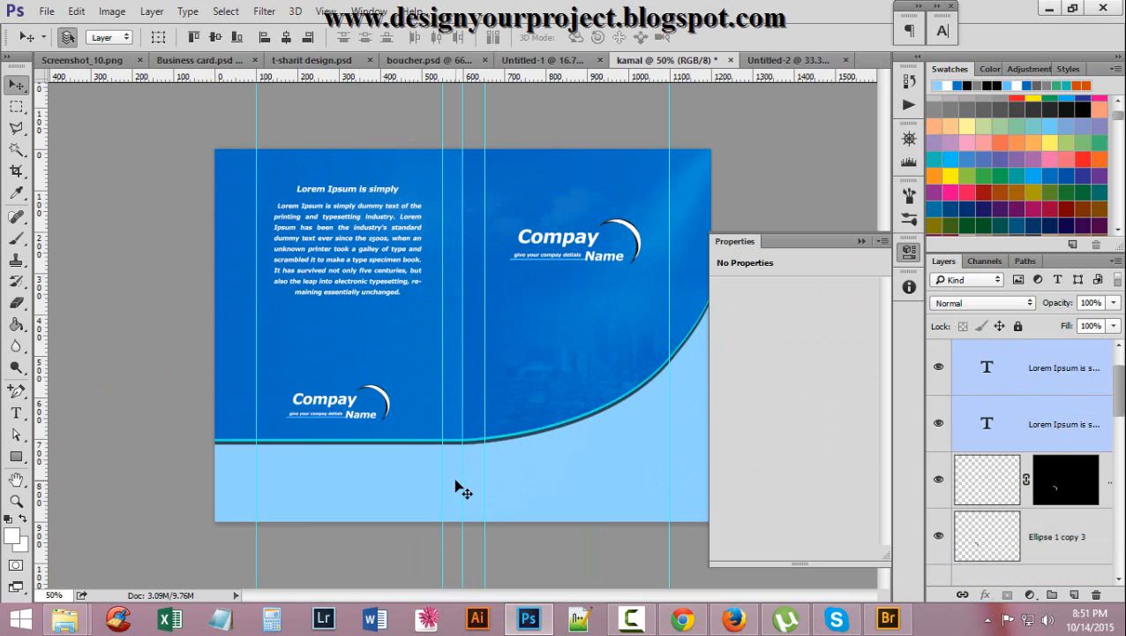
key("Down")
key("Down")
key("Down")
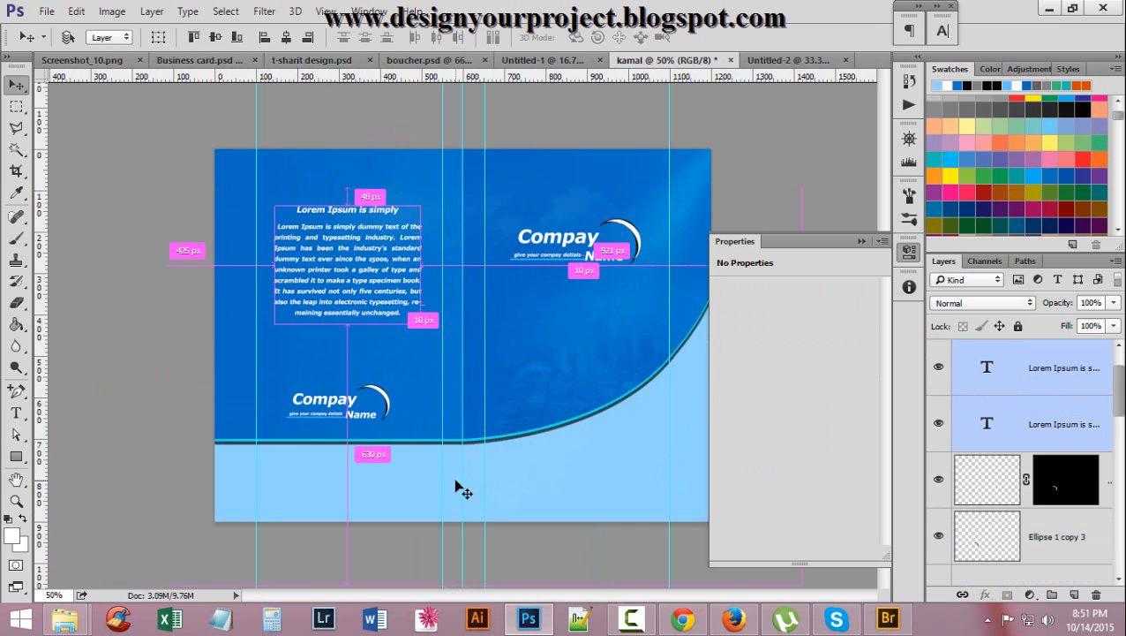
key("ctrl+plus")
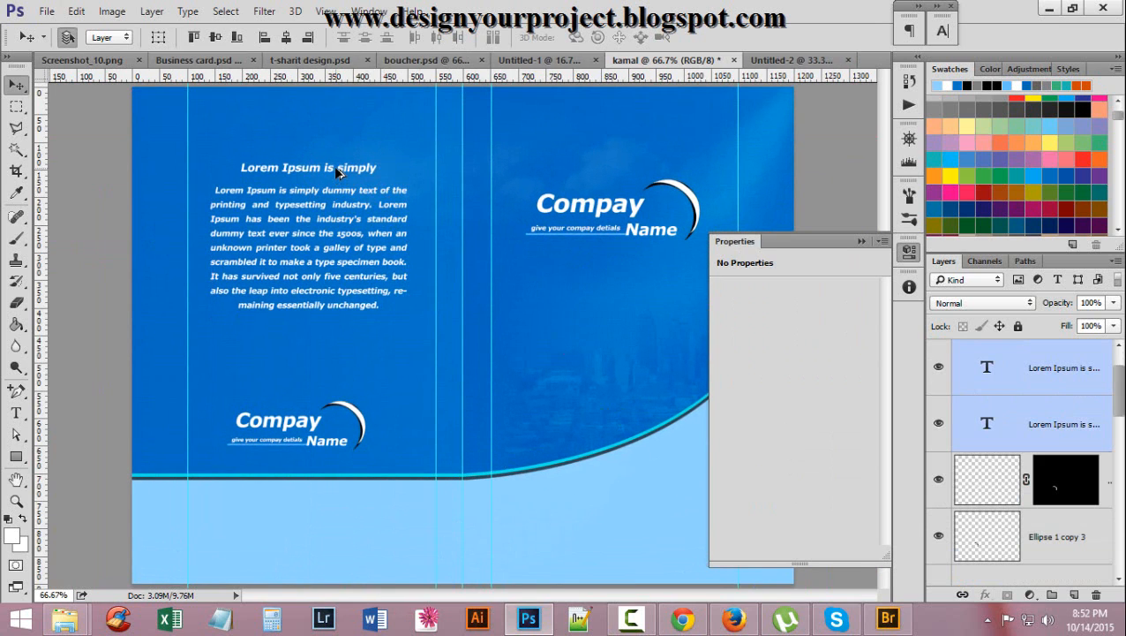
left_click_drag(336, 172, 359, 297)
key("ctrl+z")
left_click(1075, 433)
left_click(938, 424)
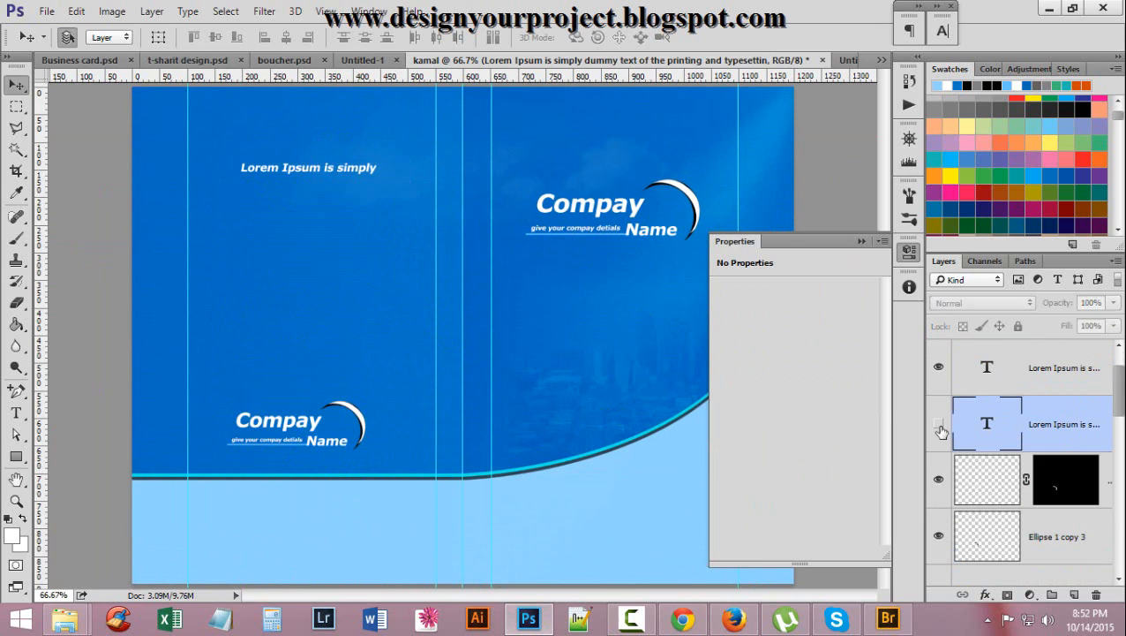
left_click(938, 424)
Duplicate the "Lorem Ipsum is simply" heading onto the light blue strip below the small logo and set the copy's text size to 23 pt
left_click(1043, 371)
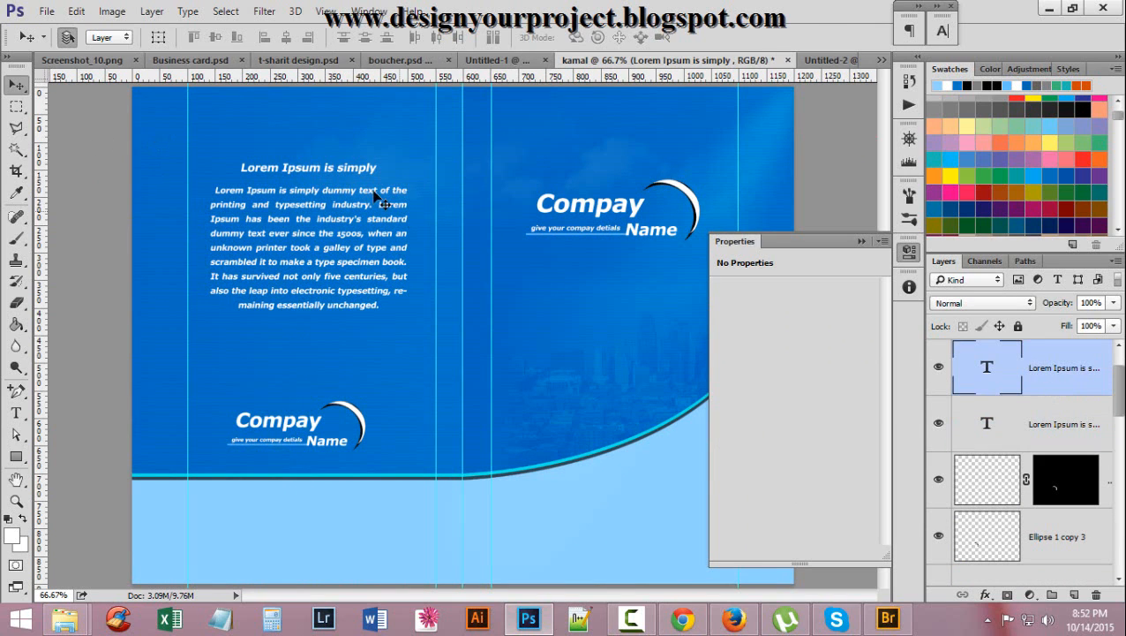
left_click_drag(310, 174, 300, 549)
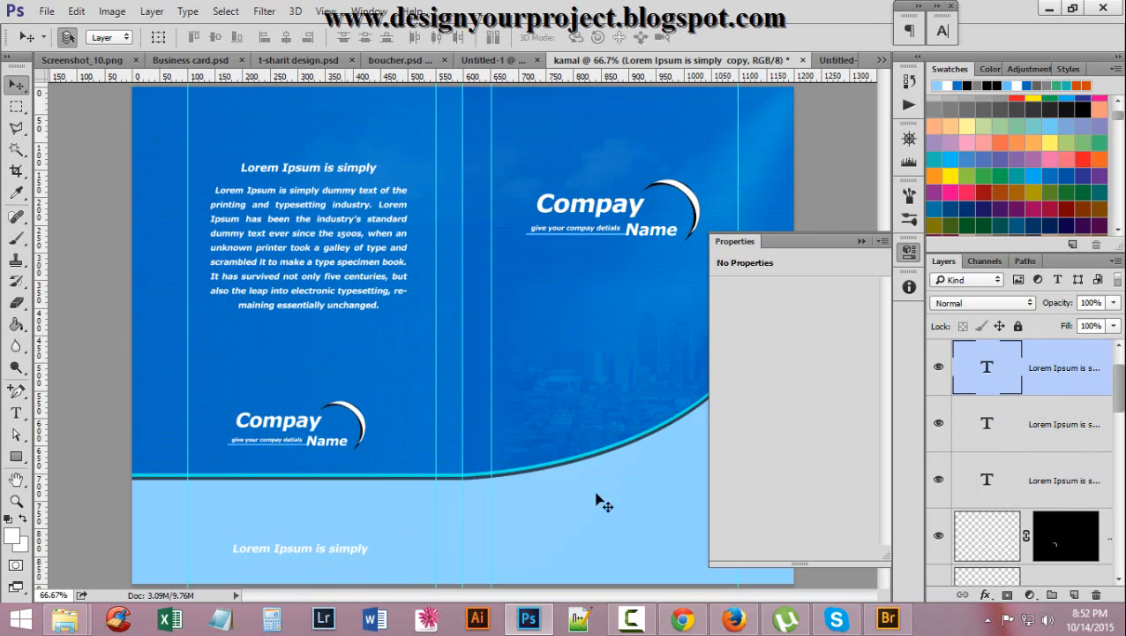
double_click(1003, 378)
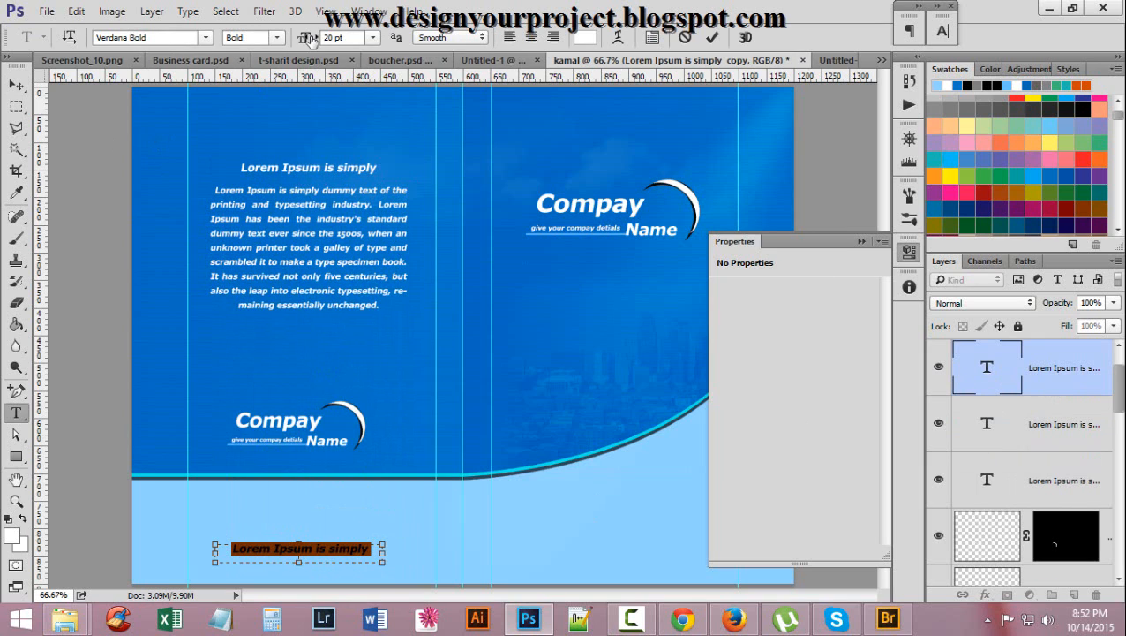
left_click(309, 41)
scroll(309, 42, "up", 5)
scroll(309, 41, "down", 2)
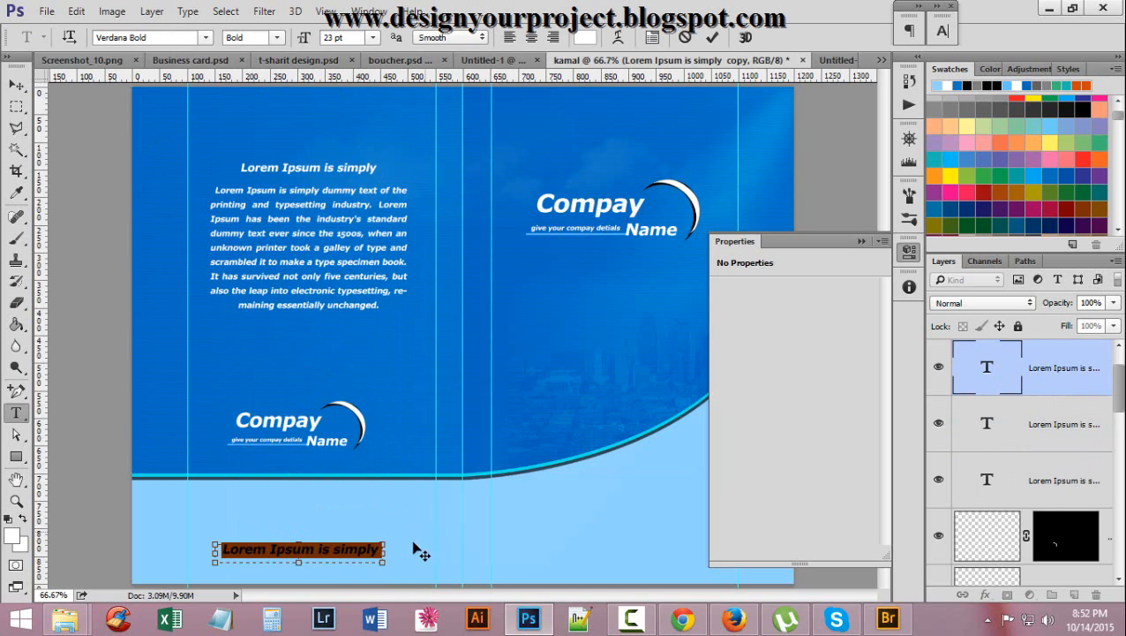
Widen the strip heading's text box and shift the text slightly so its left edge lines up under the small logo
left_click_drag(380, 551, 413, 551)
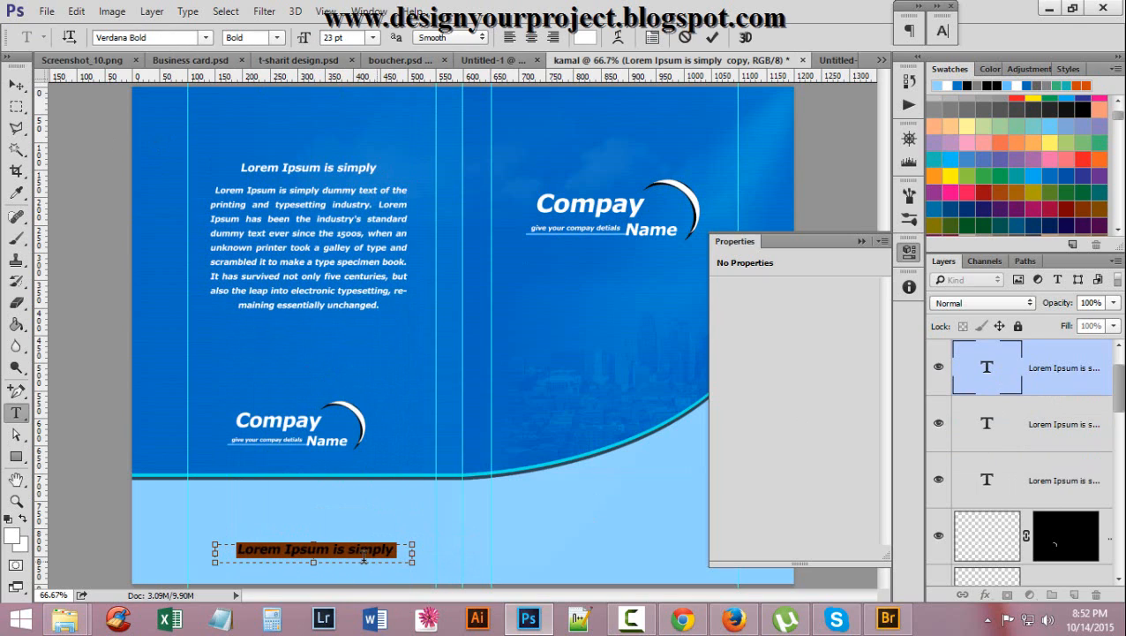
left_click(711, 38)
key("v")
left_click_drag(324, 549, 321, 546)
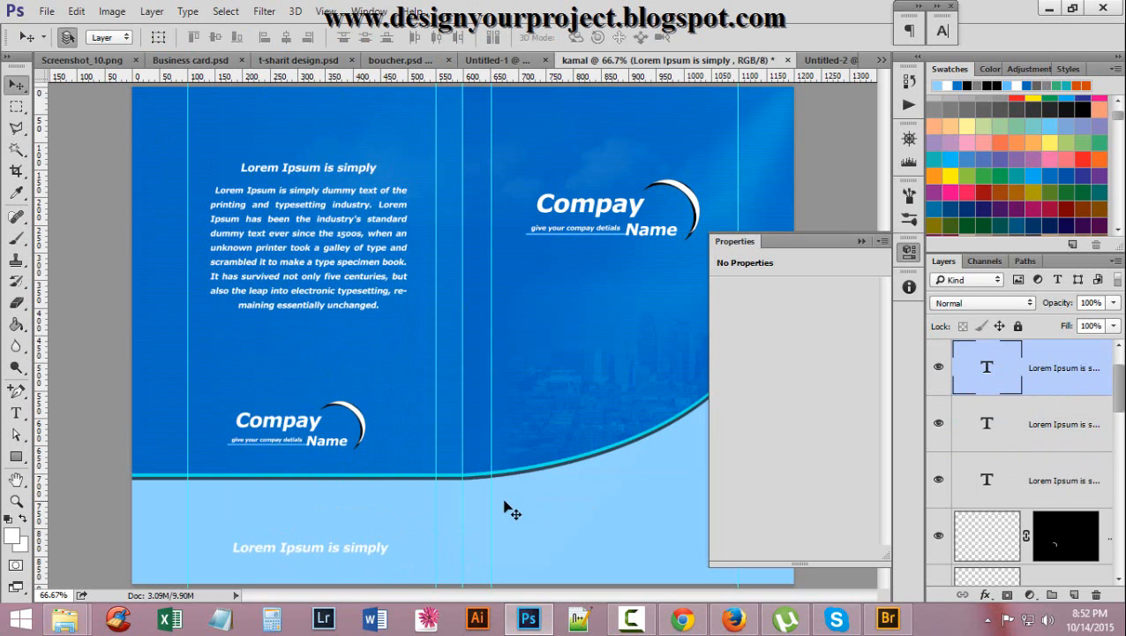
Duplicate the strip heading horizontally onto the front-cover part of the light blue strip, below the large logo
left_click(525, 503, "ctrl+alt")
left_click_drag(364, 500, 597, 492)
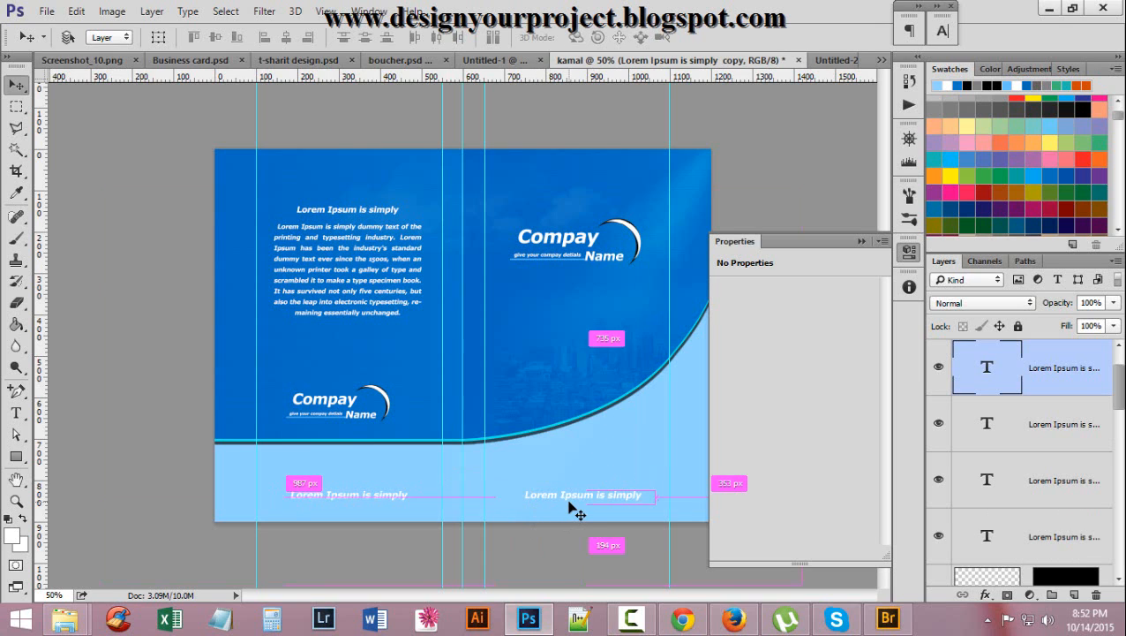
left_click(554, 326, "ctrl")
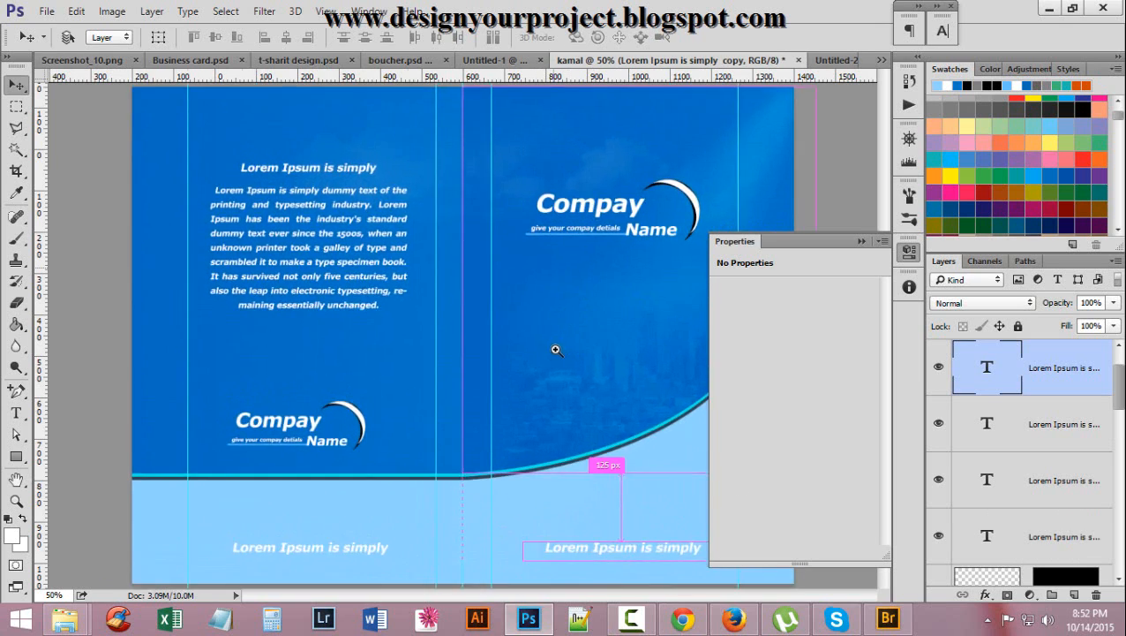
left_click(566, 347, "ctrl+alt")
left_click(566, 347, "ctrl+alt")
left_click(515, 284, "ctrl")
left_click(516, 284, "ctrl")
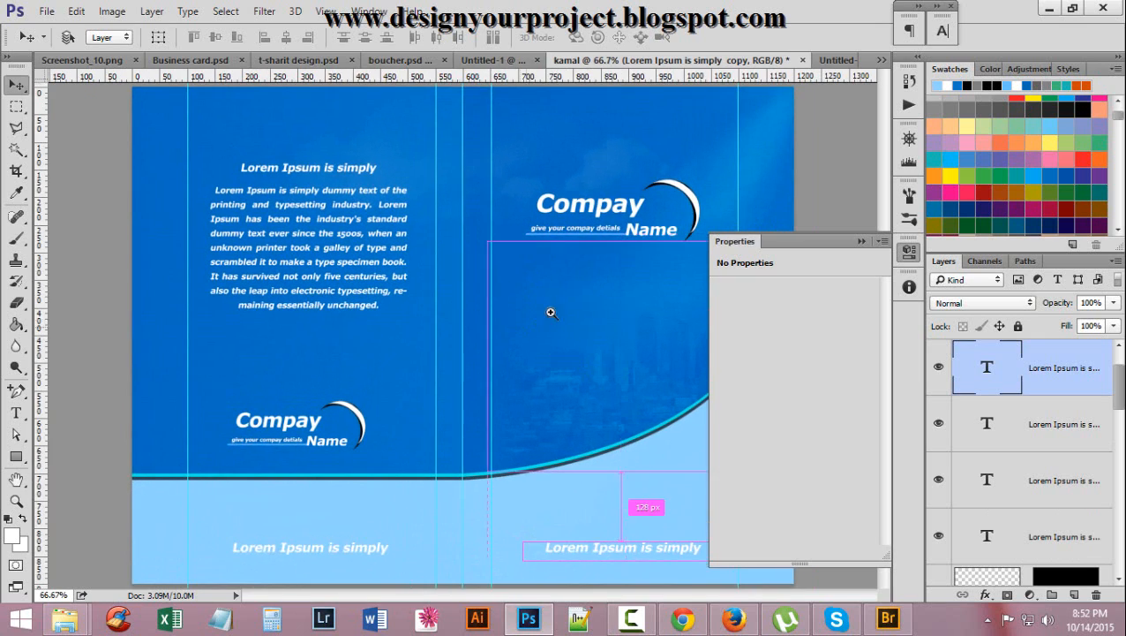
left_click(606, 145, "ctrl")
left_click(606, 146, "ctrl+alt")
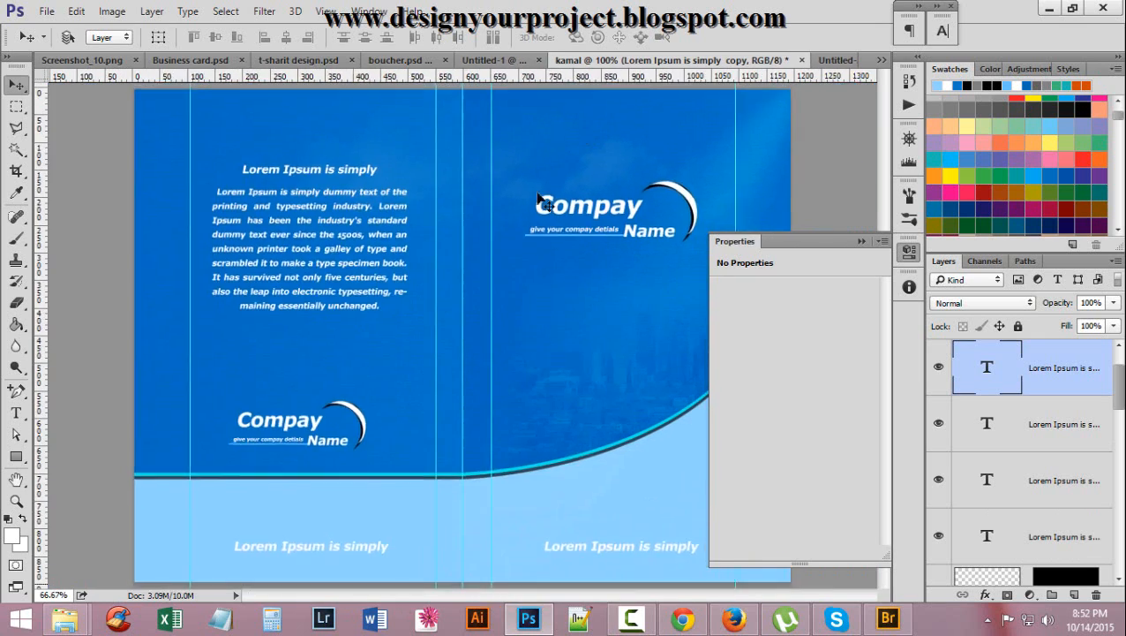